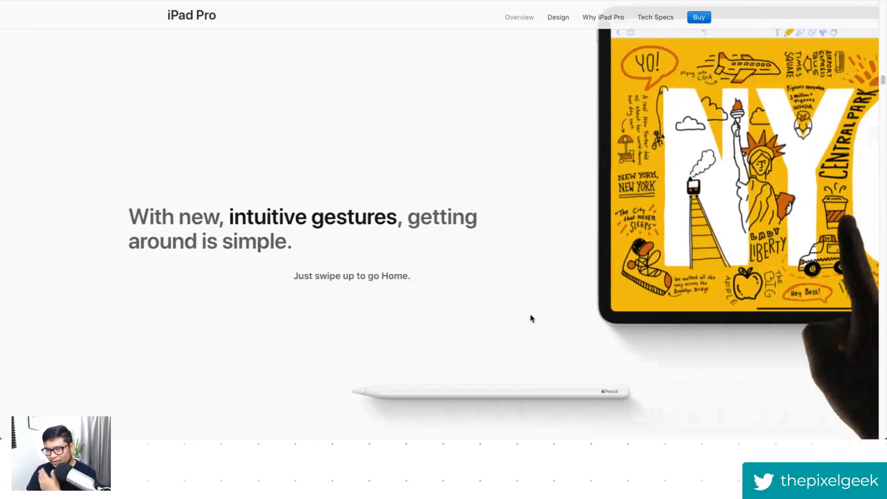
Step: Examine how the iPad Pro overview page moves its sections horizontally on scroll, from the gestures section through to the cameras section
scroll(532, 317, down, 10)
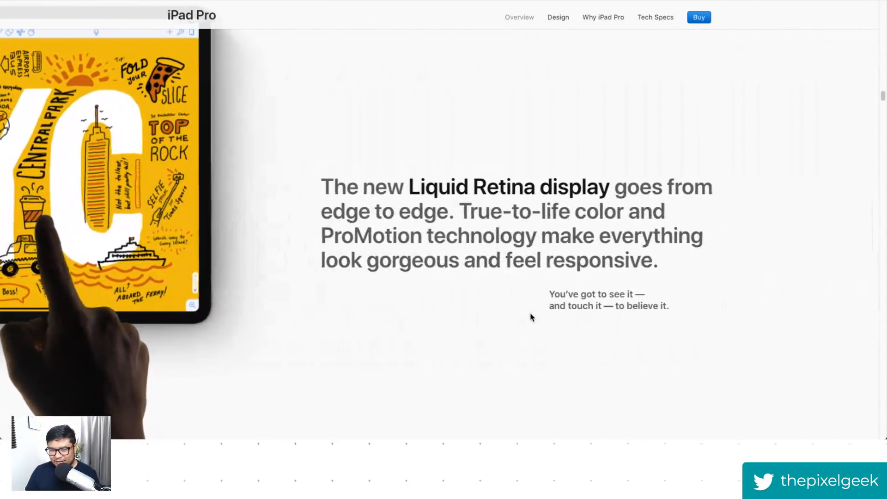
scroll(532, 317, down, 10)
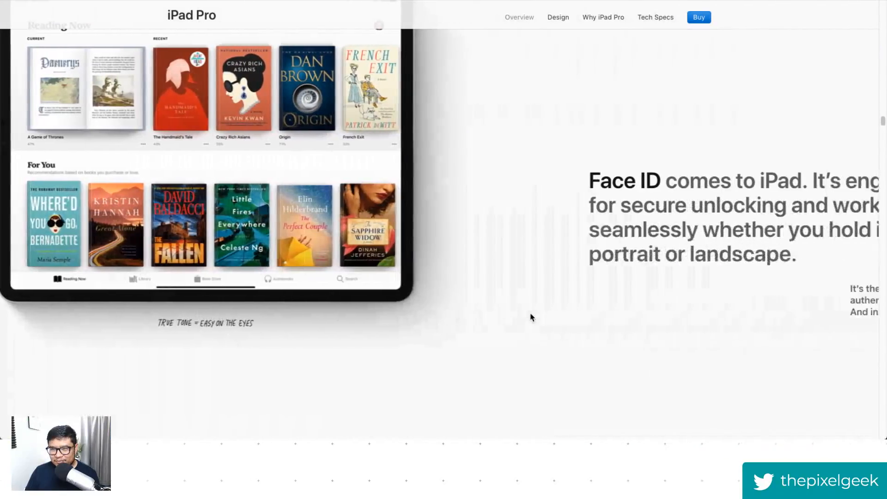
scroll(532, 317, down, 10)
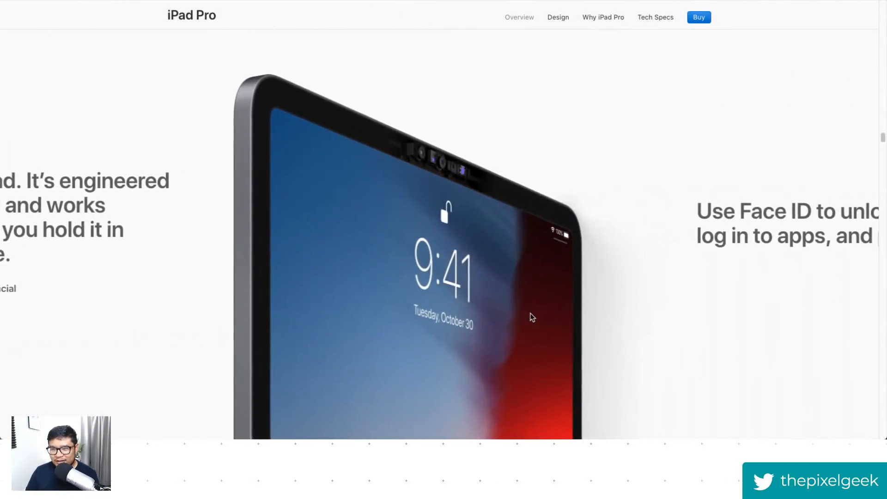
scroll(531, 317, down, 10)
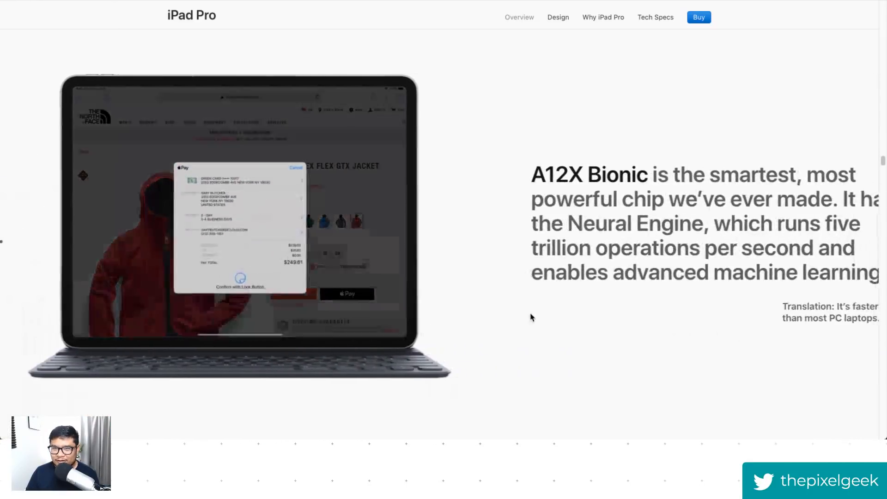
scroll(535, 327, down, 5)
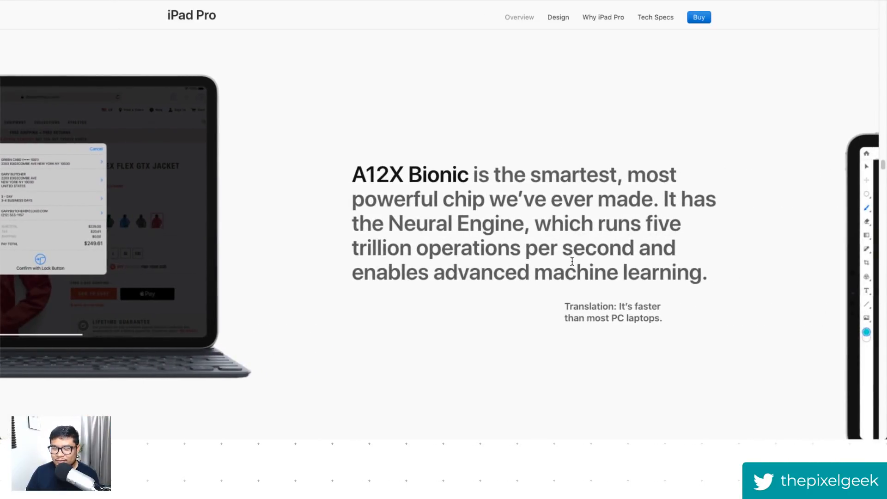
scroll(572, 262, down, 10)
scroll(573, 264, down, 10)
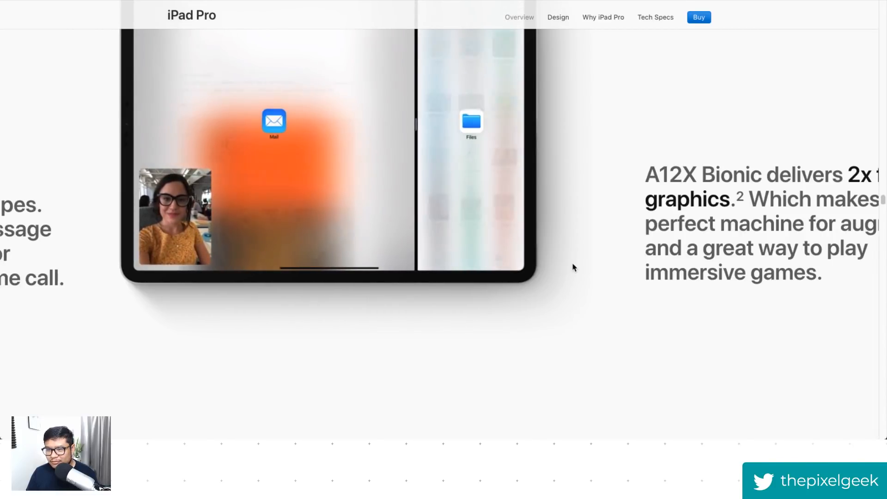
scroll(573, 266, down, 5)
scroll(574, 264, down, 5)
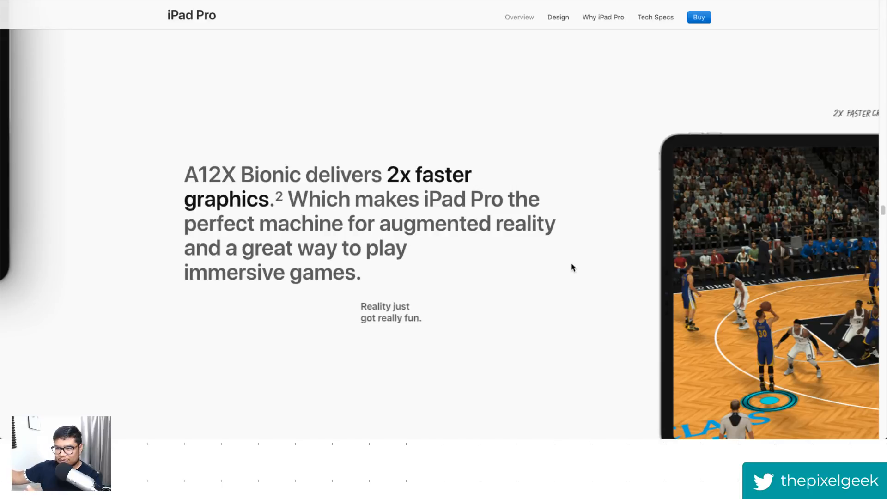
scroll(574, 268, down, 12)
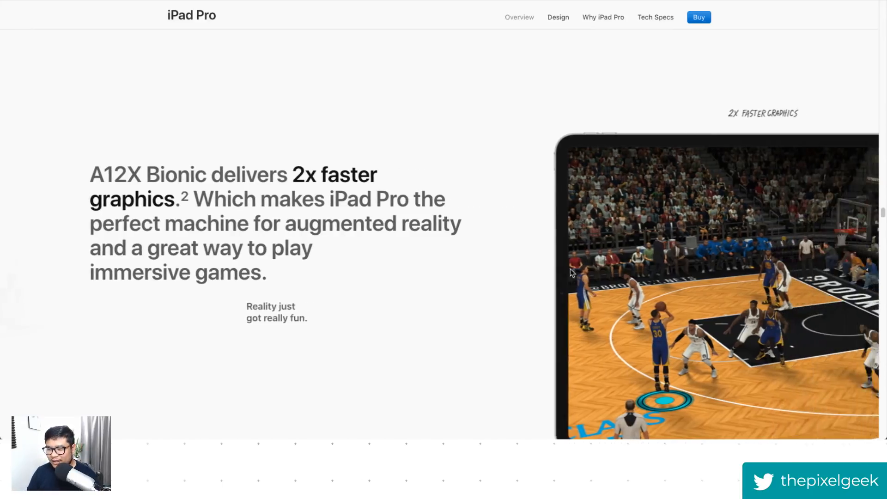
scroll(573, 276, down, 5)
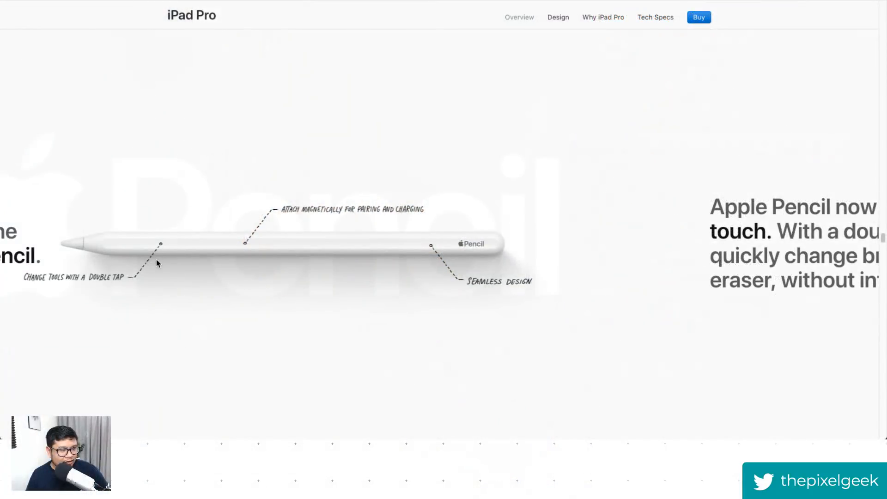
scroll(439, 336, down, 10)
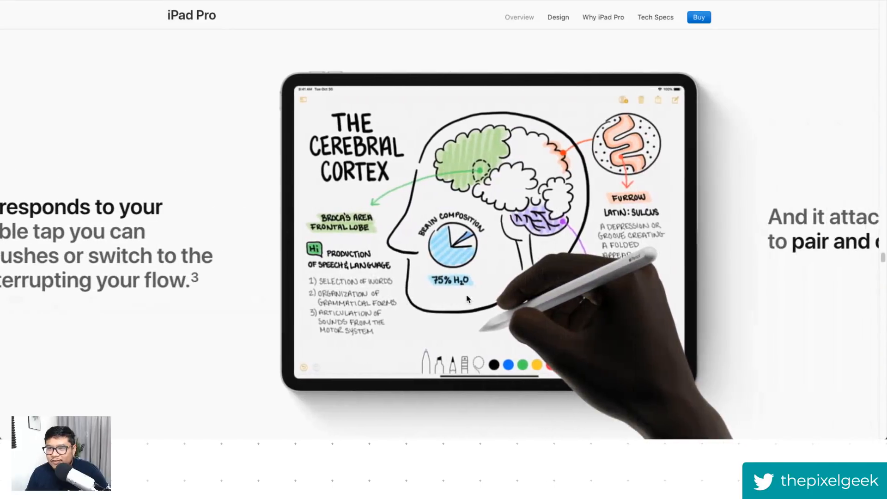
scroll(468, 298, down, 10)
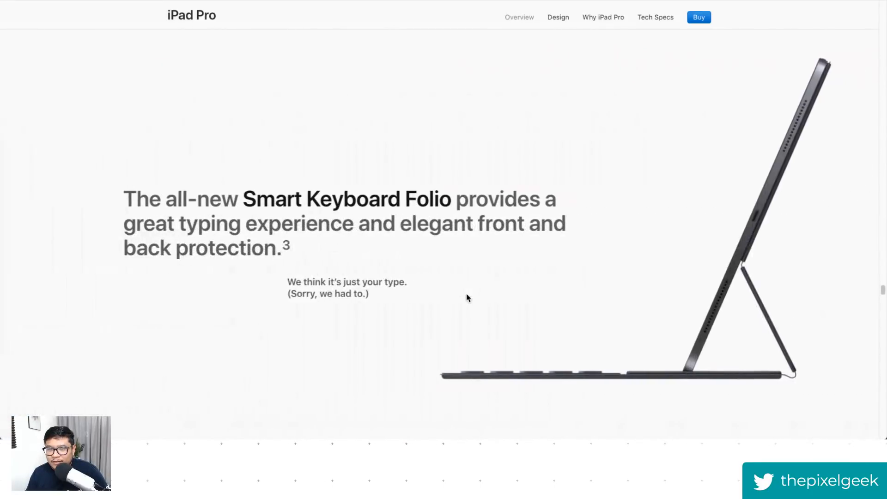
scroll(467, 298, down, 10)
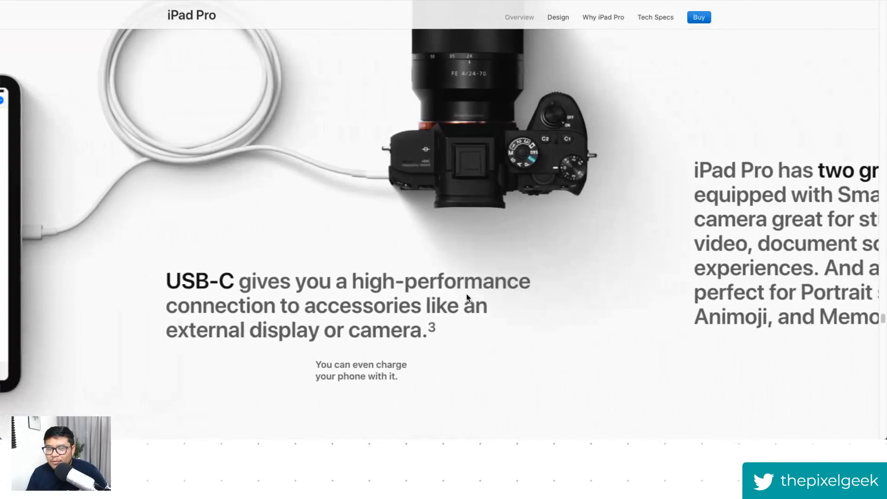
scroll(468, 298, down, 8)
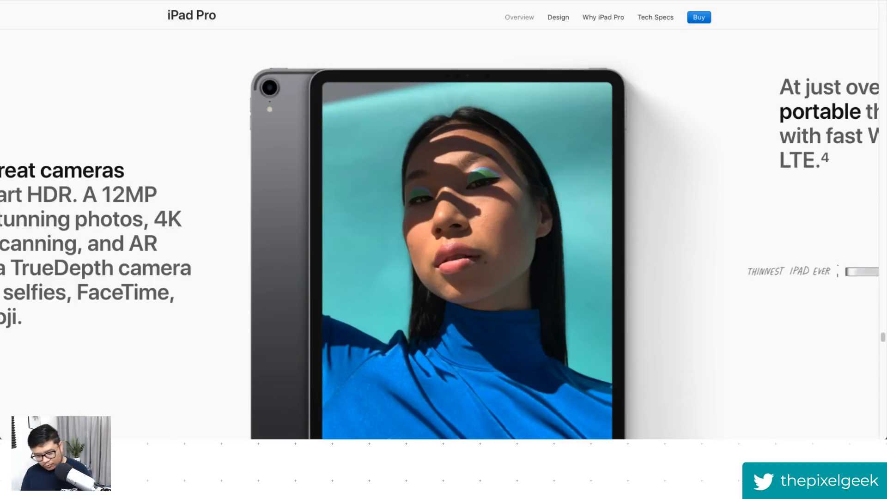
Step: Search Google for "webflow showcase sticky" and open the Sticky On Scroll project on Webflow
key(super+l)
text(webflow showcase sticky)
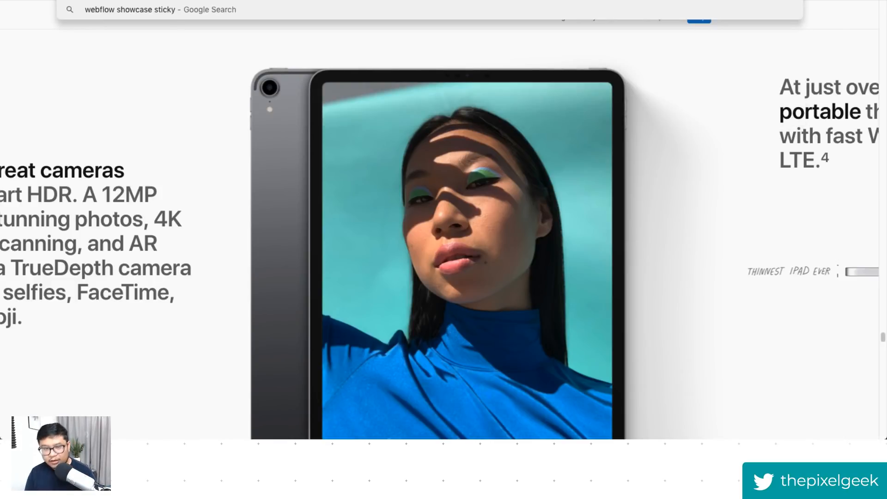
key(Return)
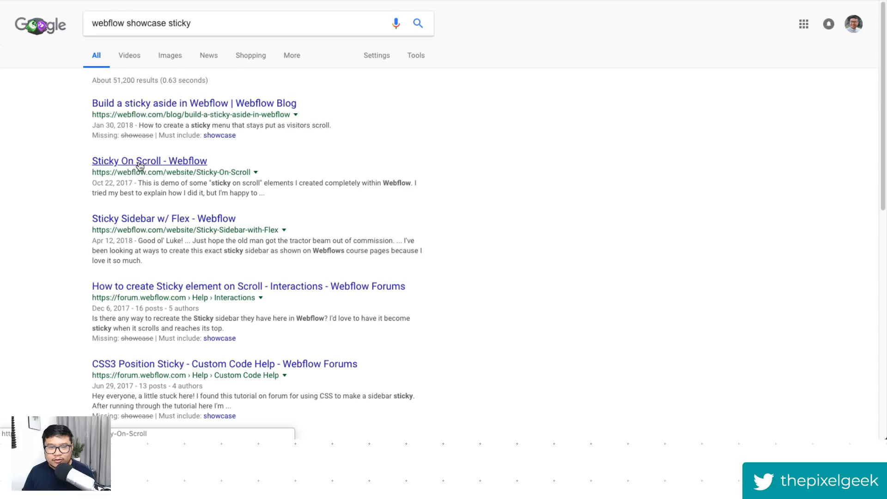
click(176, 162)
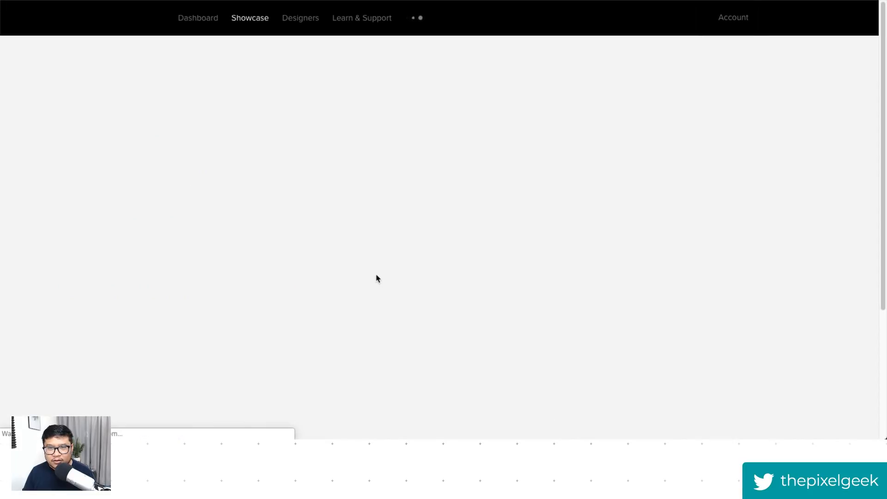
Step: Examine the sticky card section in the Sticky On Scroll project's embedded site preview
scroll(369, 259, down, 10)
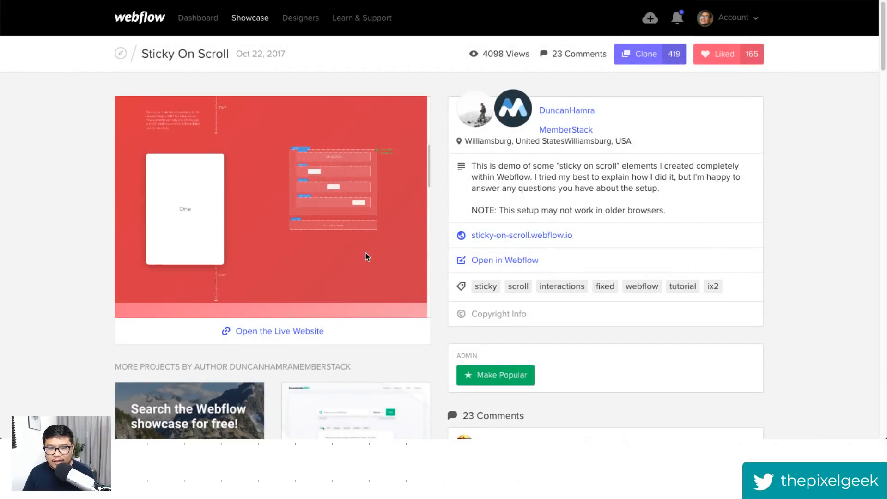
scroll(429, 189, down, 3)
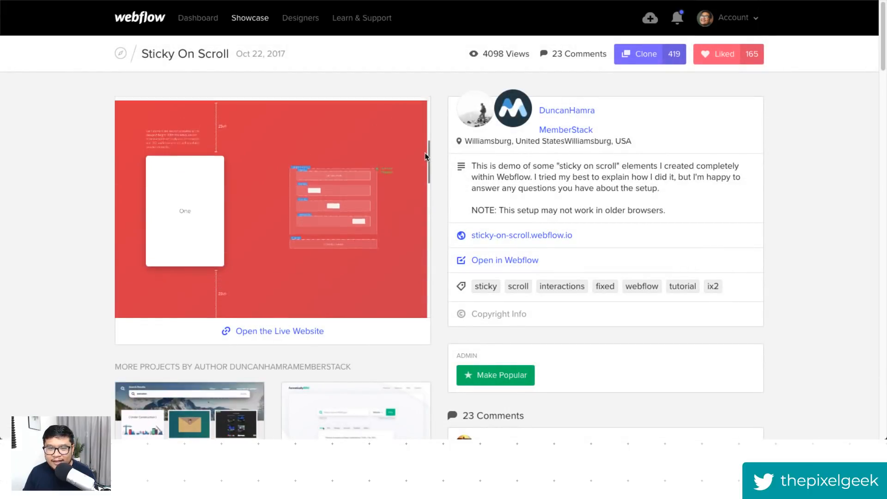
drag(421, 189, 421, 138)
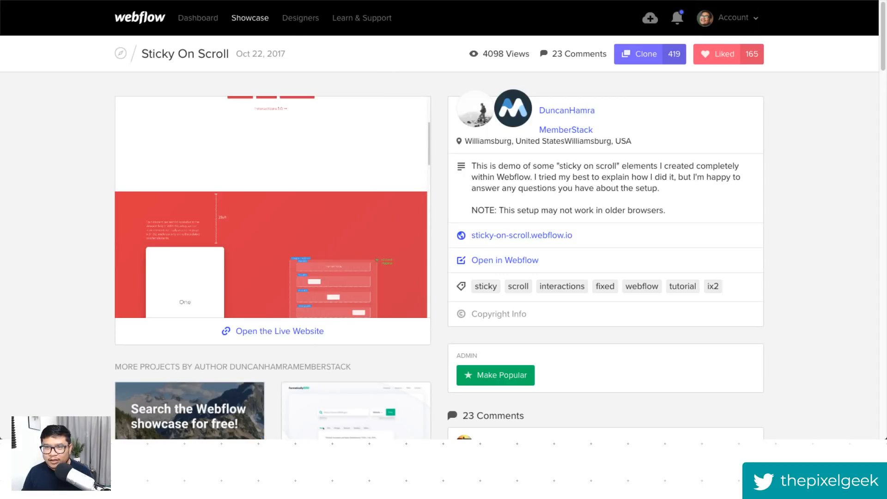
Step: Search Google for "webflow horizontal scroll interactions 2", open the Horizontal Movement on Scroll video and pause it
key(super+l)
text(webflow)
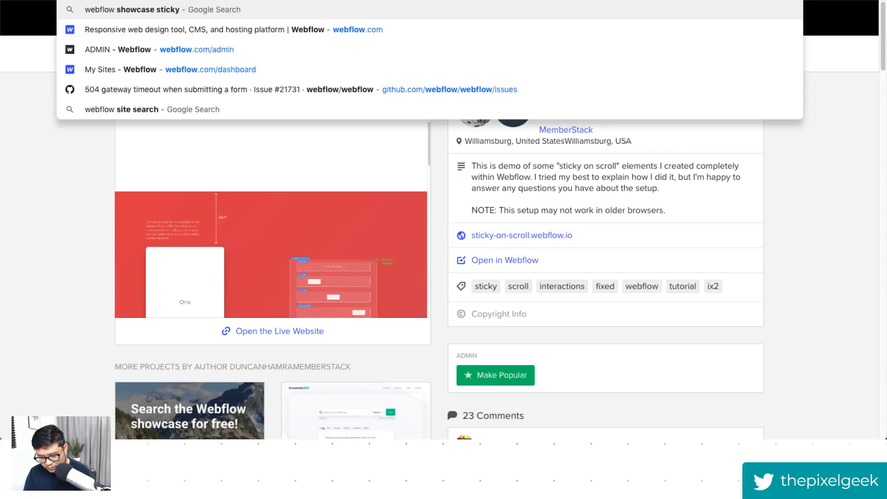
text(horizontal scrol)
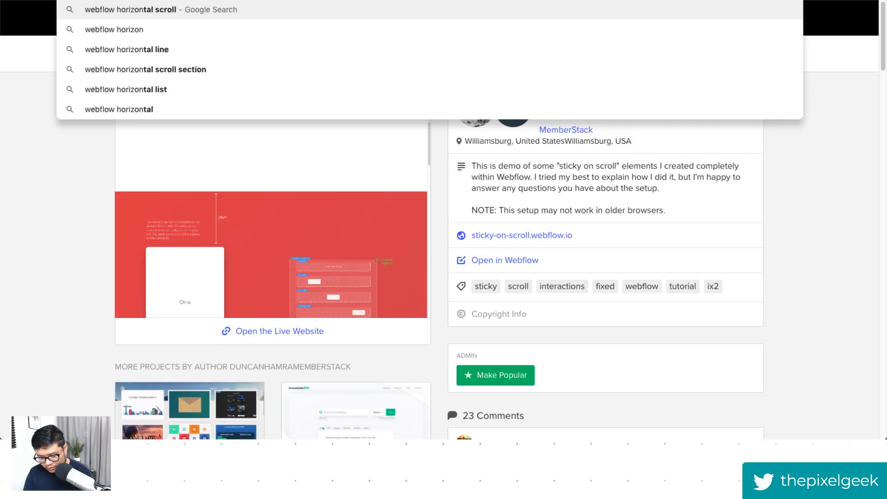
text(l interactions 2)
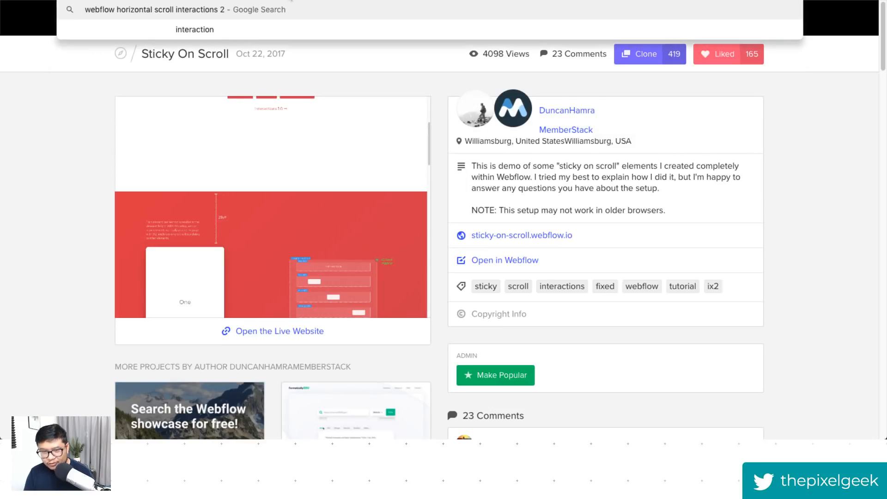
key(Return)
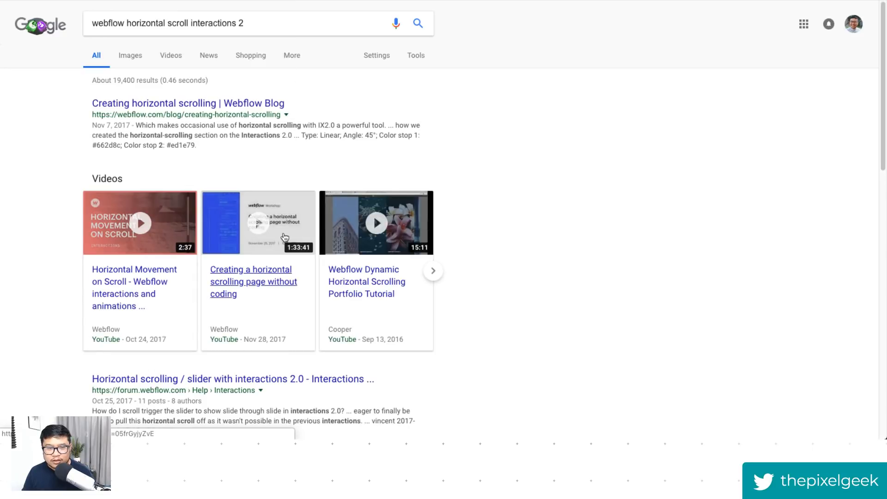
click(132, 281)
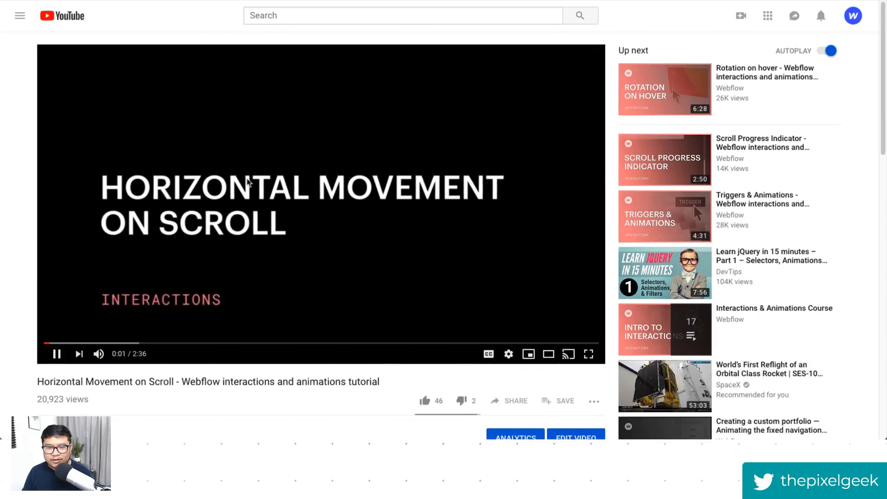
click(448, 137)
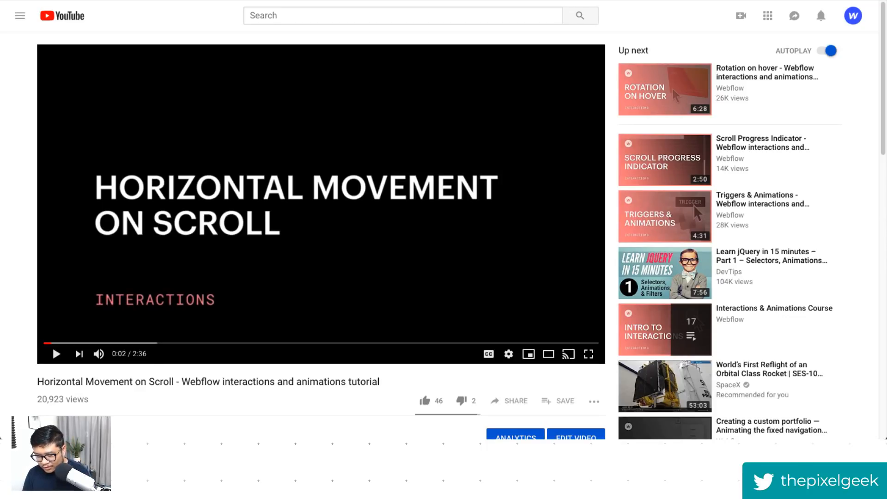
Step: Go to webflow.com and examine the homepage's scroll-driven animations down to the ecommerce stores section
key(ctrl+l)
text(webflow.com)
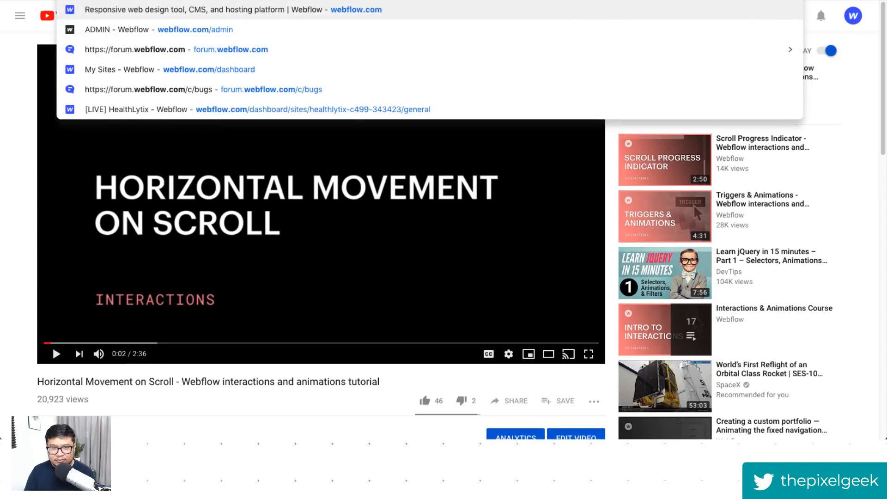
key(Return)
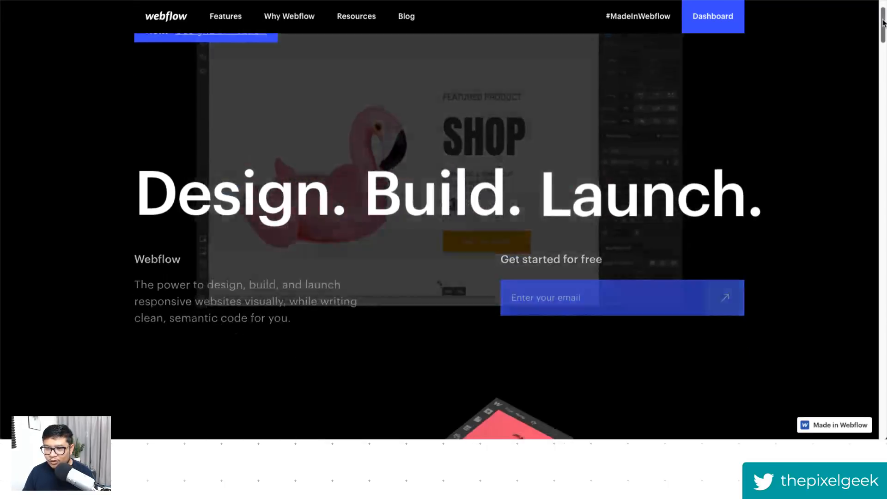
drag(882, 19, 875, 187)
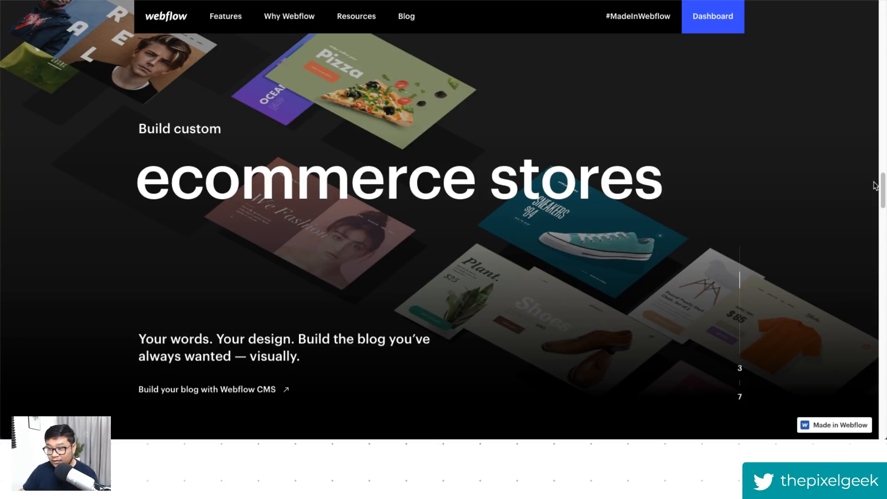
drag(883, 188, 854, 176)
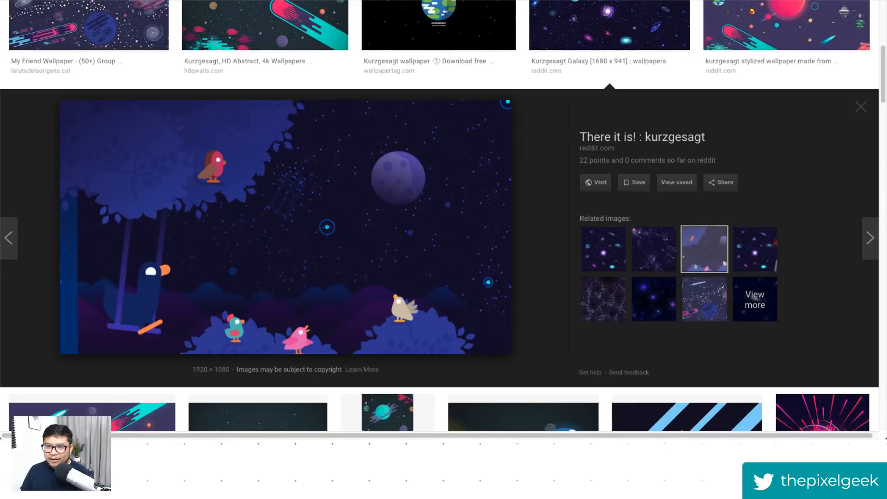
Step: Open apple.com/ipad-pro in a new browser tab and examine the horizontal scroll movement of its opening sections
key(ctrl+t)
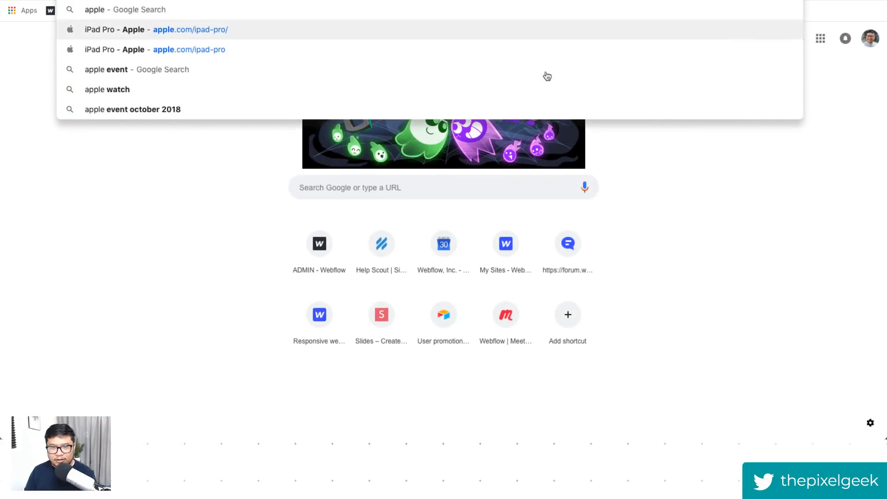
key(Return)
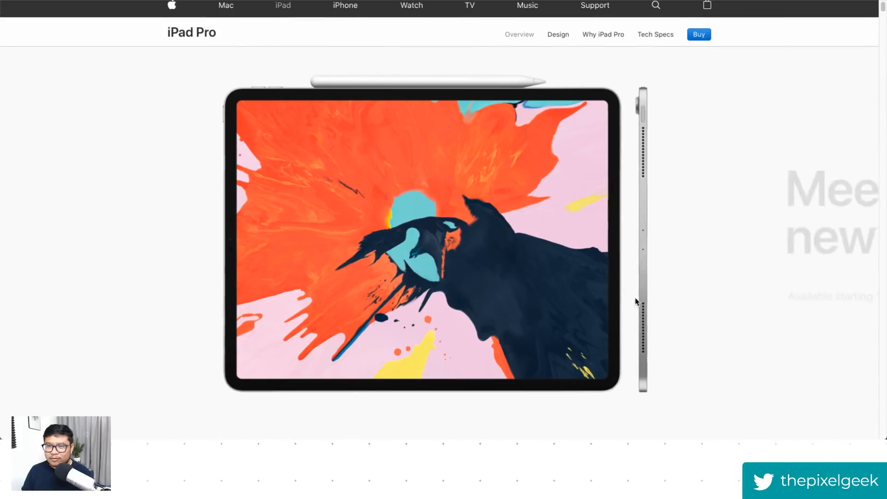
scroll(637, 303, down, 5)
scroll(634, 299, down, 5)
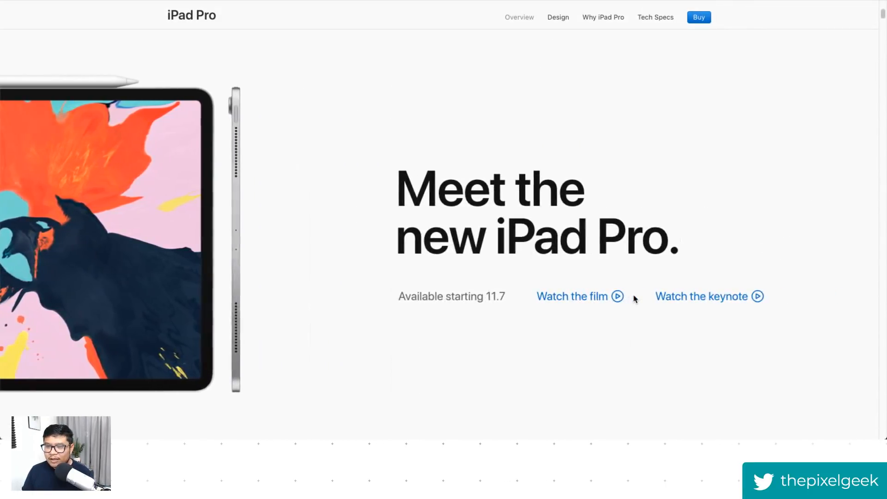
scroll(635, 299, down, 5)
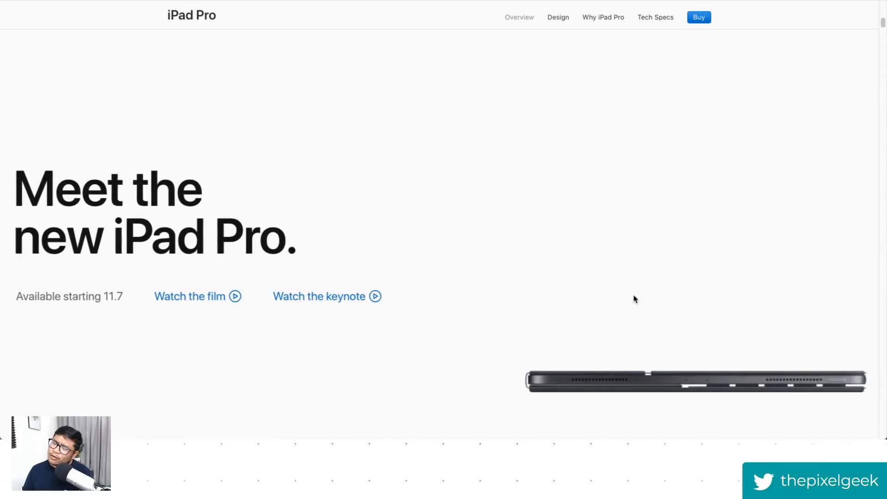
scroll(634, 299, up, 2)
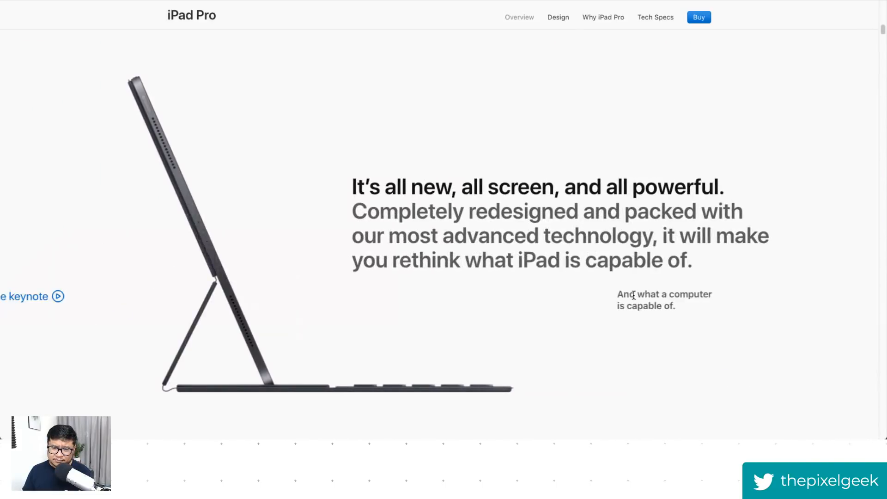
scroll(634, 296, down, 2)
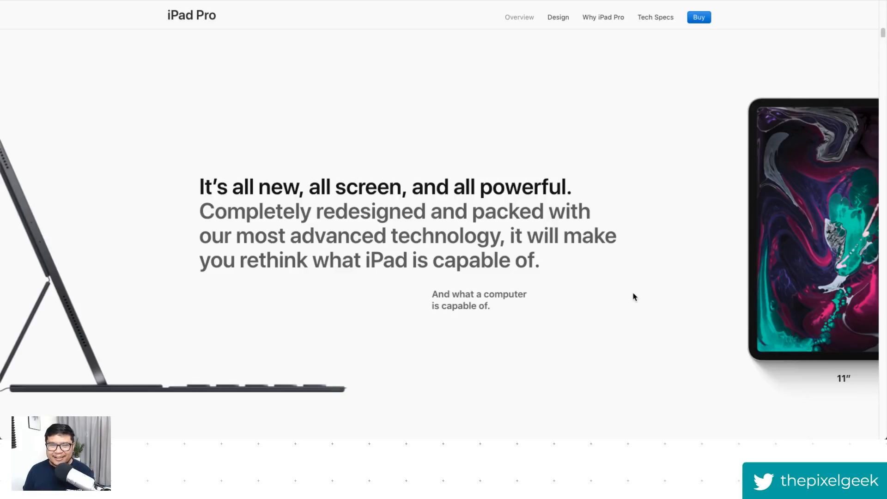
Step: Examine the iPad Pro page's horizontal scroll movement from the all-screen introduction to the A12X Bionic graphics section
scroll(596, 289, down, 5)
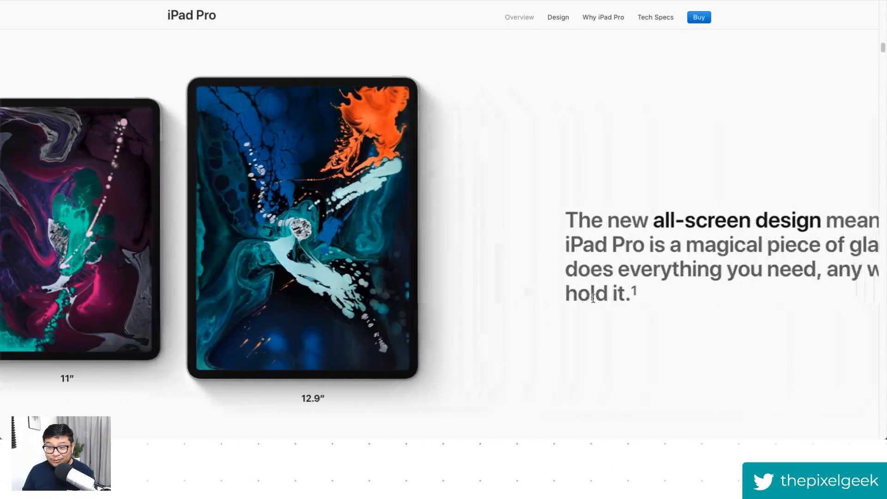
scroll(595, 303, down, 5)
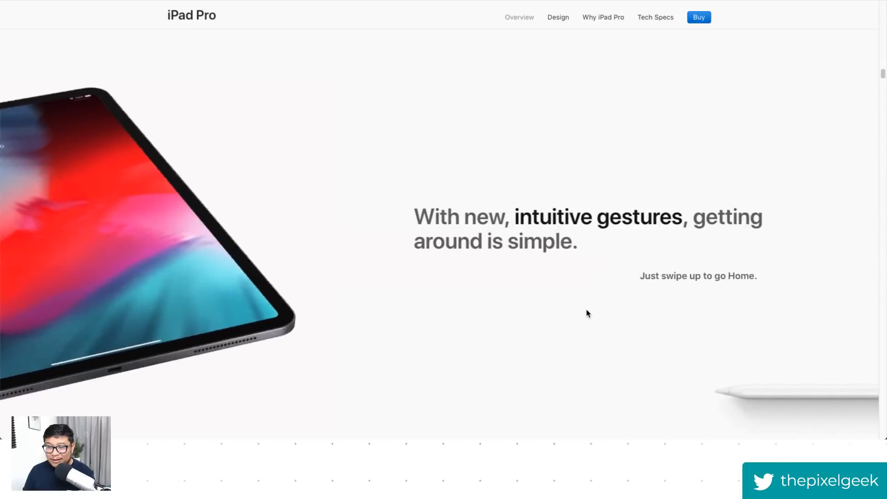
scroll(586, 319, down, 5)
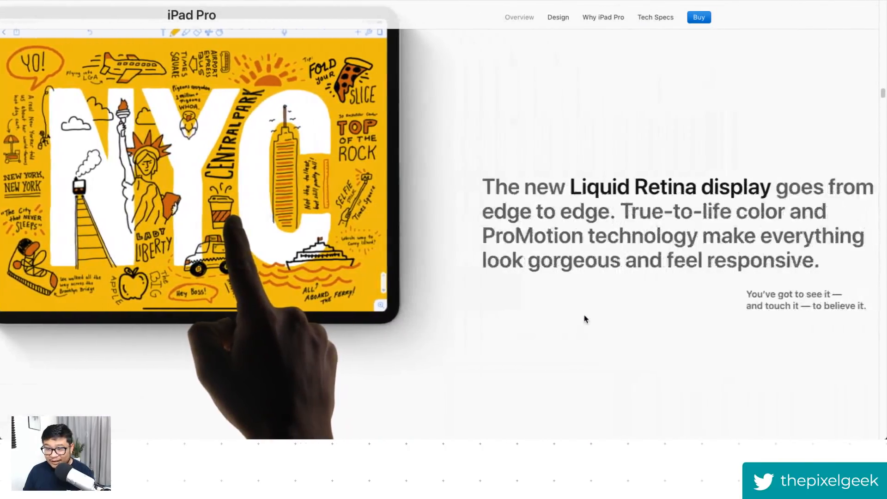
scroll(584, 316, down, 5)
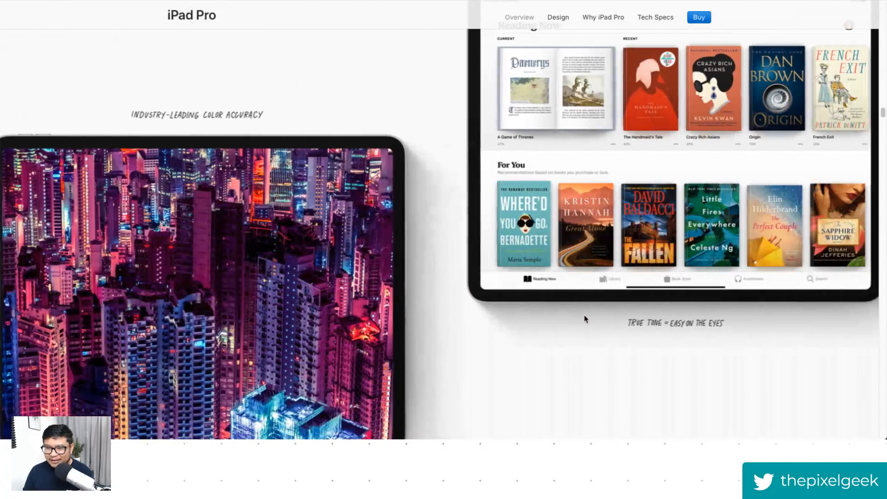
scroll(585, 319, down, 5)
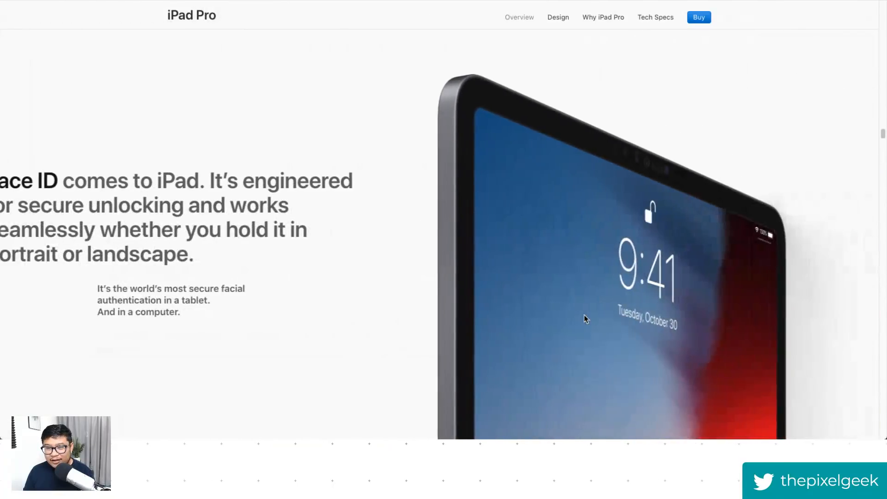
scroll(584, 316, down, 5)
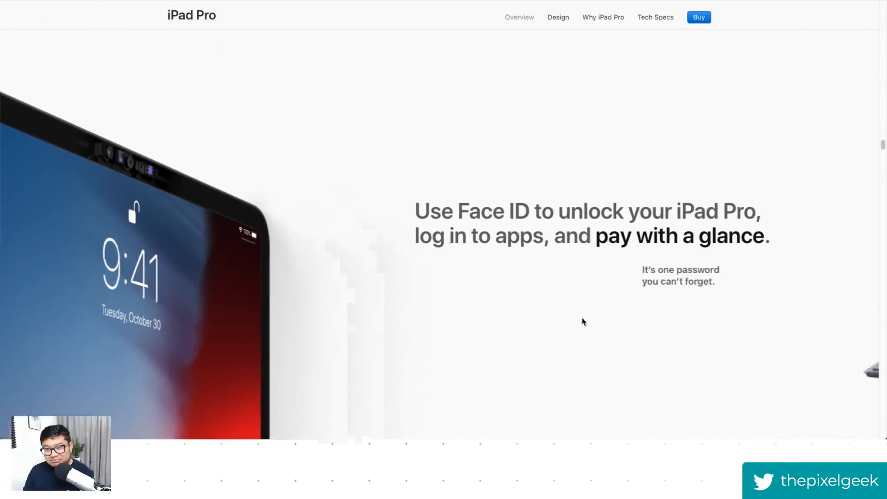
scroll(581, 320, down, 5)
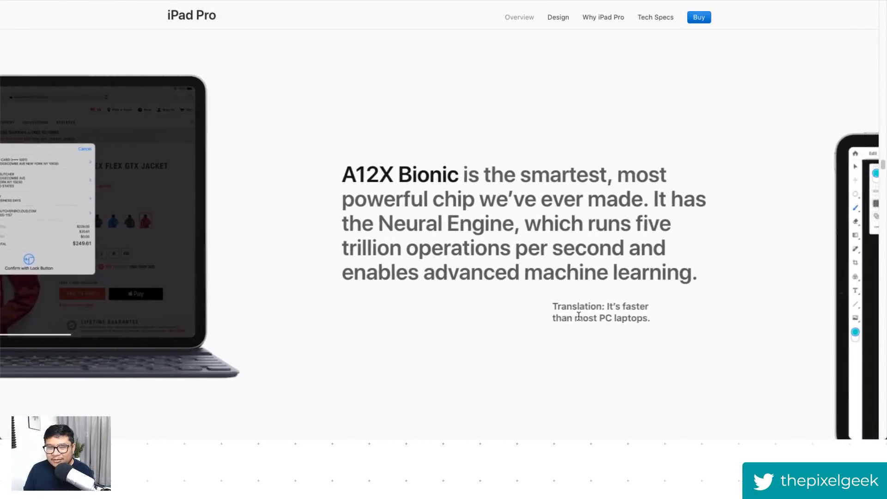
scroll(579, 318, down, 5)
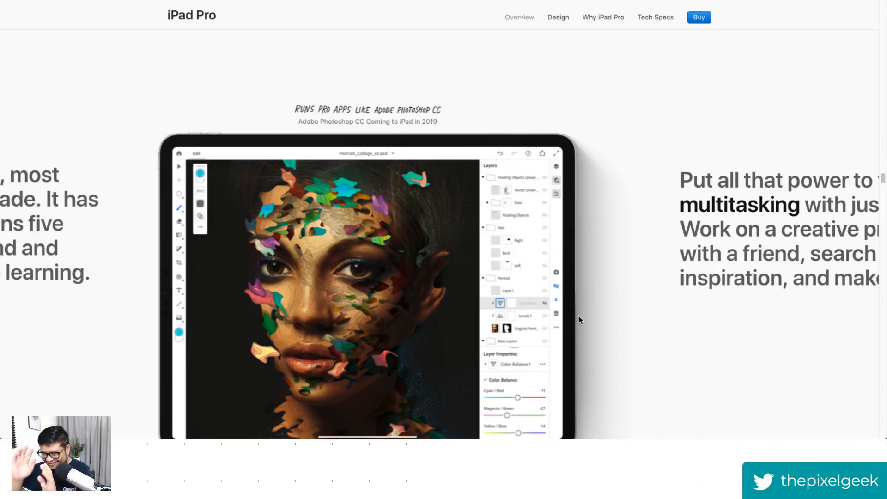
scroll(563, 290, down, 5)
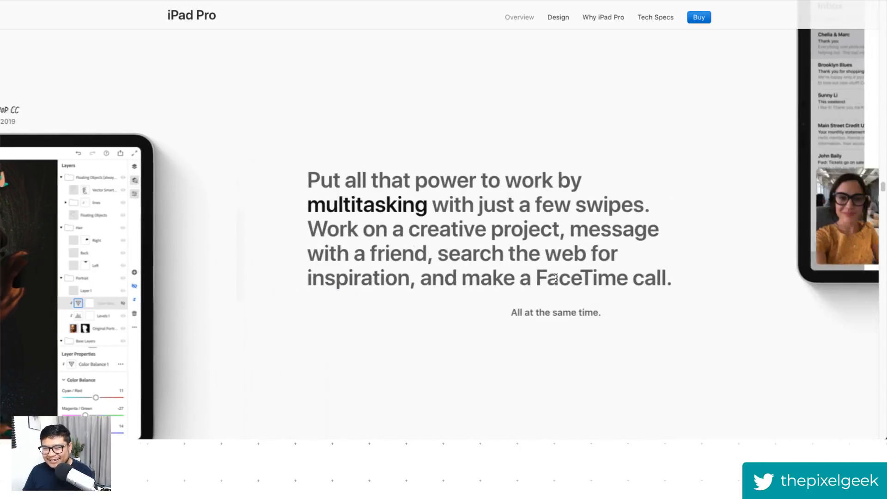
scroll(555, 283, down, 5)
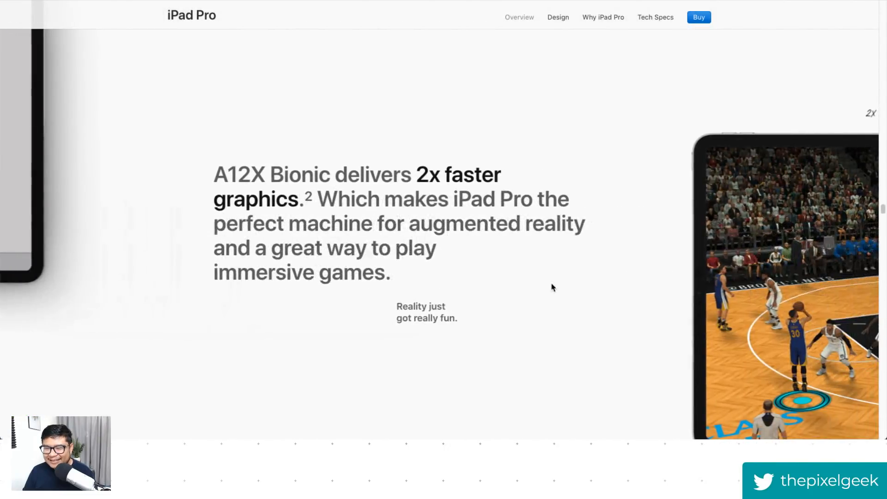
Step: Examine how the Apple Pencil and Smart Keyboard Folio sections move sideways on the iPad Pro page
scroll(553, 287, down, 5)
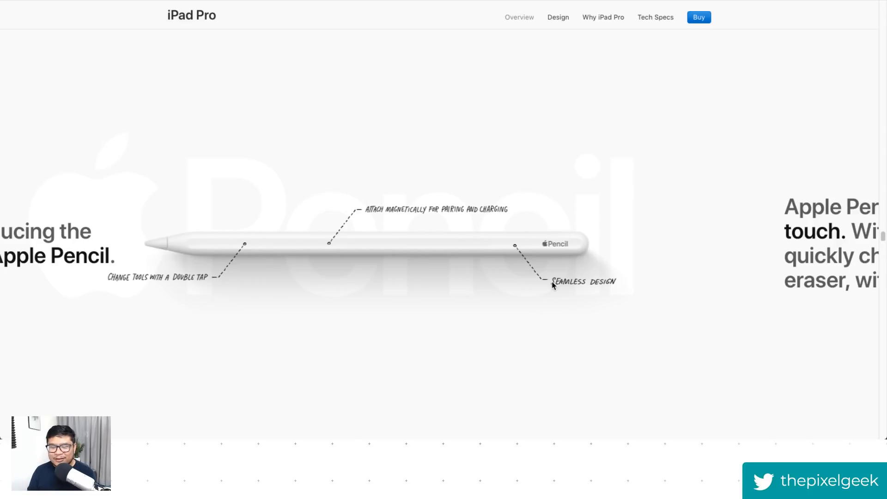
scroll(689, 332, down, 5)
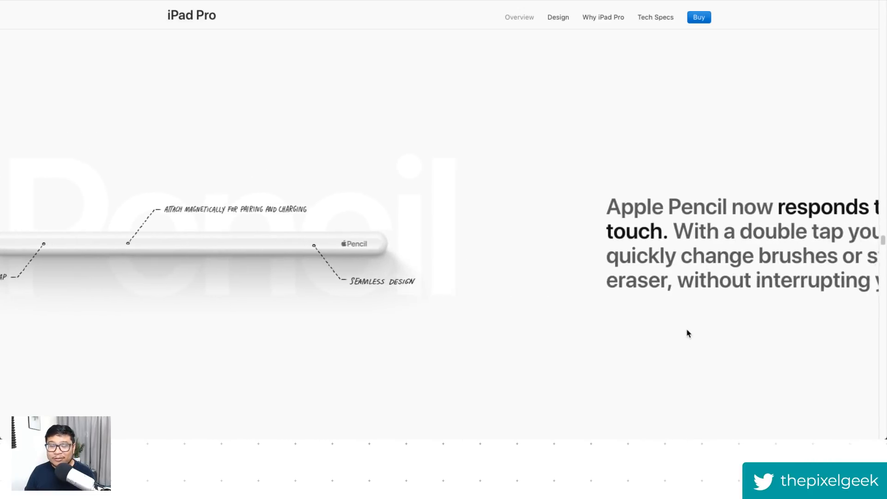
scroll(688, 333, down, 5)
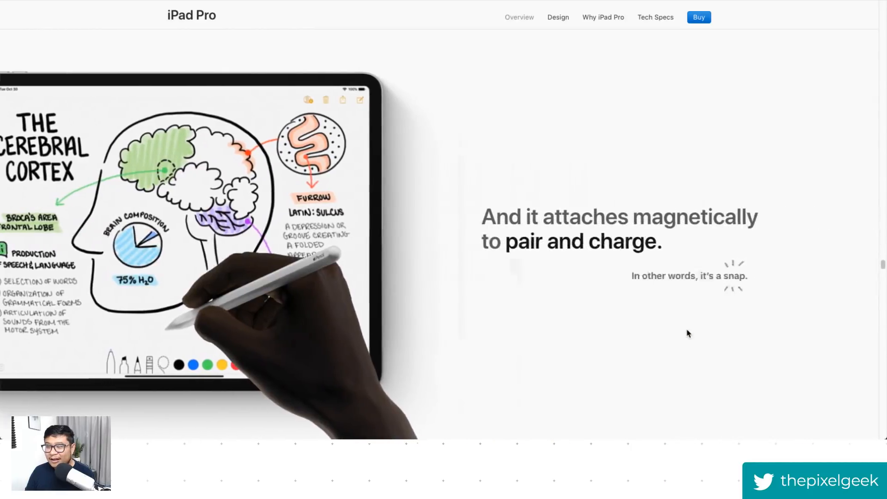
scroll(688, 333, down, 5)
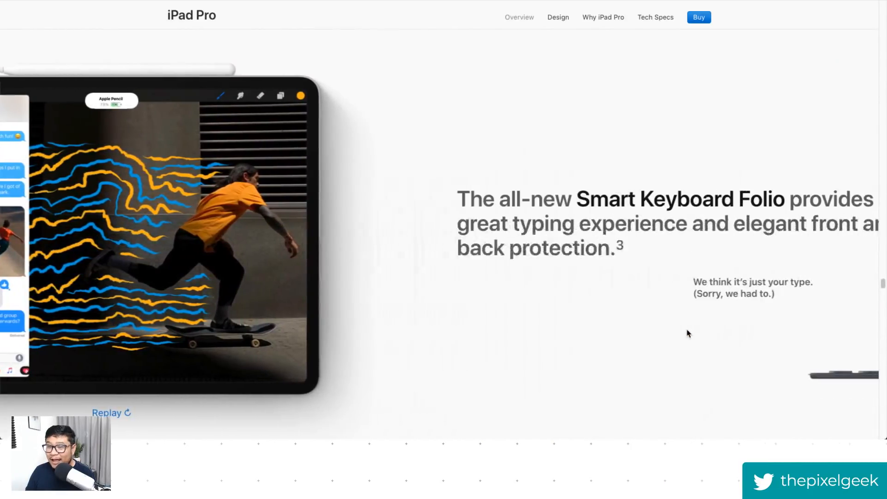
scroll(689, 333, down, 5)
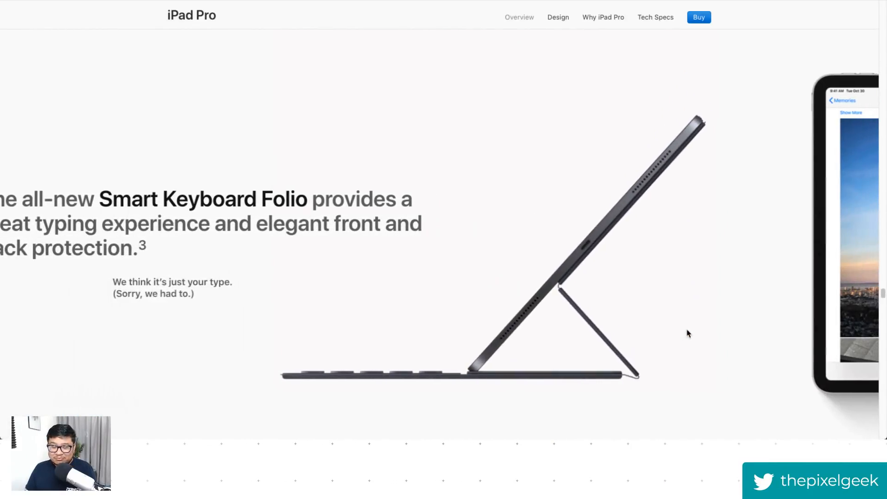
scroll(689, 333, down, 5)
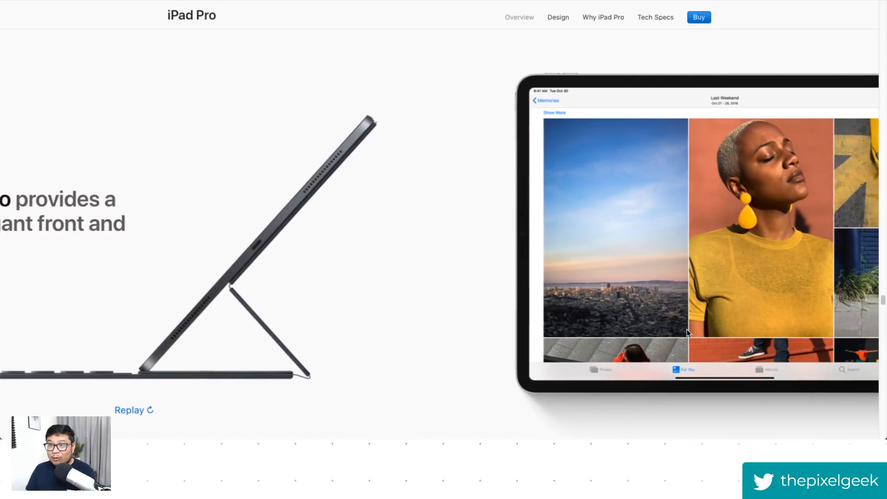
scroll(679, 323, down, 5)
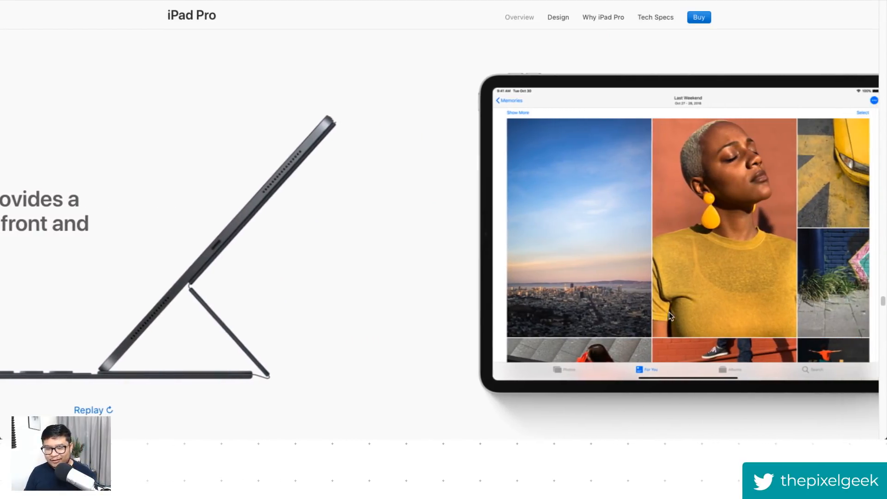
Step: Examine the page from the USB-C and camera sections through the switch to vertical scrolling at the Accessories section
scroll(672, 313, down, 5)
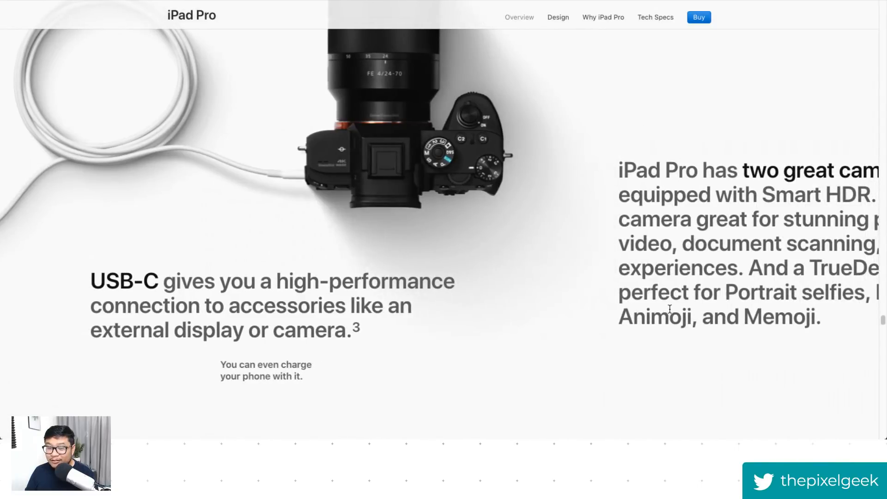
scroll(672, 313, down, 5)
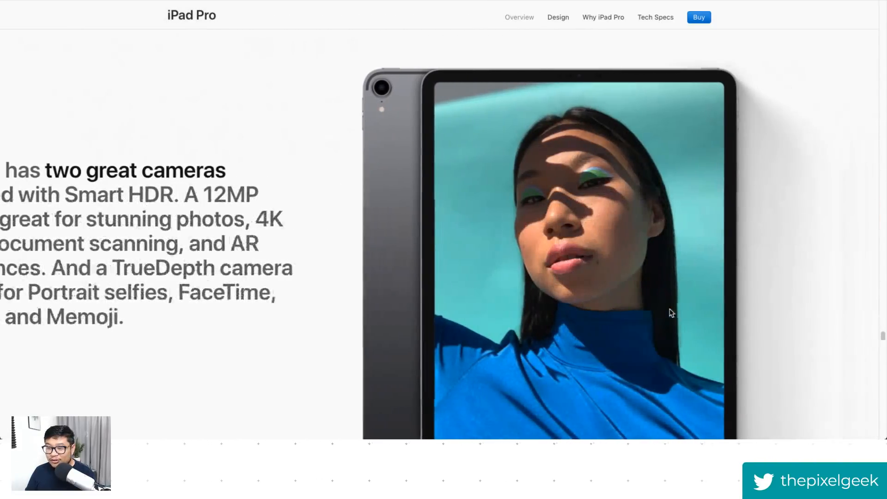
scroll(671, 313, down, 5)
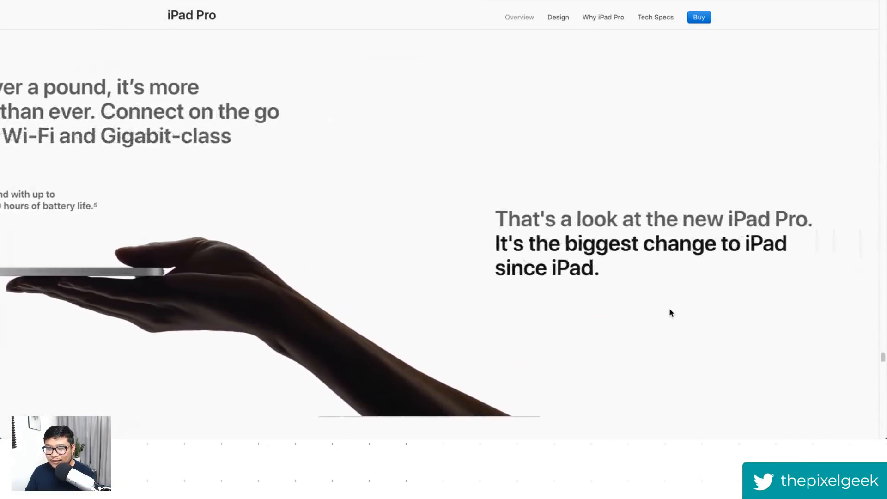
scroll(671, 313, down, 5)
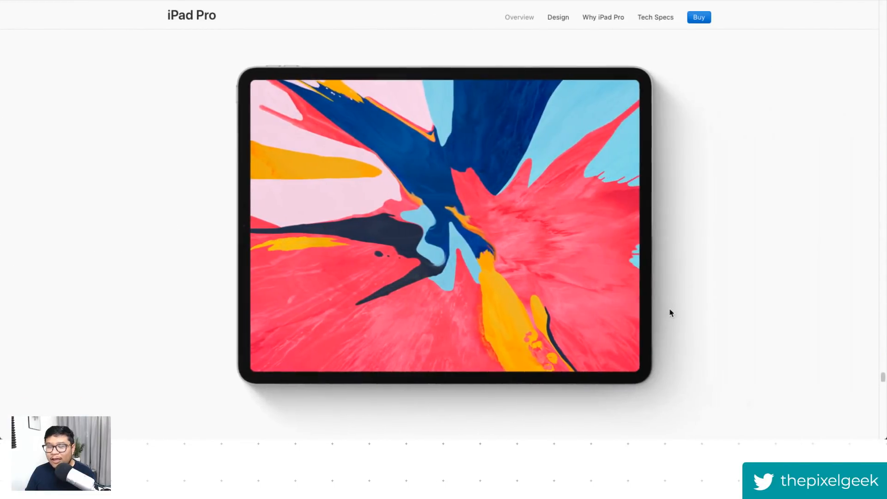
scroll(671, 314, down, 5)
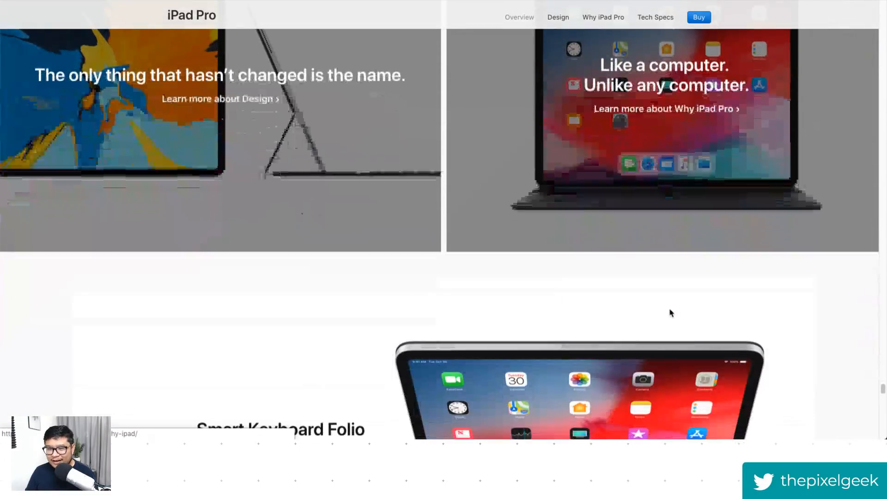
scroll(671, 313, down, 5)
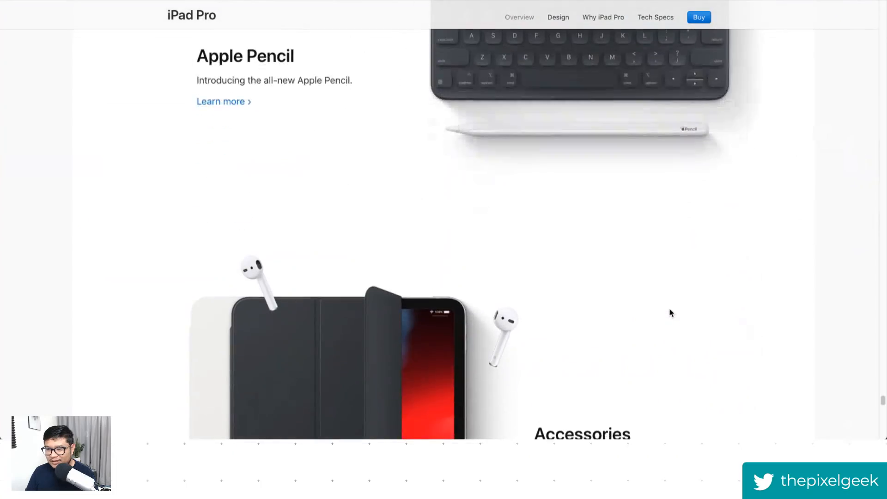
Step: Return to the start of the iPad Pro page and review the full horizontal scroll sequence forwards and backwards
scroll(671, 313, up, 10)
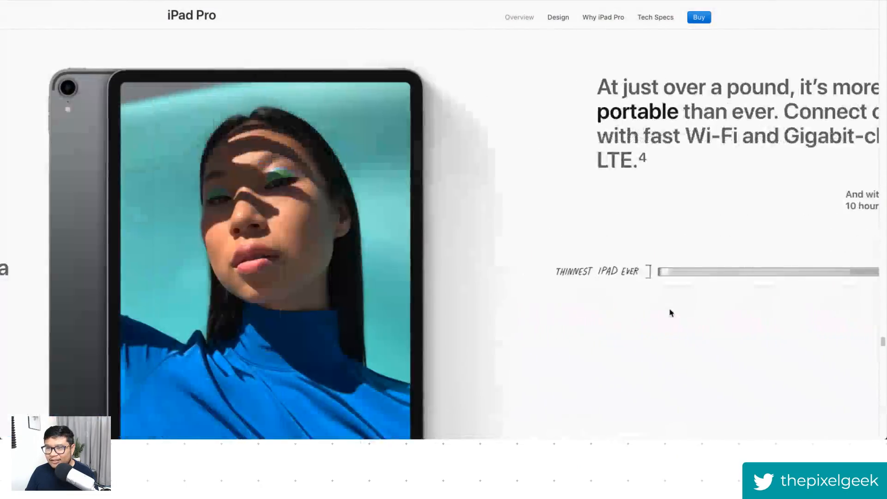
scroll(671, 313, up, 10)
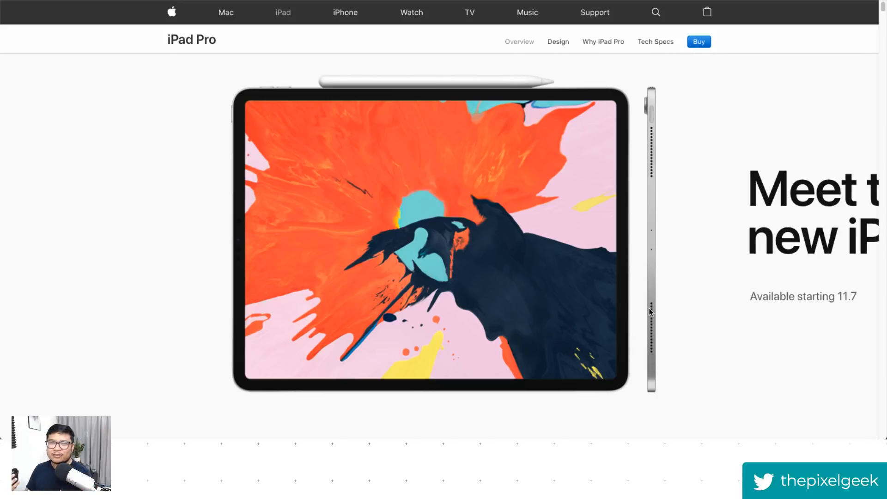
scroll(651, 312, down, 20)
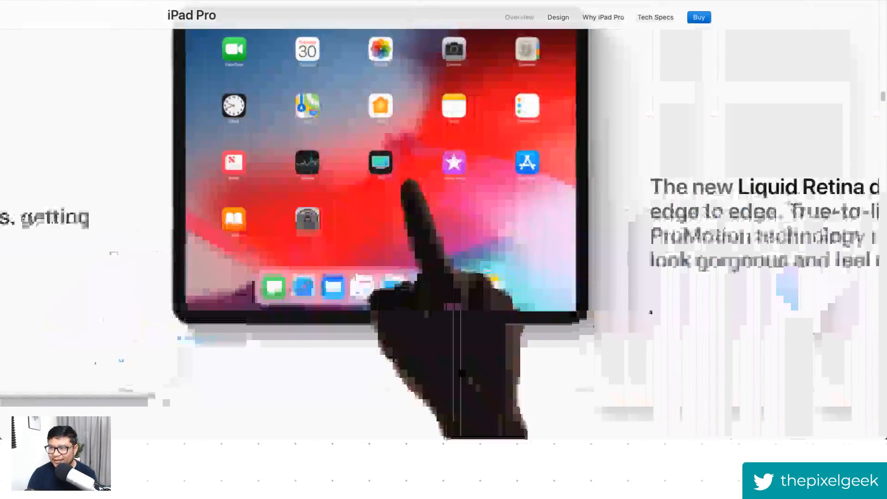
scroll(650, 312, down, 20)
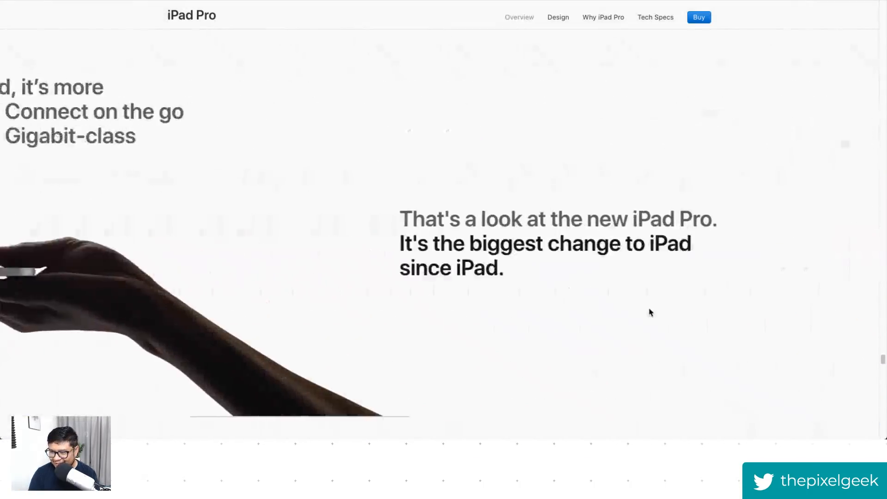
scroll(651, 312, down, 5)
scroll(650, 312, up, 20)
scroll(650, 312, up, 20)
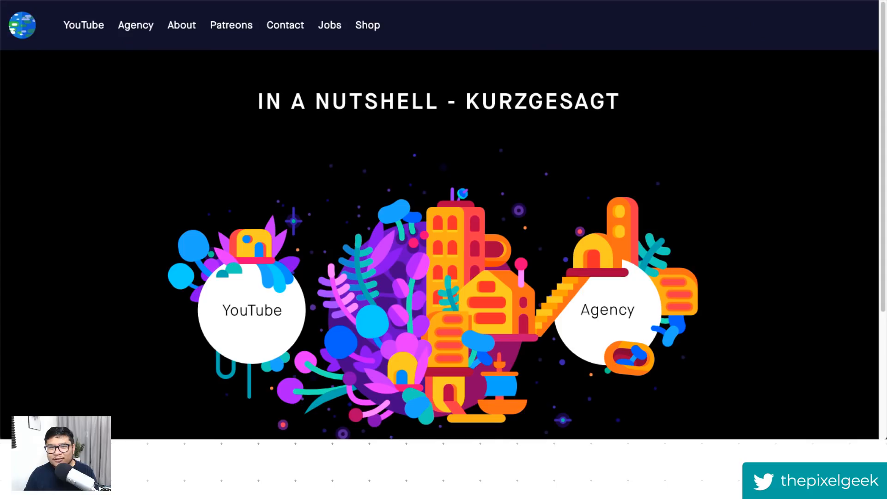
Step: Select the word KURZGESAGT in the site heading and search Google in a new tab for "how do you pronounce kurzgesagt"
double_click(551, 110)
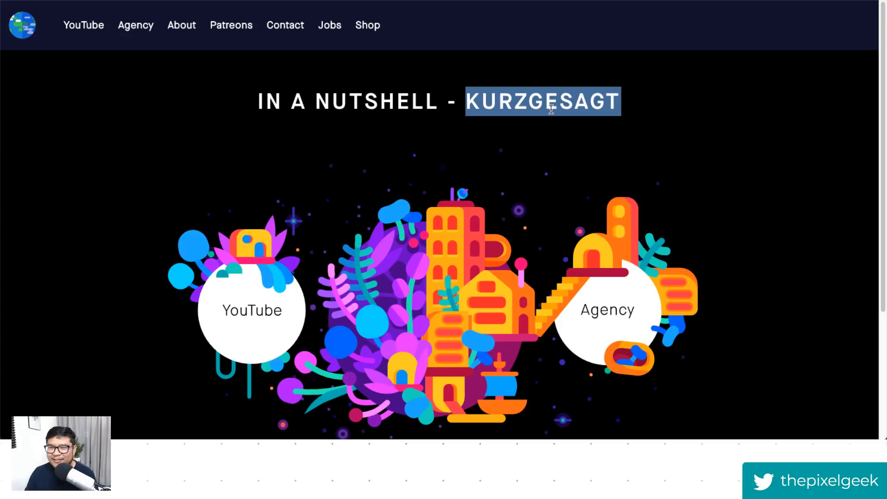
key(ctrl+t)
text(google)
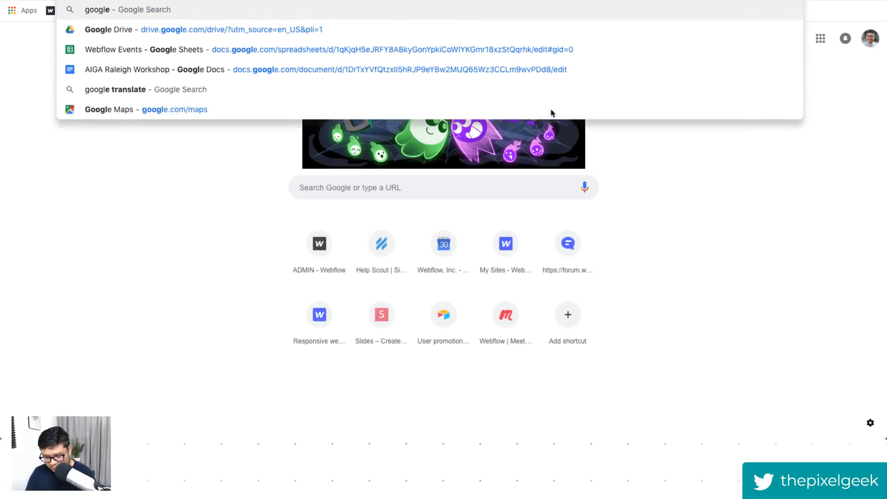
text( how)
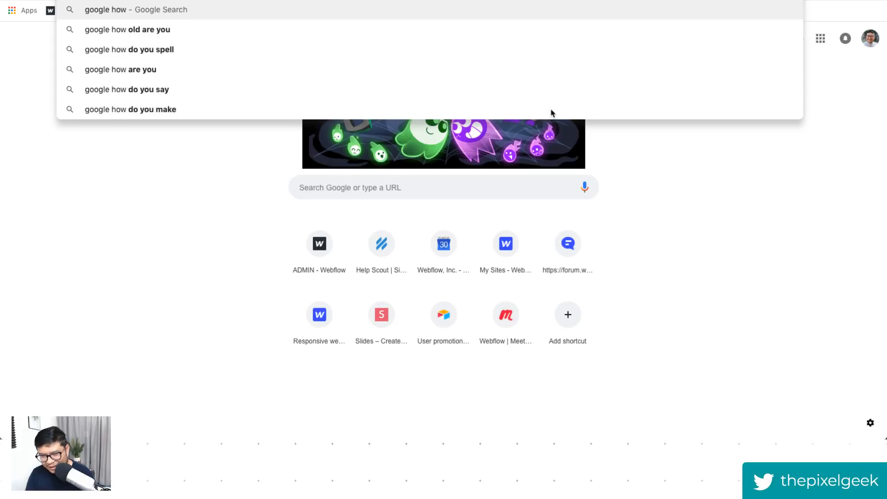
key(ctrl+a)
text(how do you pronounce kurzgesagt)
key(Return)
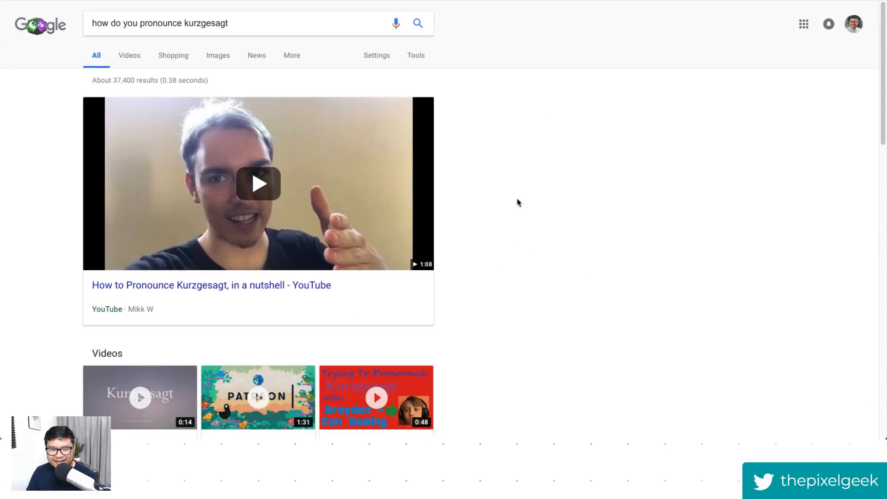
Step: Look through the results, open the "How to Pronounce Kurzgesagt, in a nutshell" video and raise the sound volume
scroll(518, 203, down, 8)
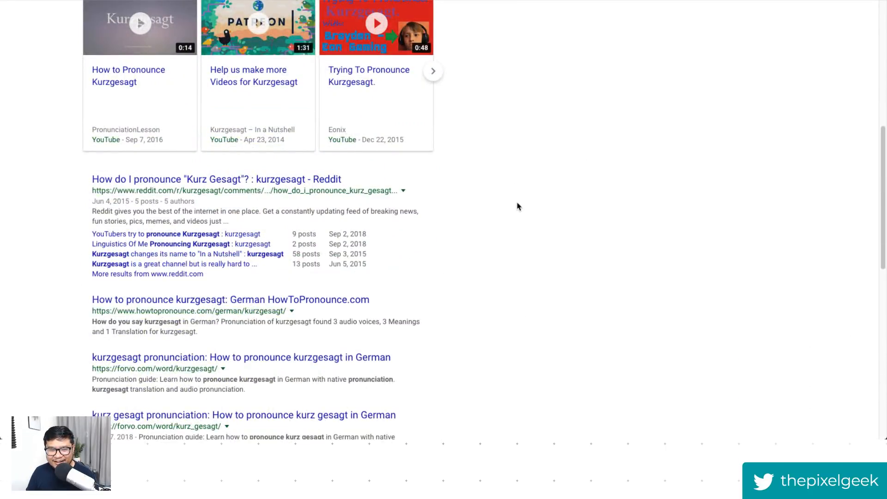
scroll(517, 203, up, 8)
click(157, 210)
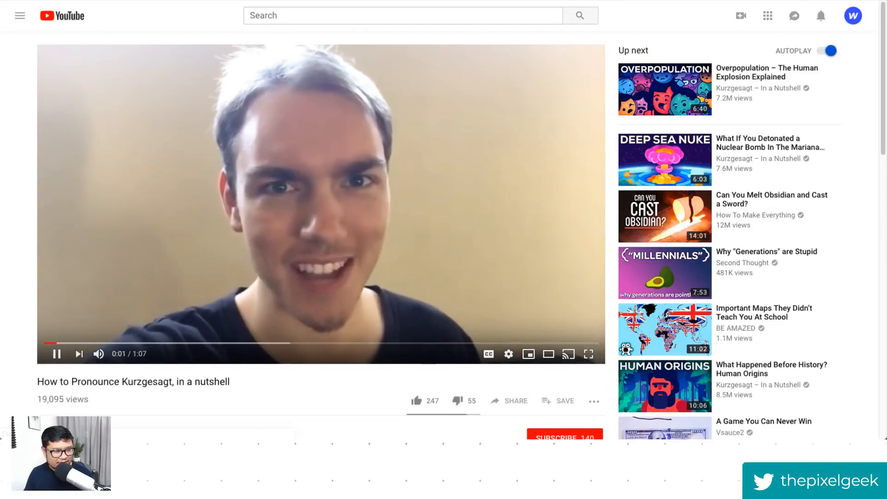
key(XF86AudioRaiseVolume)
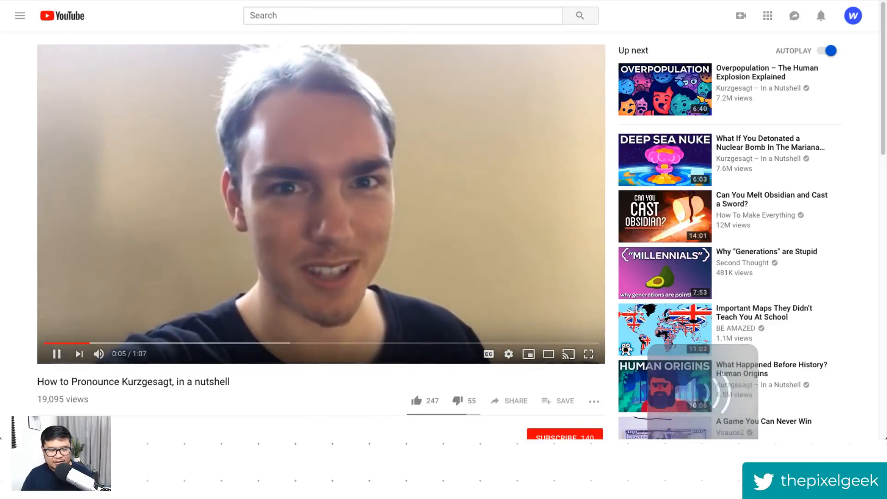
Step: Pause the pronunciation video and read its description and comments
click(233, 217)
scroll(258, 245, down, 4)
scroll(257, 244, down, 2)
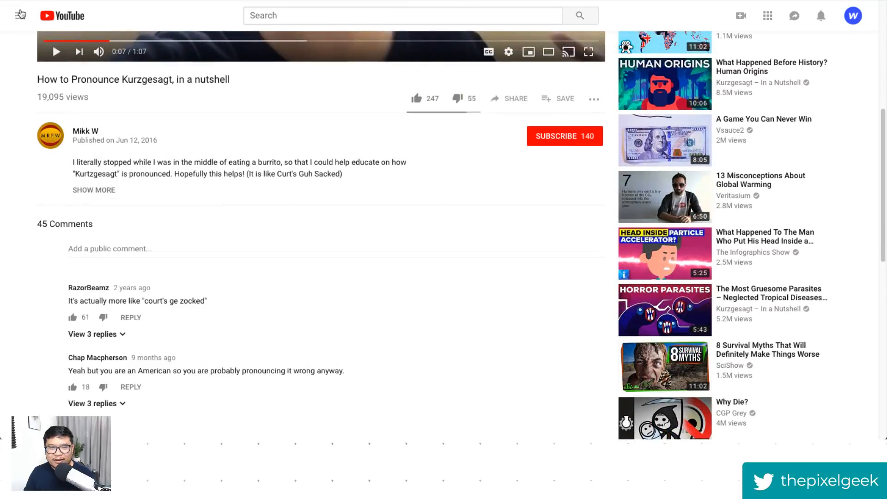
Step: Return to the search results, play the 14-second "How to Pronounce Kurzgesagt" video with the sound raised, and pause it after the pronunciation
key(alt+Left)
scroll(323, 305, down, 10)
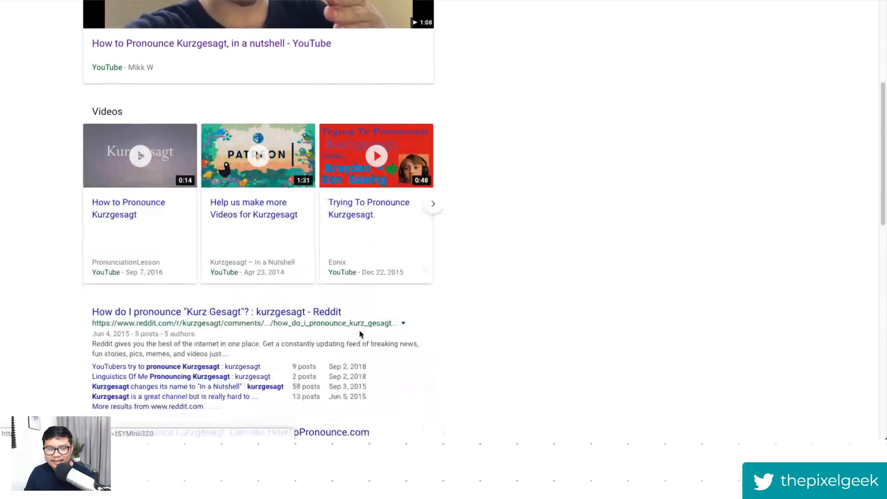
scroll(362, 333, up, 4)
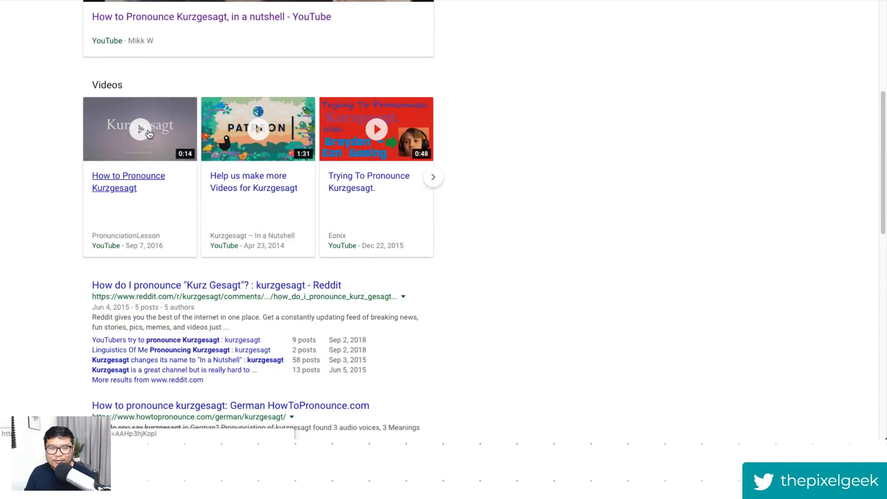
click(149, 133)
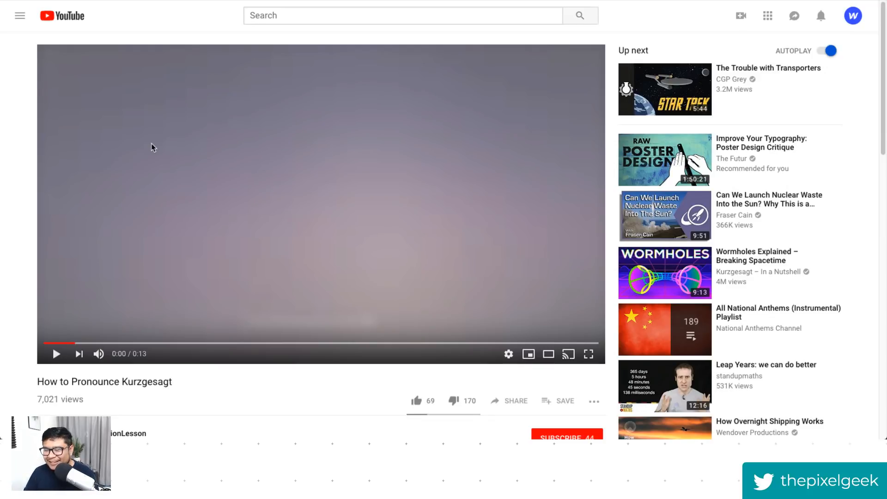
click(152, 143)
key(XF86AudioRaiseVolume)
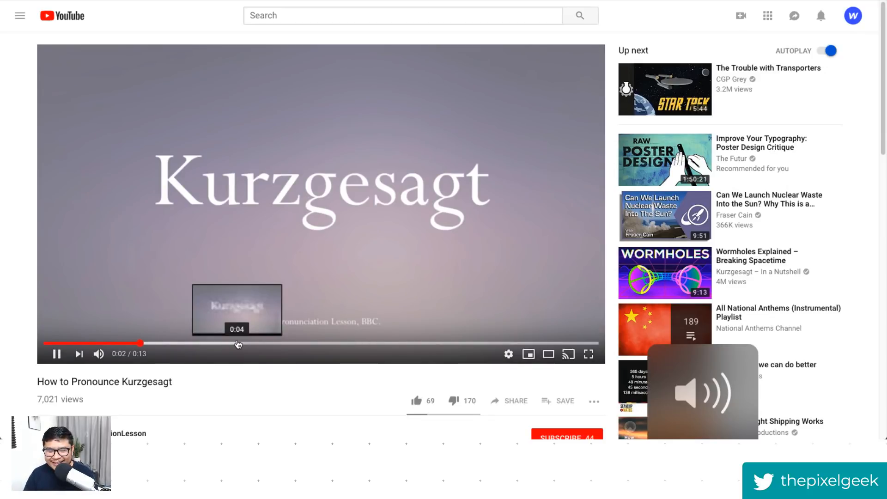
key(XF86AudioRaiseVolume)
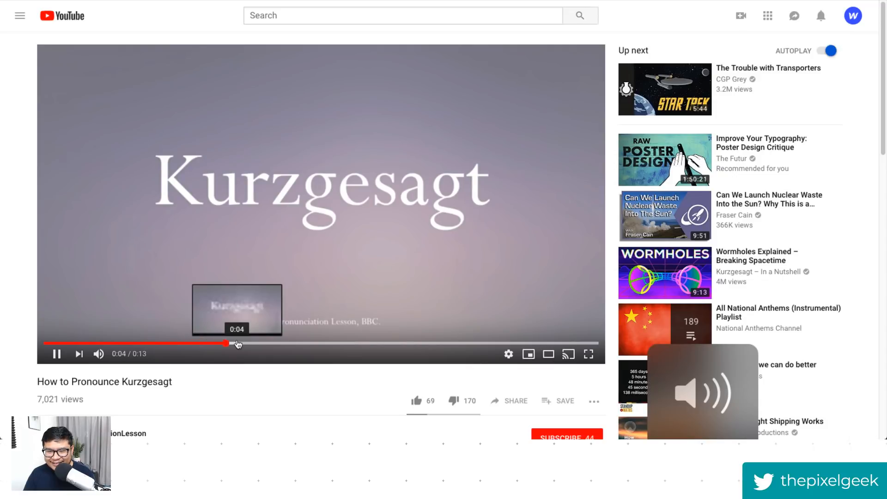
click(305, 215)
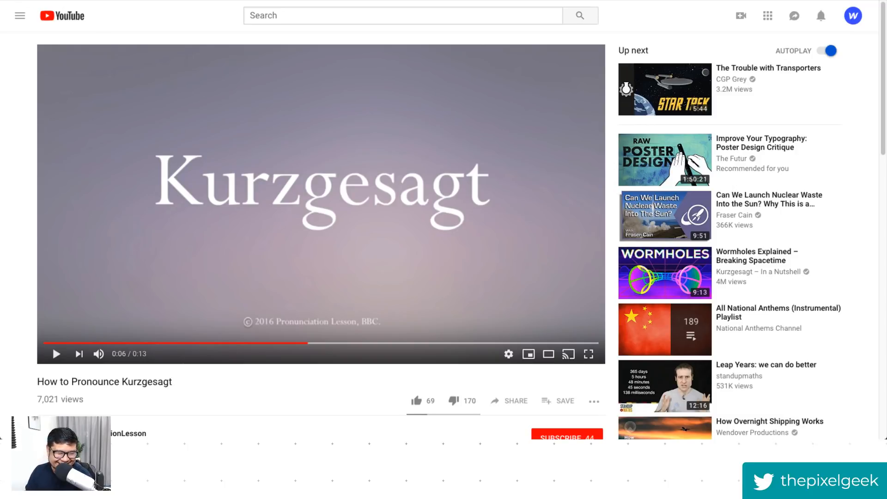
Step: Go back to the Kurzgesagt home page, clear the heading selection and examine the animated planet illustration below it
key(alt+Left)
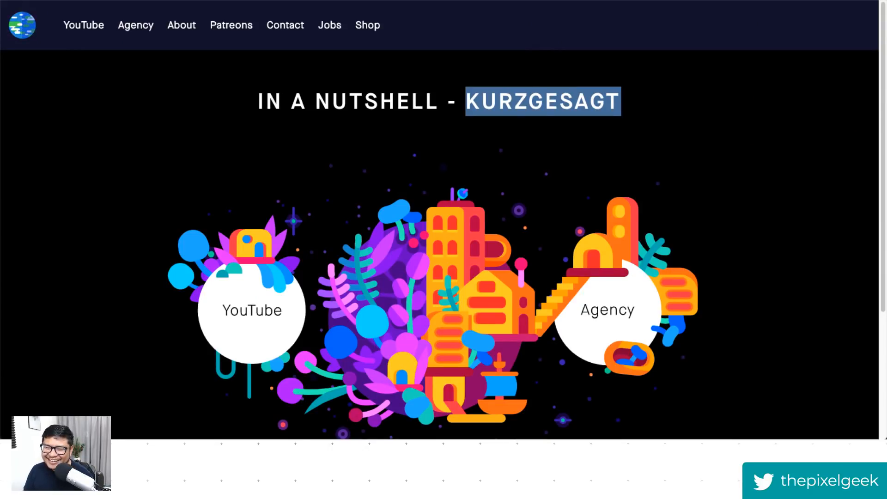
click(588, 111)
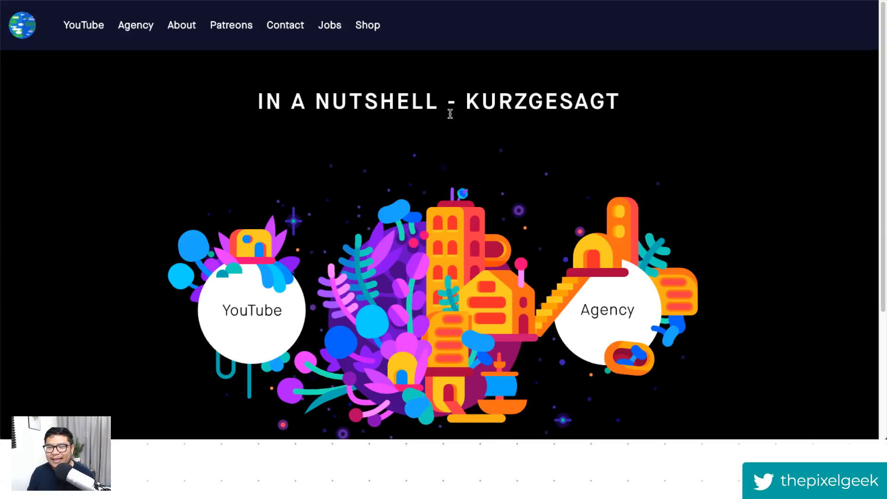
scroll(461, 196, down, 3)
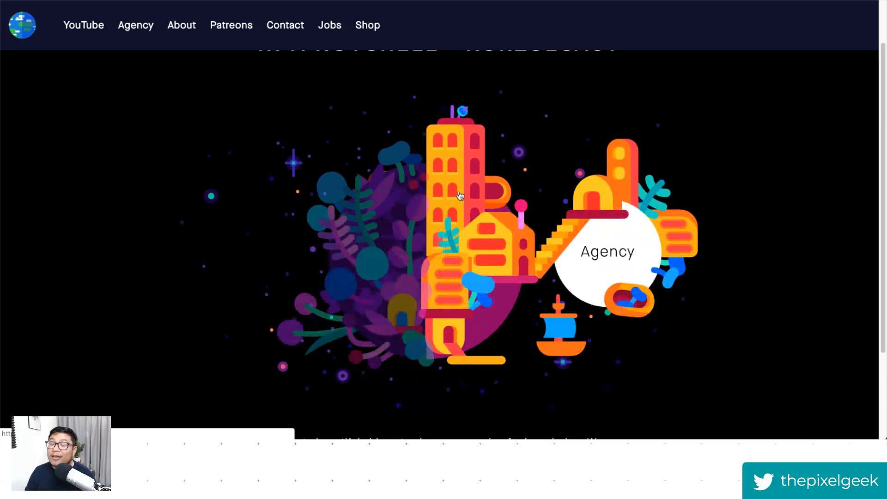
scroll(461, 197, down, 1)
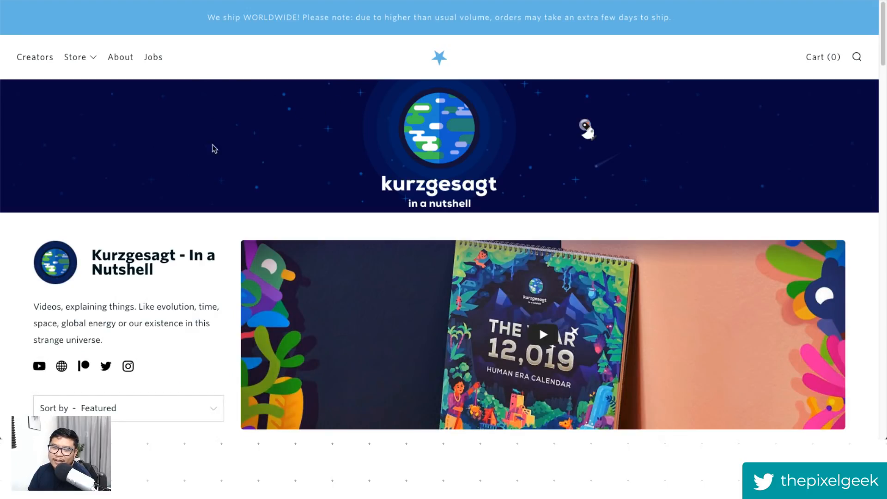
Step: Look through the Kurzgesagt shop's calendar, posters, mugs and T-shirts, and return to the start of the page
scroll(210, 166, down, 3)
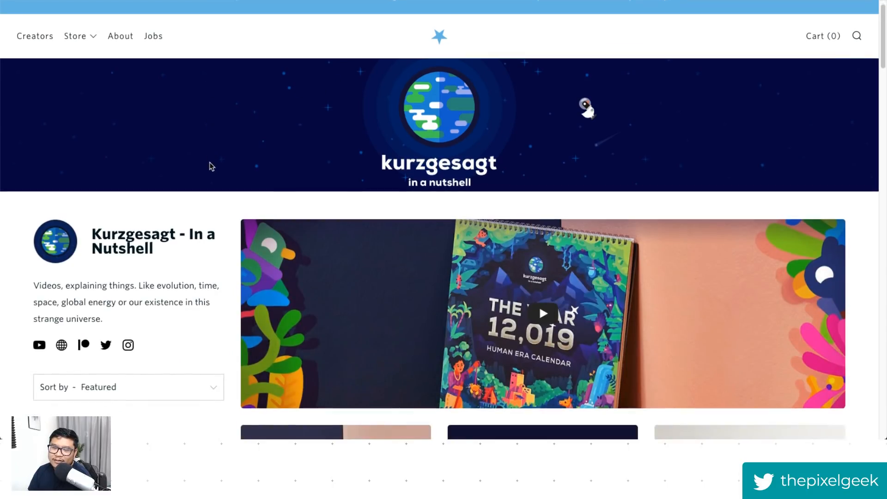
scroll(220, 170, down, 2)
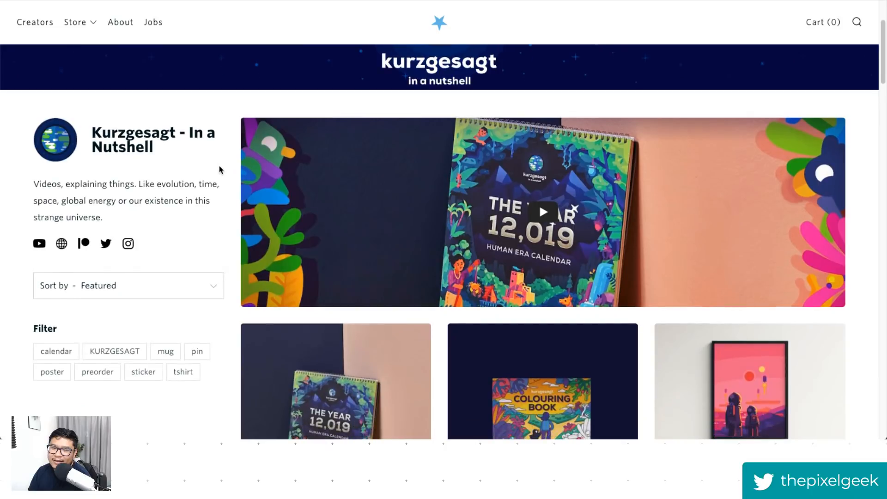
scroll(232, 165, down, 2)
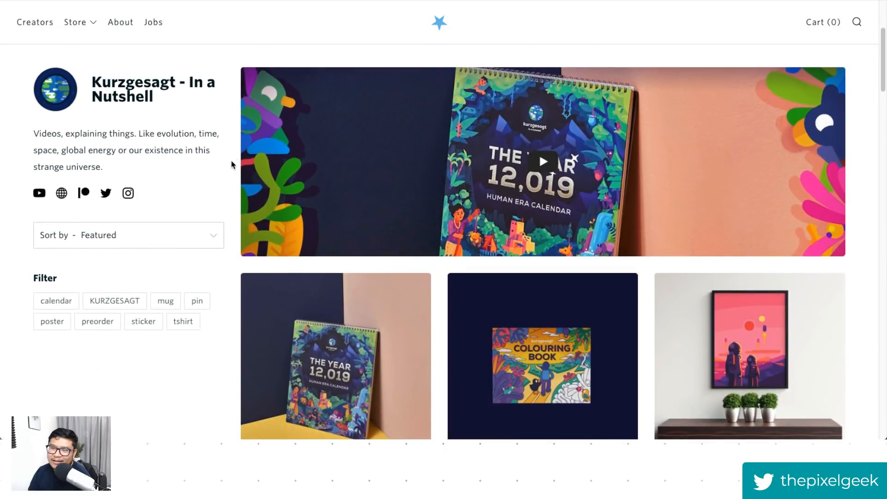
scroll(232, 165, down, 1)
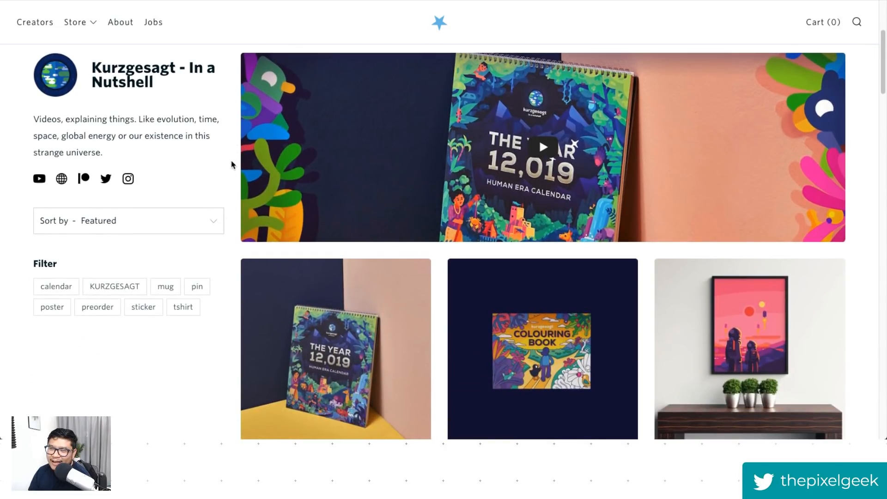
scroll(232, 165, down, 2)
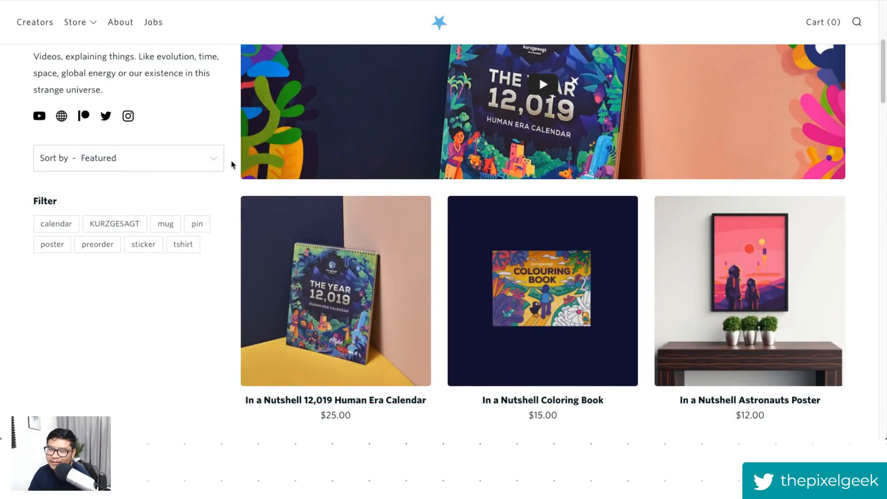
scroll(233, 165, down, 3)
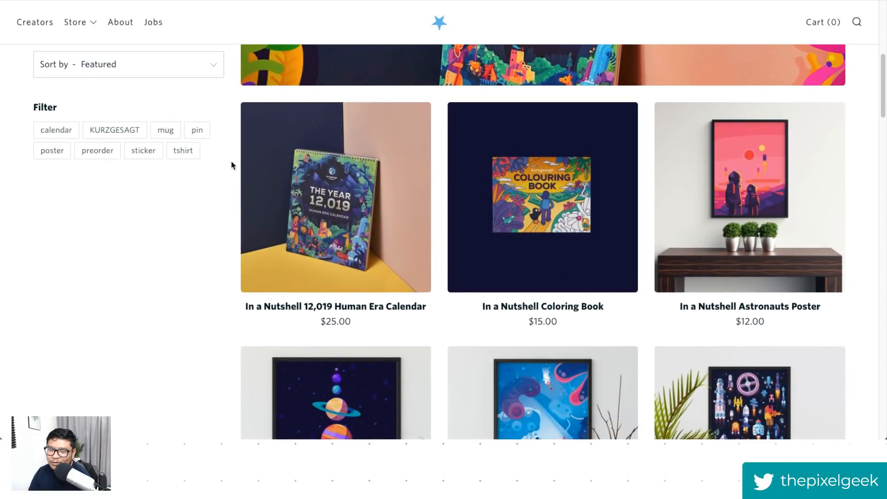
scroll(233, 165, down, 3)
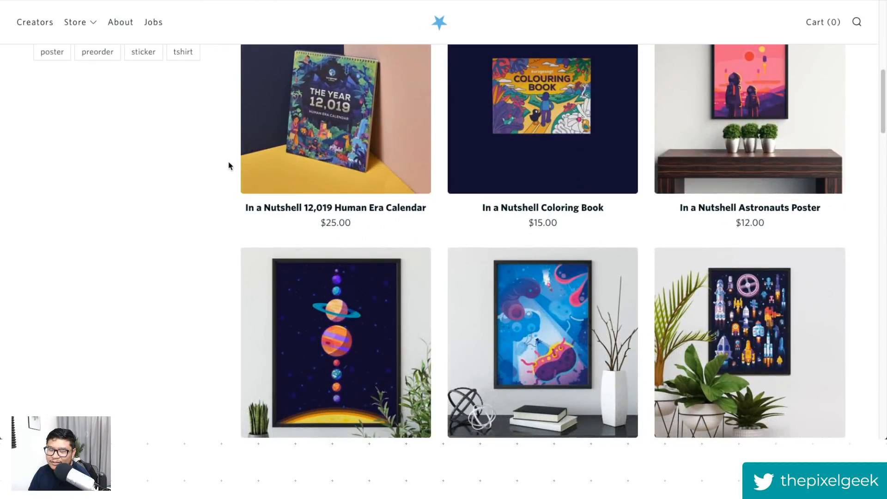
scroll(229, 166, down, 20)
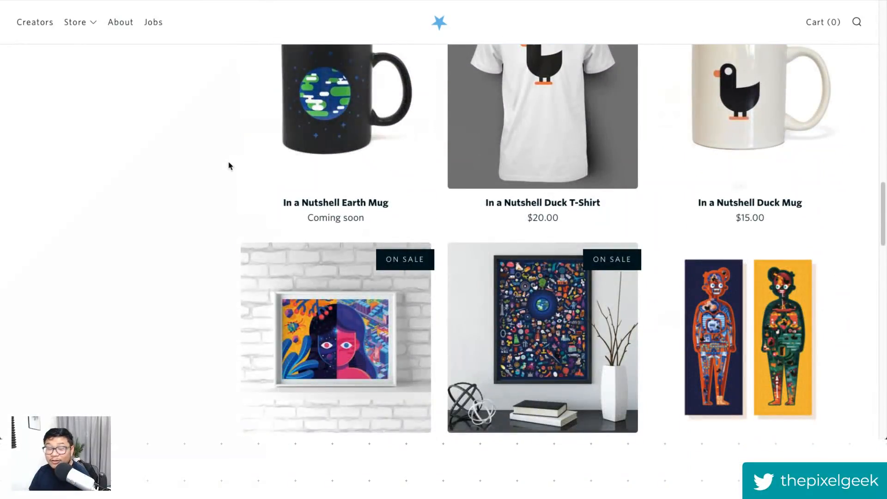
scroll(229, 165, up, 20)
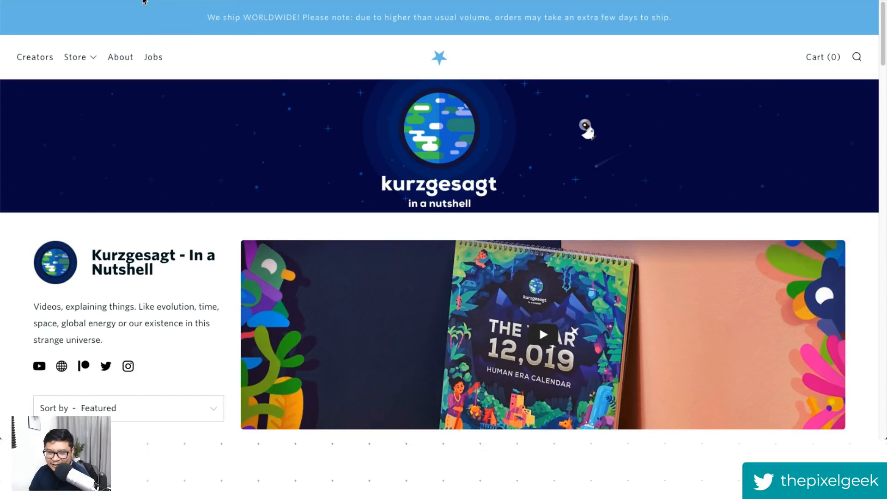
scroll(199, 190, down, 1)
scroll(201, 189, up, 1)
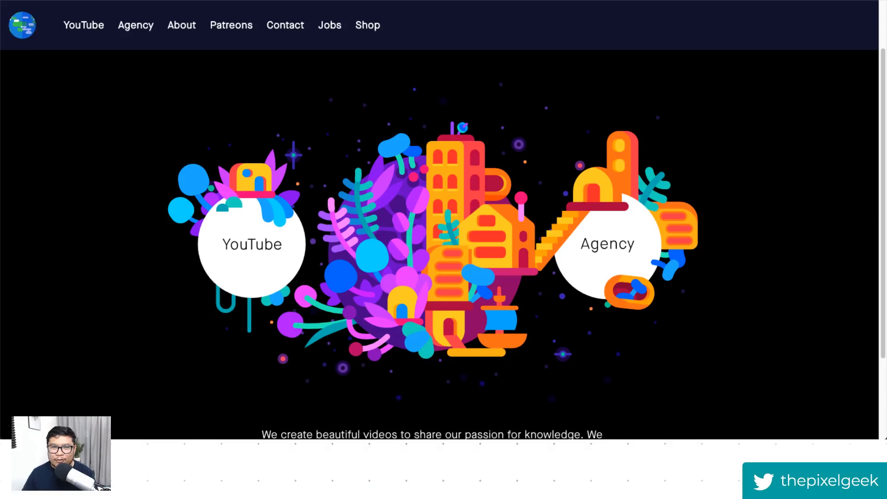
Step: View the Agency, About and Patreons pages of the Kurzgesagt site, looking through the Patreons page in full
click(260, 5)
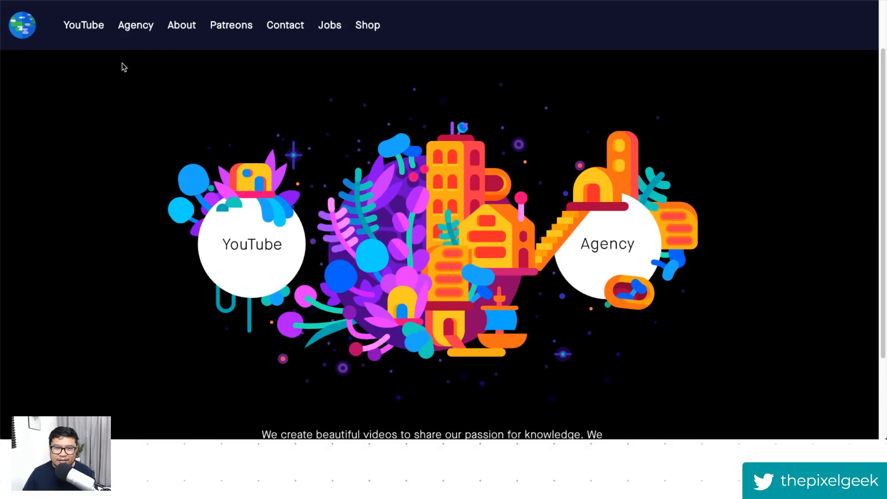
click(129, 30)
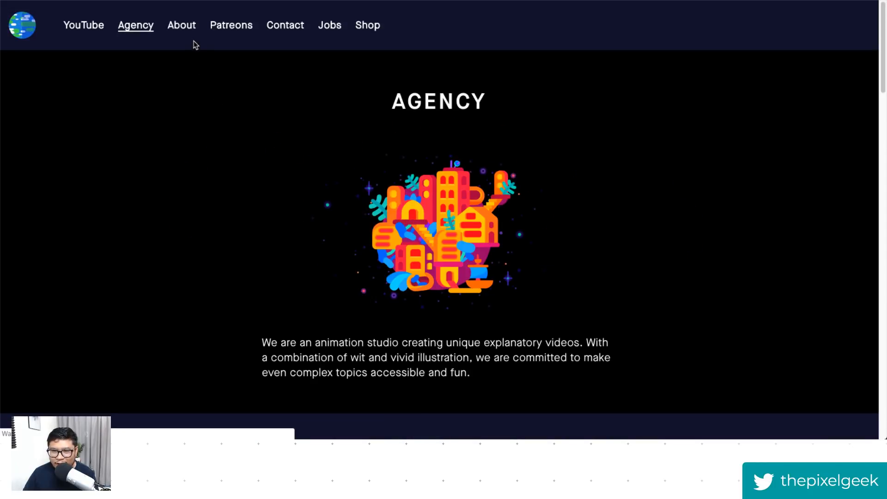
click(189, 32)
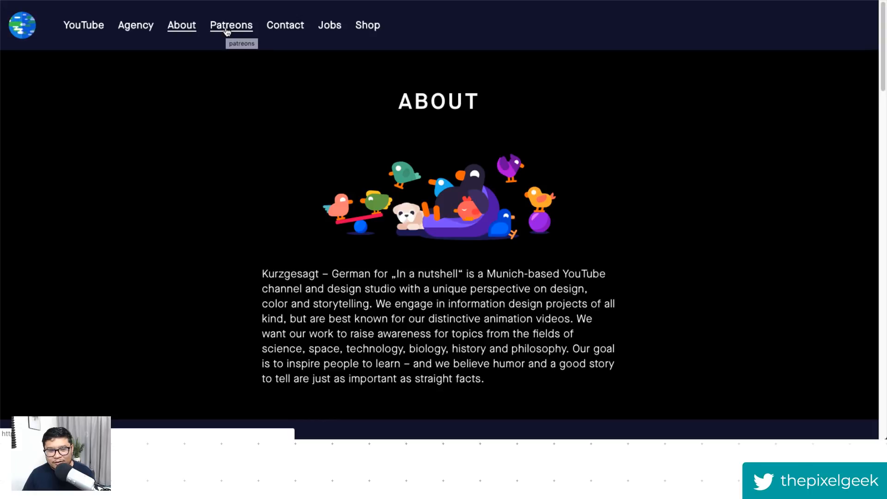
click(228, 27)
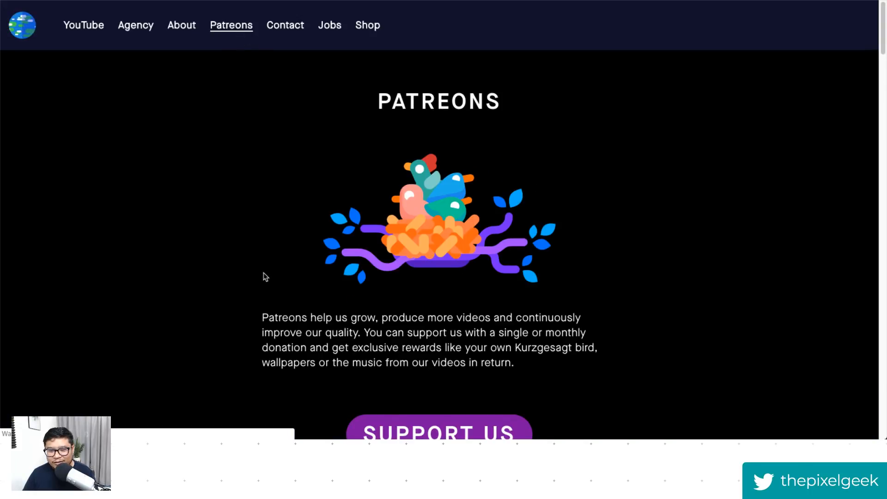
scroll(263, 276, down, 10)
scroll(262, 275, down, 5)
scroll(262, 274, up, 10)
Step: View the Contact, Jobs and Shop pages of the Kurzgesagt site and look at the shop's poster products
click(293, 27)
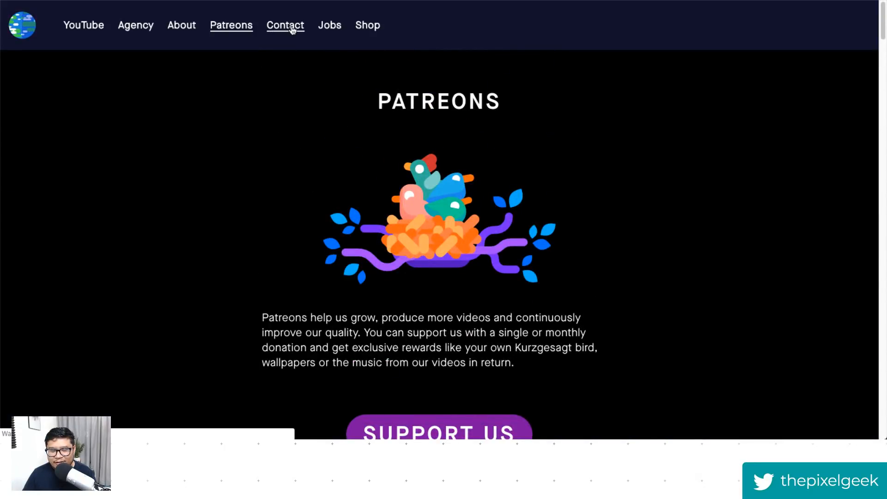
click(336, 29)
click(366, 29)
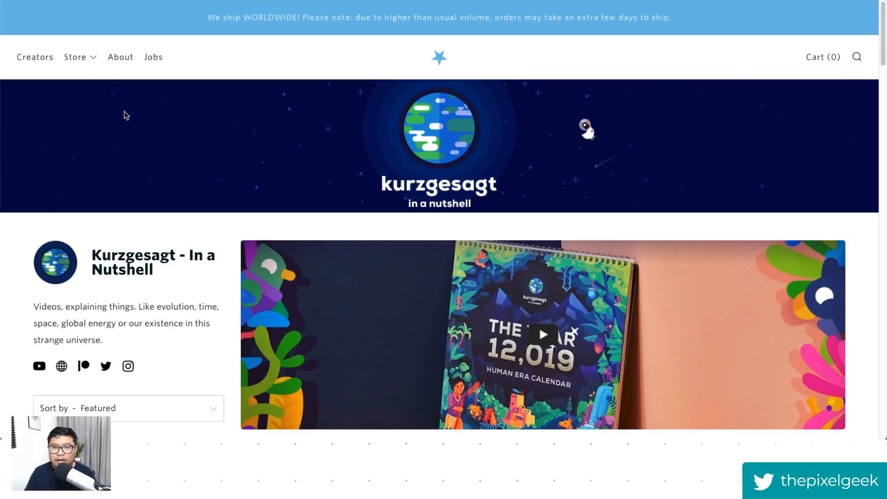
scroll(219, 235, down, 10)
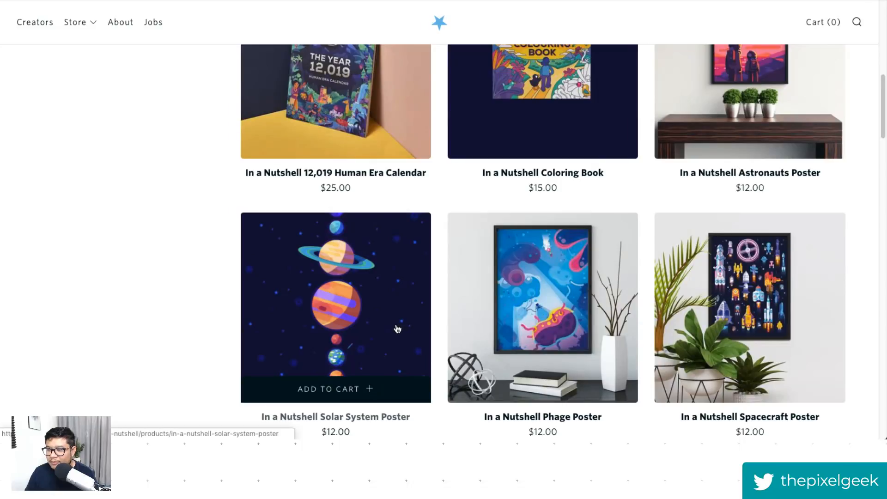
scroll(391, 329, up, 2)
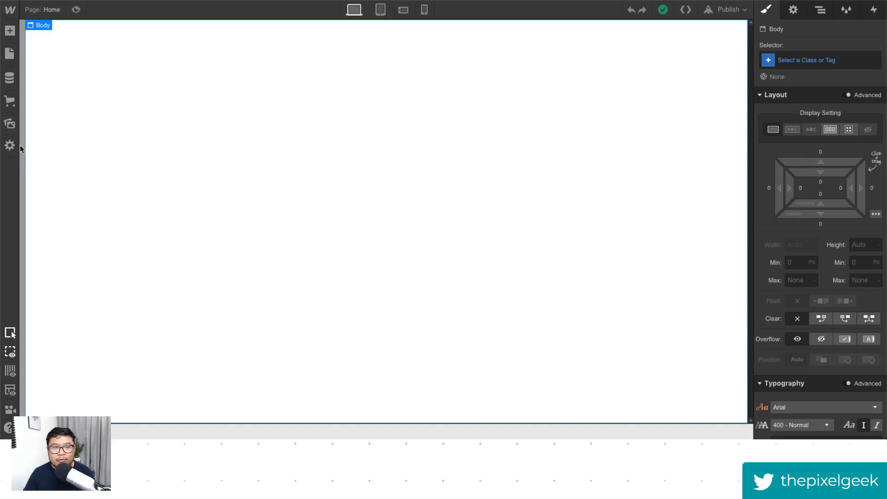
Step: Switch to Webflow, upload earth.png to the project's assets and delete the older Earth image with the black background
click(10, 124)
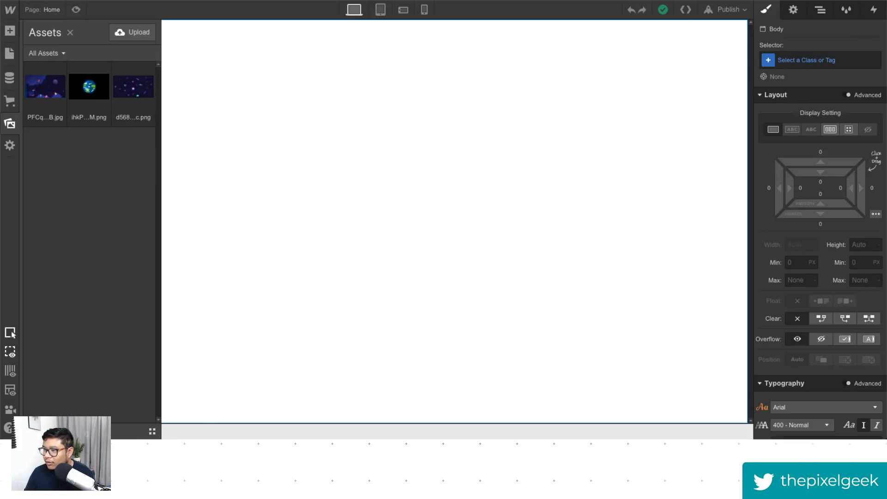
drag(885, 138, 103, 196)
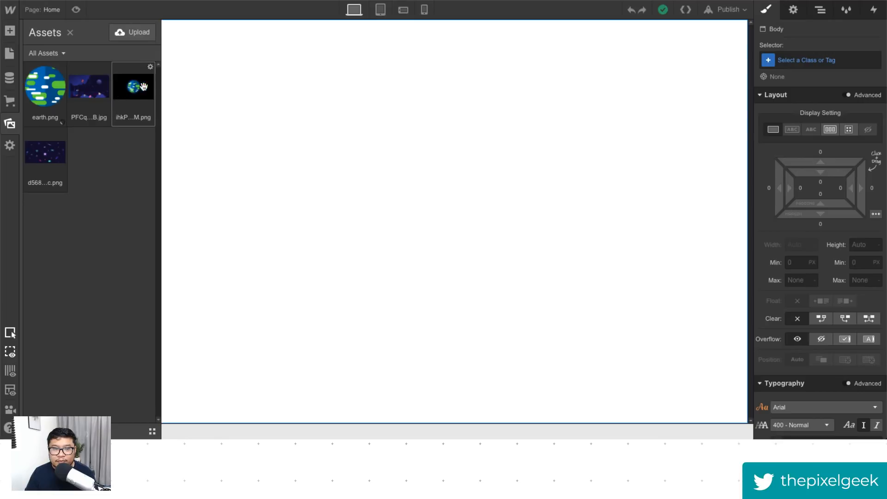
click(151, 70)
click(60, 201)
click(92, 250)
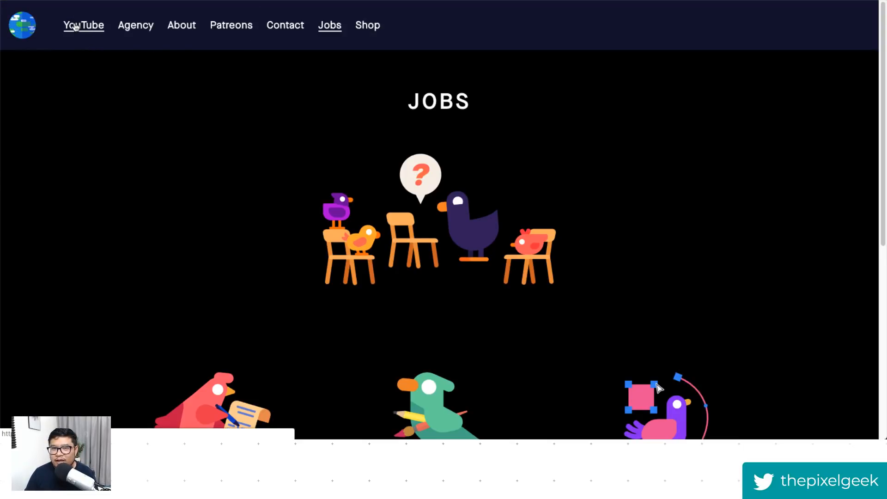
Step: Switch back to the Kurzgesagt site and look through its YouTube page down to the "Let's Cooperate" section
click(84, 25)
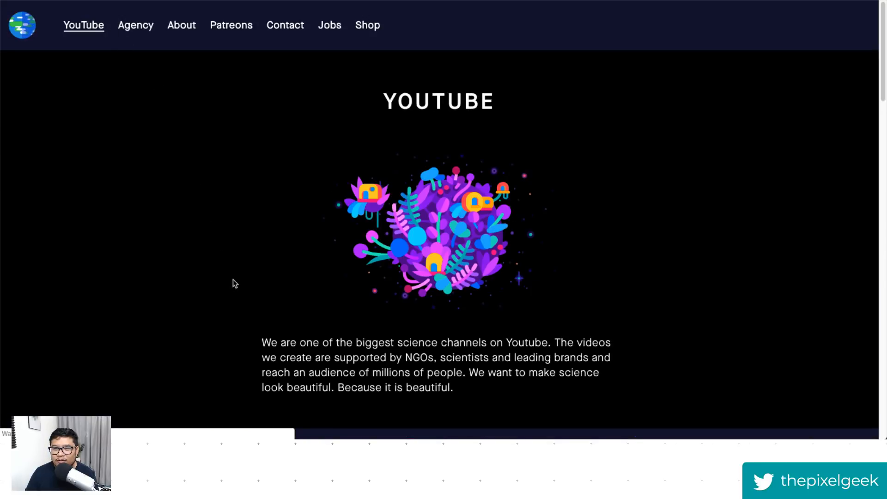
scroll(258, 279, down, 2)
scroll(258, 279, down, 9)
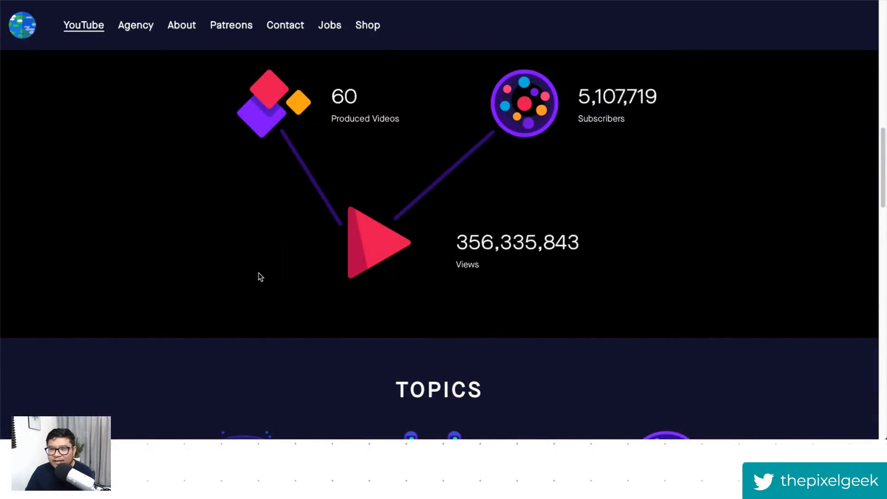
scroll(260, 276, down, 6)
scroll(262, 274, down, 14)
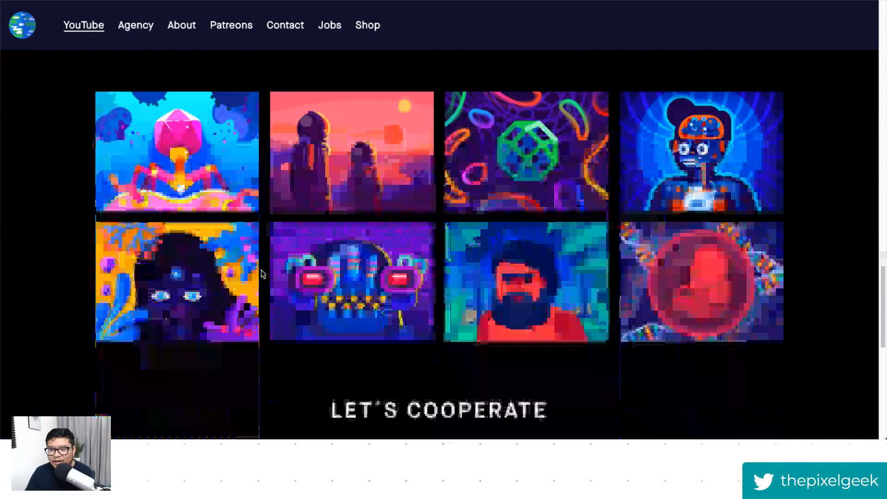
Step: Look through the rest of the YouTube page and open the Optimistic Nihilism project from the Projects grid
scroll(261, 274, down, 6)
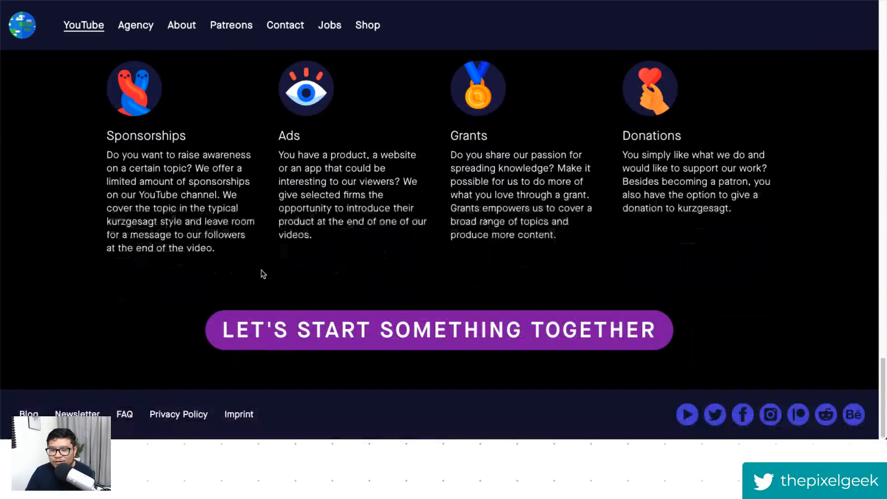
scroll(262, 274, up, 7)
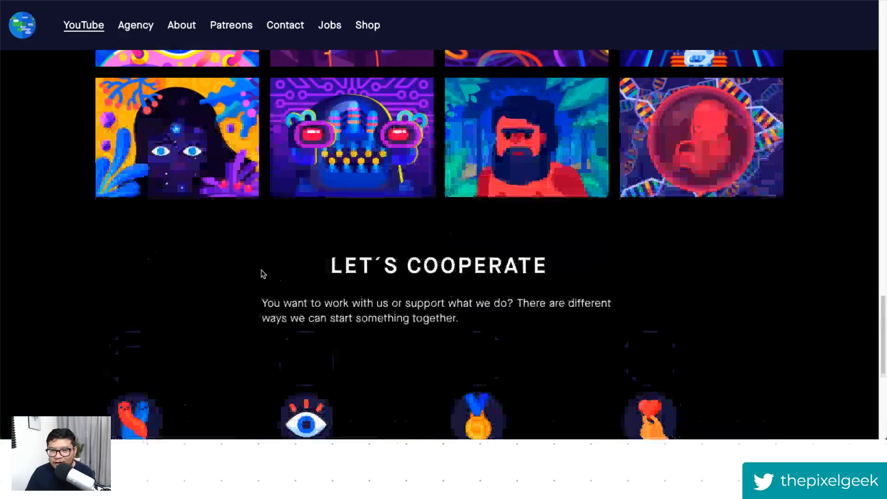
scroll(155, 168, up, 6)
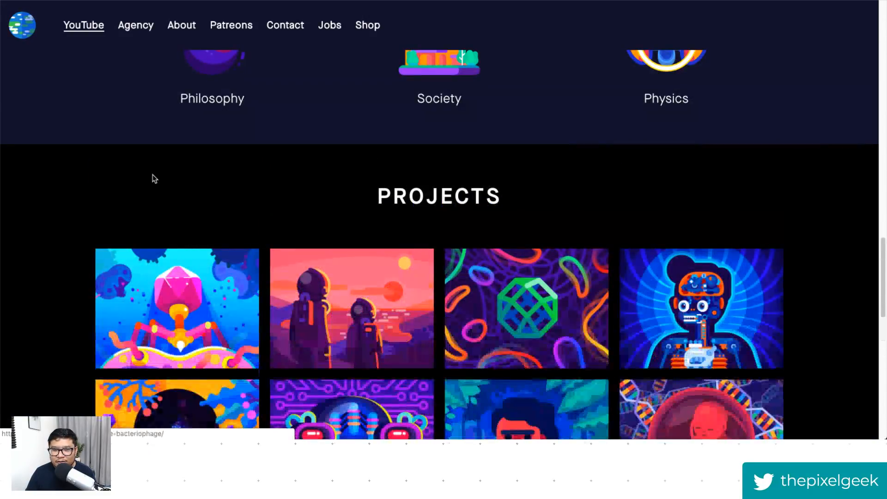
scroll(153, 176, down, 4)
click(178, 239)
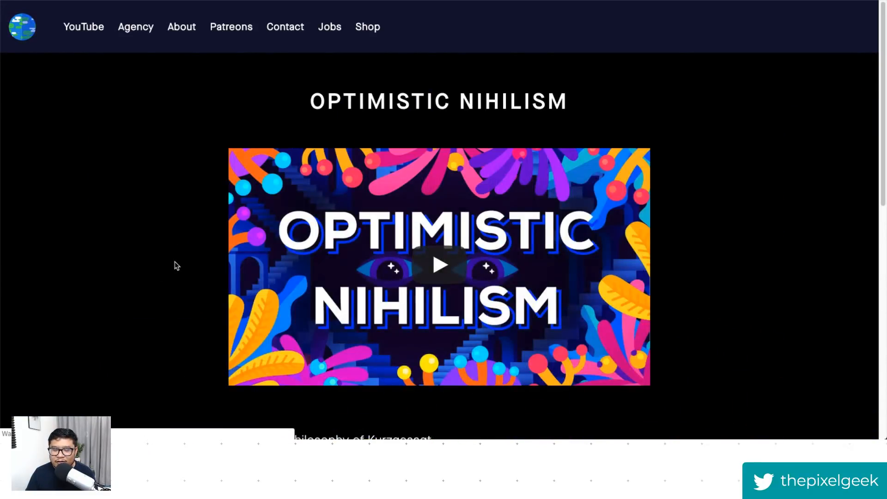
Step: Start the Optimistic Nihilism video, pause it, and mute its sound
click(440, 266)
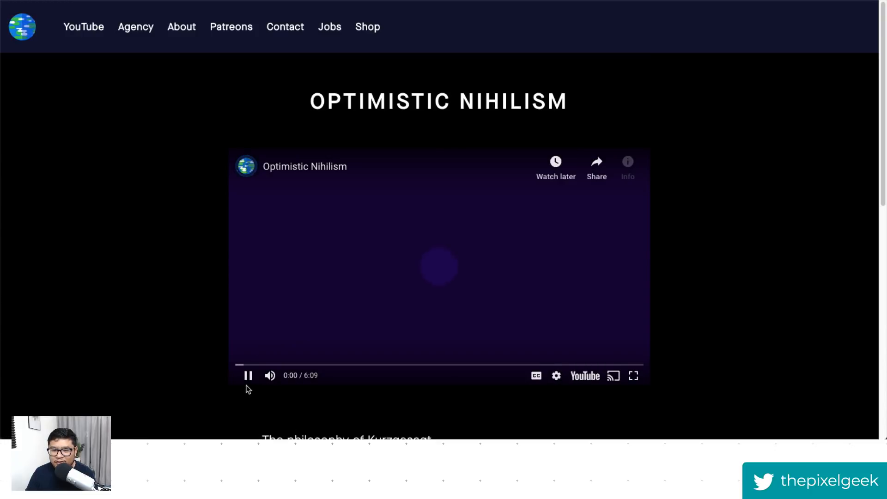
click(247, 376)
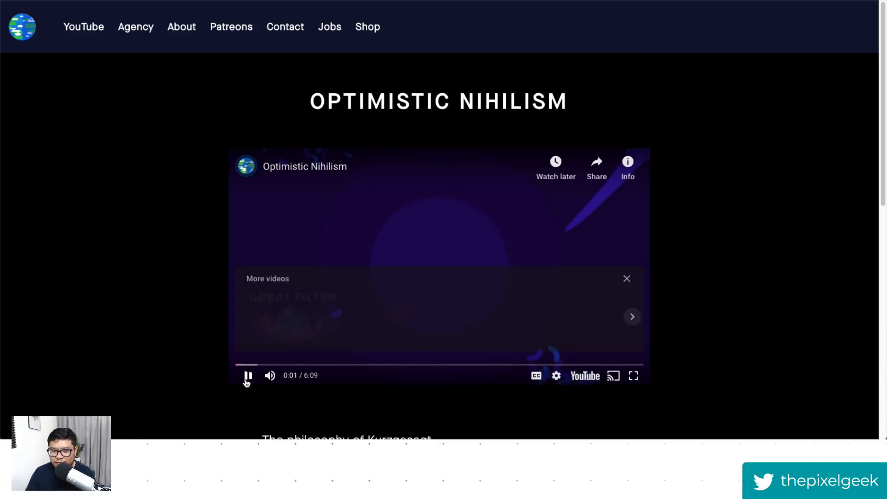
key(XF86AudioMute)
key(XF86AudioMute)
click(270, 376)
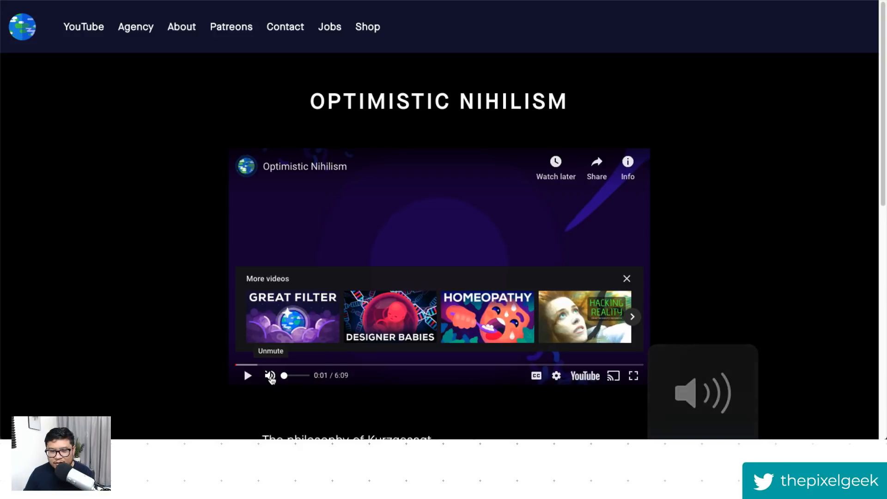
Step: Play the muted video, skipping ahead through its animated scenes to 1:54, and pause it there
click(248, 376)
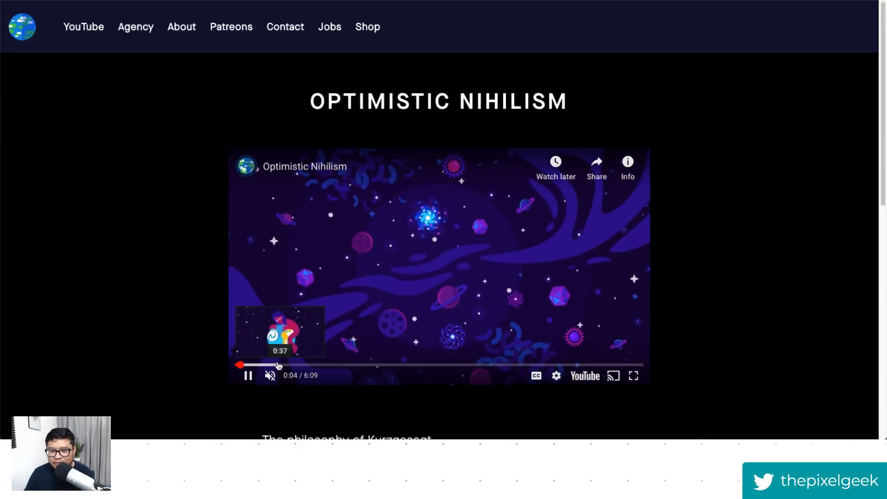
click(252, 365)
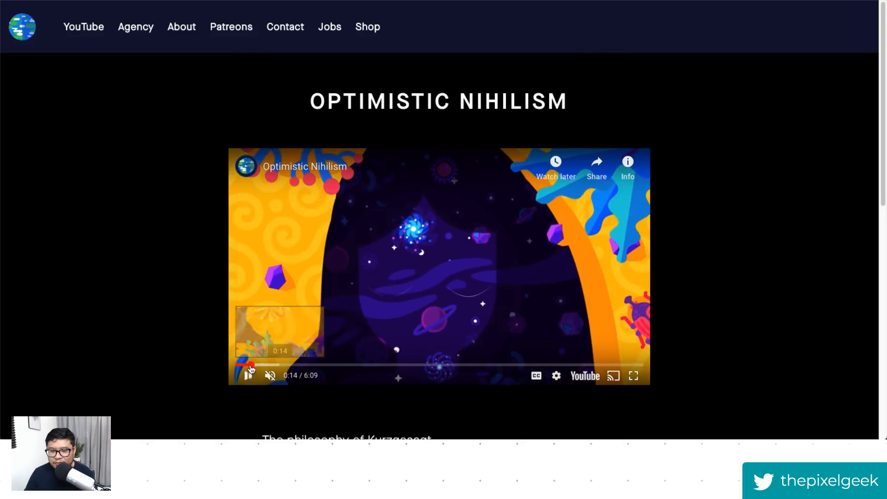
click(268, 365)
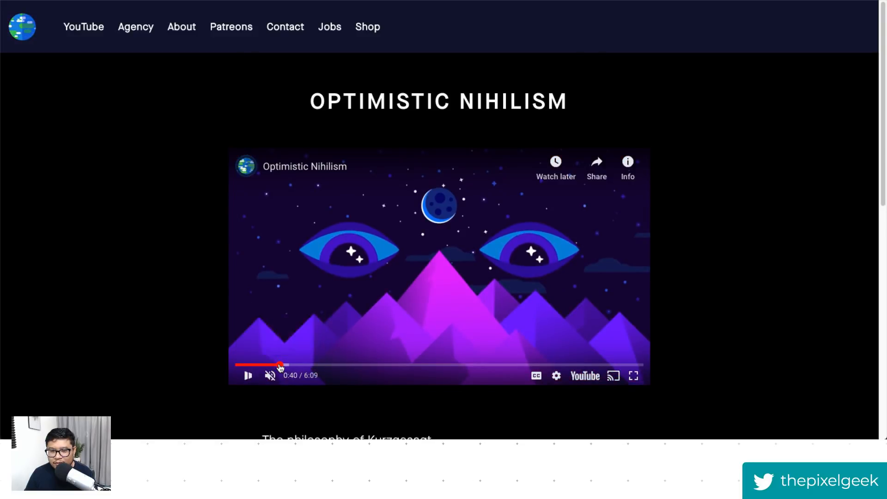
click(287, 365)
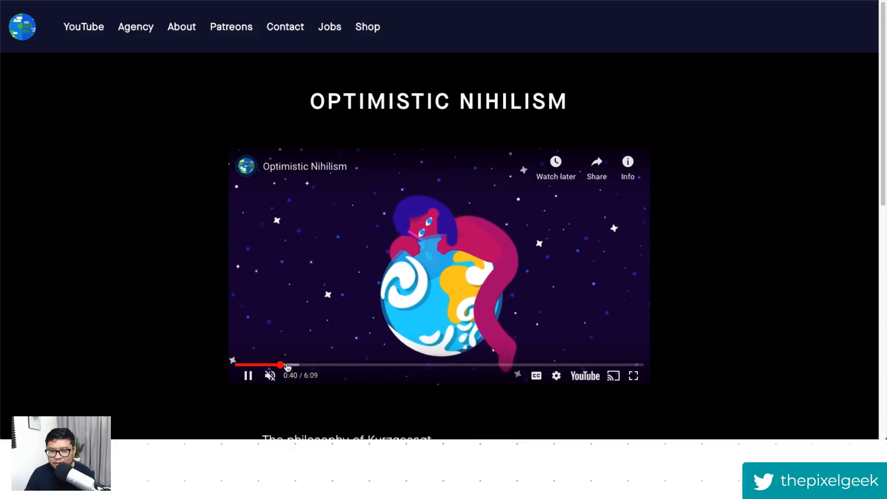
click(296, 365)
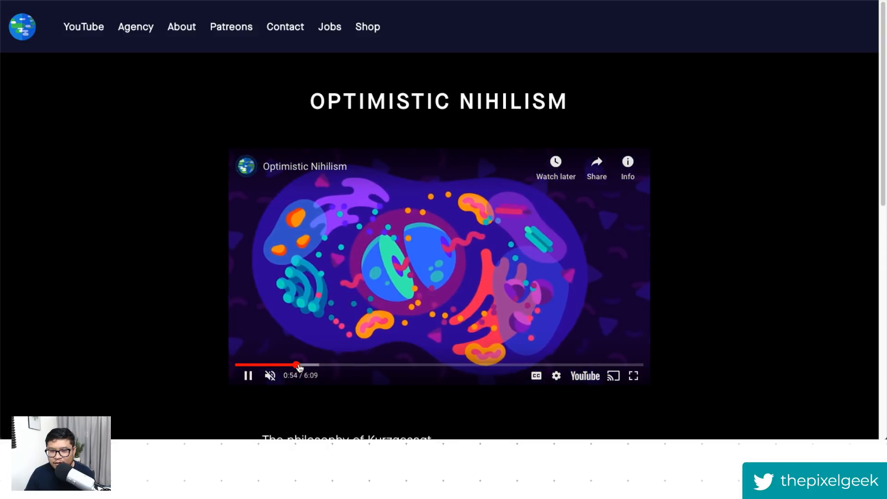
click(305, 365)
click(317, 365)
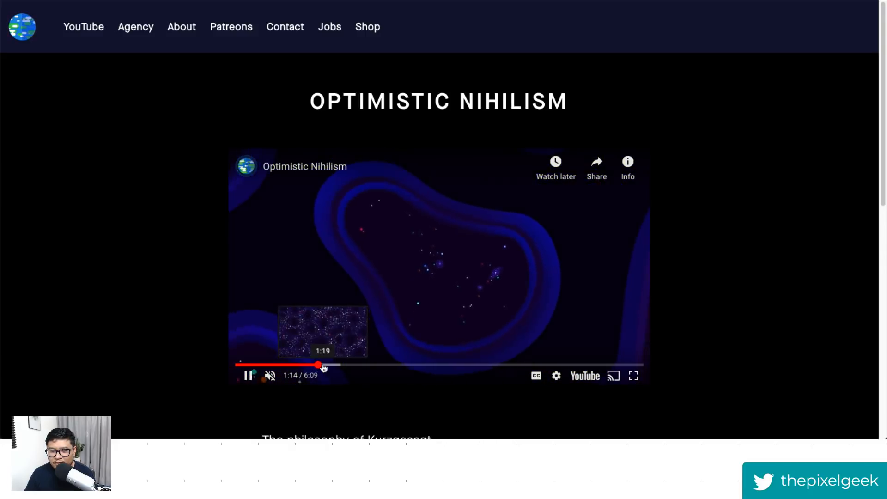
click(329, 365)
click(352, 365)
click(362, 365)
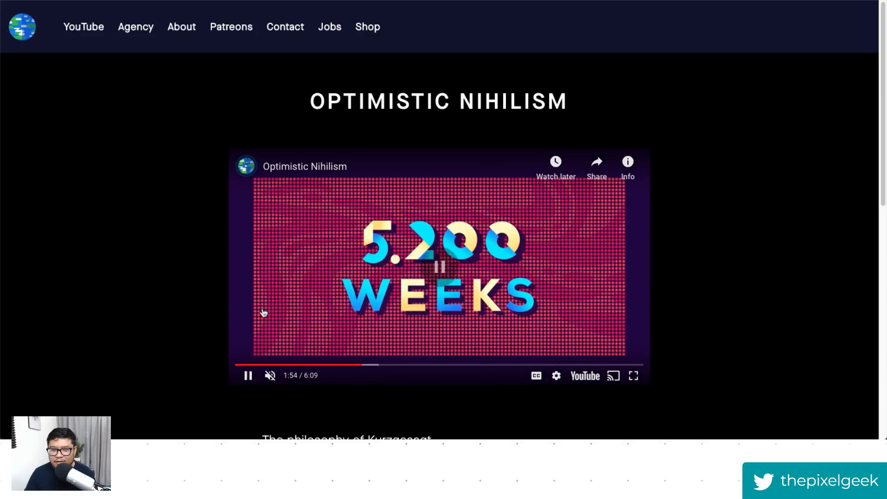
click(248, 375)
Step: Look through the project's description and artwork, and advance to the gallery's next image
scroll(188, 412, down, 10)
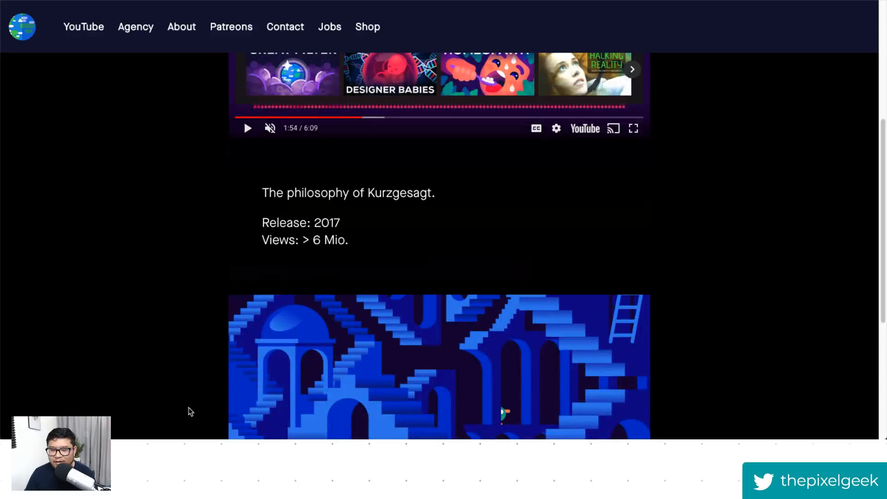
scroll(188, 412, up, 2)
scroll(188, 410, down, 1)
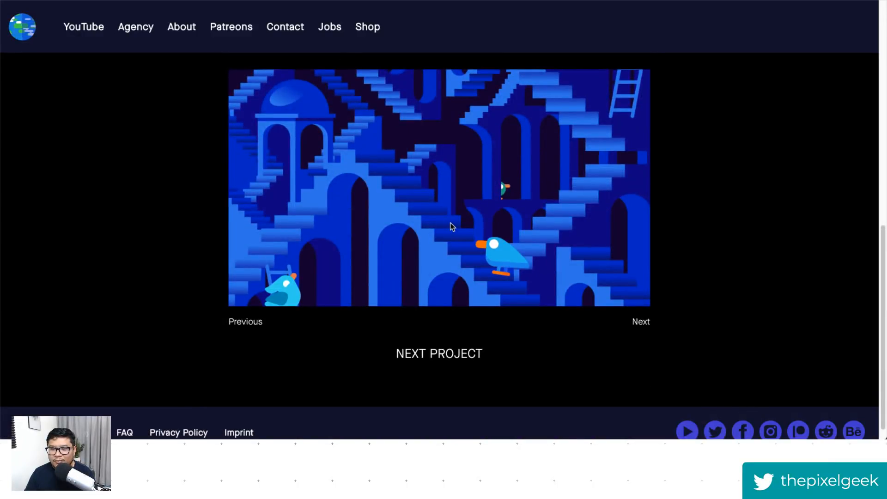
click(643, 325)
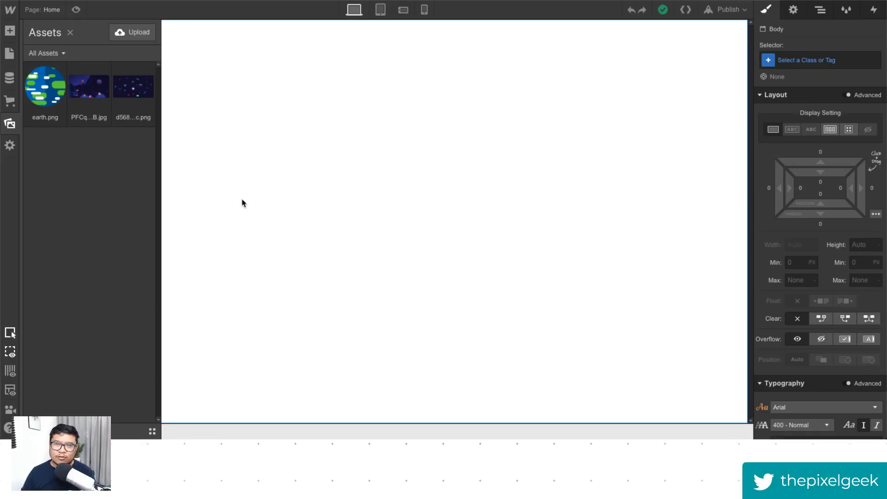
Step: Switch to Webflow and place the earth.png asset on the empty Home page
click(243, 203)
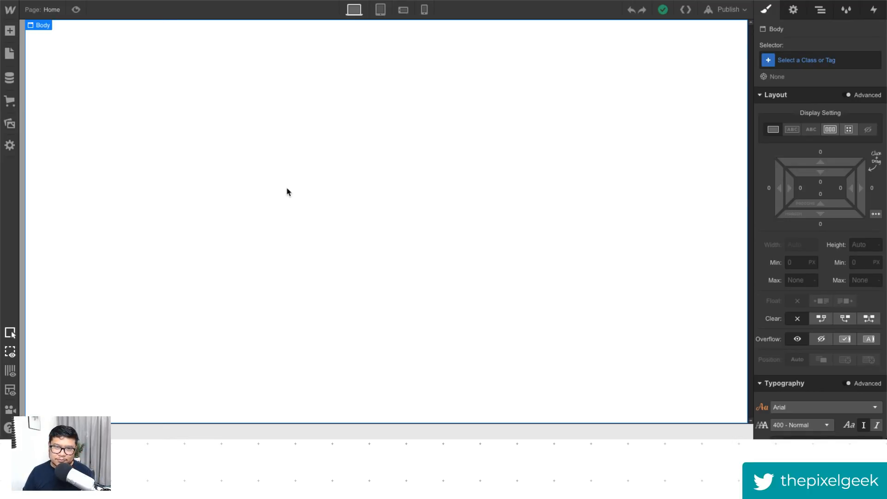
key(a)
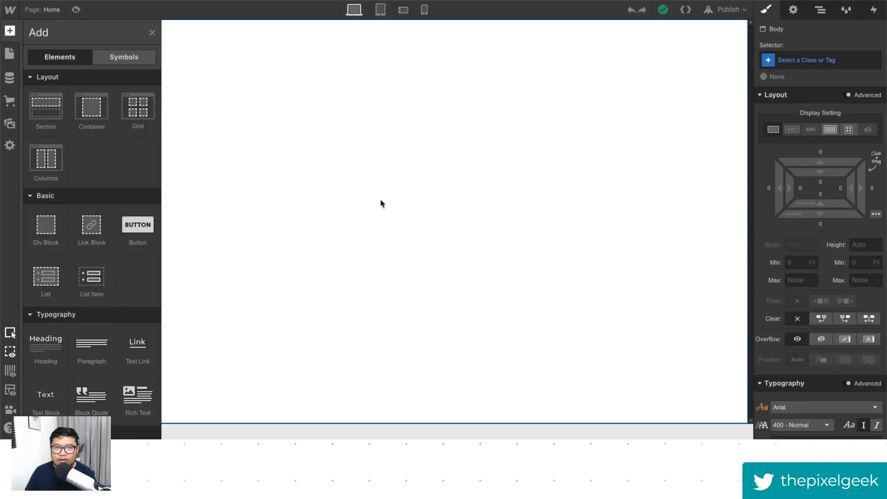
click(10, 124)
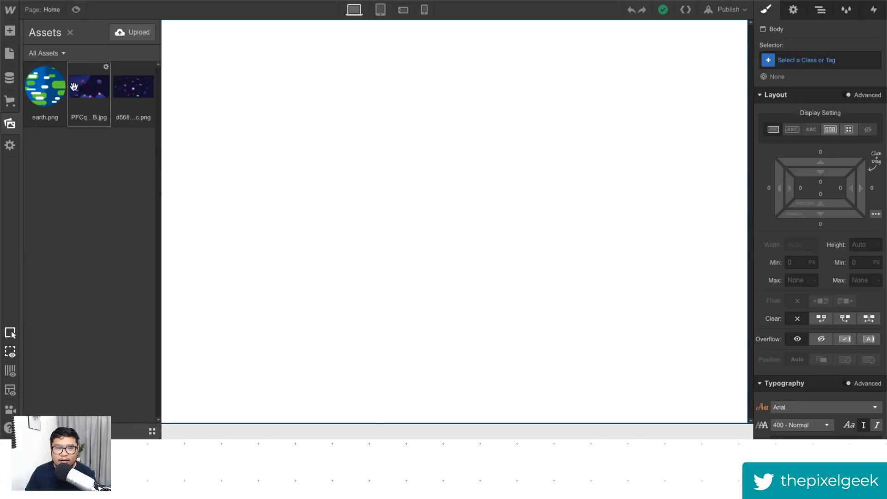
click(42, 95)
click(193, 89)
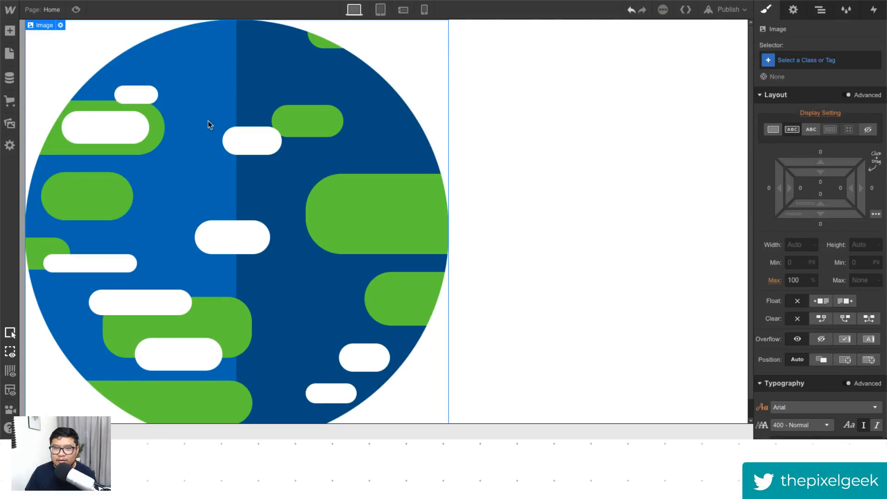
click(560, 202)
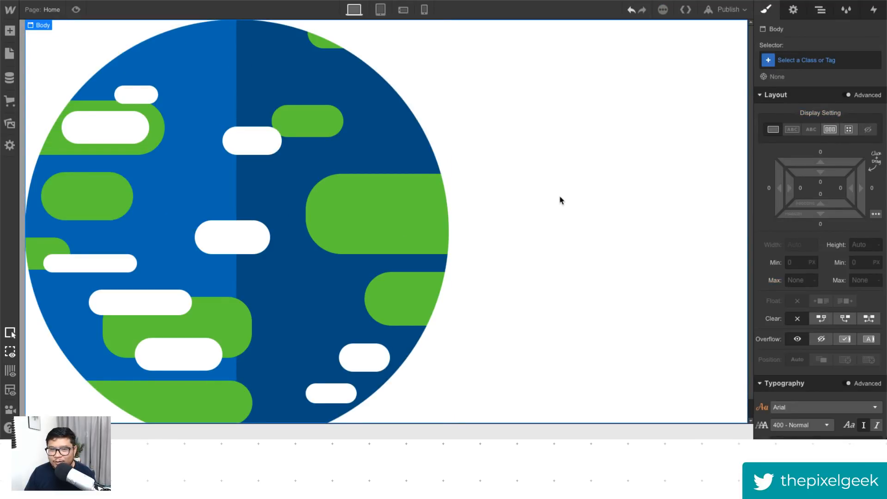
Step: Add a Section to the page and nest the earth image inside it
key(a)
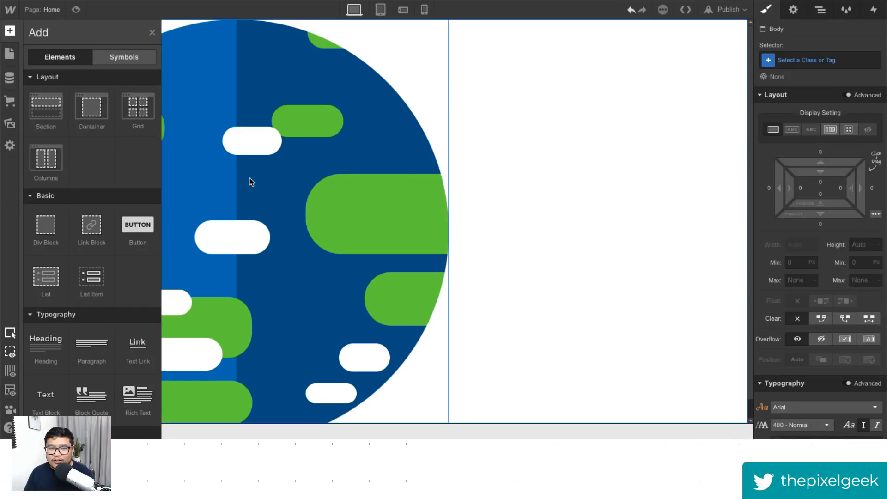
drag(46, 106, 712, 100)
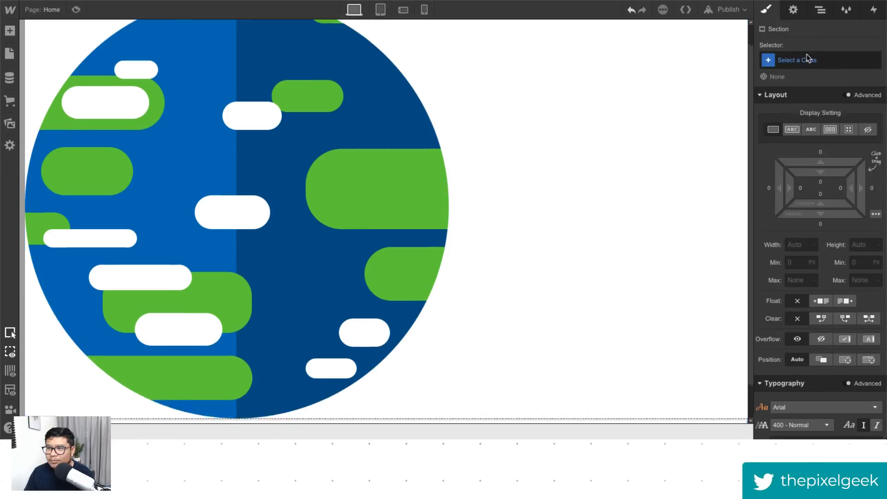
click(821, 10)
drag(798, 62, 787, 65)
click(765, 9)
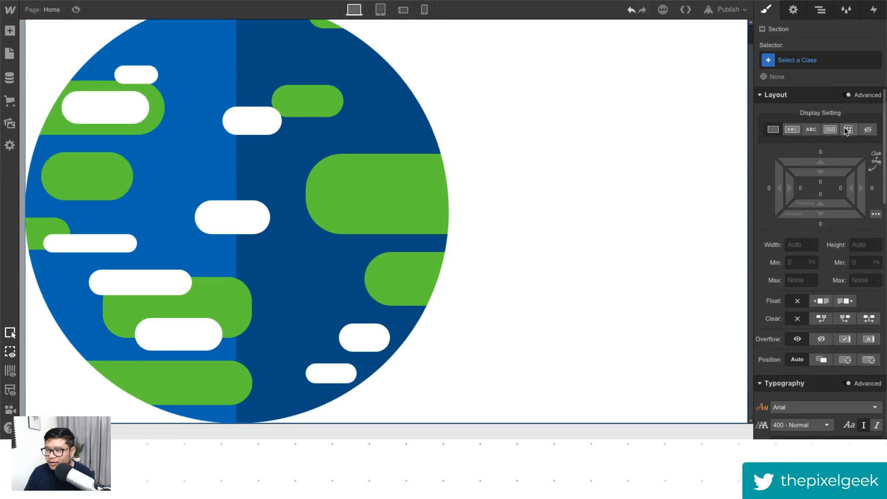
Step: Give the section a new class named hero and set its height to 100 VH
click(794, 59)
text(hero)
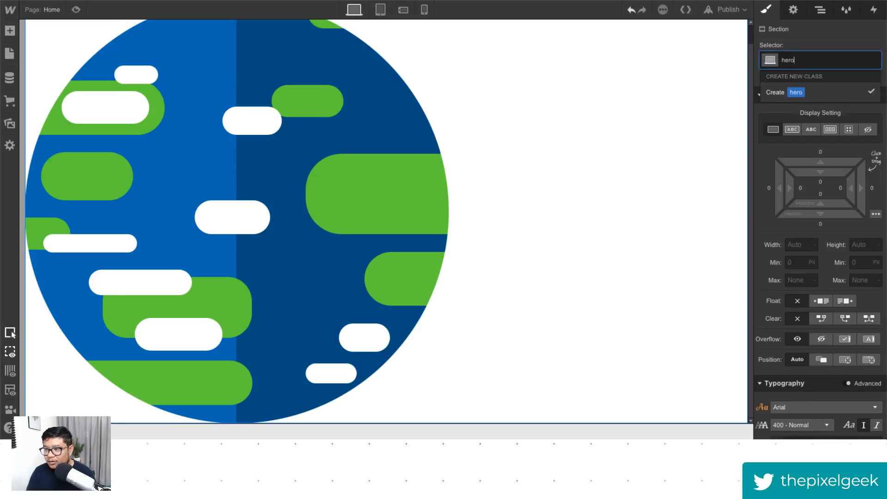
key(Return)
click(860, 244)
text(100vh)
key(Return)
Step: Make the hero section a horizontal flex layout centred in both directions and set its width to 100 VW
click(831, 129)
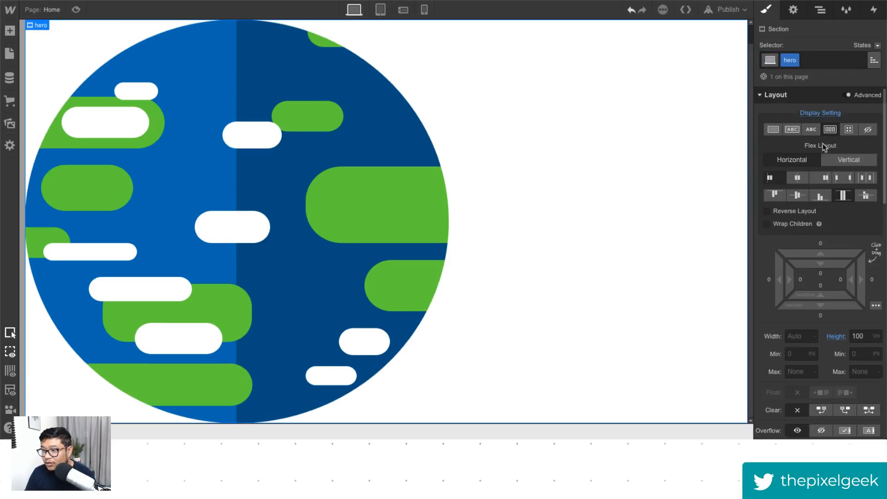
click(798, 177)
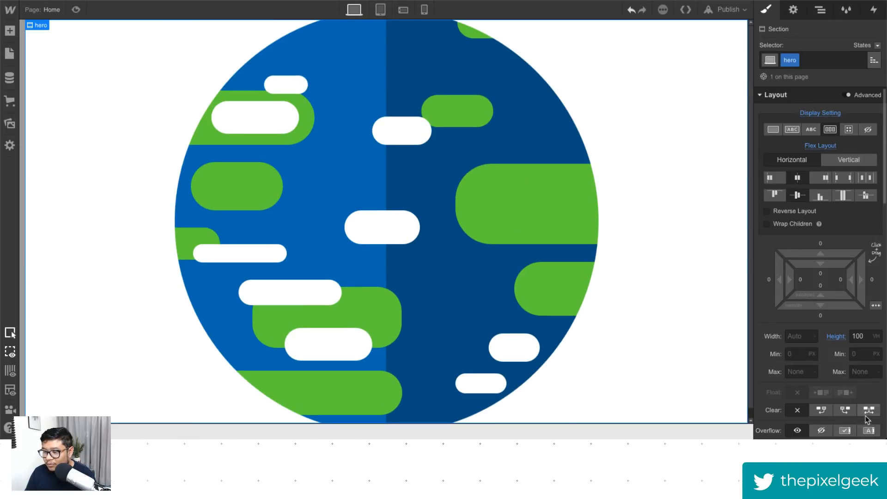
scroll(871, 411, down, 2)
click(795, 273)
text(100vw)
key(Return)
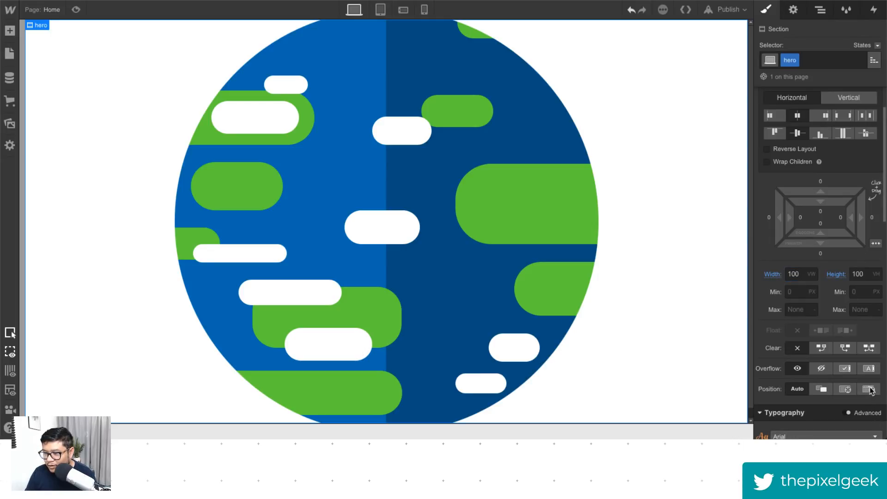
Step: Set the hero section's position to fixed, pinned to all four sides at 0, with a z-index of 10
click(869, 389)
scroll(869, 389, down, 1)
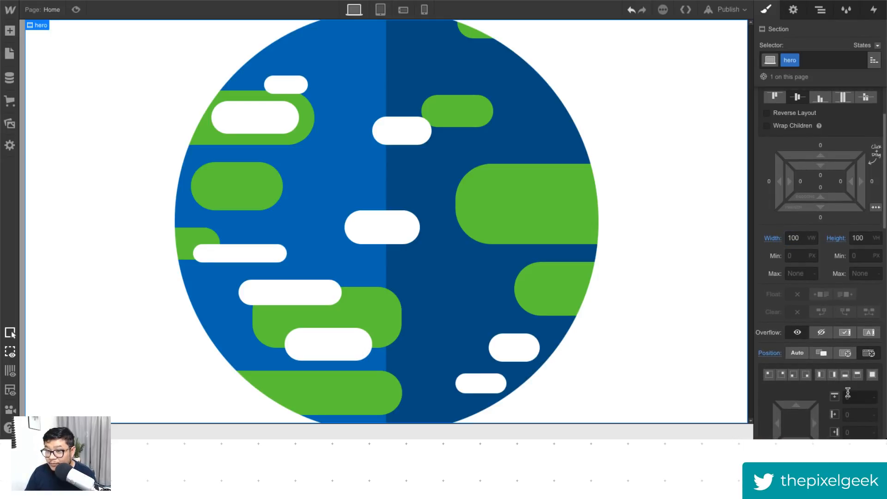
scroll(852, 395, down, 1)
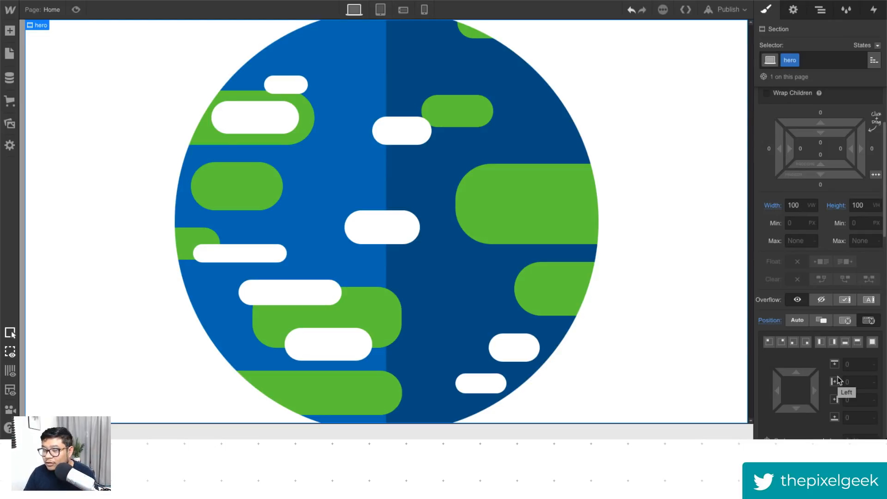
click(871, 342)
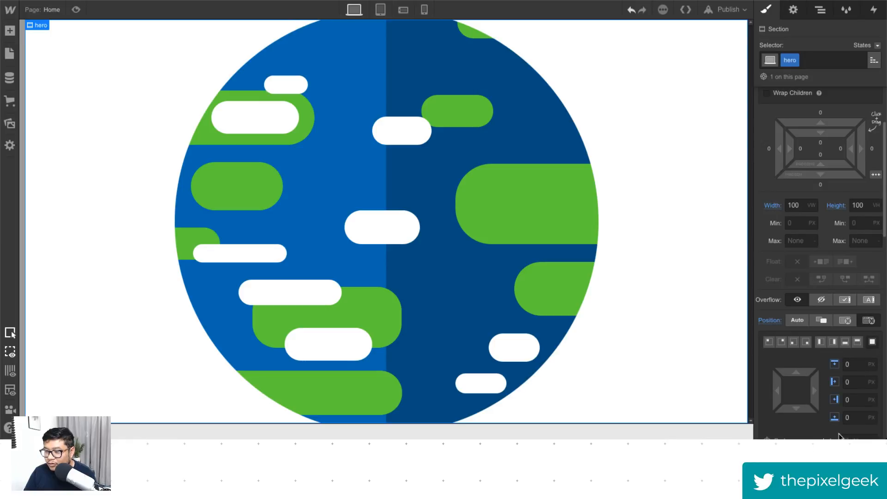
scroll(847, 402, down, 2)
click(847, 409)
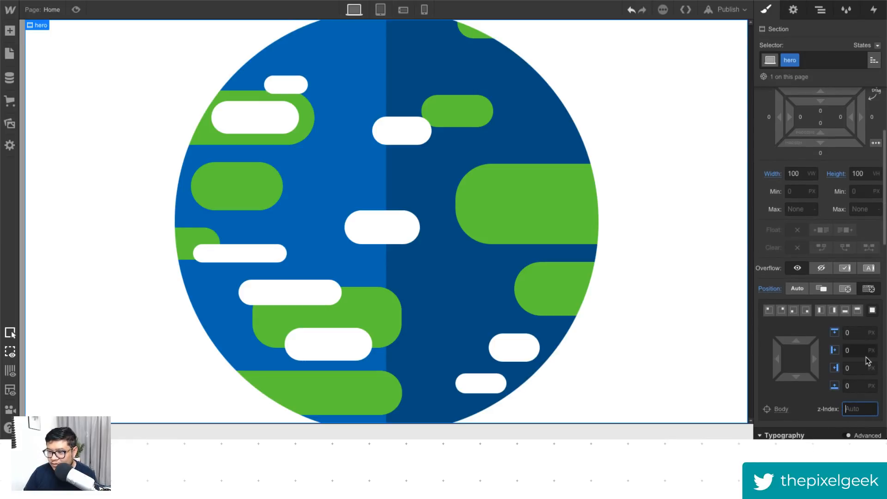
text(10)
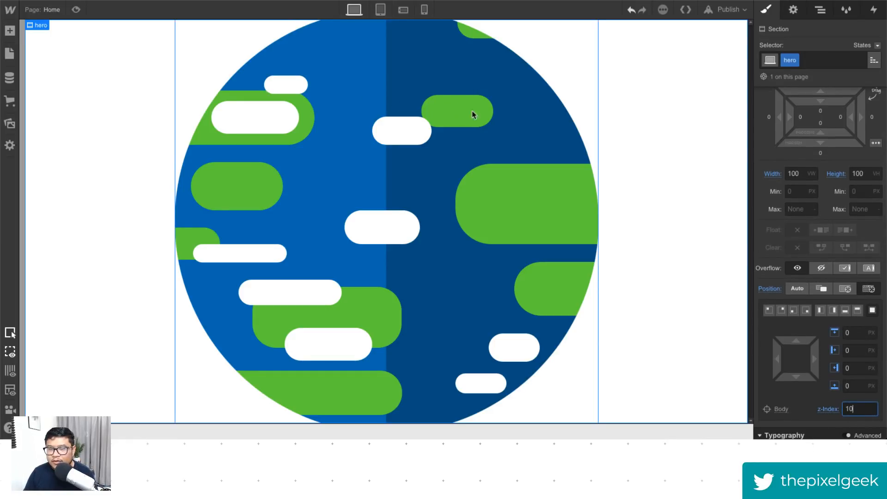
click(717, 115)
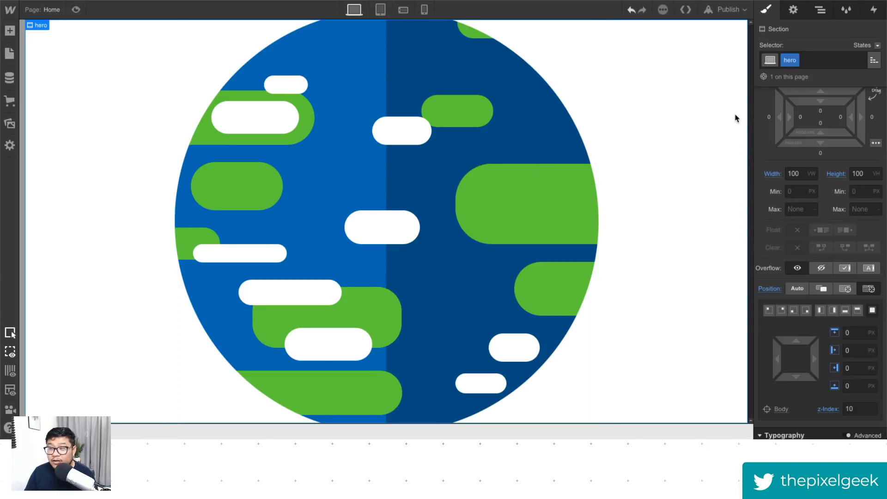
Step: Add a new Section to the page body below the hero section
click(821, 11)
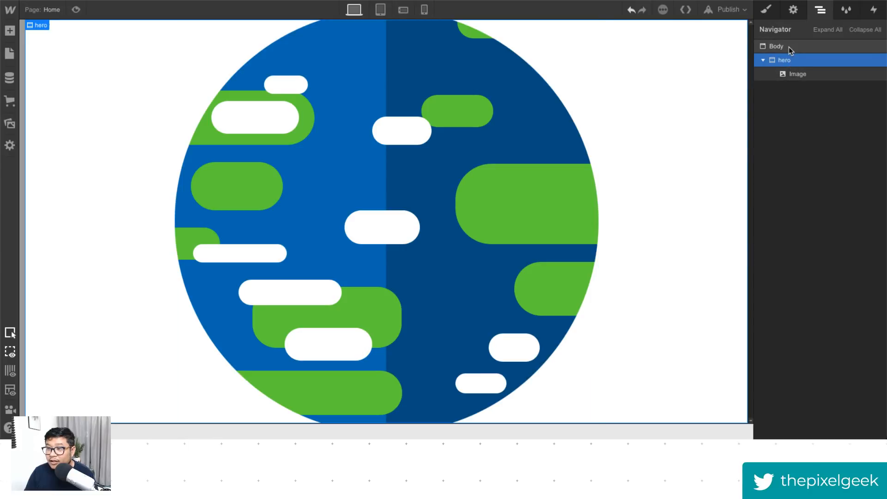
click(763, 61)
key(a)
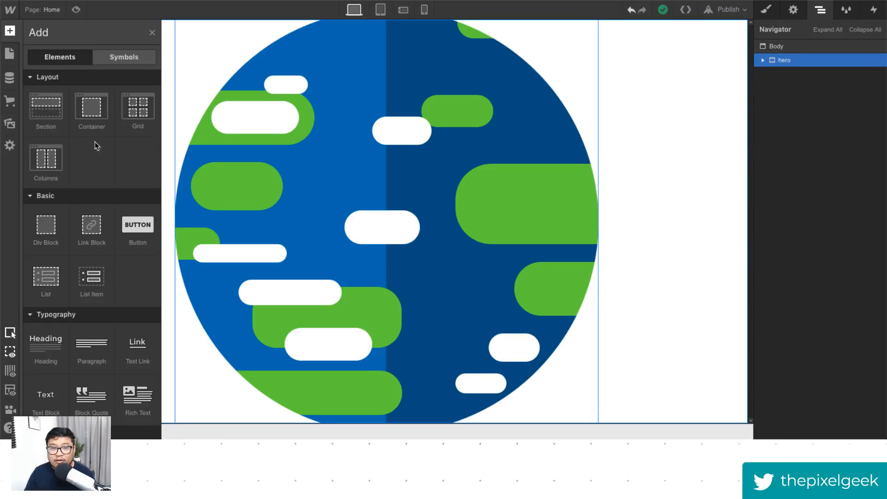
drag(46, 109, 793, 92)
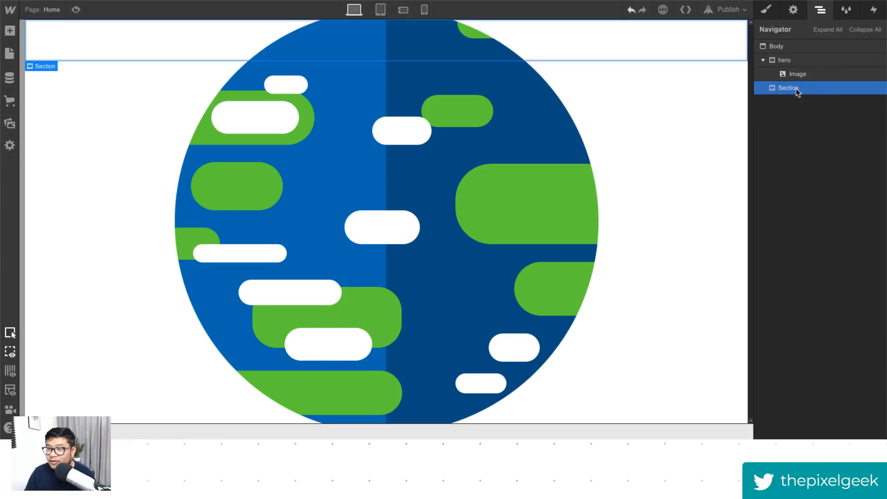
Step: Give the new section a class named row 2 and set its height to 100 VH
click(767, 10)
click(810, 56)
text(row 2)
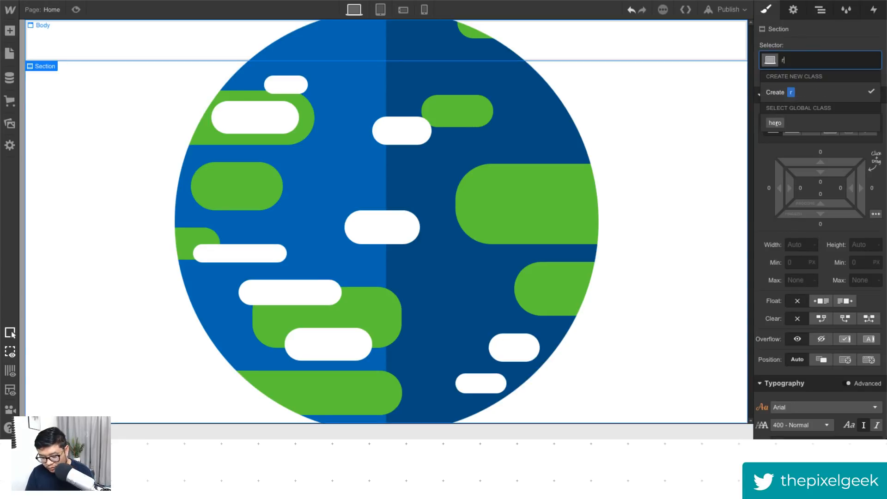
key(Return)
scroll(846, 360, down, 5)
scroll(850, 279, up, 3)
click(861, 175)
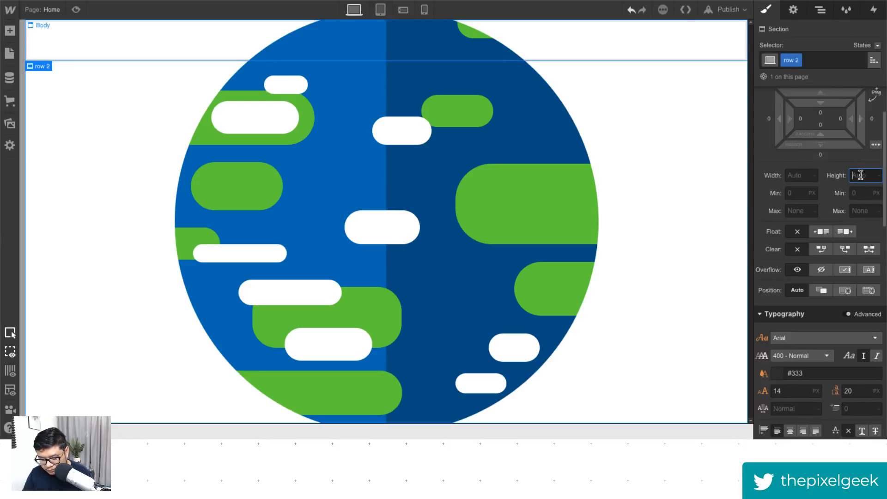
text(1)
key(Return)
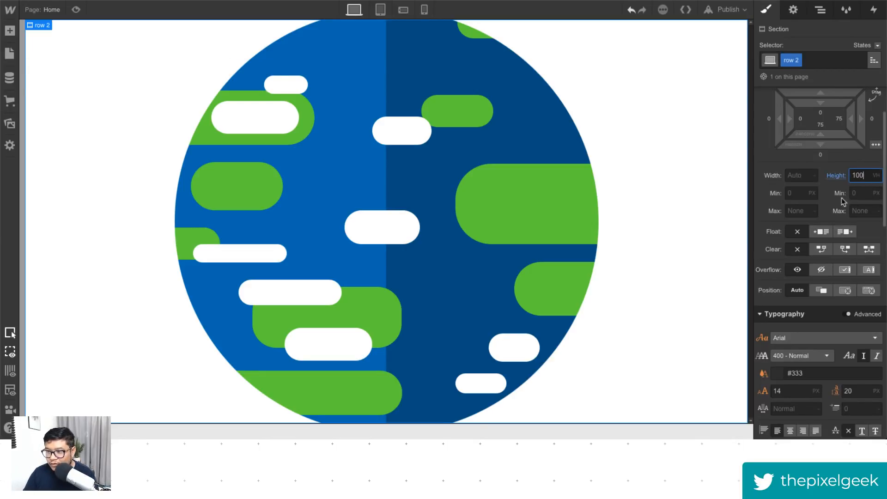
Step: Give the row 2 section the colourful galaxy image as its background, sized to cover and without tiling
scroll(849, 367, down, 3)
click(840, 373)
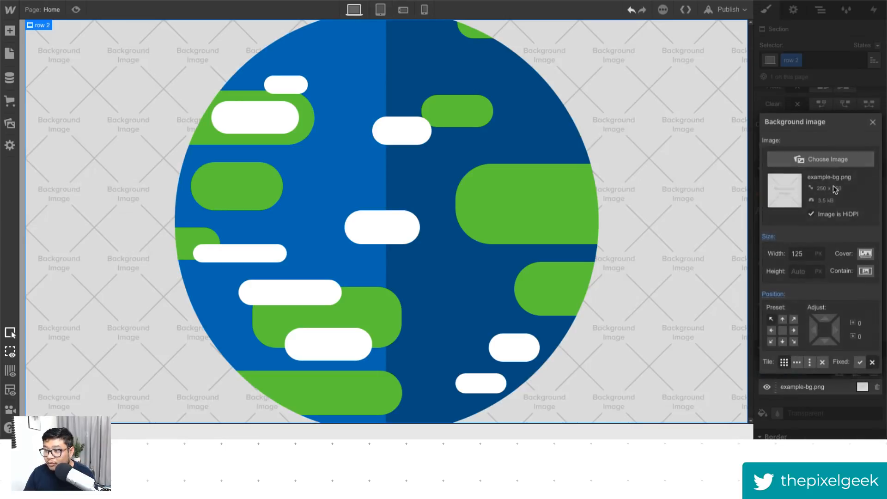
click(820, 159)
click(144, 115)
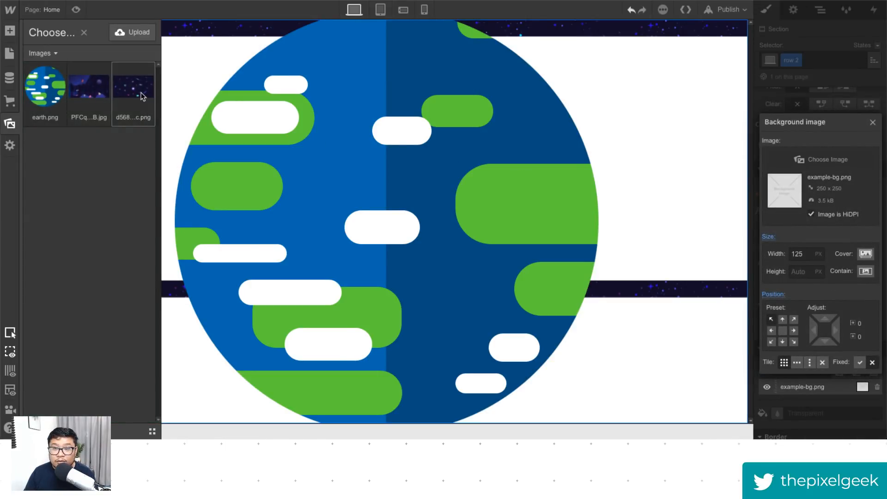
click(823, 362)
click(865, 254)
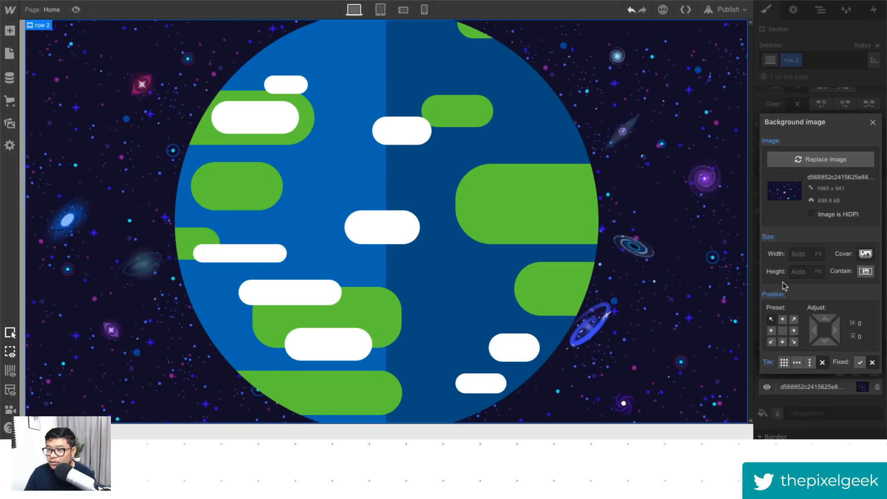
click(873, 122)
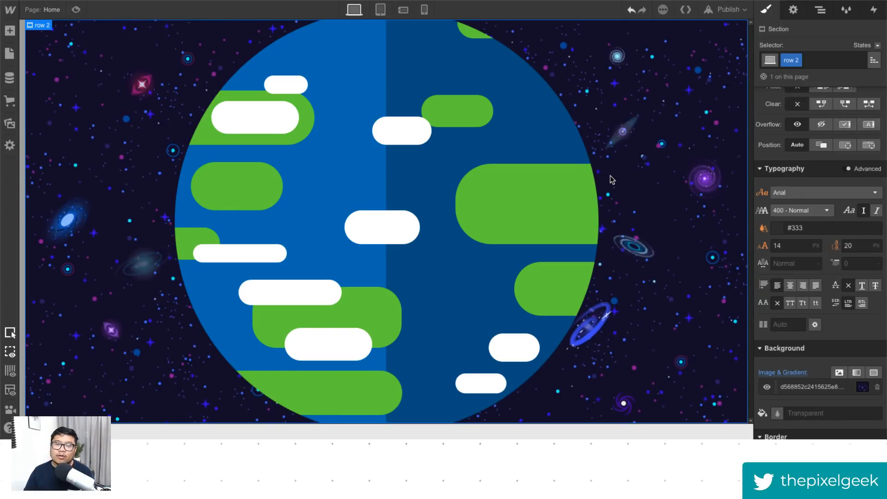
Step: Set the earth image's height to 75%
click(419, 180)
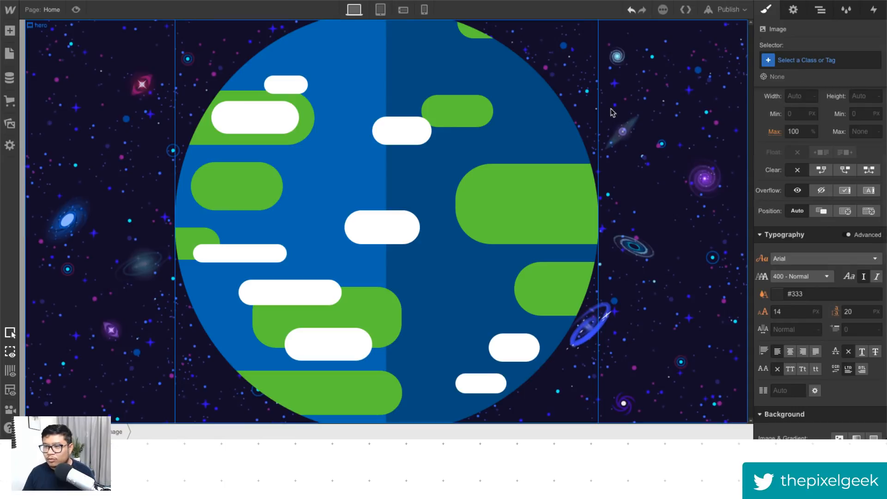
click(690, 111)
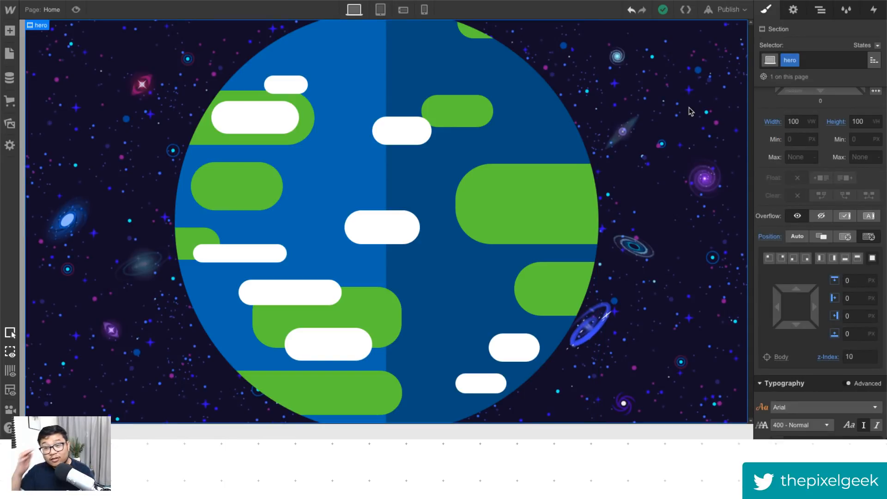
click(499, 202)
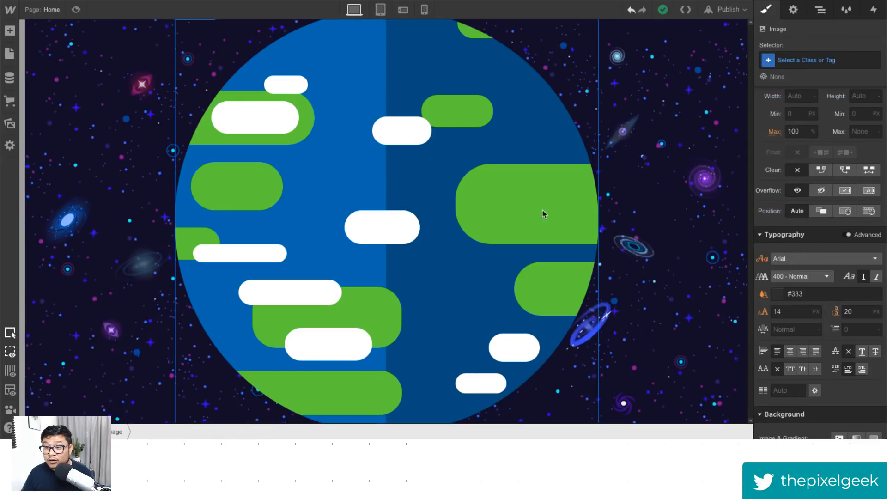
scroll(812, 219, up, 4)
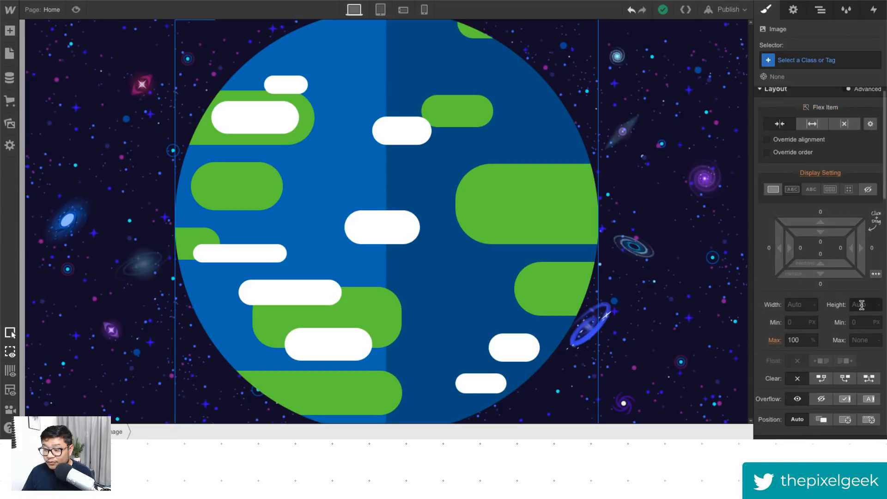
click(862, 305)
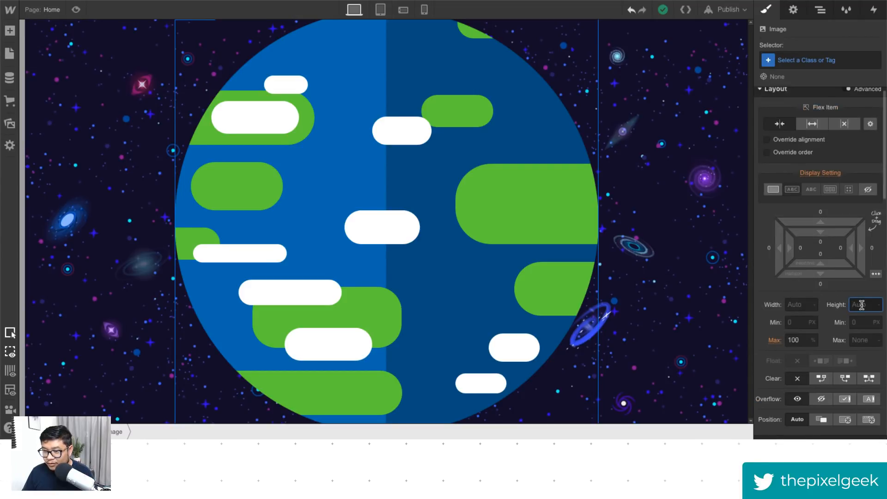
text(75%)
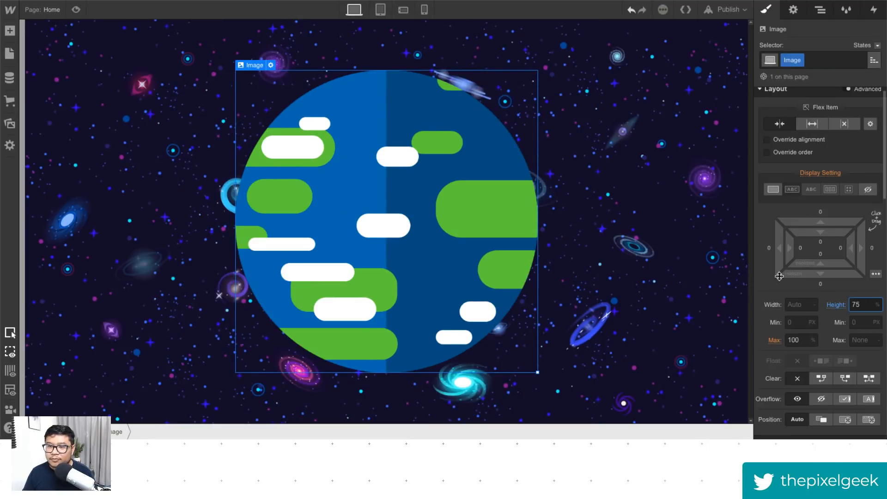
Step: Reduce the earth image's height to 35%
key(Up)
key(Up)
key(Down)
key(Down)
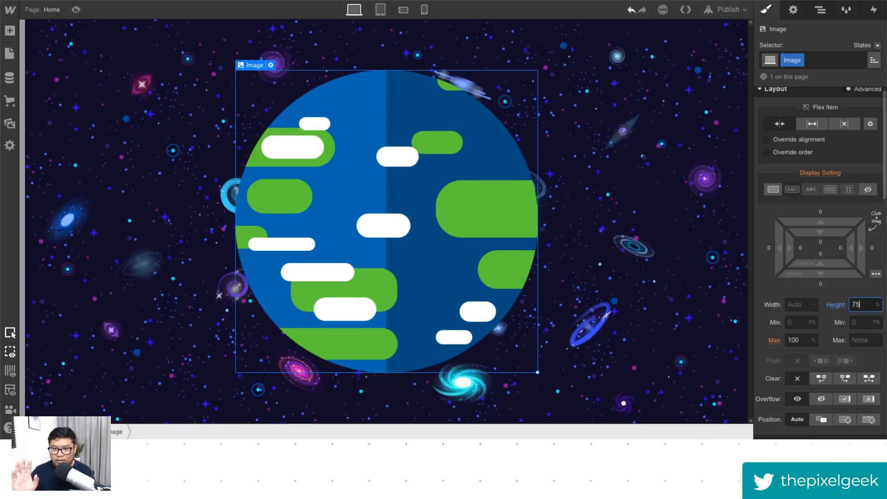
key(shift+Down)
key(shift+Down)
key(shift+Down)
key(shift+Down)
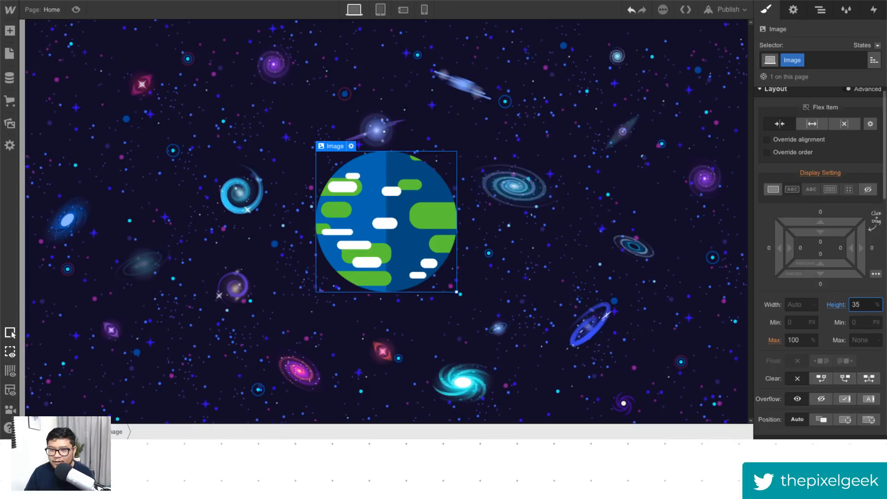
click(634, 202)
scroll(795, 314, down, 5)
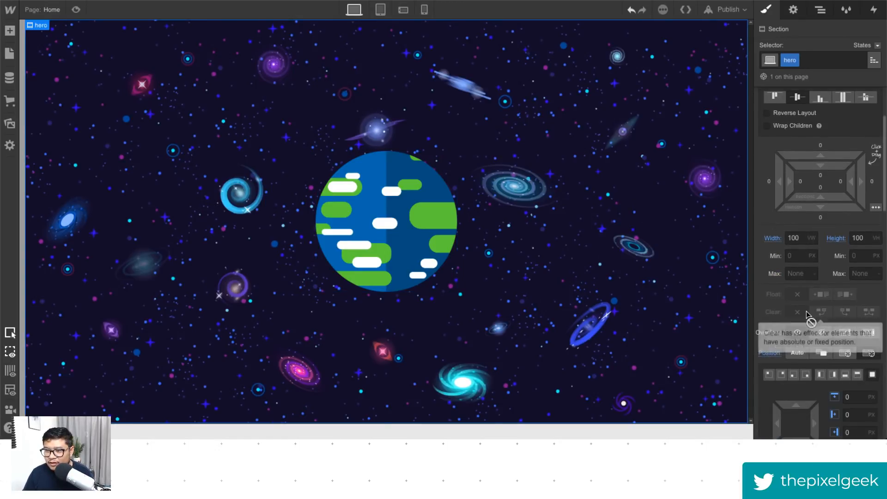
scroll(807, 313, down, 2)
scroll(808, 314, up, 4)
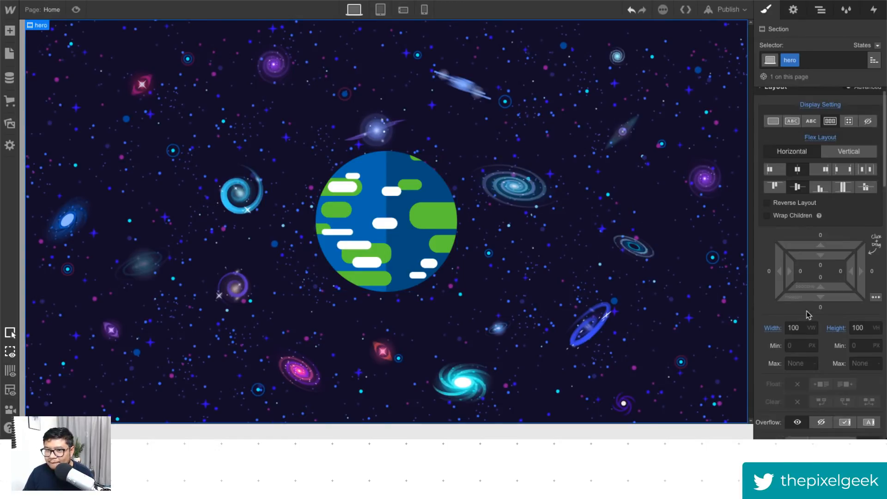
Step: Try a solid black layer at 75% opacity over the row 2 section's background image, and delete that layer
click(821, 9)
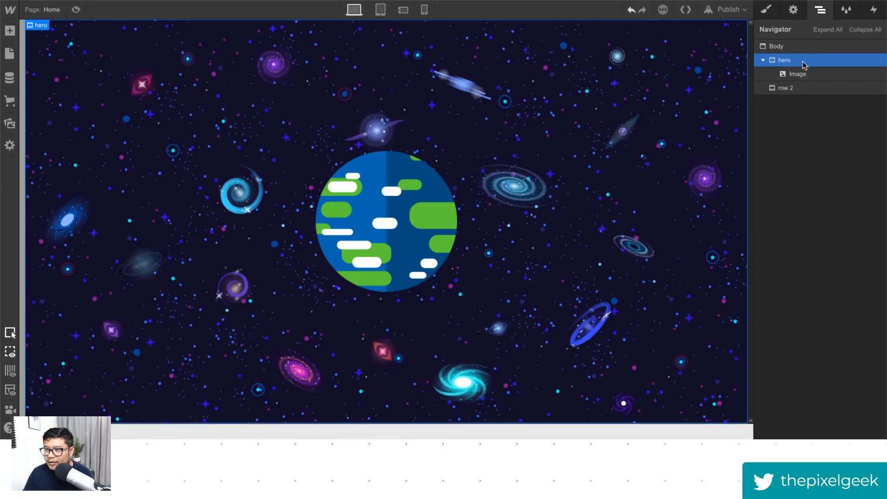
click(800, 91)
click(766, 10)
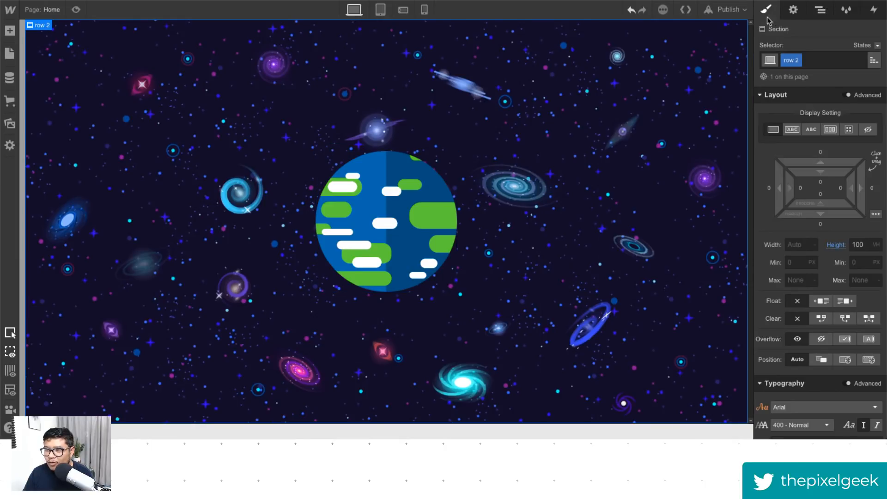
scroll(805, 314, down, 5)
scroll(805, 312, up, 4)
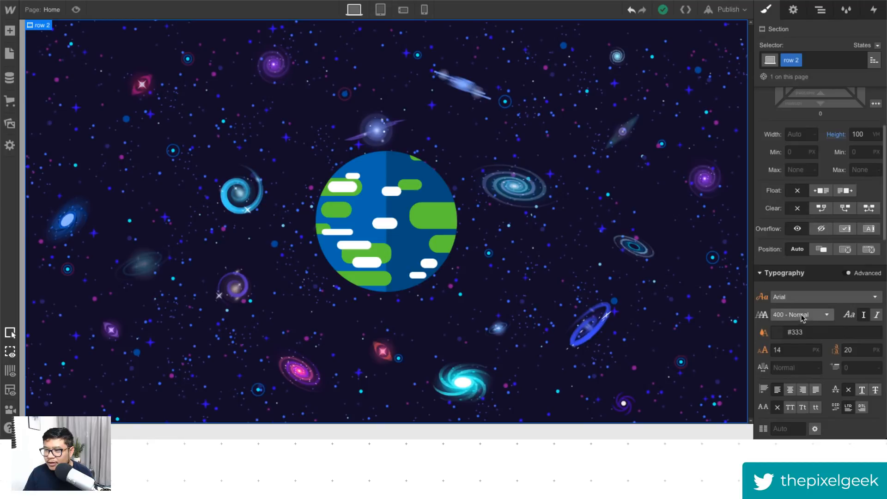
scroll(809, 310, down, 4)
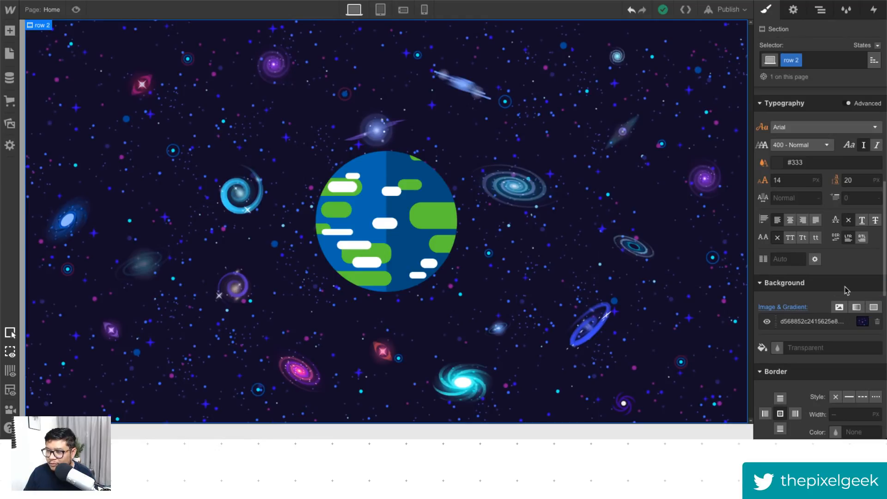
click(872, 308)
drag(839, 204, 780, 237)
mouse_move(872, 172)
mouse_down()
mouse_move(869, 189)
mouse_move(866, 175)
mouse_up()
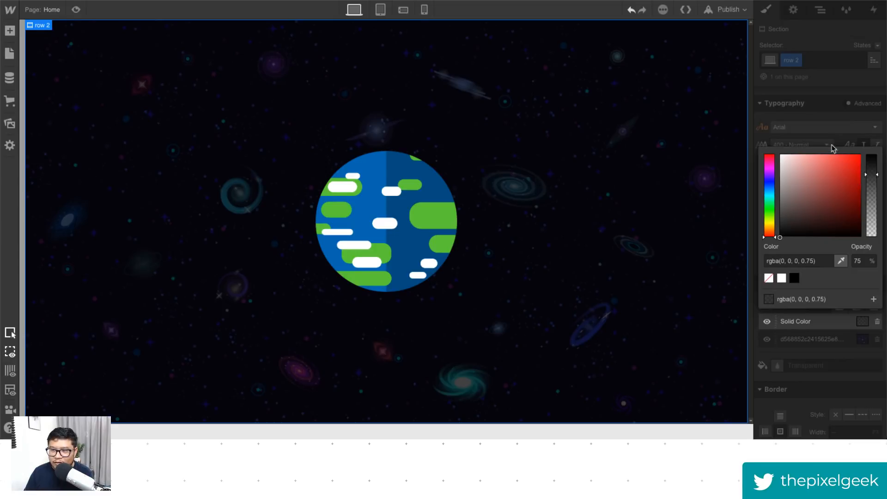
click(824, 123)
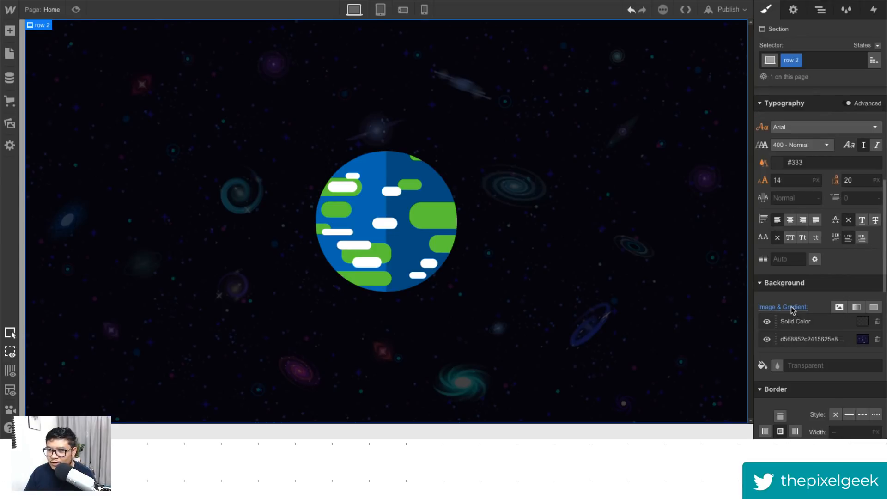
click(877, 322)
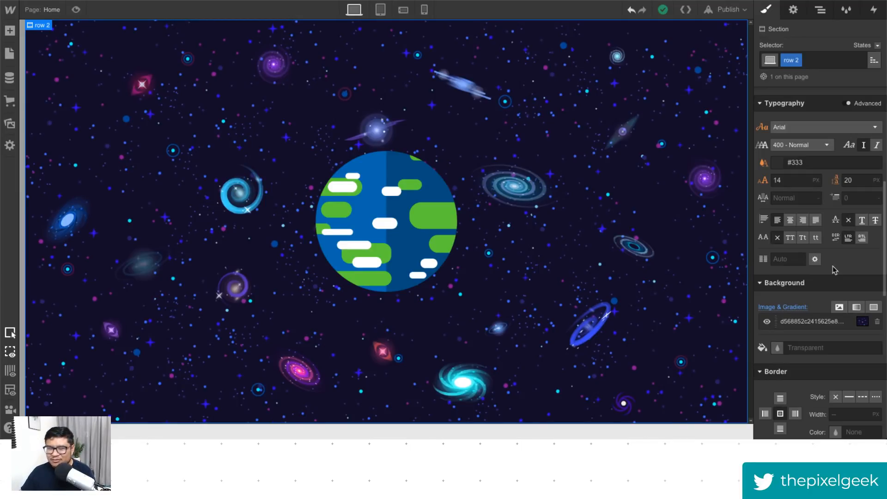
Step: Set the row 2 section's position to relative
click(620, 168)
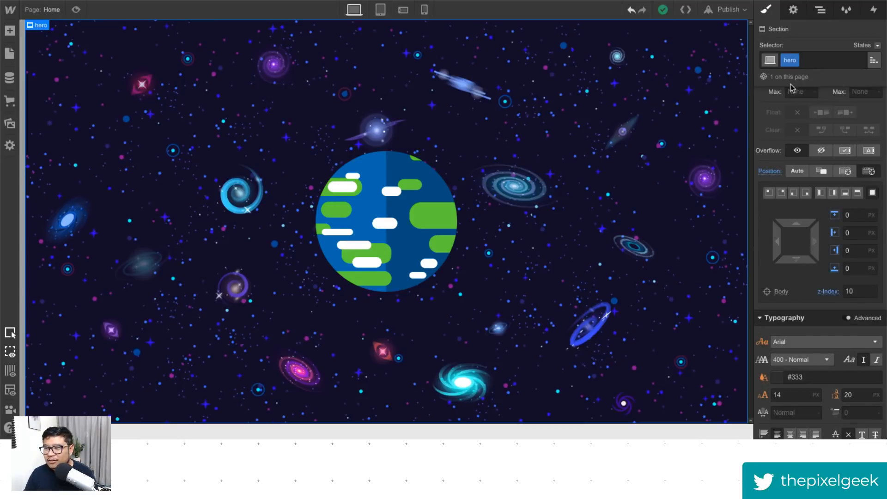
click(821, 14)
click(785, 87)
key(s)
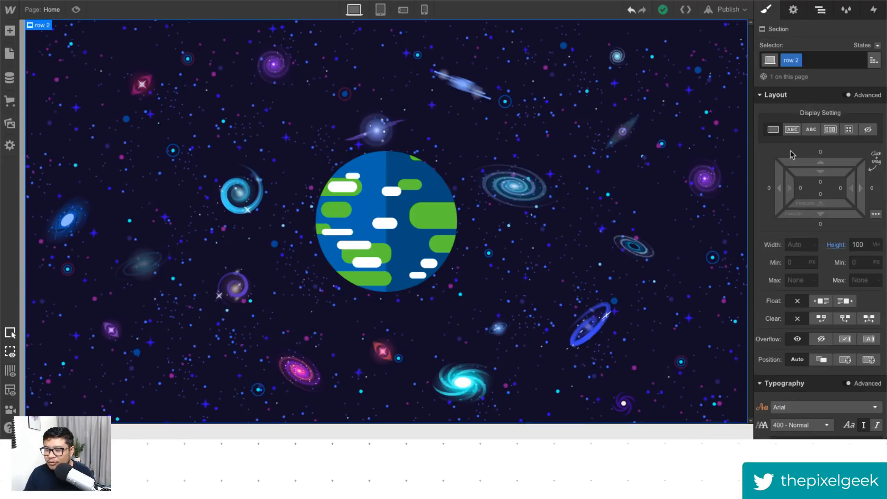
click(821, 359)
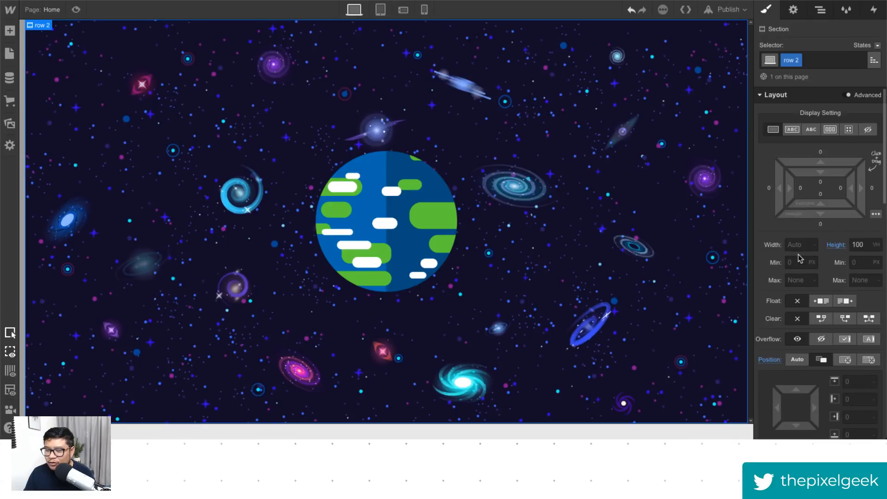
Step: Add a Div Block inside the row 2 section and set its height to 100 VH
key(a)
click(44, 228)
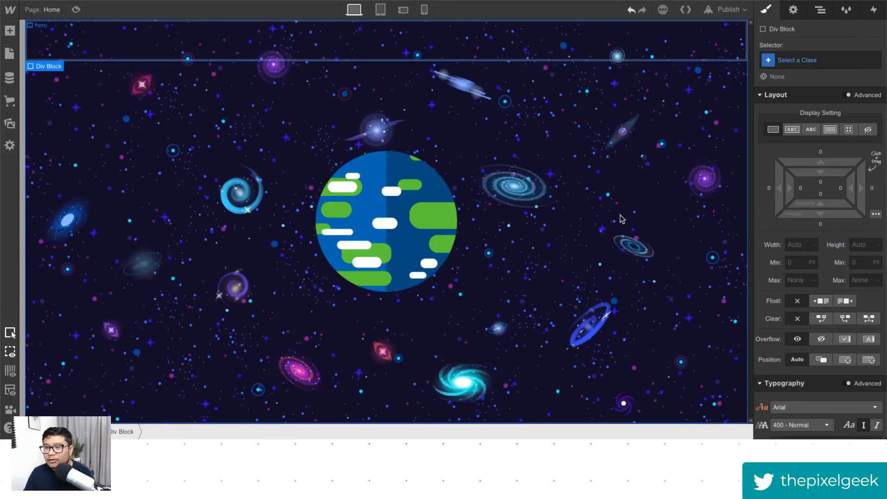
click(864, 245)
text(100vh)
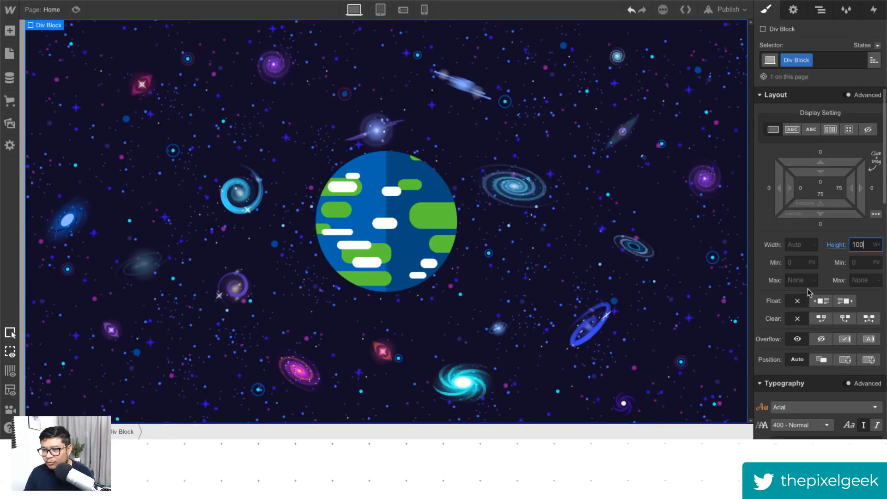
Step: Rename the div block's class to row 2 overlay
double_click(794, 61)
text(row 2 overlay)
key(Return)
Step: Try a black background colour at 83% opacity on the row 2 overlay, and remove that colour style
scroll(807, 245, down, 5)
scroll(807, 245, down, 5)
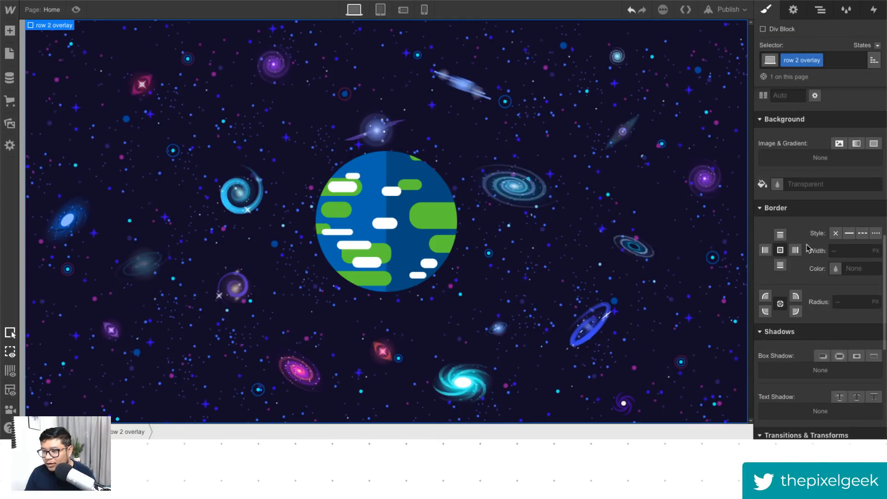
click(777, 184)
drag(804, 257, 756, 313)
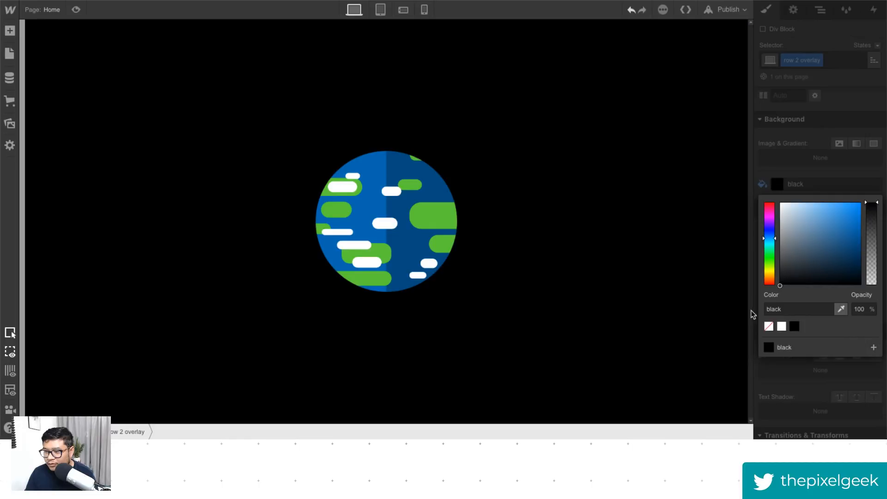
click(856, 311)
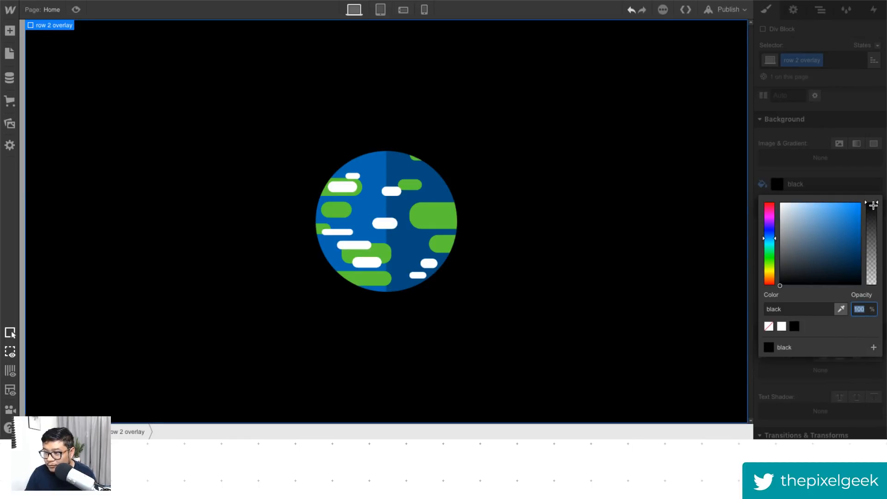
click(869, 221)
drag(870, 220, 867, 216)
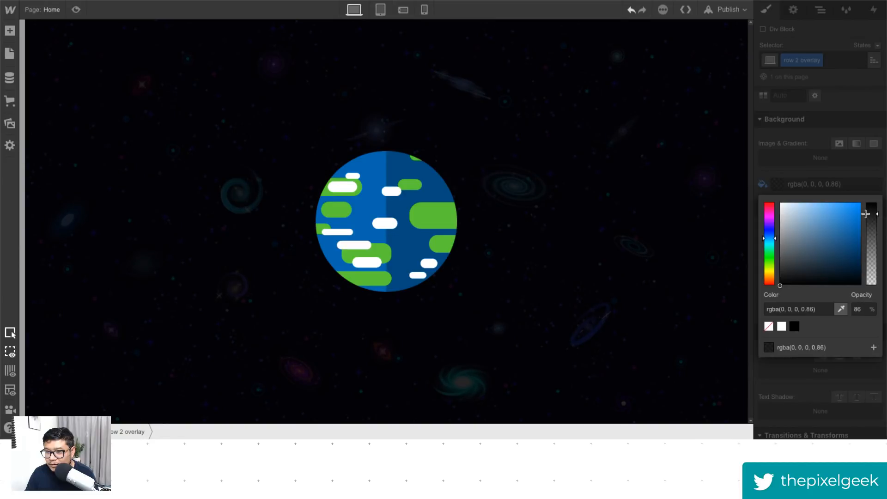
click(870, 183)
click(762, 185)
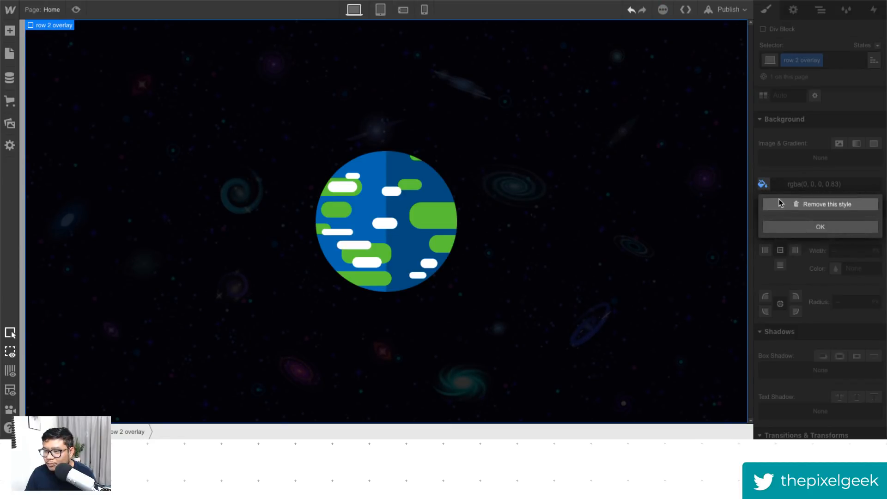
click(806, 203)
Step: Give the row 2 overlay a radial gradient background and reverse the gradient's black and white stops
click(857, 143)
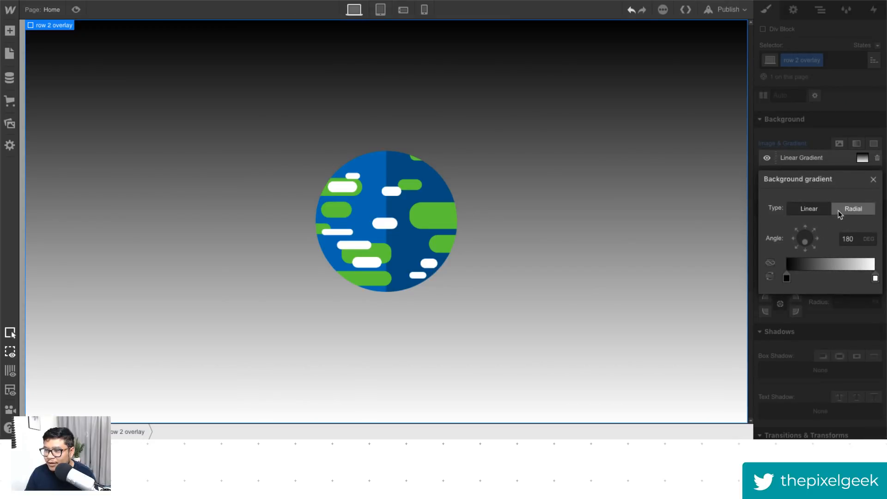
click(853, 209)
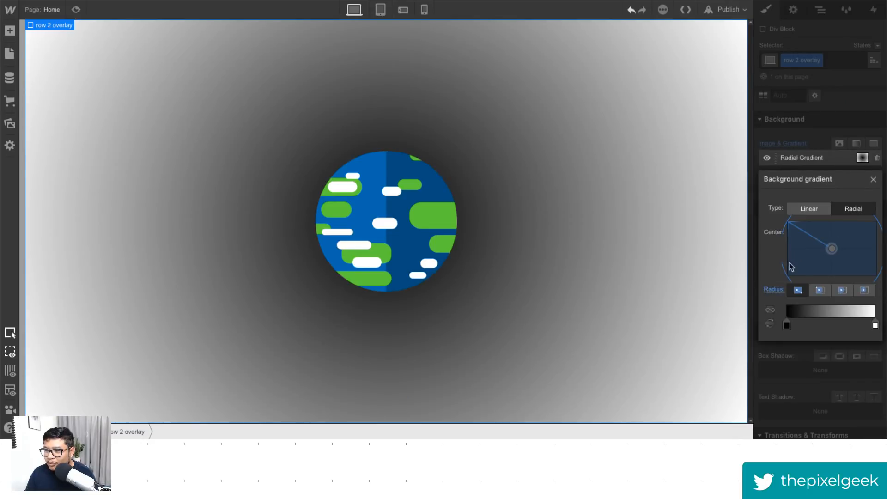
click(770, 324)
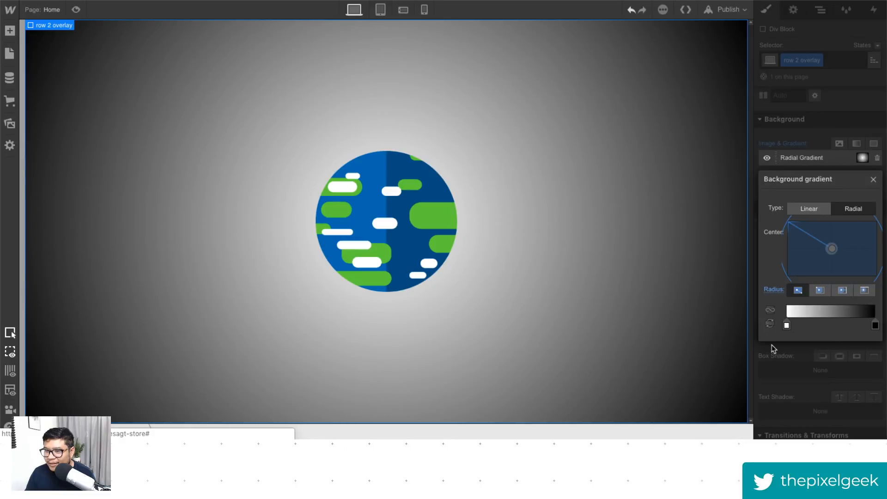
Step: Lower the opacity of the radial gradient's white center stop to about 13%
click(787, 325)
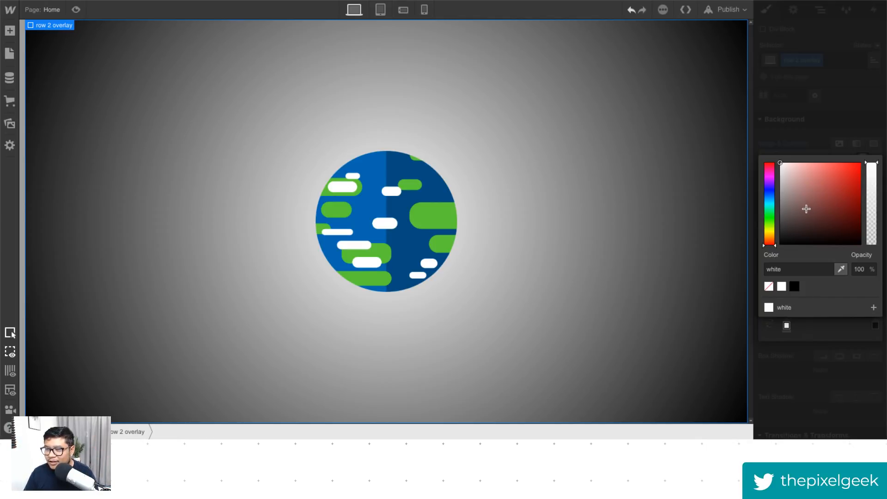
drag(872, 176, 869, 233)
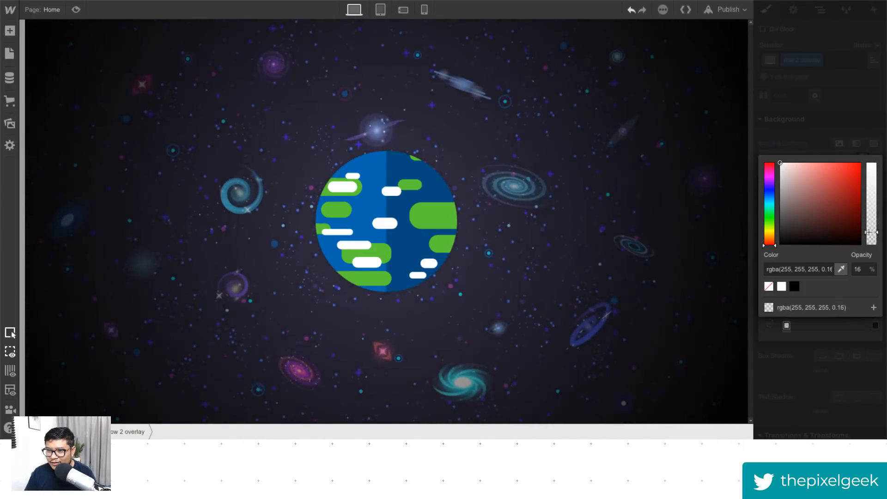
click(863, 131)
Step: Move the radial gradient's black outer stop to about 38% and lower its opacity to 83%
drag(873, 324, 821, 326)
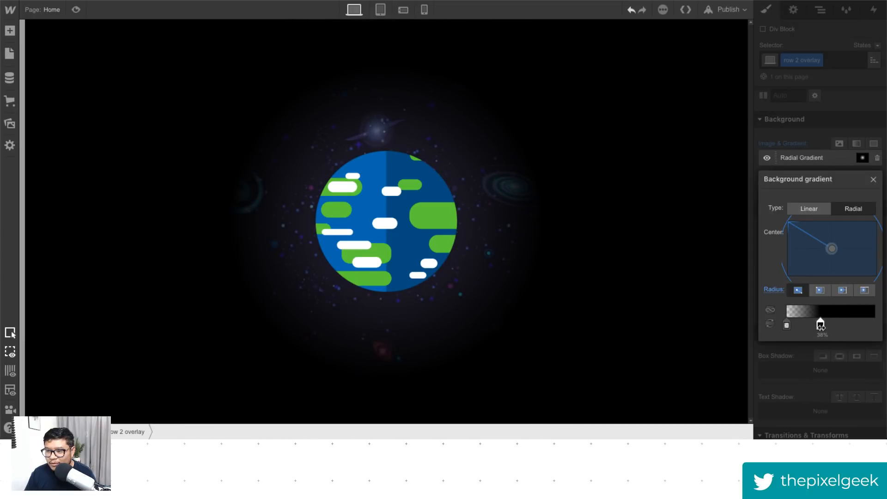
click(821, 325)
drag(867, 181, 869, 173)
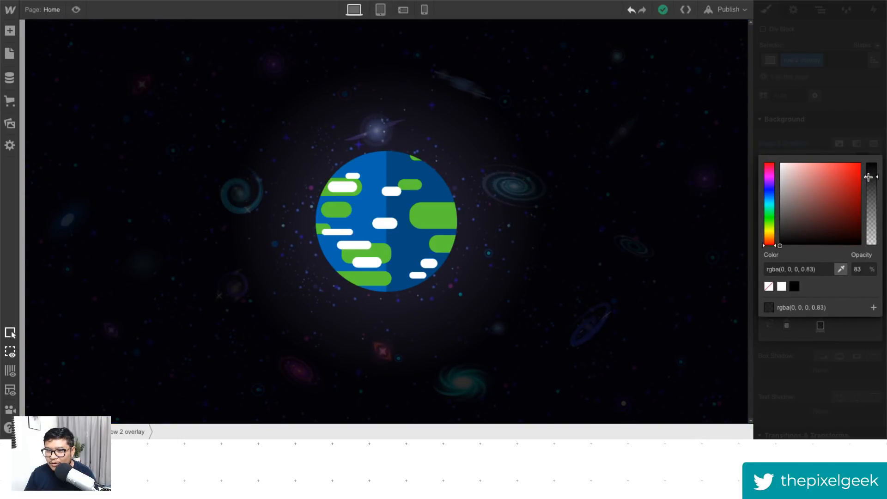
click(858, 130)
Step: Change the radial gradient's center stop from white to black at 54% opacity
click(787, 326)
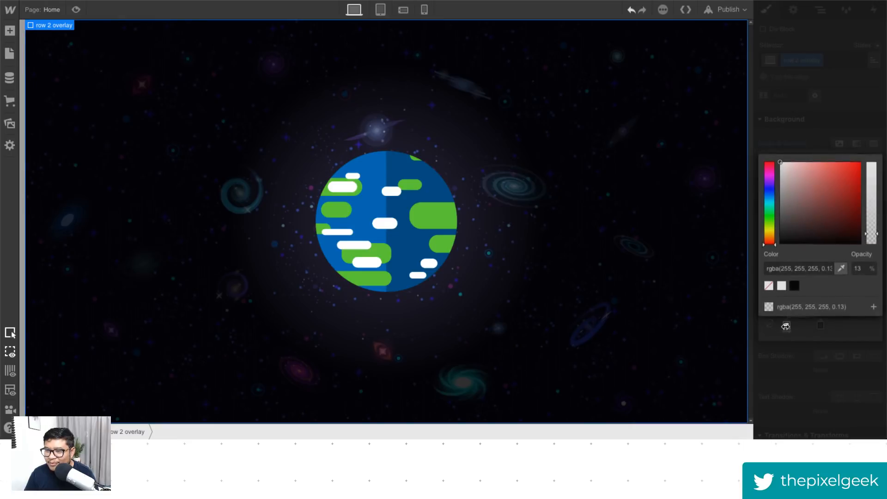
mouse_move(870, 235)
mouse_down()
mouse_move(872, 225)
mouse_move(869, 235)
mouse_up()
drag(822, 188, 772, 247)
drag(872, 228, 874, 200)
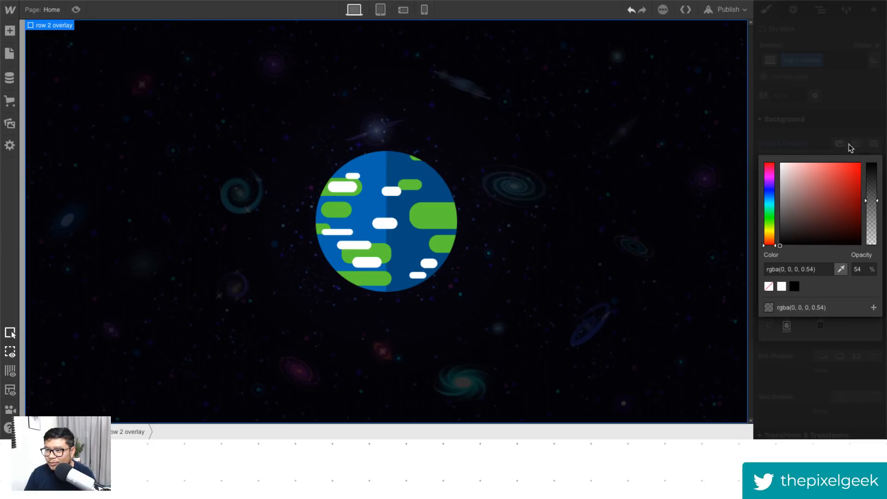
click(848, 138)
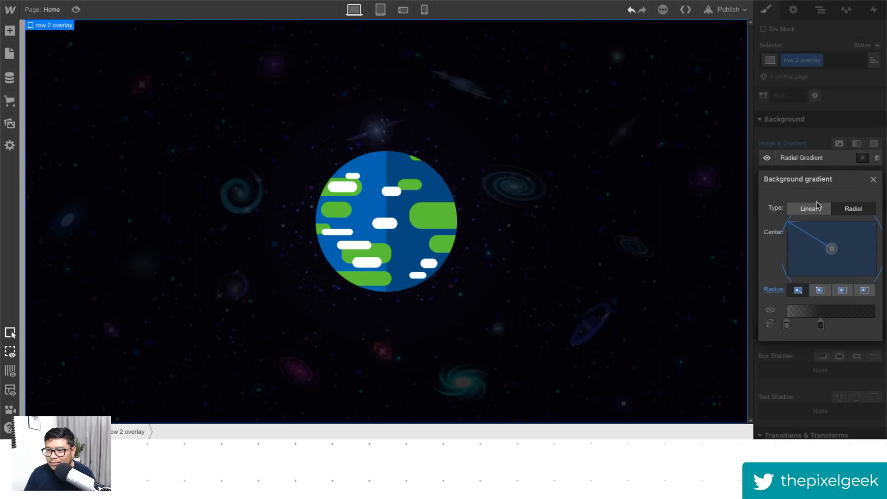
Step: Set the opacity of the gradient's black outer stop to 87% and close the background gradient settings
click(820, 325)
drag(875, 178, 871, 172)
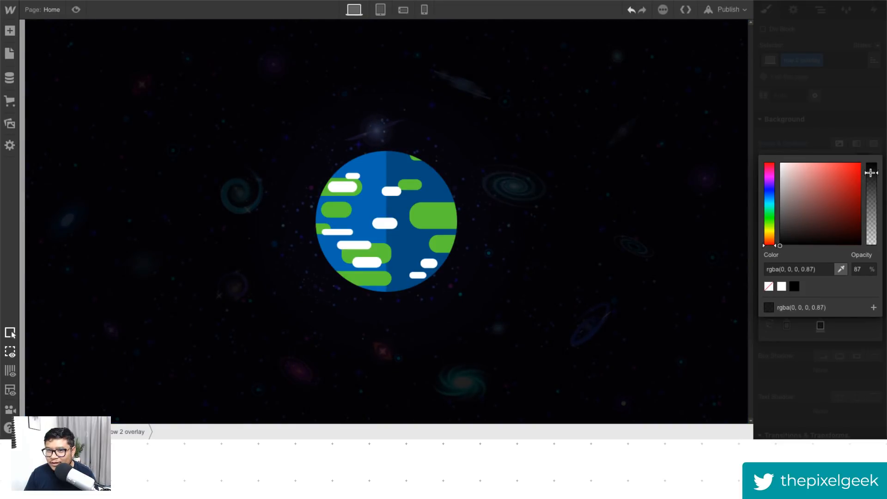
click(865, 107)
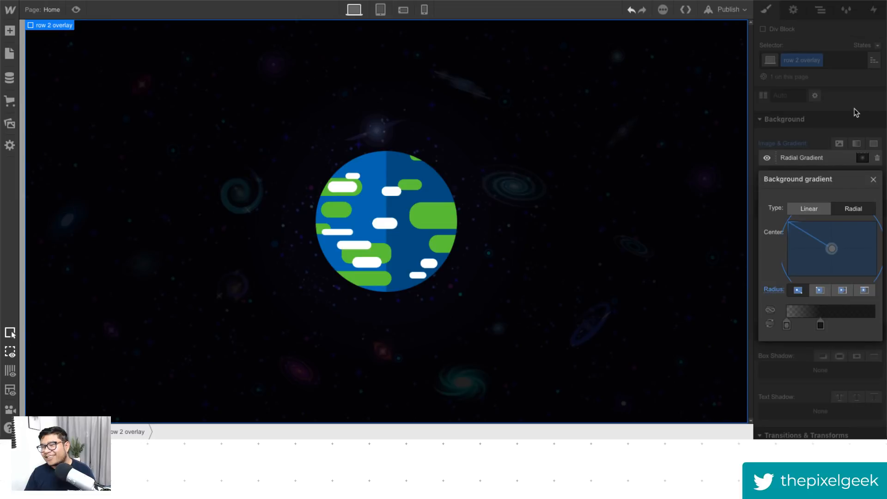
click(857, 112)
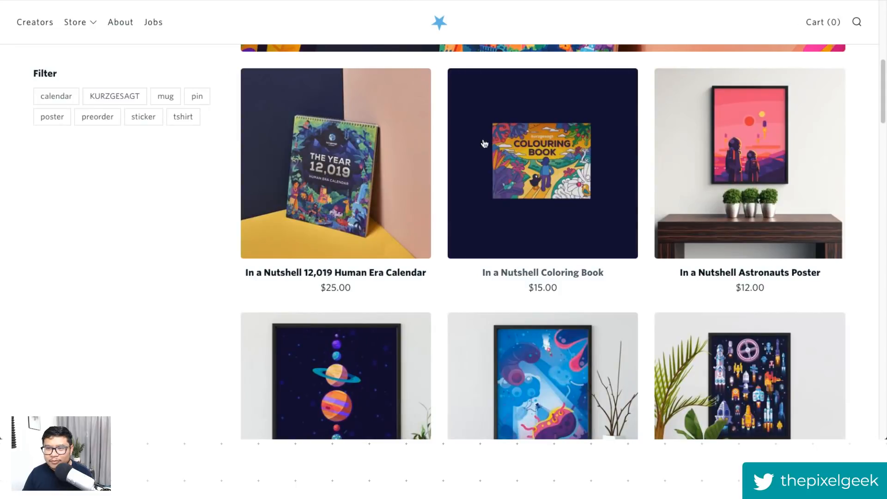
Step: Browse the In a Nutshell products in the Kurzgesagt store and view the second image of the In a Nutshell Poster
scroll(609, 390, down, 9)
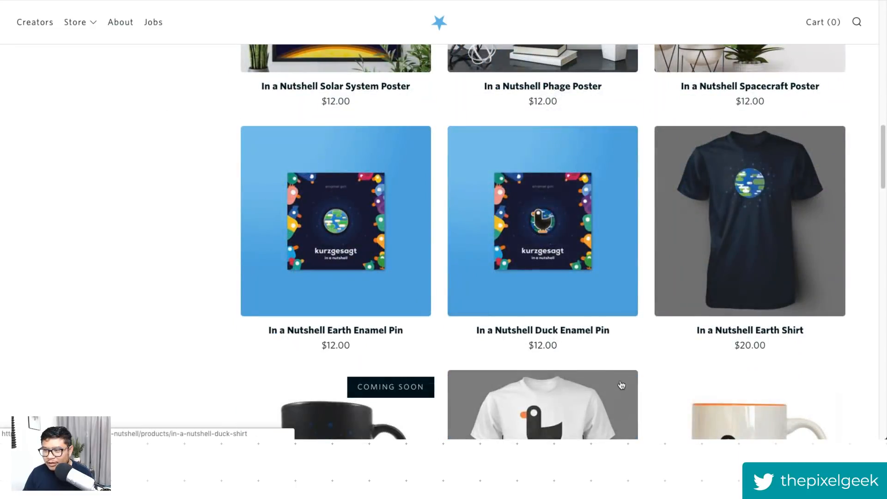
scroll(618, 385, down, 5)
scroll(684, 324, up, 1)
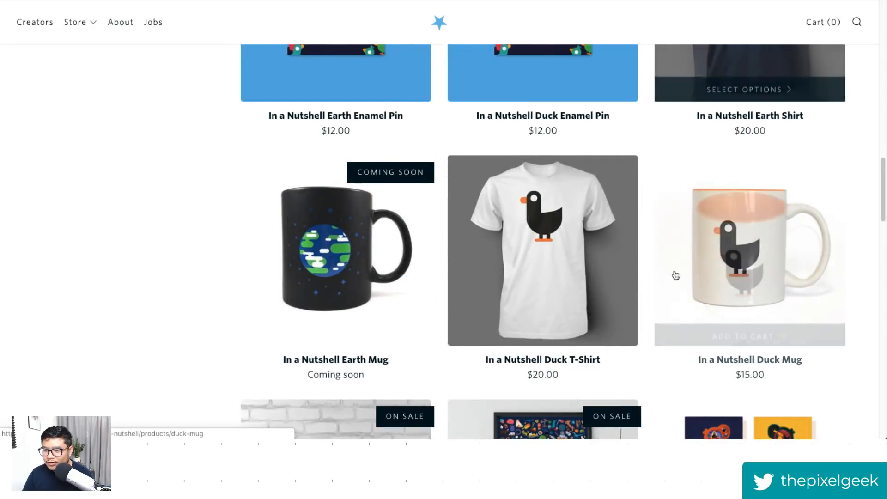
scroll(676, 276, down, 4)
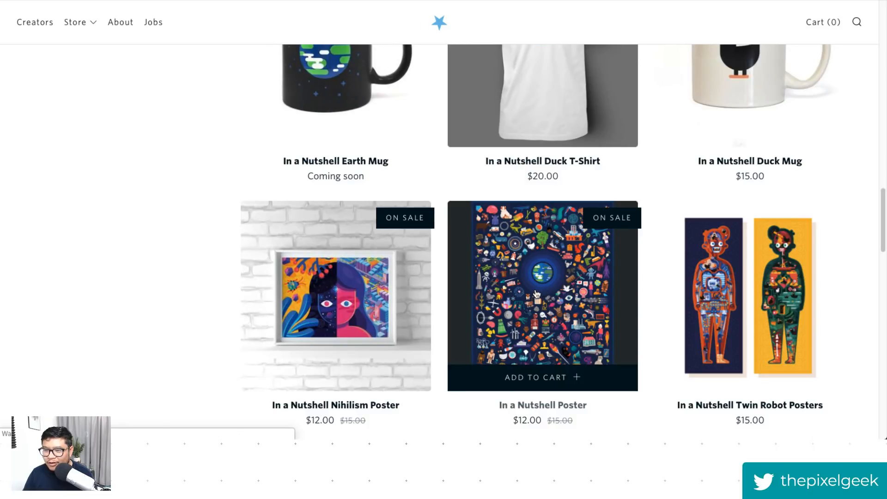
click(575, 312)
scroll(323, 310, down, 3)
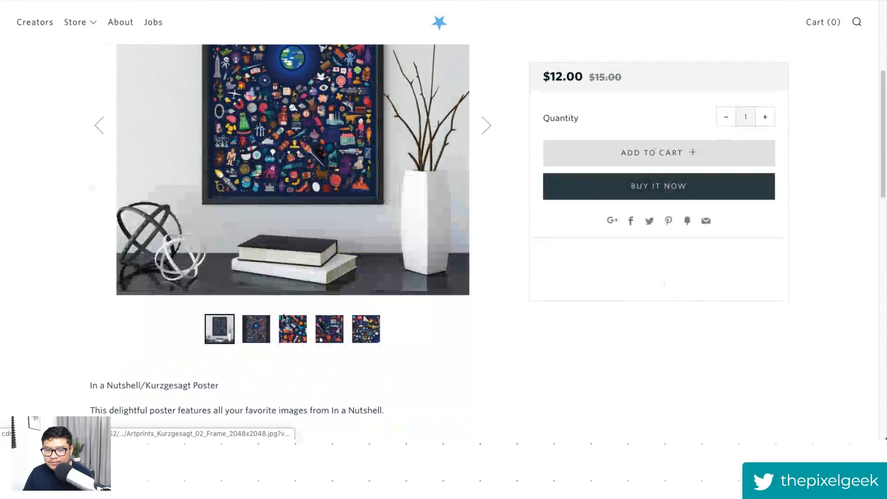
click(267, 331)
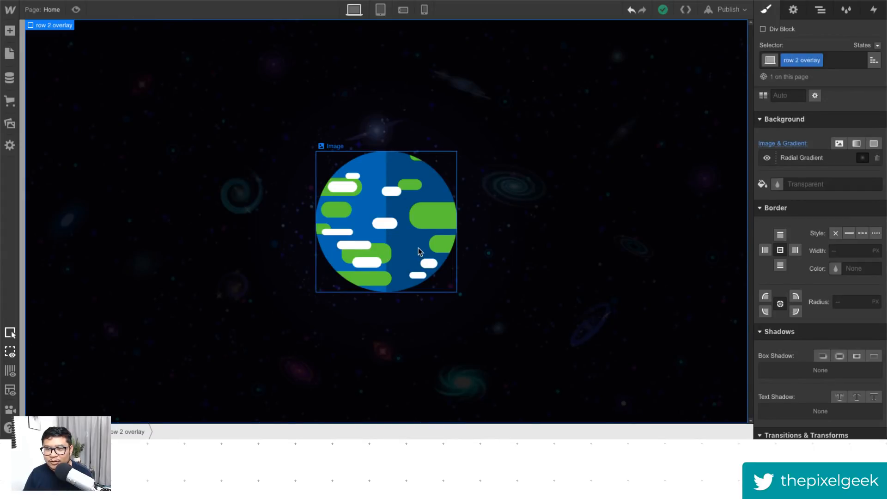
Step: Add a Div Block inside the hero section and nest the earth image in it
click(386, 222)
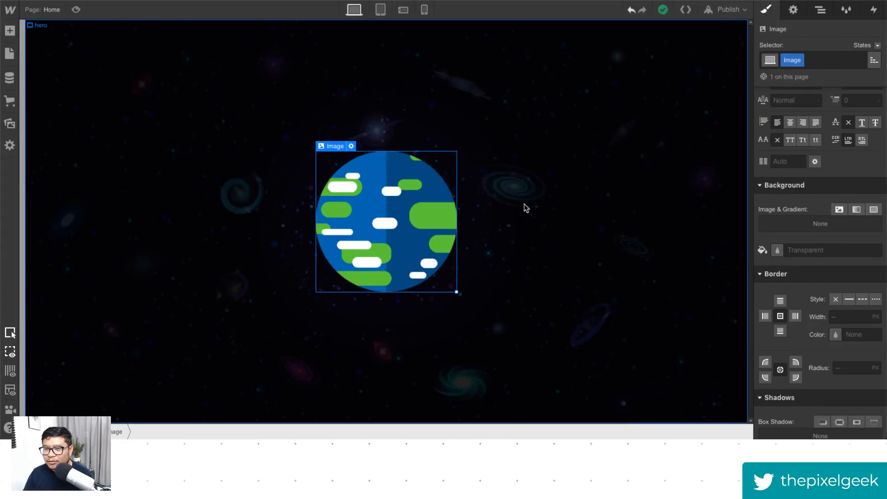
click(821, 10)
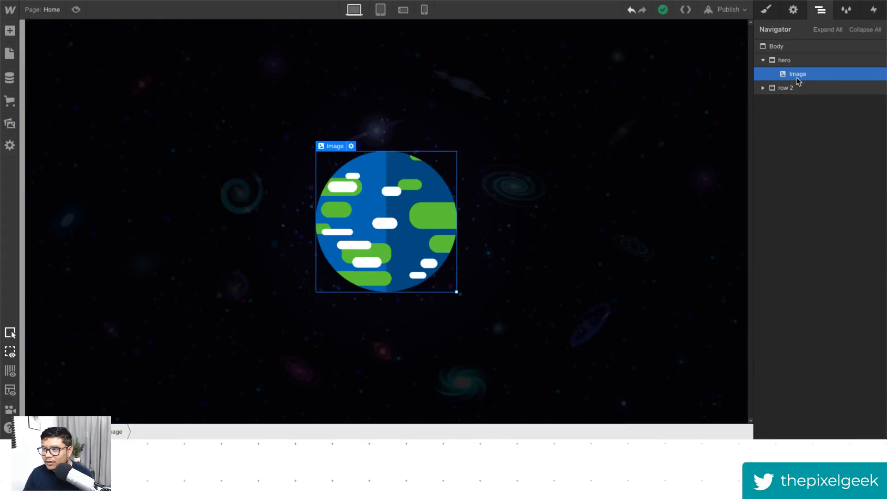
click(786, 60)
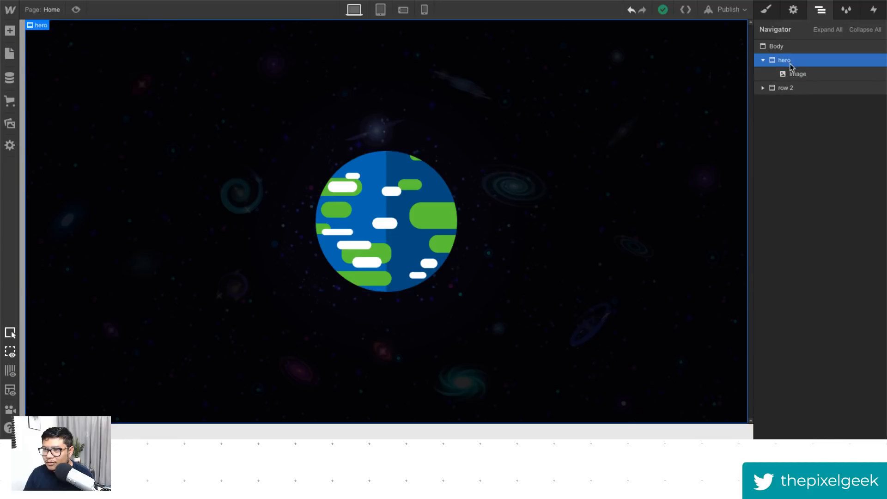
click(772, 17)
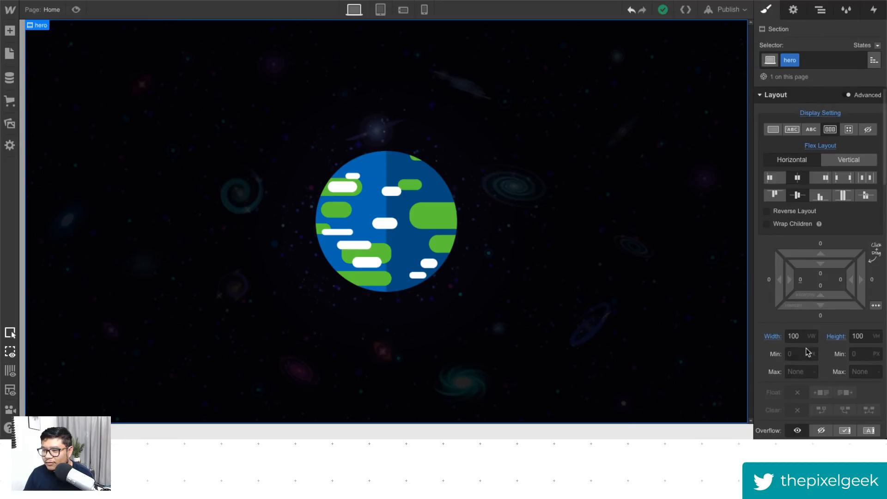
click(821, 11)
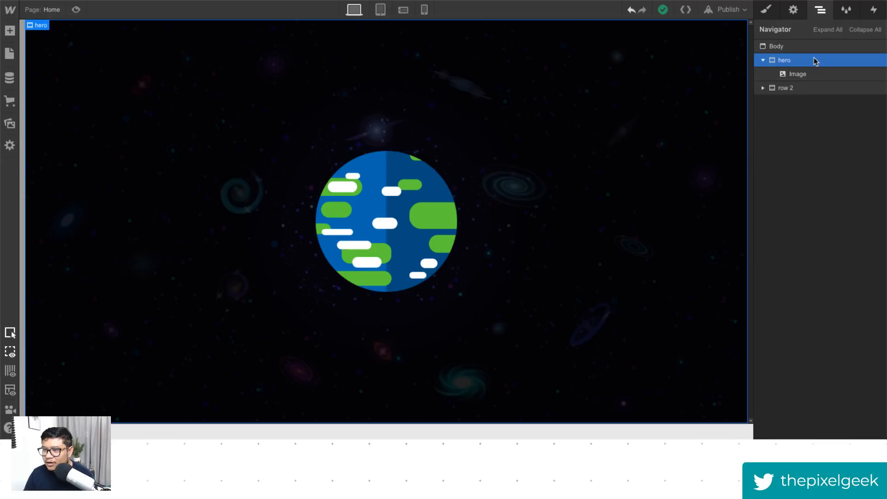
key(a)
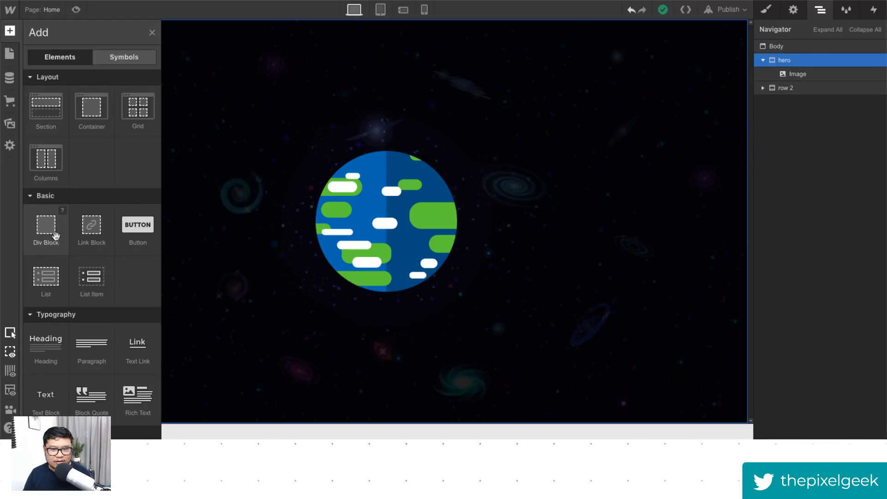
key(a)
click(410, 267)
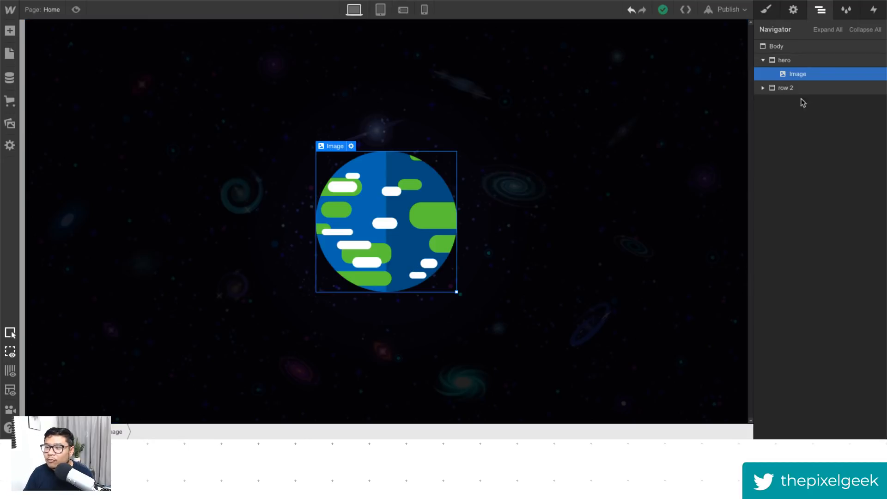
key(a)
click(46, 225)
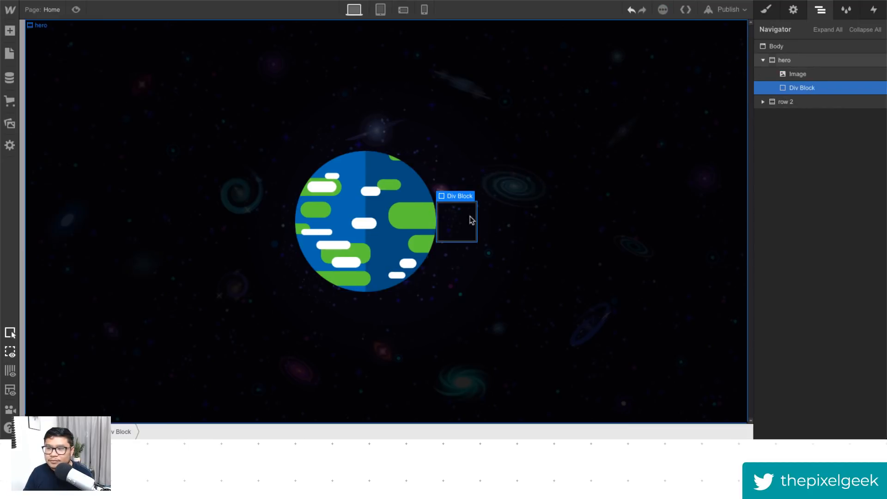
drag(799, 85, 802, 86)
click(805, 78)
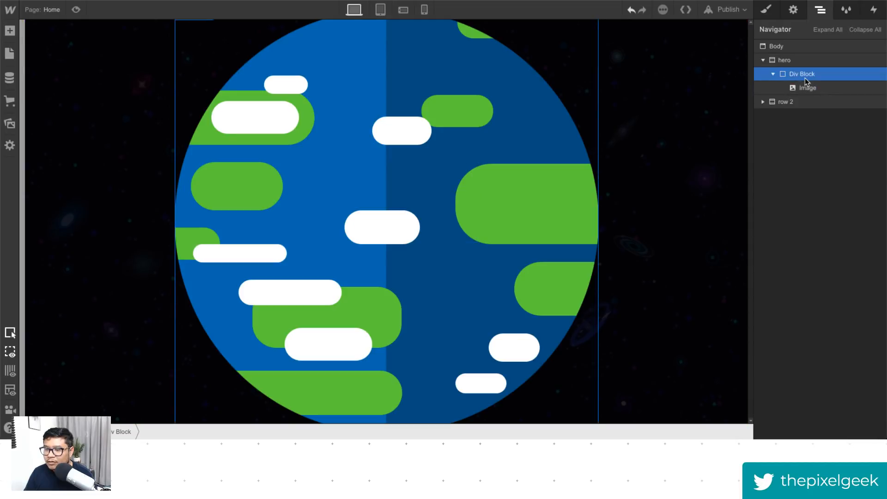
Step: Remove the Image class from the earth image and select the div block that contains it
click(816, 91)
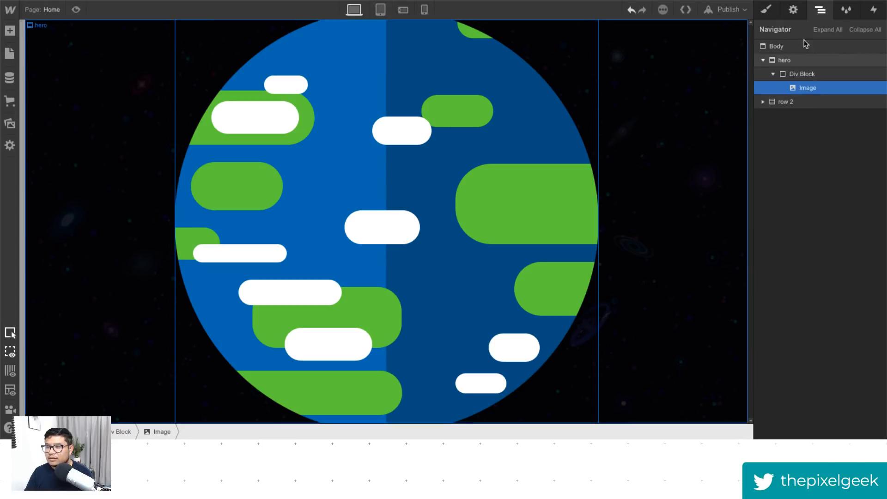
click(766, 9)
click(806, 60)
click(804, 61)
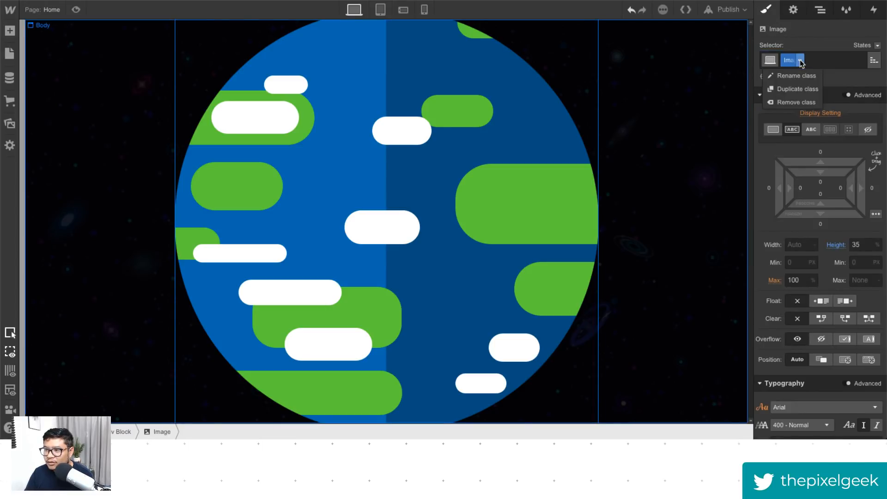
click(783, 102)
click(819, 10)
click(802, 74)
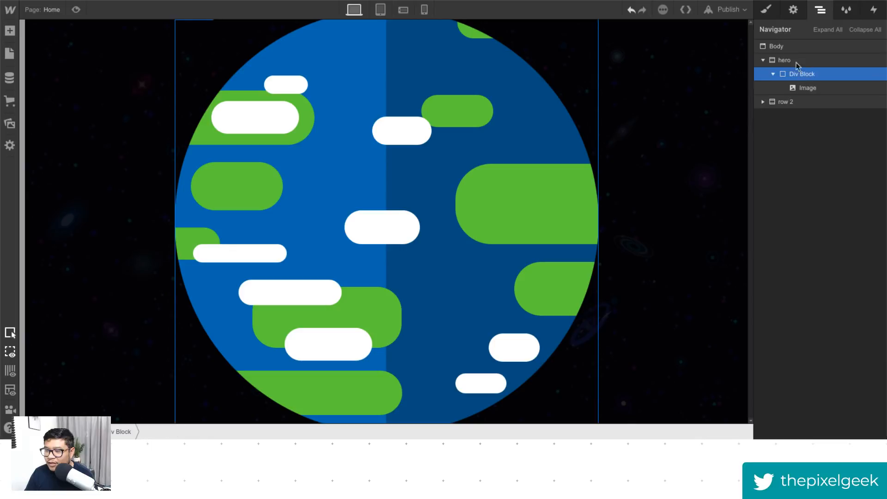
Step: Apply the existing Image class to the div block that contains the earth image
click(767, 9)
click(796, 63)
text(I)
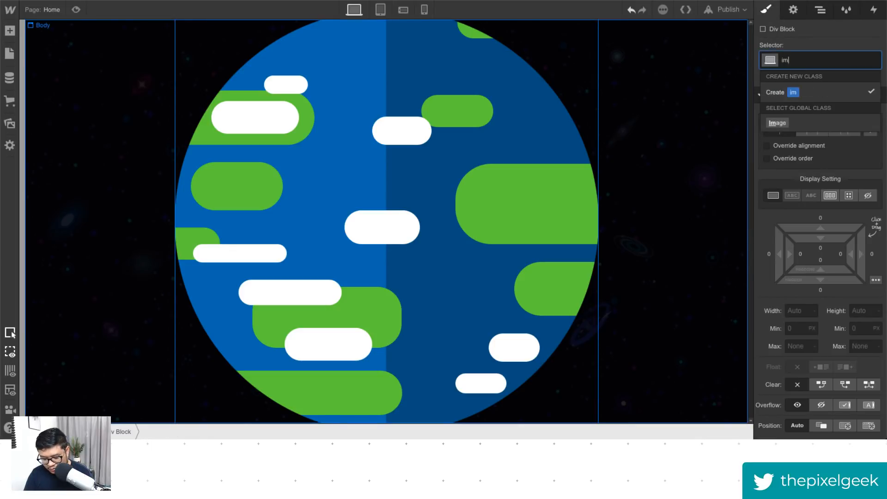
click(779, 123)
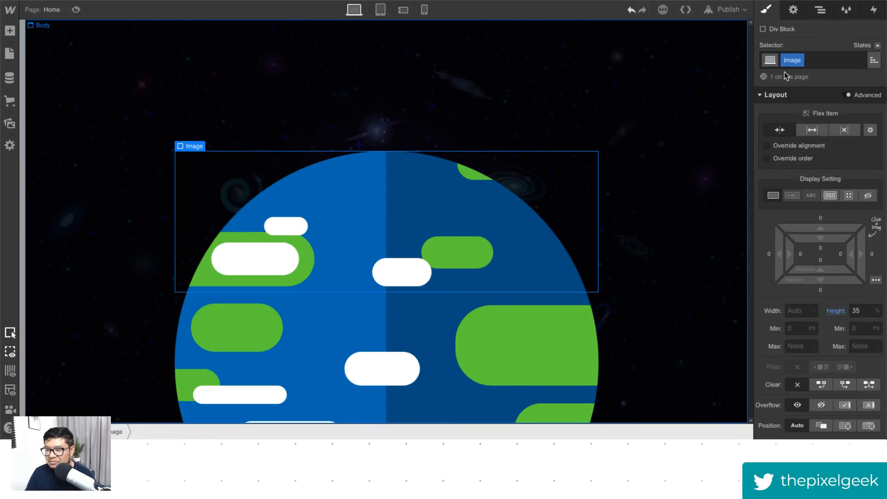
Step: Set the height of the earth image inside the div block to 100%
click(442, 326)
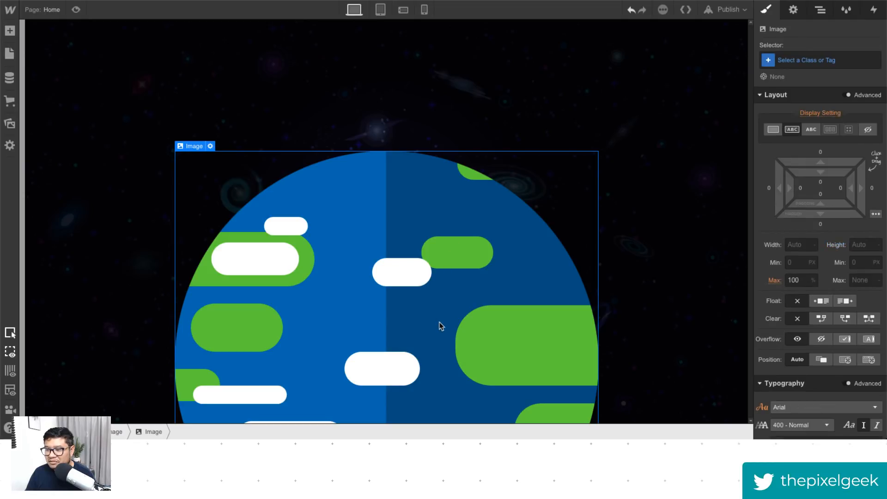
click(879, 246)
click(859, 245)
text(1)
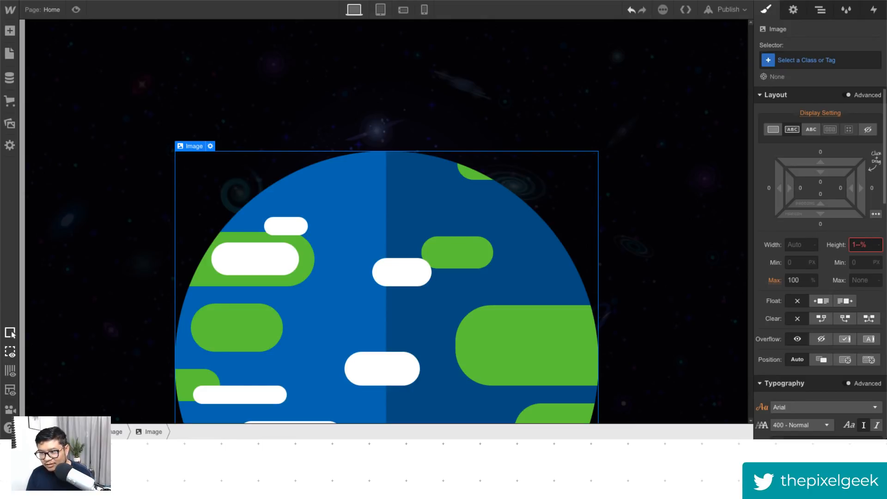
text(00)
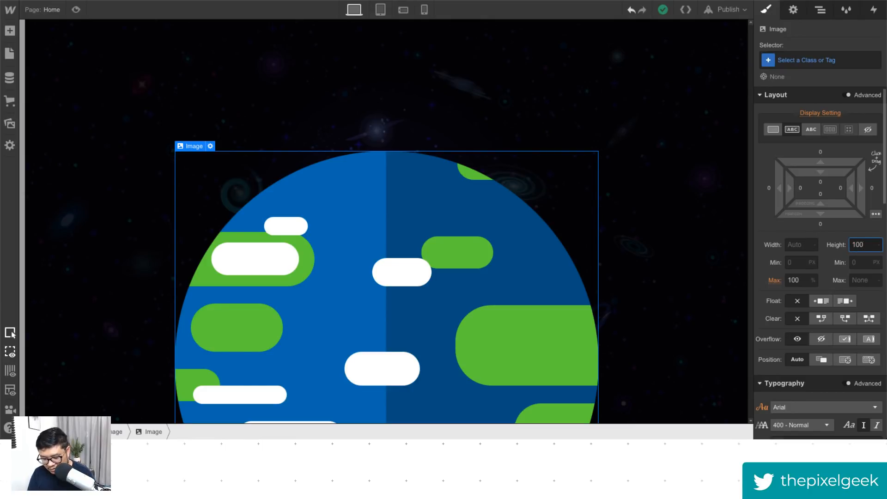
text(%)
key(Return)
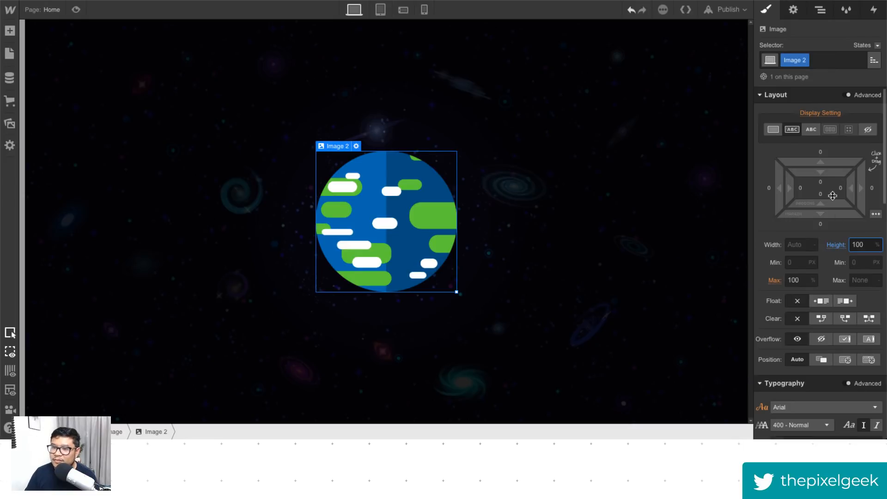
Step: Rename the class of the nested earth image to "earth"
click(370, 230)
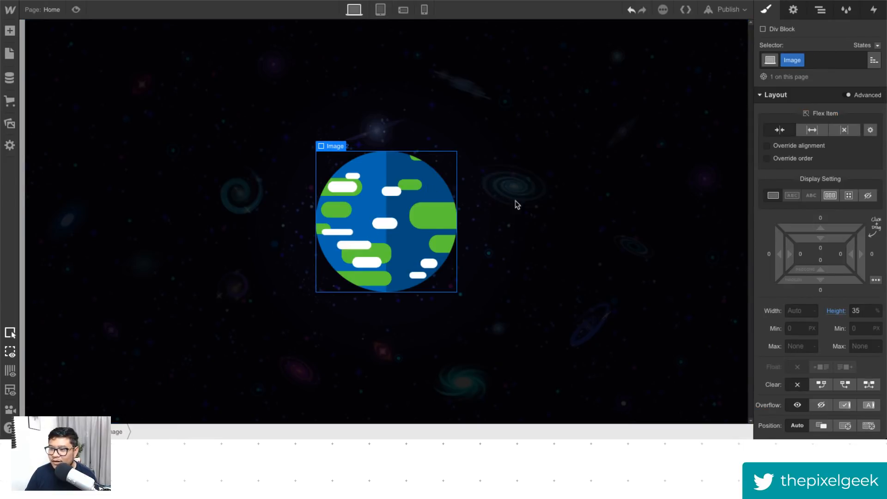
click(825, 13)
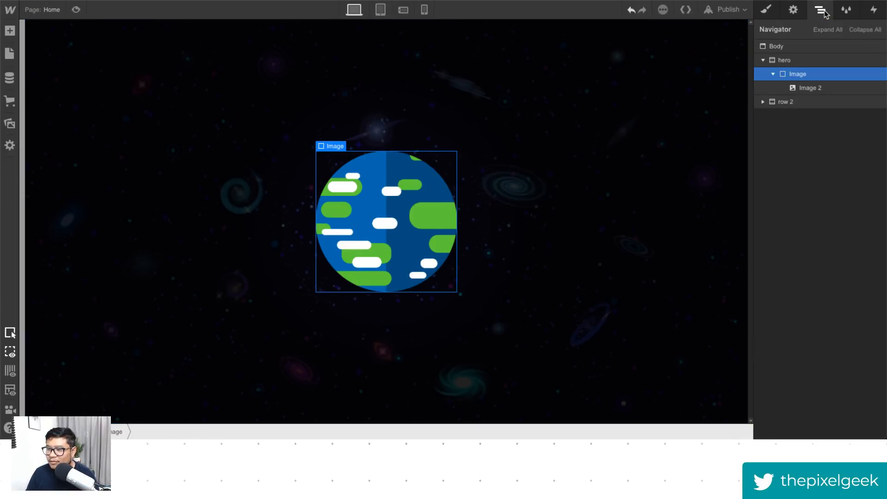
click(811, 89)
click(766, 9)
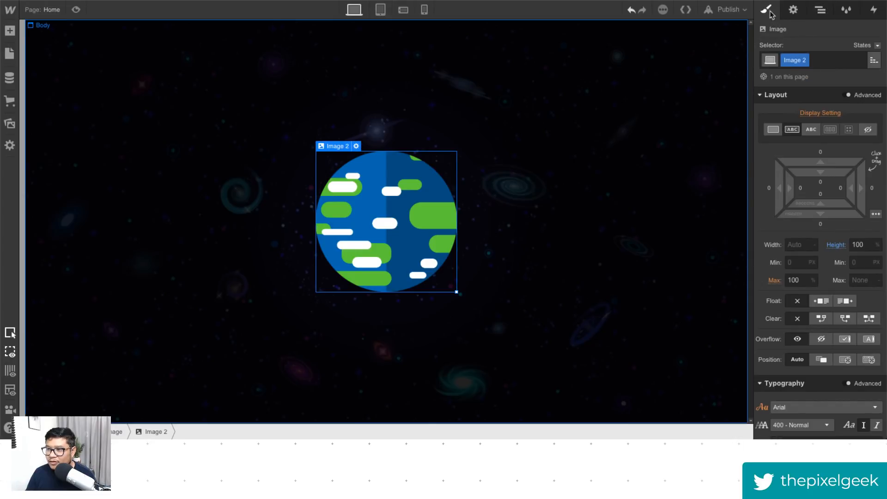
click(821, 10)
click(767, 9)
click(805, 60)
click(785, 77)
text(earth)
key(Return)
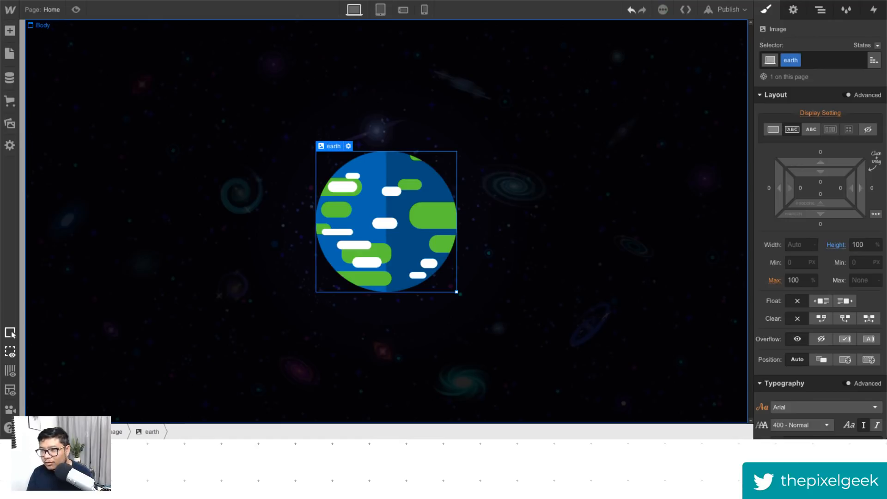
Step: Rename the class of the div block around the earth image to "gravity"
click(821, 9)
click(789, 74)
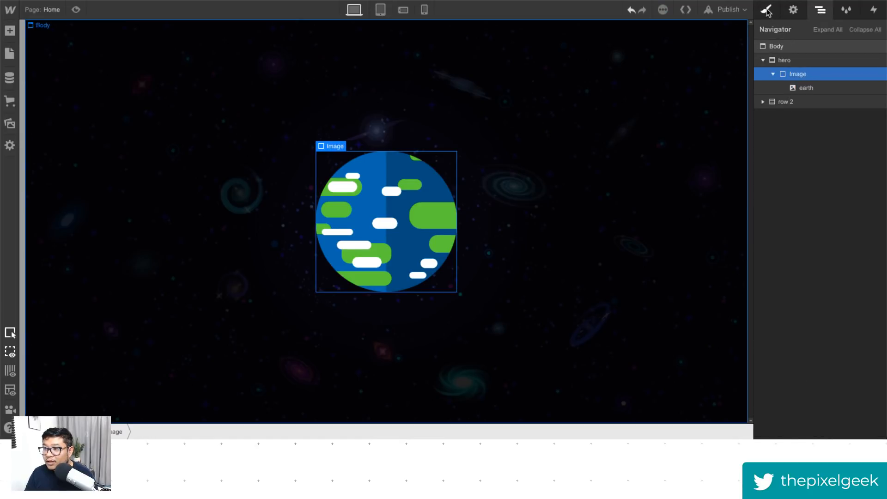
click(767, 9)
double_click(793, 60)
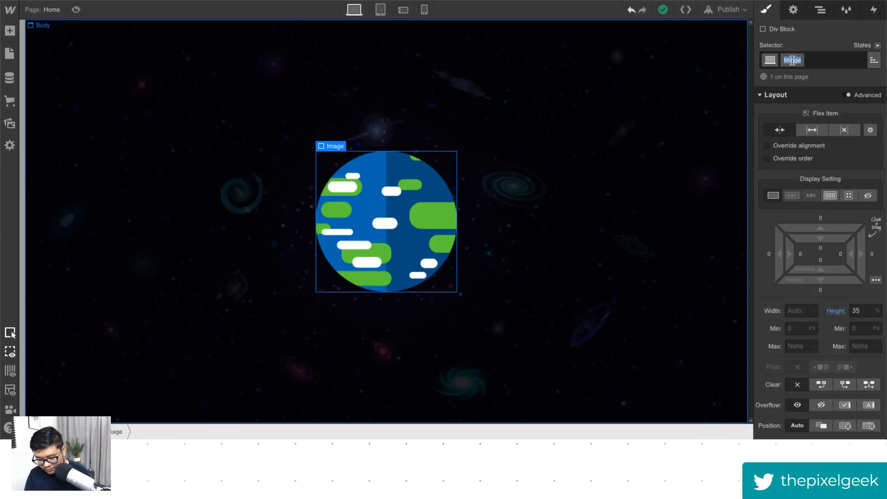
text(g)
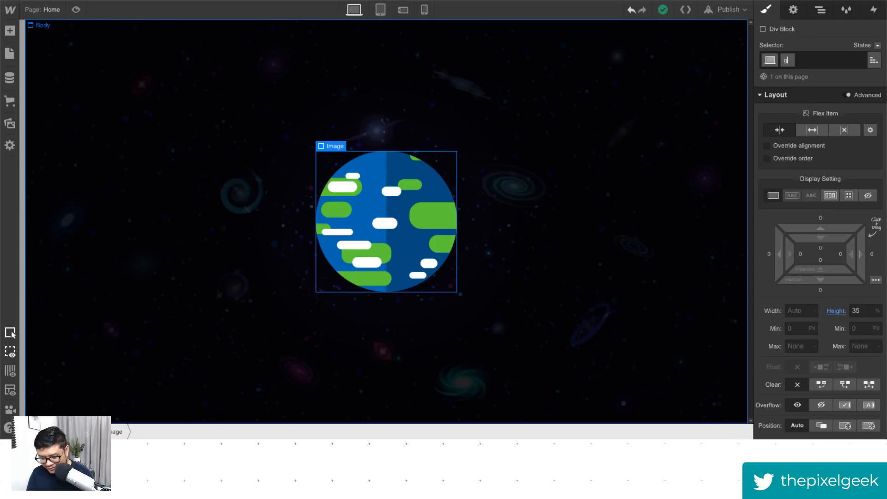
text(ravity)
key(Return)
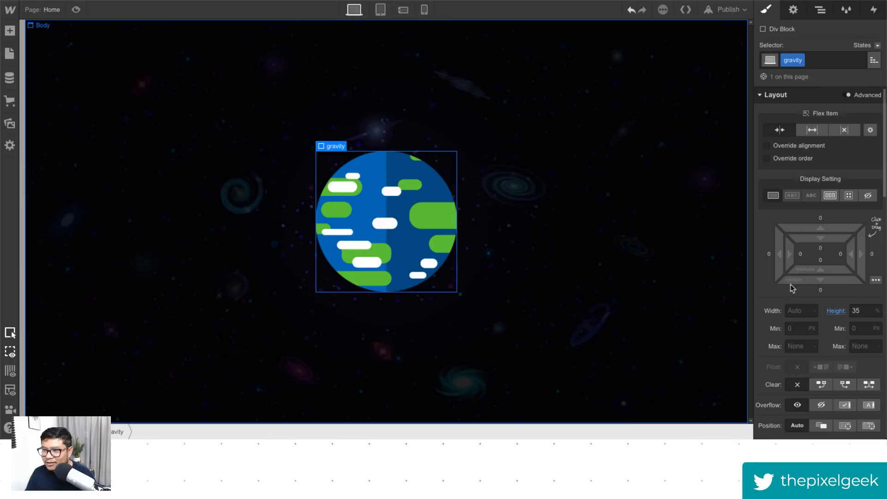
Step: Set the position of the gravity div block to relative
click(822, 11)
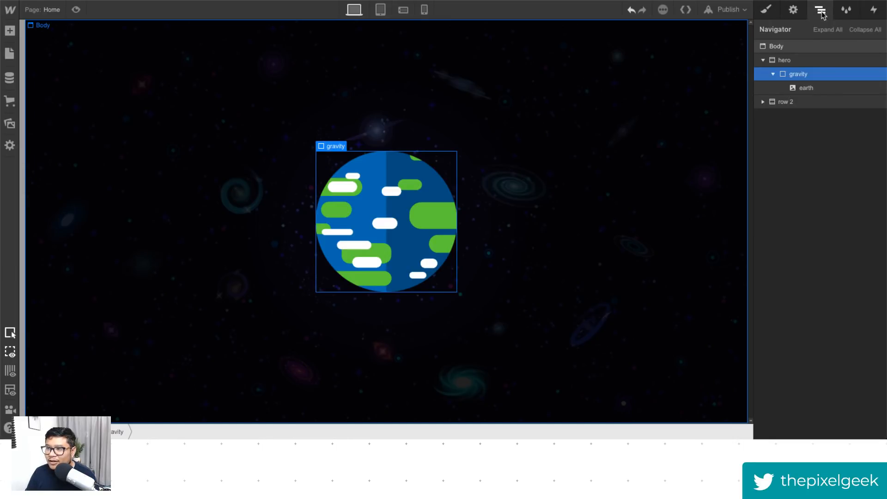
click(805, 87)
key(a)
click(799, 74)
click(767, 10)
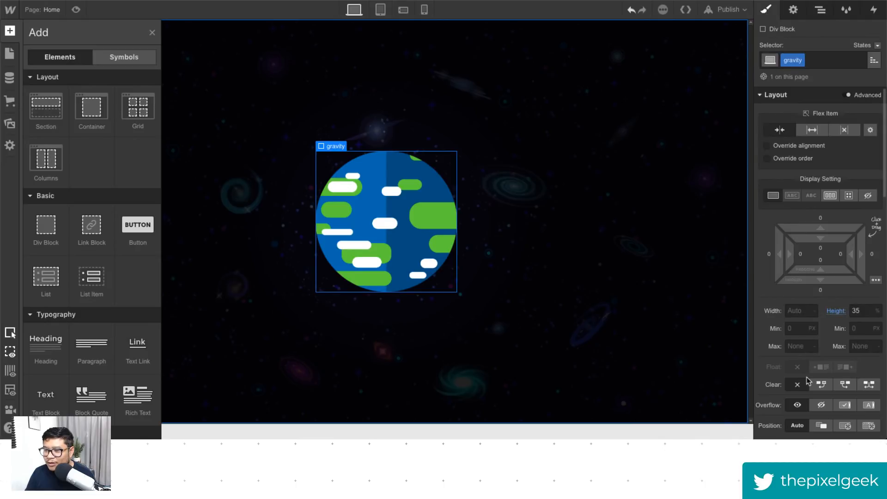
click(821, 425)
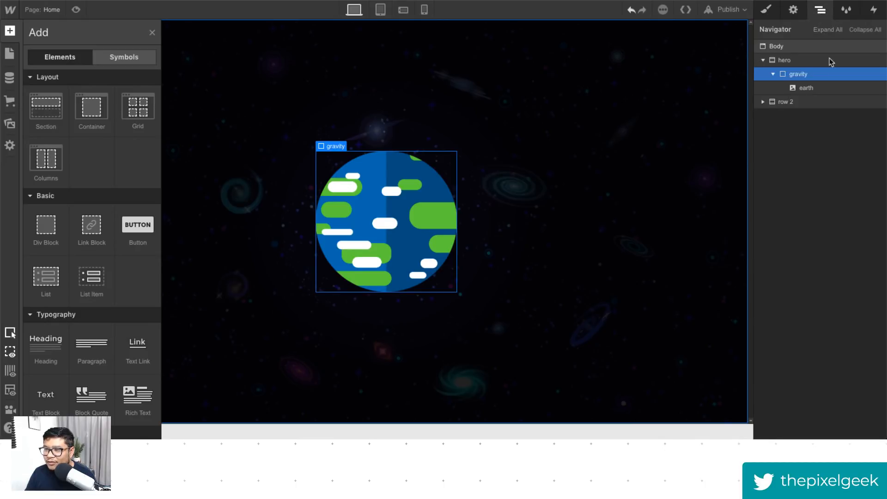
Step: Add a Div Block after the earth image inside the gravity block and give it the new class "ring 1"
click(806, 89)
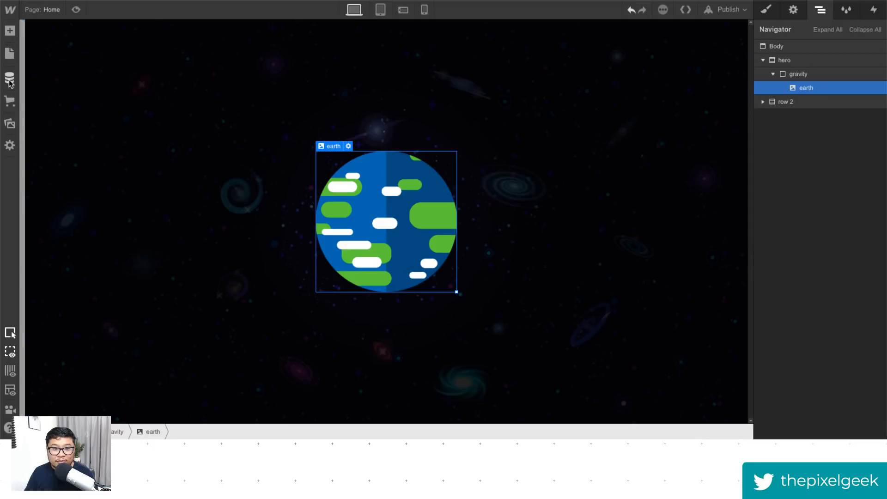
click(10, 31)
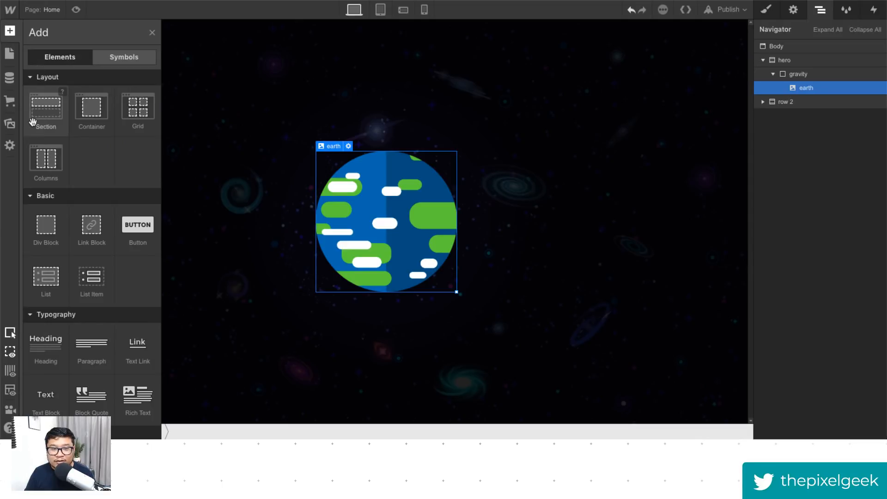
click(43, 231)
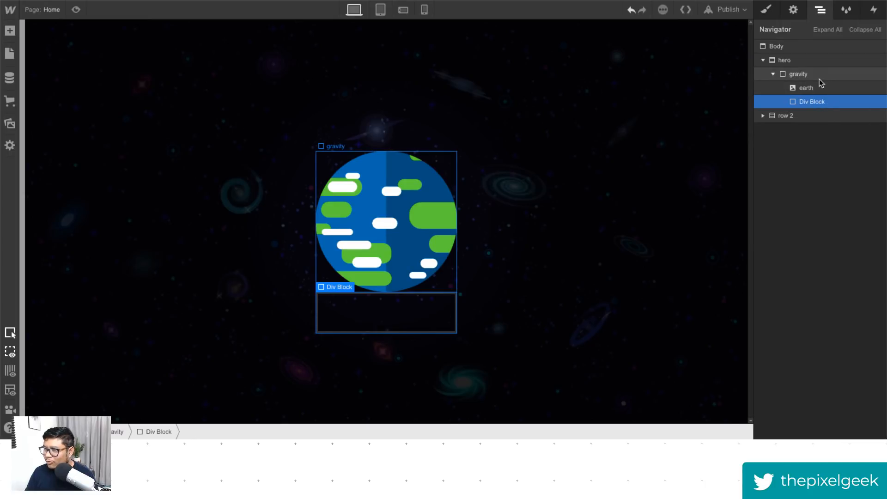
click(766, 9)
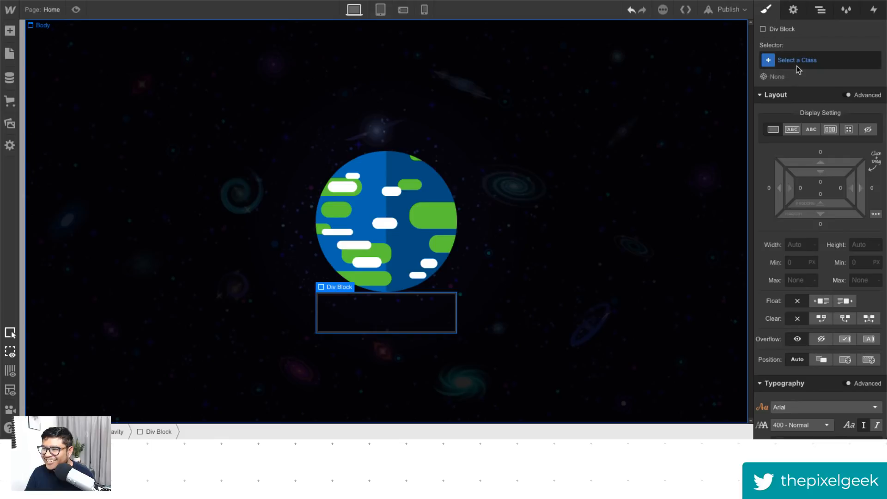
click(796, 63)
text(ring 1)
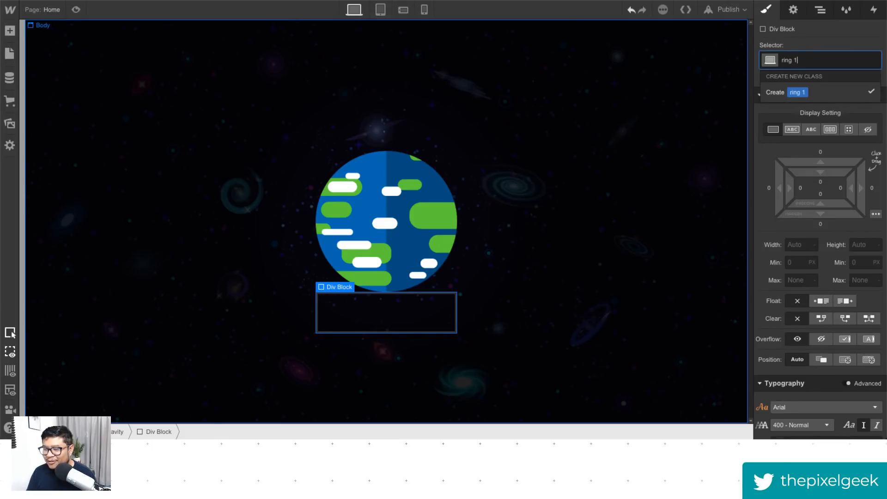
key(Return)
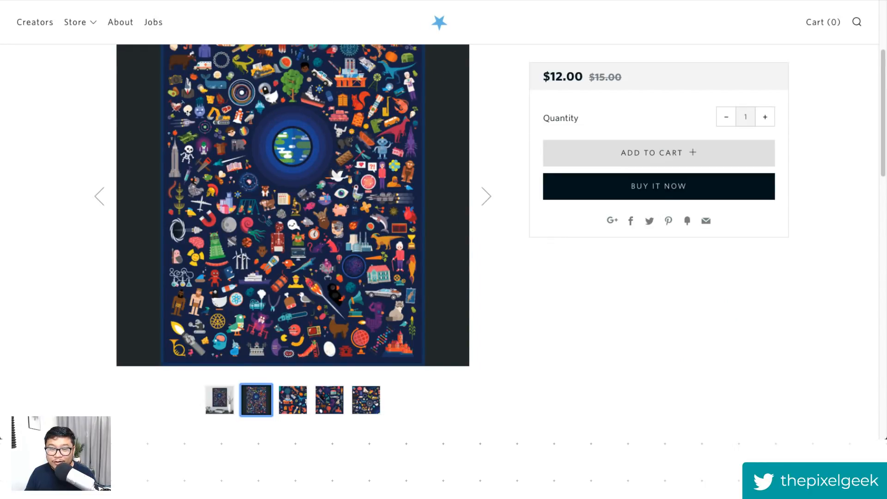
click(869, 2)
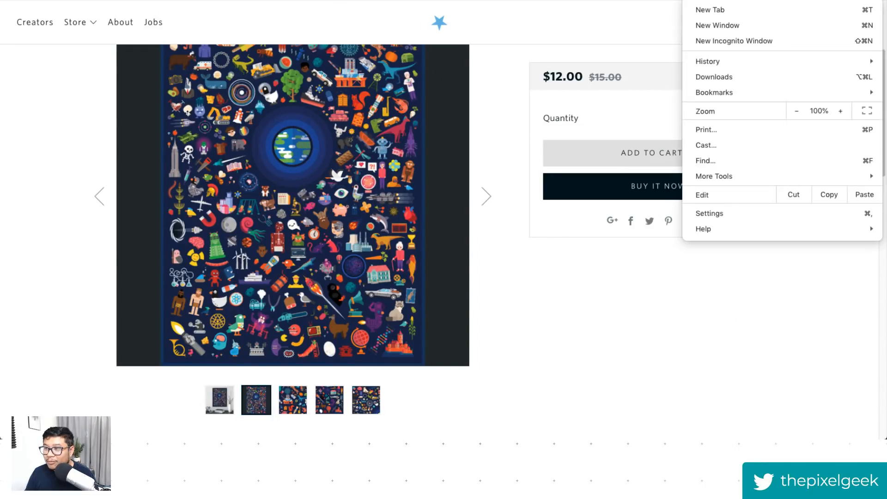
key(Escape)
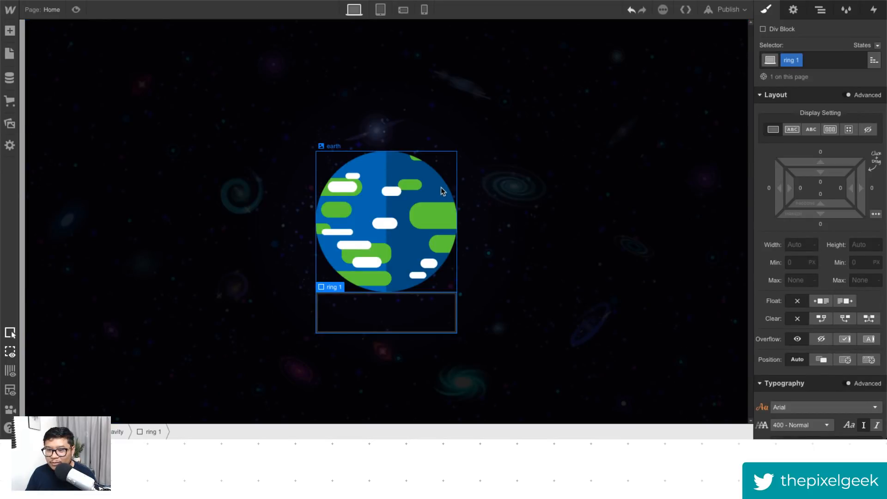
scroll(788, 315, down, 4)
scroll(788, 311, up, 4)
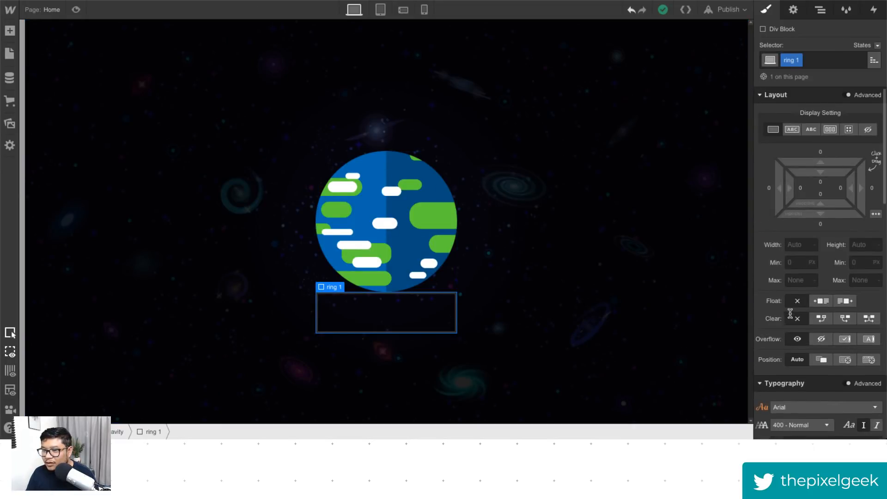
Step: Position ring 1 absolutely so it covers the whole gravity block, and set its border radius to 50%
click(801, 243)
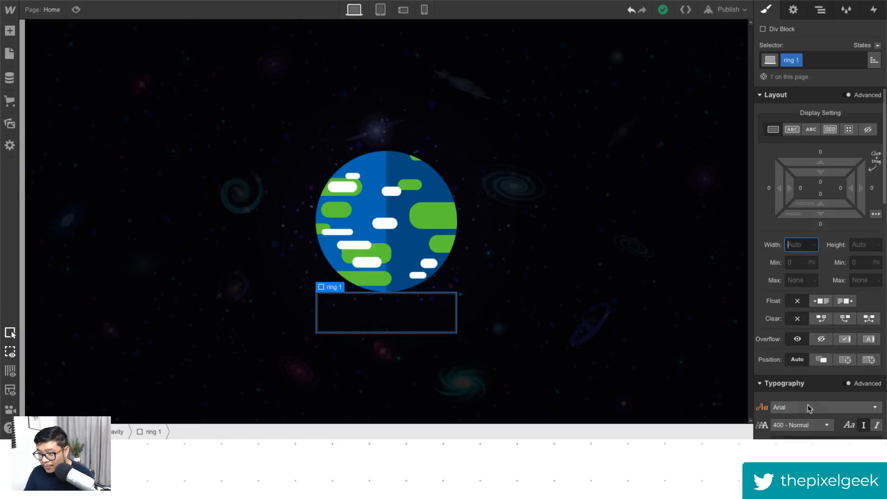
click(846, 359)
click(873, 382)
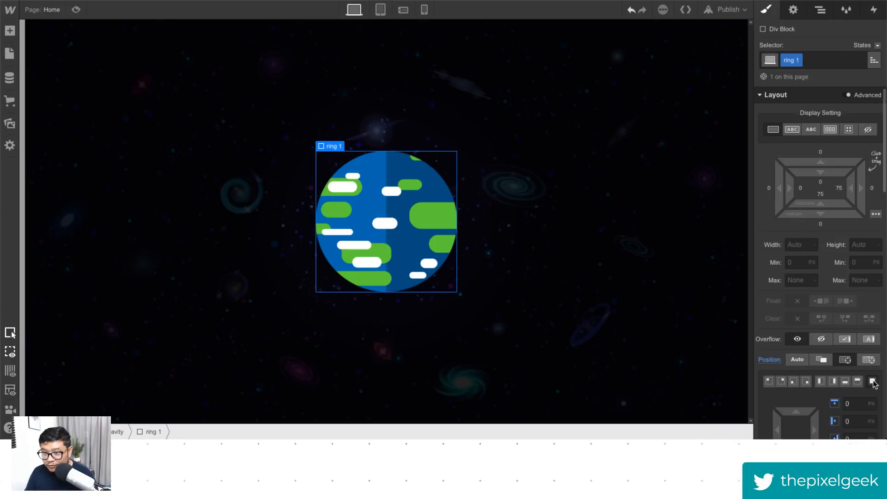
scroll(827, 329, down, 10)
scroll(839, 326, down, 3)
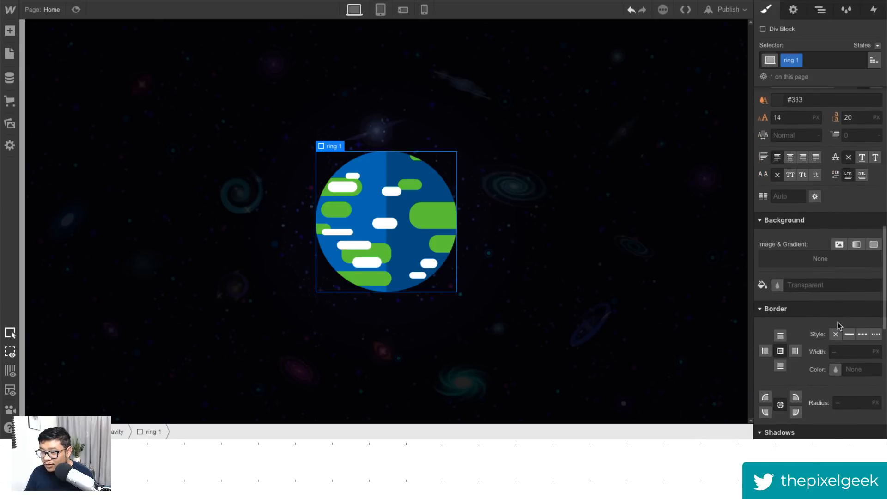
click(845, 403)
text(50)
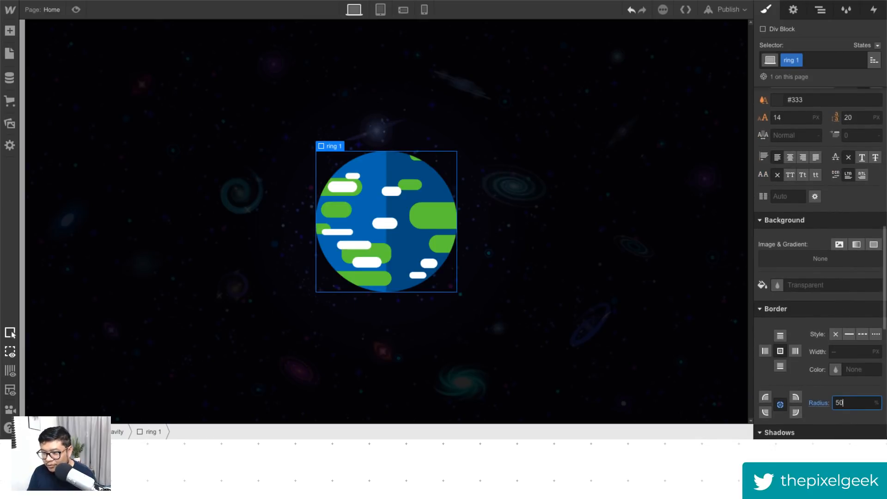
Step: Try the eyedropper for ring 1's background color and add the Webflow Chrome Extension to Chrome
click(777, 285)
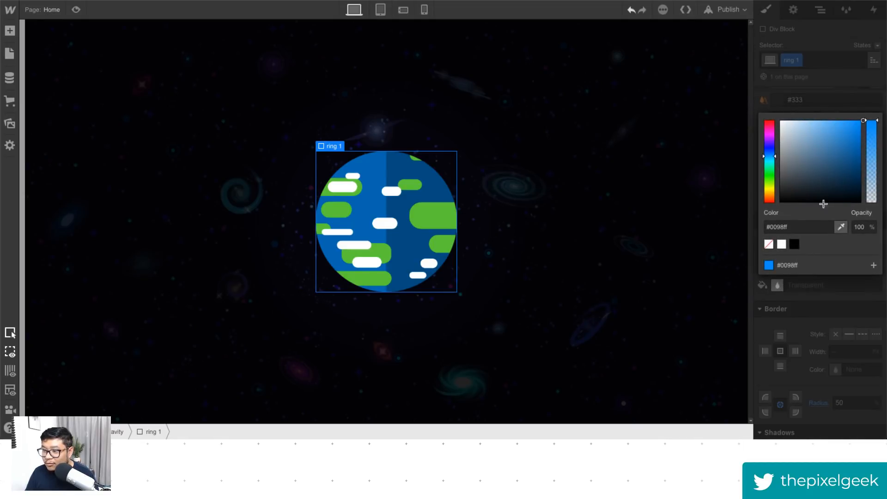
click(841, 227)
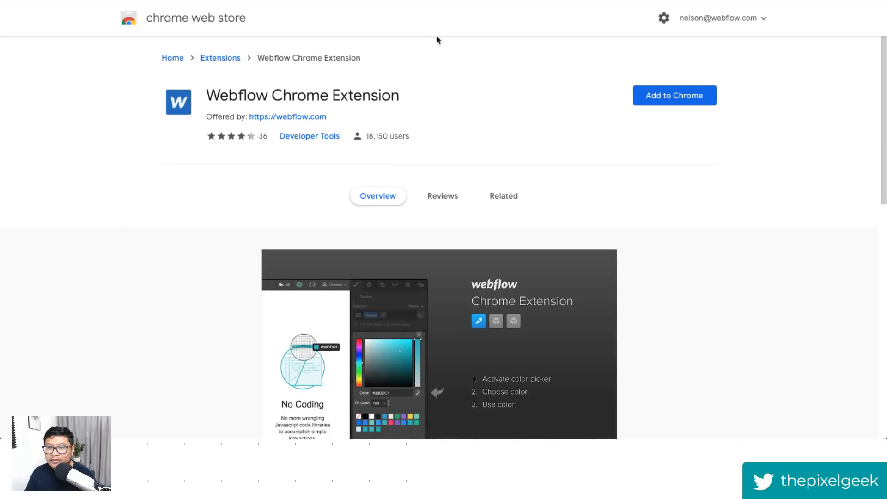
click(656, 97)
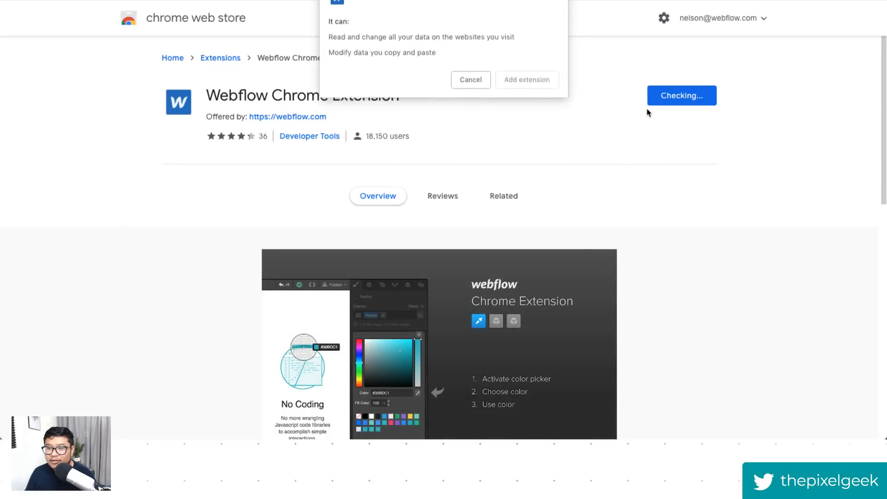
click(521, 97)
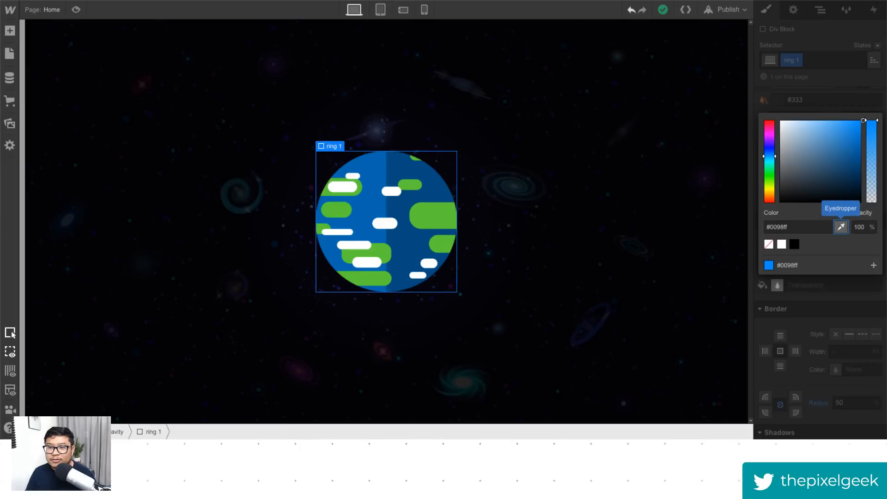
Step: Set ring 1's background color to #005489 by sampling the dark blue half of the earth with the eyedropper
click(841, 227)
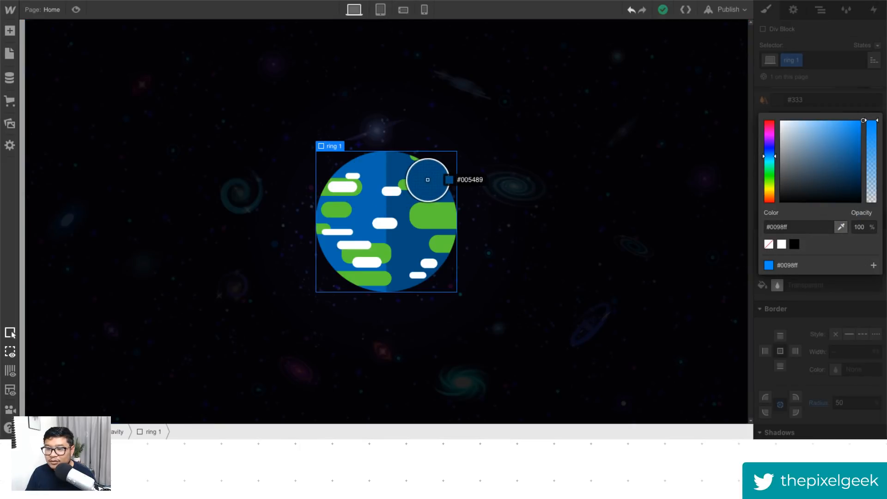
click(426, 179)
click(838, 97)
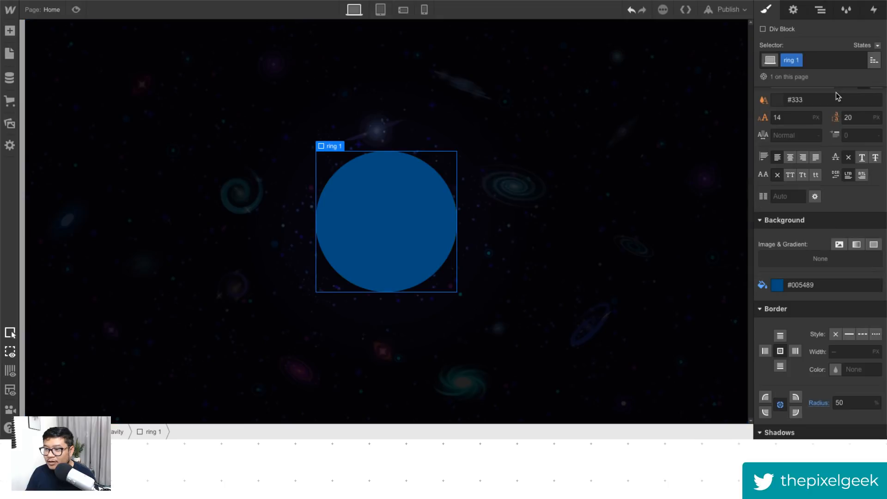
Step: Bring the earth image in front of ring 1 by giving it relative position and a z-index of 10
click(820, 10)
click(802, 87)
click(770, 13)
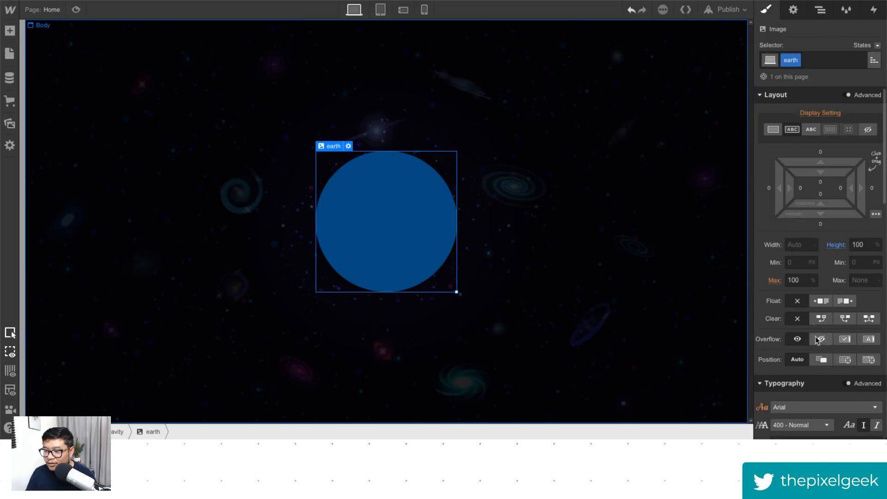
scroll(862, 403, down, 3)
click(860, 337)
text(10)
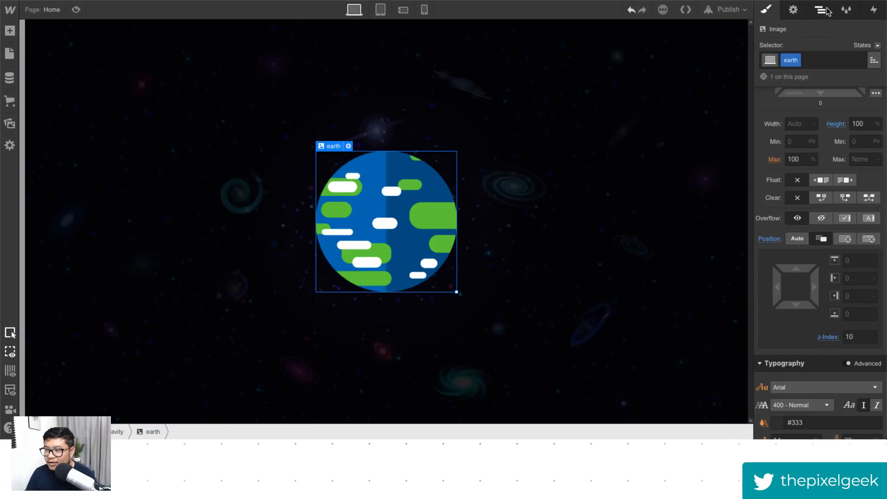
Step: Add a scale transform of 1.15 on X and Y to ring 1
click(821, 10)
click(804, 101)
click(767, 10)
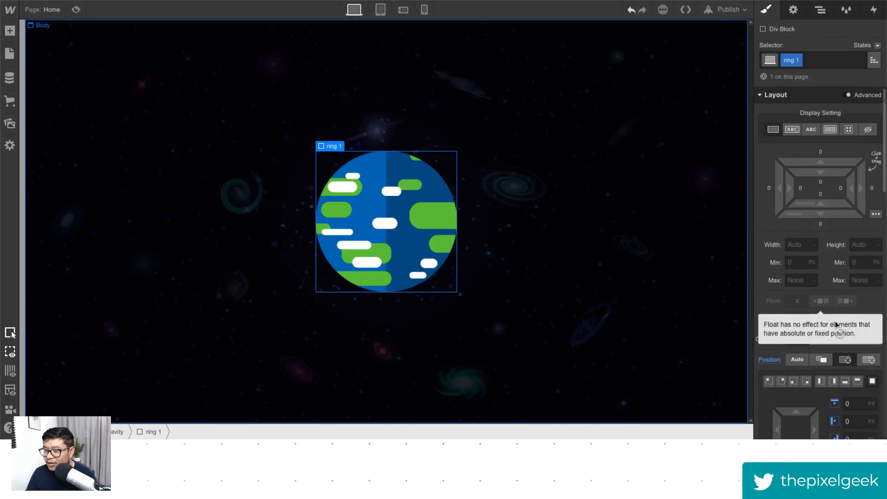
scroll(827, 349, down, 1)
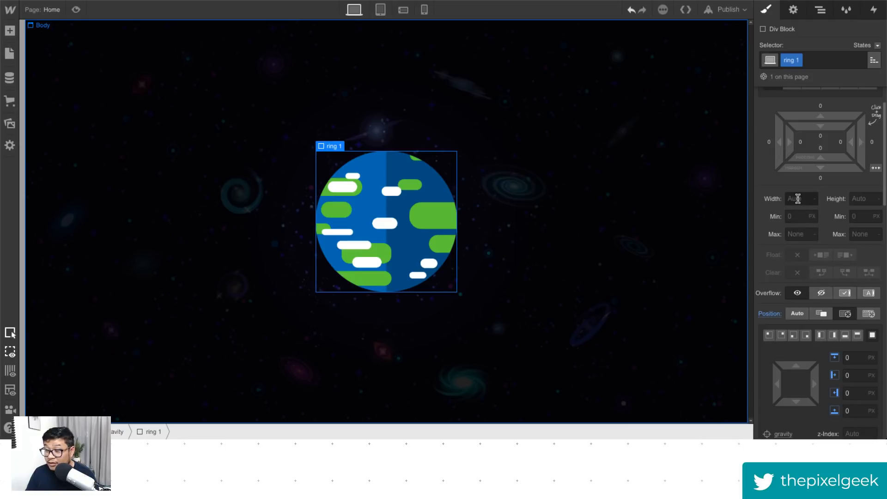
scroll(825, 355, down, 5)
scroll(825, 353, down, 10)
scroll(835, 339, up, 1)
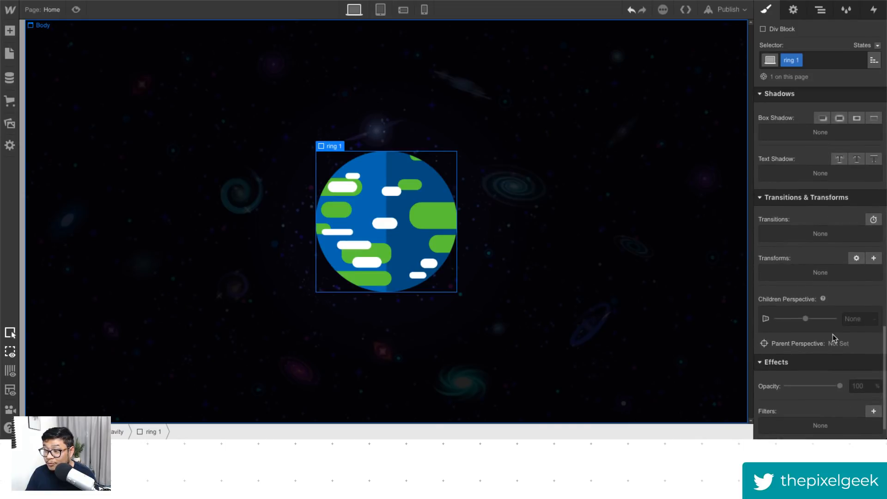
click(875, 260)
click(807, 315)
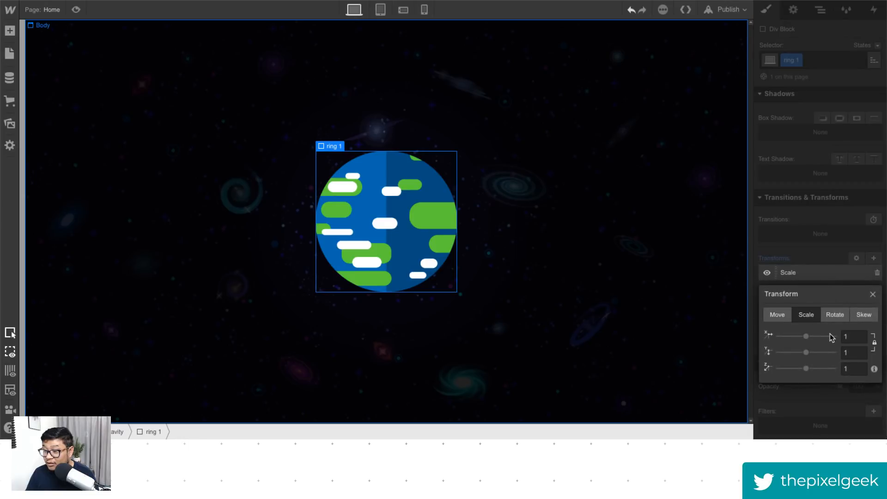
drag(806, 336, 810, 336)
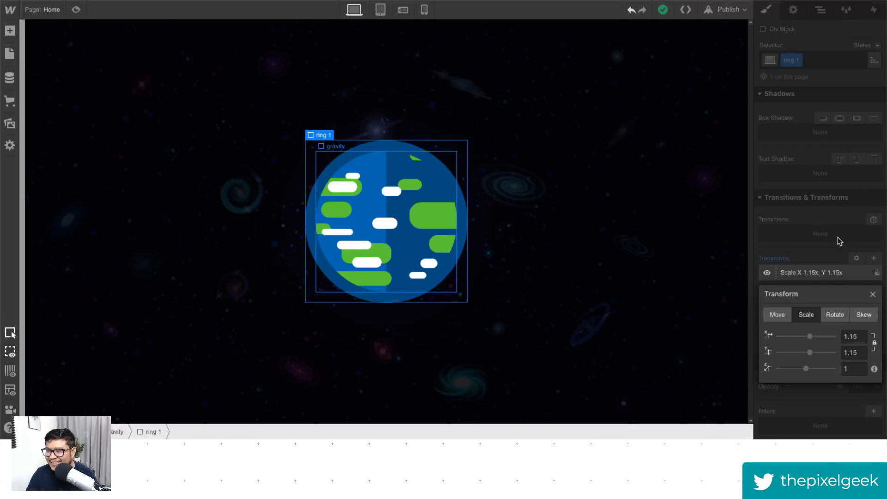
click(802, 252)
Step: Save ring 1's background color as the global swatch "Royal Blue" and lower the background color's opacity to 65%
scroll(820, 266, up, 6)
scroll(819, 267, down, 1)
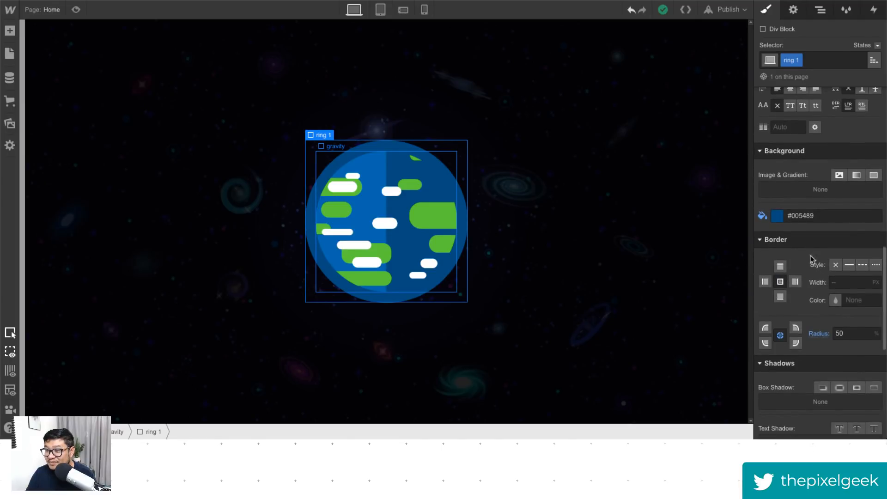
click(777, 217)
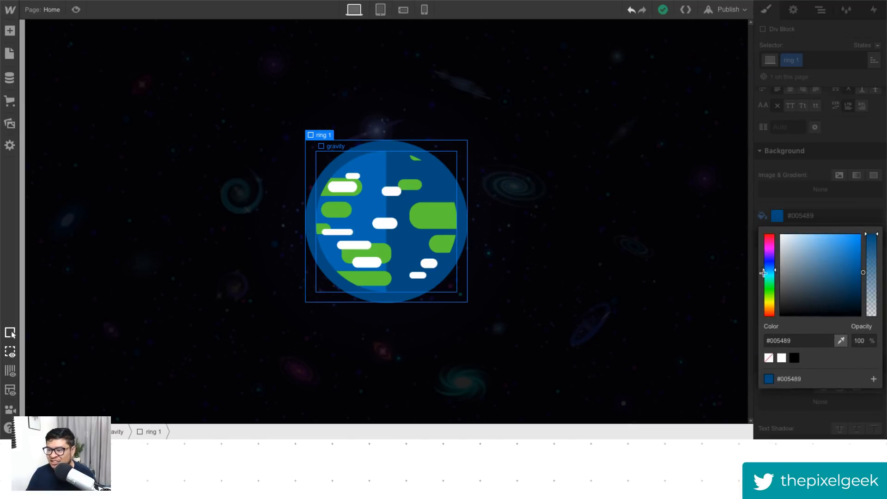
click(873, 379)
text(Royal Blue)
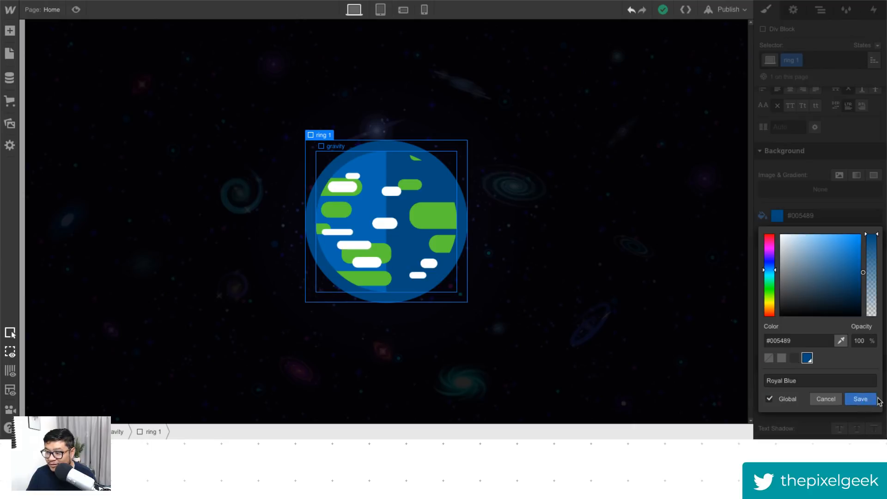
click(862, 398)
drag(870, 247, 870, 262)
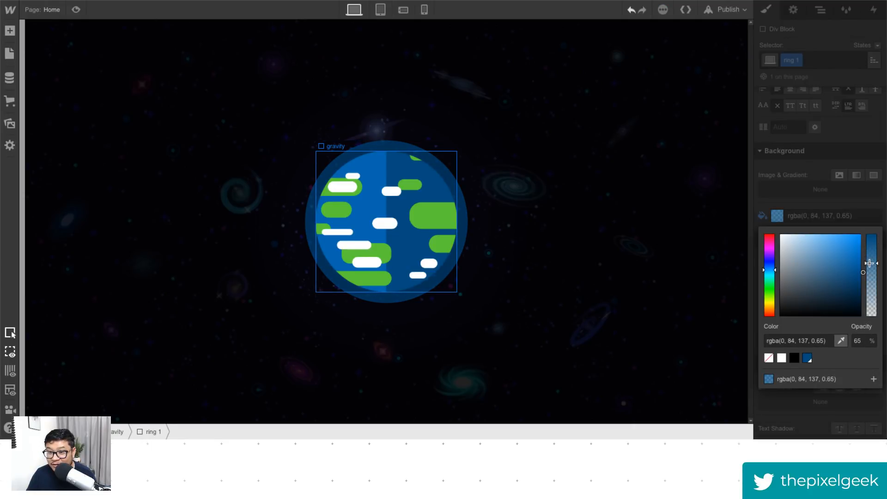
click(862, 199)
Step: Copy ring 1 and paste two duplicates of it into the gravity block
click(820, 12)
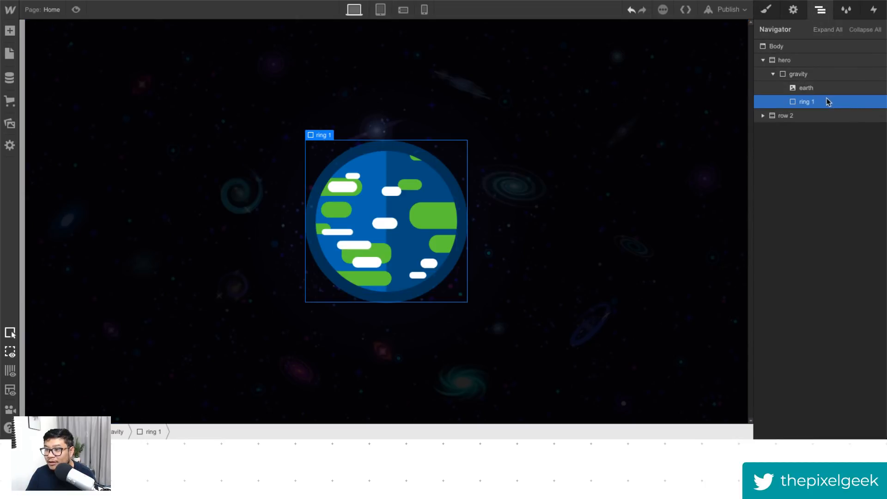
key(ctrl+c)
click(806, 74)
key(ctrl+v)
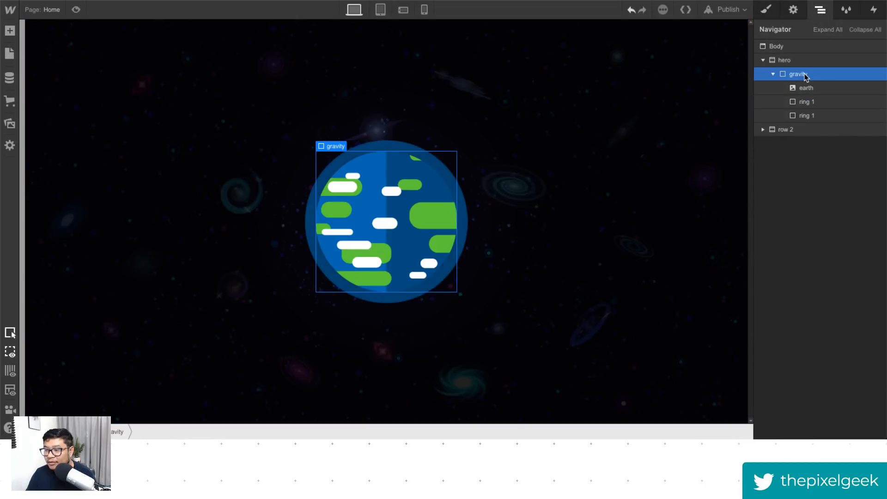
key(ctrl+v)
Step: Duplicate the class of the first pasted ring and rename the new class "ring 2"
click(810, 115)
click(767, 10)
click(798, 60)
click(804, 92)
key(Return)
double_click(807, 60)
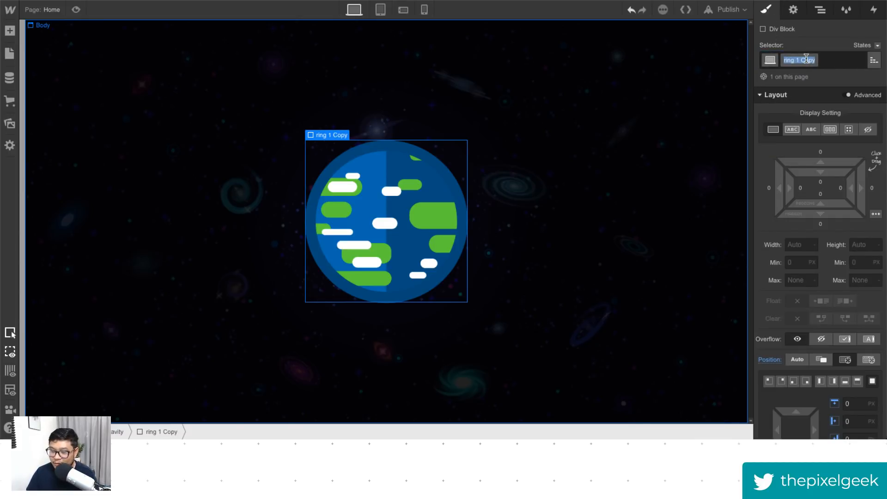
text(ring 2)
key(Return)
Step: Set ring 2's scale transform to 1.35 on X and Y
scroll(817, 360, down, 5)
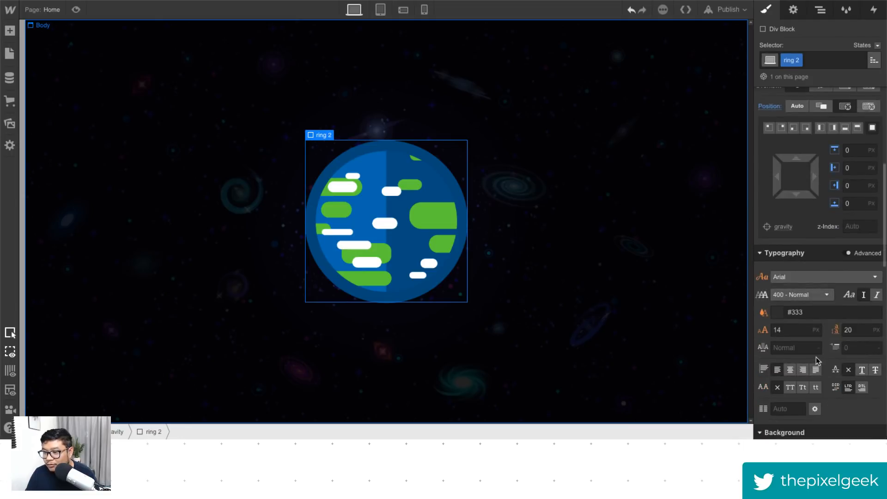
scroll(817, 360, down, 3)
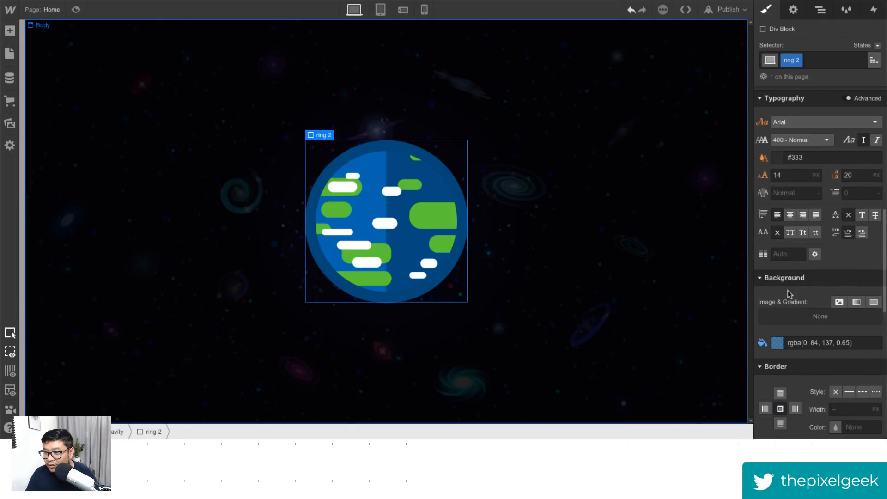
click(777, 343)
click(861, 358)
scroll(836, 388, down, 8)
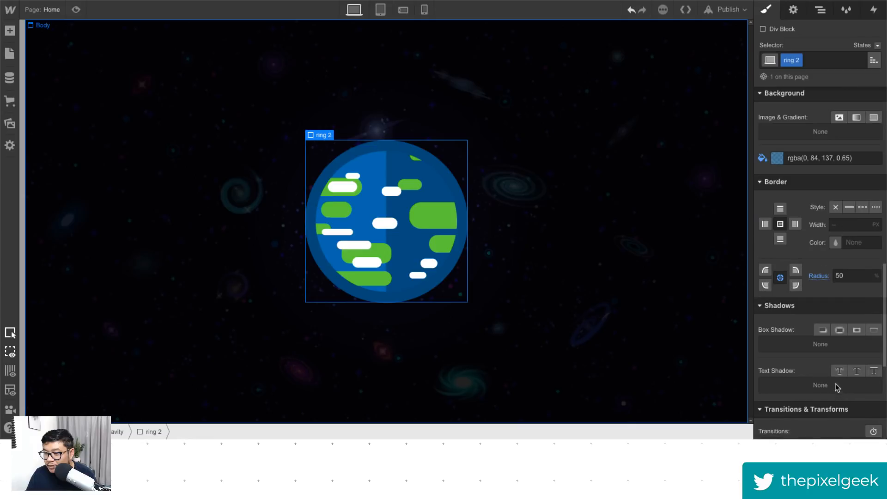
scroll(826, 344, down, 5)
scroll(826, 344, down, 5)
click(816, 244)
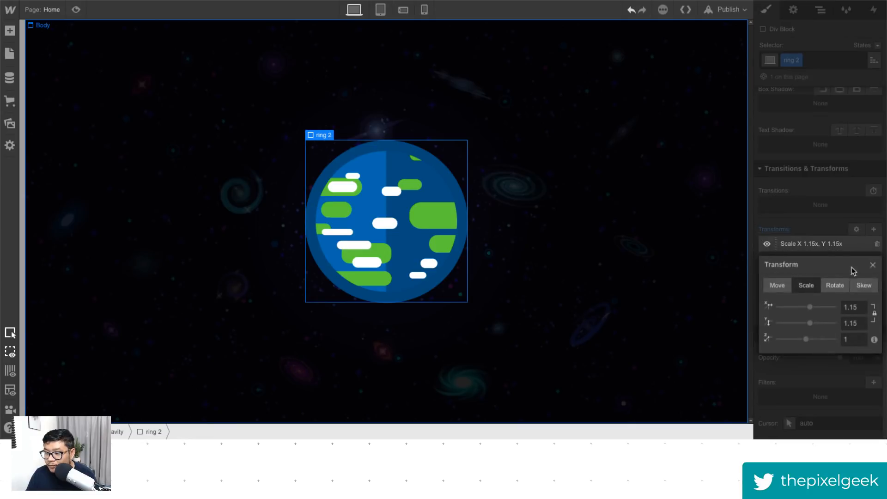
click(859, 316)
key(BackSpace)
text(2)
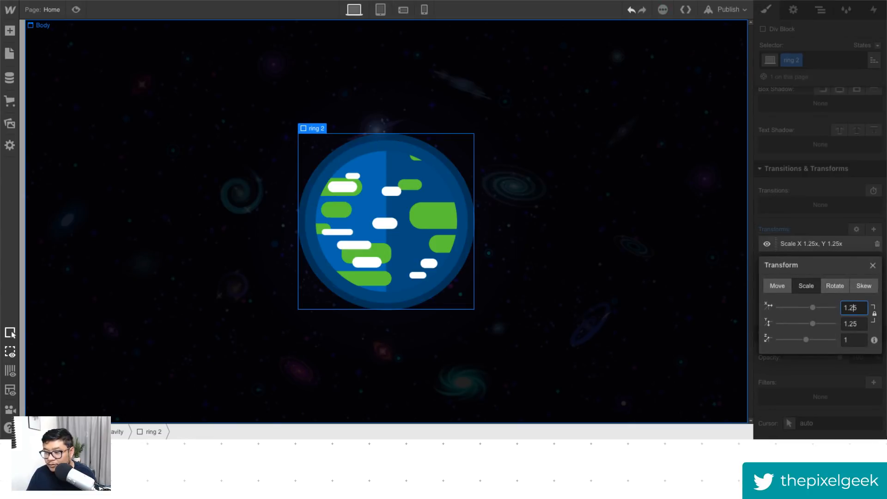
key(BackSpace)
text(3)
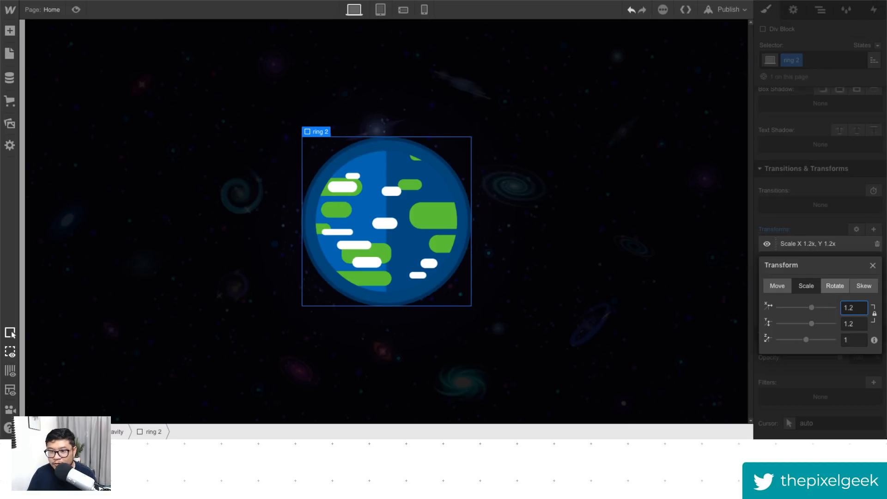
text(4)
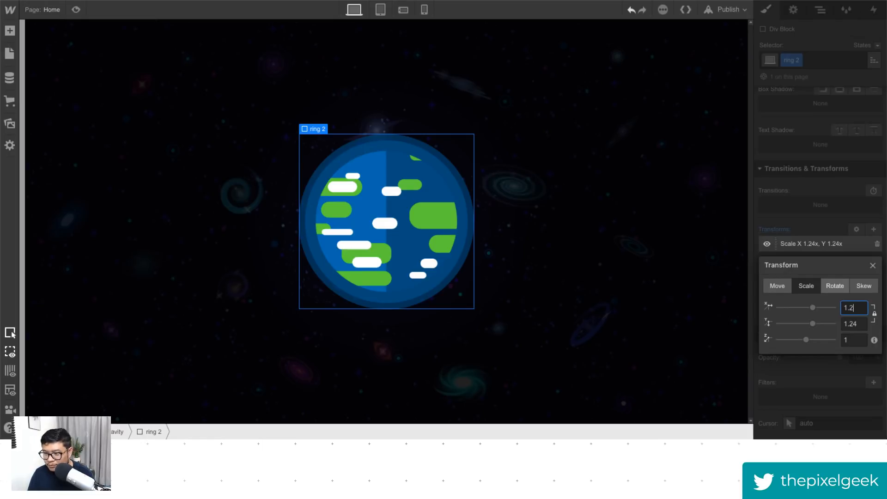
text(35)
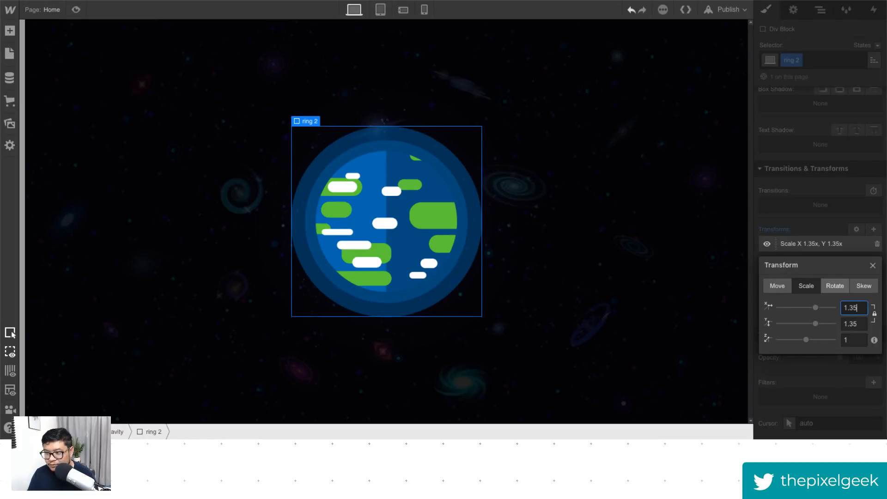
click(809, 203)
Step: Lower the opacity of ring 2's background color to 47%
scroll(827, 221, up, 4)
scroll(832, 199, up, 1)
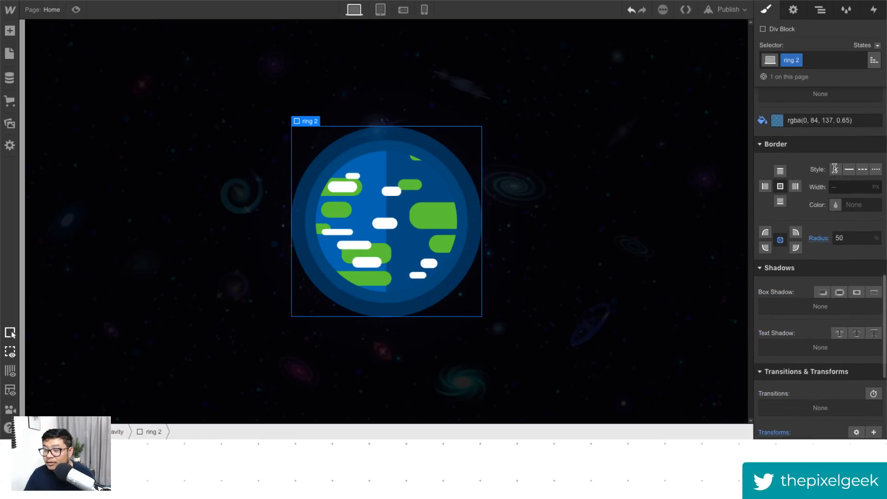
click(778, 121)
drag(872, 170, 872, 182)
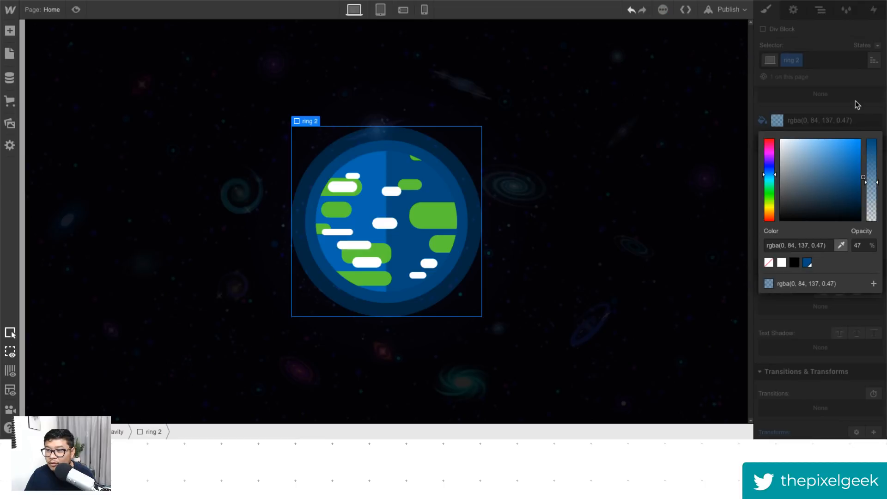
Step: Duplicate the class of the last pasted ring and name the new class "ring 3"
click(822, 10)
click(808, 130)
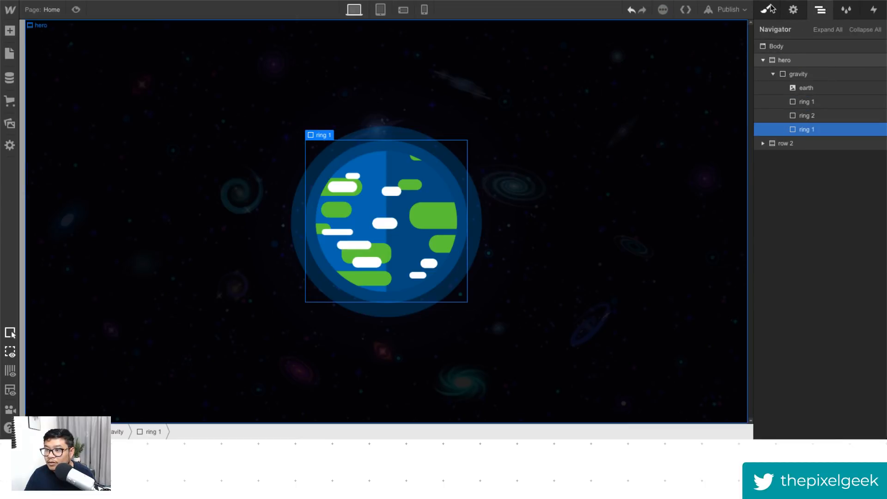
click(766, 9)
click(799, 60)
click(800, 89)
text(ring 3)
key(Return)
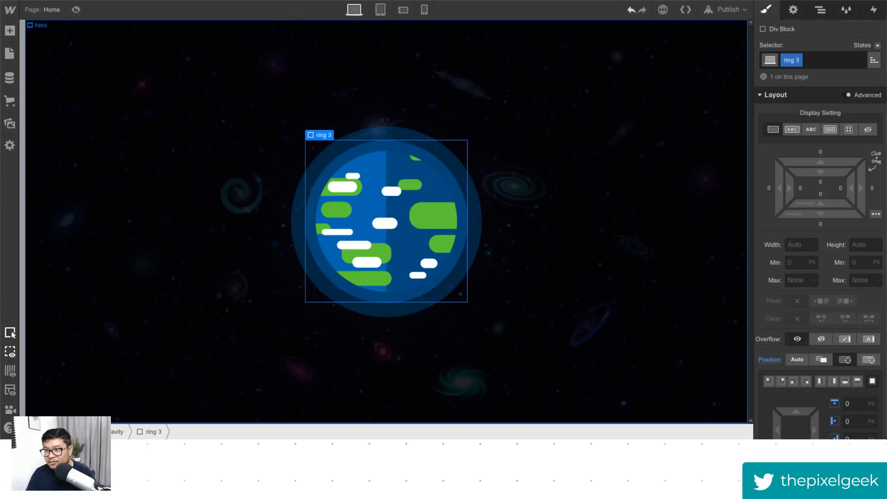
Step: Set ring 3's scale transform to 1.55 on X and Y
scroll(808, 296, down, 5)
scroll(809, 306, down, 1)
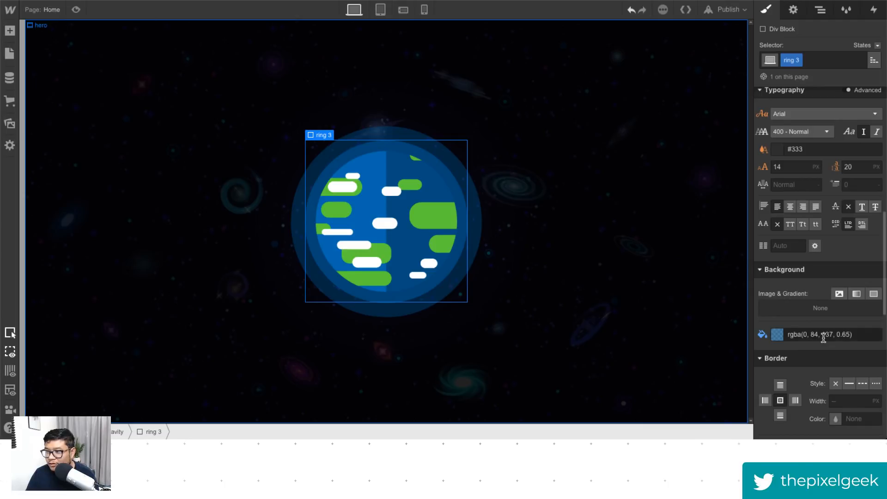
scroll(820, 343, down, 5)
scroll(828, 341, down, 10)
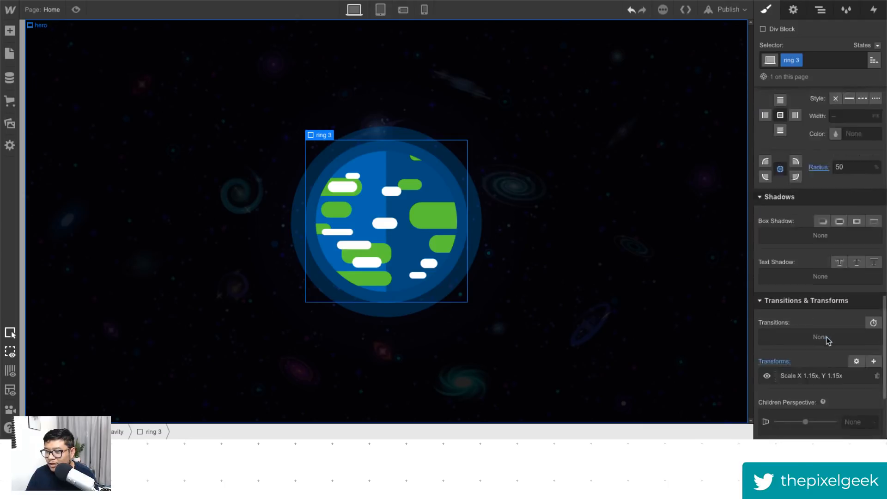
click(818, 314)
click(853, 378)
double_click(853, 378)
click(856, 378)
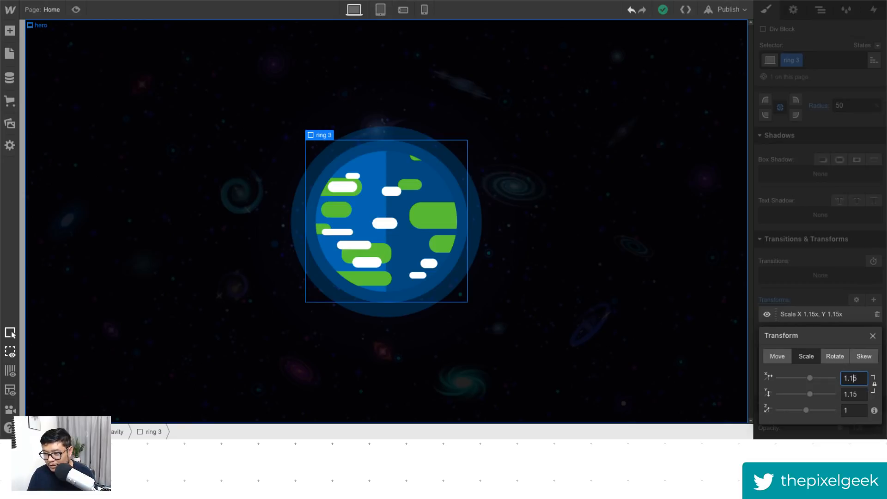
key(Return)
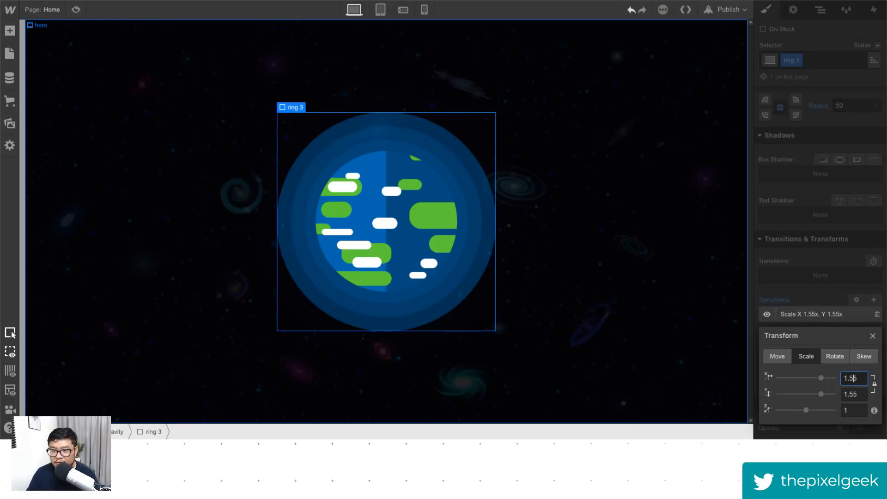
click(837, 295)
Step: Lower the opacity of ring 3's background color to 17%
scroll(832, 295, up, 5)
click(778, 225)
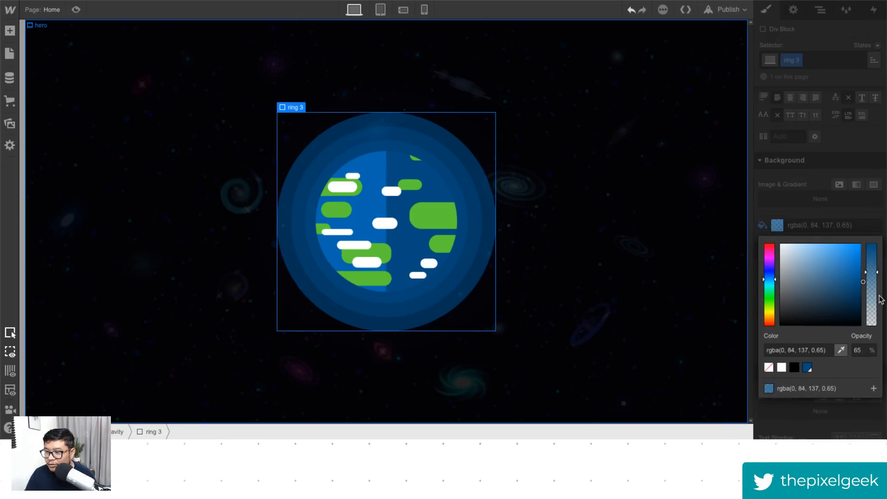
drag(871, 277, 874, 312)
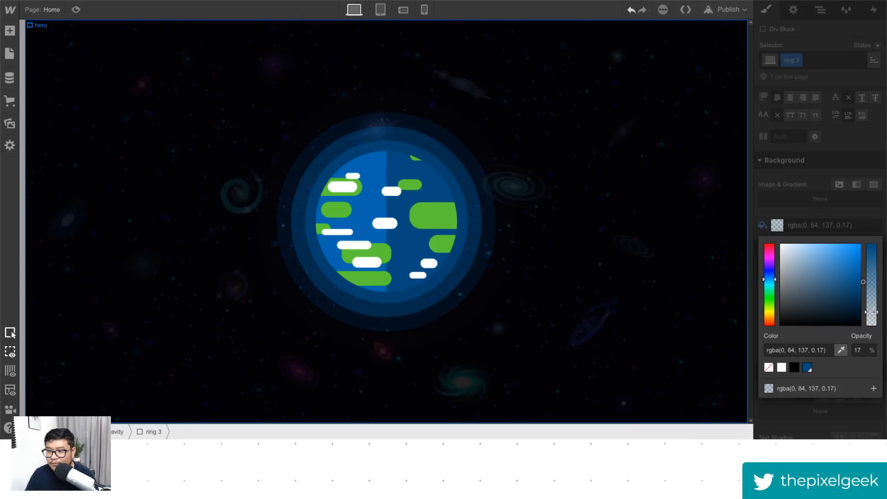
click(858, 210)
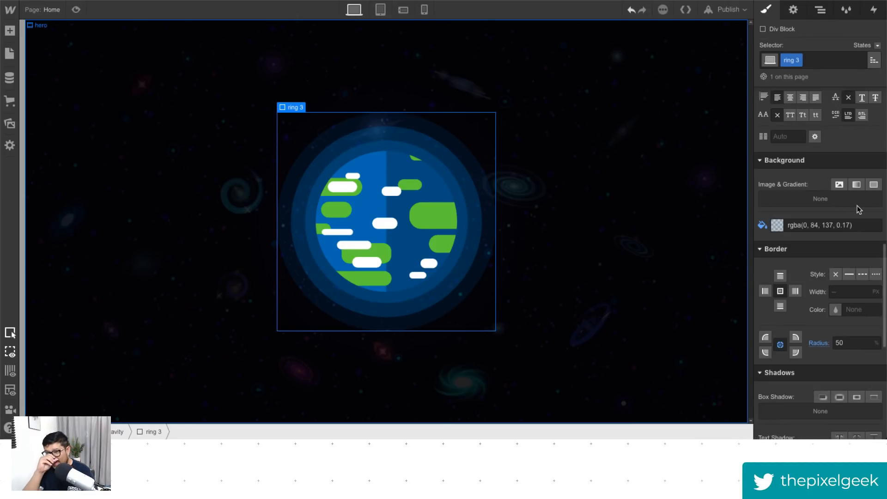
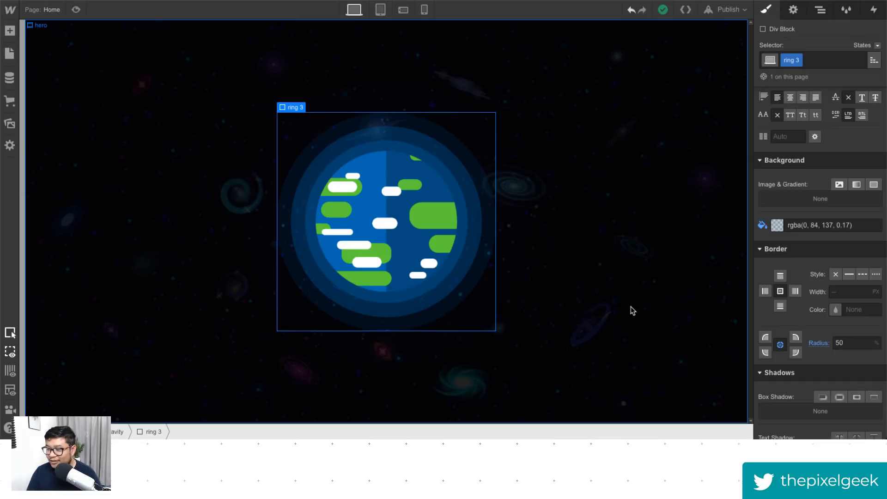
Step: Switch to the Kurzgesagt site and look over the upper part of the open project page
click(676, 318)
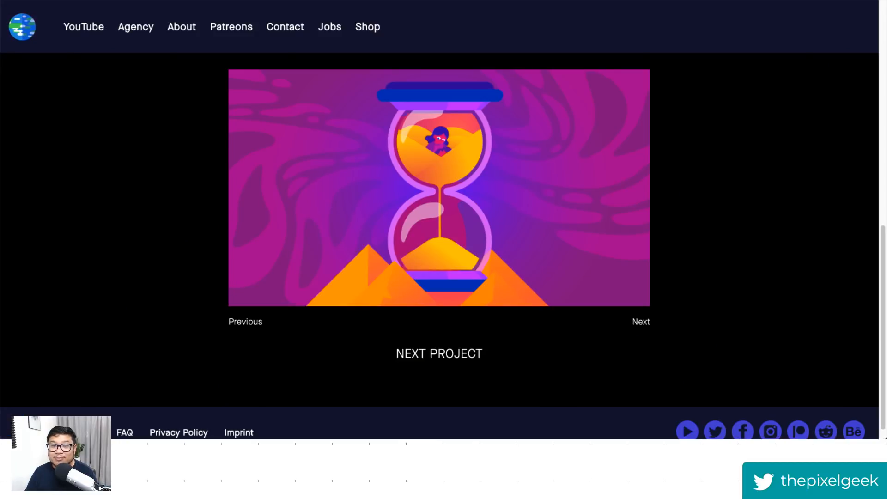
scroll(319, 194, up, 6)
scroll(317, 216, up, 4)
right_click(356, 221)
click(363, 228)
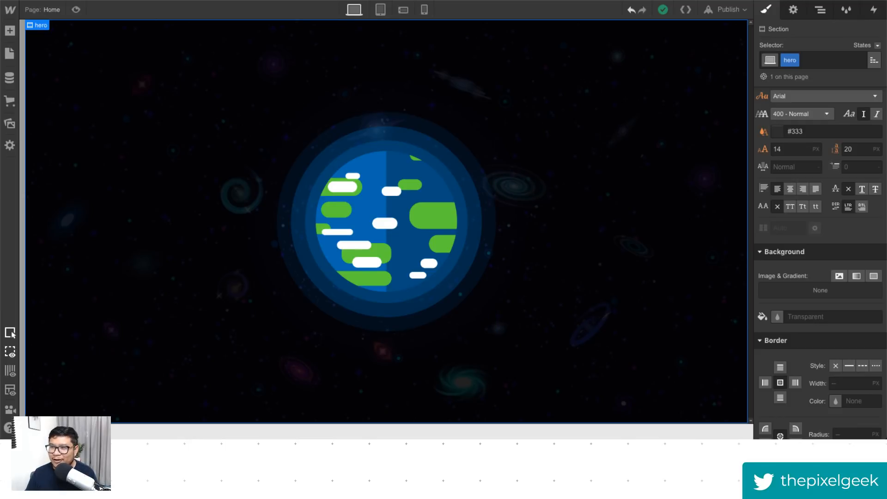
Step: Add a scale transform to the hero section and collapse the gravity element's children
click(820, 11)
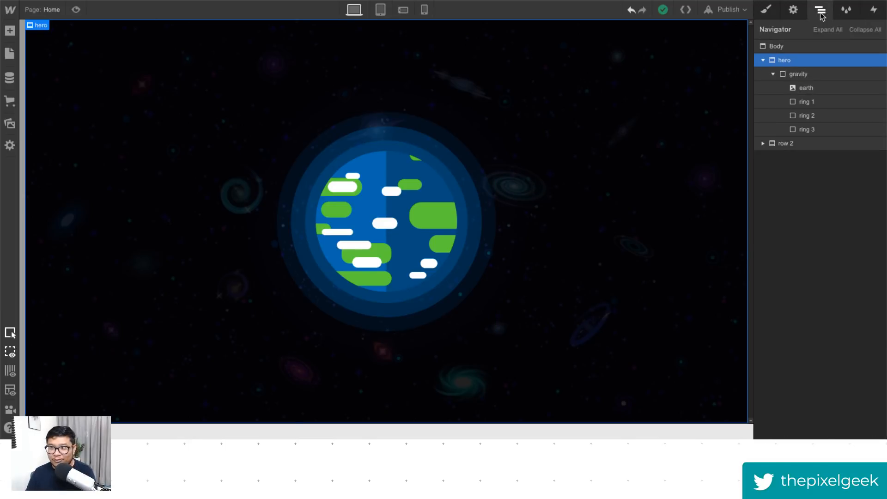
click(773, 75)
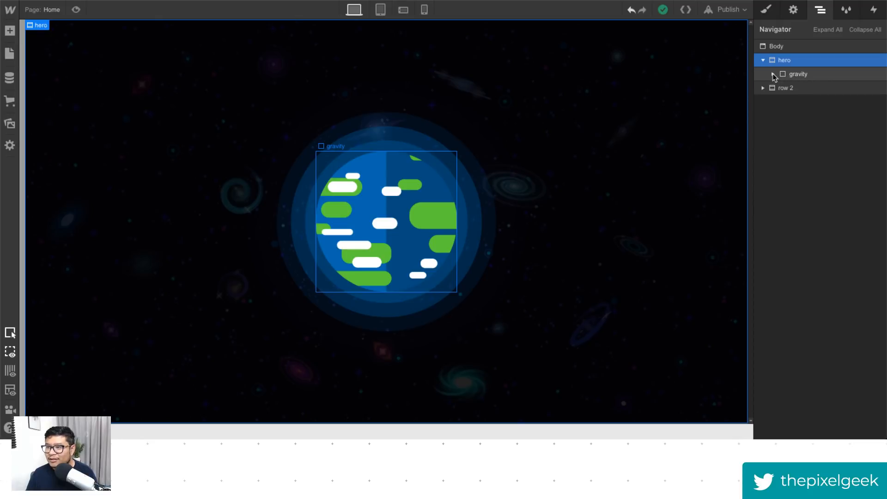
click(791, 75)
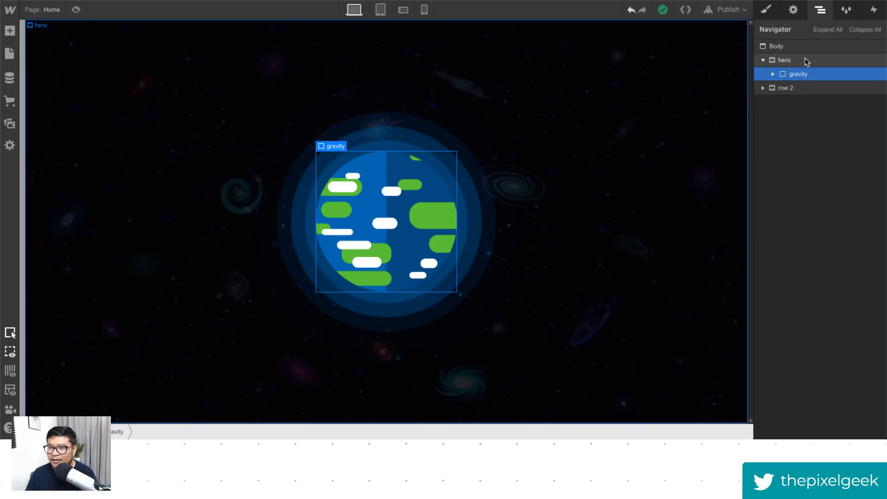
click(805, 62)
click(802, 73)
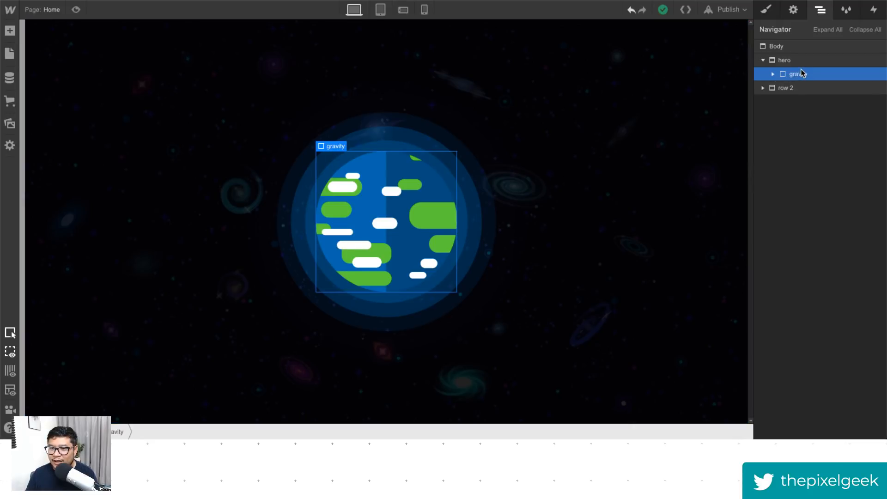
click(800, 60)
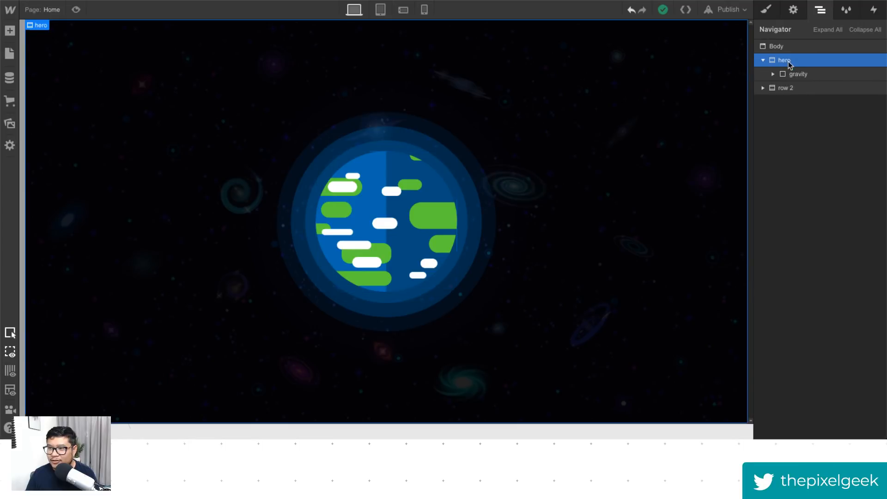
click(766, 9)
scroll(816, 330, down, 10)
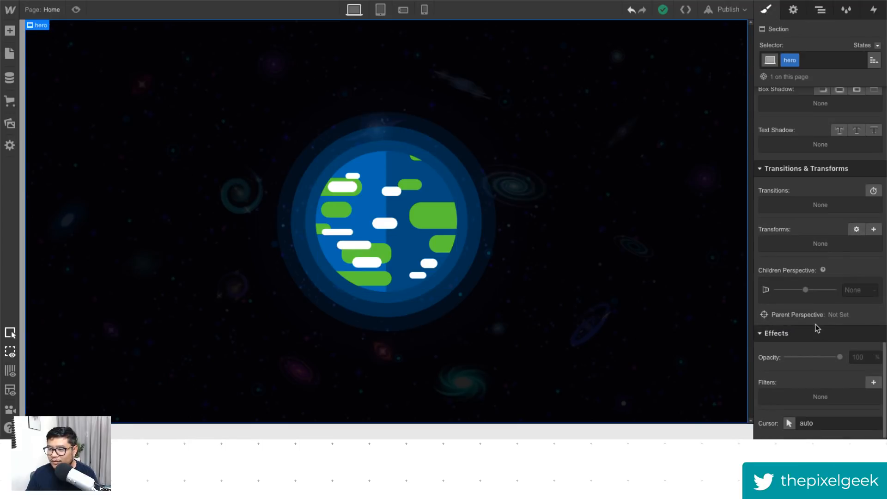
click(874, 229)
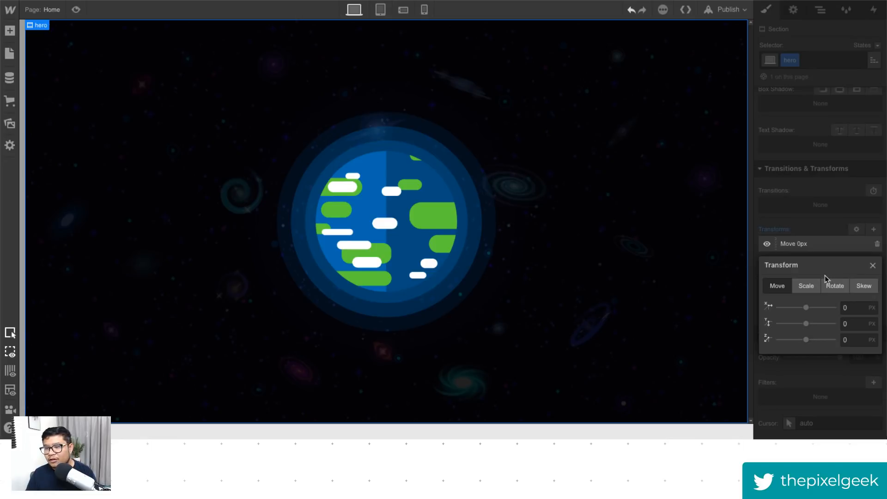
mouse_move(807, 307)
mouse_down()
mouse_move(845, 306)
mouse_move(817, 311)
mouse_up()
click(807, 286)
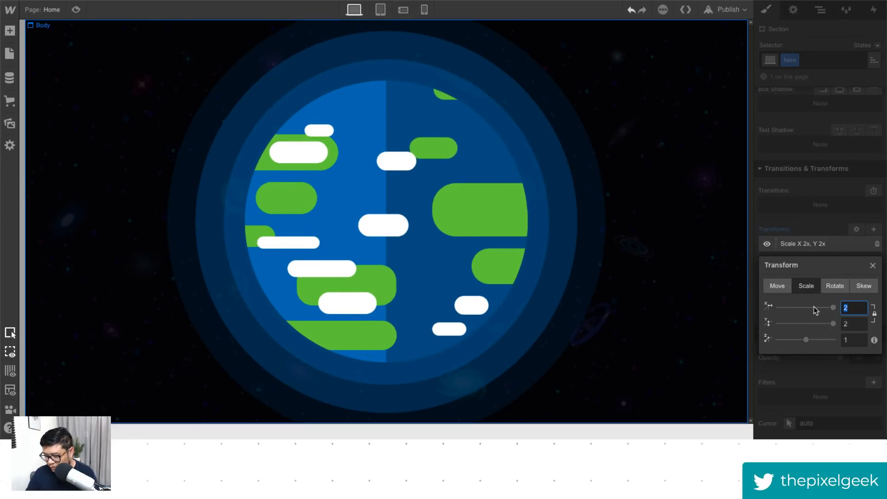
Step: Try a hero scale of 20 on X and Y, and step it down to 8.2
text(20)
key(Down)
key(Down)
key(Down)
key(Down)
key(Down)
key(Down)
key(Down)
key(Down)
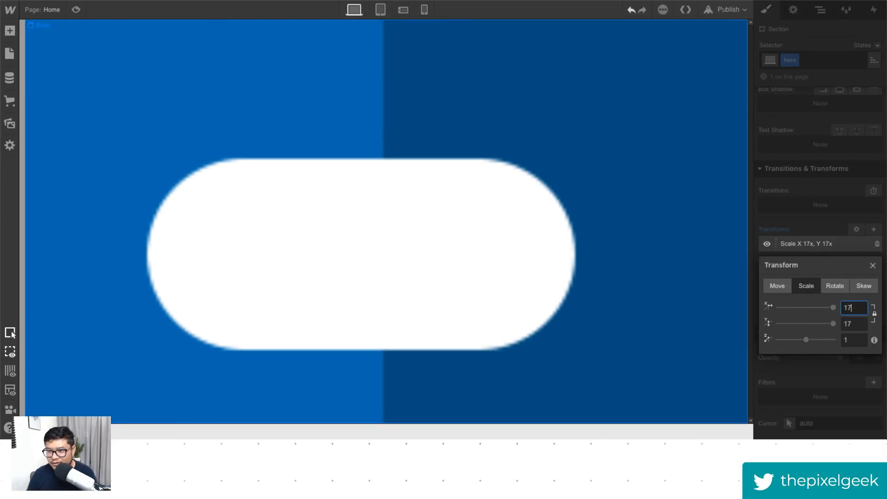
key(Down)
key(Down)
key(Down)
key(Down)
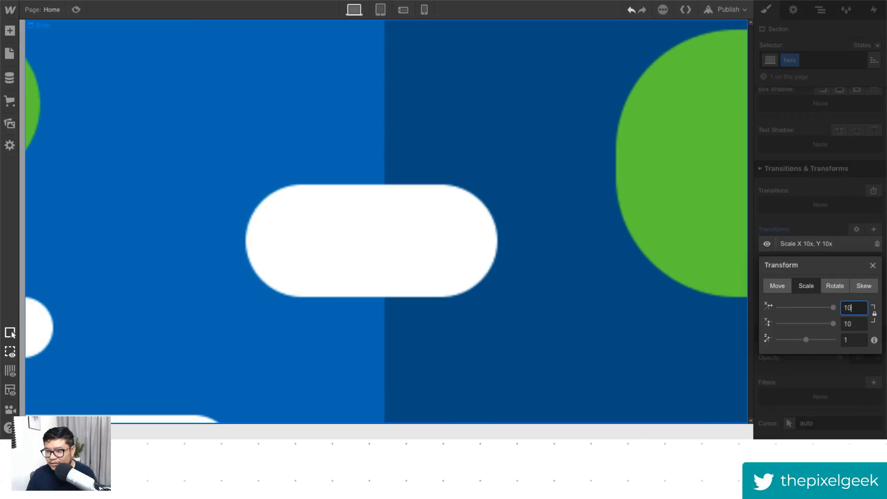
key(alt+Up)
key(alt+Up)
key(alt+Up)
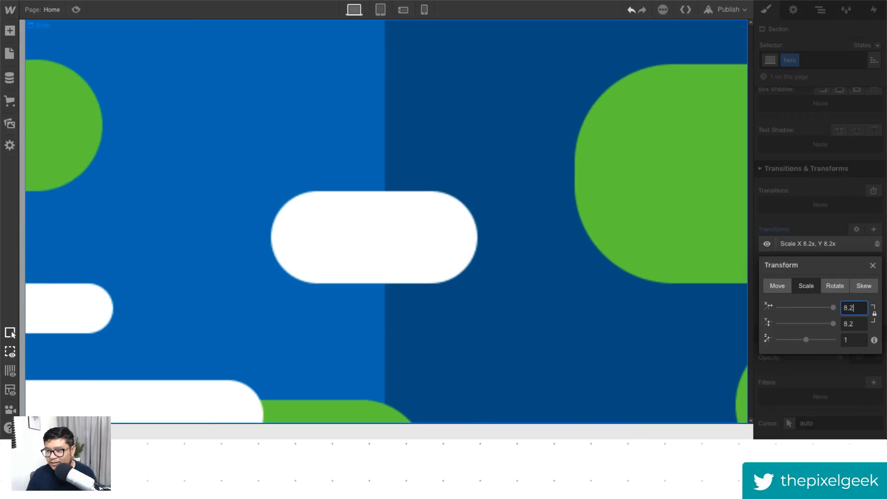
Step: Set the hero scale to 10 and step it down to 0 and back to 1
text(10)
key(Return)
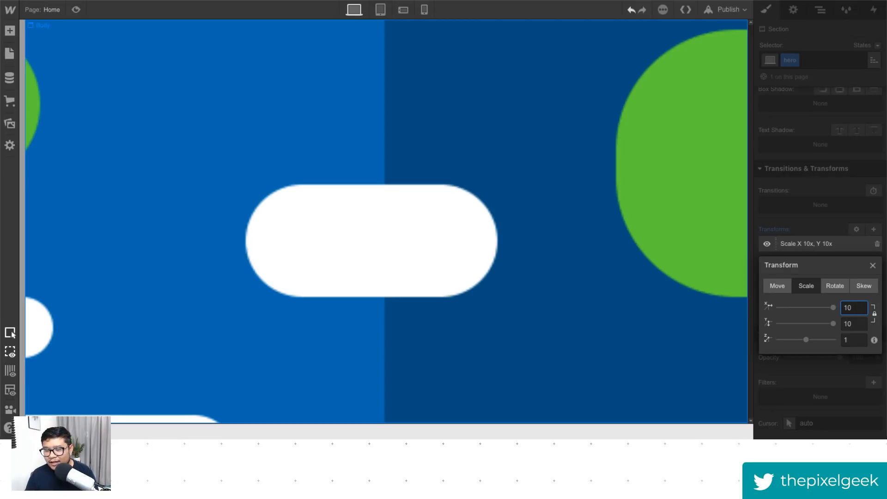
key(Down)
key(Down)
key(Down)
key(Down)
key(Down)
key(Down)
key(Down)
key(Down)
key(Down)
key(Down)
key(Down)
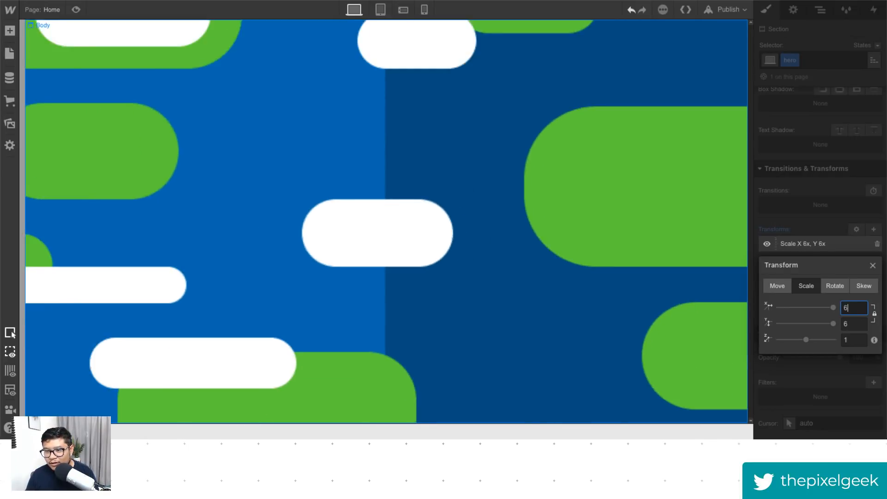
key(Up)
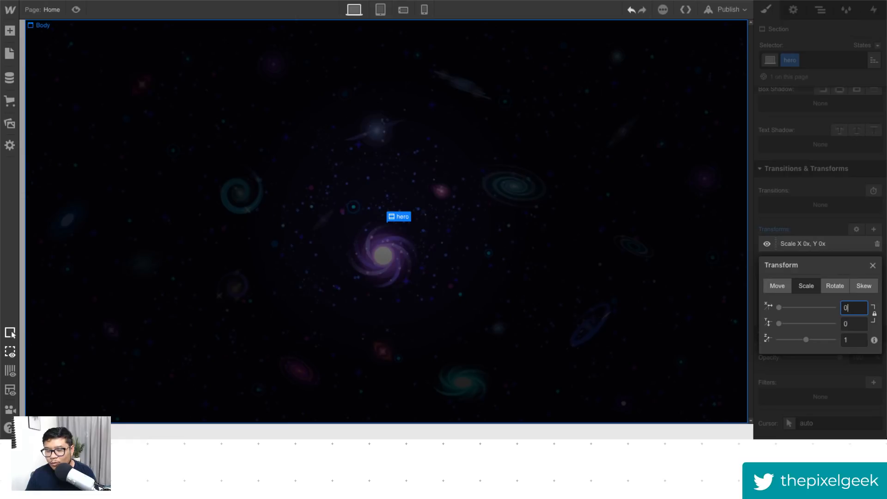
key(Up)
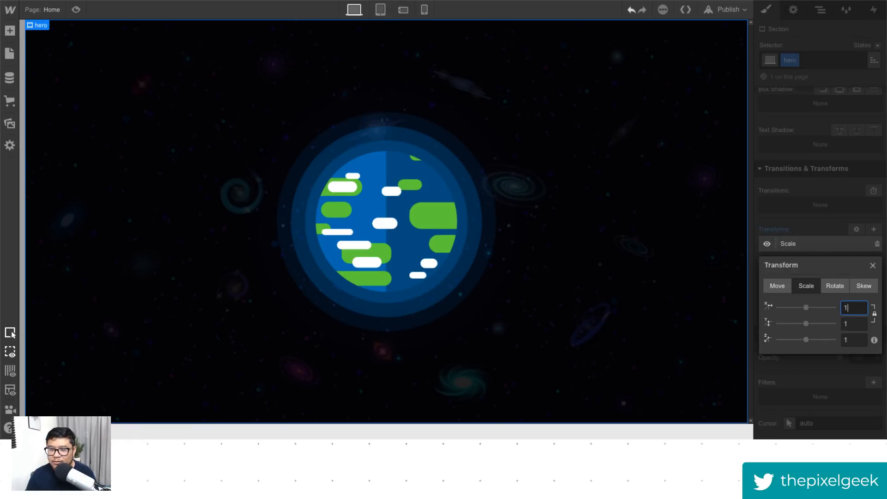
Step: Try a hero scale of 0.1 and raise it in 0.1 increments back to 1
key(BackSpace)
text(0.1)
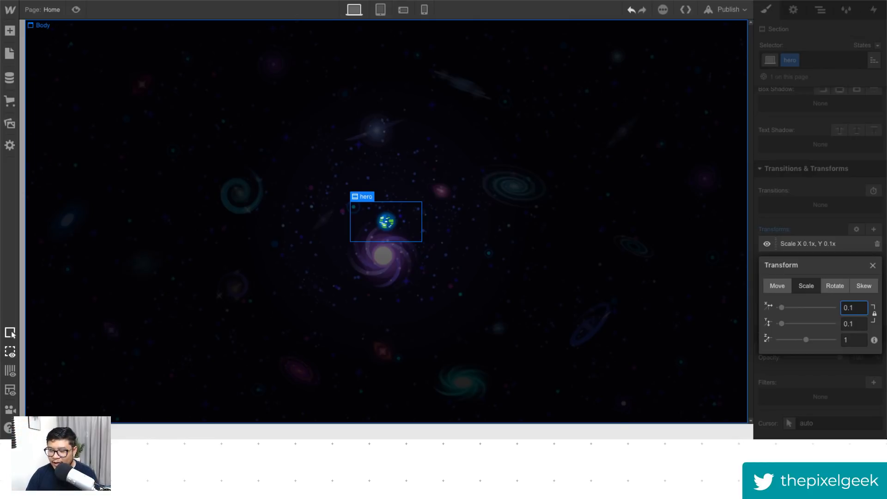
key(Up)
key(Up)
key(Up)
key(Up)
key(Up)
key(Up)
key(Up)
key(Up)
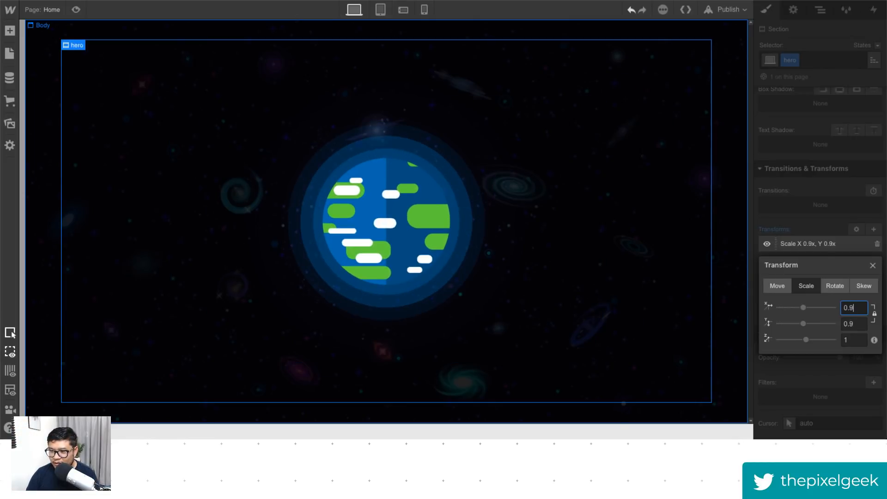
key(Up)
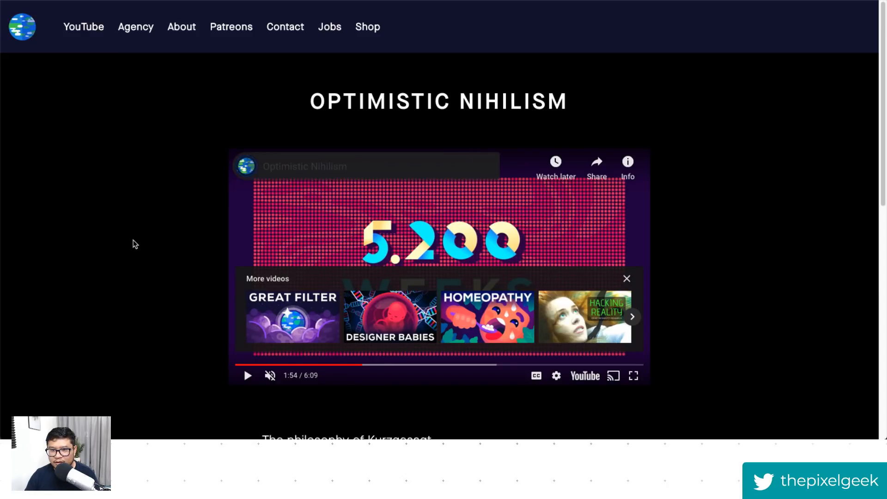
Step: Examine the earth artwork on the In a Nutshell Poster page and the shop's Kurzgesagt collection page
mouse_move(247, 165)
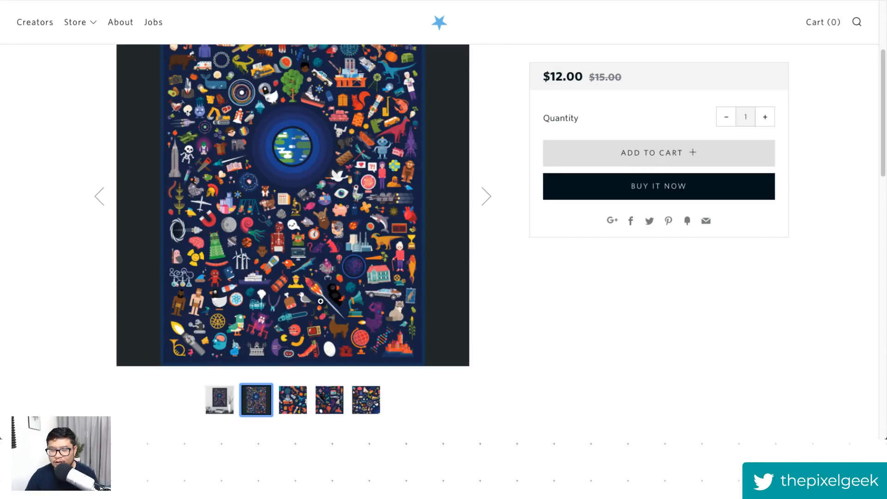
scroll(58, 90, up, 3)
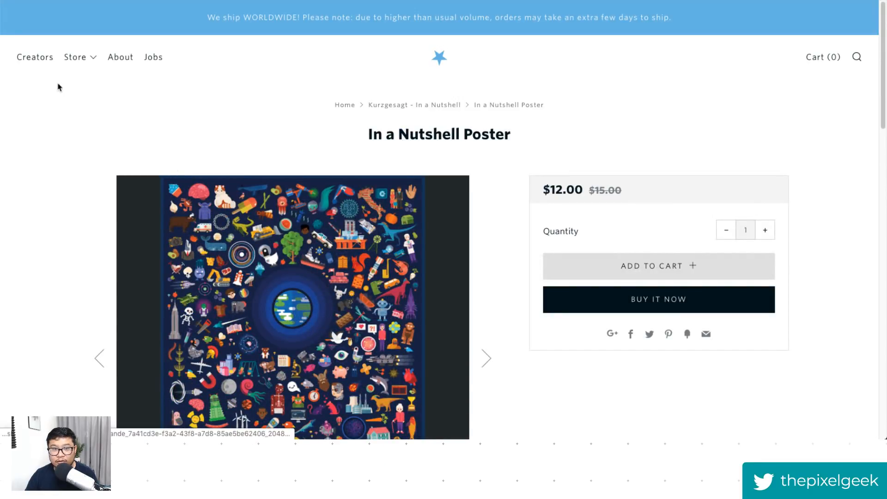
click(462, 254)
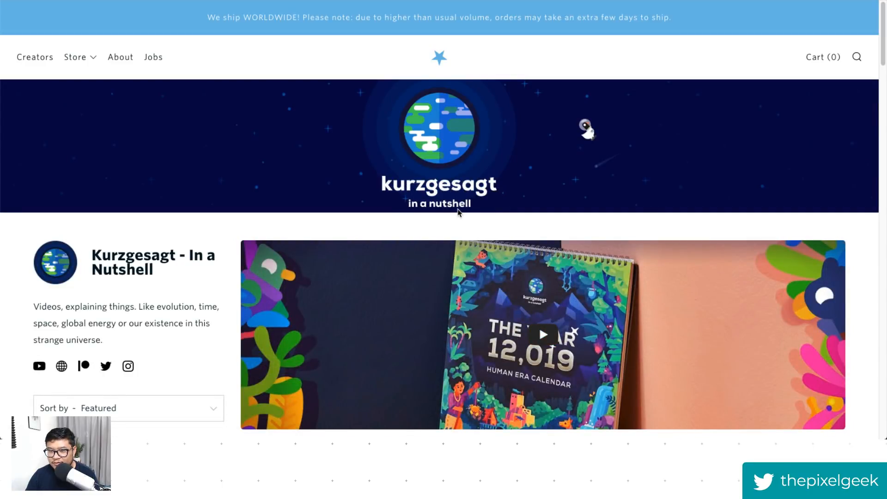
scroll(403, 248, down, 4)
scroll(403, 248, up, 5)
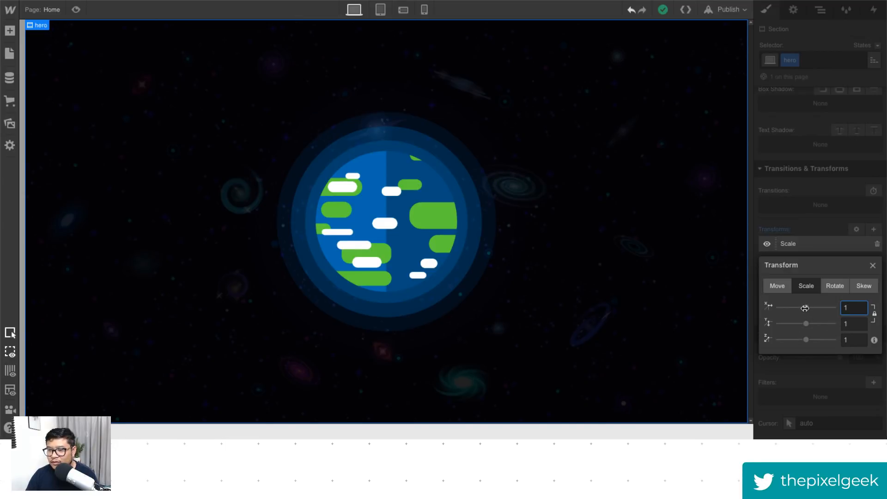
Step: Try a hero scale of 0.98 on X and Y, and reset the section's transforms
mouse_move(805, 308)
mouse_down()
mouse_move(844, 308)
mouse_move(806, 308)
mouse_up()
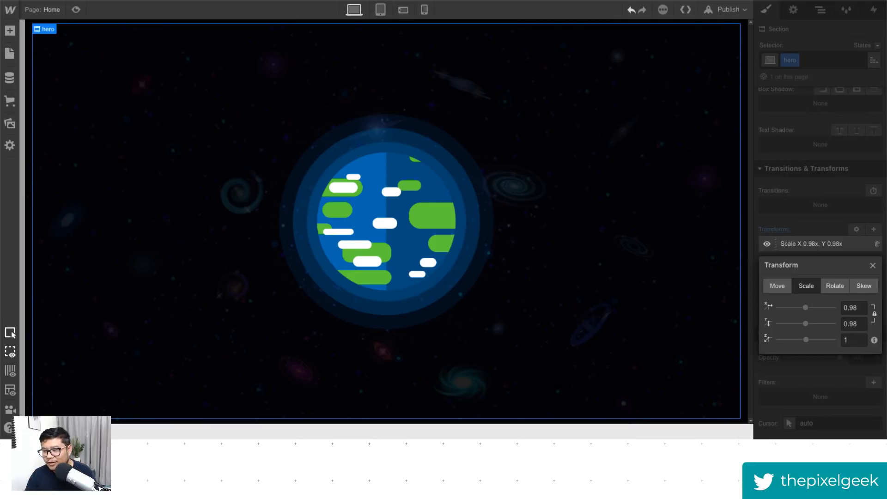
click(828, 189)
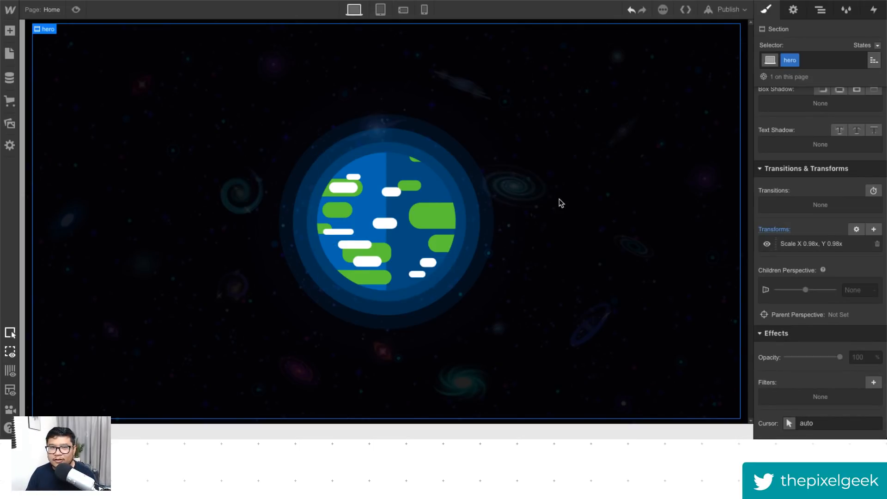
click(769, 230)
click(808, 248)
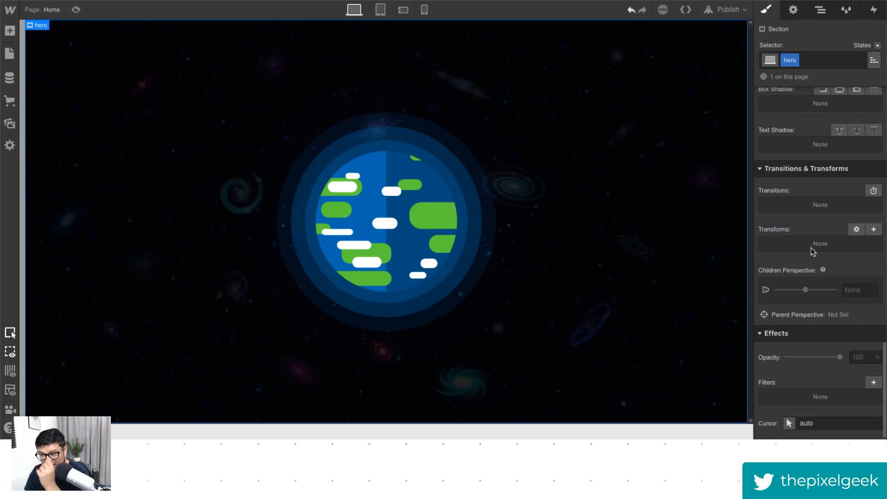
Step: Expand the gravity element and add a new div block inside it below ring 3
click(821, 10)
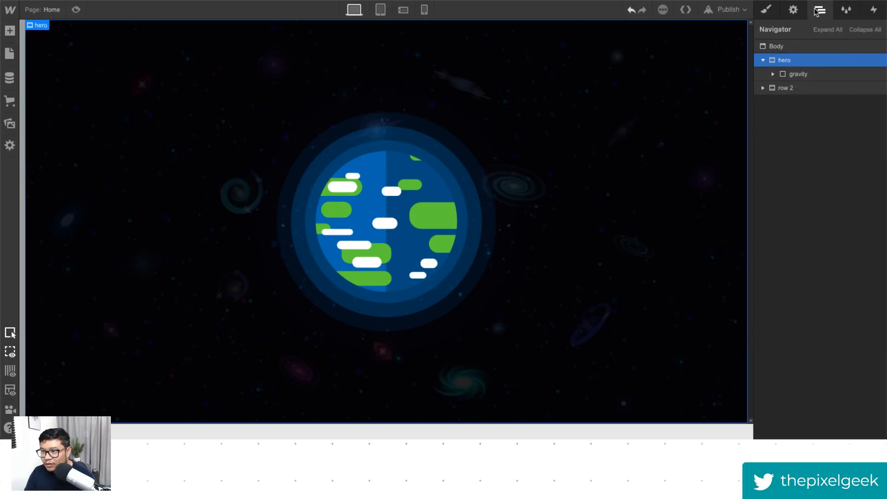
click(775, 76)
click(803, 74)
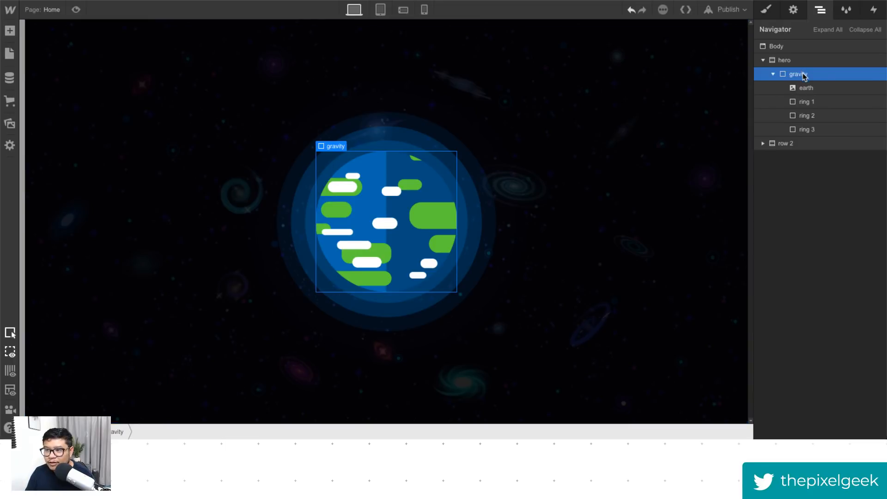
key(a)
drag(44, 230, 867, 147)
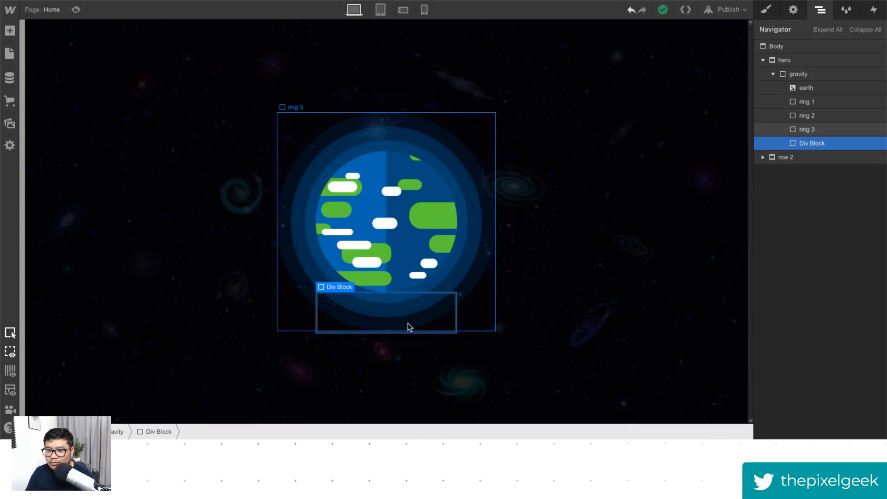
Step: Give the new div block inside gravity the class "name"
click(774, 17)
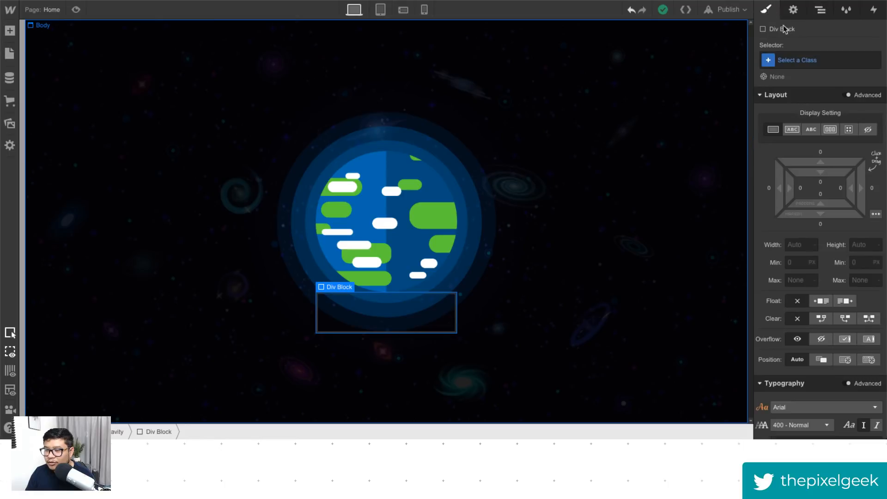
click(803, 60)
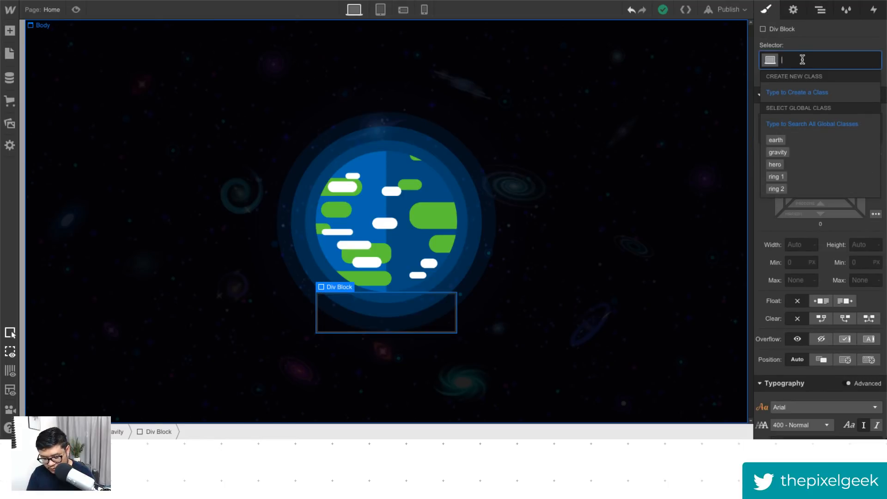
text(name)
key(Return)
drag(809, 162, 810, 122)
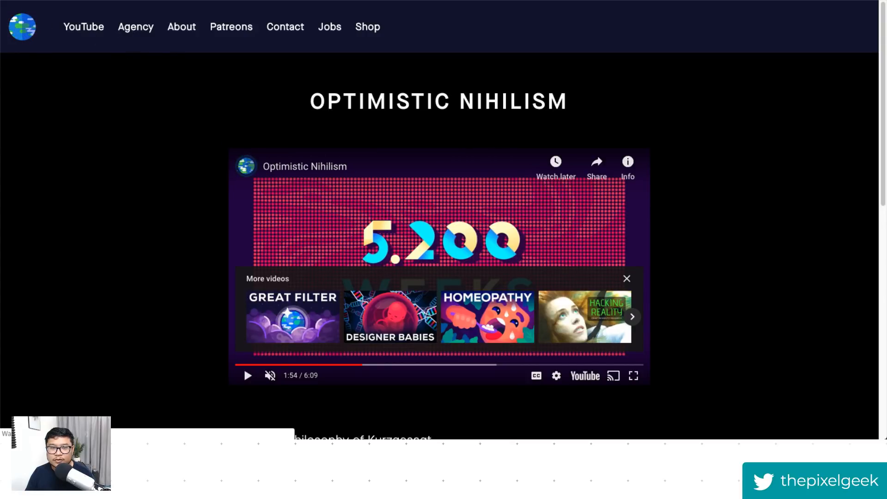
Step: Open the Kurzgesagt site's home page and select the text of its "In a Nutshell - Kurzgesagt" heading
click(123, 29)
drag(622, 102, 471, 99)
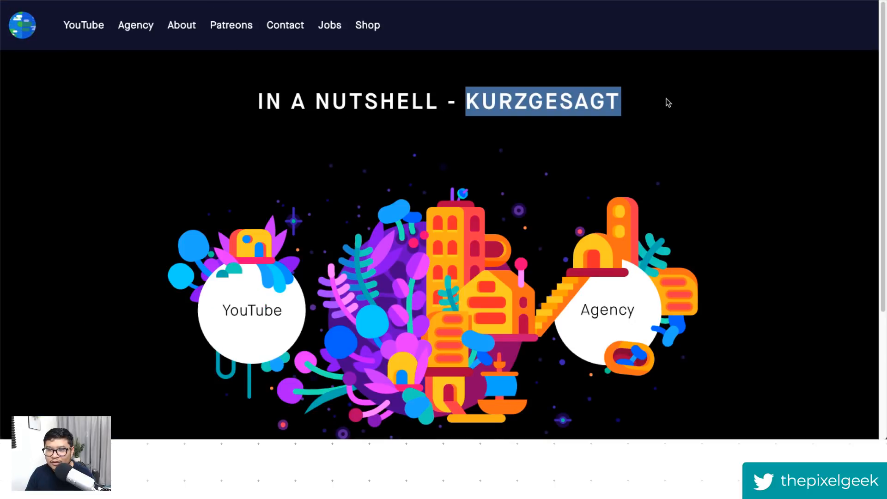
click(650, 109)
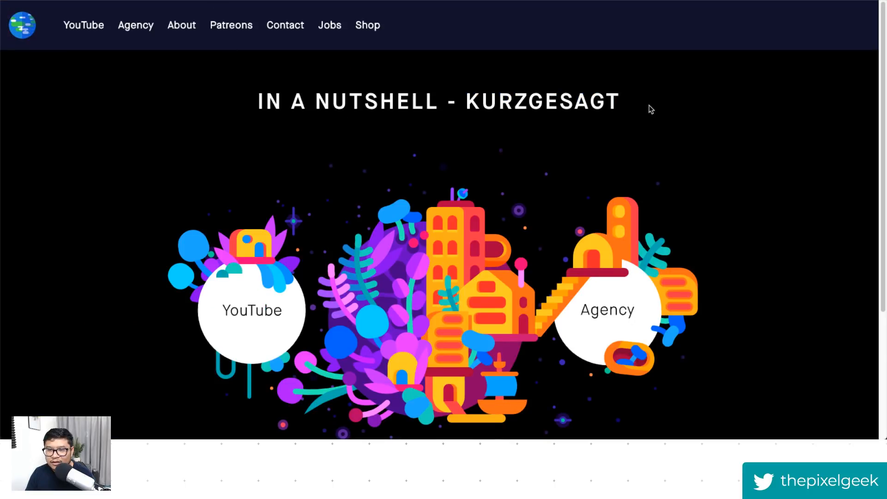
drag(651, 109, 236, 102)
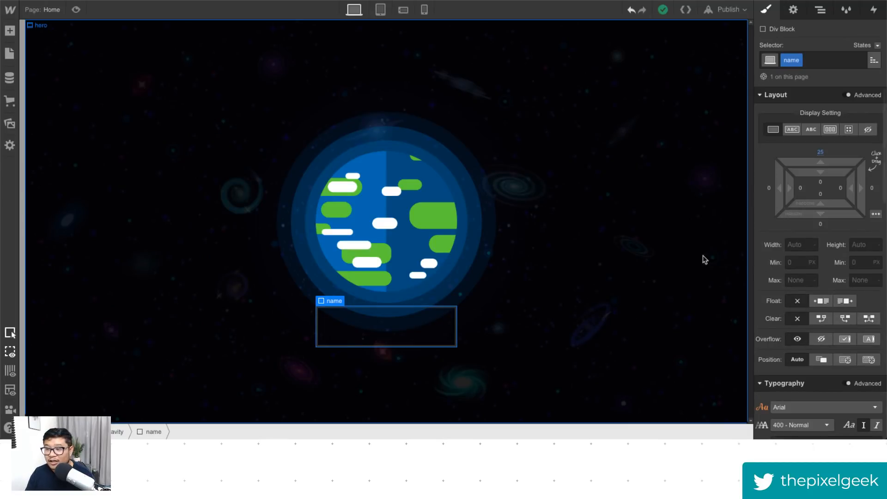
Step: Switch back to Webflow and add a text block inside the "name" div block
key(a)
key(a)
key(a)
scroll(93, 323, down, 1)
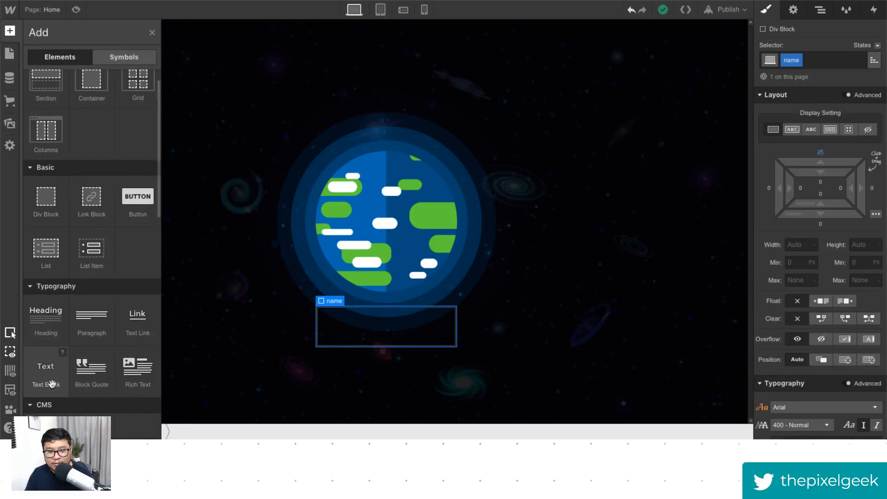
click(46, 368)
Step: Select the "name" div block around the new text and set its font color to white
scroll(861, 342, down, 5)
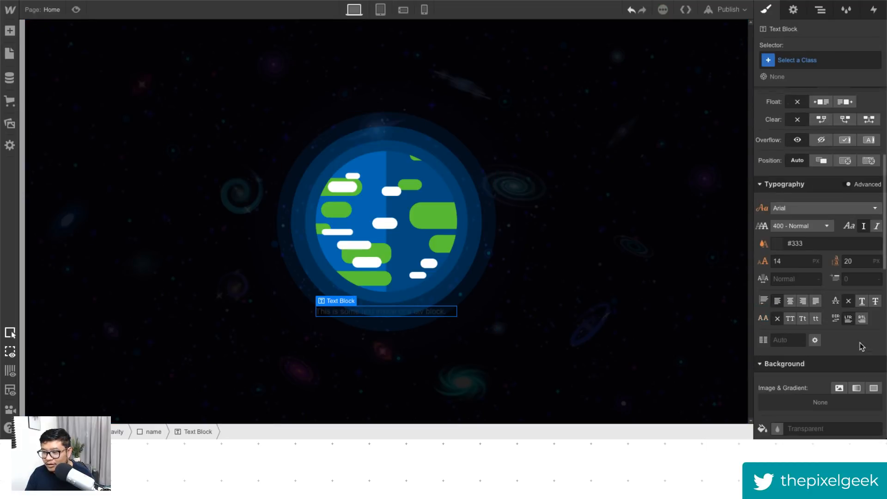
click(821, 10)
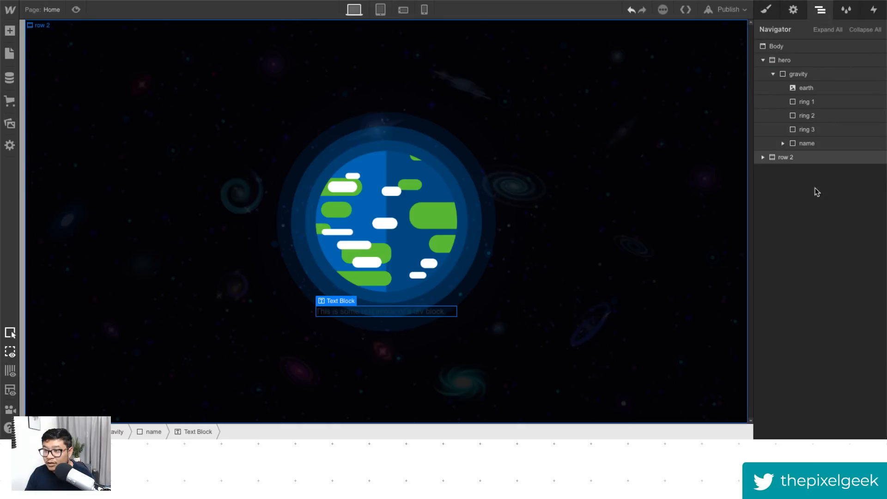
click(804, 143)
click(766, 10)
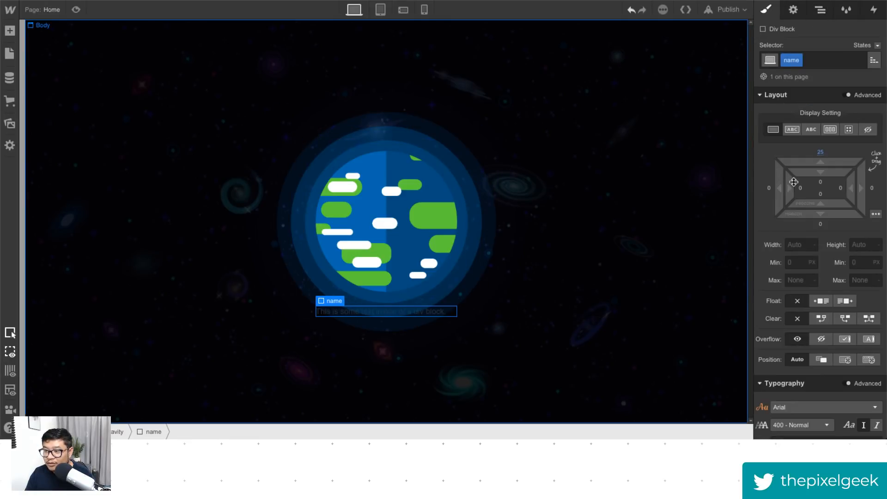
scroll(807, 327, down, 3)
click(807, 327)
text(white)
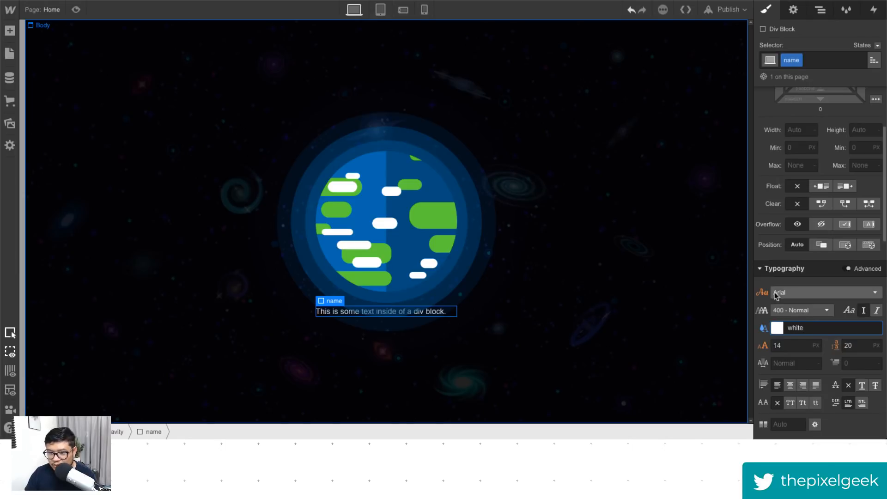
Step: Make the "name" div block relatively positioned with a z-index of 10
click(822, 245)
scroll(833, 325, down, 2)
click(860, 293)
text(10)
key(Return)
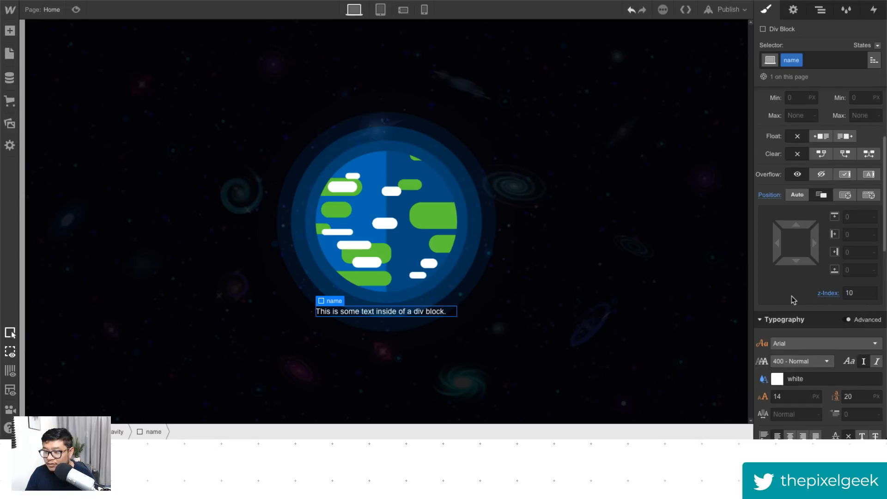
Step: Set the "name" div block's font to Changa One
scroll(793, 299, down, 3)
click(797, 238)
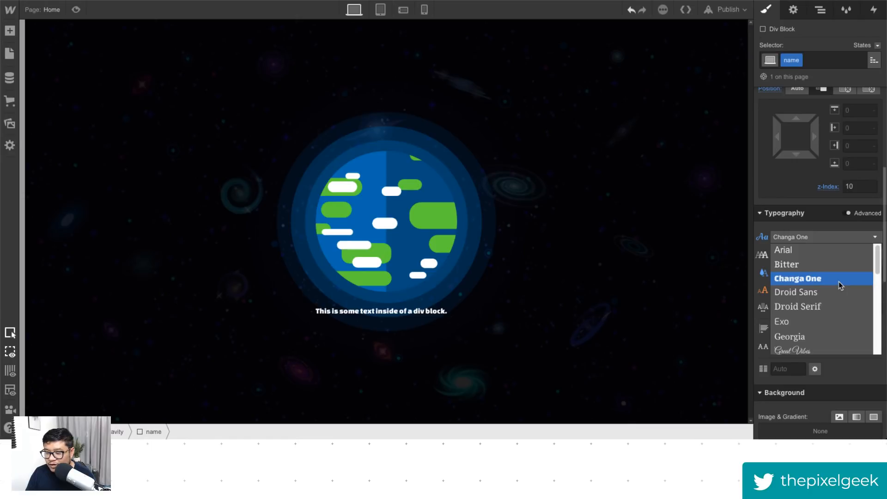
click(841, 285)
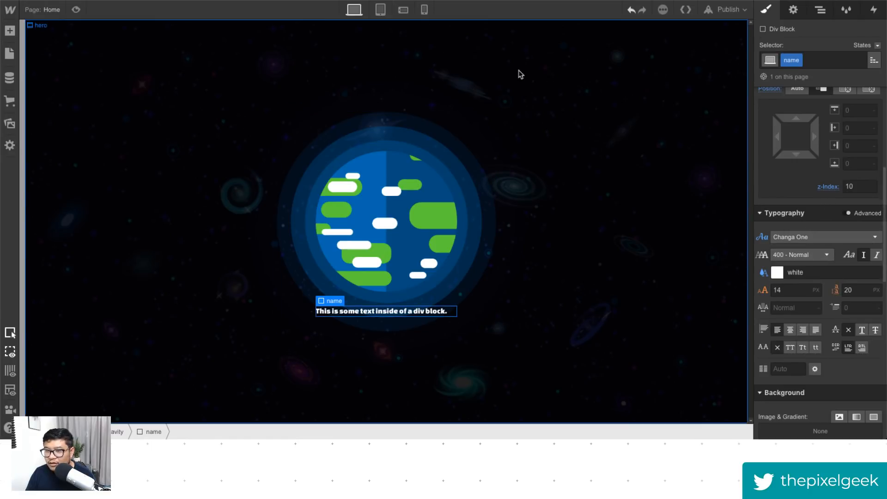
Step: Replace the text block's placeholder text with "KURZGESAGT" and style it as lowercase
double_click(419, 314)
text(KURZGESAGT)
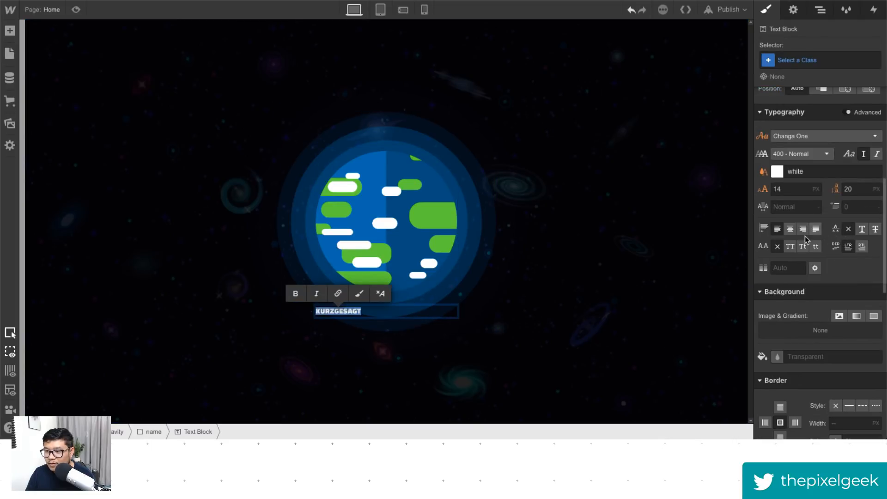
click(816, 246)
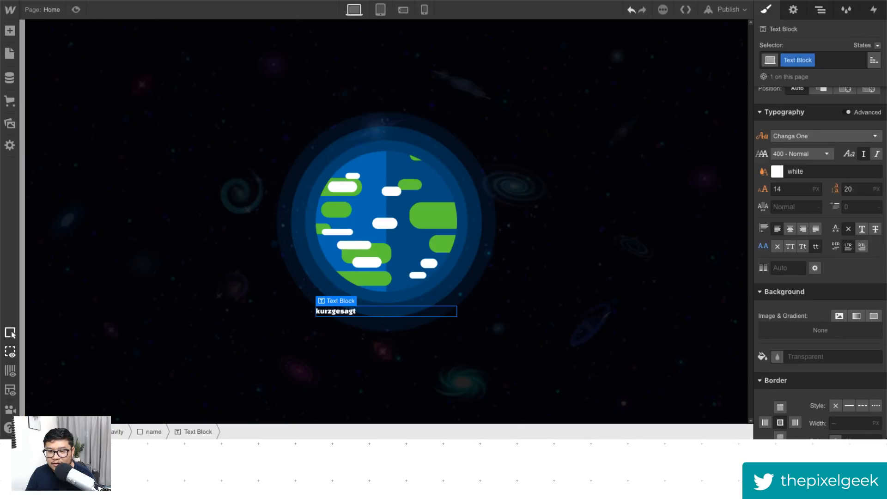
Step: Set the font weight of the kurzgesagt text block to 400 - Normal
click(816, 157)
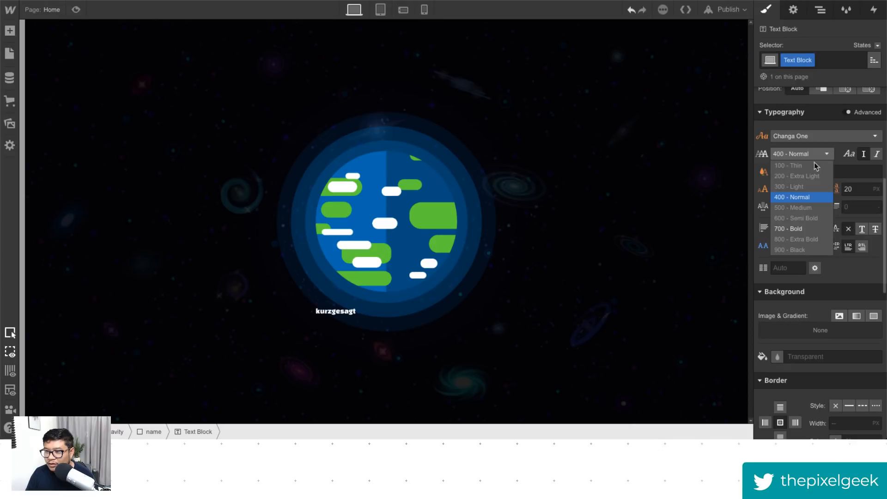
click(807, 198)
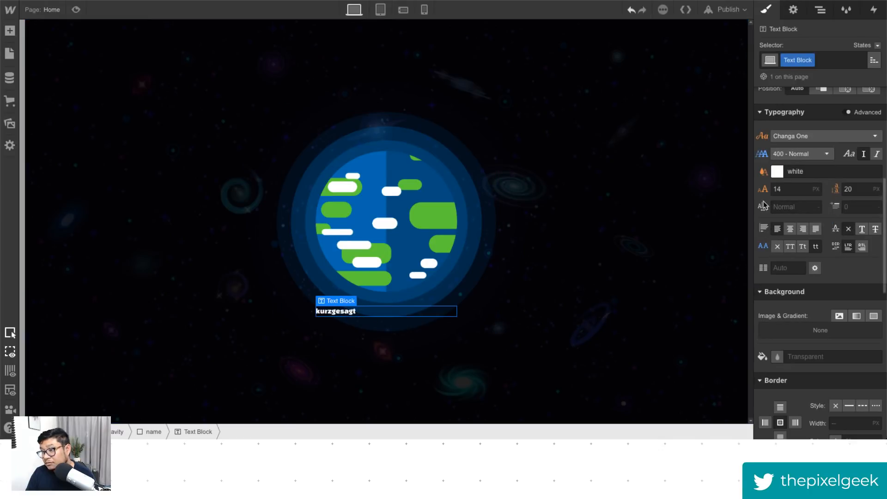
key(ctrl+Up)
click(420, 315)
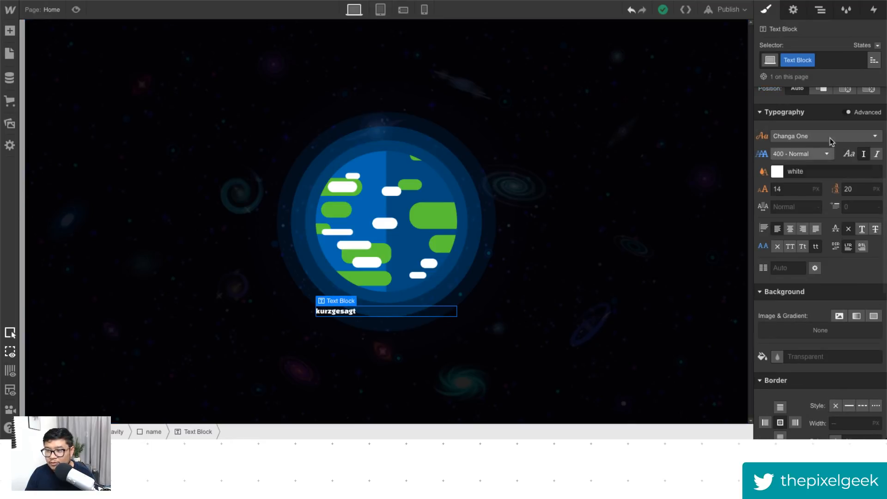
Step: Rename the text block's class to "channel name"
double_click(798, 60)
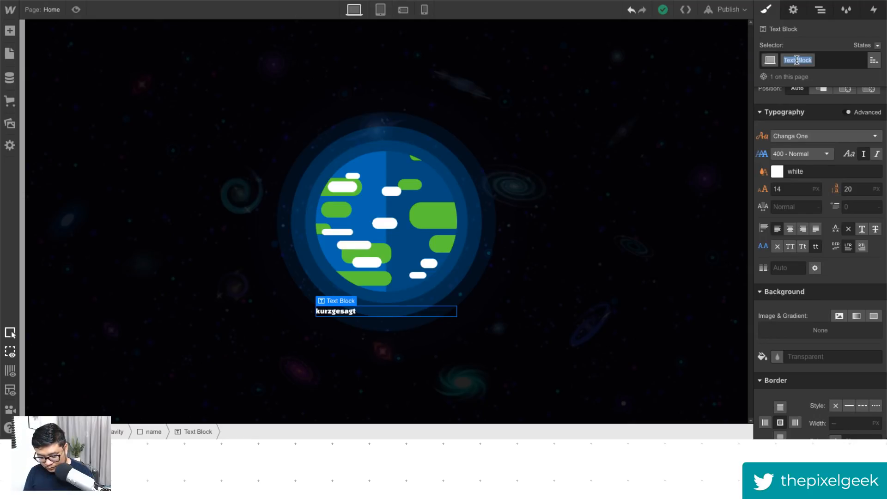
text(channel name)
key(Return)
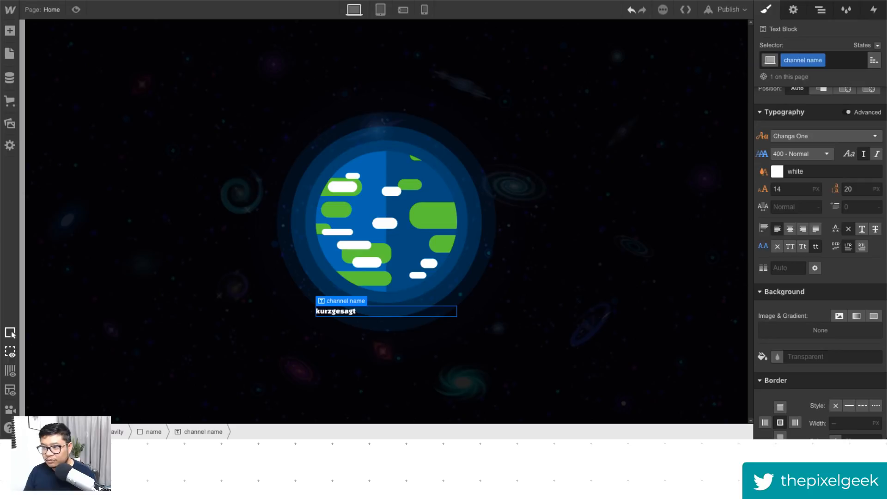
Step: Select the "name" div block that holds the channel name and rename its class, starting with "titl"
click(820, 9)
click(804, 143)
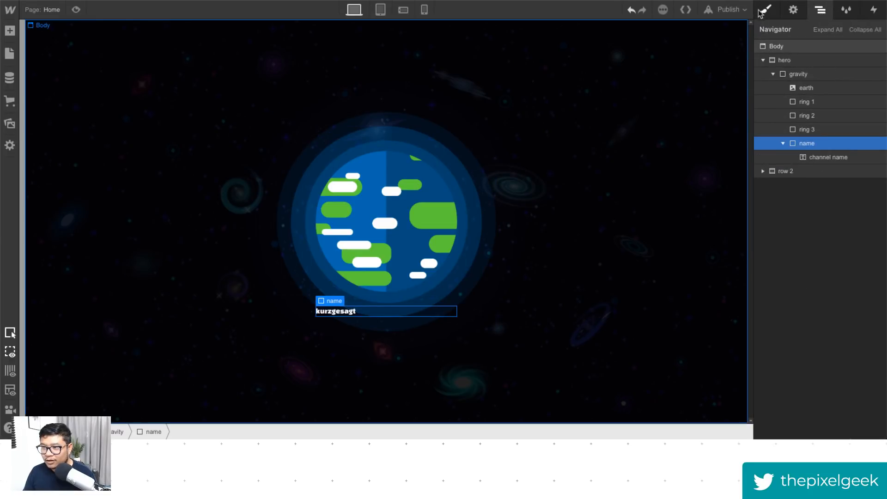
click(765, 9)
click(792, 60)
click(795, 89)
text(titl)
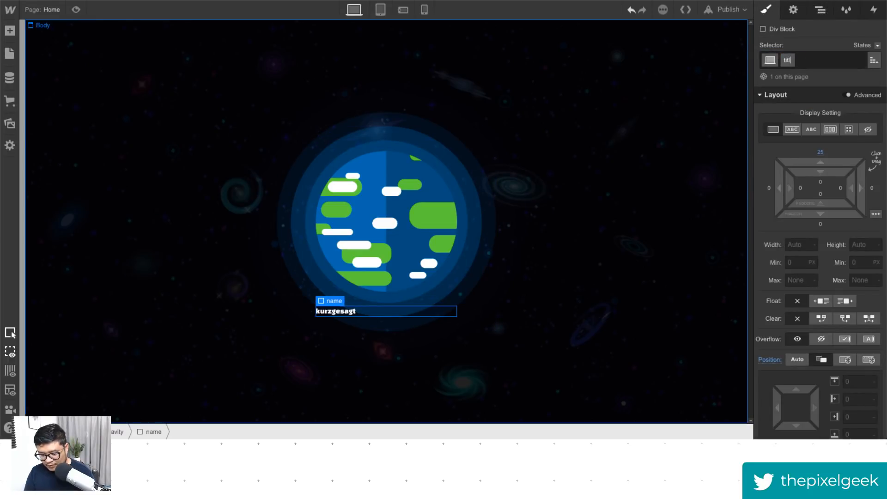
Step: Rename the text wrapper's class to "title wrapper" and center its text
text(e wrapper)
key(Return)
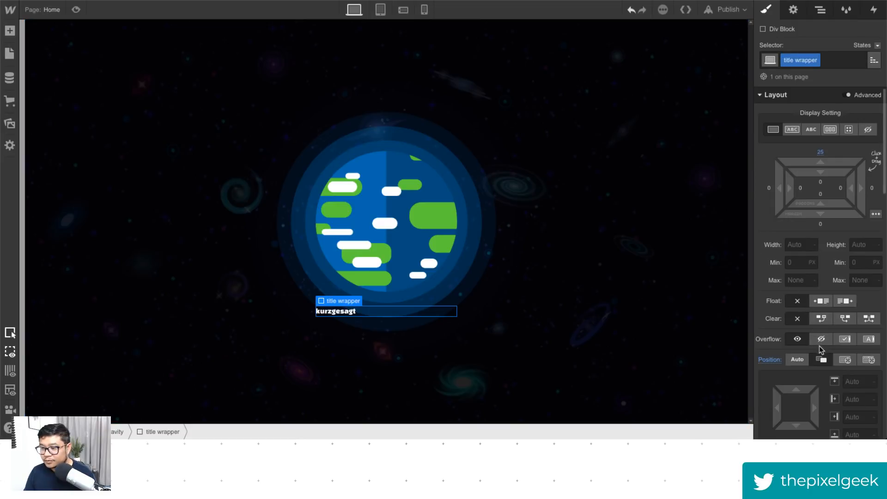
scroll(819, 344, down, 4)
click(791, 401)
Step: Set the title wrapper's font size to 40 px
click(797, 362)
drag(797, 362, 752, 365)
text(58)
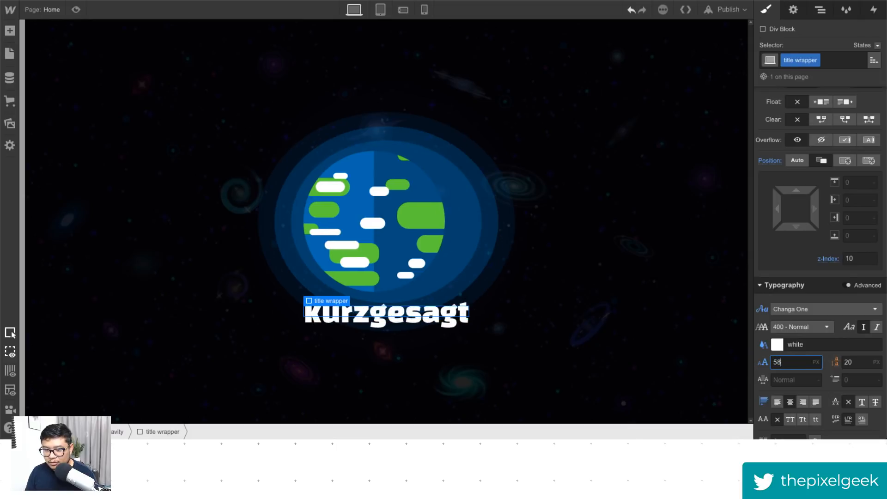
key(BackSpace)
key(BackSpace)
text(78)
key(BackSpace)
key(BackSpace)
text(38)
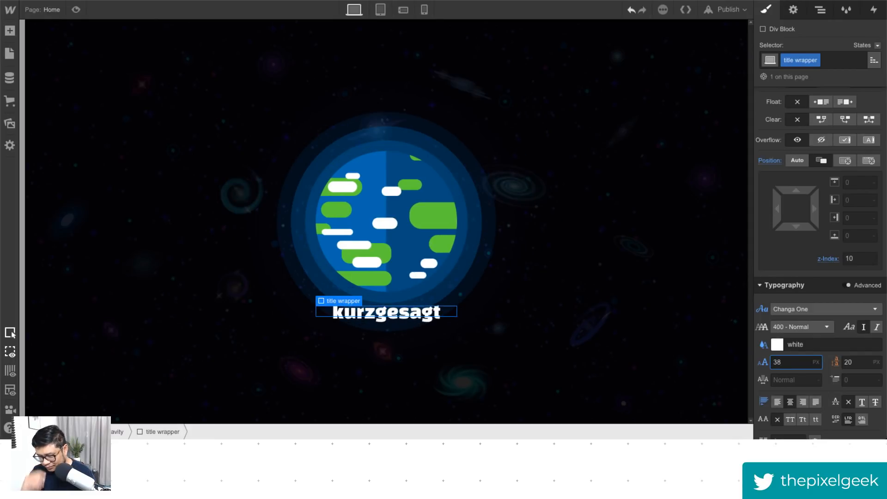
key(Up)
key(Up)
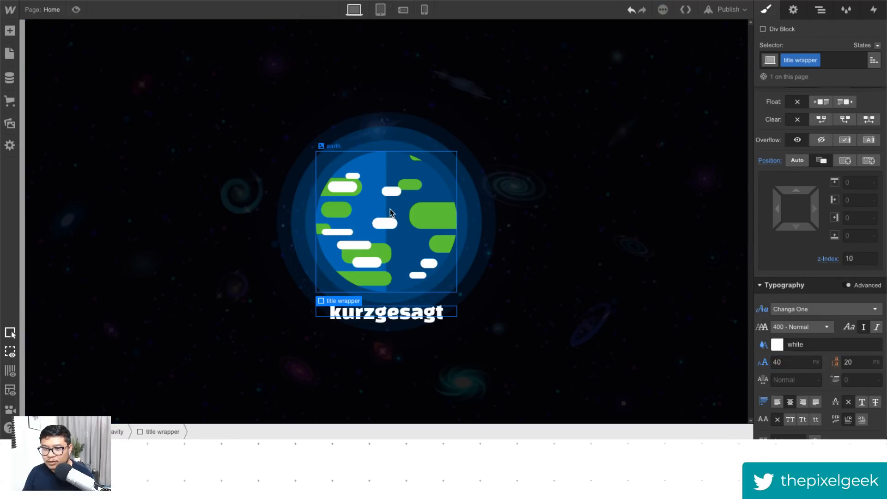
click(403, 208)
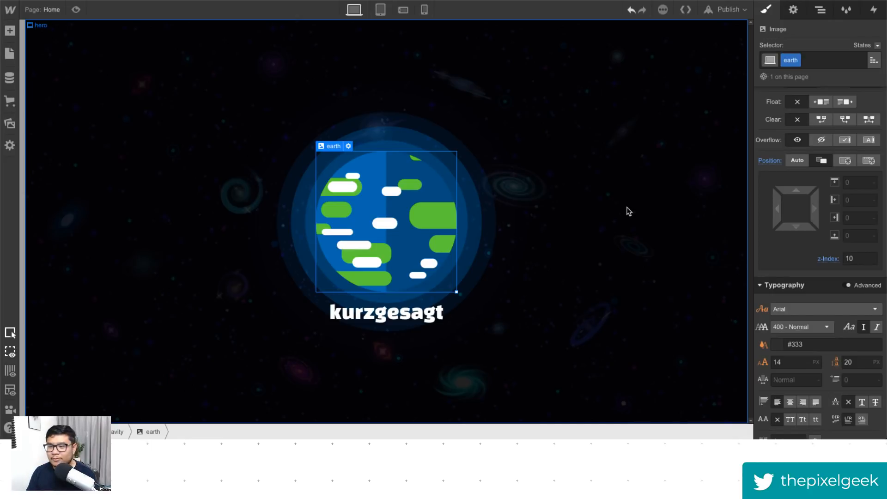
scroll(832, 302, up, 3)
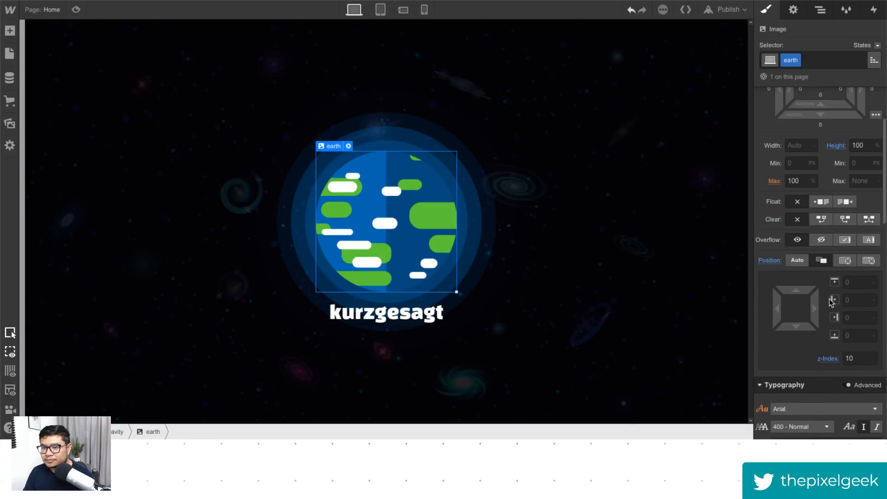
scroll(832, 305, up, 2)
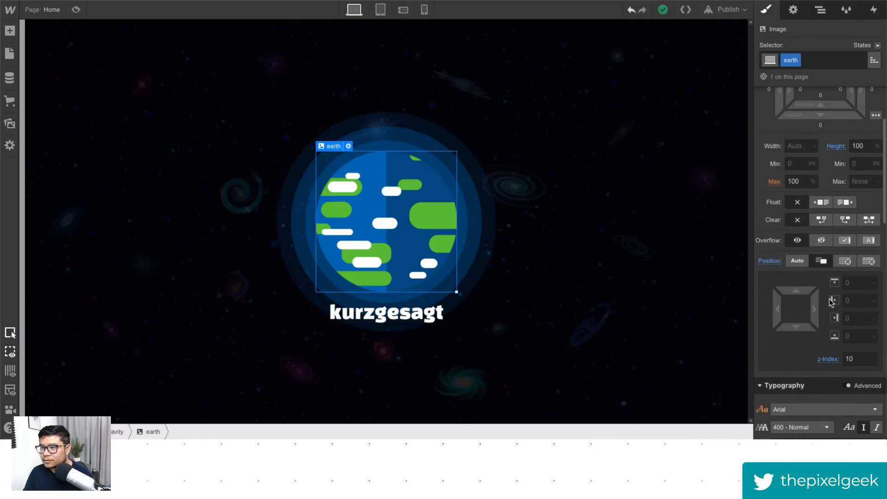
click(410, 322)
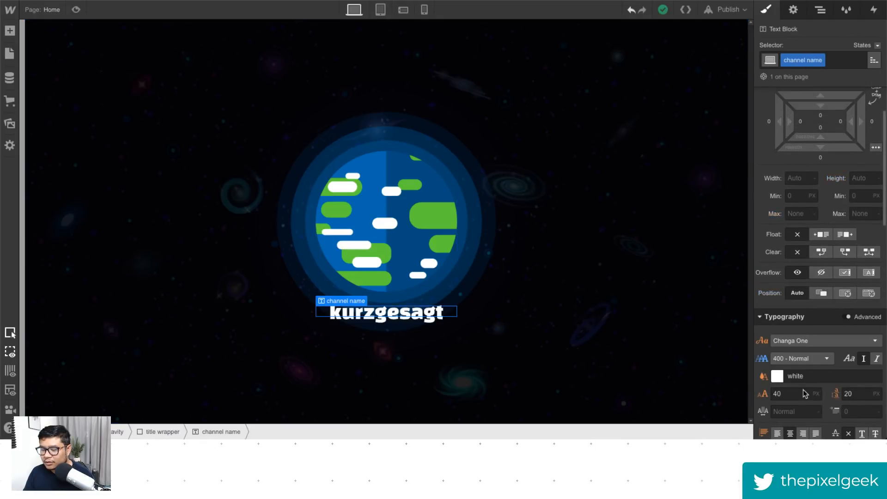
click(399, 275)
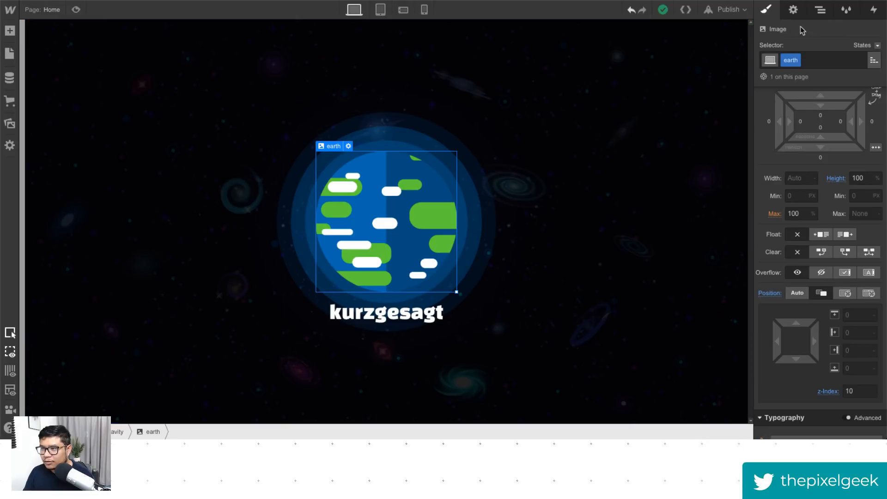
click(820, 9)
click(816, 75)
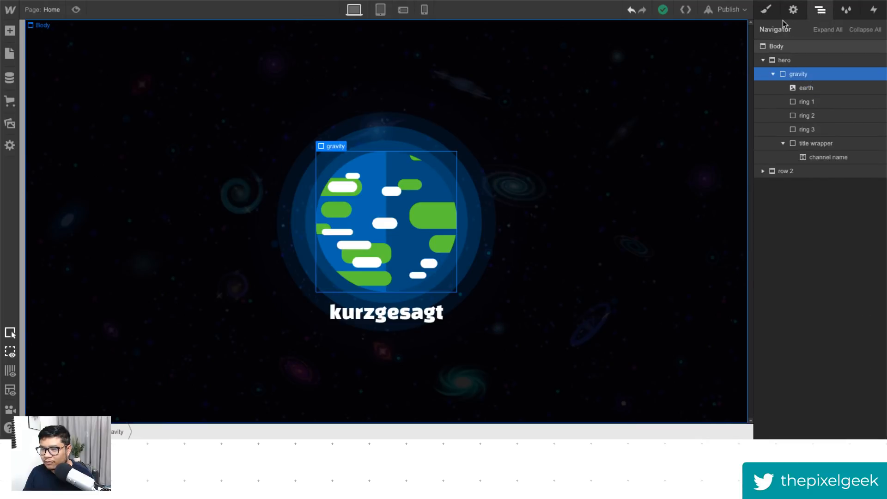
click(766, 9)
click(794, 311)
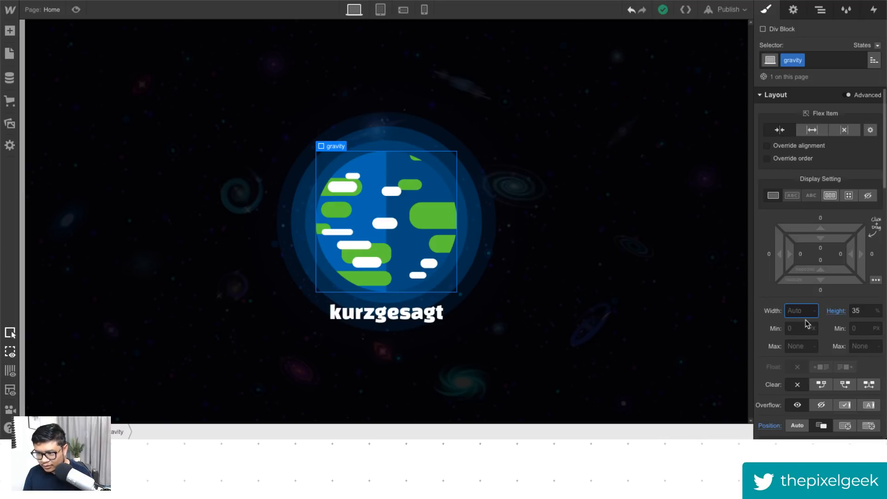
click(797, 348)
text(35)
key(BackSpace)
key(BackSpace)
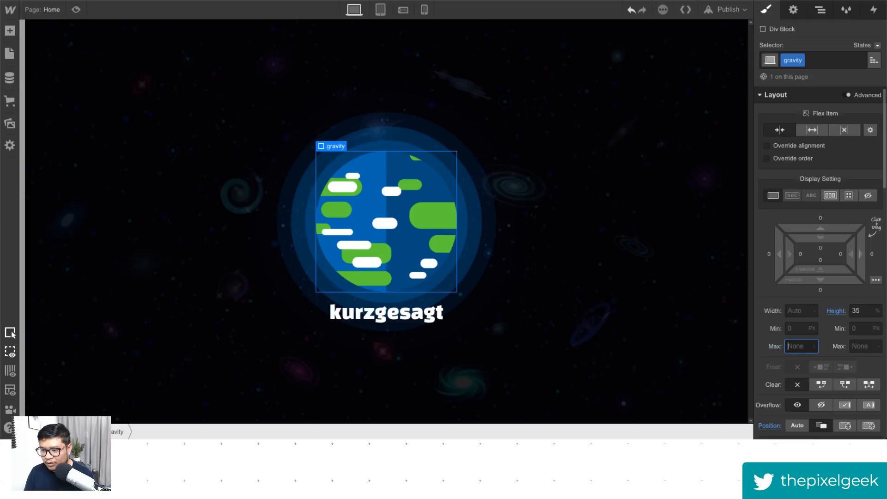
Step: Set the title wrapper's line height to 46 px
click(387, 312)
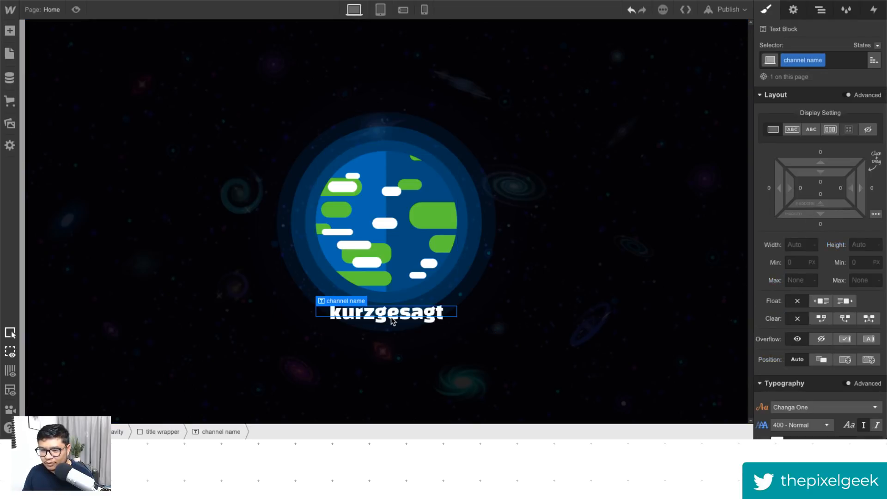
scroll(798, 400, down, 4)
click(833, 375)
click(442, 311)
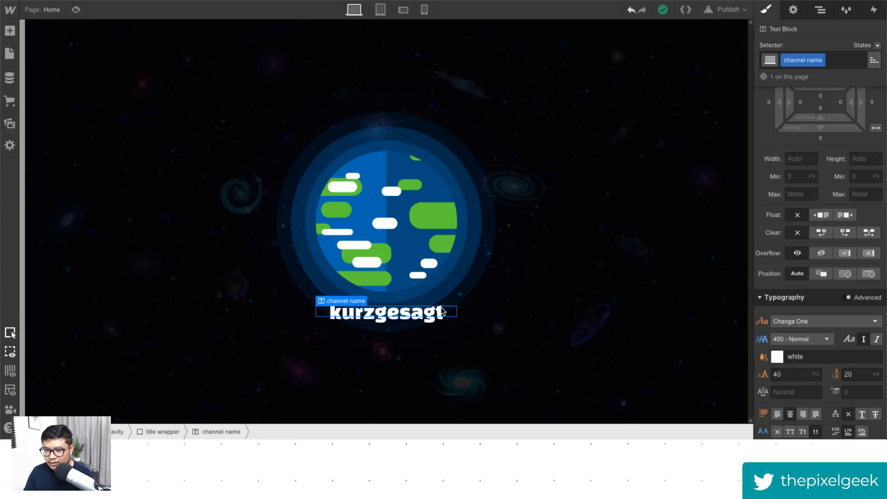
click(443, 311)
scroll(828, 300, down, 5)
click(835, 340)
text(40)
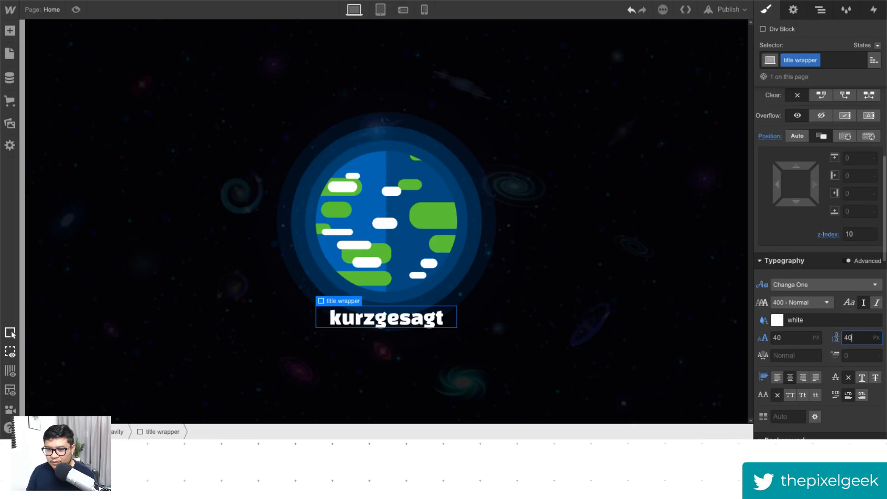
key(BackSpace)
text(6)
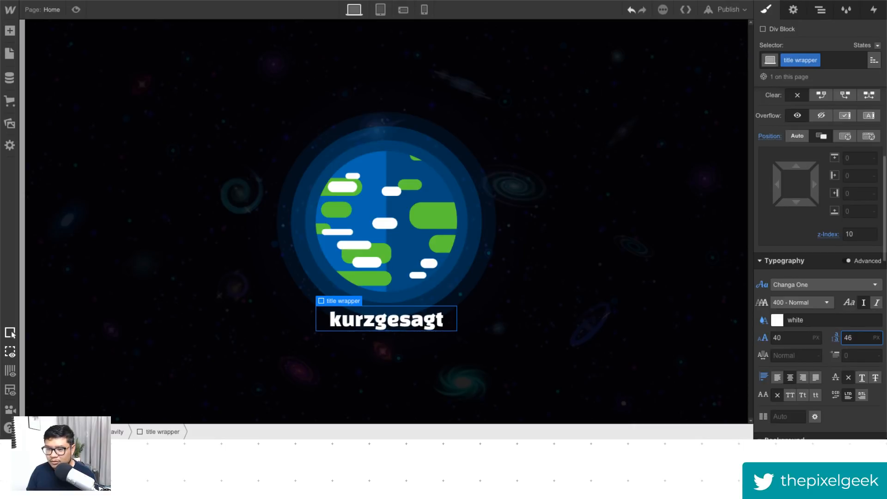
Step: Add a text block below the channel name inside the title wrapper, reading "in a nutshell"
click(387, 319)
key(a)
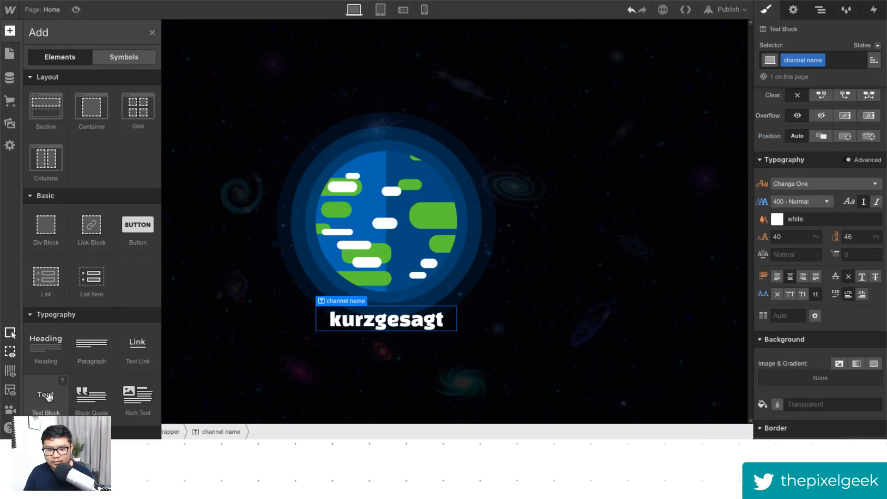
drag(49, 397, 467, 356)
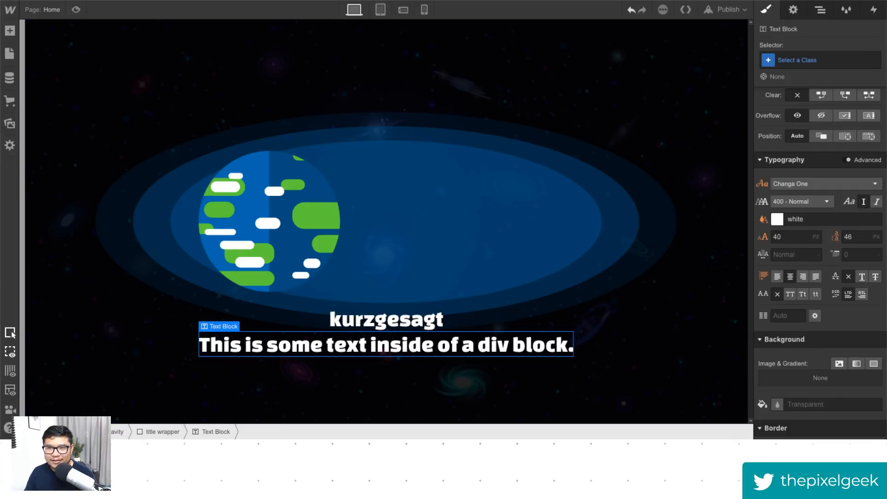
double_click(380, 351)
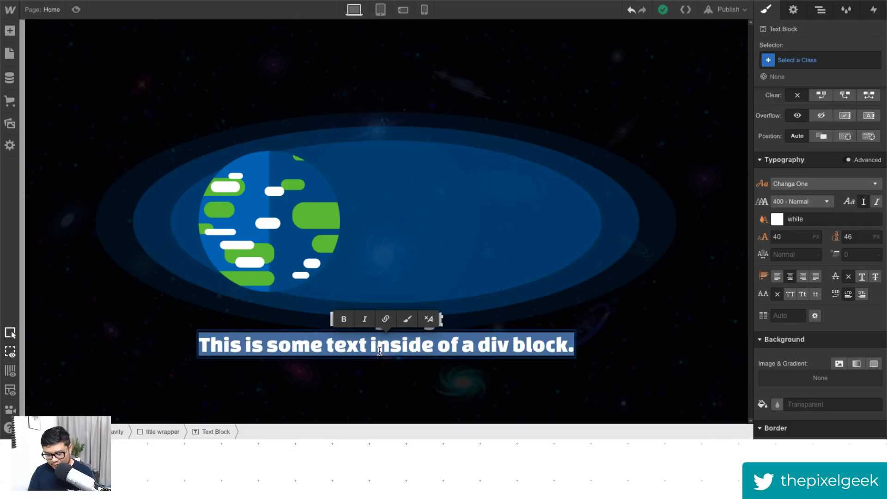
text(kurzgesagt in a nute)
key(BackSpace)
text(shell)
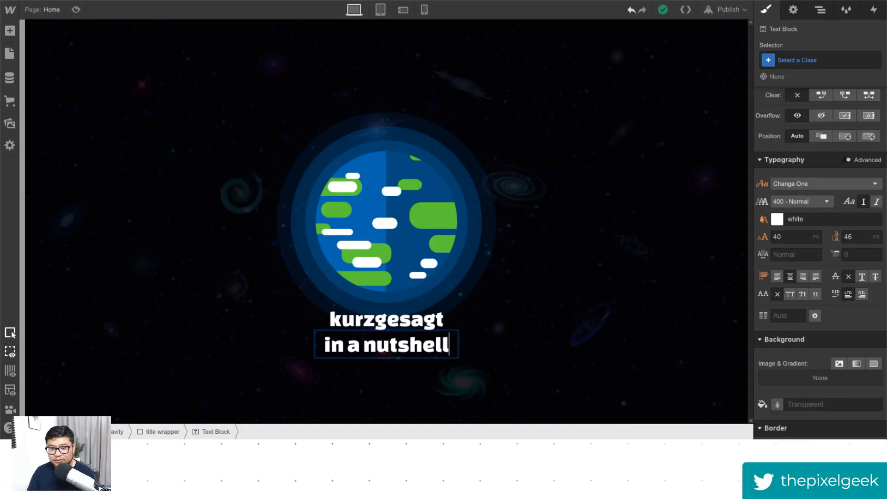
key(Escape)
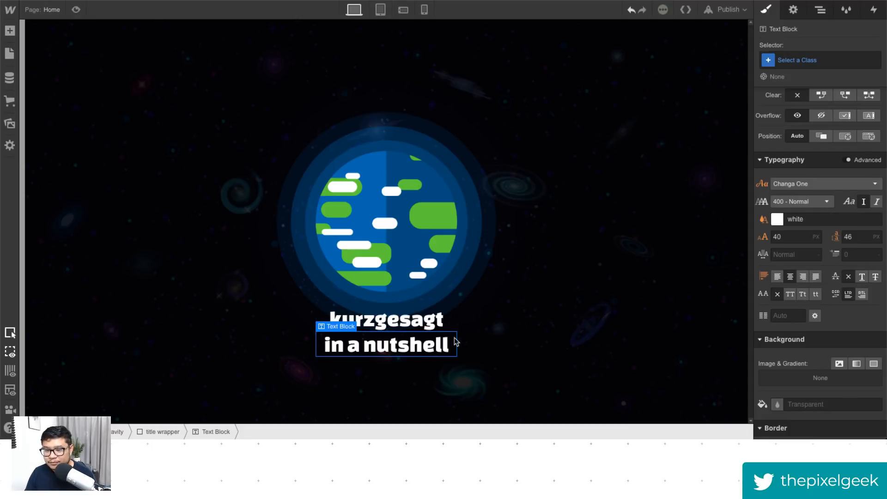
Step: Give the "in a nutshell" text block a new class named "sub title"
click(797, 60)
text(sub tit)
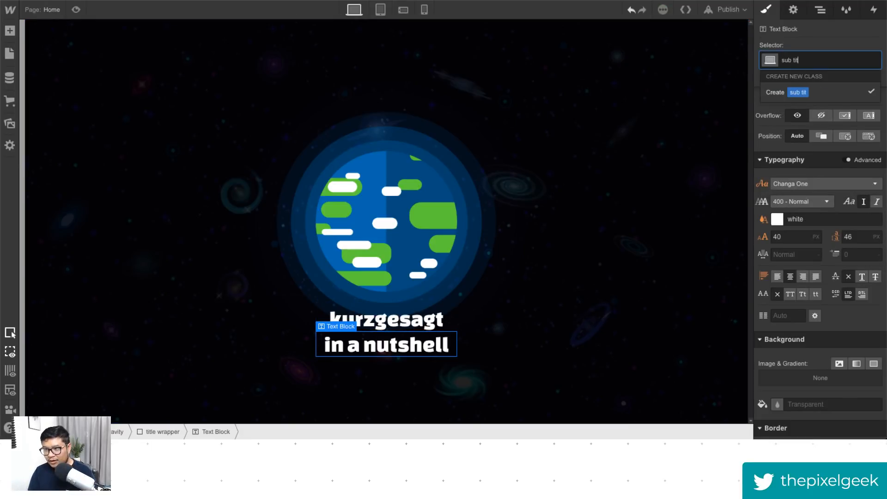
text(le)
key(Return)
Step: Set the sub title's font size to 20 px and its line height to 26 px
click(802, 238)
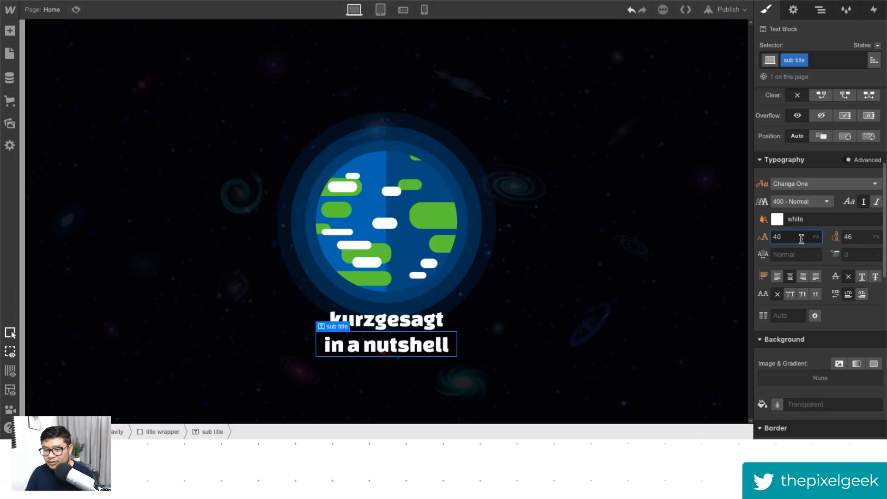
key(BackSpace)
key(BackSpace)
text(20)
key(Tab)
text(26)
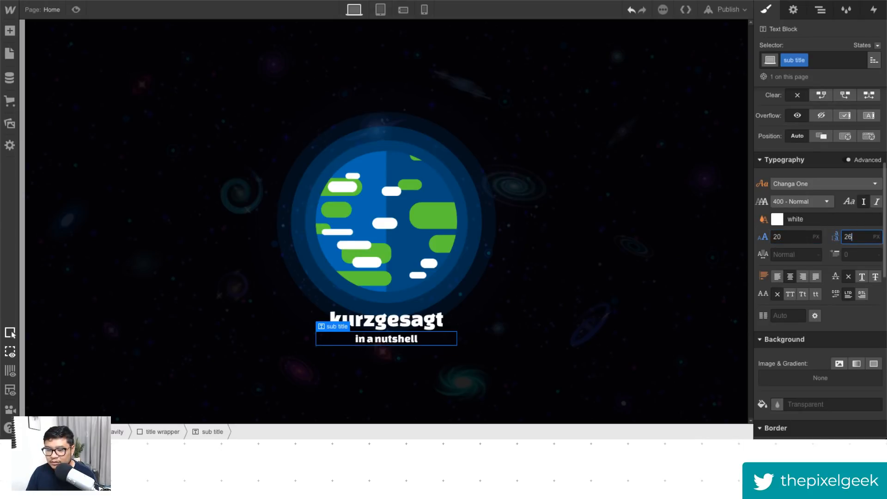
click(516, 376)
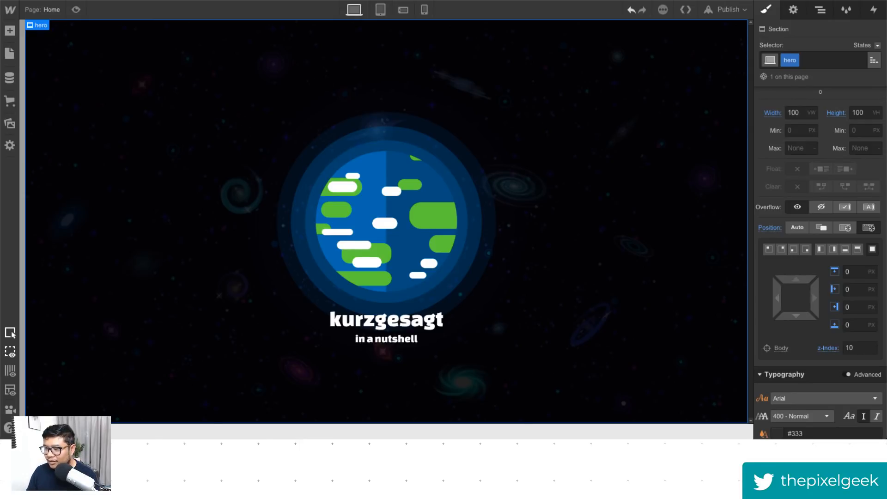
click(383, 329)
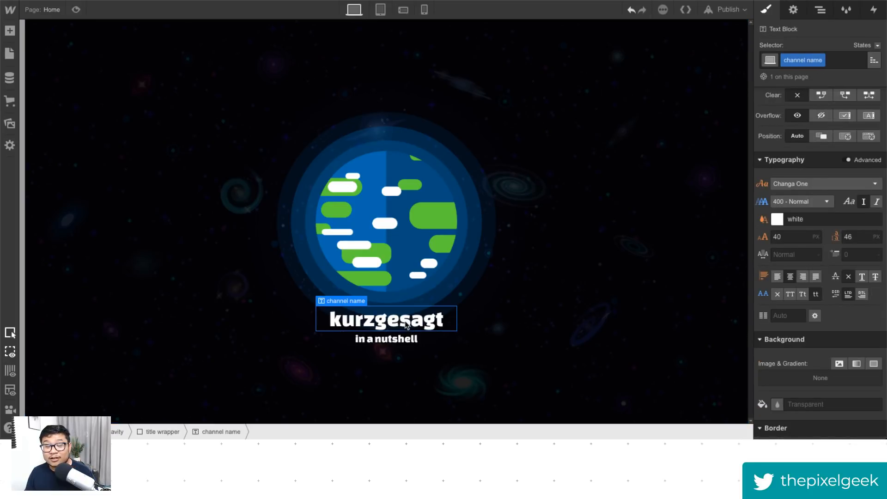
click(563, 336)
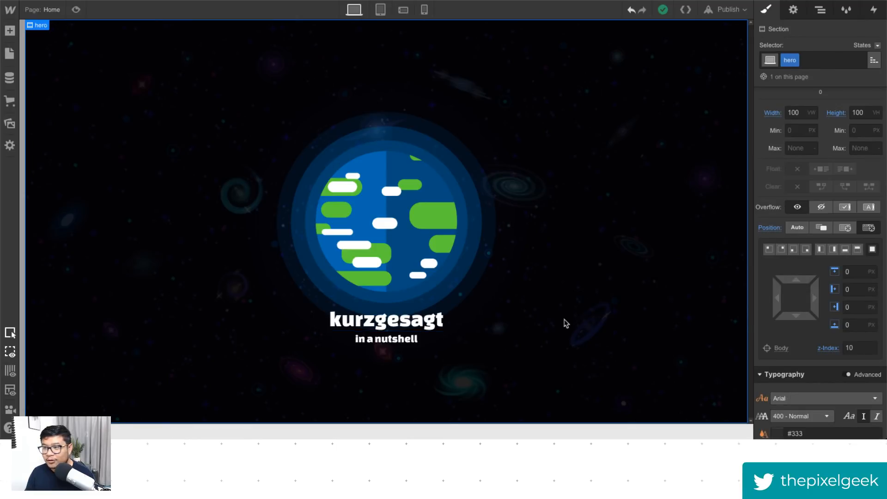
Step: Add a div block directly under the body after row 2, and collapse the hero section in the element tree
click(819, 11)
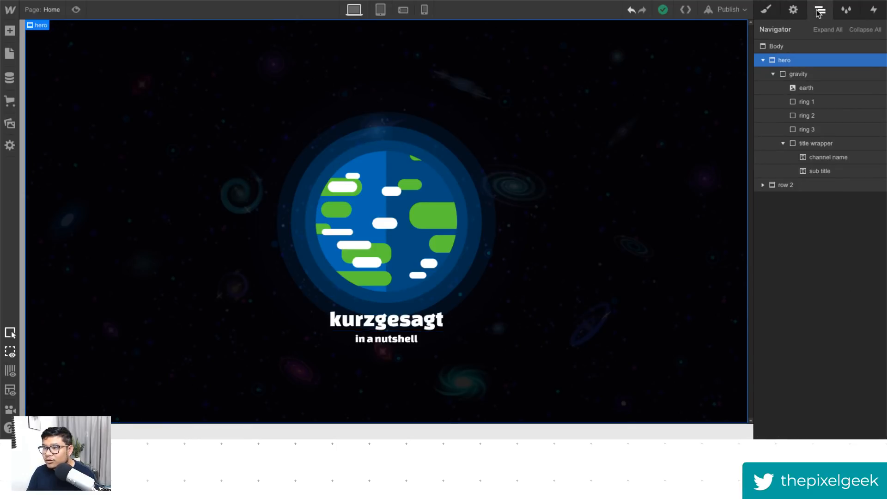
click(763, 60)
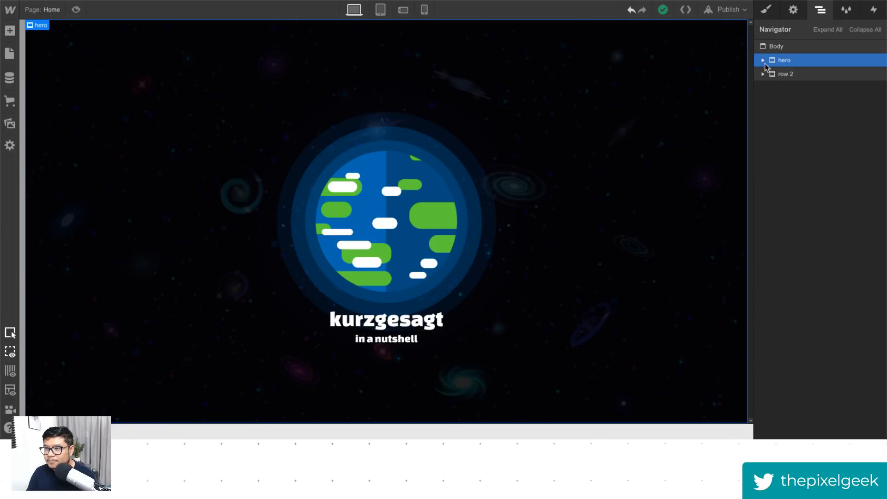
click(807, 74)
key(a)
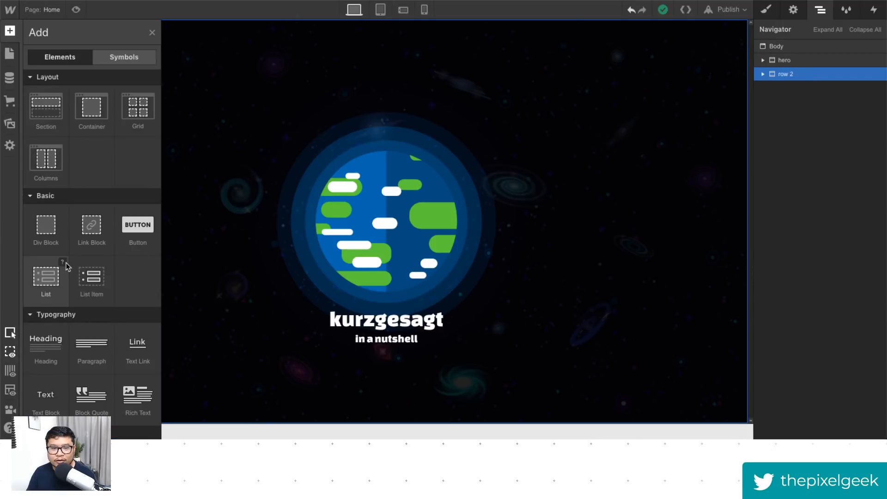
drag(46, 226, 780, 198)
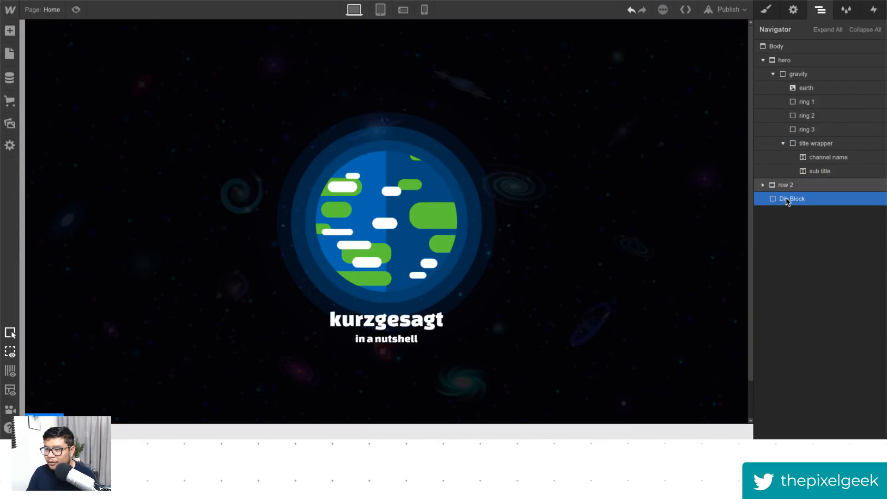
click(763, 60)
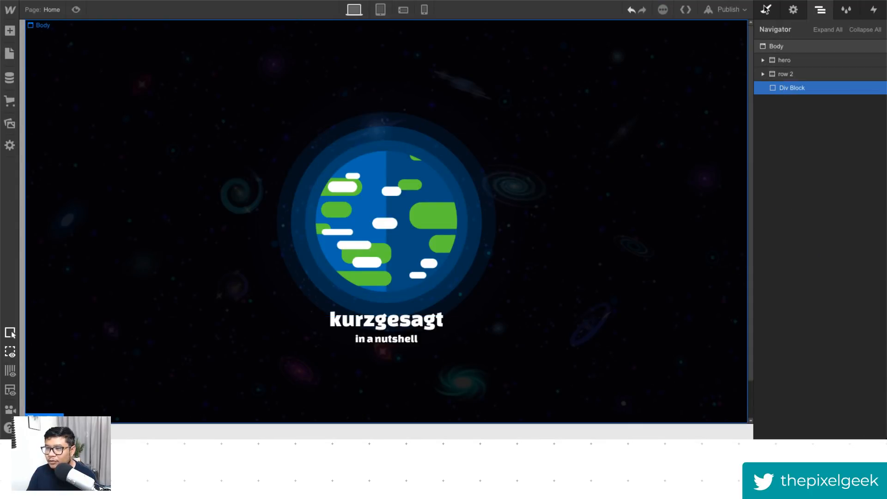
Step: Give the new div block a class named "scroll" and set its height to 300 VH
key(s)
click(797, 60)
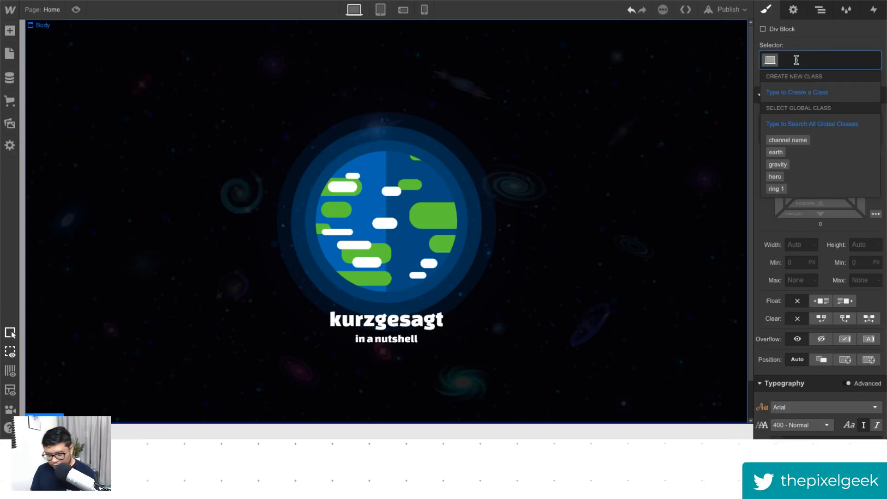
text(scroll)
key(Return)
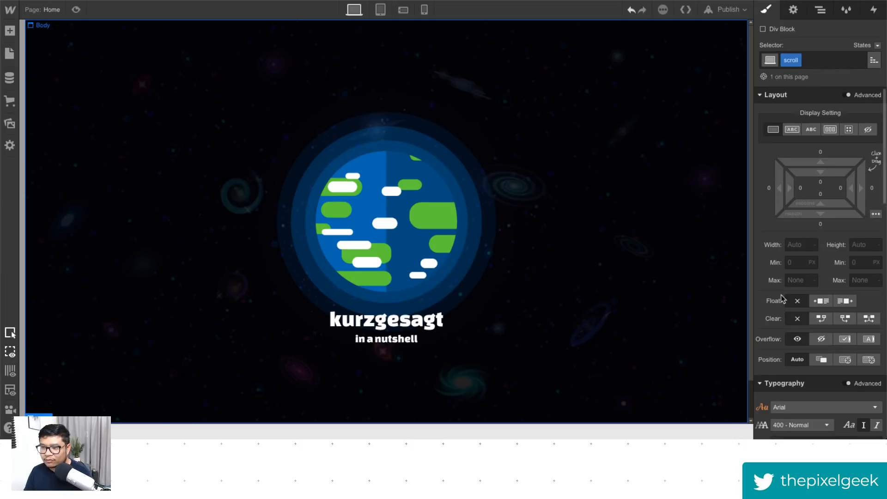
click(856, 247)
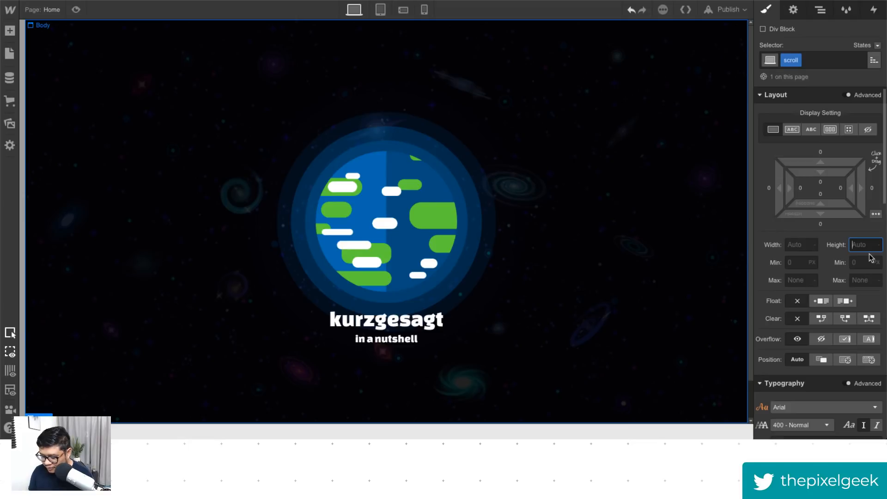
text(300vh)
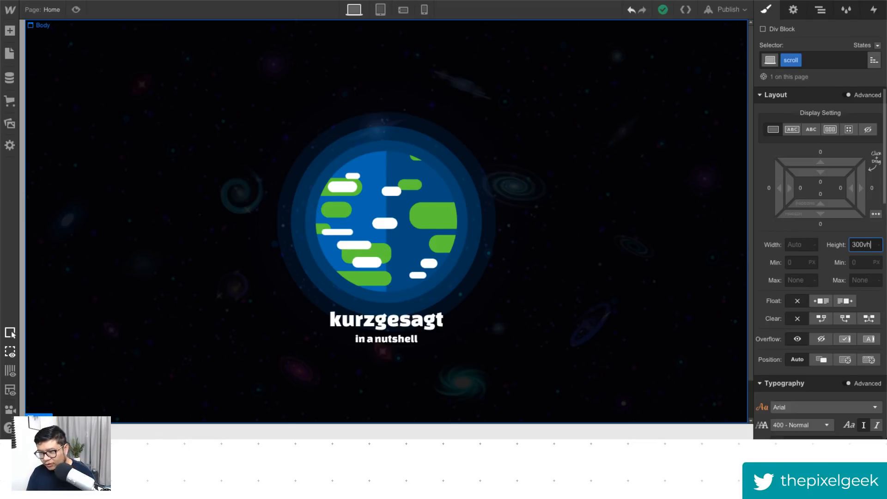
key(Return)
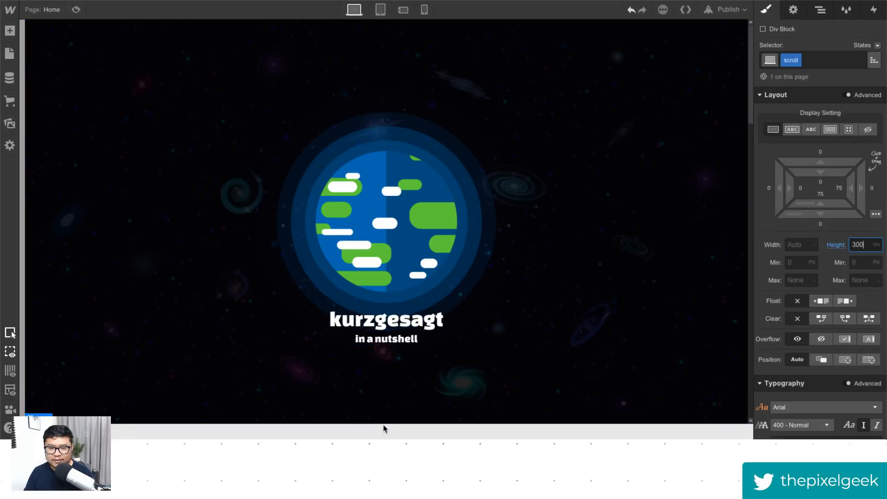
Step: Add a While Page is Scrolling page trigger with Play Scroll Animation as its action
click(821, 10)
click(797, 66)
click(799, 88)
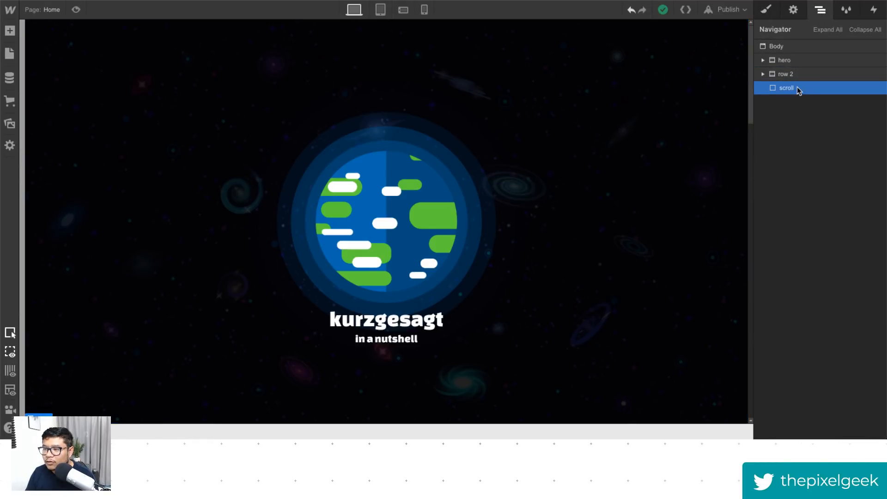
click(875, 10)
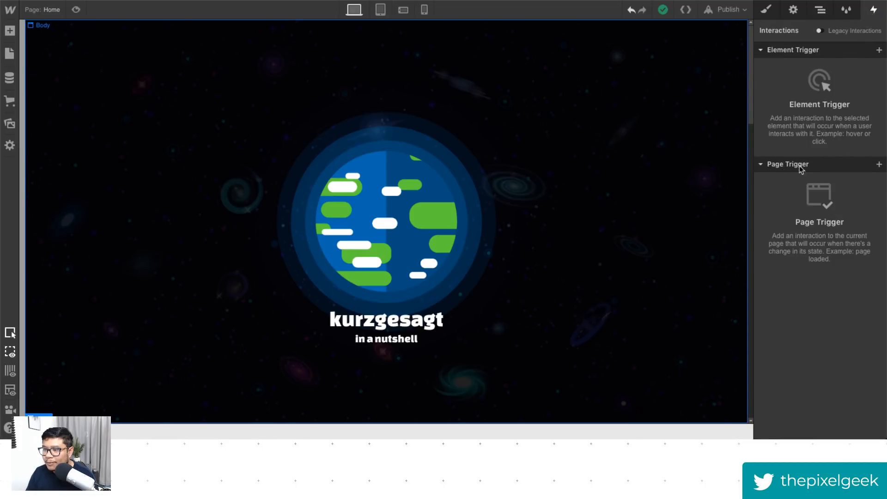
click(878, 166)
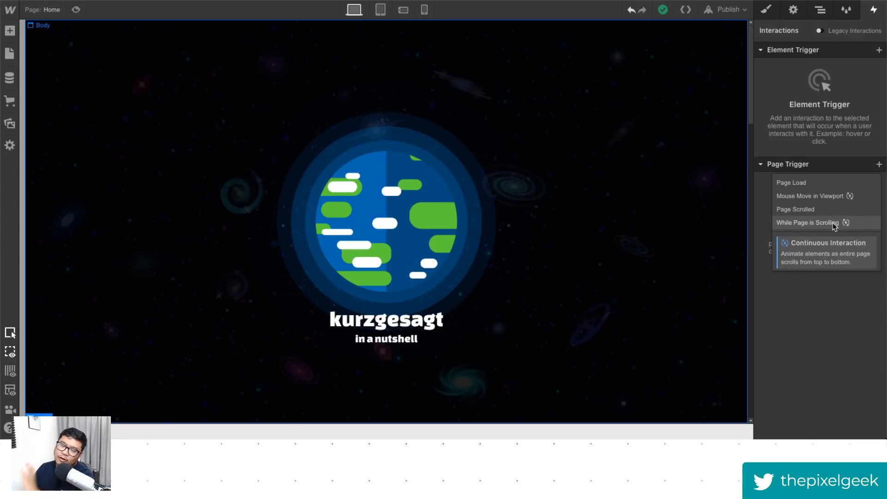
click(808, 223)
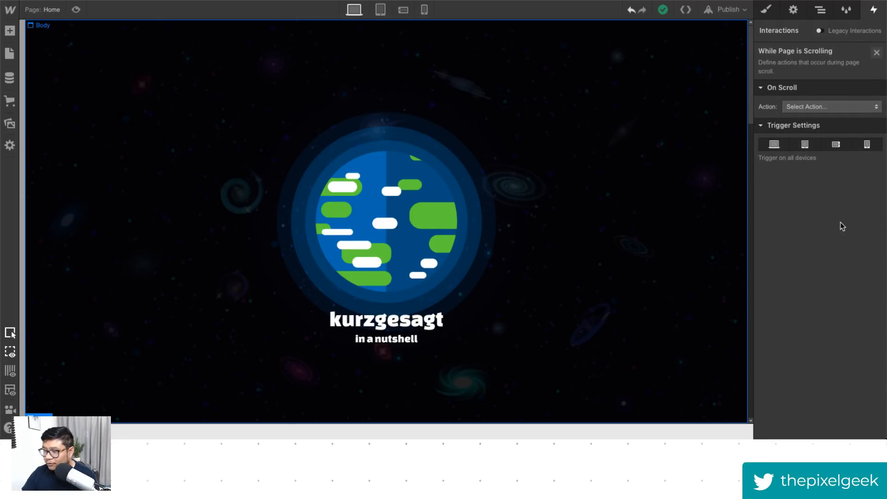
click(822, 110)
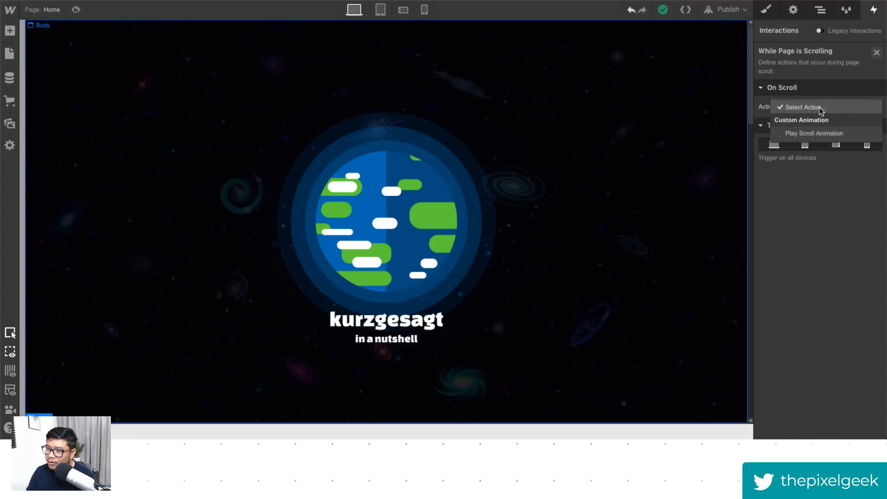
click(815, 133)
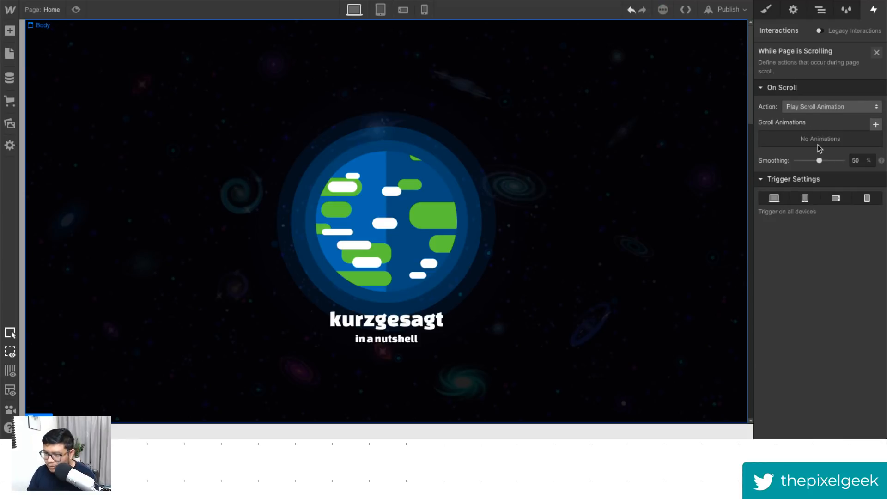
Step: Create a new scroll animation for the trigger and name it "scroll interaction"
click(876, 126)
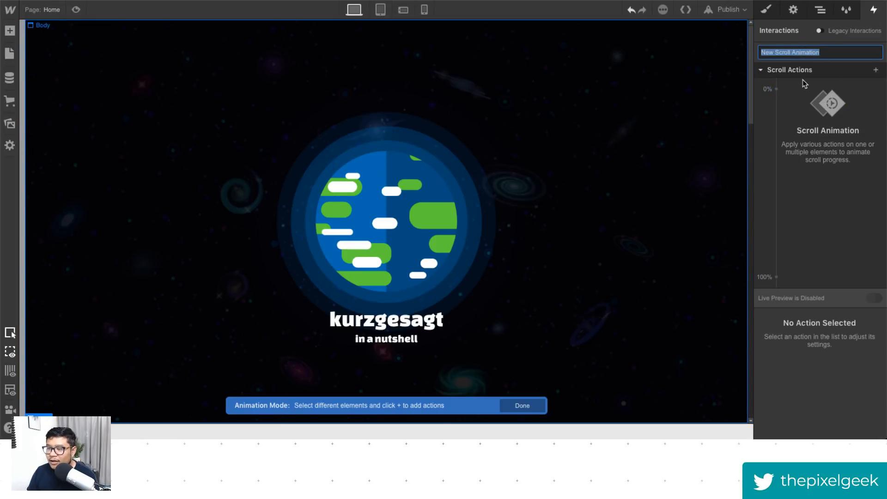
click(820, 12)
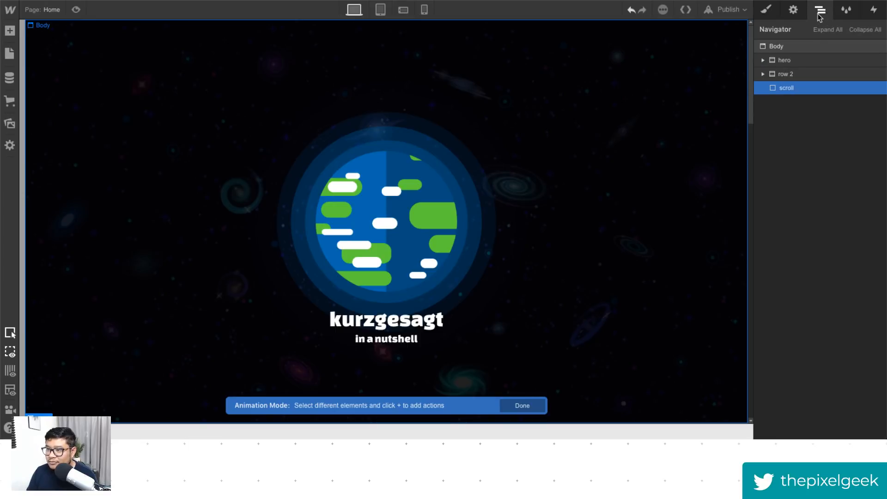
click(874, 11)
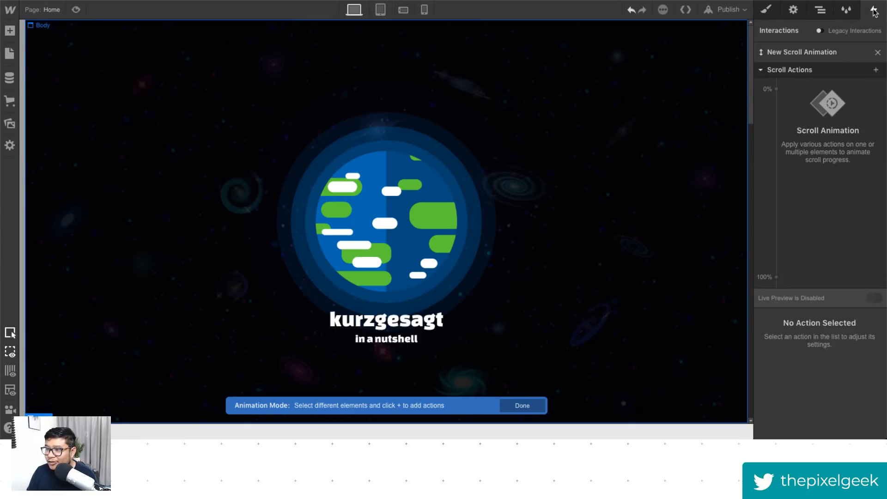
click(807, 52)
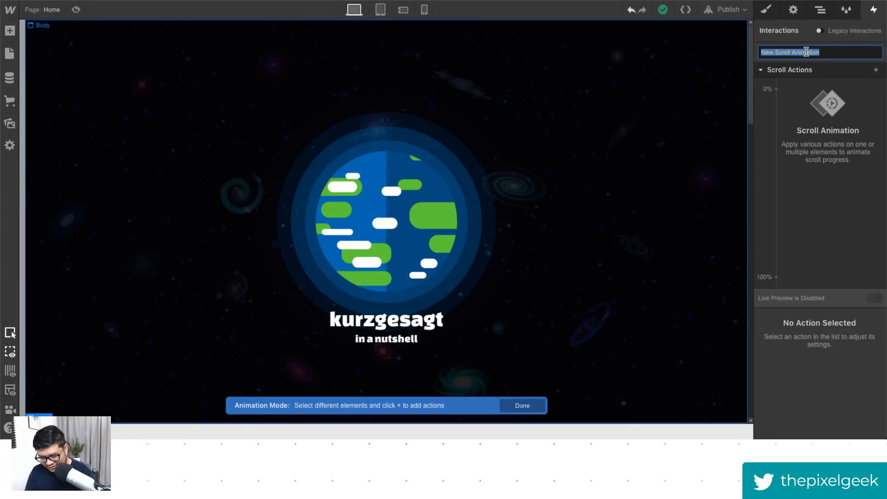
text(scroll interaction)
key(Return)
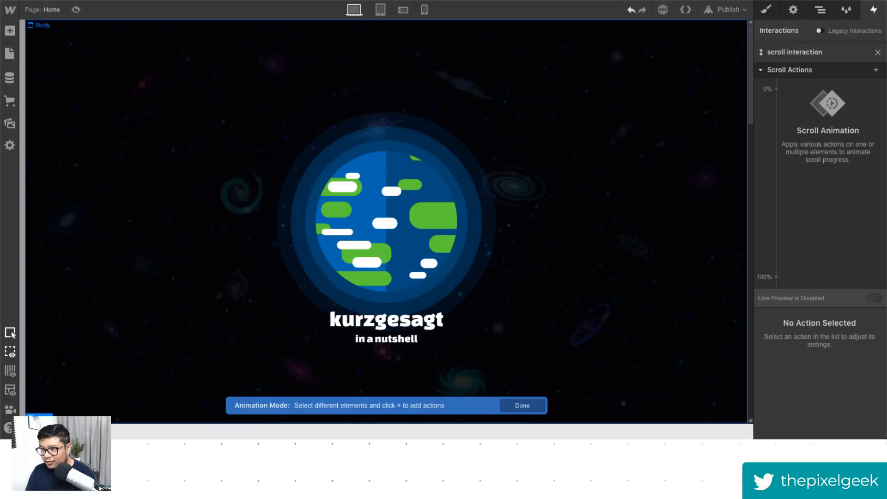
Step: Add a Scale action for the hero section at the 0% keyframe, with X and Y scale at 0.1
click(821, 10)
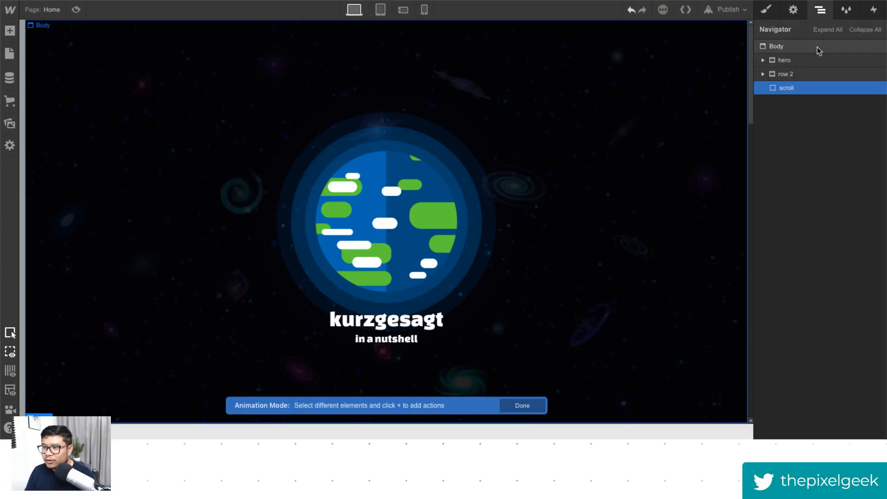
click(816, 62)
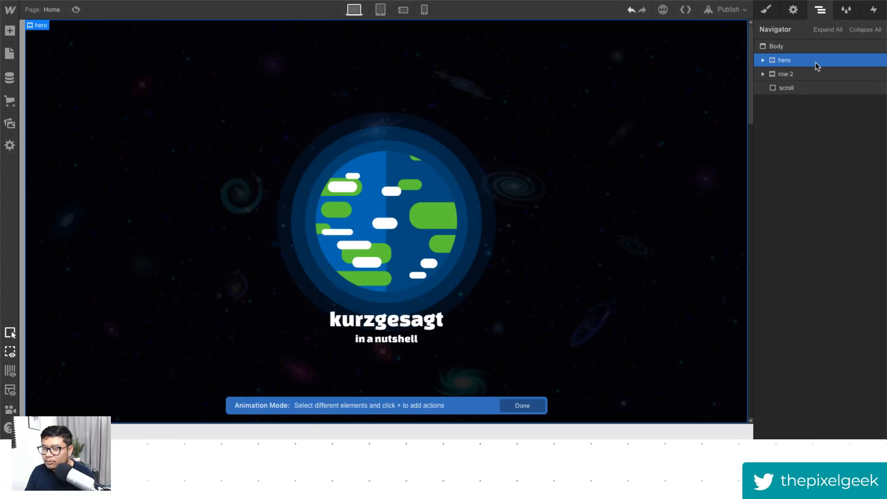
click(763, 60)
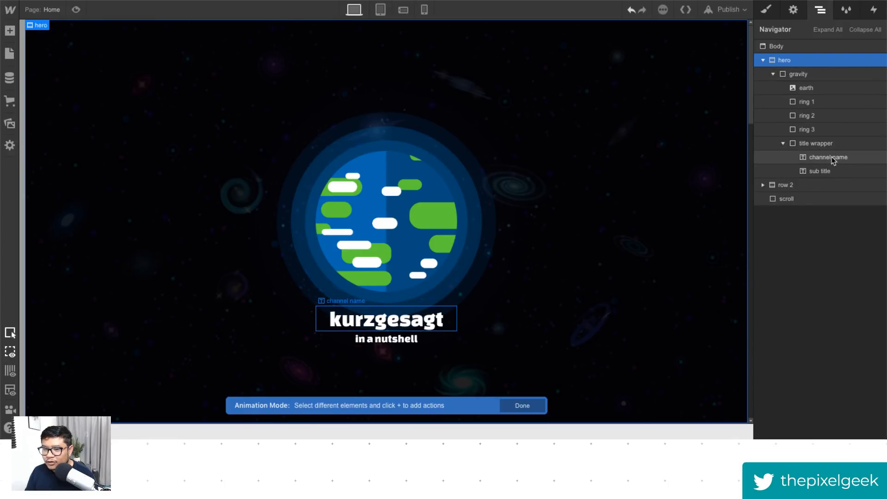
click(875, 11)
click(782, 93)
click(804, 137)
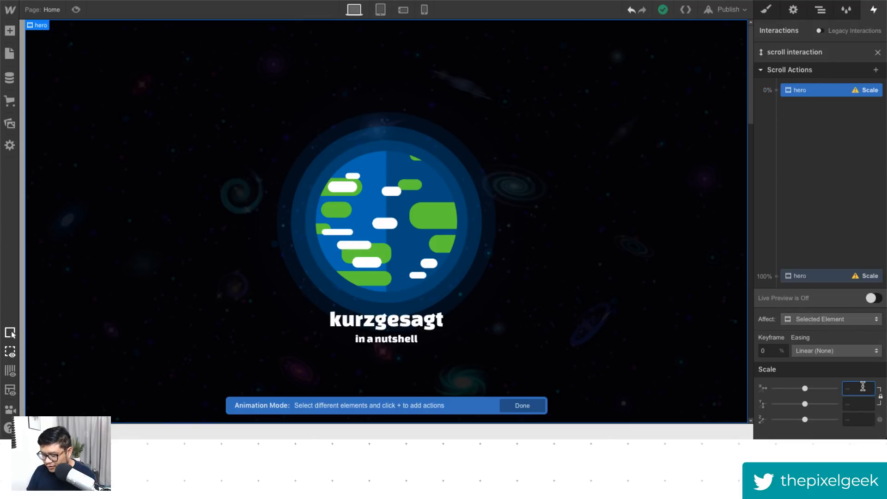
key(Return)
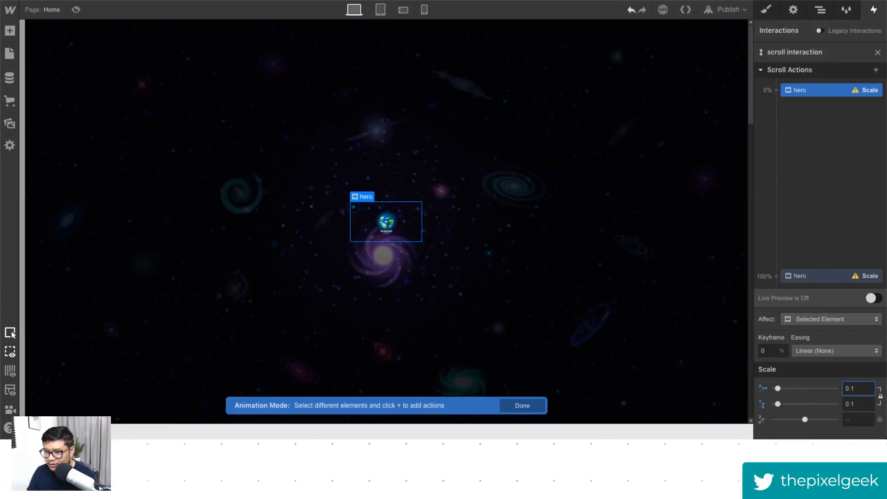
Step: Move the hero's ending Scale keyframe to 50%, set its scale to 1, and check the animation in live preview
click(837, 276)
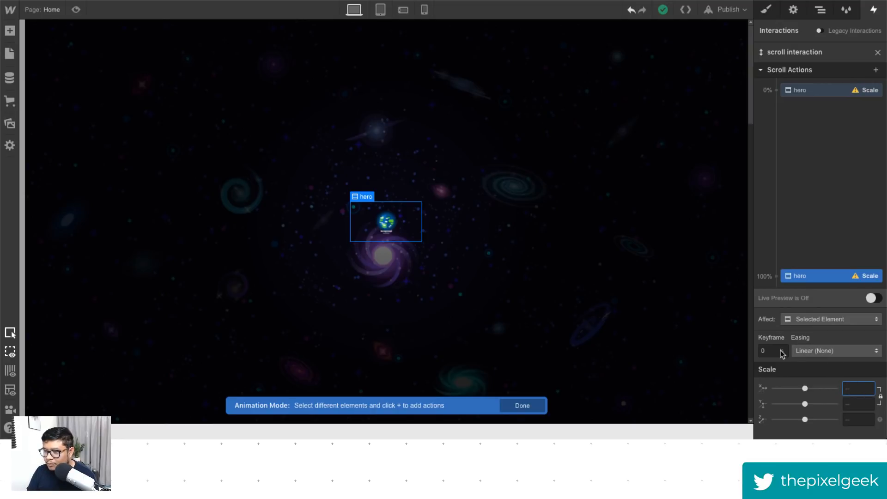
click(802, 278)
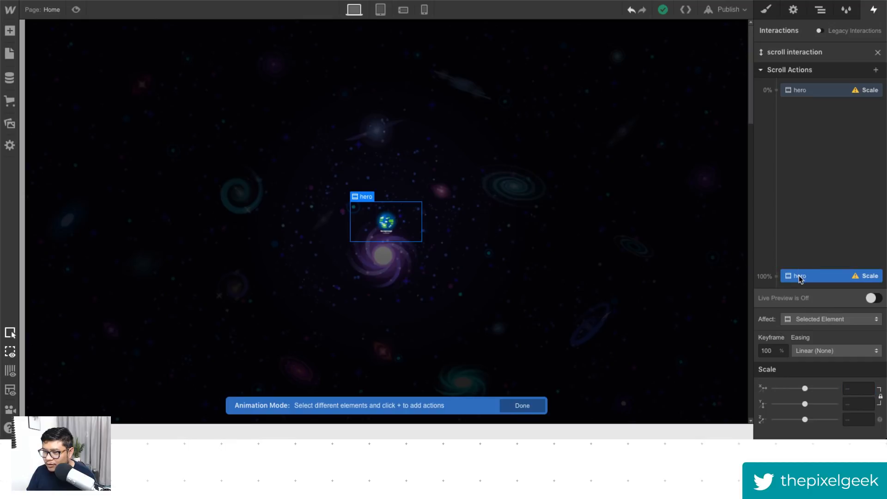
double_click(769, 352)
text(50)
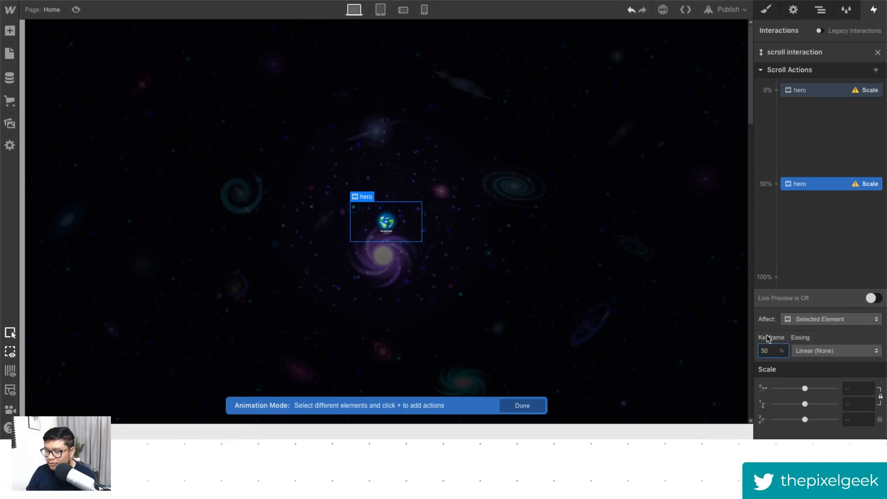
click(858, 388)
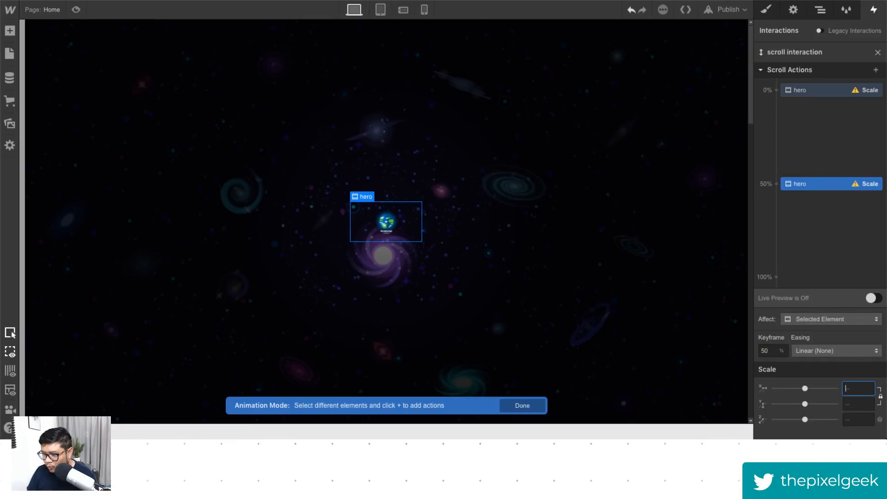
text(1)
click(873, 298)
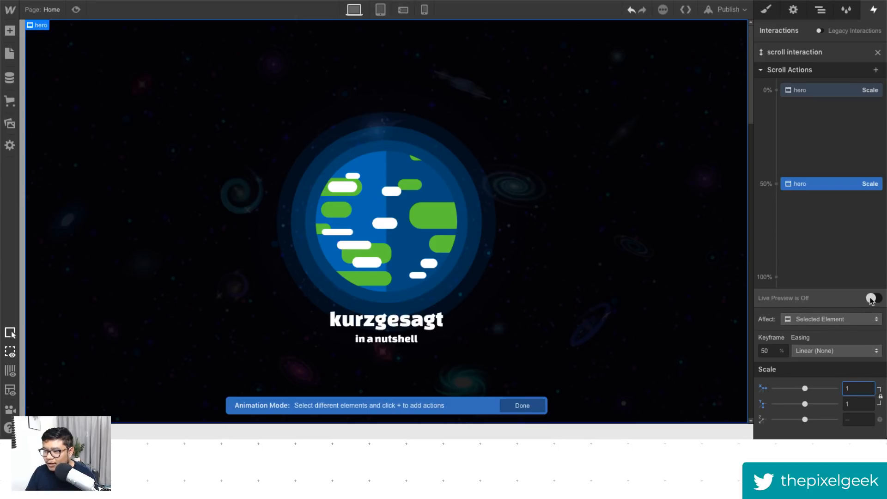
mouse_move(751, 48)
mouse_down()
mouse_move(752, 237)
mouse_move(741, 30)
mouse_up()
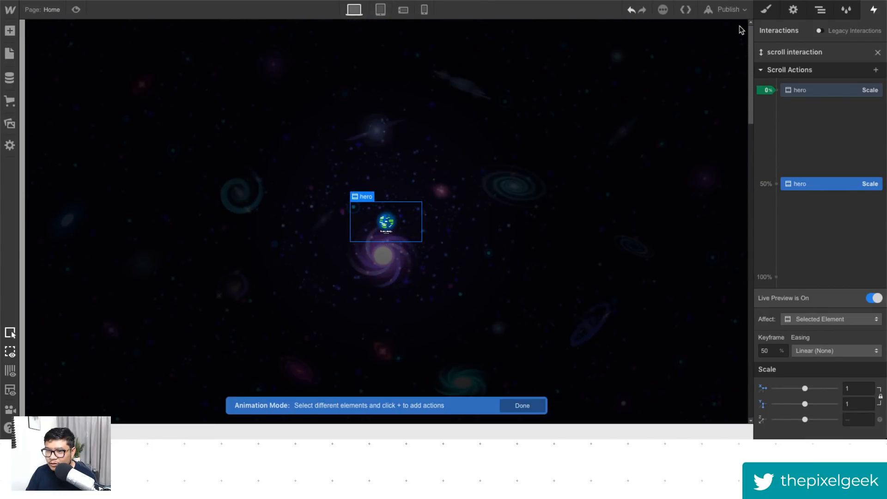
Step: Change the row 2 section's position to fixed with the Full preset
click(820, 10)
click(785, 185)
click(769, 10)
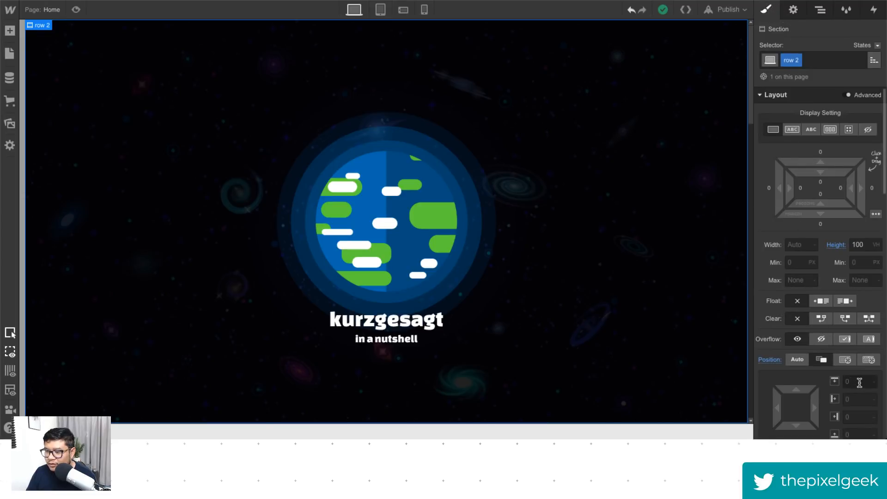
click(870, 362)
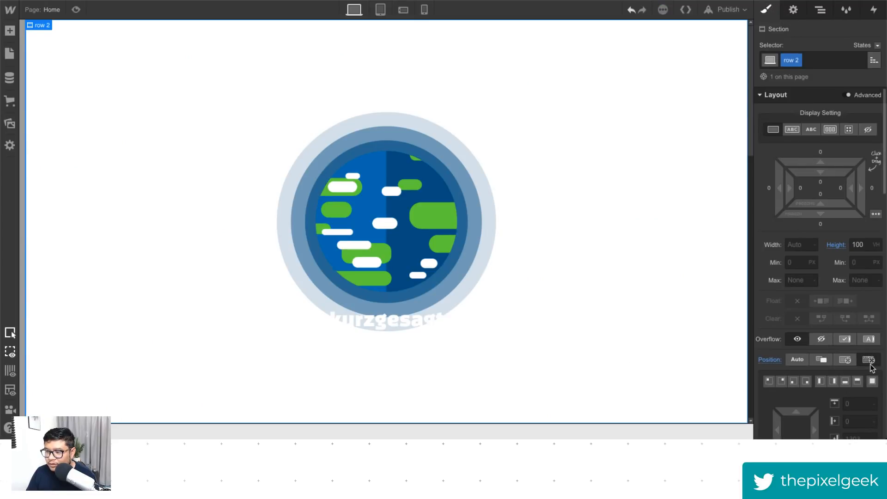
click(872, 382)
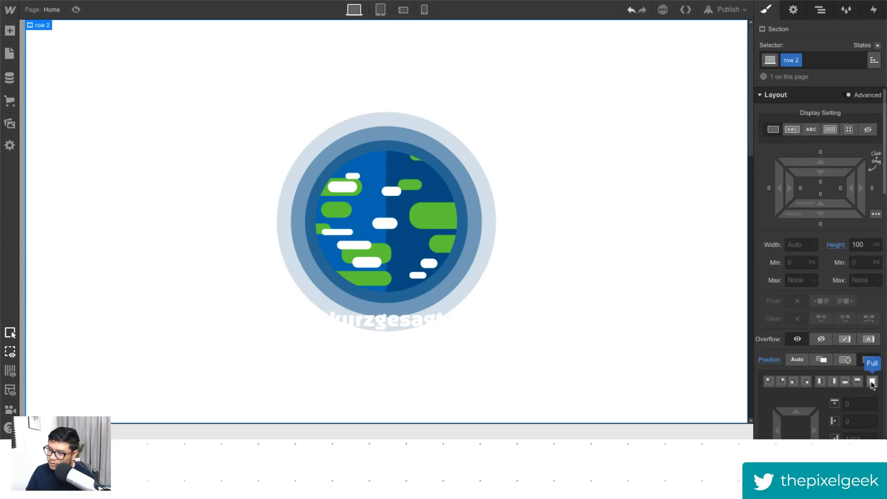
scroll(633, 249, down, 5)
scroll(633, 249, up, 5)
Step: Reopen the "scroll interaction" animation and preview how the hero scales as the page scrolls
click(874, 10)
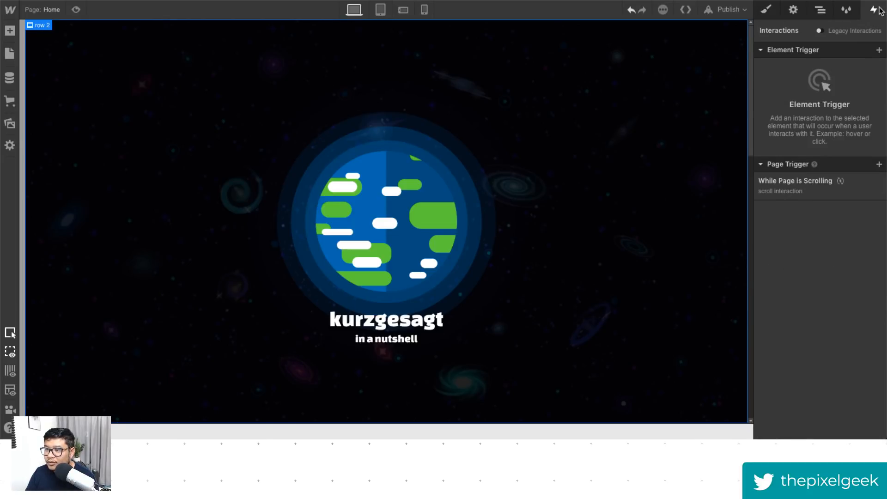
click(805, 187)
click(860, 138)
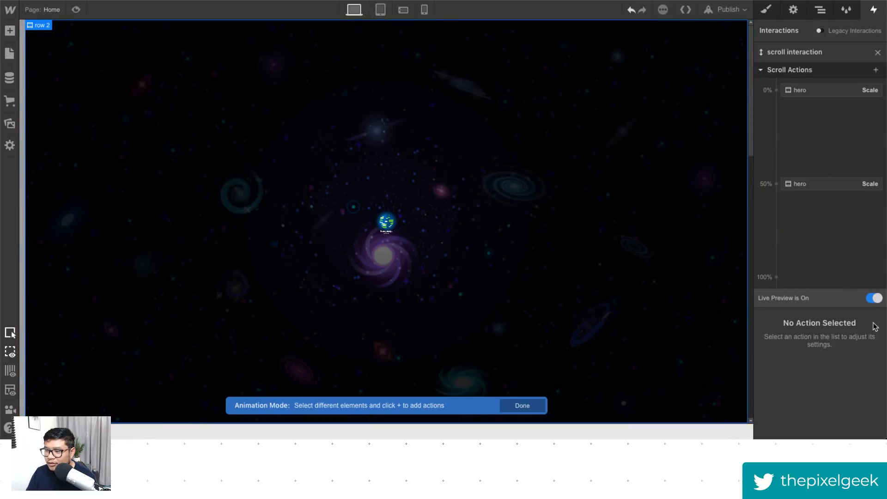
mouse_move(752, 40)
mouse_down()
mouse_move(752, 162)
mouse_move(746, 10)
mouse_up()
mouse_move(752, 47)
mouse_down()
mouse_move(752, 74)
mouse_move(752, 41)
mouse_up()
Step: Add an Opacity action for the hero section at the 0% keyframe and set it to 0%
click(798, 90)
click(777, 90)
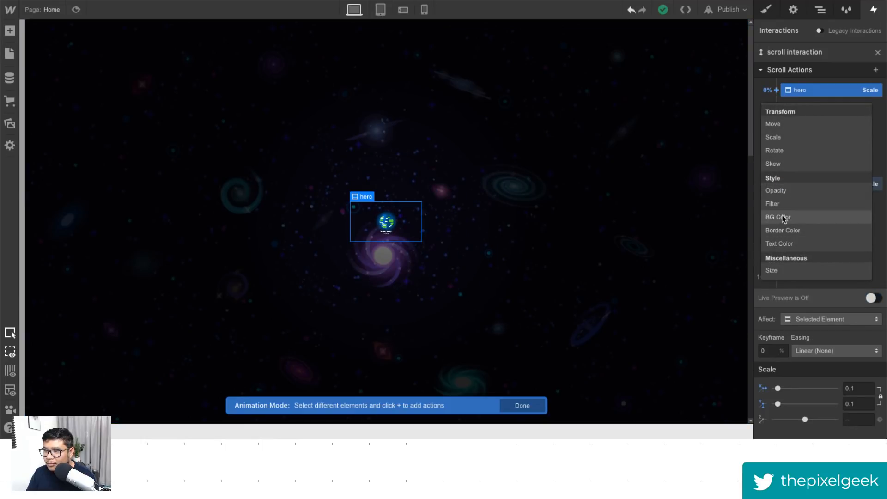
click(781, 190)
click(851, 388)
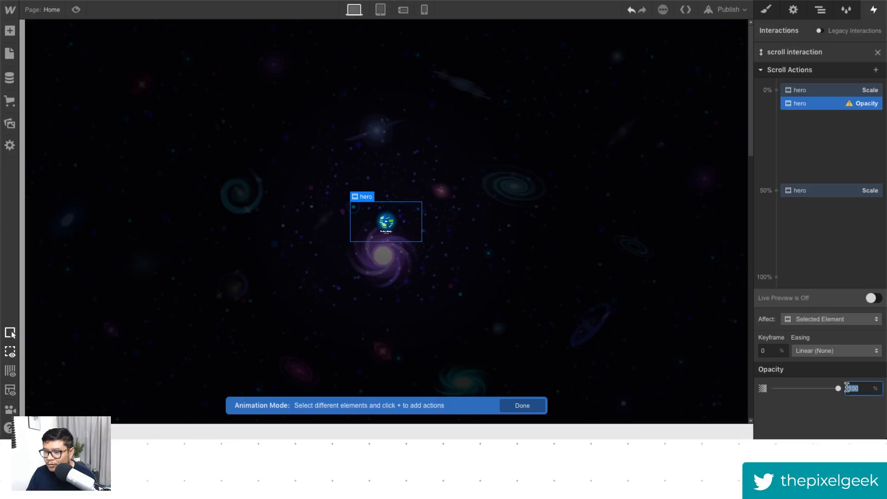
text(0)
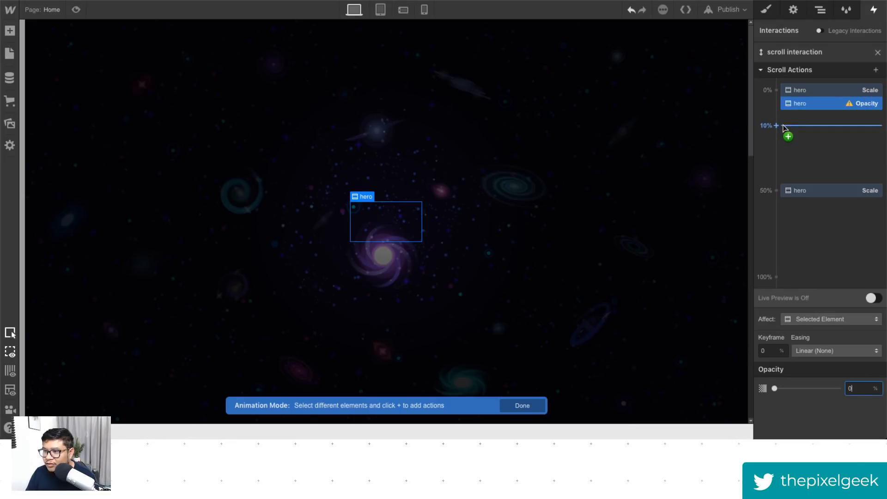
Step: Add an Opacity action of 100% for the hero at the 20% keyframe and check the fade-in in live preview
click(778, 193)
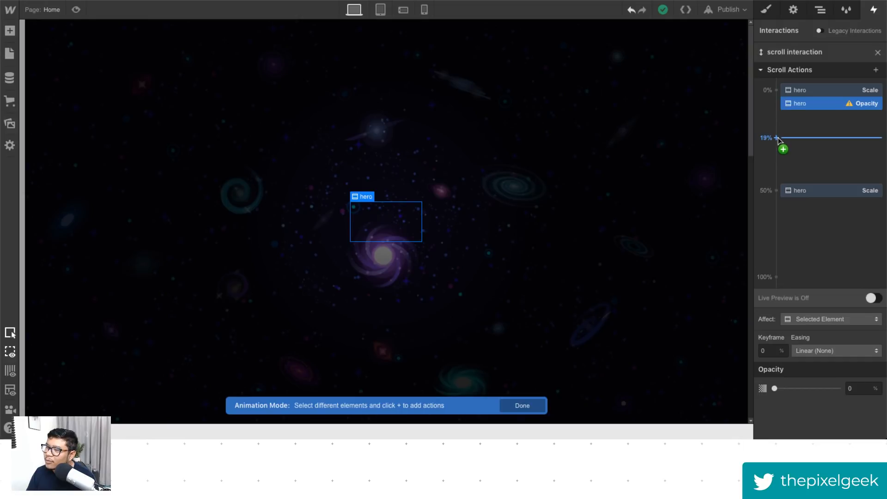
click(778, 139)
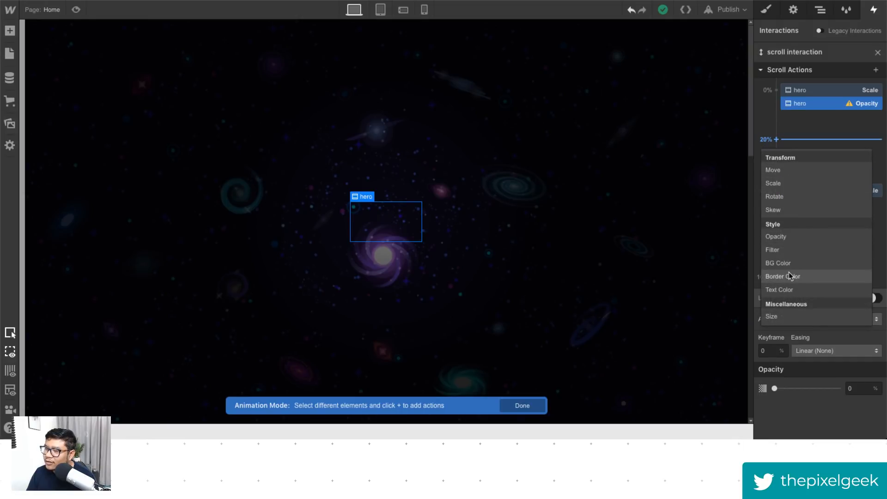
click(792, 236)
click(856, 388)
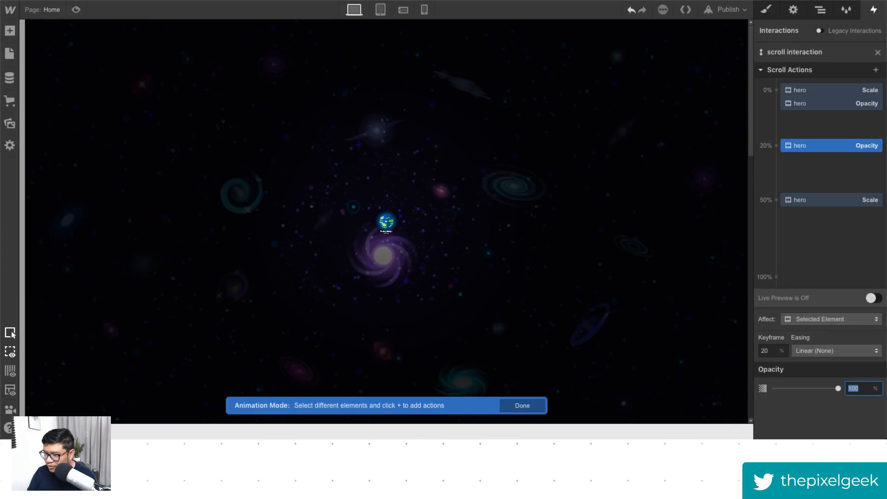
click(818, 246)
click(875, 298)
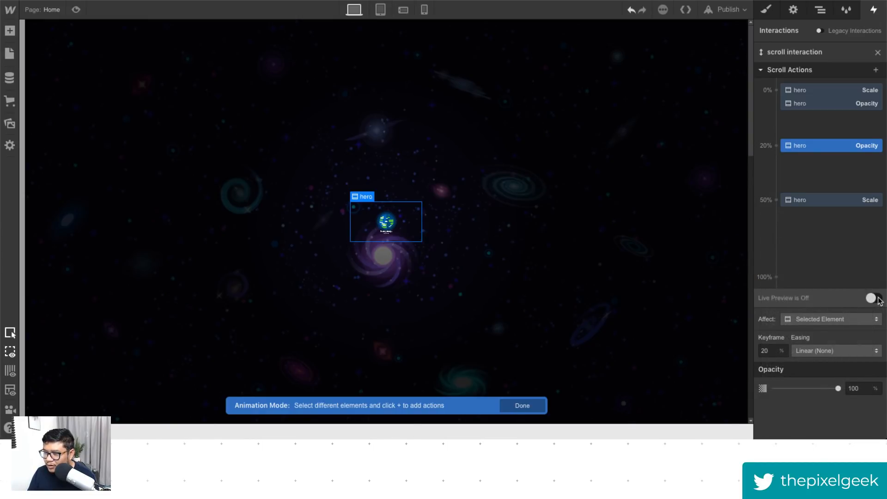
mouse_move(752, 106)
mouse_down()
mouse_move(757, 284)
mouse_move(744, 77)
mouse_move(749, 258)
mouse_up()
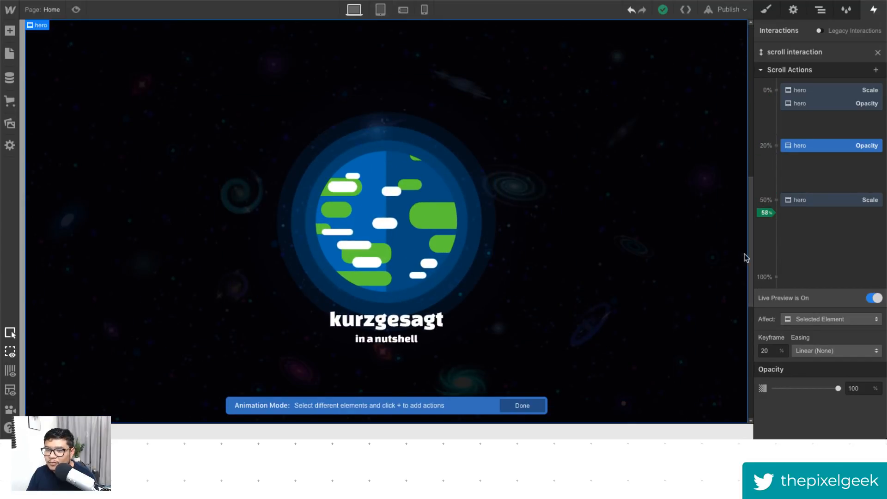
Step: Add a Move action for the channel name with a Y offset of 50 px and place it at the 45% keyframe
click(411, 324)
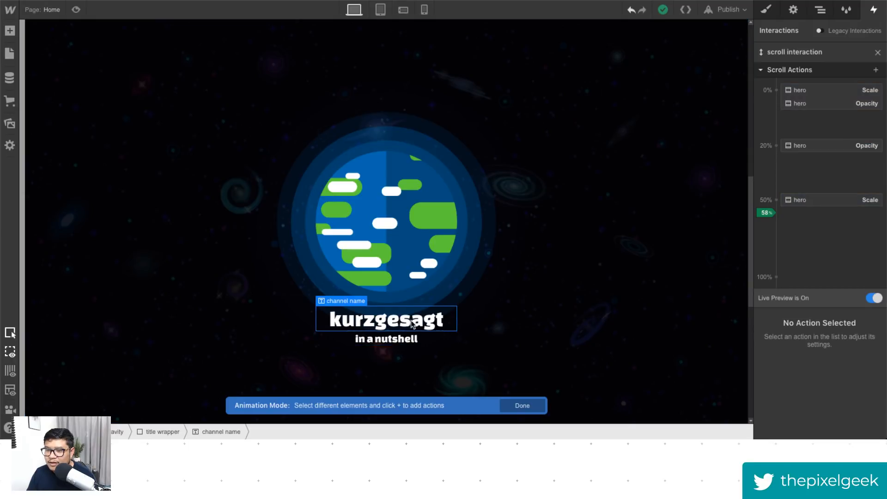
click(777, 90)
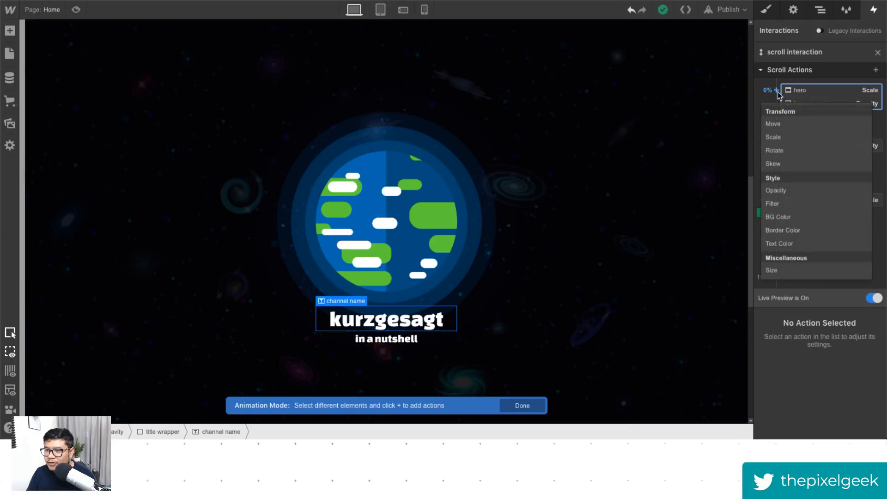
click(785, 125)
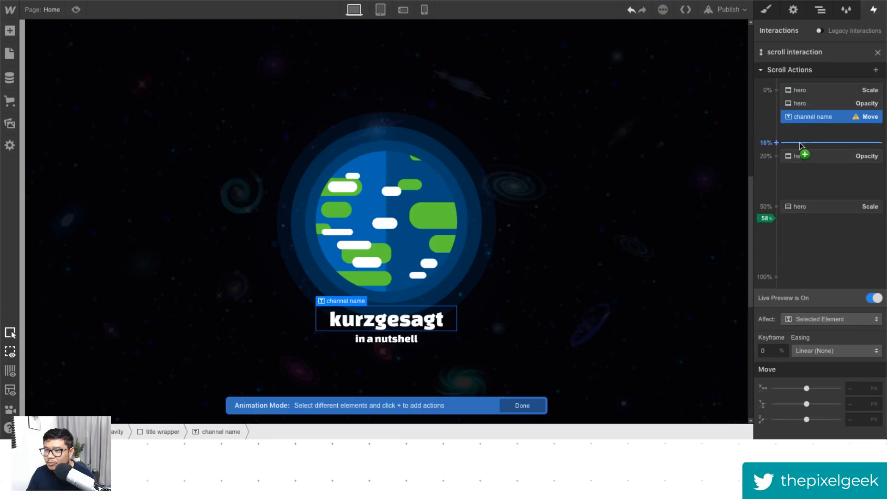
click(858, 405)
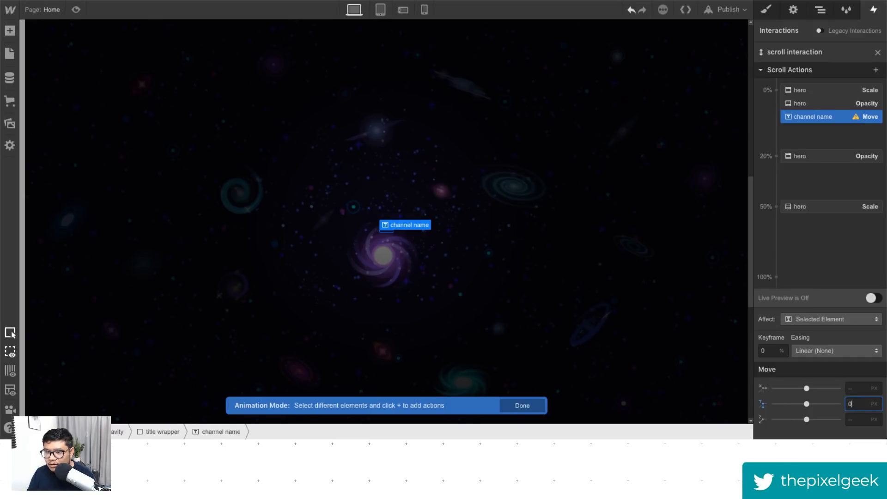
text(20)
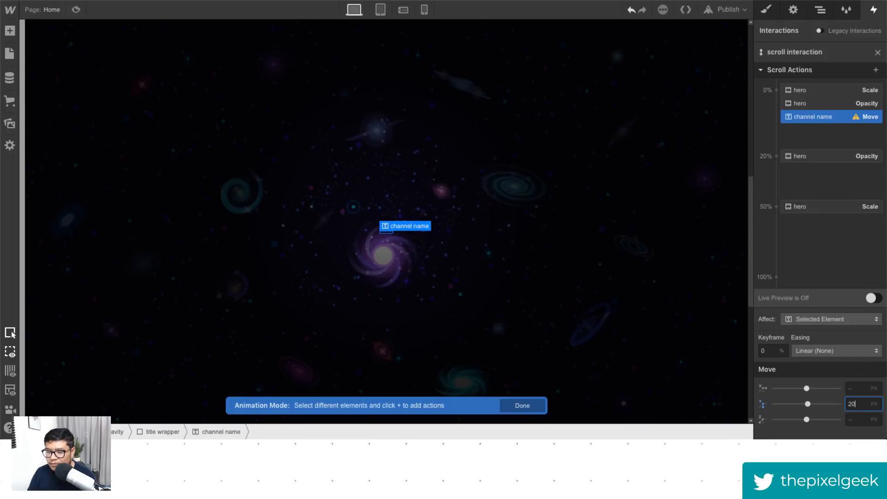
key(shift+Up)
key(shift+Up)
key(shift+Up)
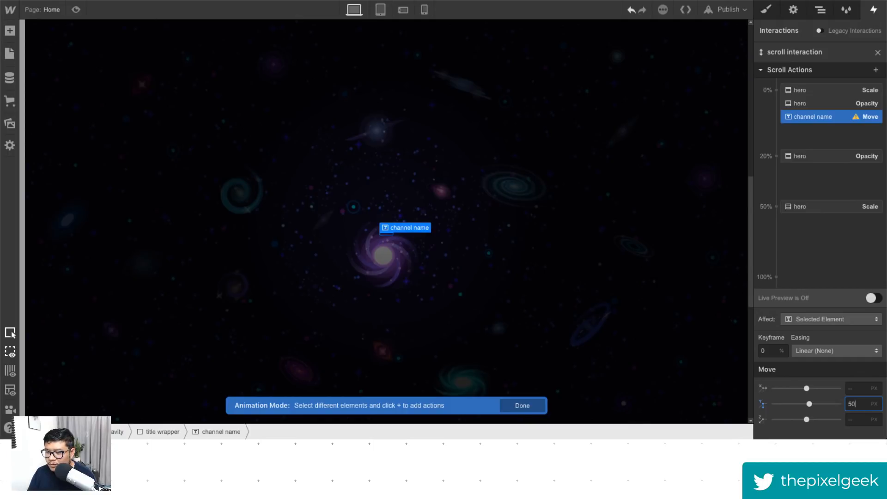
drag(814, 116, 822, 193)
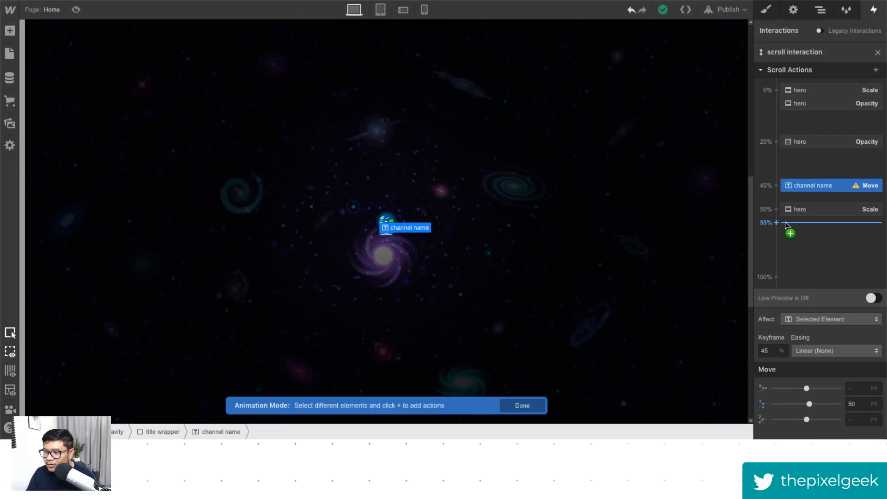
Step: Add a Move action for the channel name at 55% with a Y offset of 0 px and check it in live preview
click(787, 224)
click(786, 254)
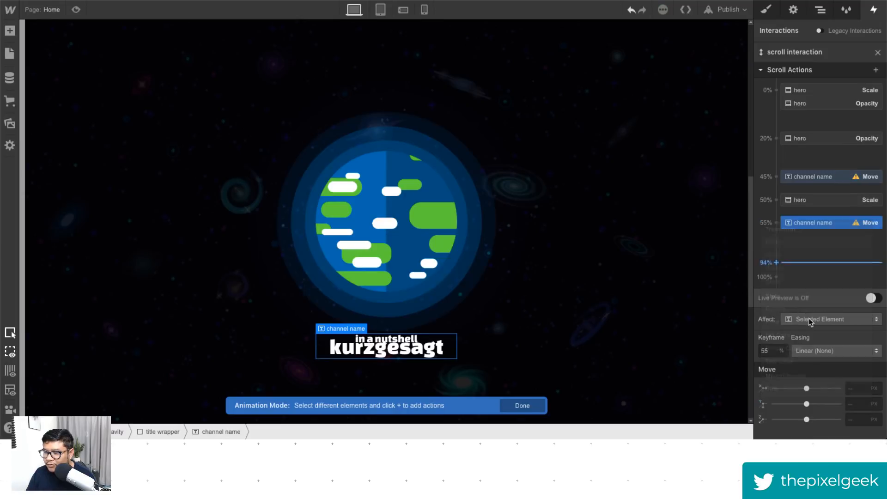
text(0)
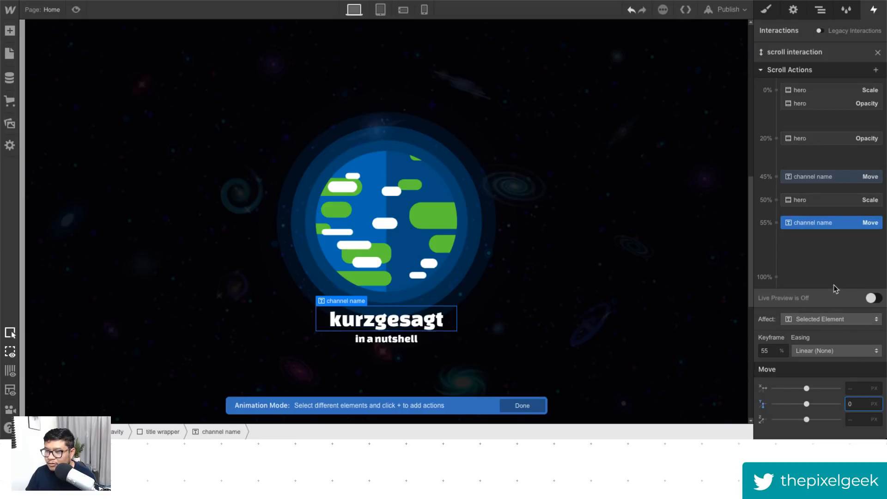
click(871, 299)
mouse_move(753, 73)
mouse_down()
mouse_move(755, 214)
mouse_move(745, 69)
mouse_move(747, 250)
mouse_move(745, 135)
mouse_move(743, 226)
mouse_up()
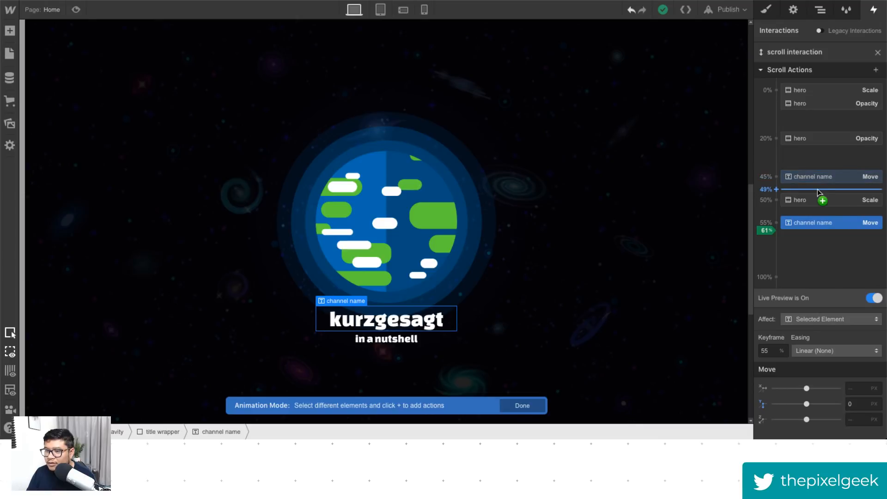
mouse_move(753, 229)
mouse_down()
mouse_move(747, 172)
mouse_move(747, 235)
mouse_move(749, 136)
mouse_up()
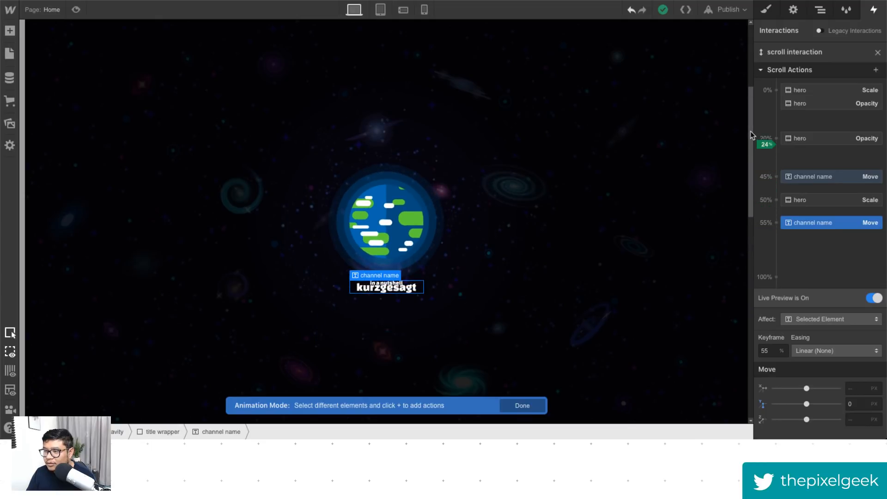
Step: Fade in the channel name with Opacity actions of 0% at the 45% keyframe and 100% at 55%, and preview the animation
click(776, 178)
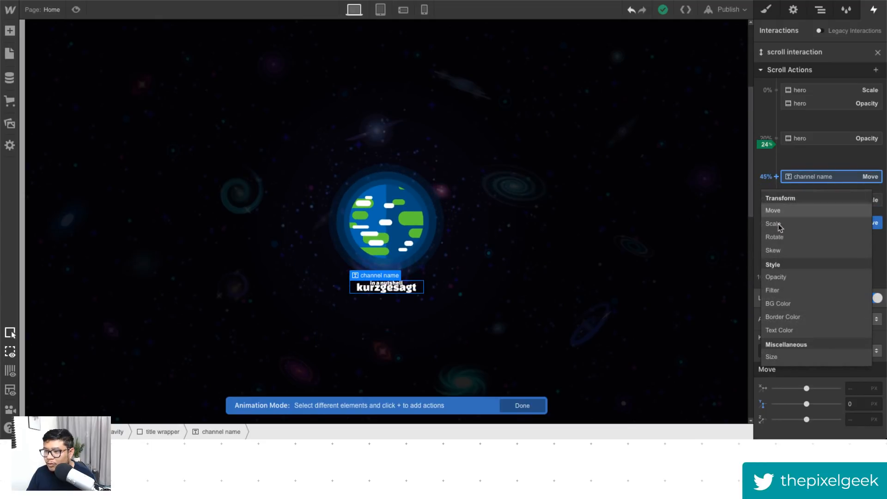
click(786, 275)
click(855, 389)
click(875, 298)
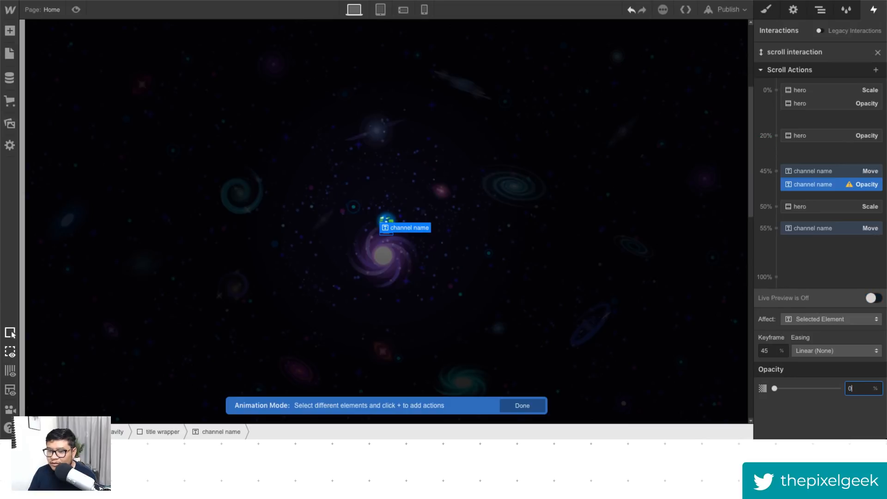
click(776, 228)
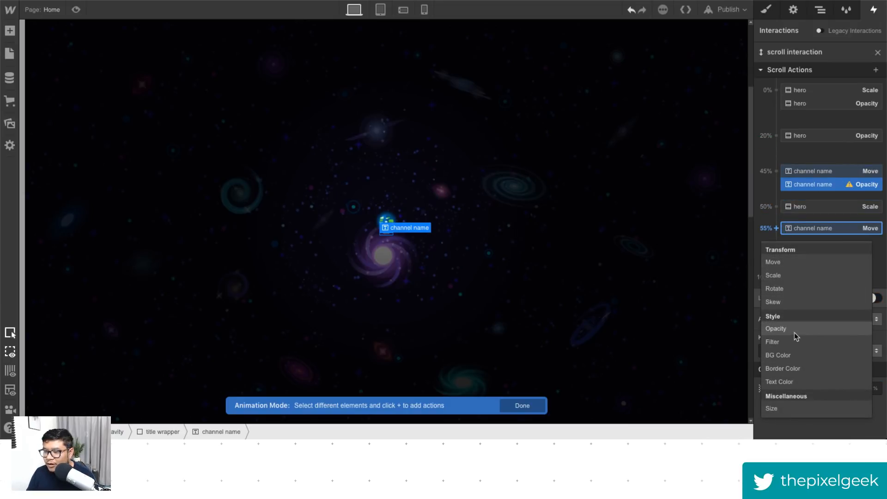
click(783, 329)
click(871, 300)
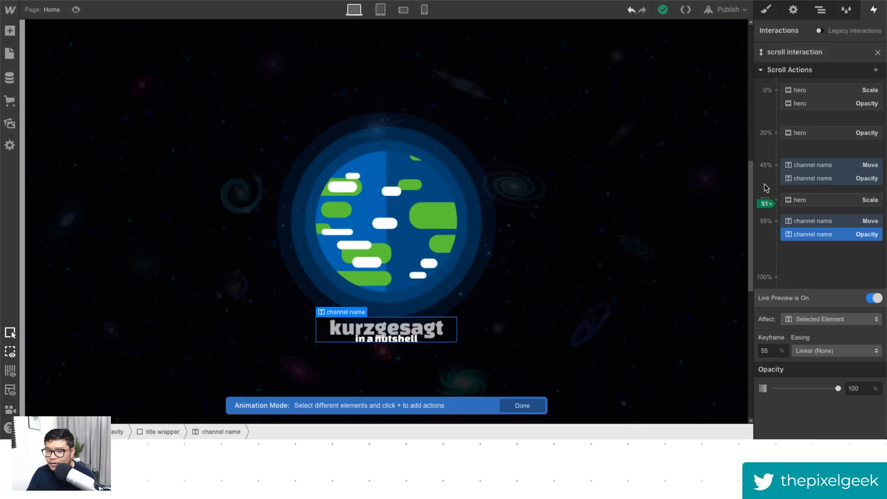
Step: Add a Move action for the sub title at the 49% keyframe with a Y offset of 50 px
click(409, 345)
mouse_move(772, 171)
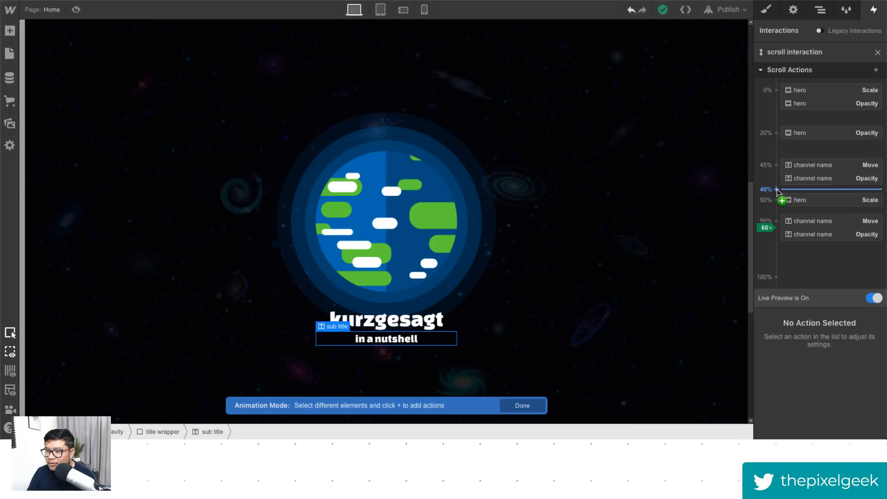
click(776, 190)
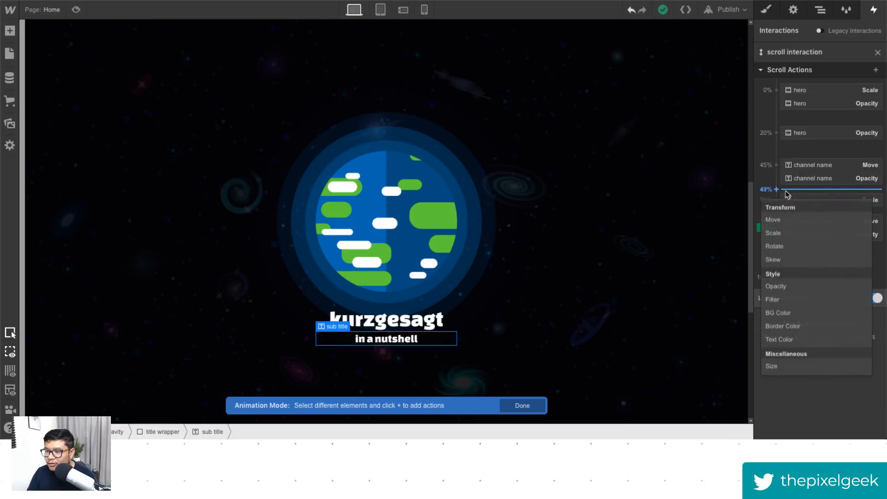
click(802, 222)
click(851, 404)
text(50)
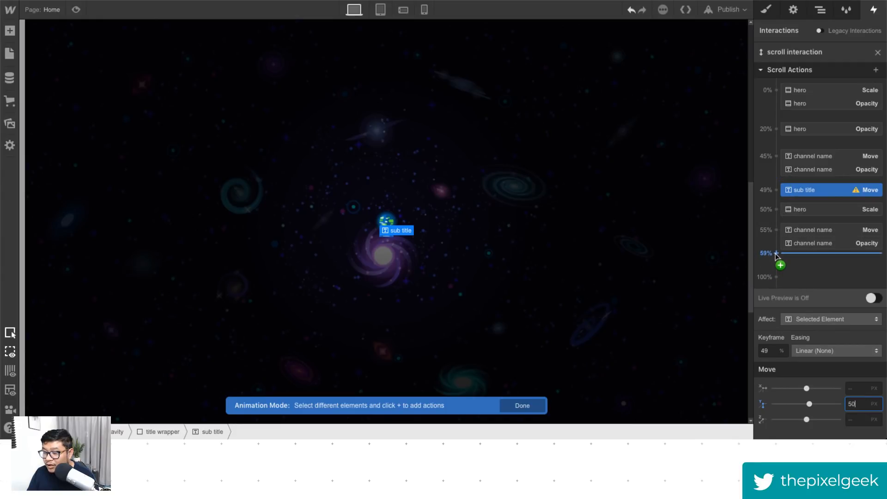
Step: Add an ending Move action for the sub title at the 59% keyframe with a Y offset of 0 px
click(782, 265)
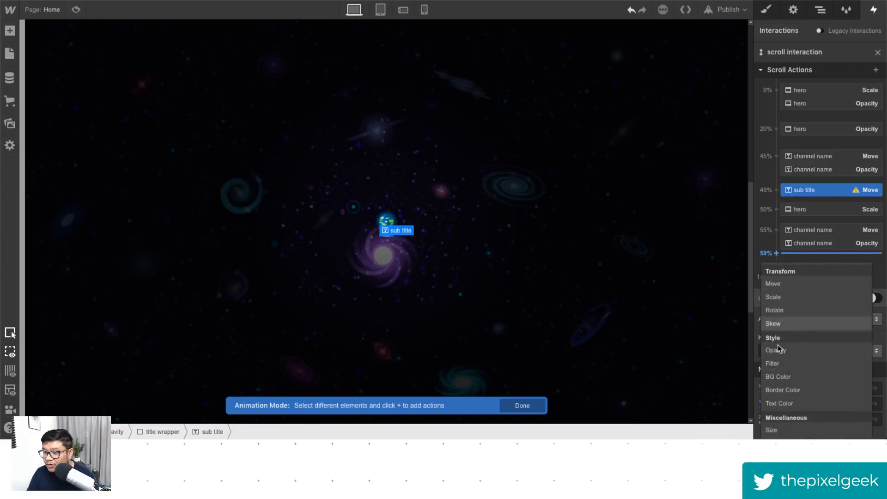
click(775, 284)
click(855, 402)
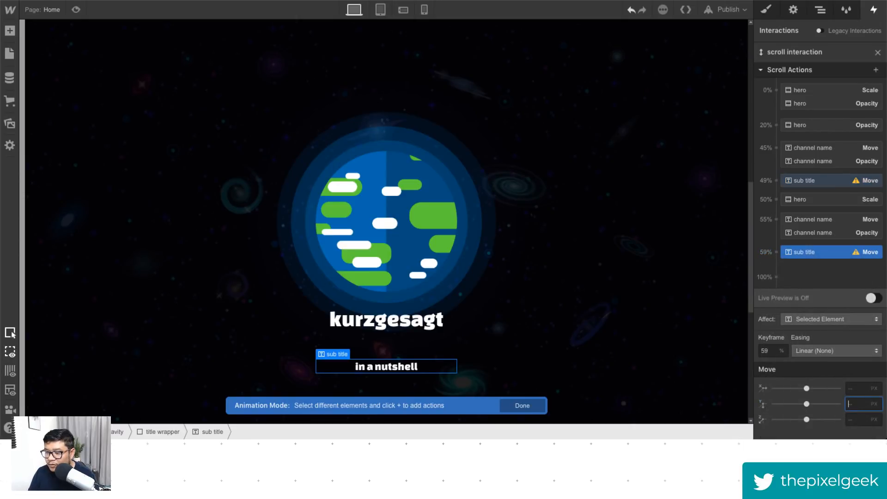
text(0)
Step: Fade in the sub title with Opacity actions at the 49% and 59% keyframes, ending at 100%, and preview the scroll animation
click(777, 180)
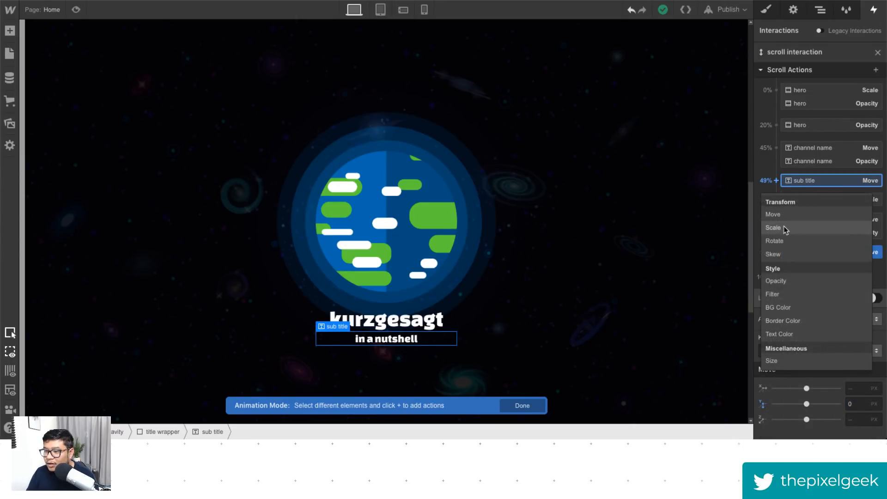
click(787, 283)
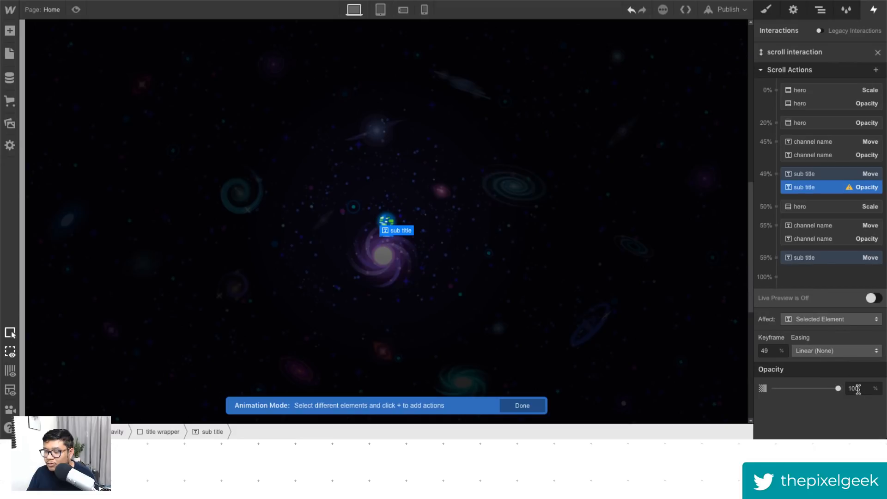
click(776, 257)
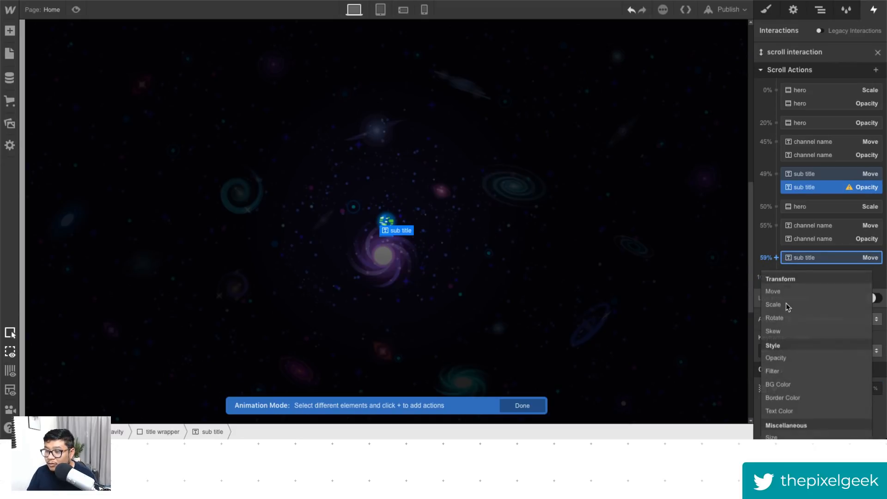
click(791, 359)
click(868, 299)
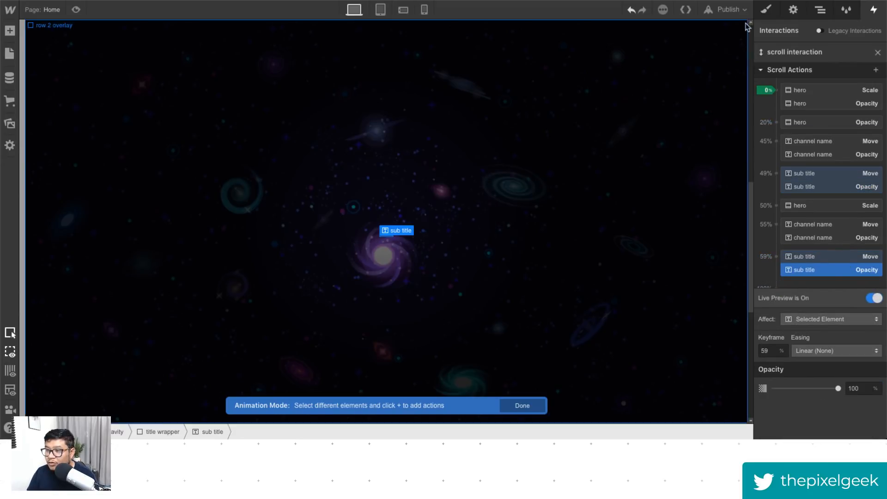
mouse_move(751, 41)
mouse_down()
mouse_move(750, 231)
mouse_move(745, 54)
mouse_up()
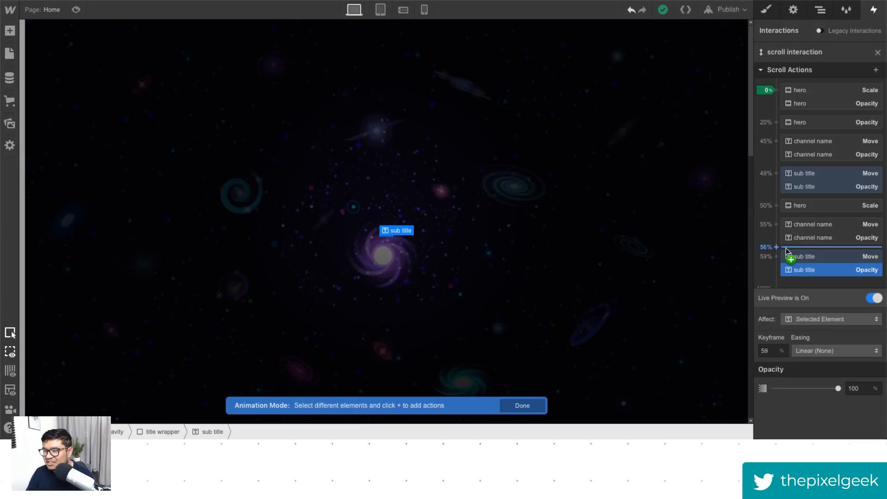
Step: Try In Out Cubic easing on the channel name and sub title actions at 55% and 59% in live preview
click(814, 226)
shift+click(814, 238)
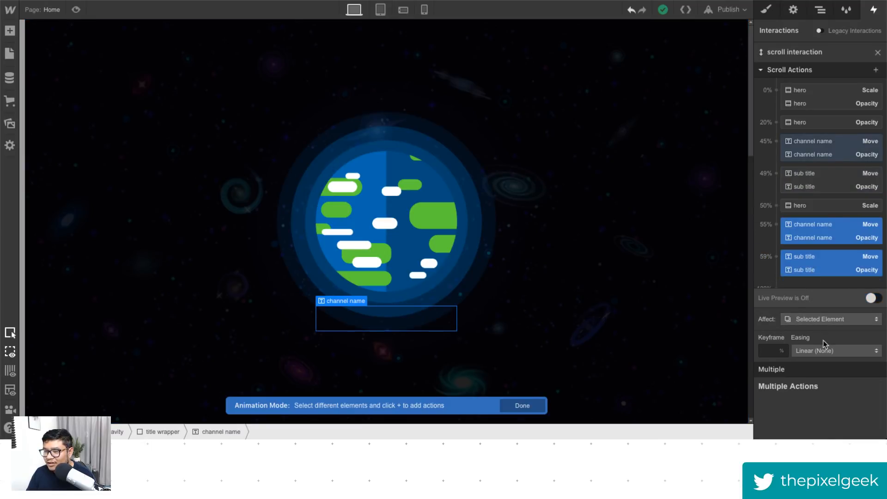
click(827, 351)
click(835, 395)
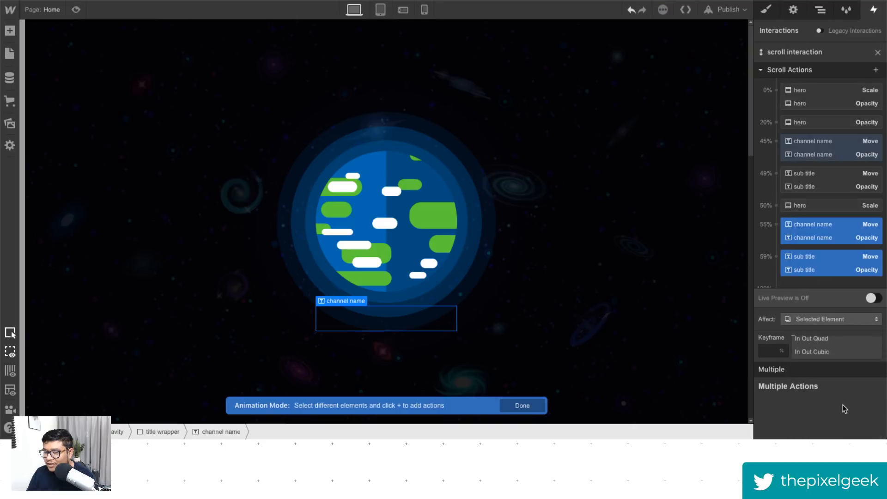
click(872, 298)
mouse_move(765, 89)
mouse_down()
mouse_move(750, 205)
mouse_move(745, 95)
mouse_move(749, 207)
mouse_move(745, 79)
mouse_move(749, 198)
mouse_up()
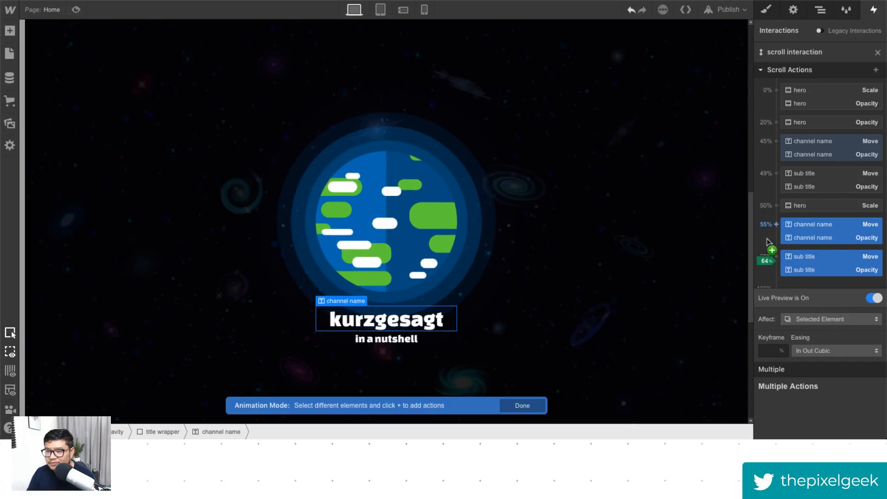
Step: Return the easing of the selected channel name and sub title actions to Linear (None)
click(844, 351)
scroll(855, 138, up, 5)
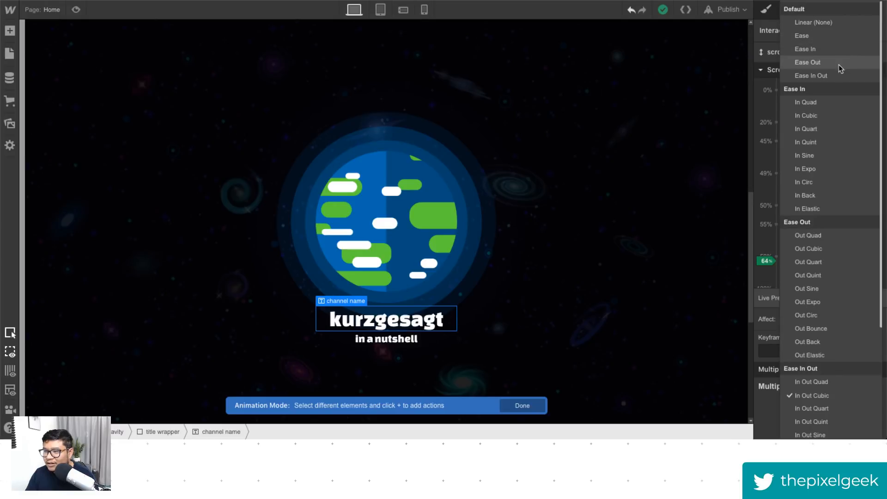
click(826, 22)
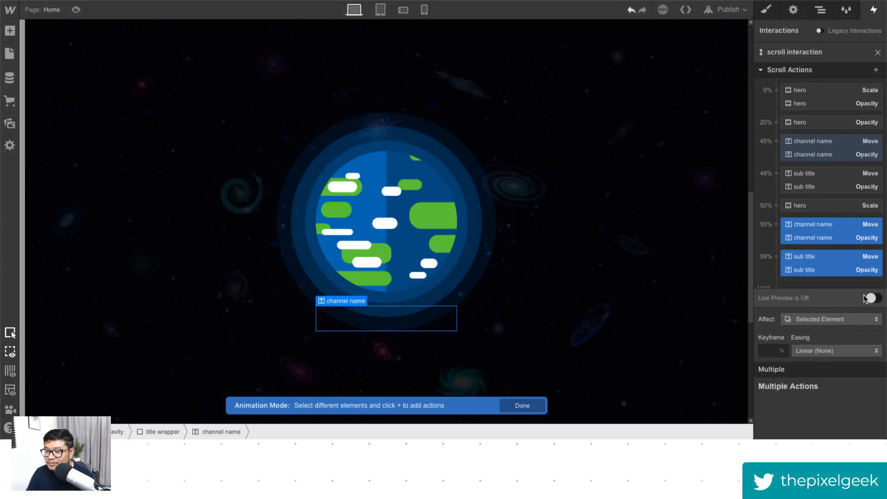
Step: Preview the page and scroll through the animation to check how the channel name and sub title enter
click(76, 11)
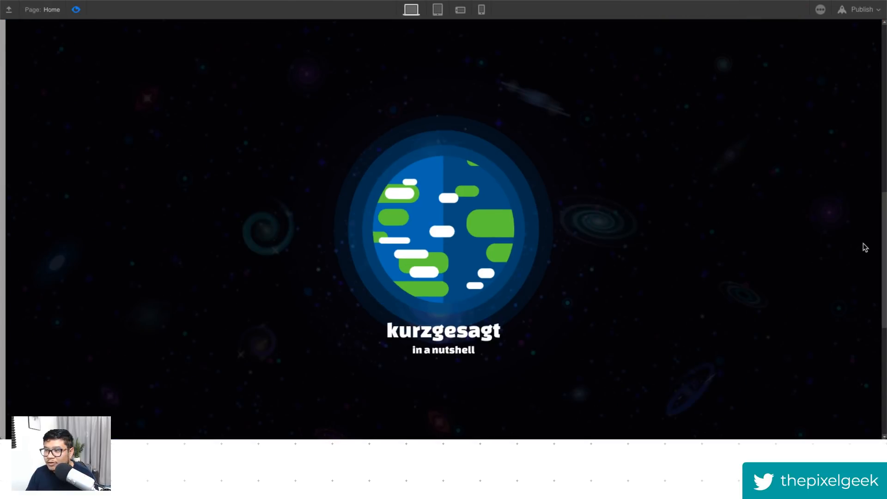
mouse_move(884, 237)
mouse_down()
mouse_move(884, 102)
mouse_move(885, 226)
mouse_up()
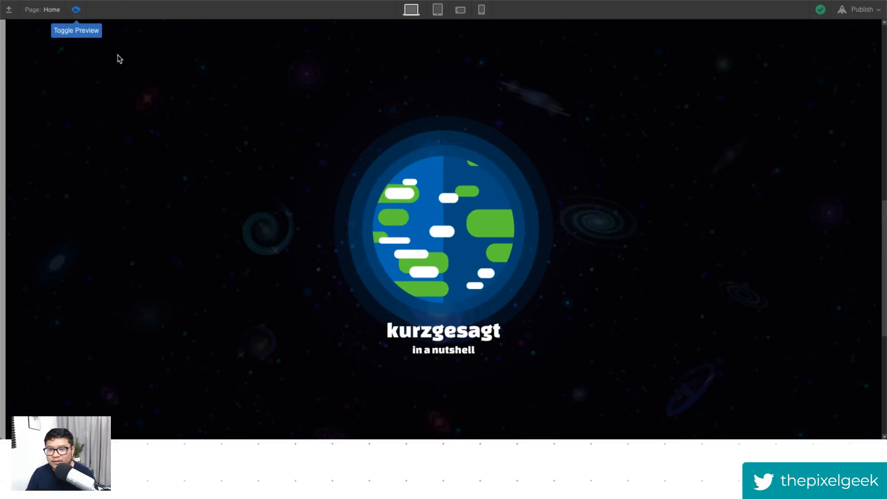
key(ctrl+shift+p)
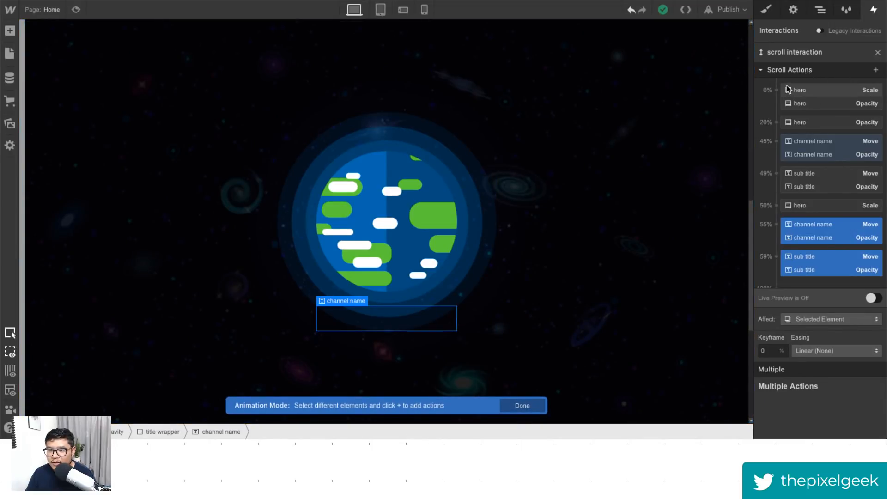
Step: Add a starting Opacity action of 0% for the row 2 overlay at the 0% keyframe of the scroll interaction
click(822, 11)
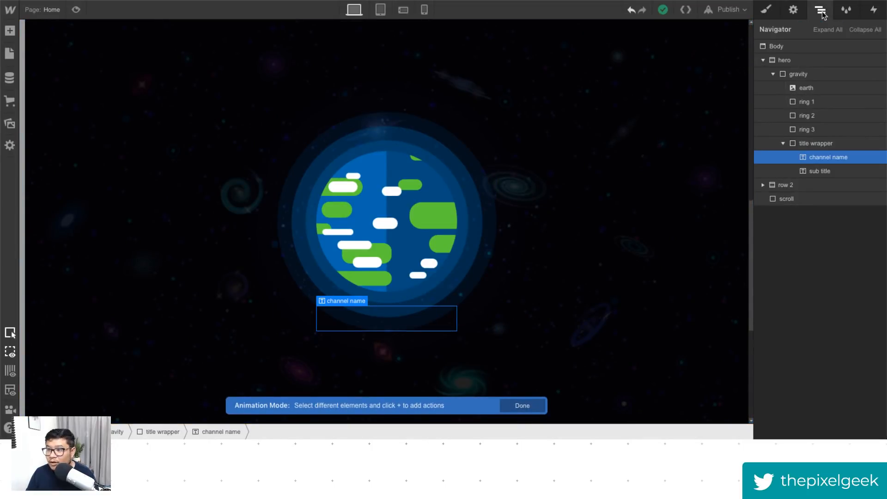
click(764, 185)
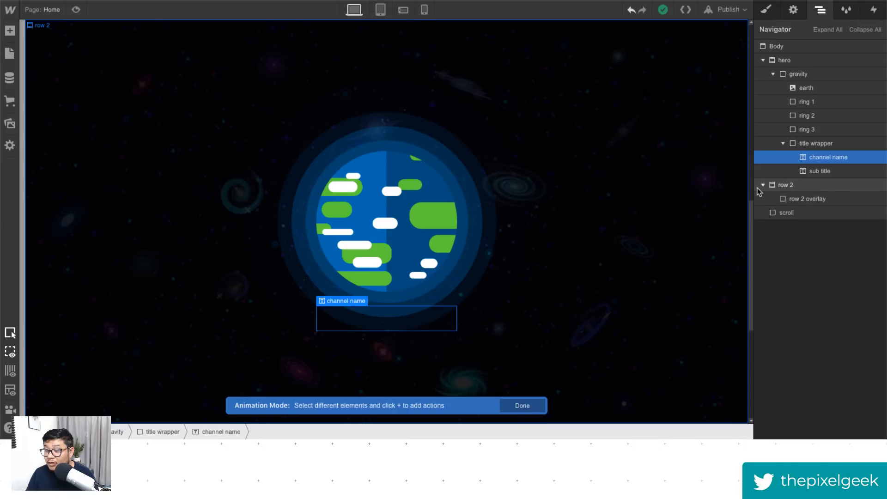
click(812, 199)
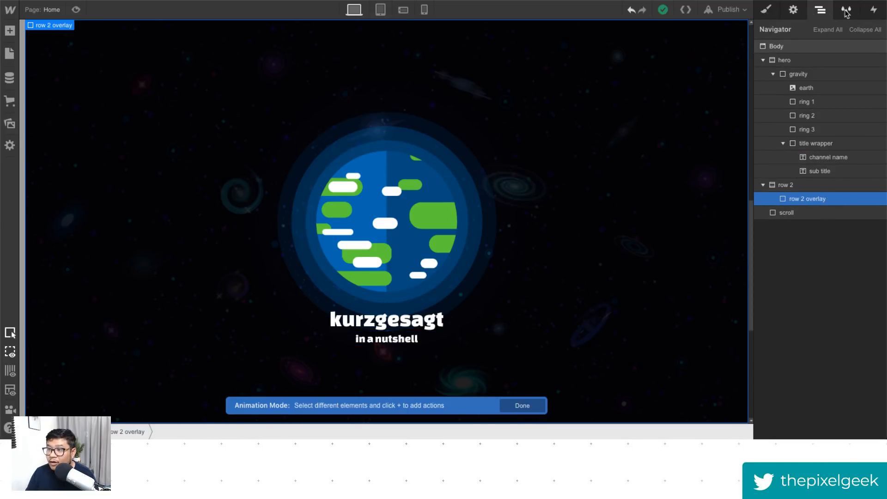
click(874, 9)
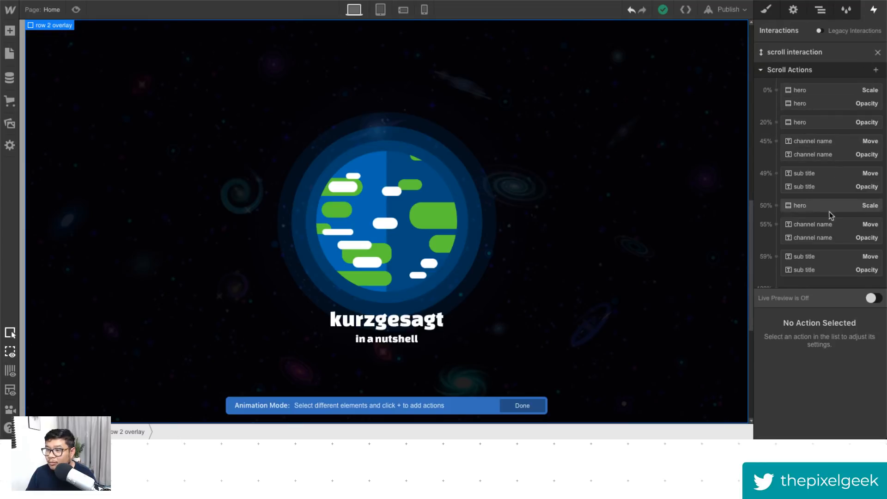
click(777, 90)
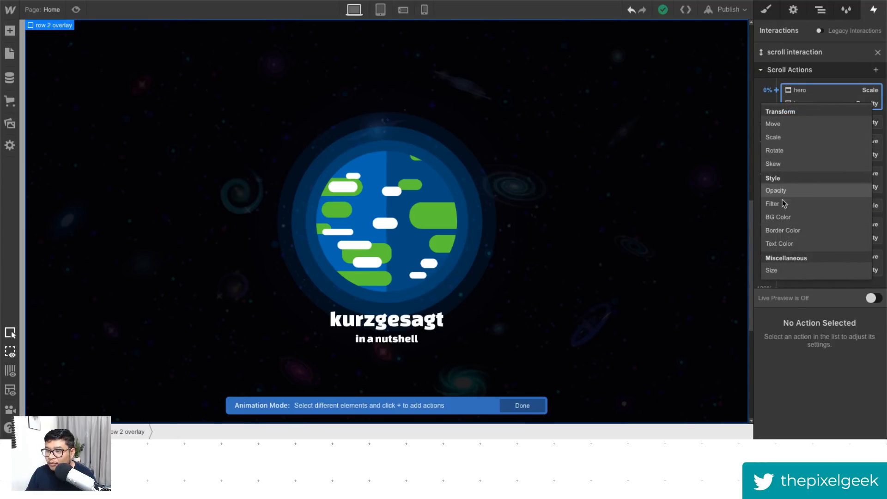
click(786, 193)
double_click(859, 389)
text(0)
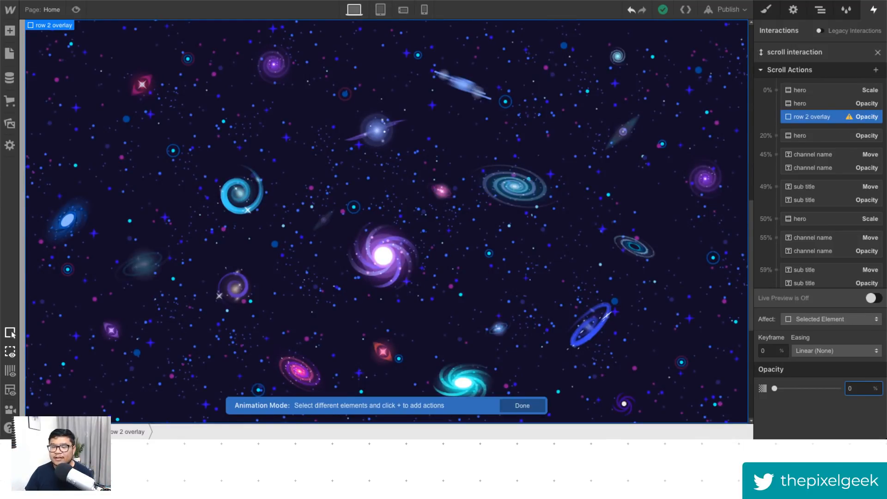
Step: Add an ending Opacity action of 100% for the row 2 overlay at the 50% keyframe and check it in live preview
scroll(804, 263, down, 1)
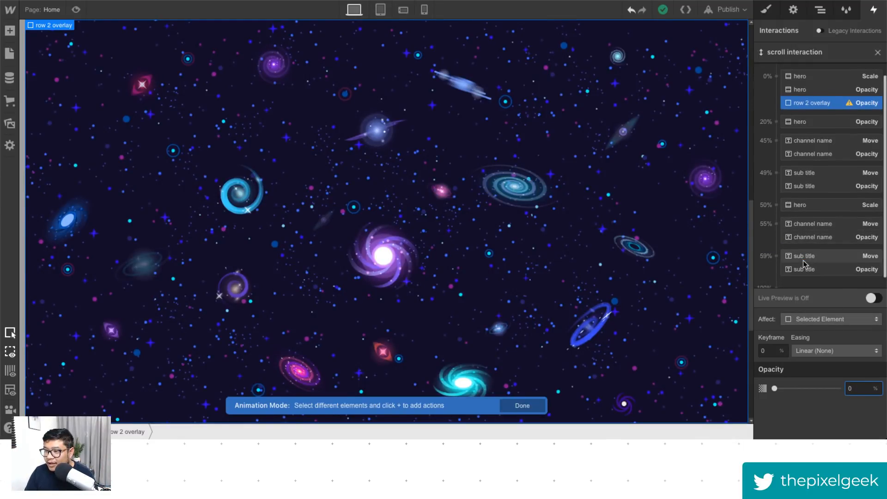
click(781, 205)
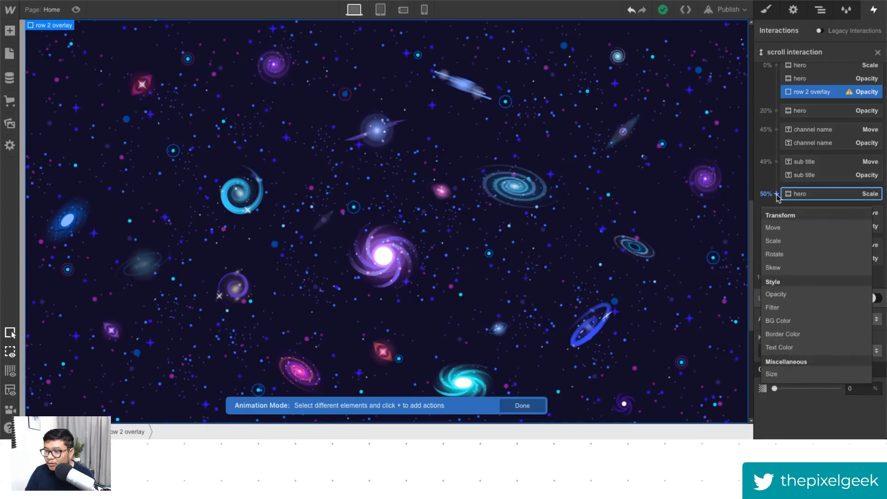
click(777, 294)
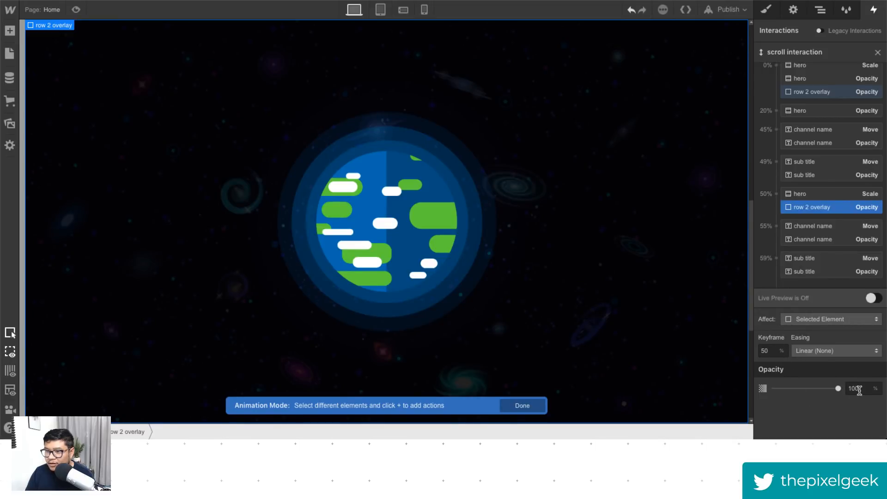
click(874, 298)
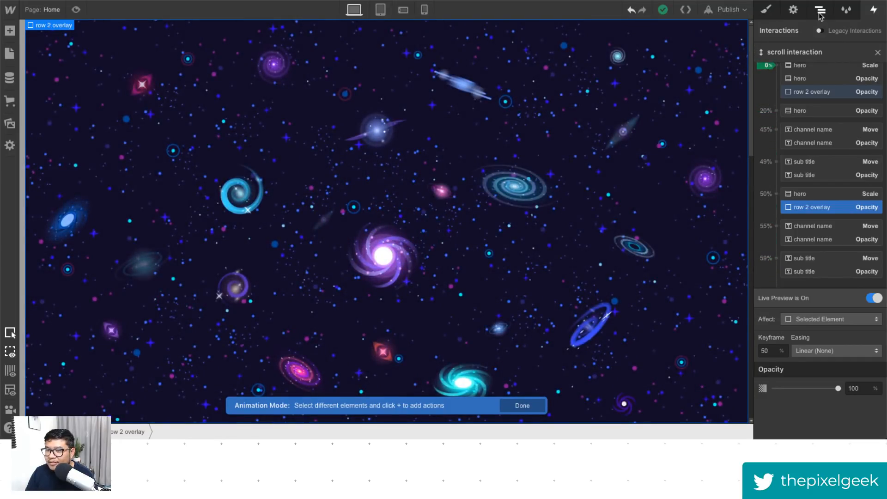
Step: Add a starting Scale action for the row 2 section at the 0% keyframe with X and Y set to 1.25
click(821, 11)
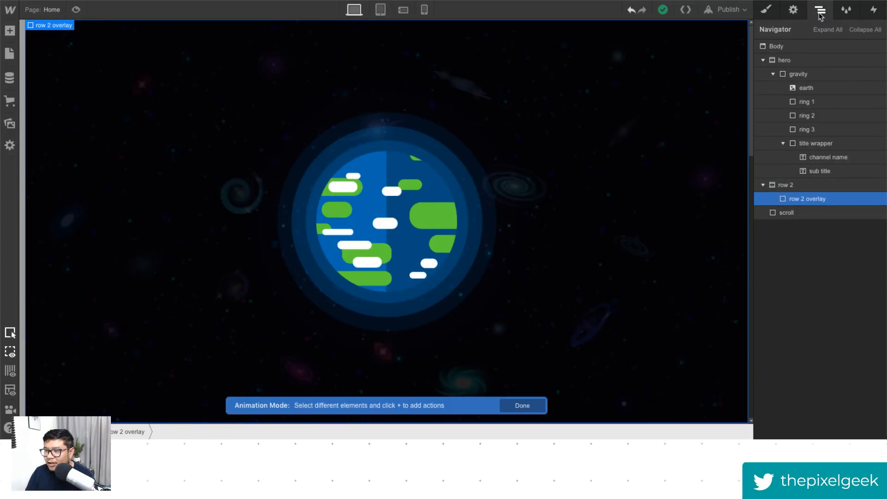
click(794, 189)
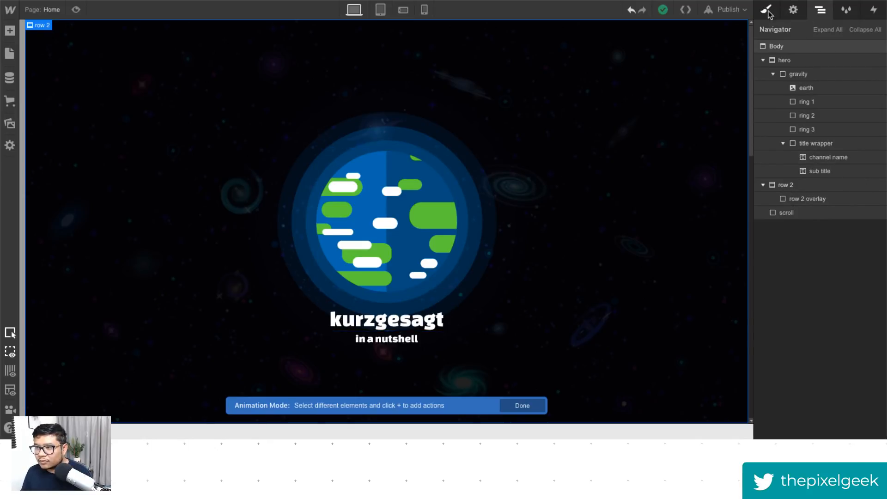
click(872, 11)
click(820, 10)
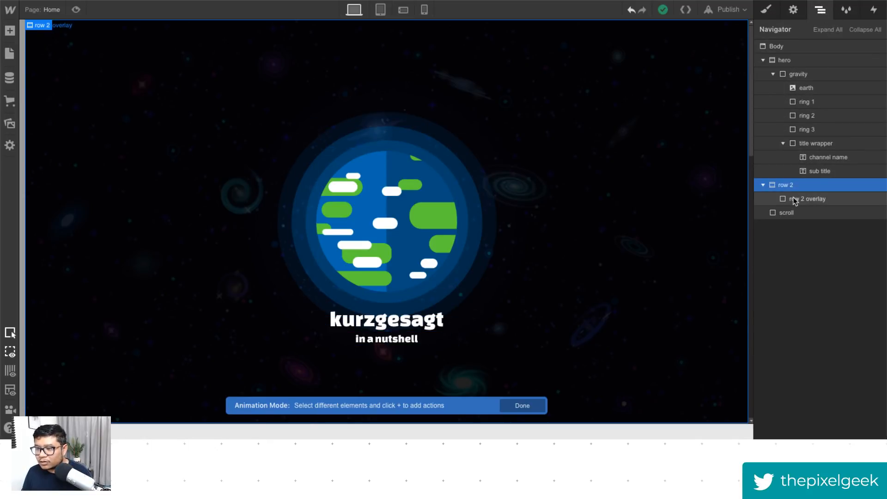
click(875, 8)
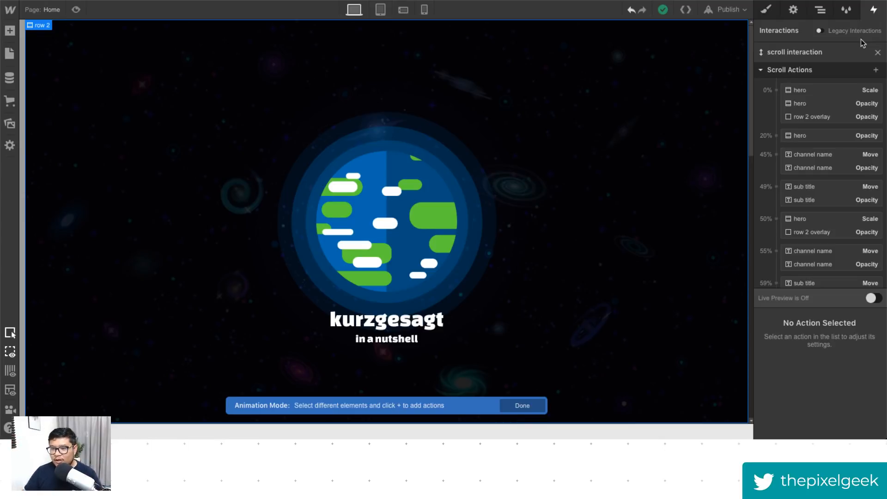
click(777, 91)
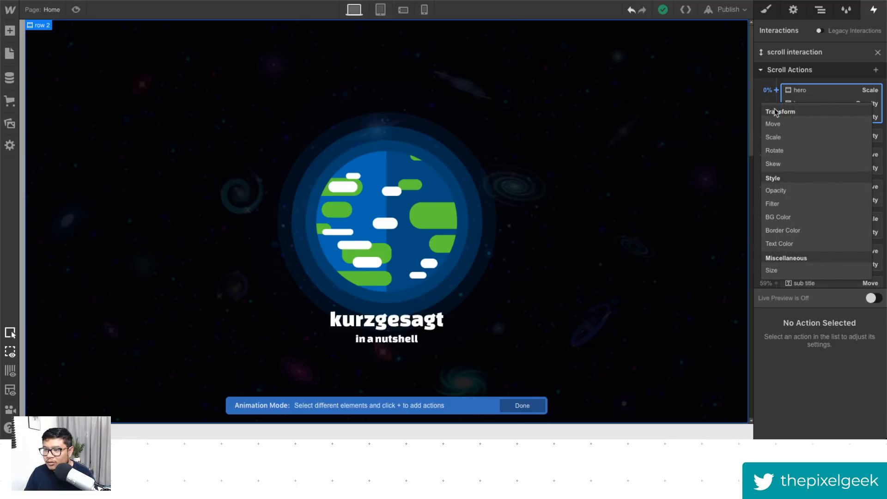
click(793, 138)
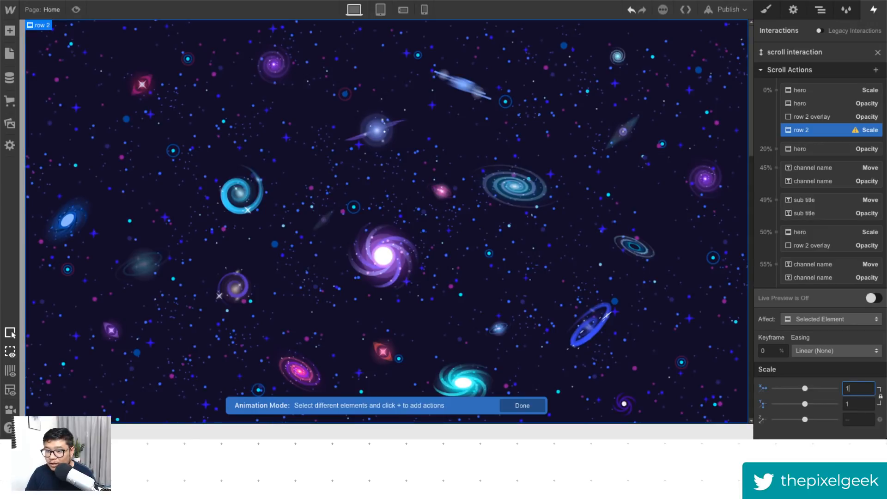
key(BackSpace)
text(2)
key(BackSpace)
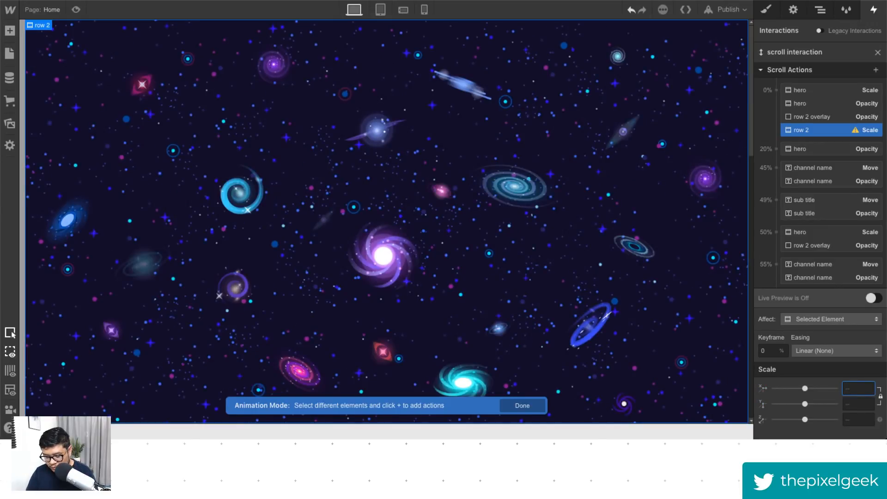
text(1.5)
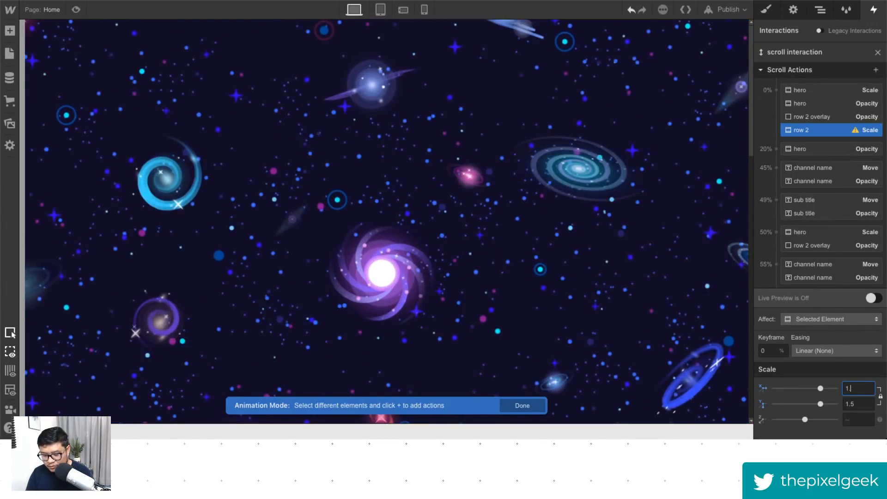
text(25)
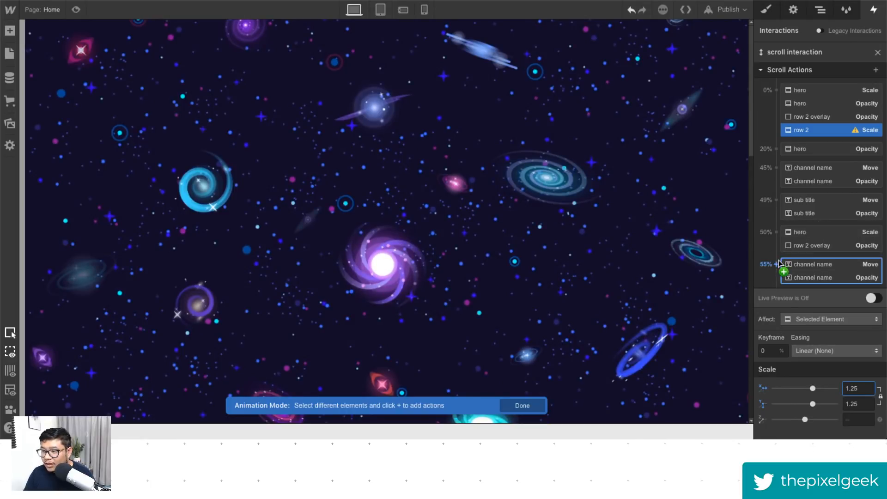
Step: Add an ending Scale action of 1 for row 2 at the 50% keyframe and scroll through the animation in live preview
scroll(782, 261, down, 1)
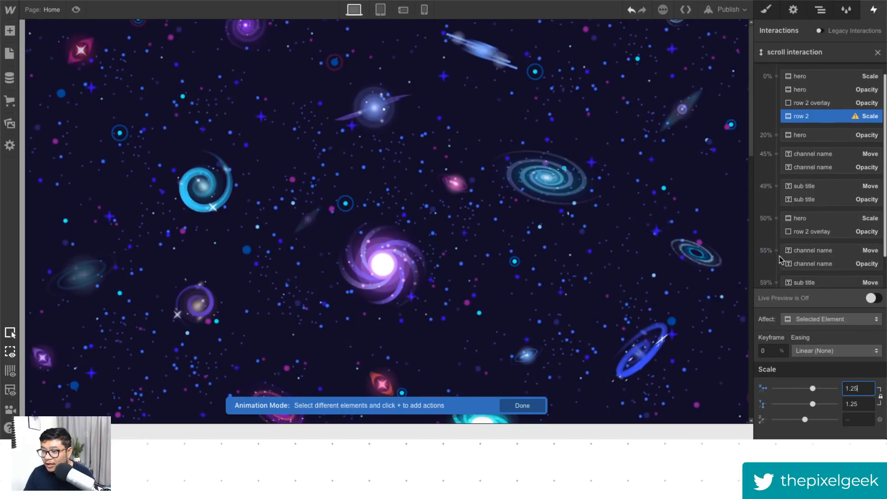
click(777, 218)
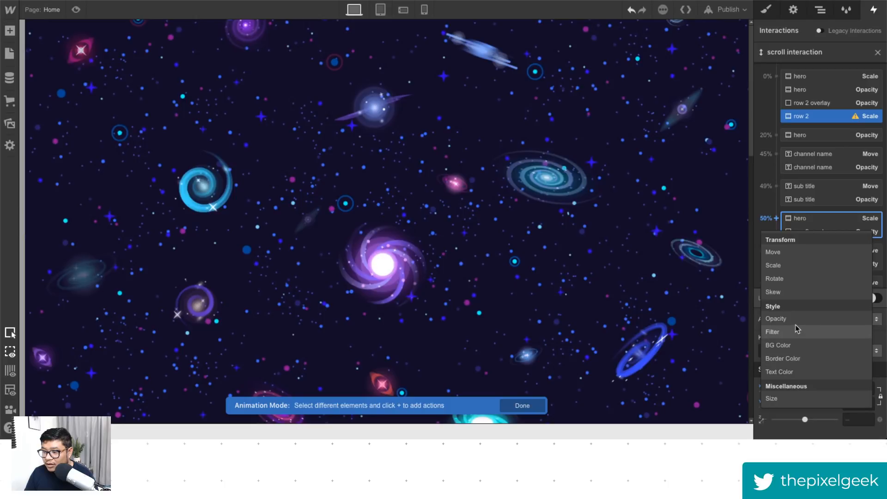
click(785, 264)
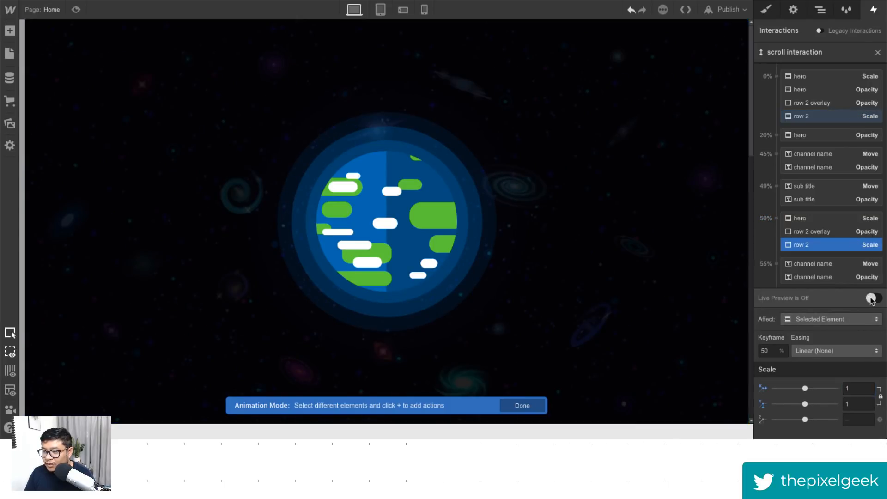
click(869, 298)
mouse_move(751, 35)
mouse_down()
mouse_move(750, 211)
mouse_move(750, 51)
mouse_move(745, 194)
mouse_up()
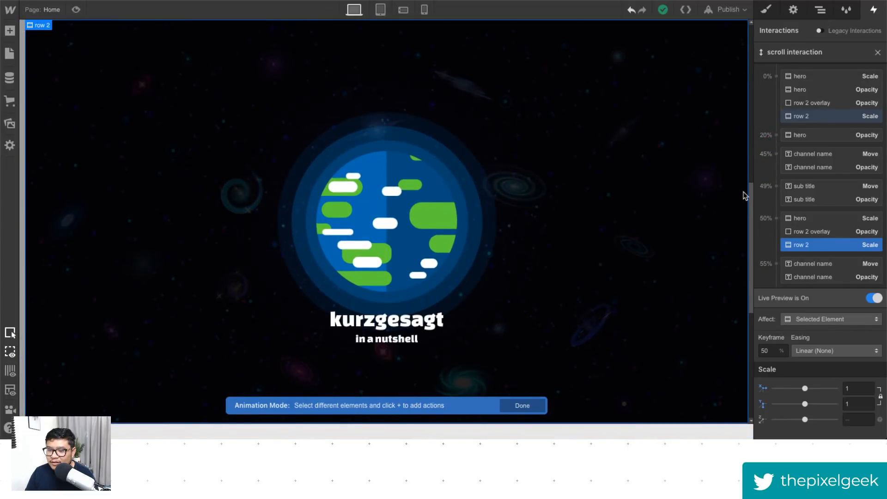
mouse_move(745, 247)
mouse_down()
mouse_move(747, 258)
mouse_move(749, 62)
mouse_move(734, 208)
mouse_move(747, 30)
mouse_move(735, 187)
mouse_move(751, 115)
mouse_move(751, 157)
mouse_move(752, 21)
mouse_up()
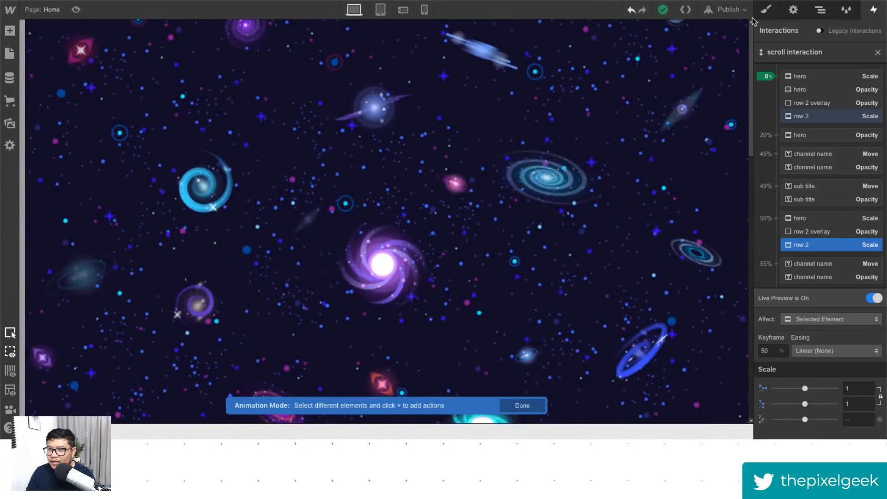
Step: Close the scroll interaction and set the height of the scroll div block to 500 VH
click(878, 53)
click(821, 10)
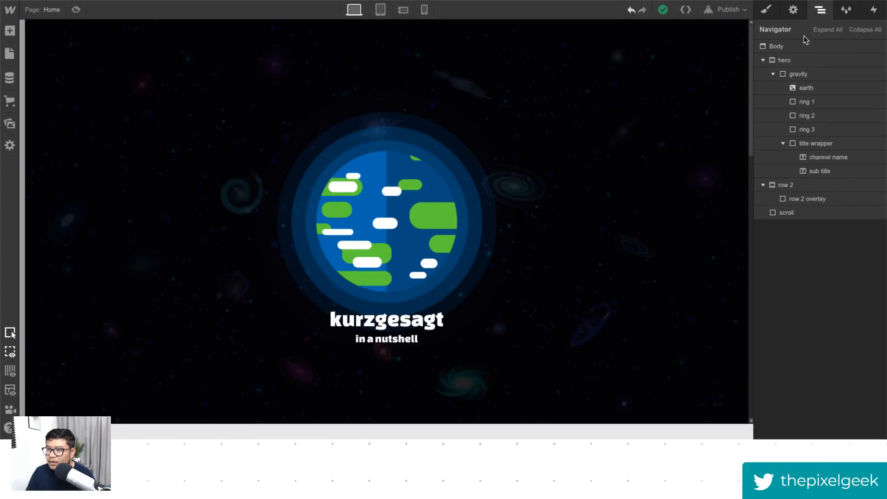
click(787, 213)
click(769, 12)
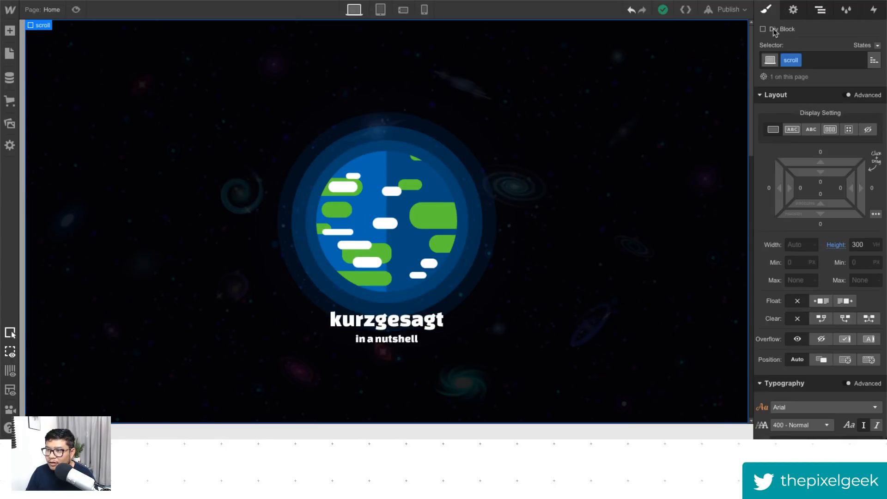
click(859, 244)
text(500)
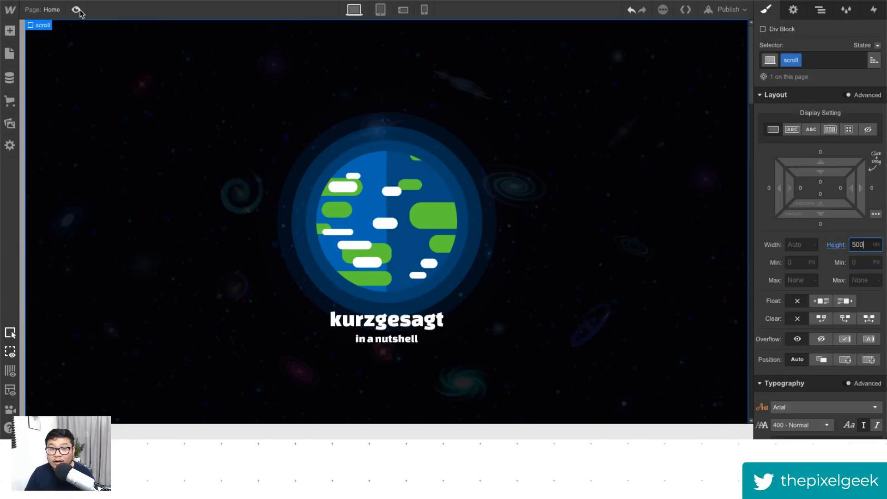
Step: Preview the page with the taller scroll area and scroll through the whole animation
click(77, 10)
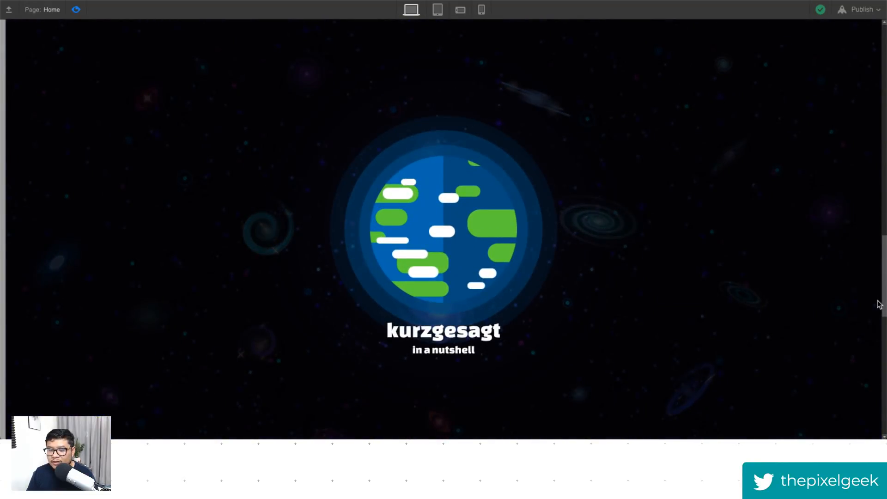
drag(880, 304, 879, 331)
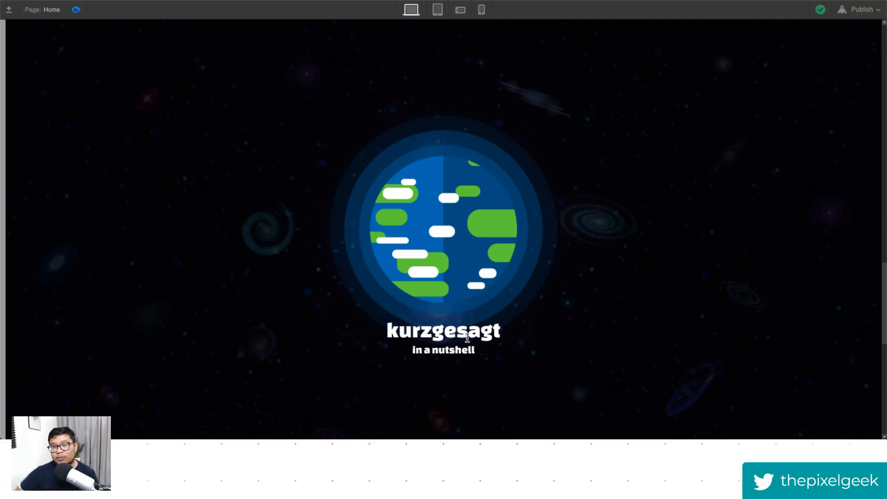
click(76, 9)
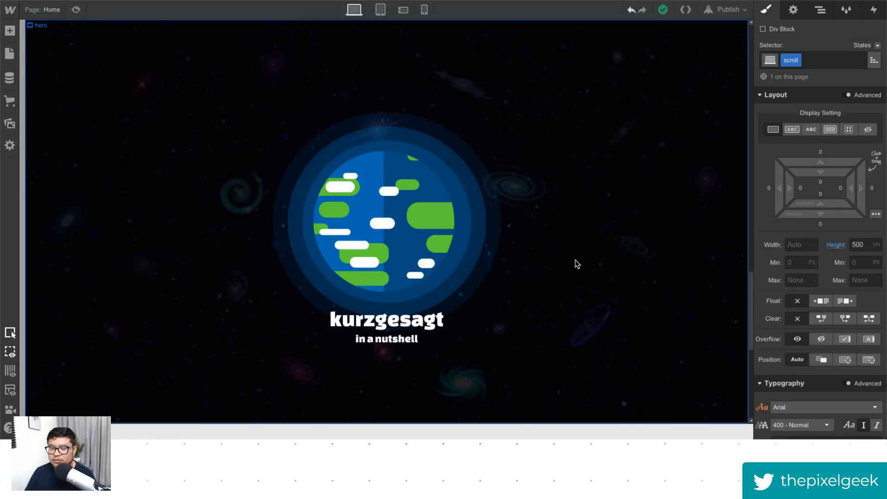
Step: Try shifting the hero section upward with a Move transform, stepping Y to -400 px and back to -380 px
click(653, 246)
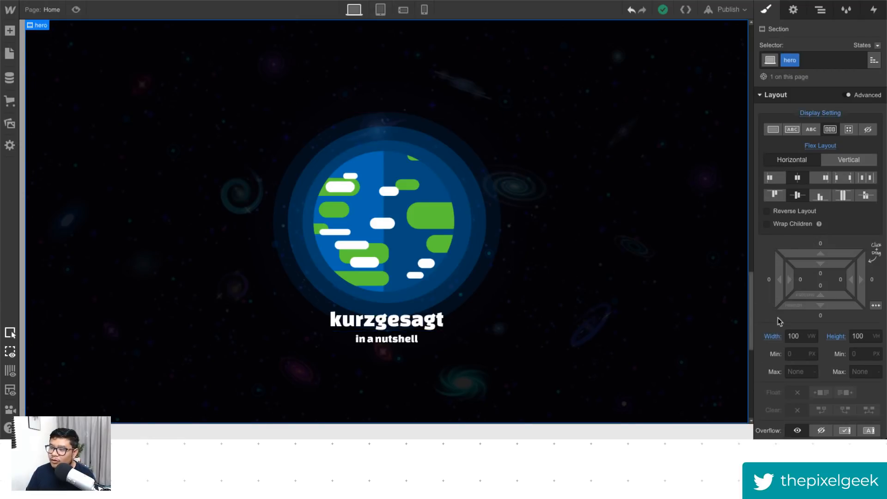
scroll(856, 388, down, 5)
scroll(856, 394, down, 10)
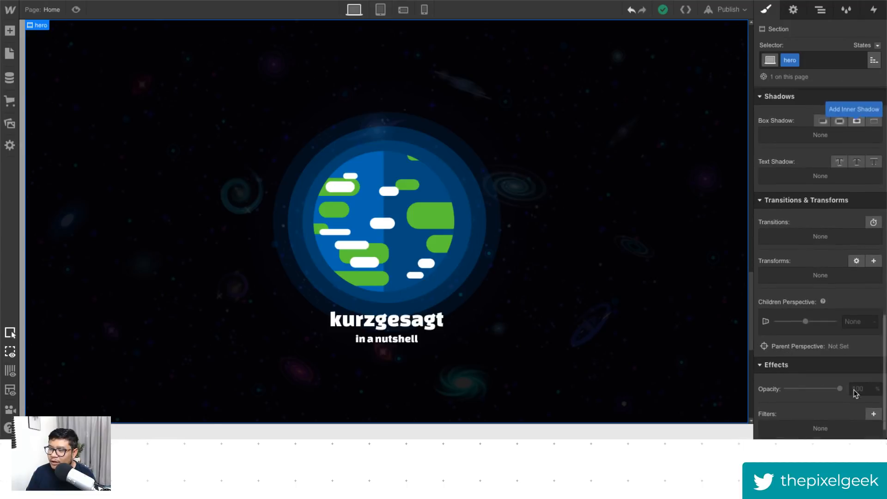
click(874, 230)
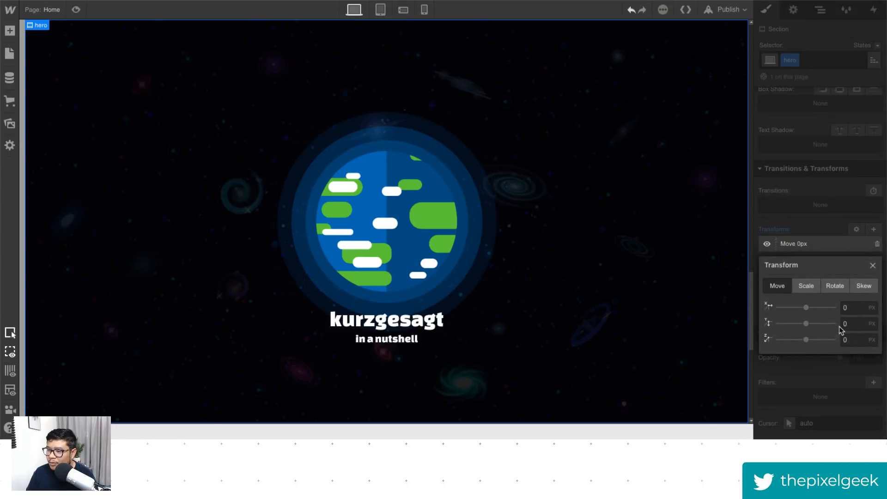
drag(807, 325, 752, 329)
click(860, 326)
key(shift+Down)
key(shift+Down)
key(shift+Down)
key(shift+Down)
key(shift+Down)
key(shift+Down)
key(shift+Down)
key(shift+Down)
key(shift+Down)
key(shift+Down)
key(shift+Down)
key(shift+Down)
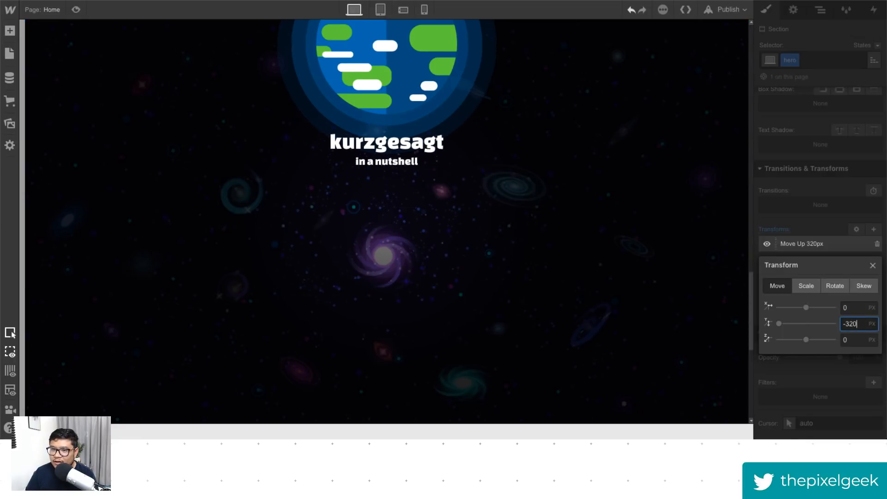
key(shift+Down)
key(shift+Down)
key(shift+Down)
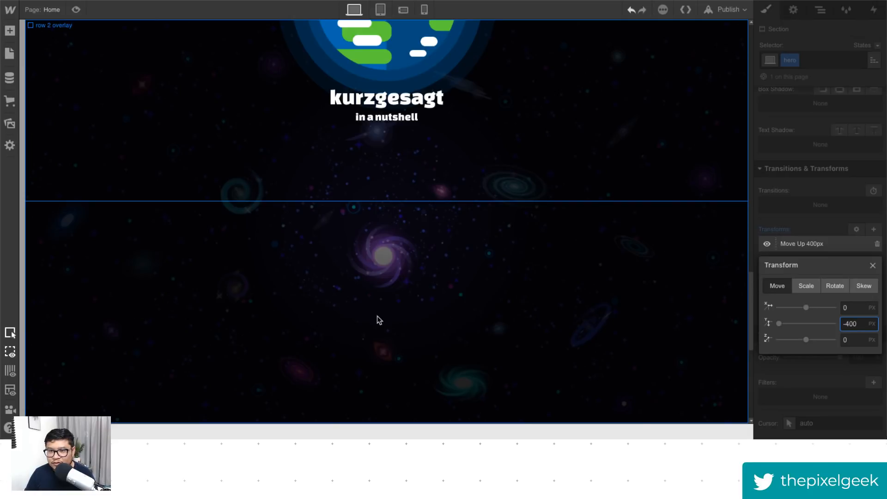
key(shift+Up)
key(shift+Up)
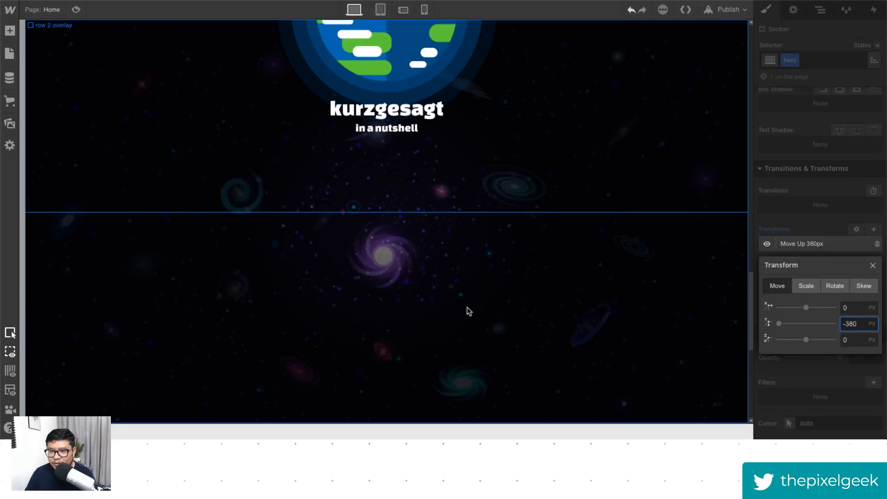
Step: Clear the trial Y offset and remove the Move transform from the hero section
key(BackSpace)
key(BackSpace)
key(BackSpace)
key(BackSpace)
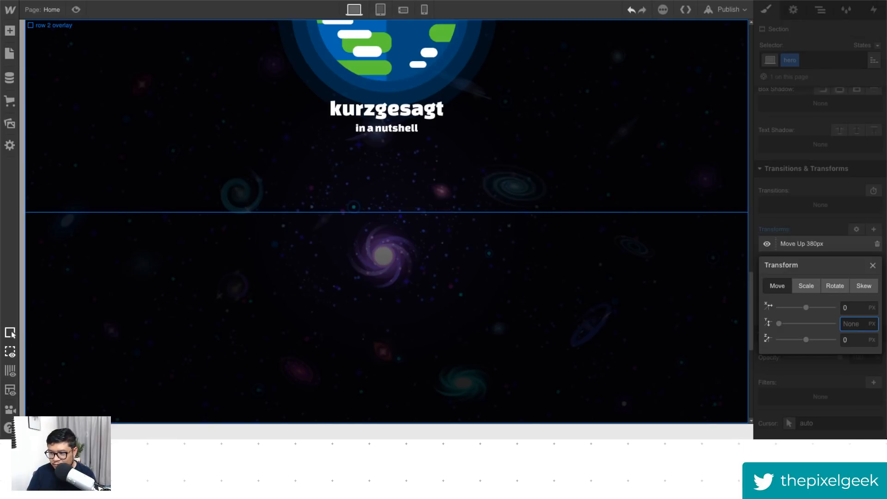
click(789, 245)
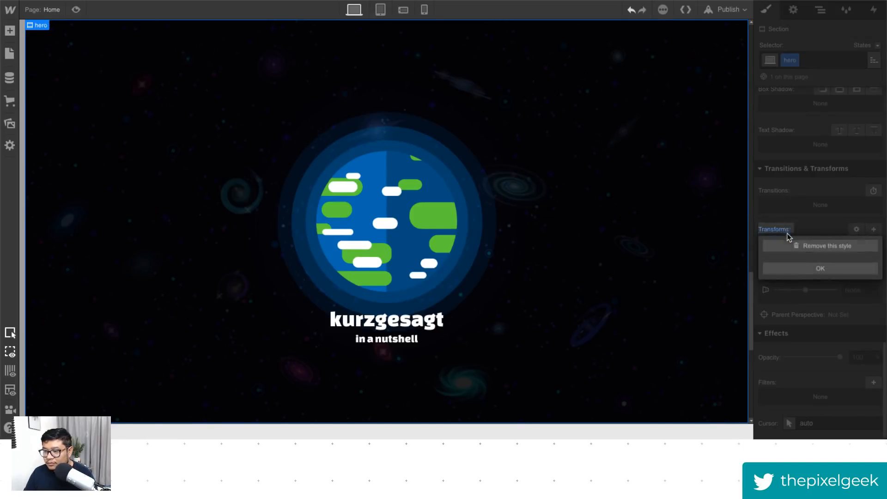
Step: Reopen the page's scroll interaction and scroll through the whole animation in live preview
click(820, 9)
click(874, 9)
click(810, 182)
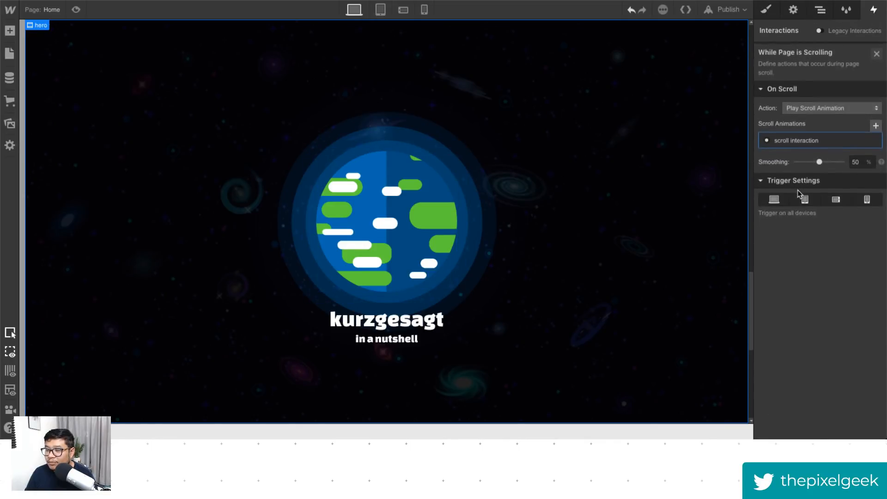
click(862, 139)
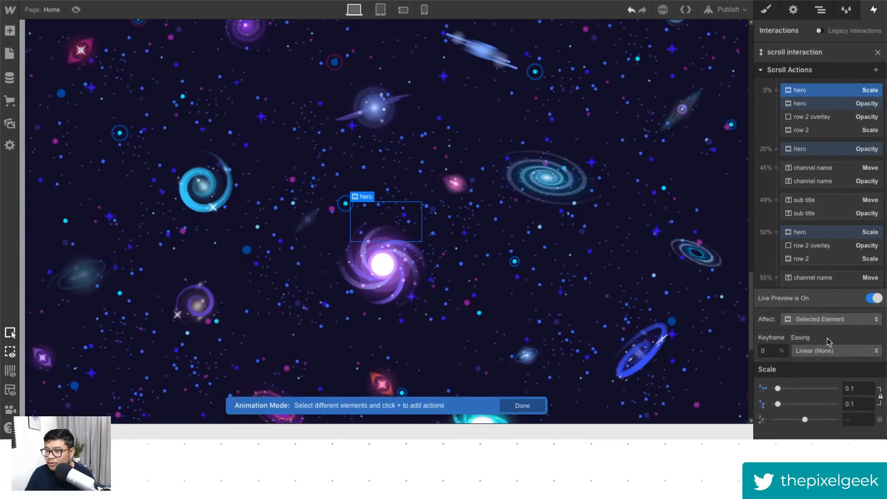
click(874, 298)
click(874, 298)
scroll(677, 189, up, 10)
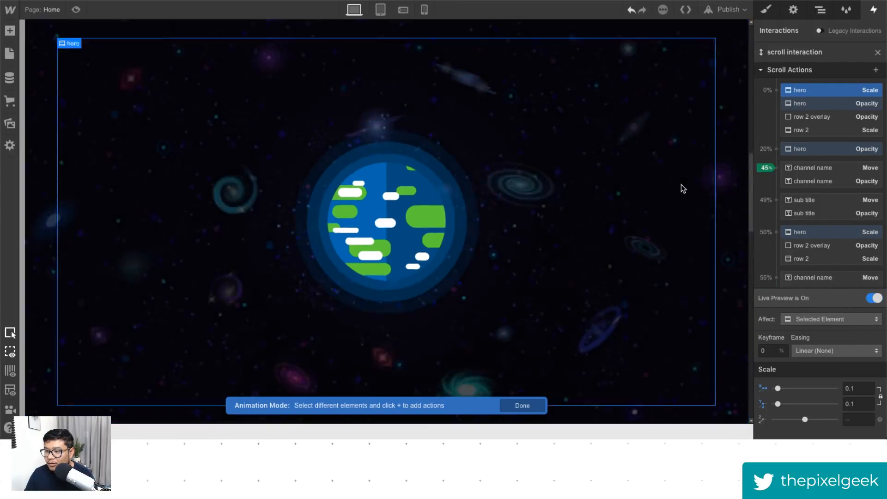
scroll(763, 189, down, 3)
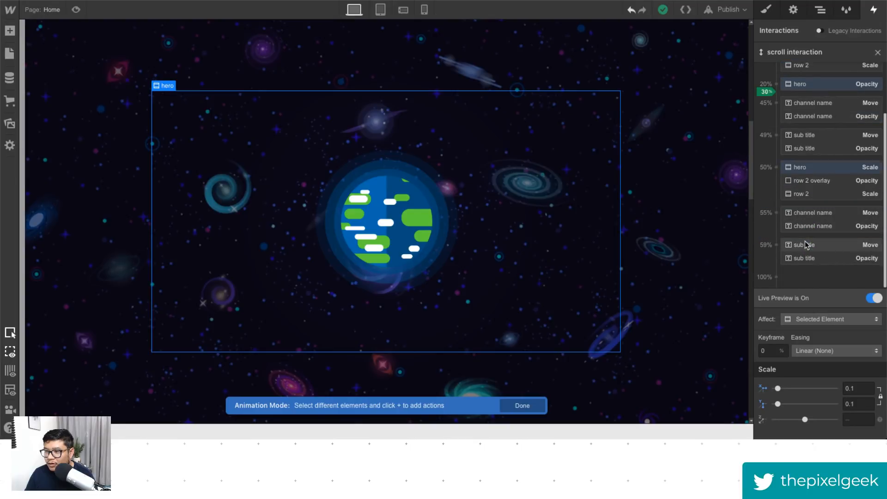
mouse_move(751, 172)
mouse_down()
mouse_move(761, 295)
mouse_move(753, 409)
mouse_move(758, 389)
mouse_up()
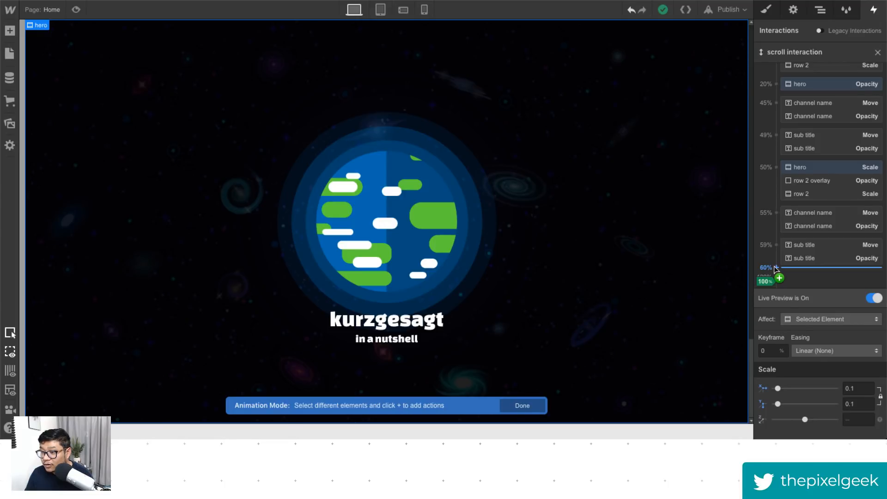
Step: Add a starting Move action for the hero section at the 70% keyframe with Y set to 0 px
click(788, 280)
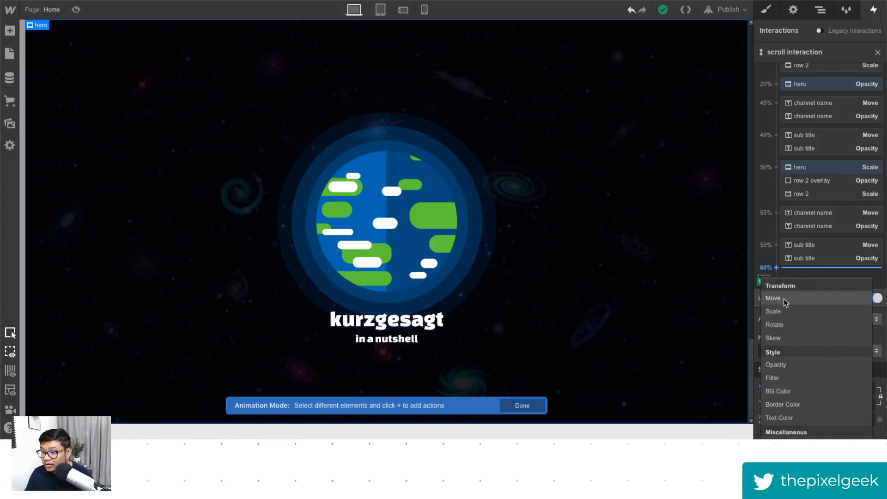
click(786, 298)
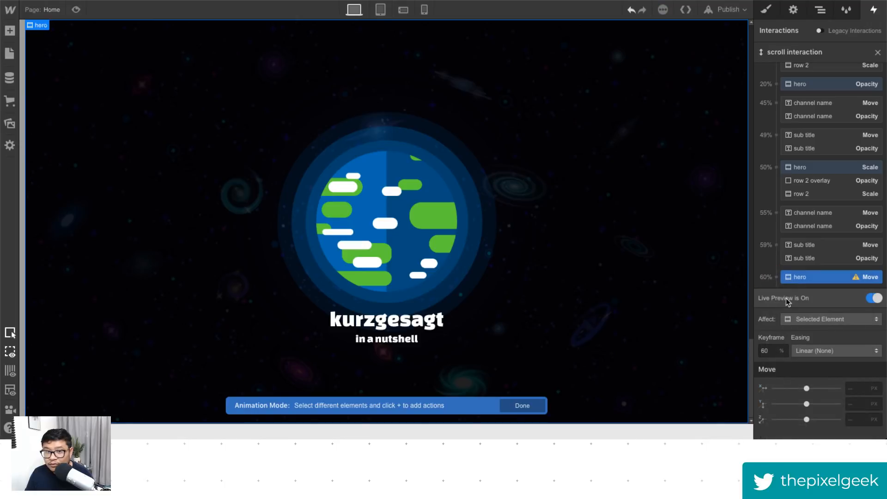
drag(773, 350, 761, 350)
text(70)
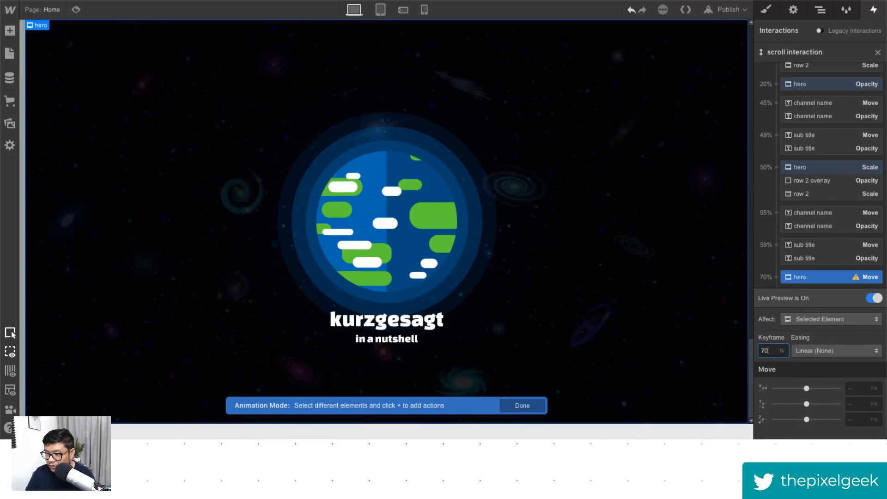
click(856, 405)
text(0)
Step: Add an ending Move action for the hero section at the 100% keyframe with Y set to -408 px
scroll(812, 271, down, 1)
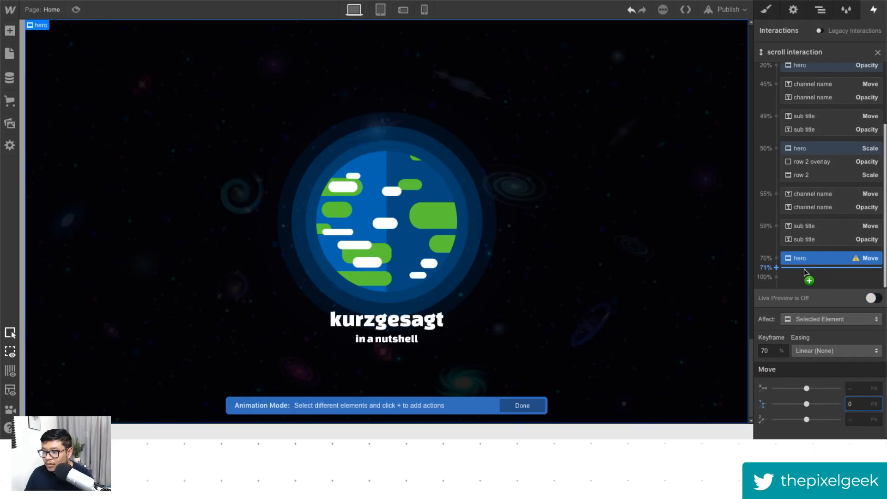
click(782, 278)
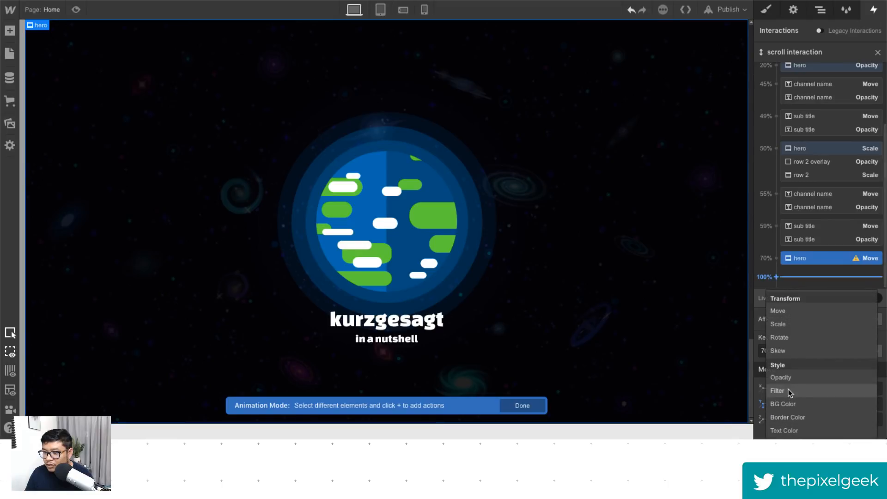
click(778, 310)
click(859, 404)
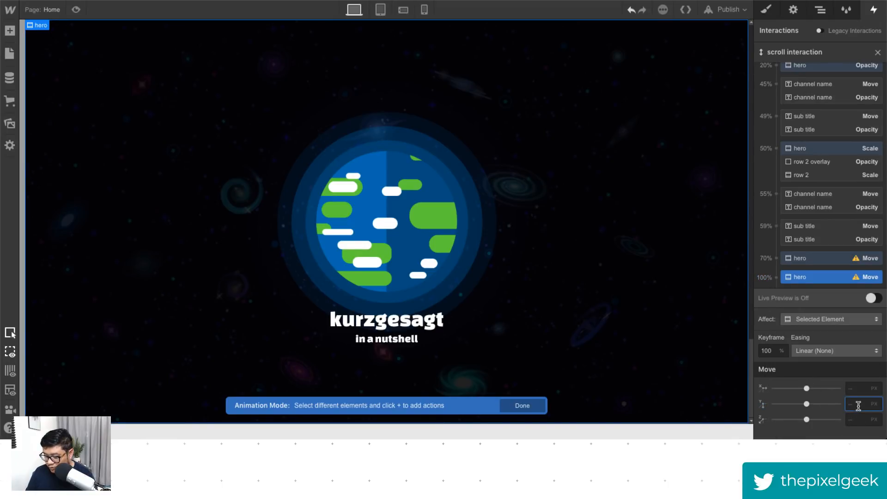
text(-500)
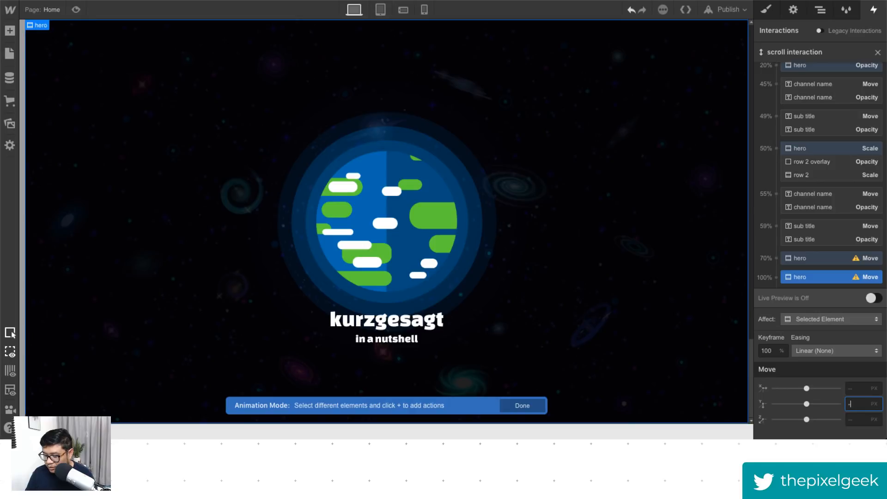
key(BackSpace)
key(BackSpace)
key(BackSpace)
text(400)
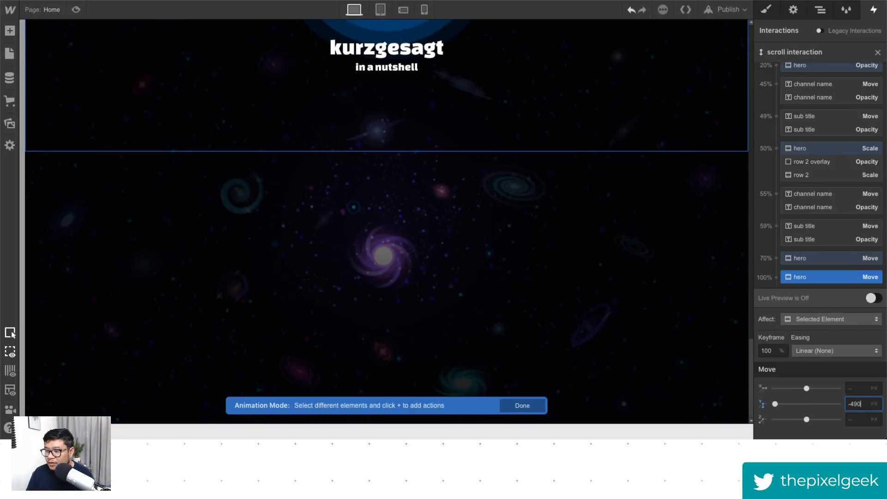
key(BackSpace)
key(BackSpace)
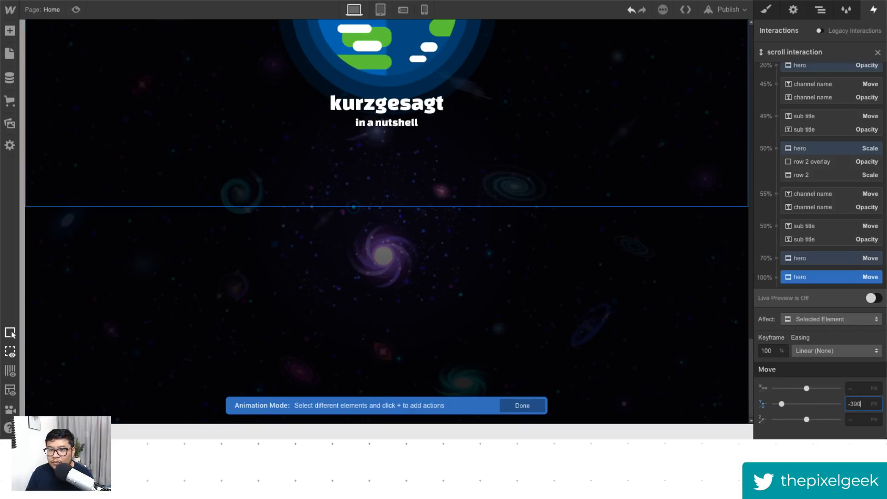
text(10)
key(shift+Down)
key(shift+Down)
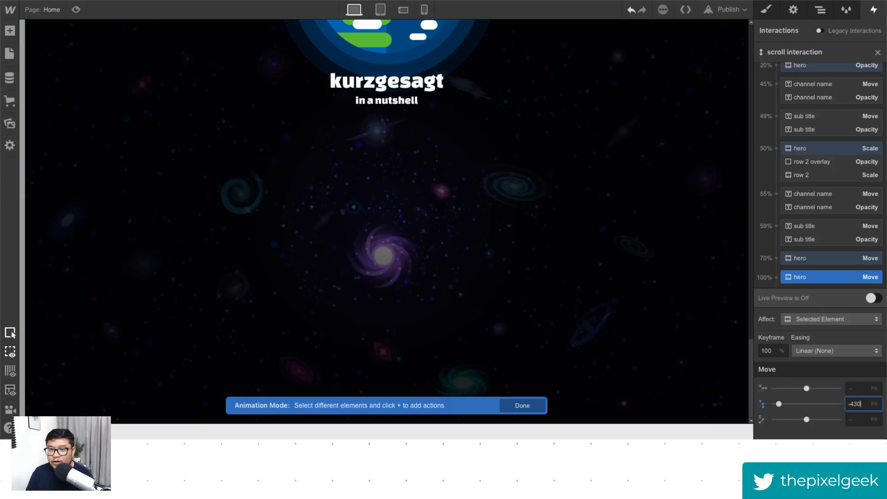
key(shift+Up)
key(shift+Up)
key(shift+Up)
key(Down)
key(Down)
key(Down)
key(Down)
key(Down)
key(Down)
key(Down)
key(Down)
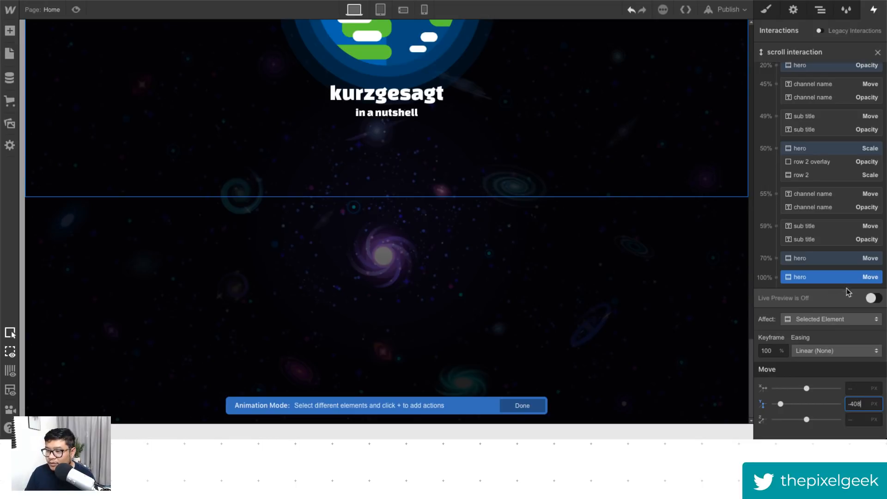
Step: Turn on live preview and scroll back and forth to check the hero section's upward movement
click(874, 299)
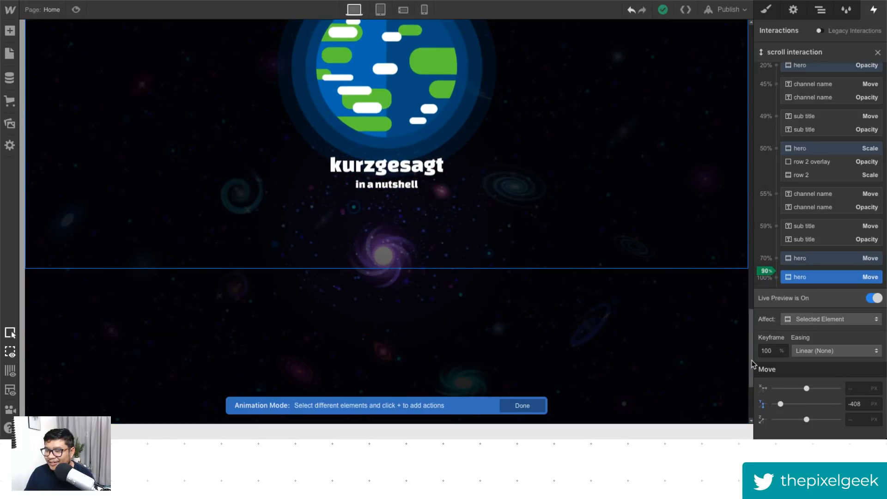
drag(753, 364, 755, 210)
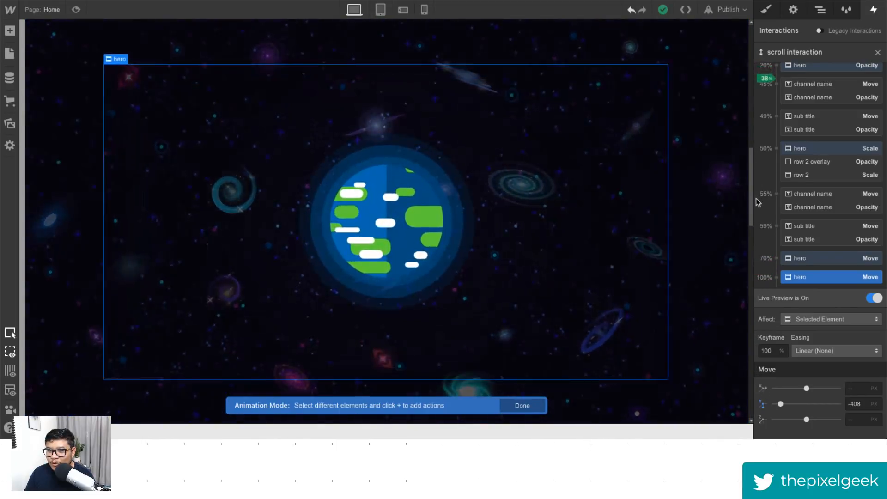
drag(758, 249, 753, 415)
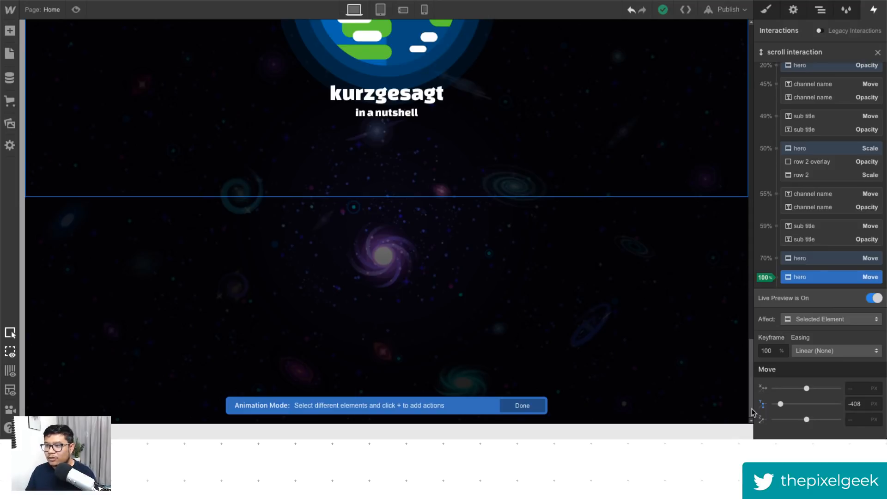
Step: Leave animation mode and collapse the hero and row 2 sections in the element tree
click(820, 10)
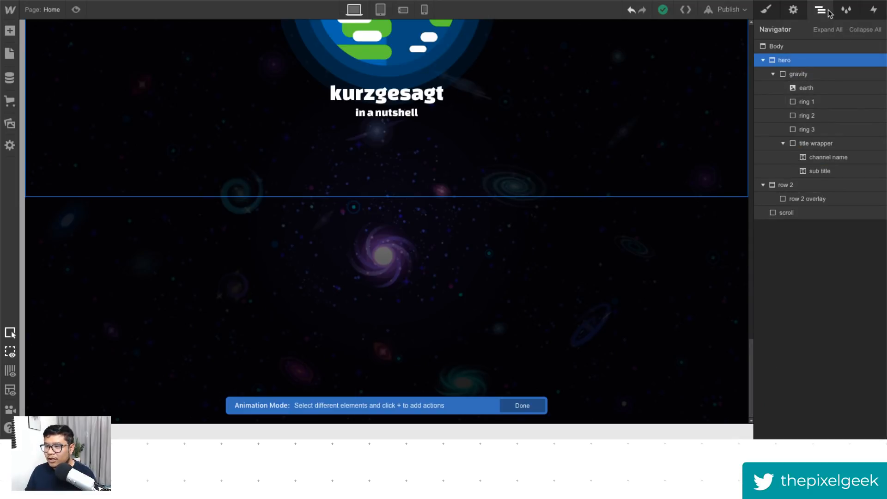
click(764, 60)
click(763, 74)
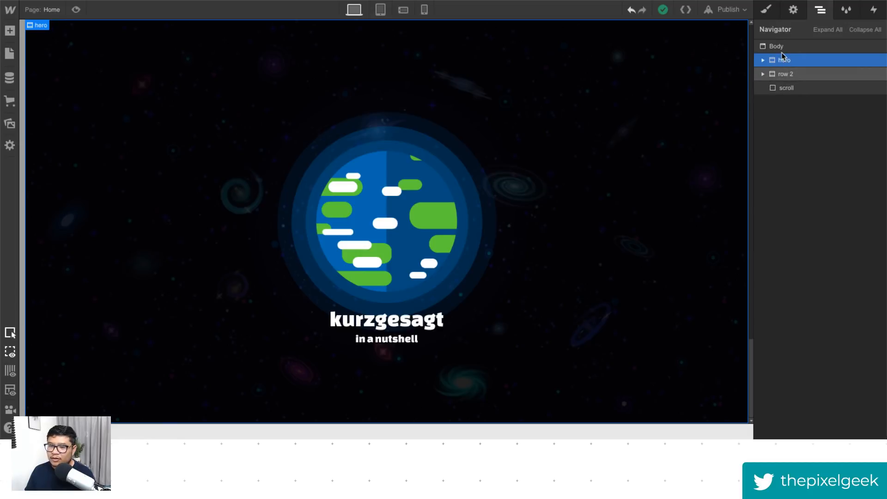
click(766, 11)
click(821, 10)
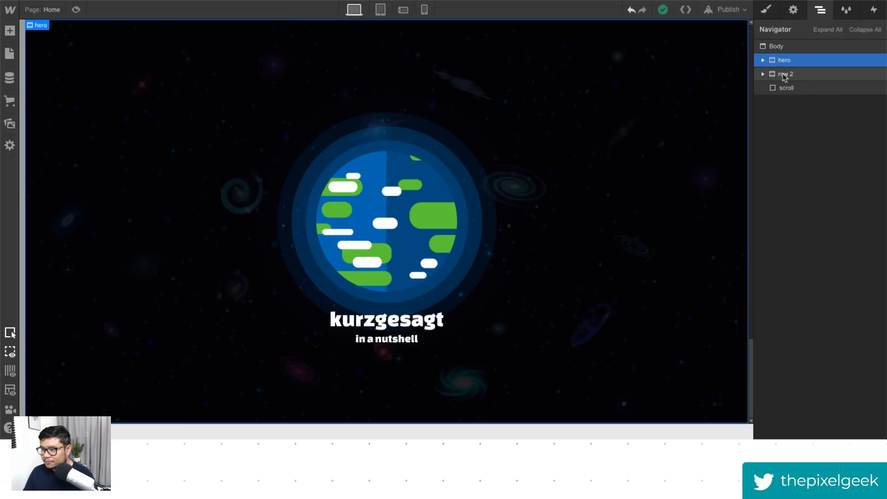
Step: Hide both the hero and row 2 sections on the desktop device
click(793, 10)
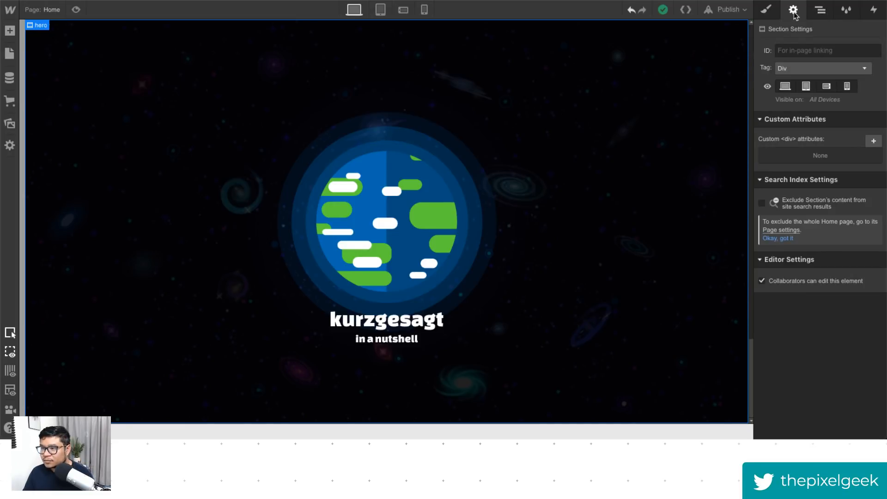
click(787, 86)
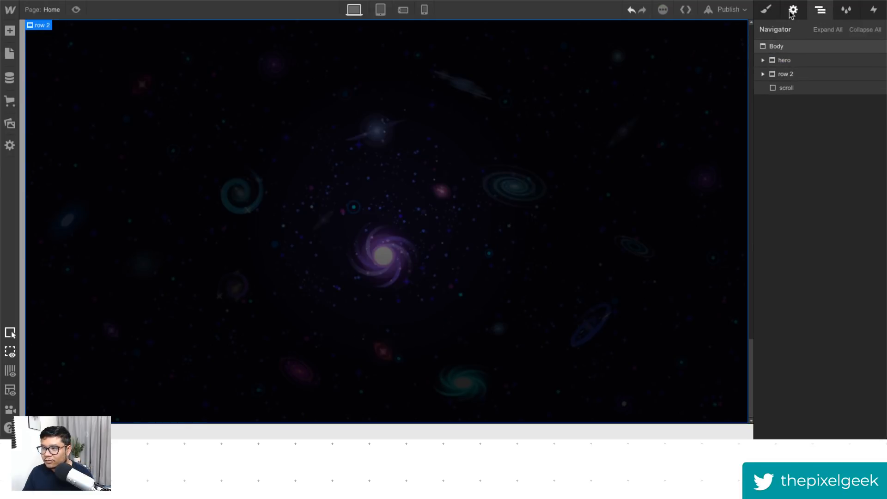
click(787, 87)
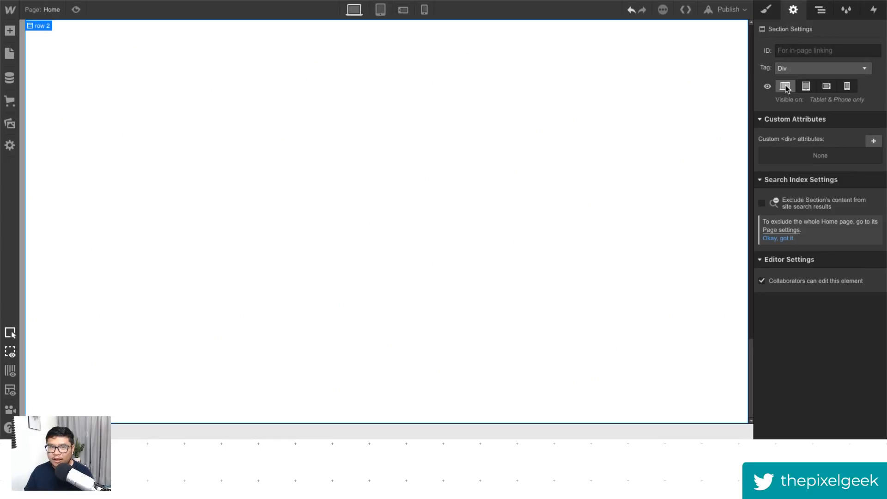
Step: Add a new Section element and place it directly above the scroll div block in the page structure
click(821, 10)
click(799, 86)
key(a)
click(24, 138)
drag(799, 103, 786, 89)
Step: Give the new section a fixed position and set its height to 100 VH
click(767, 11)
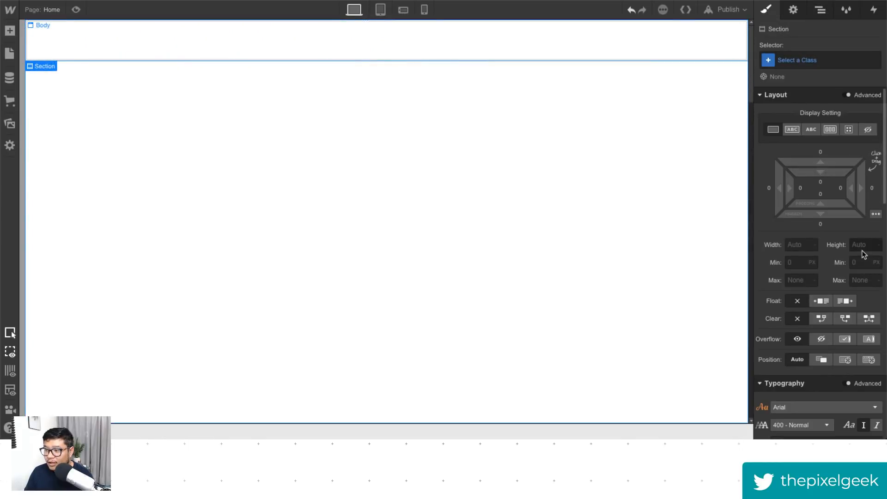
click(870, 361)
scroll(865, 300, down, 2)
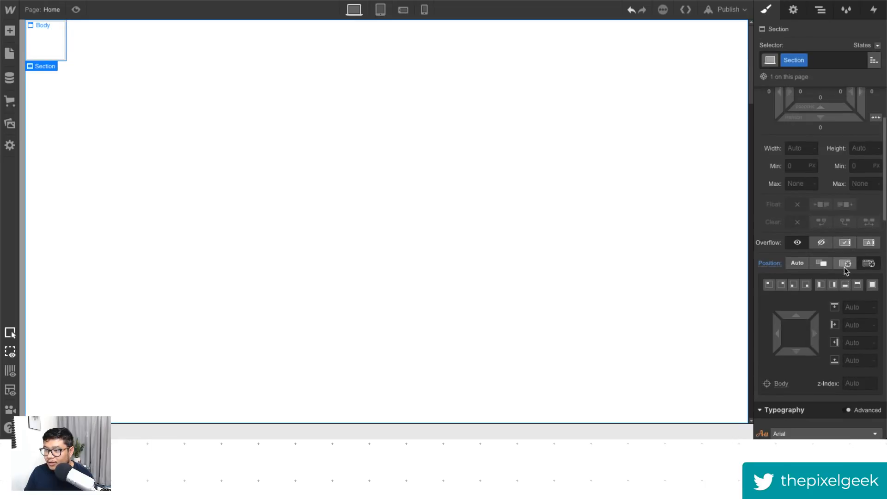
click(860, 174)
text(100)
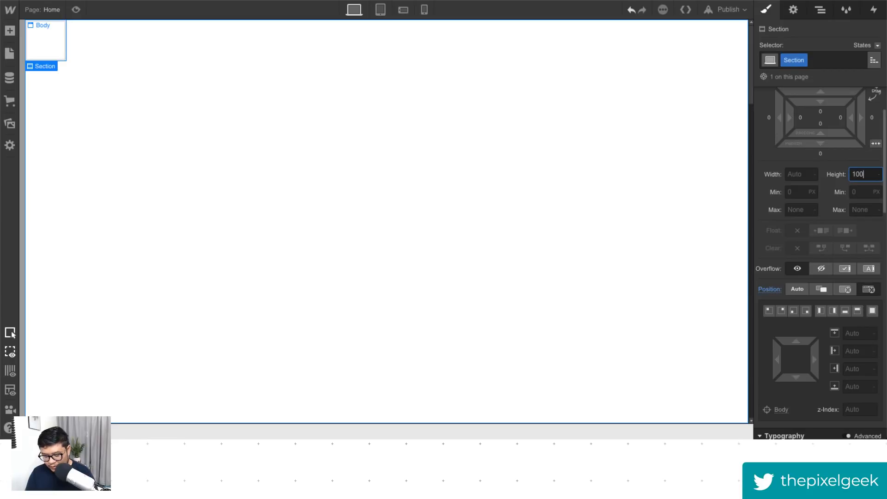
text(vh)
key(Return)
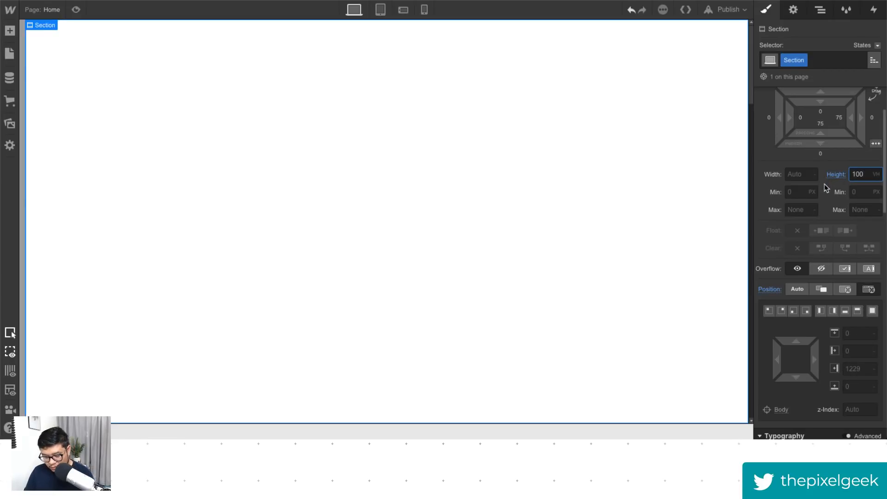
Step: Rename the section's class to store
double_click(794, 59)
text(store)
key(Return)
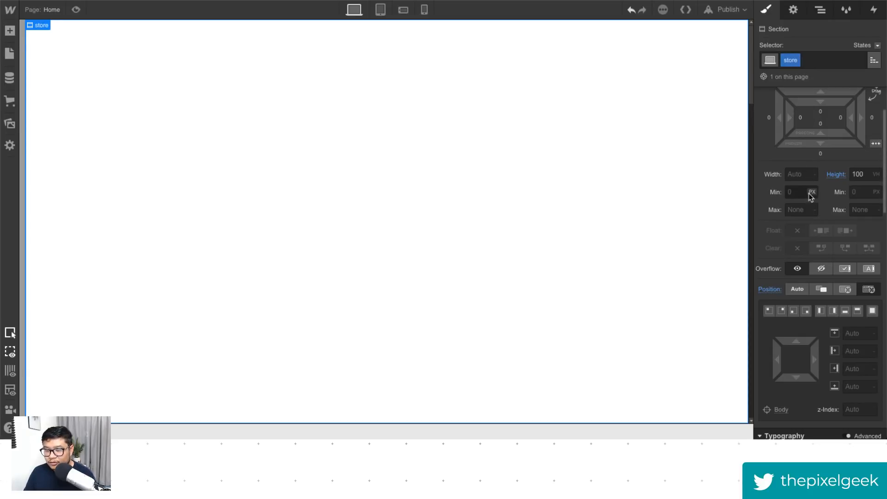
Step: Add a background image to the store section using PFCqjHB.jpg from the site's images
scroll(811, 196, down, 10)
click(839, 205)
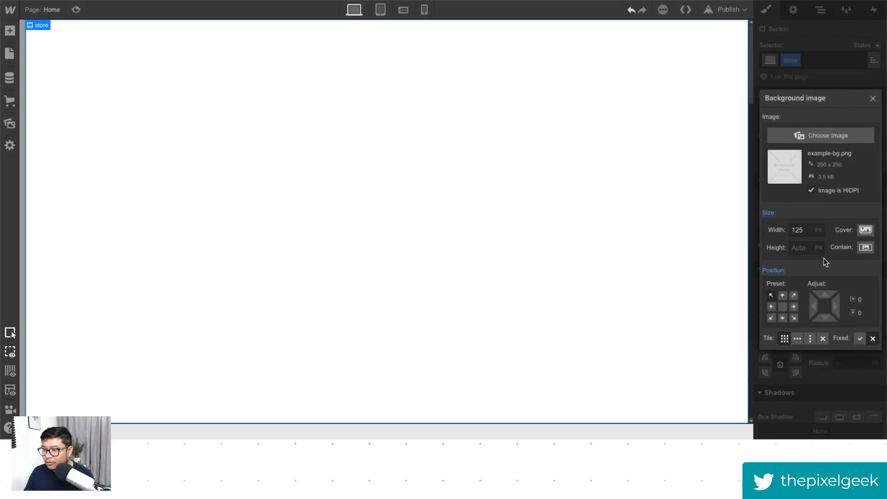
click(812, 135)
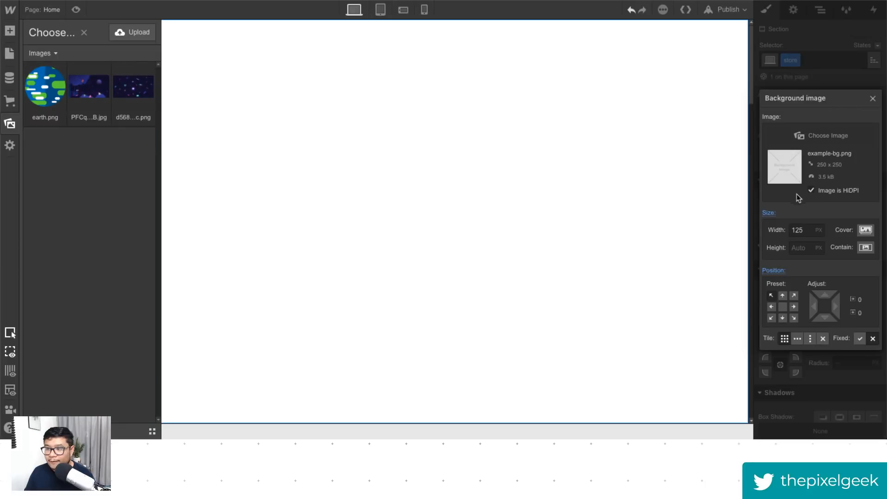
click(88, 87)
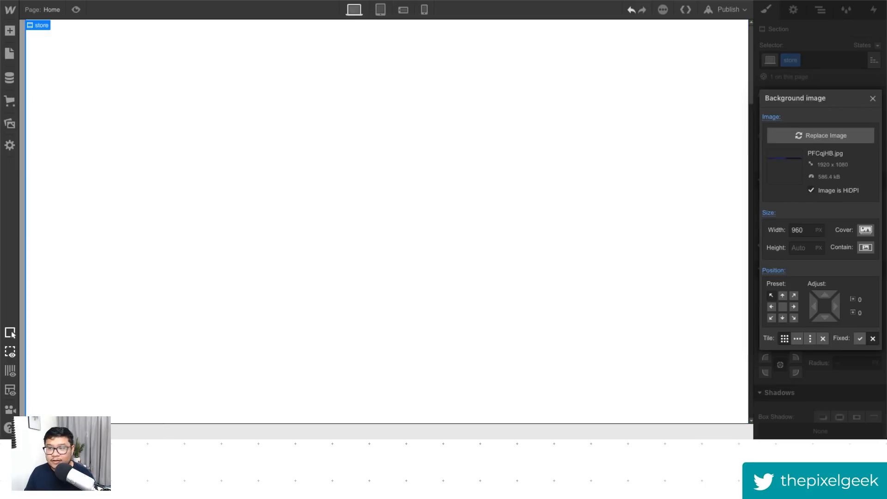
Step: Set the background image to cover the section, centered and without tiling
click(866, 229)
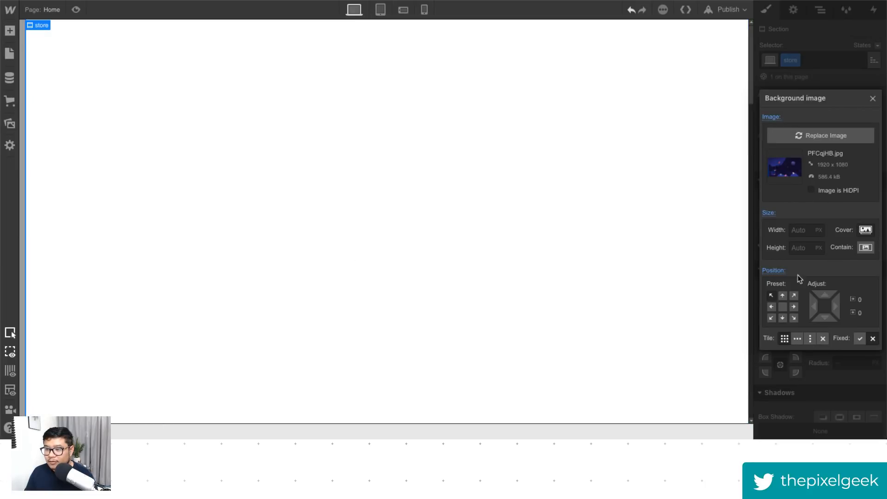
click(783, 307)
click(823, 339)
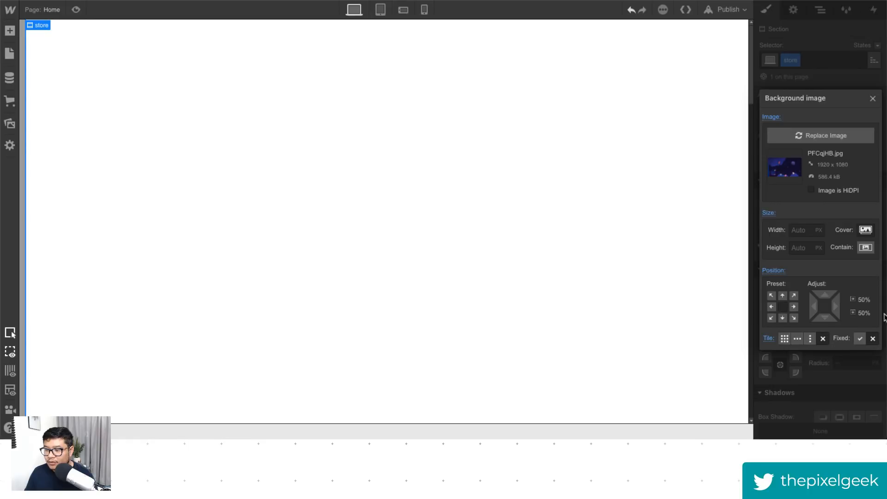
click(873, 98)
scroll(835, 301, up, 5)
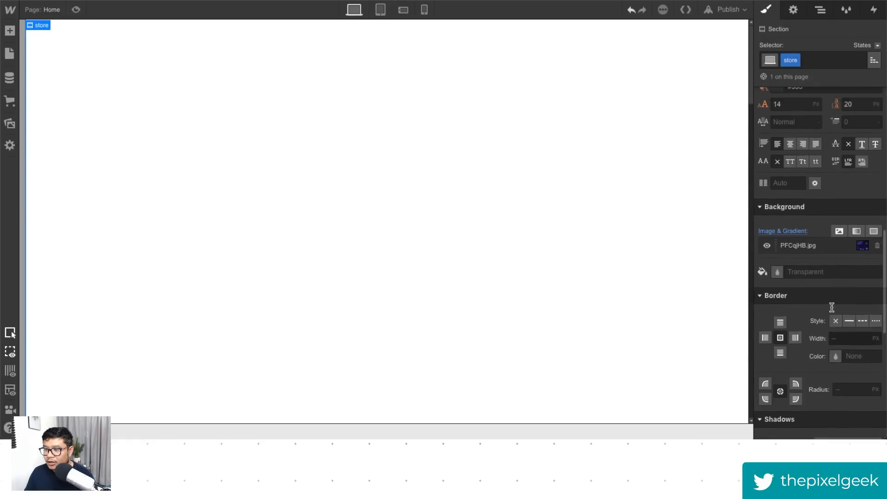
Step: Pin the fixed store section to all sides with 0 px offsets
click(820, 10)
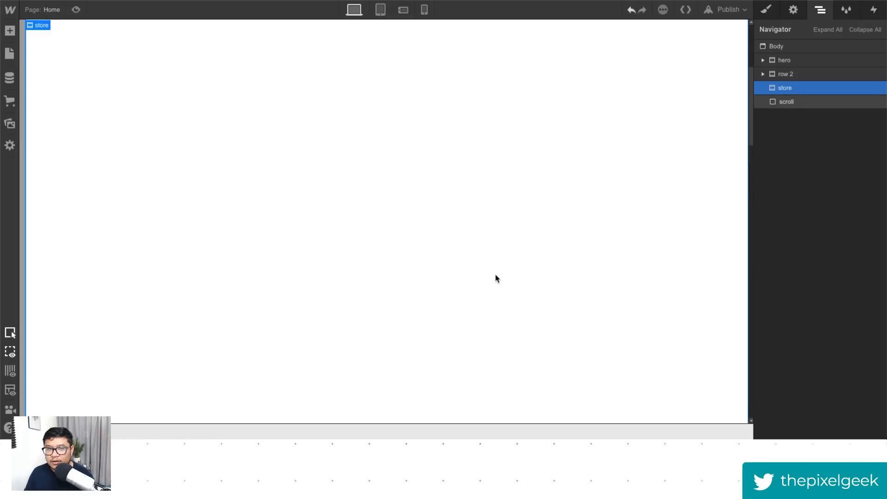
click(767, 10)
scroll(763, 185, down, 1)
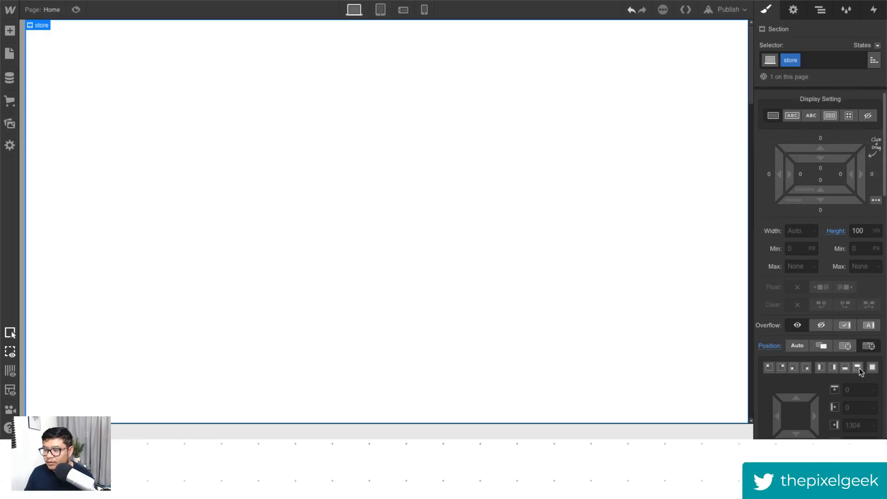
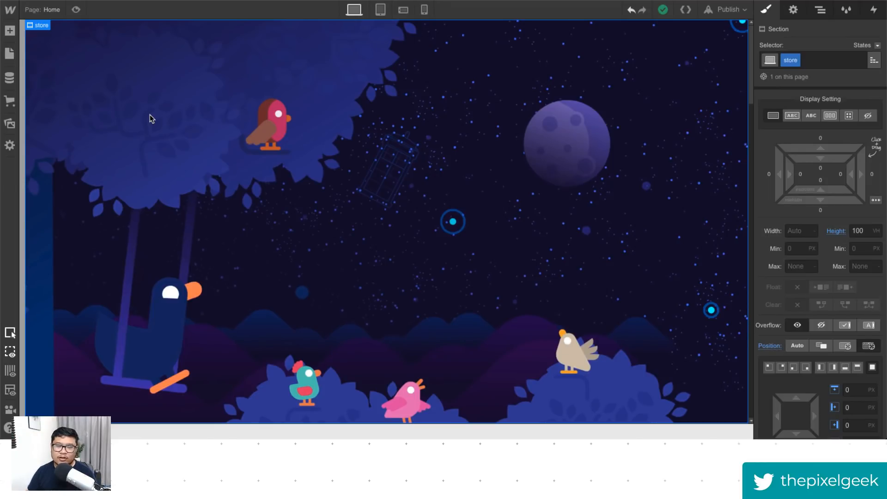
Step: Turn the website into a store and start a new product in the Products collection
click(9, 101)
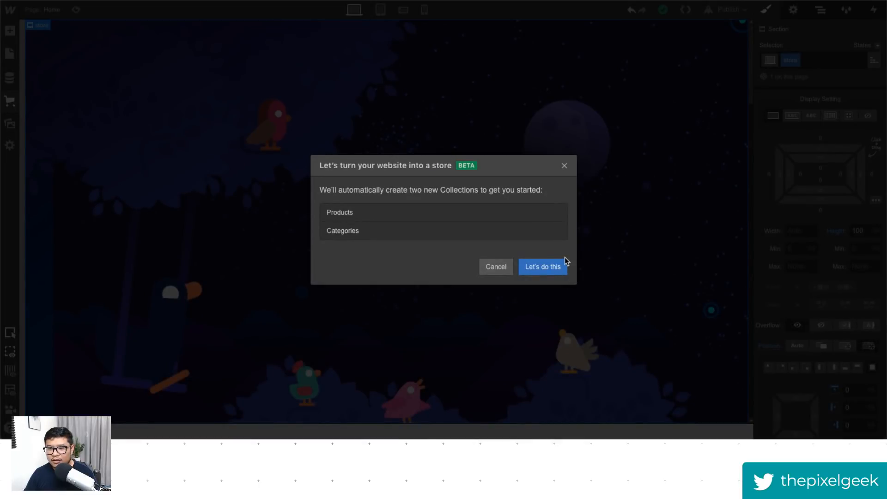
click(556, 266)
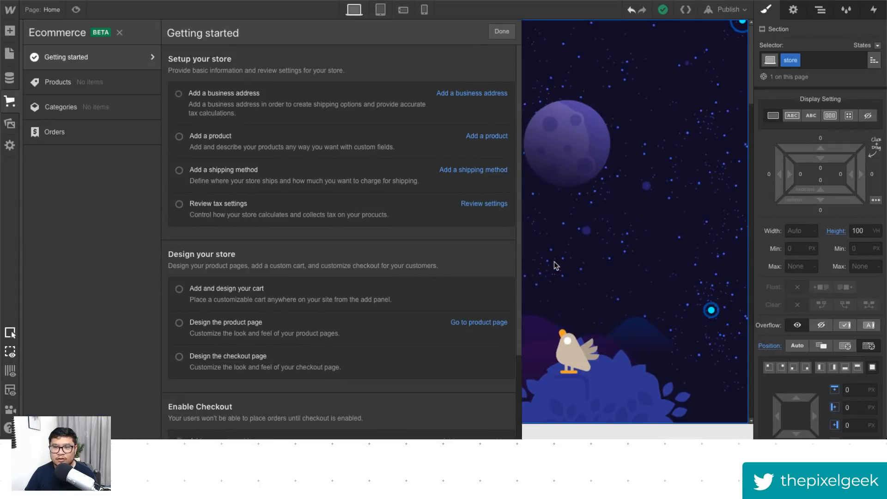
click(104, 86)
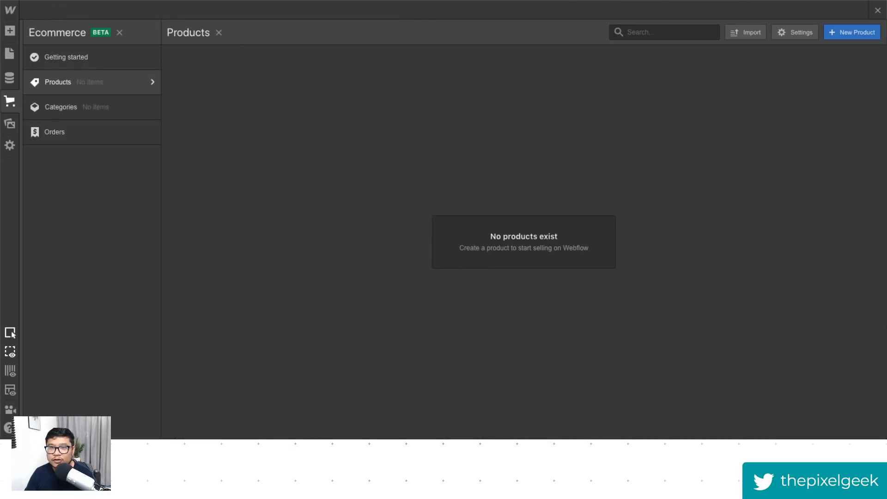
click(851, 33)
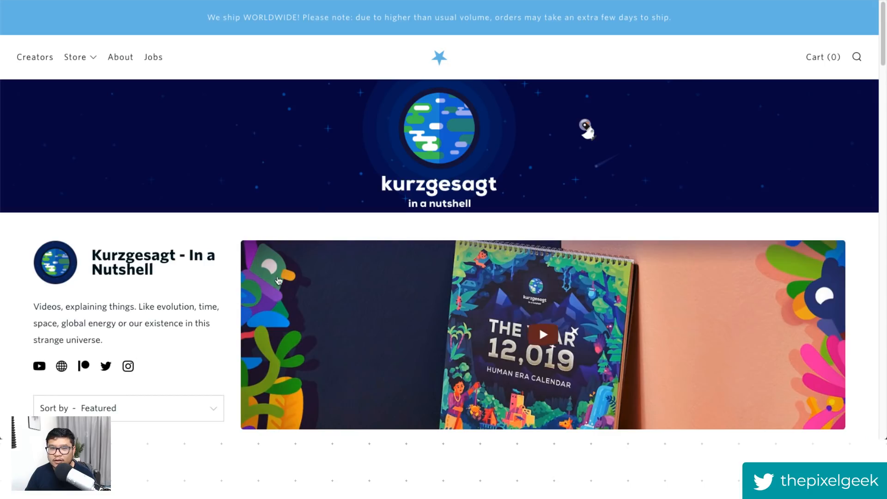
Step: Open the In a Nutshell 12,019 Human Era Calendar product page in the Kurzgesagt web store
scroll(250, 294, down, 5)
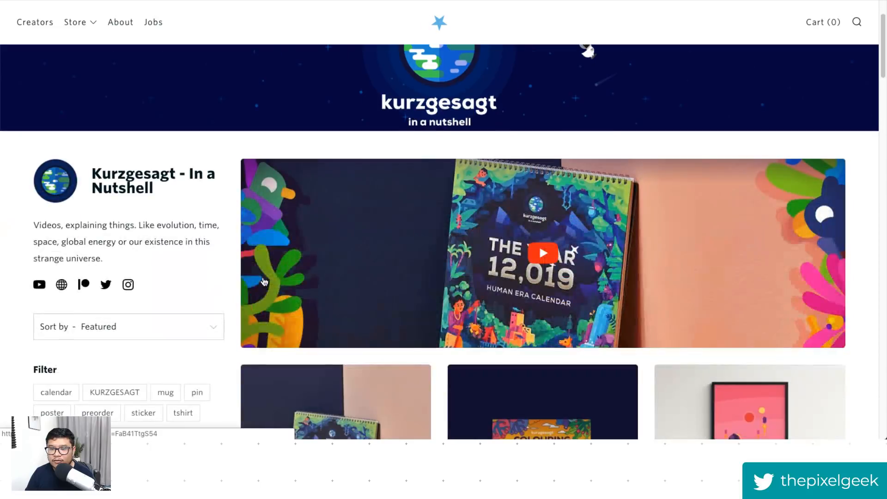
scroll(217, 284, down, 3)
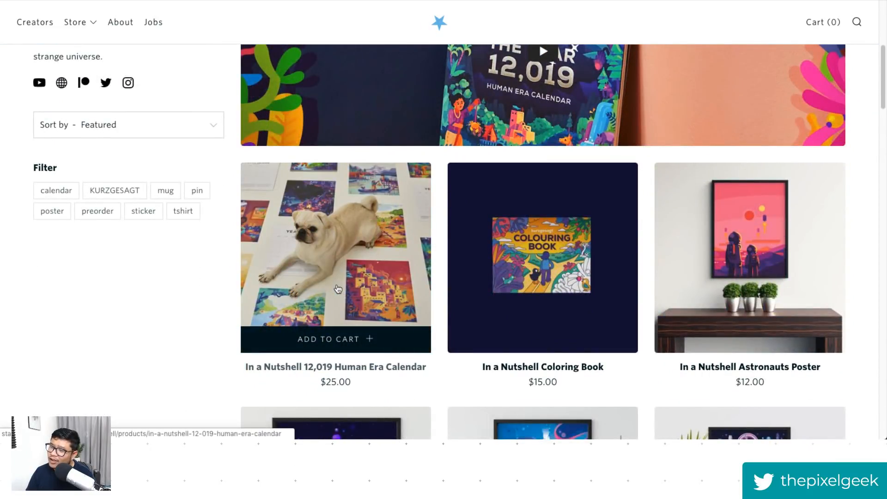
click(338, 289)
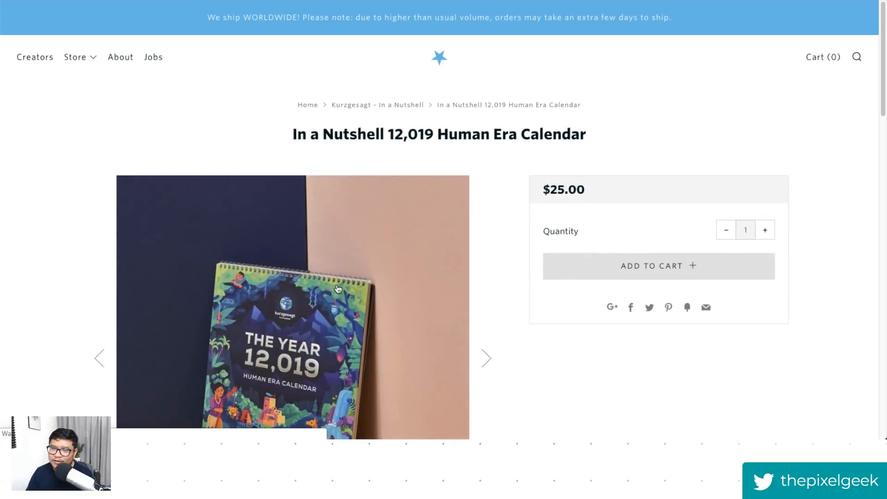
Step: Copy the calendar's title from its page into the new Webflow product's name, without a leading space
drag(598, 138, 232, 131)
key(ctrl+c)
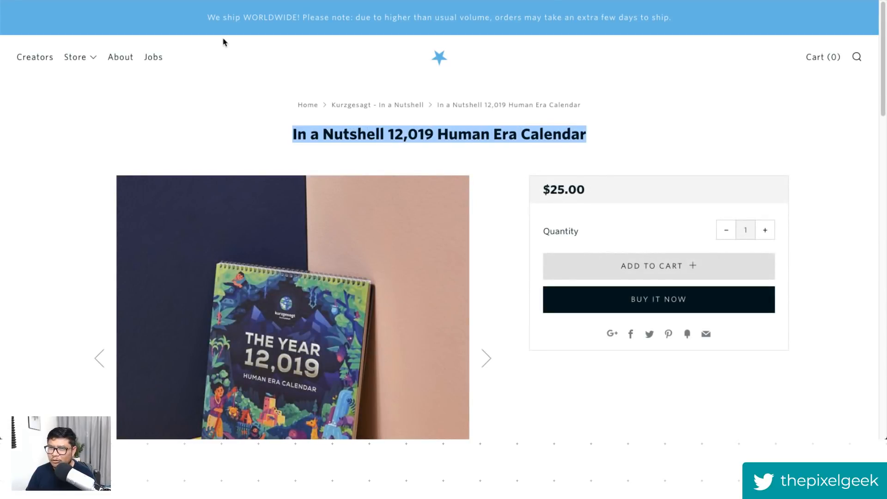
key(alt+Tab)
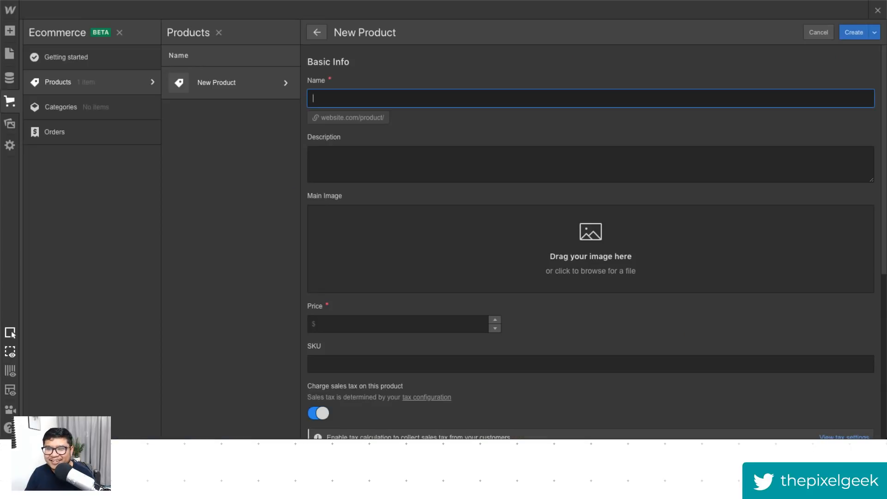
key(ctrl+v)
click(311, 98)
key(Delete)
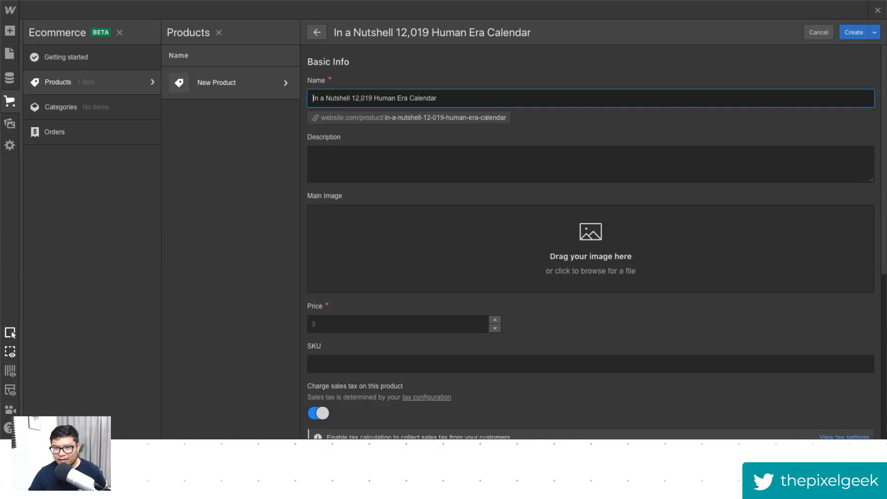
Step: Copy the calendar's price of 25.00 from the store page into the new Webflow product's price
key(alt+Tab)
click(491, 164)
scroll(509, 174, down, 2)
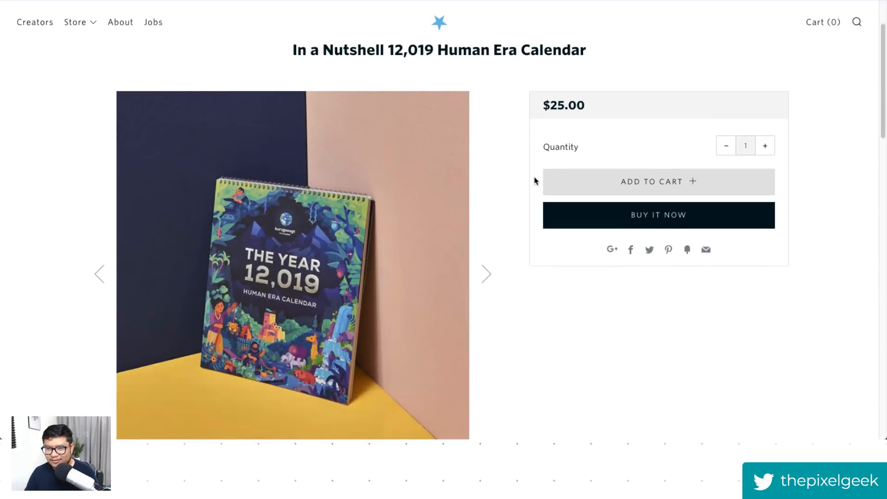
drag(587, 107, 550, 102)
key(ctrl+c)
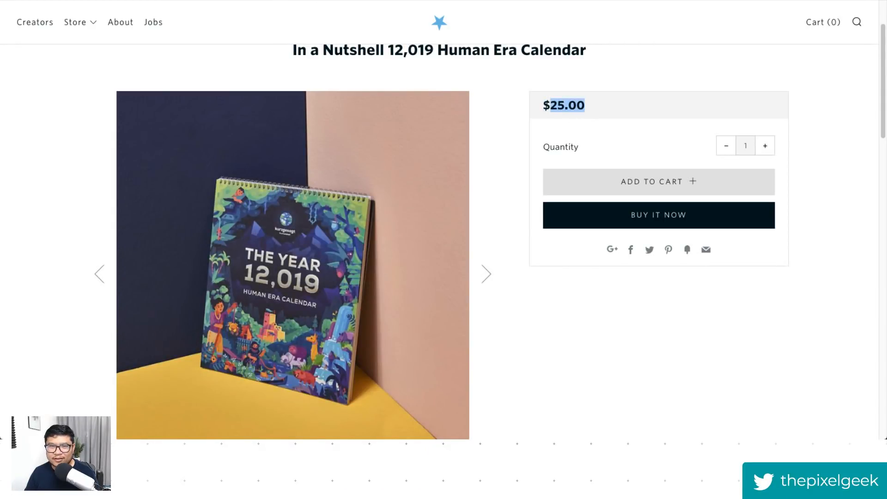
key(alt+Tab)
click(337, 324)
key(ctrl+v)
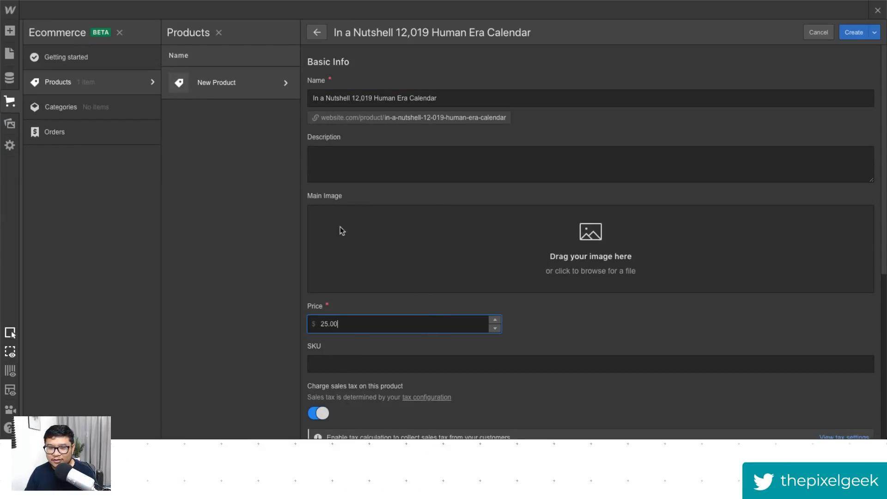
Step: Copy the calendar's description and product details from the store page, and return to the empty Description field in Webflow
key(alt+Tab)
scroll(471, 389, down, 5)
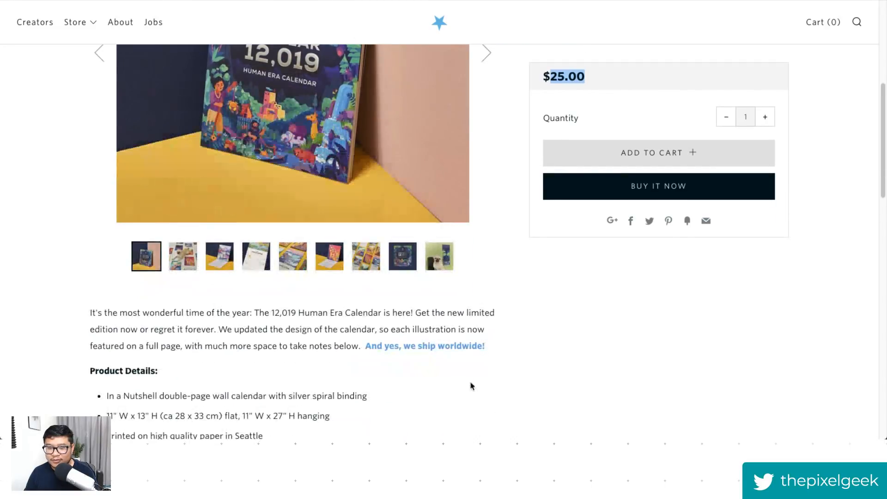
scroll(234, 395, down, 4)
drag(345, 323, 79, 134)
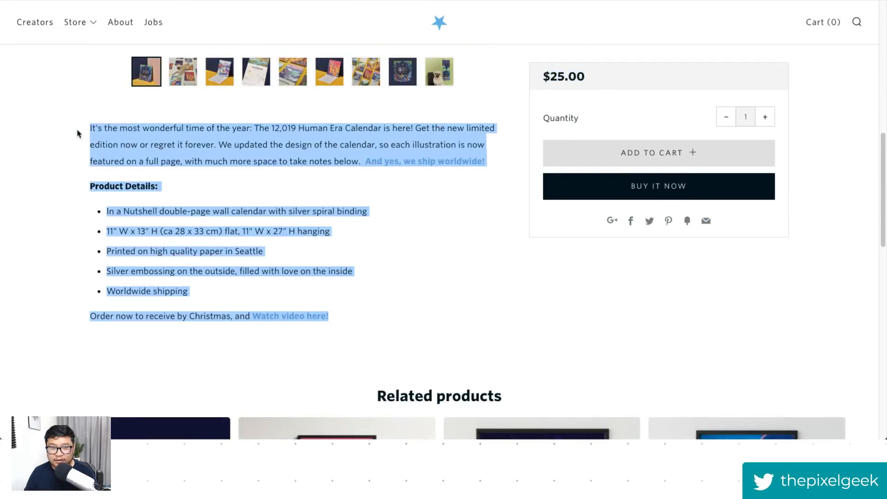
key(alt+Tab)
click(394, 171)
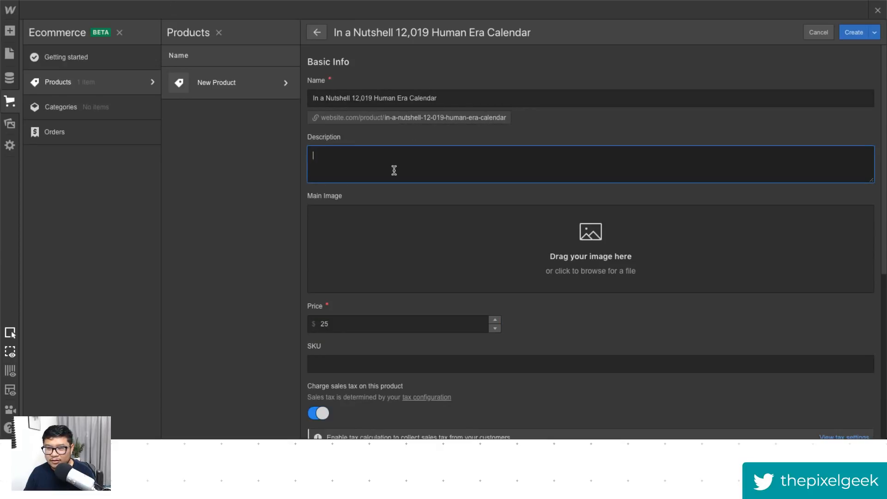
click(497, 194)
click(505, 157)
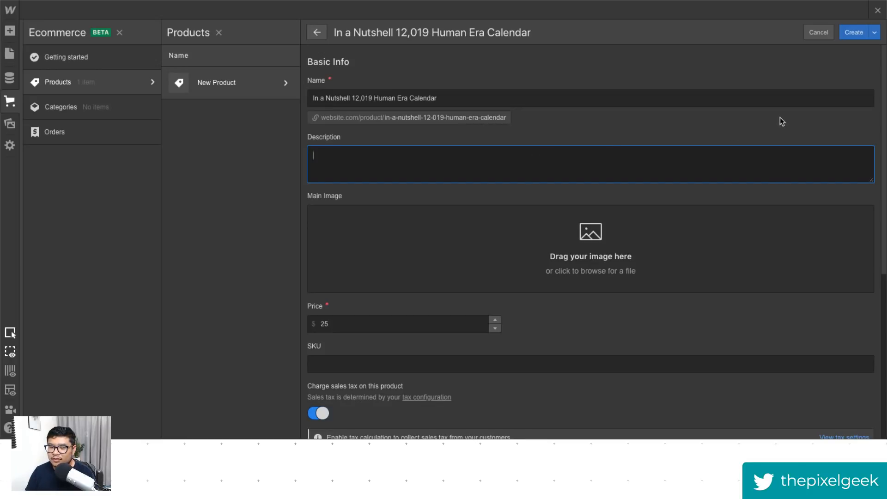
Step: Create the In a Nutshell 12,019 Human Era Calendar product with the remaining options at their defaults
scroll(789, 135, down, 5)
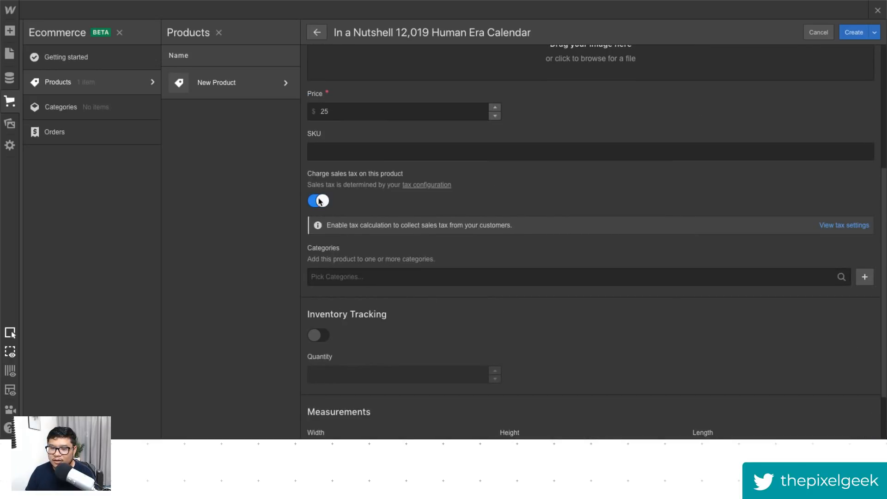
scroll(712, 322, down, 2)
scroll(705, 323, up, 6)
click(861, 32)
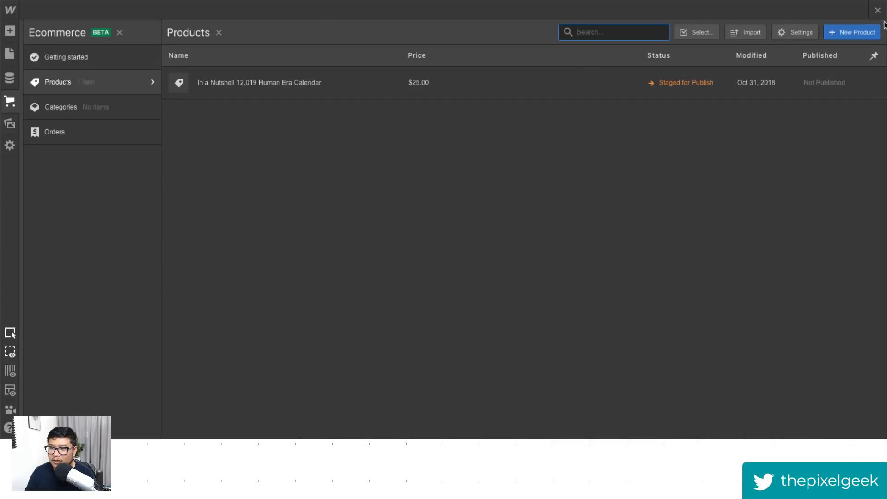
Step: Add a rich text custom field labelled Rich Text Description to the Products collection
click(805, 34)
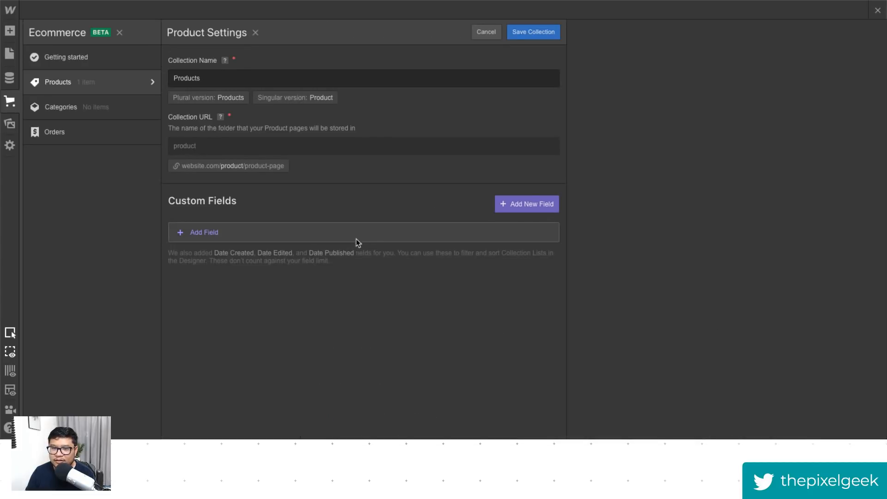
click(220, 237)
click(266, 245)
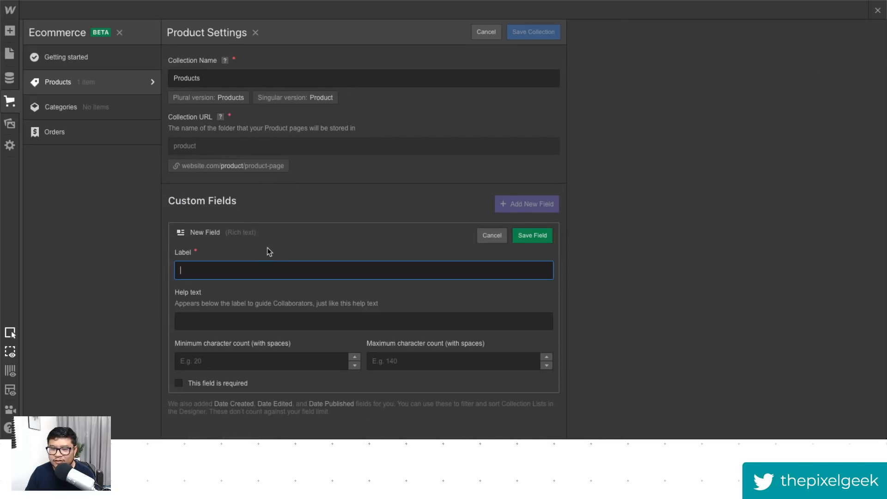
text(D)
key(BackSpace)
text(Ri)
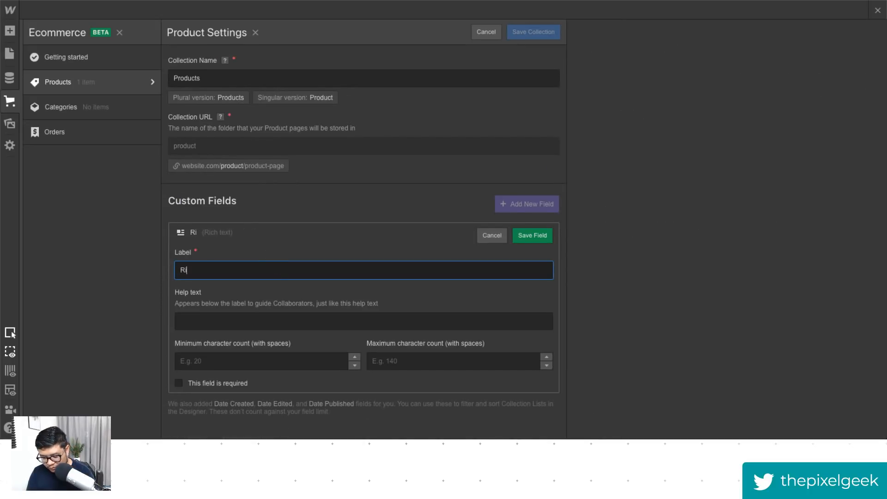
text(ch Text Description)
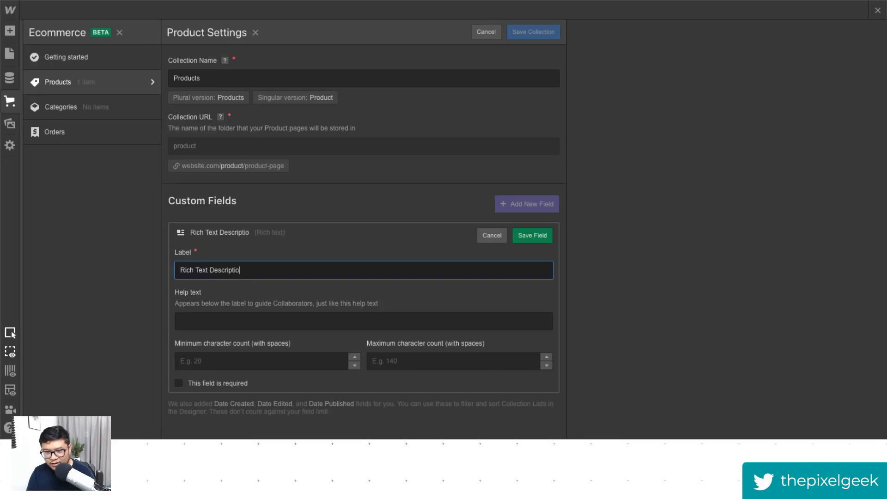
key(Return)
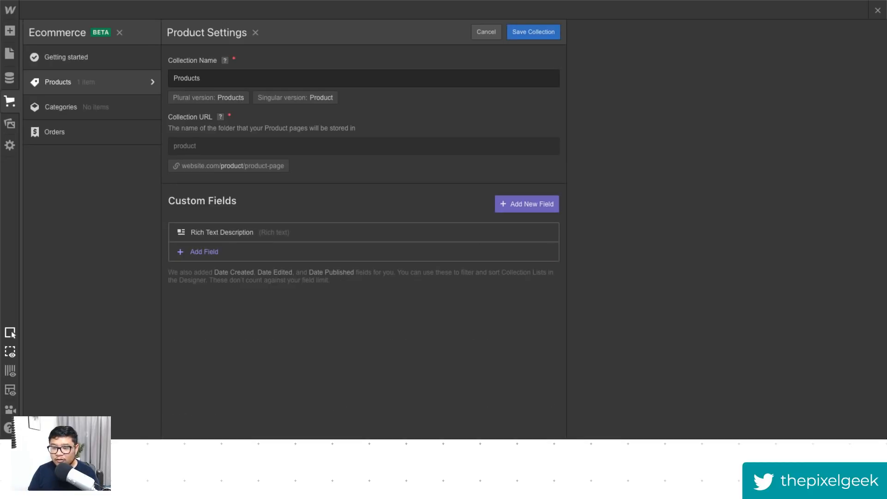
Step: Add a video link custom field labelled Youtube to the Products collection and save the collection
click(268, 251)
click(389, 295)
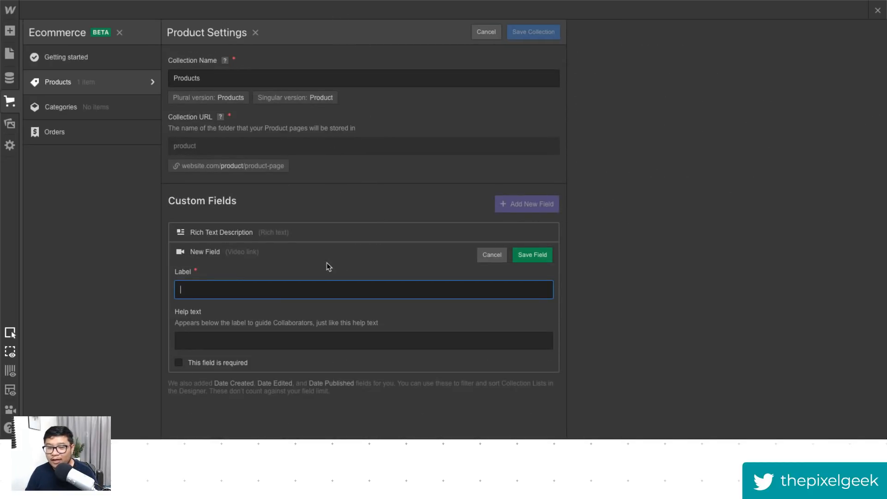
text(Youtube)
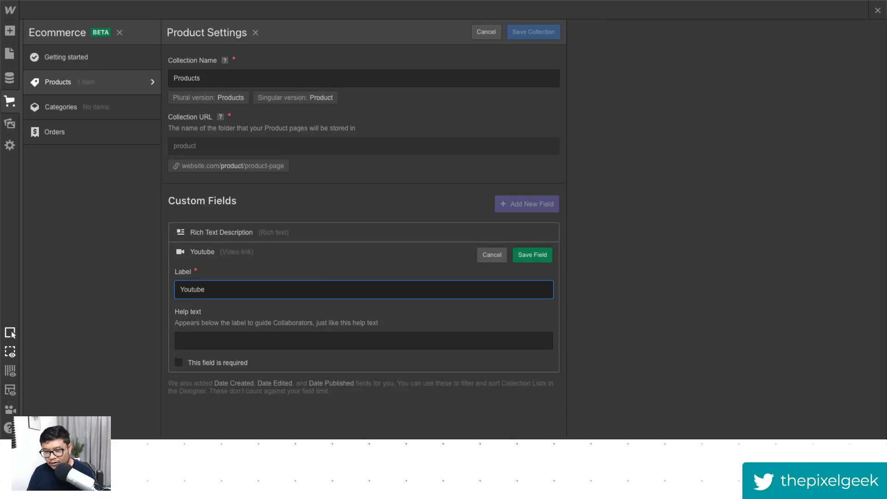
key(Return)
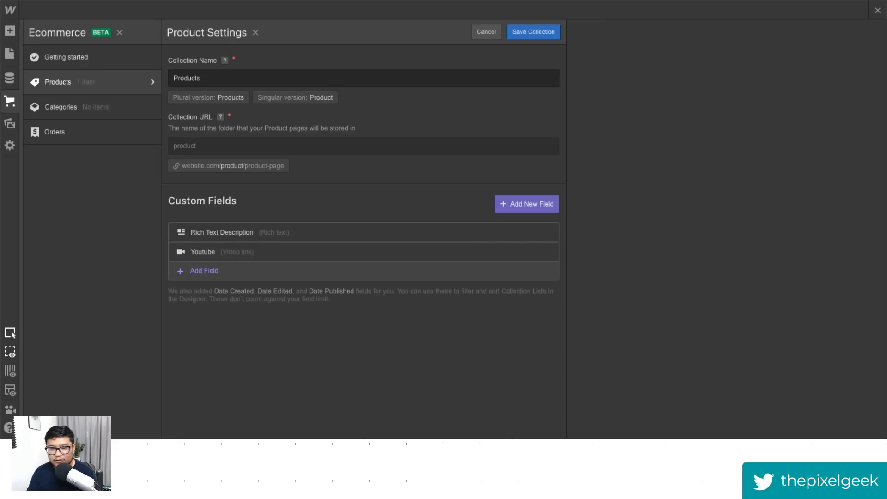
click(535, 33)
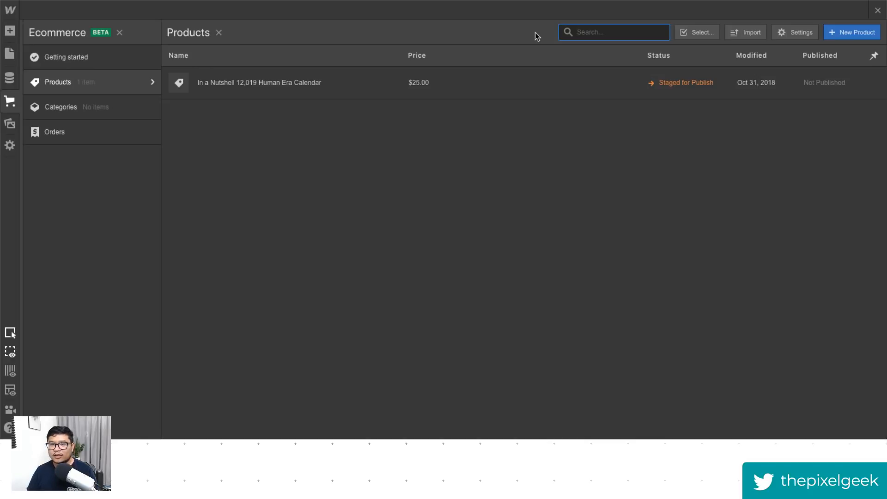
Step: Paste the copied description and product details into the Rich Text Description of the In a Nutshell 12,019 Human Era Calendar product
click(503, 83)
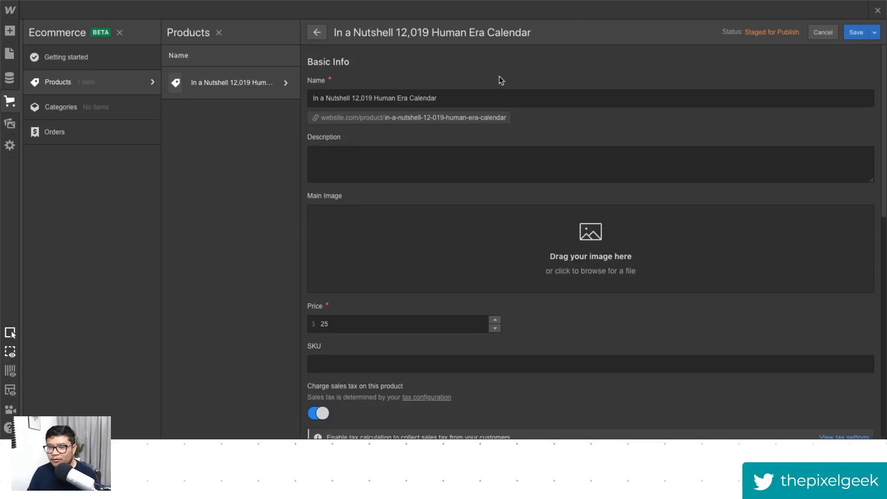
mouse_move(352, 98)
mouse_down()
mouse_move(368, 98)
mouse_move(355, 98)
mouse_up()
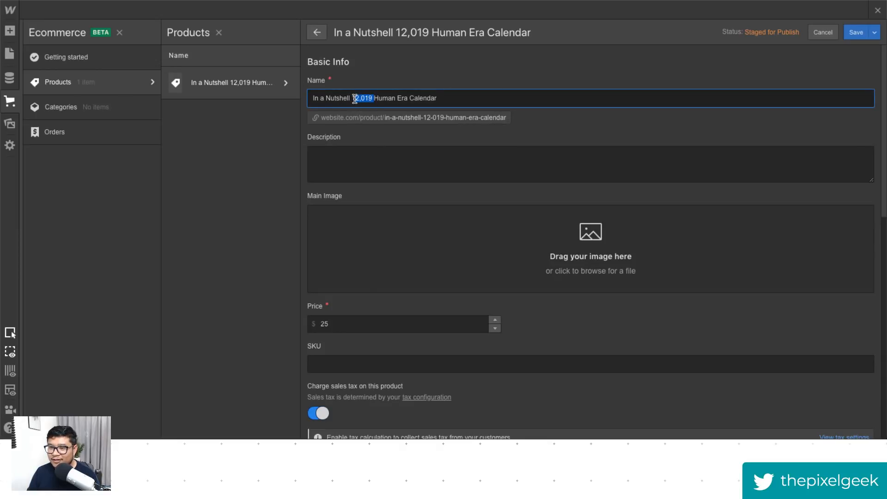
click(531, 129)
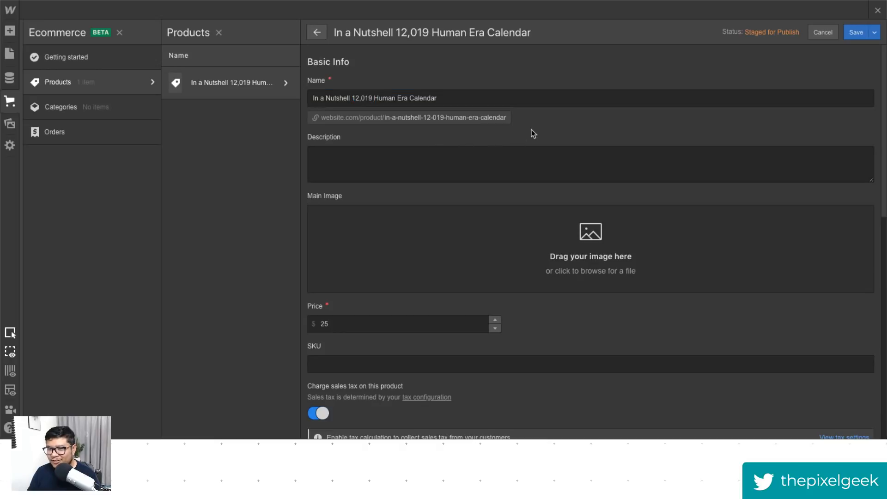
scroll(458, 274, down, 10)
click(365, 286)
text(It's the most wonderful time of the year: The 12,019 Human Era Calendar is here! Get the new limited edition now or regret it forever. We updated the design of the calendar, so each illustration is now featured on a full page, with much more space to take notes below. And yes, we ship worldwide! Product Details: In a Nutshell double-page wall calendar with silver spiral binding 11" W x 13" H (ca 28 x 33 cm) flat, 11" W x 27" H hanging Printed on high quality paper in Seattle Silver embossing on the outside, filled with love on the inside Worldwide shipping Order now to receive by Christmas, and Watch video here!)
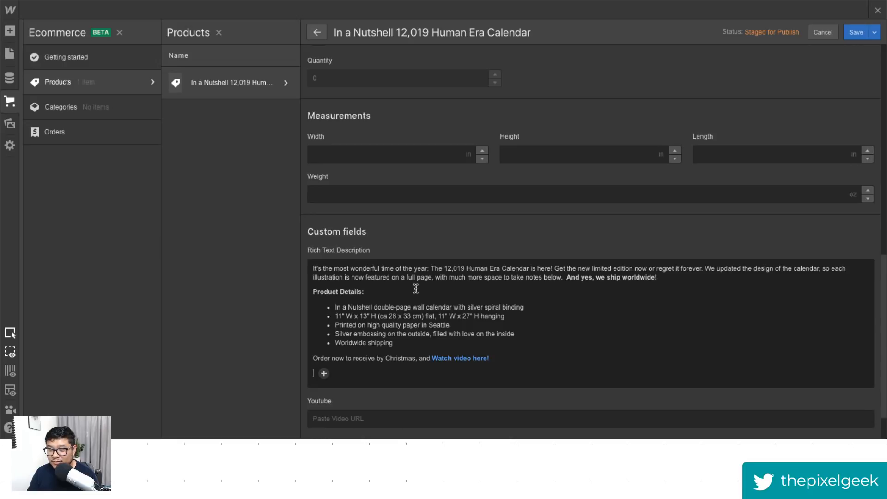
Step: Copy the URL behind the "Watch video here!" link in the Rich Text Description
click(470, 359)
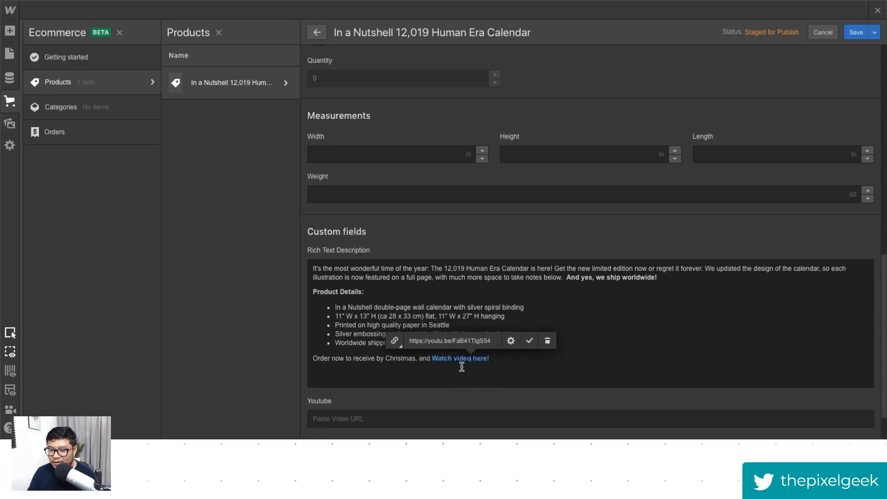
click(462, 376)
click(462, 361)
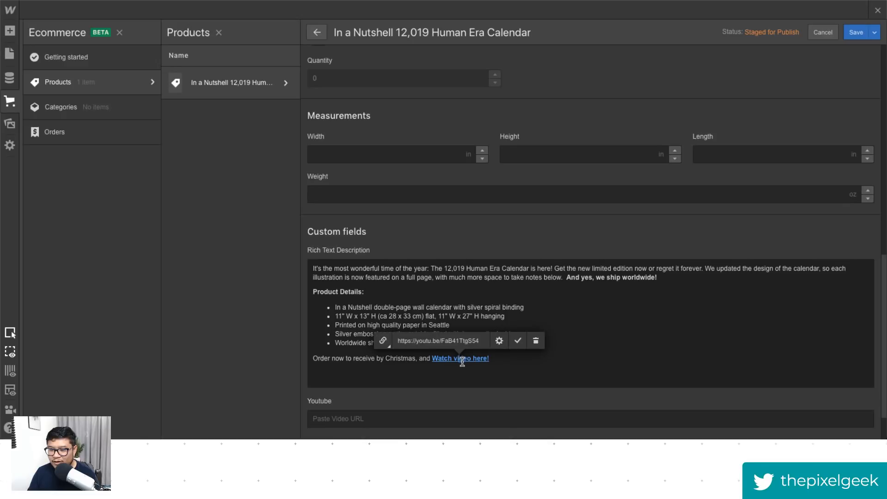
click(498, 342)
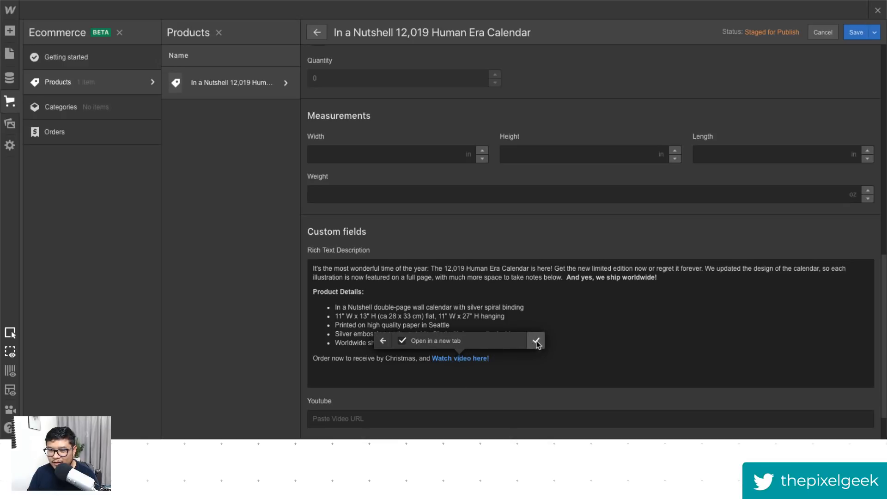
click(383, 341)
triple_click(436, 344)
key(ctrl+c)
click(627, 342)
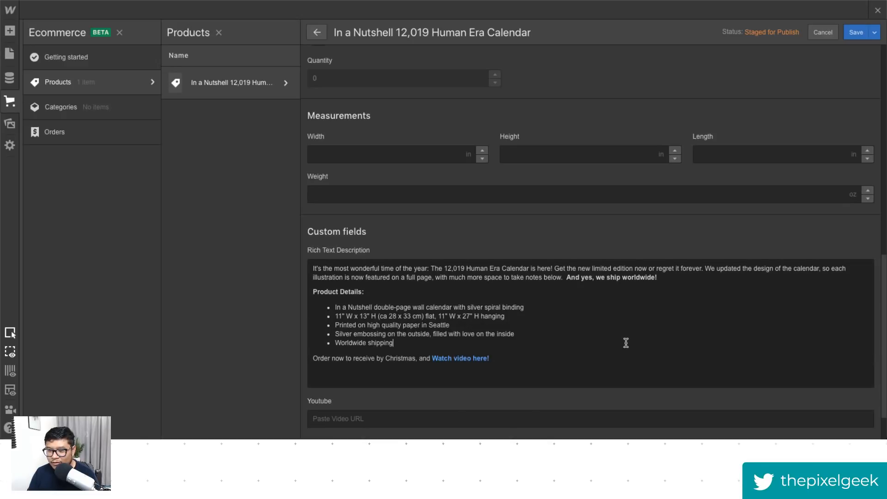
click(406, 417)
key(ctrl+v)
scroll(462, 412, down, 1)
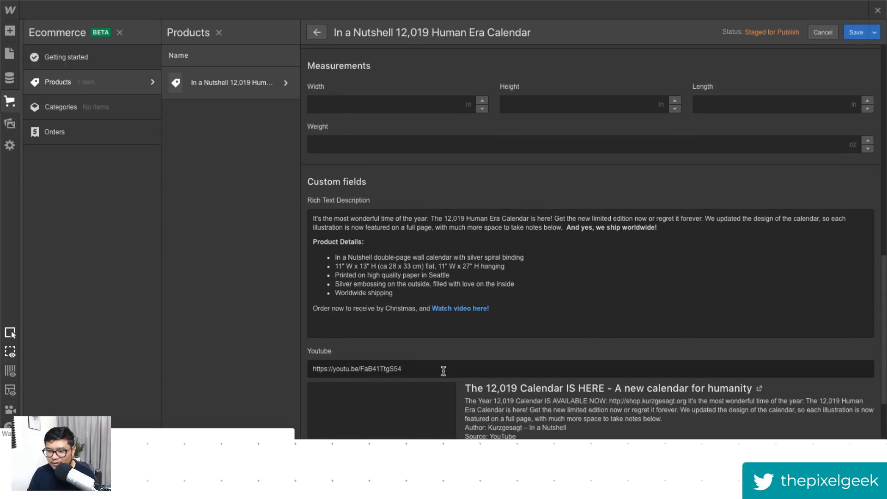
scroll(636, 388, down, 2)
scroll(634, 387, up, 9)
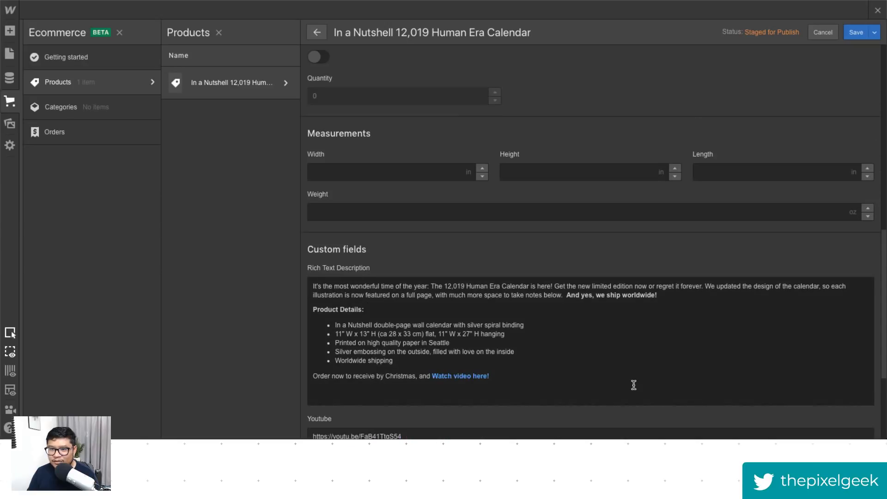
scroll(634, 385, up, 4)
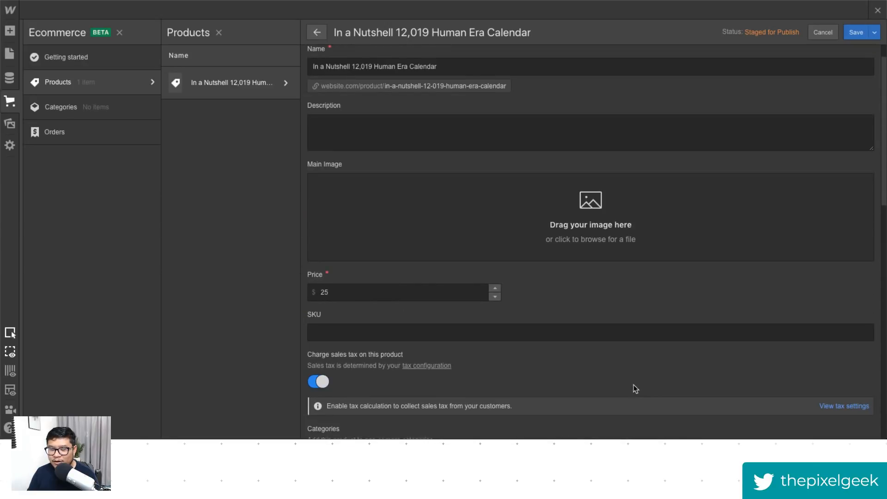
scroll(633, 384, down, 4)
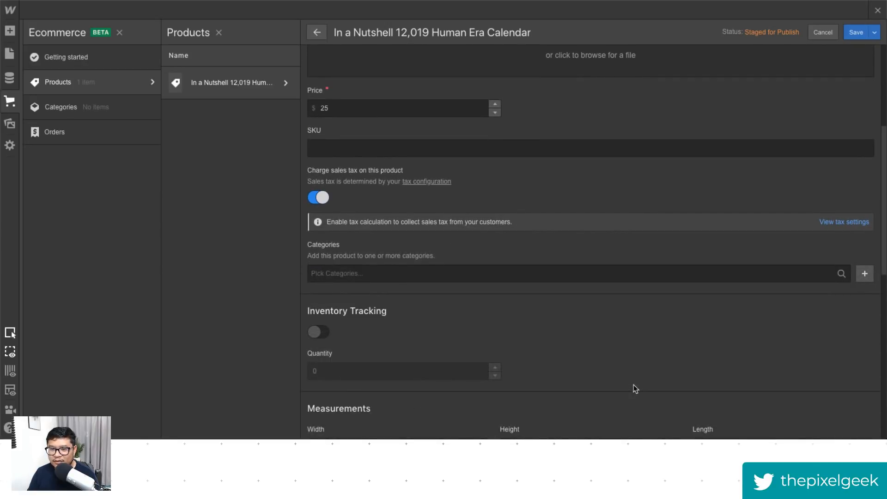
scroll(633, 385, up, 4)
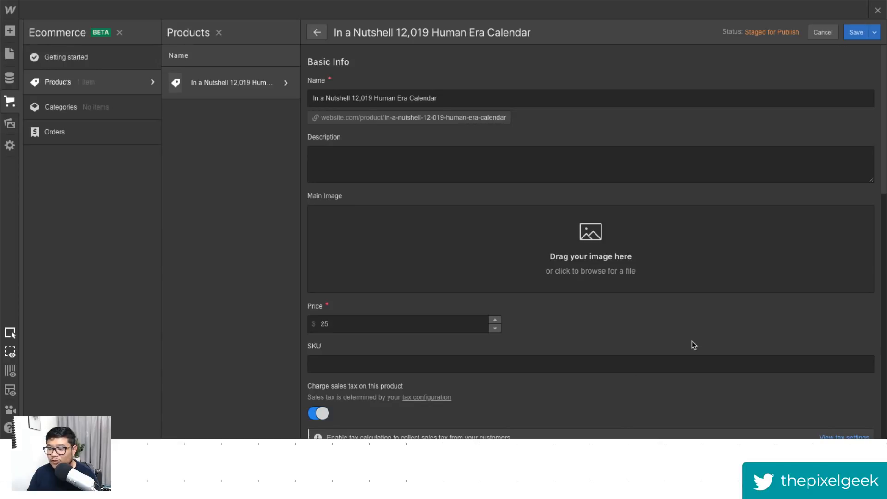
click(856, 32)
Step: Add an image custom field labelled image 2 to the Products collection
click(810, 37)
click(527, 203)
click(327, 245)
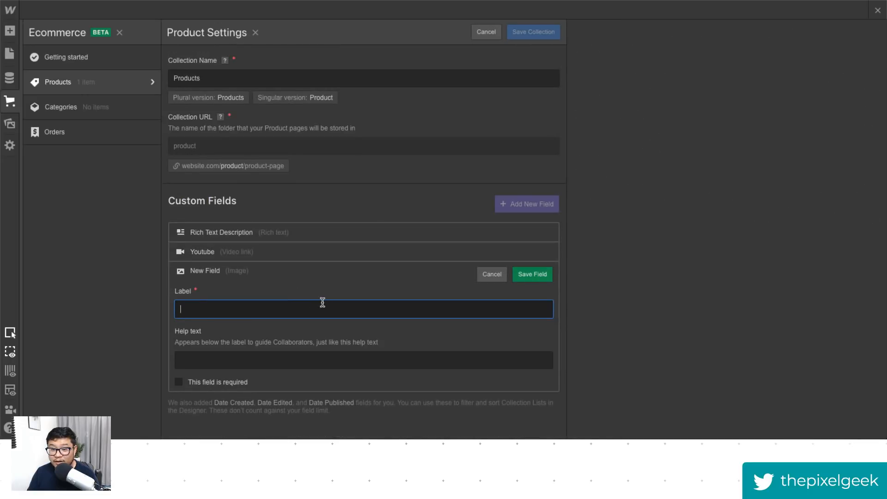
text(image 2)
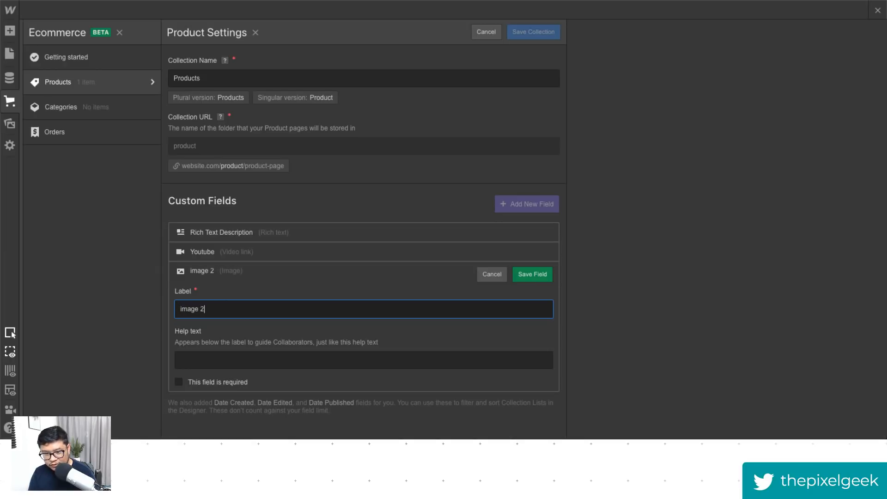
key(Return)
Step: Add another image custom field labelled image 3 and save the Products collection
click(265, 294)
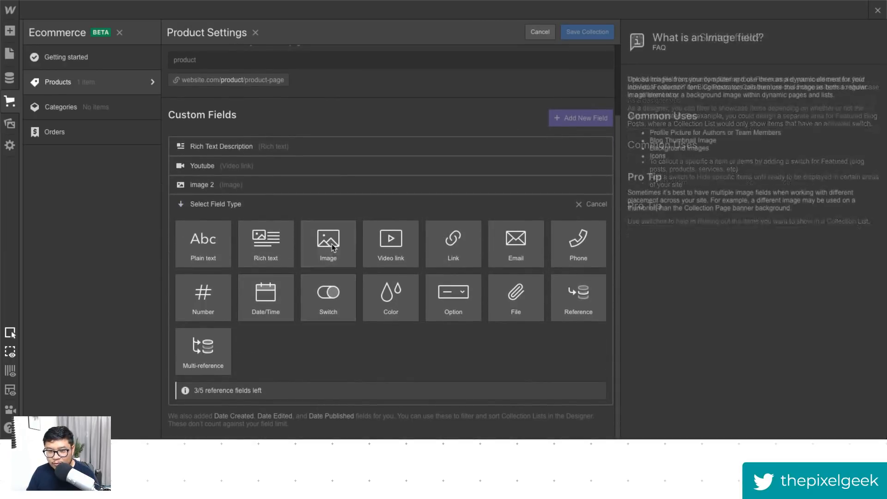
click(332, 248)
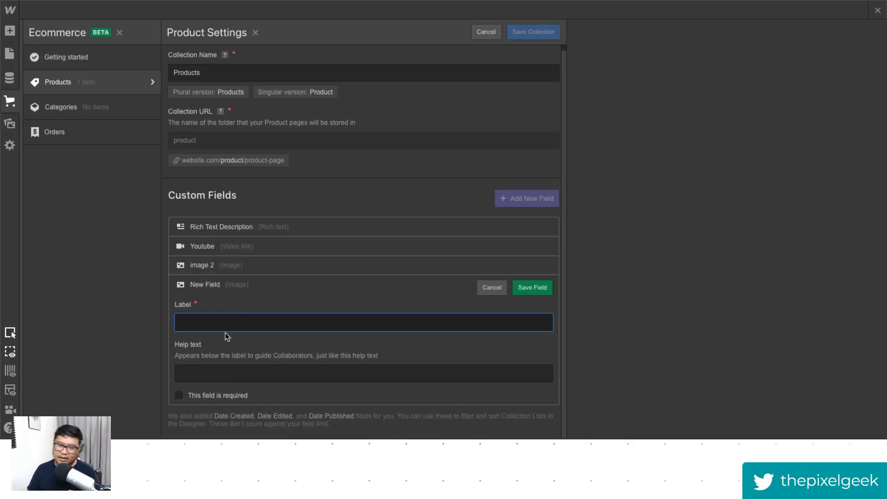
text(image )
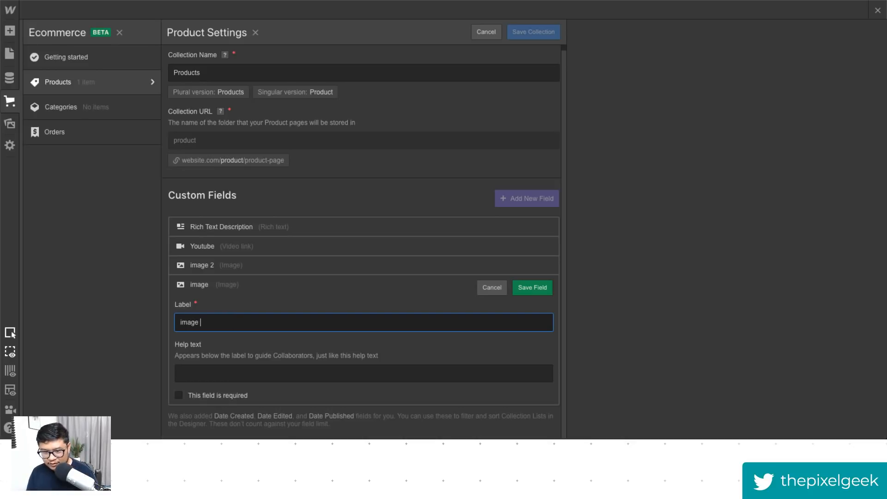
text(3)
key(Return)
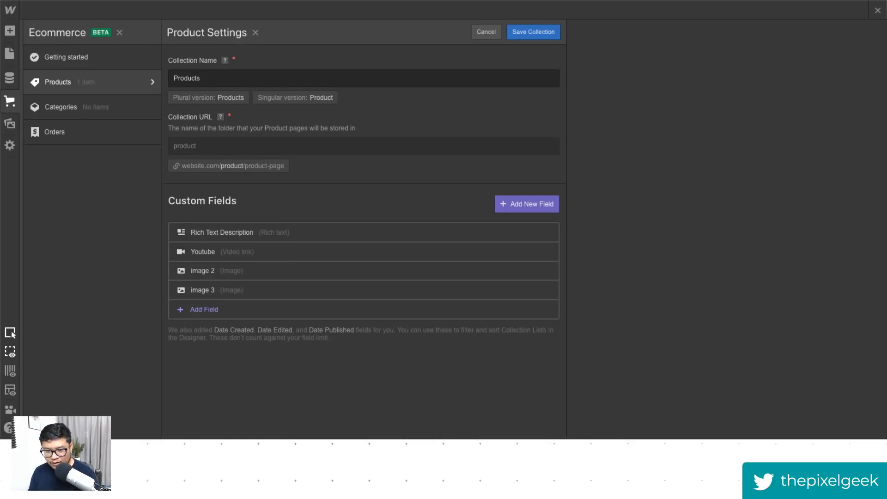
click(531, 32)
Step: Upload the 01_Kurzgesagt cover picture as the main image of the In a Nutshell 12,019 Human Era Calendar product
click(557, 92)
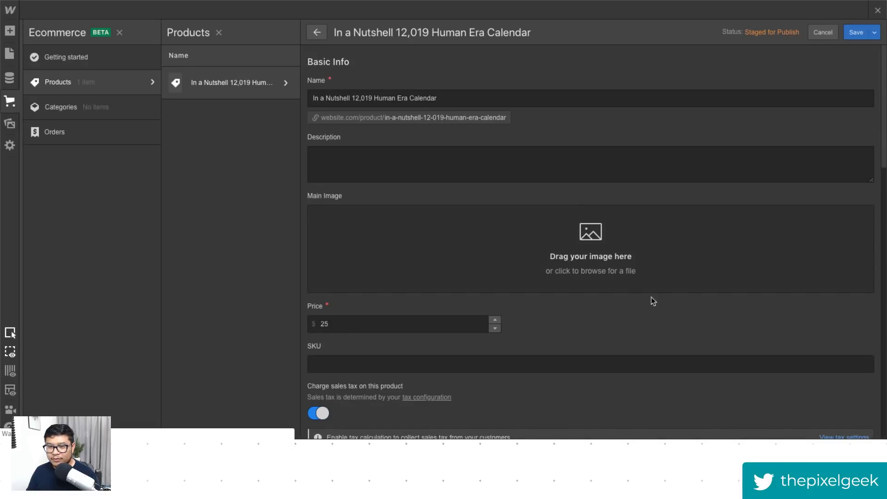
scroll(679, 306, down, 1)
scroll(678, 303, down, 1)
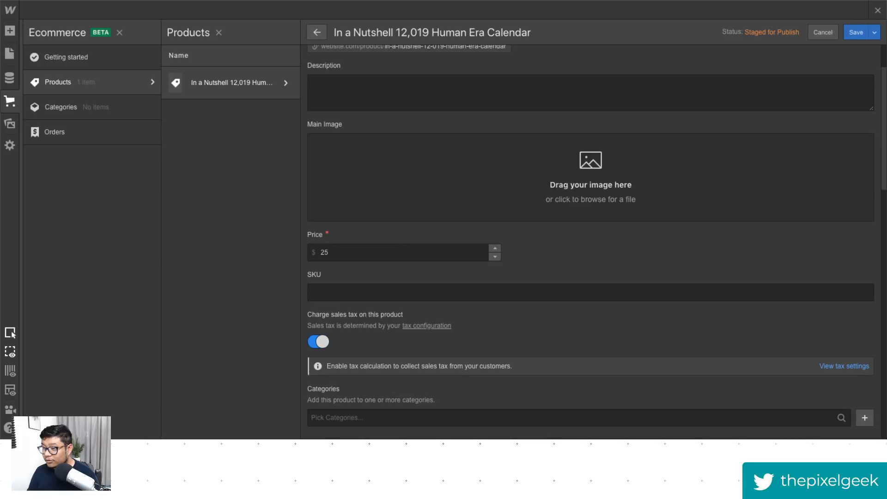
scroll(668, 300, up, 2)
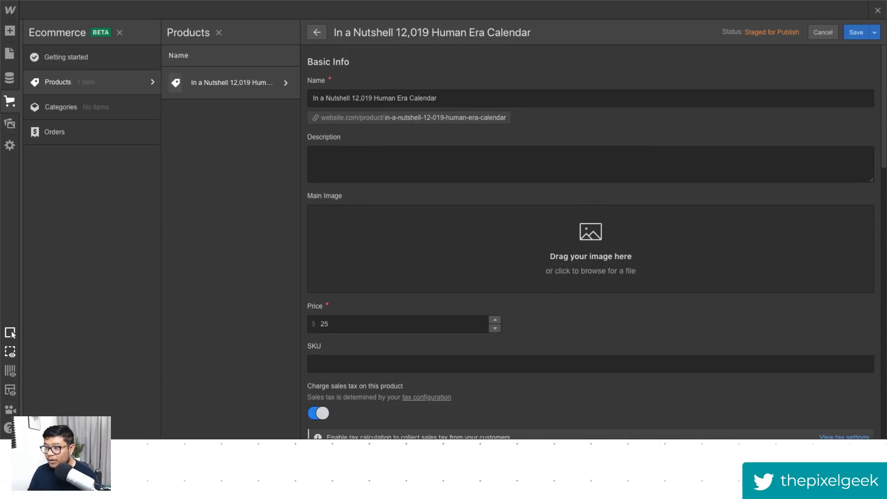
scroll(584, 290, down, 7)
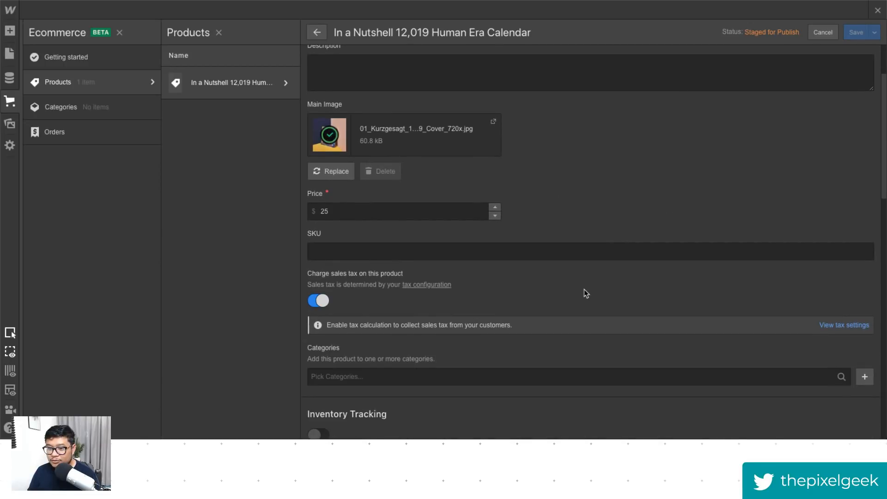
Step: Upload the 03_Kurzgesagt picture as image 2 and the 04_Kurzgesagt Januar picture as image 3, and save the calendar product
scroll(584, 293, down, 12)
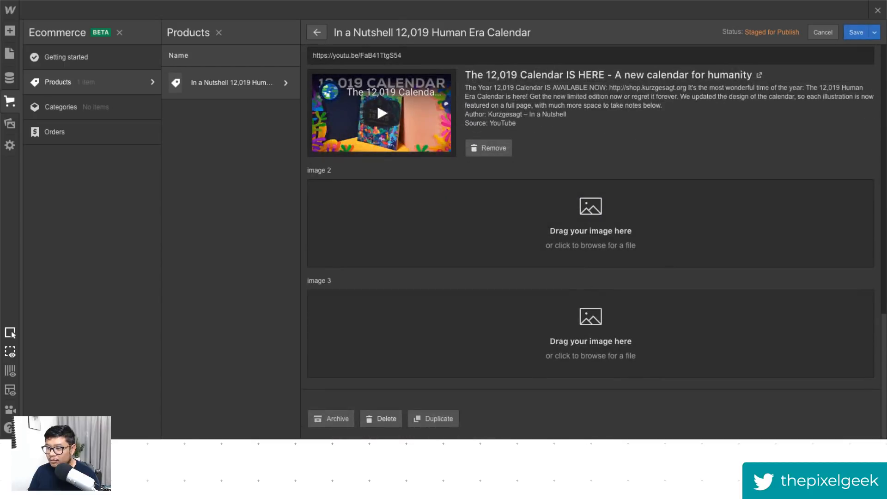
drag(879, 217, 601, 217)
drag(878, 347, 624, 348)
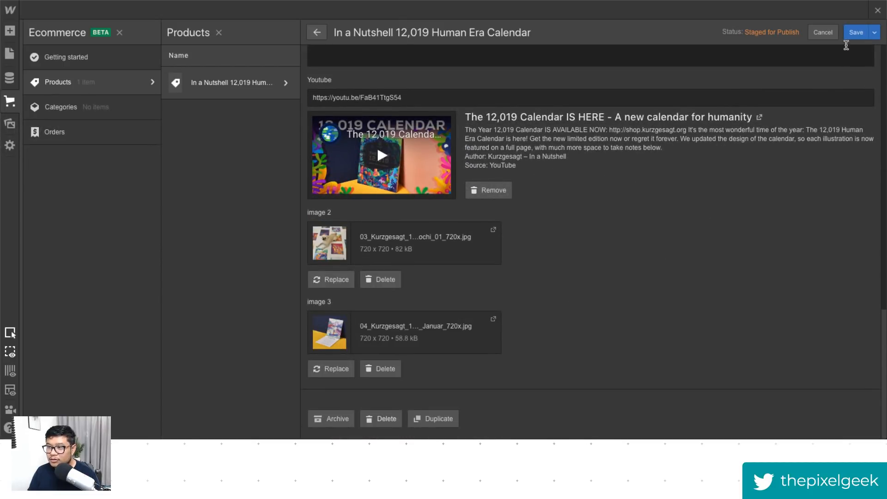
click(853, 37)
Step: Start a new product, then switch to the kurzgesagt store and open the In a Nutshell Coloring Book page
click(868, 33)
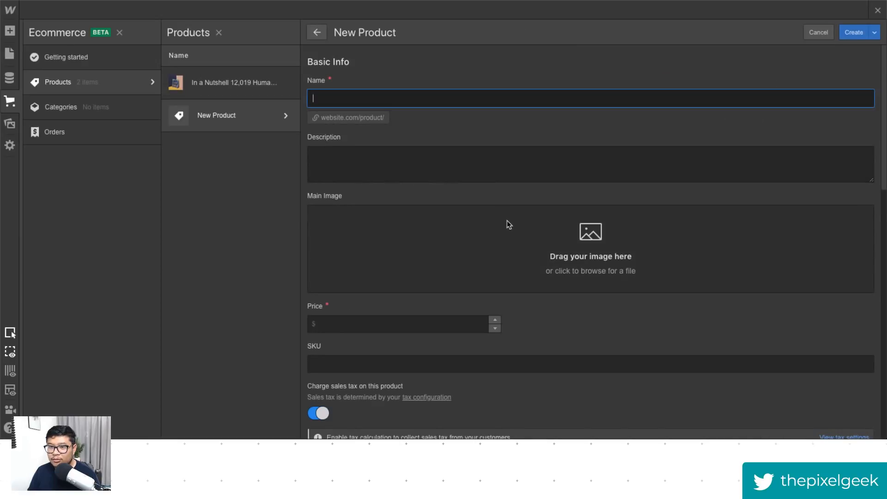
key(alt+Tab)
click(408, 262)
scroll(412, 263, down, 5)
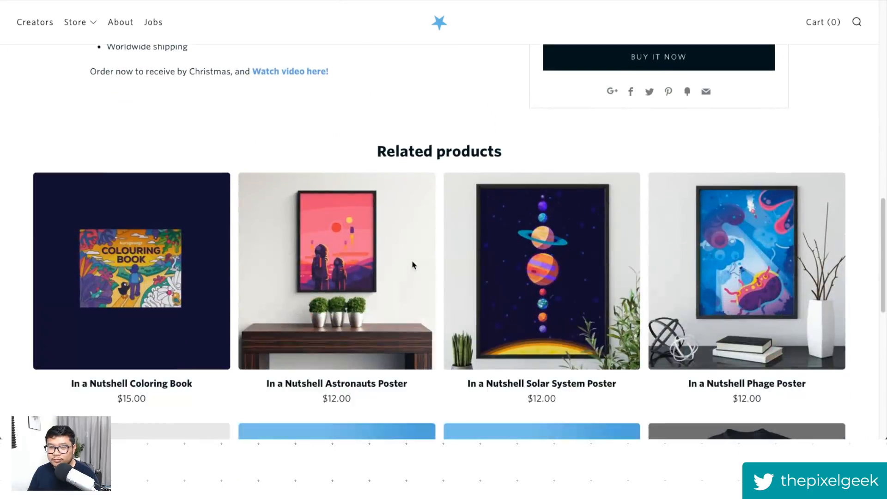
click(85, 271)
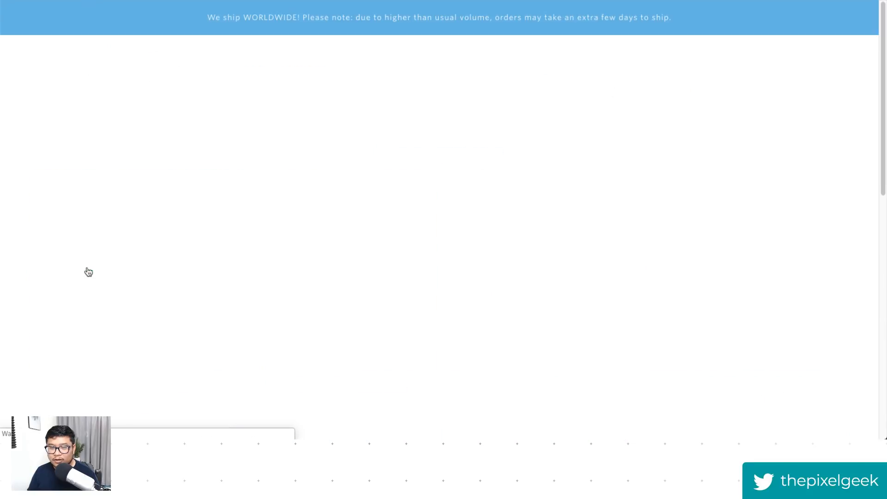
scroll(481, 315, down, 6)
scroll(481, 313, up, 3)
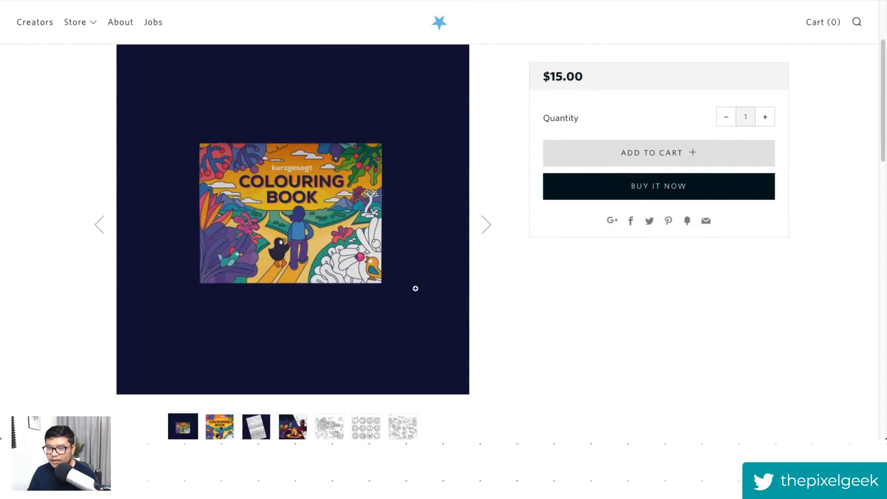
scroll(303, 258, down, 1)
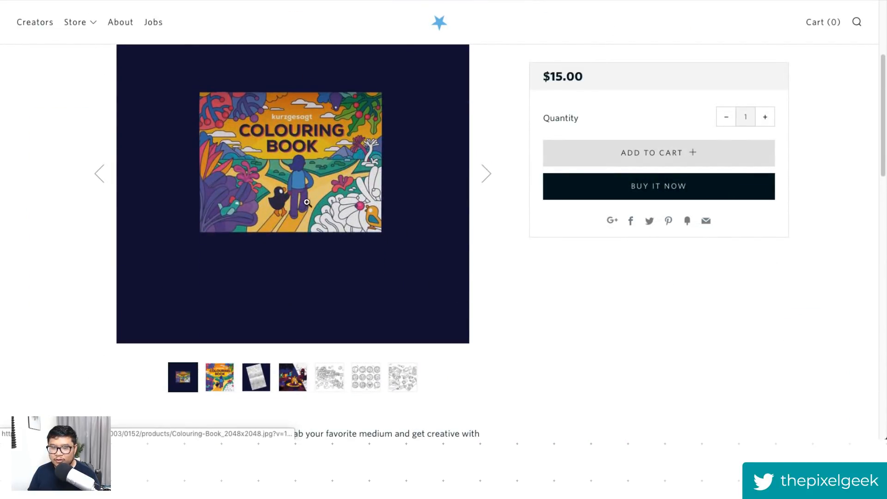
scroll(422, 283, up, 5)
Step: Copy the book's title from the store page and name the new product In a Nutshell Coloring Book
triple_click(402, 127)
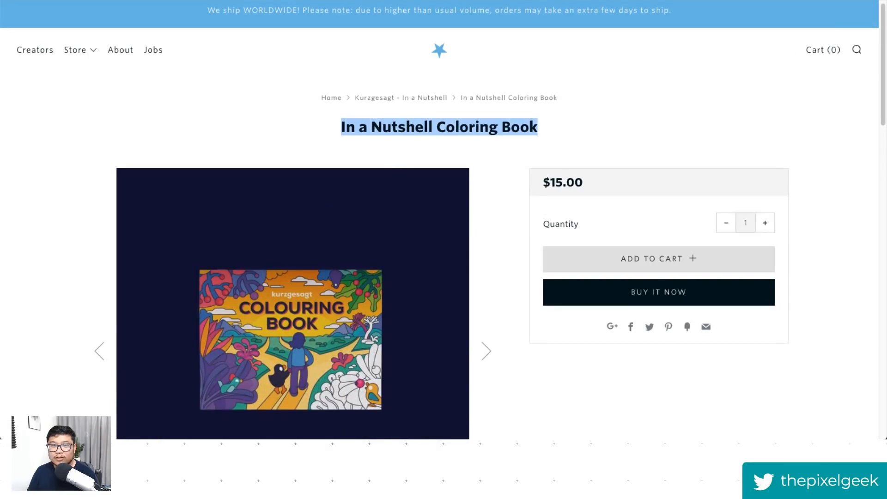
key(ctrl+c)
key(alt+Tab)
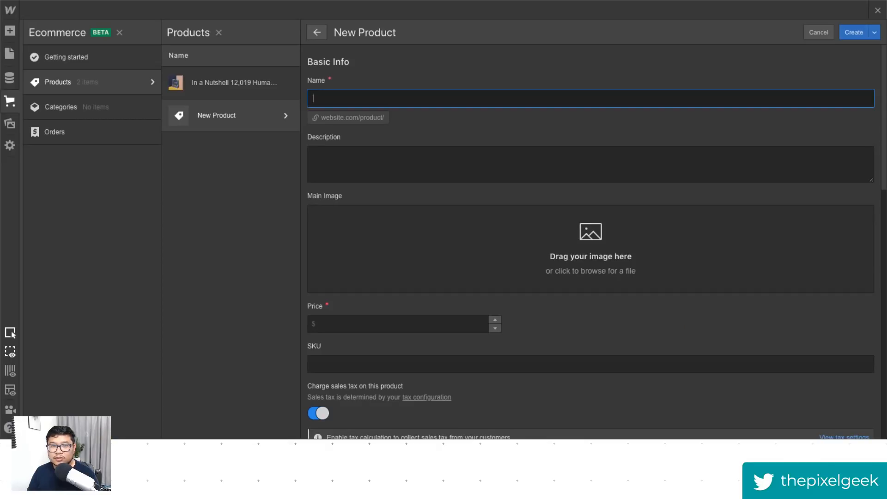
click(479, 95)
key(ctrl+v)
key(alt+Tab)
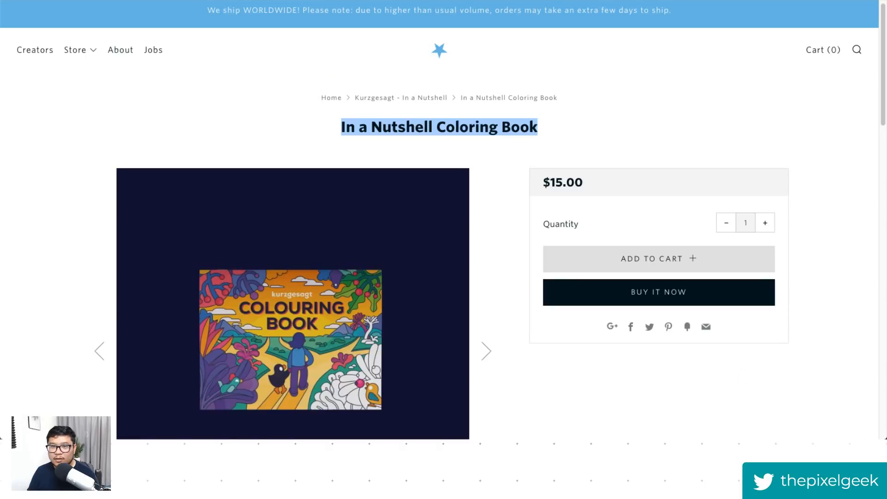
Step: Set the coloring book's price to $15 and create the product
key(alt+Tab)
scroll(462, 268, down, 3)
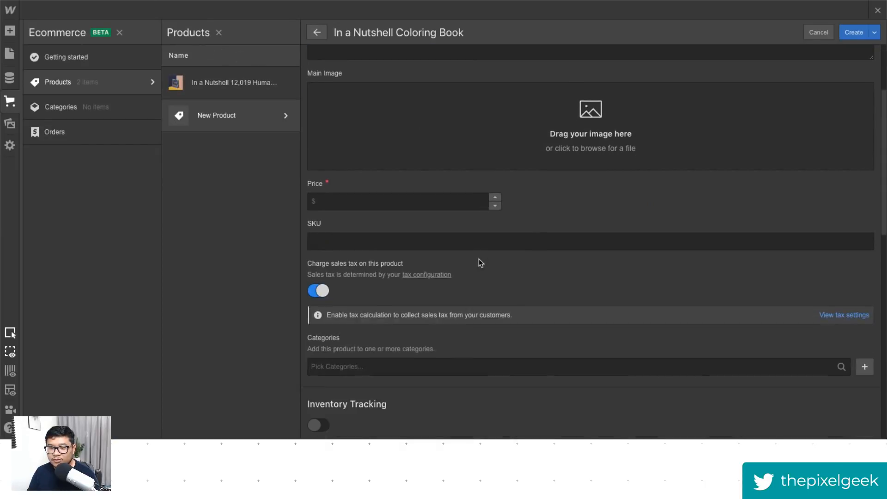
click(361, 203)
text(15.)
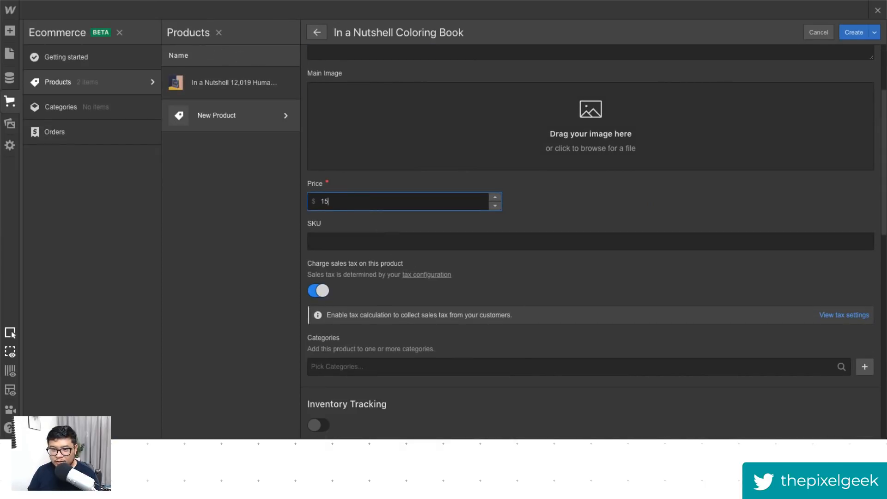
key(Return)
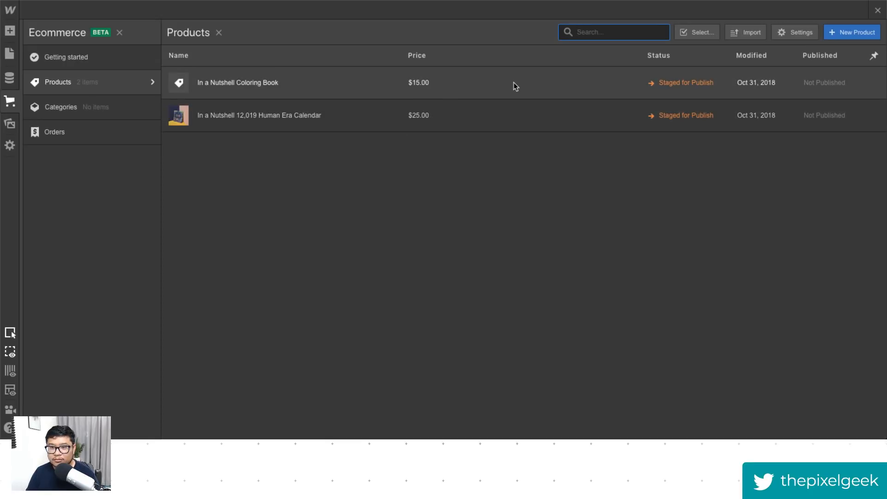
Step: Reopen the coloring book product and upload Colouring-Book_720x.jpg as main image, cover_720x.png as image 2 and Colouring-Book-Spread_720x.jpg as image 3
click(515, 87)
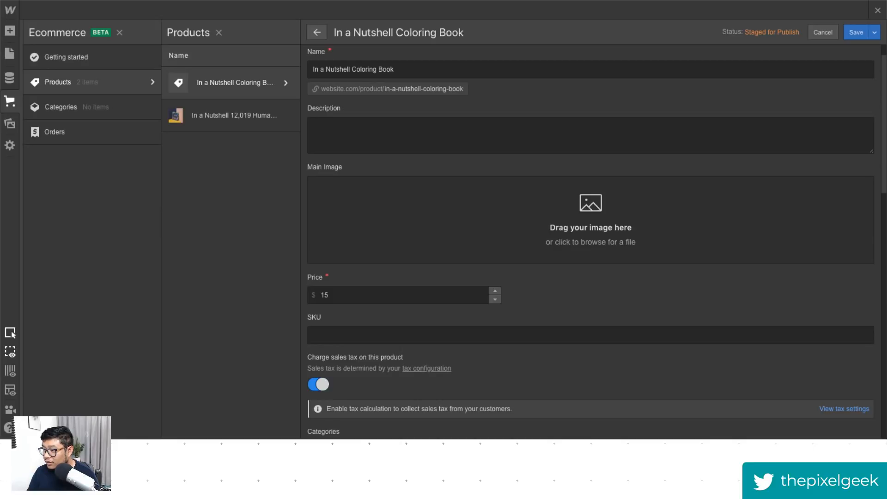
drag(885, 240, 633, 226)
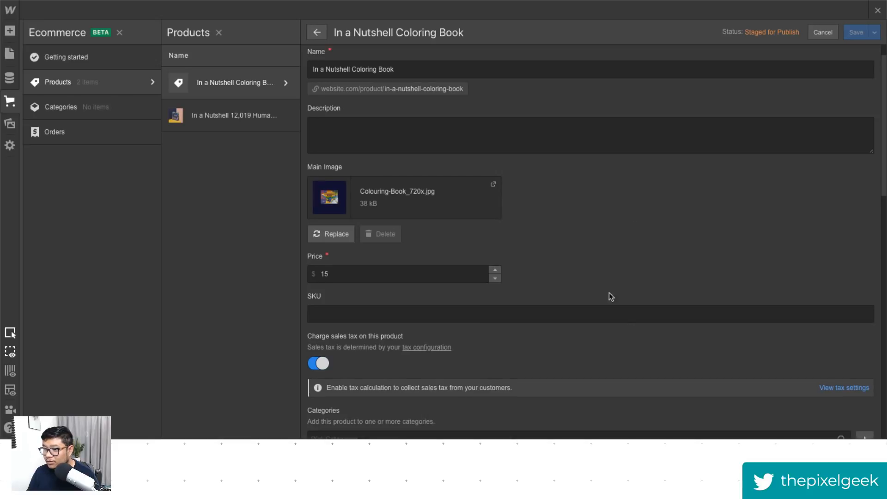
scroll(614, 300, down, 5)
scroll(617, 313, down, 8)
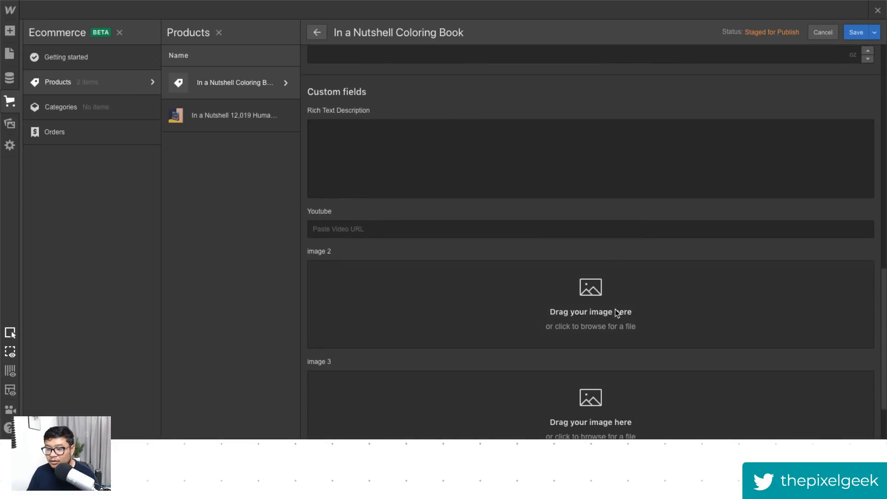
scroll(615, 311, down, 1)
drag(885, 259, 650, 373)
drag(886, 277, 499, 303)
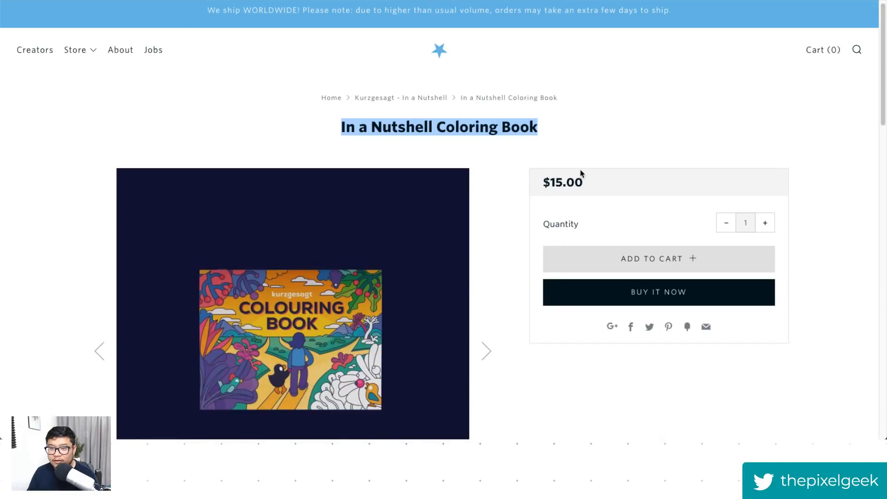
Step: Copy the coloring book's description and product details from the store page into its Rich Text Description, and save the product
click(519, 230)
scroll(511, 233, down, 5)
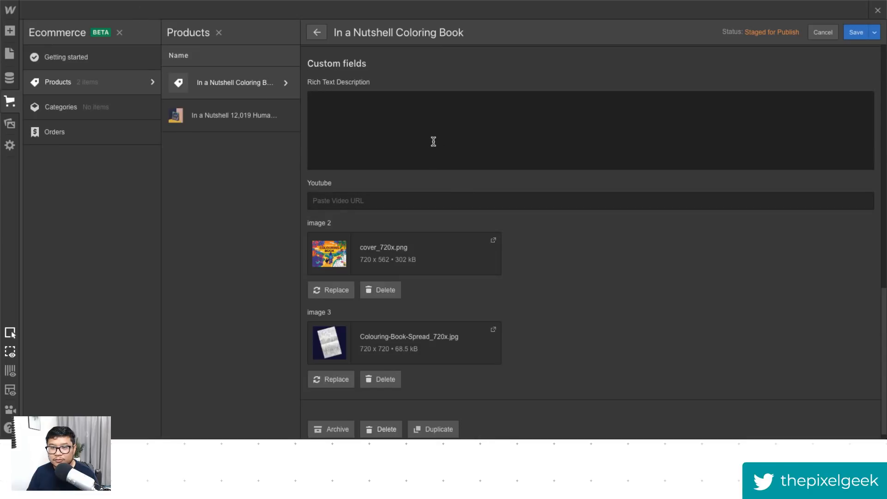
click(434, 142)
text(The Kurzgesagt universe is looking a bit pale, so grab your favorite medium and get creative with this delightful coloring book...colouring book...ausmalbuch...no matter the language, have fun! Product Details: 11" W x 8.5" H, landscape orientation Heavy interior pages, designed to stand up to crayons, colored pencils, pens, or markers 44 unique Kurzgesagt illustrations to color, across 22 sheets)
key(ctrl+a)
click(581, 292)
scroll(577, 299, up, 4)
scroll(577, 302, up, 10)
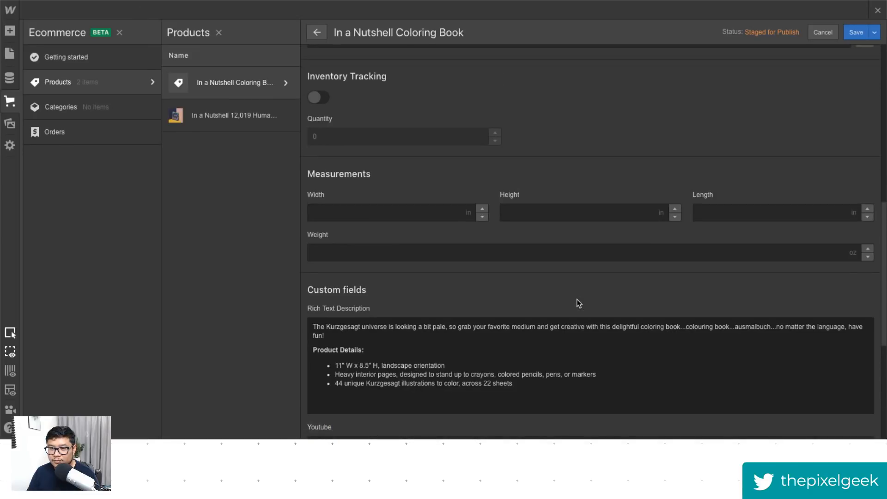
click(855, 32)
Step: Start another new product and open the In a Nutshell Astronauts Poster page in the kurzgesagt store
click(854, 32)
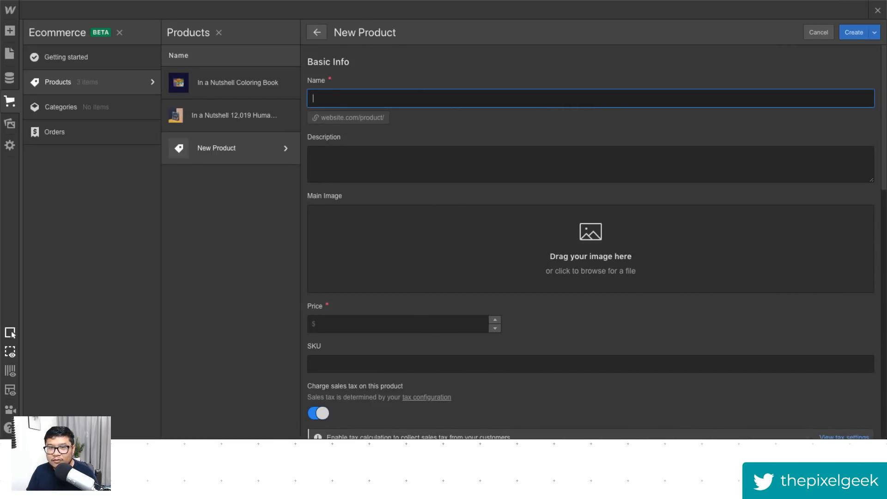
key(alt+Tab)
click(324, 172)
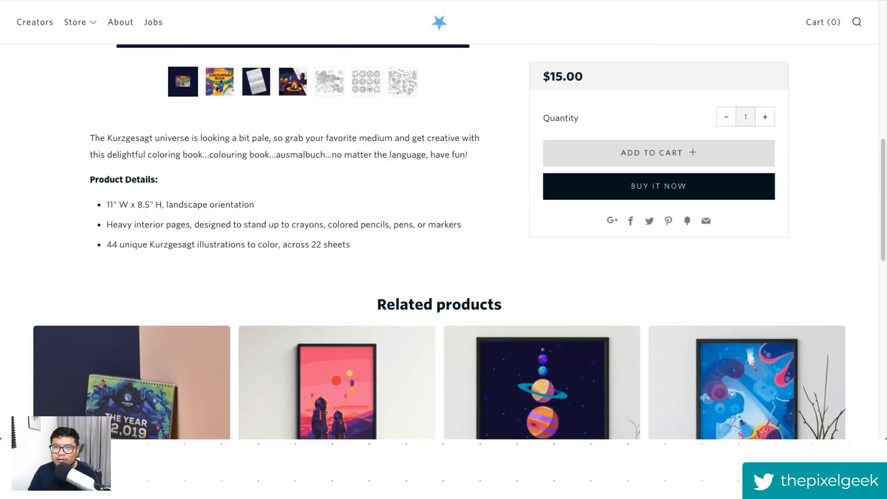
scroll(358, 185, up, 2)
scroll(361, 200, up, 4)
scroll(293, 246, down, 9)
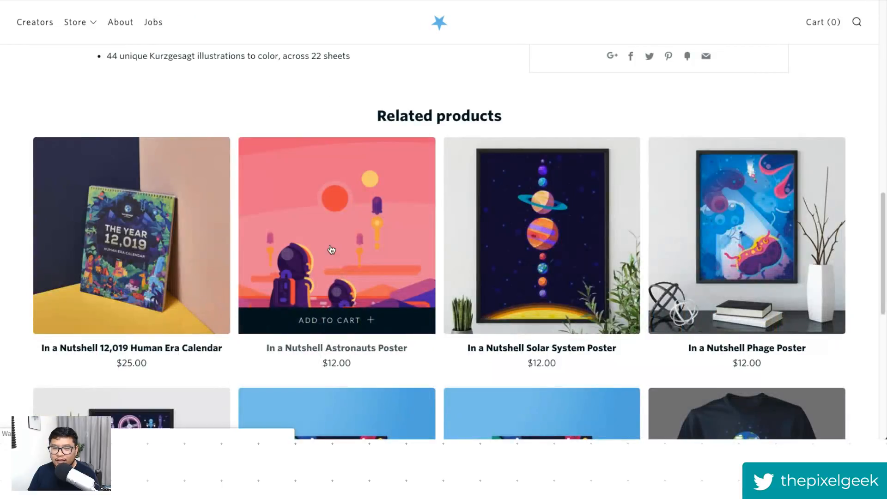
click(324, 249)
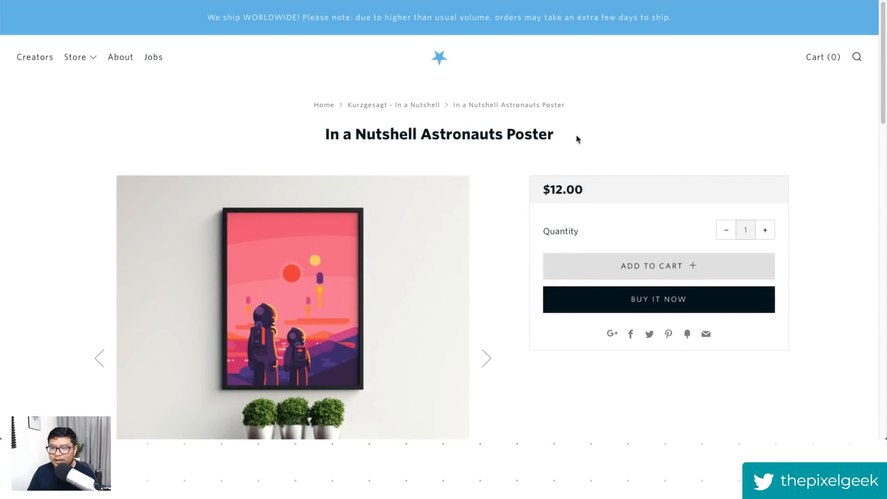
Step: Copy the poster's title from the store page and name the new product In a Nutshell Astronauts Poster
drag(577, 135, 270, 134)
key(ctrl+c)
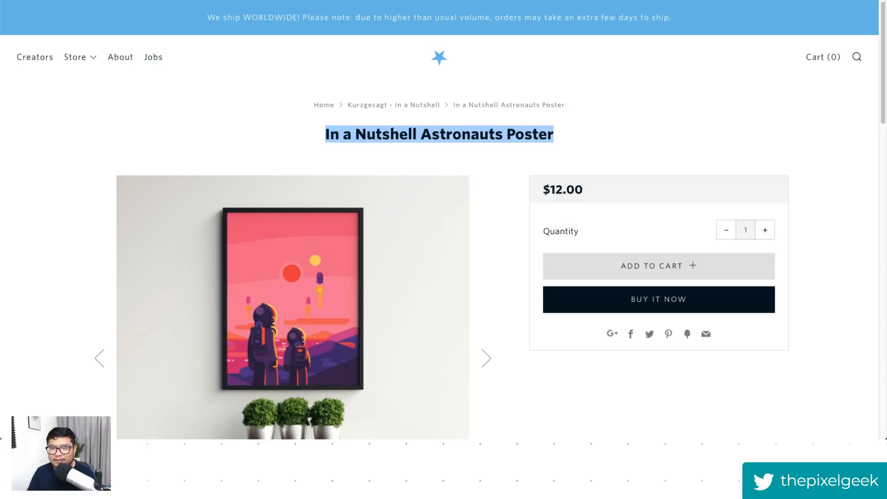
key(alt+Tab)
key(ctrl+v)
key(Tab)
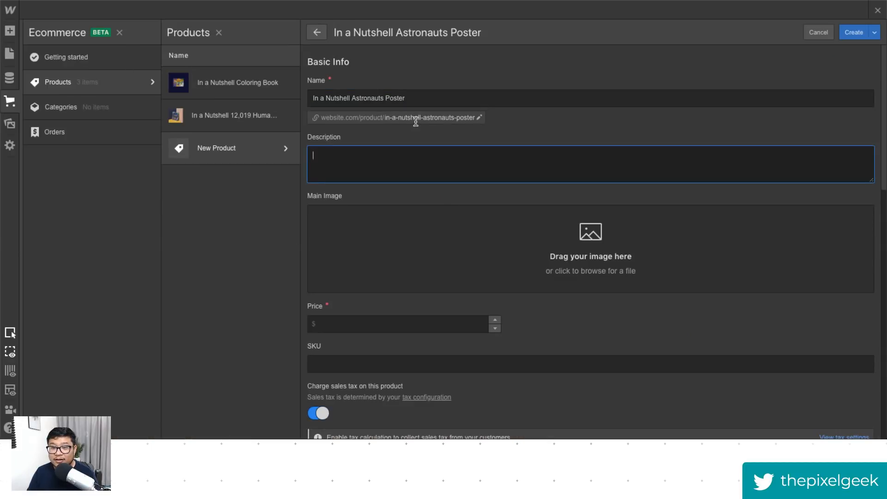
Step: Set the astronauts poster's price to $12 and copy the store page's description and product details into its Rich Text Description
key(alt+Tab)
scroll(374, 348, down, 5)
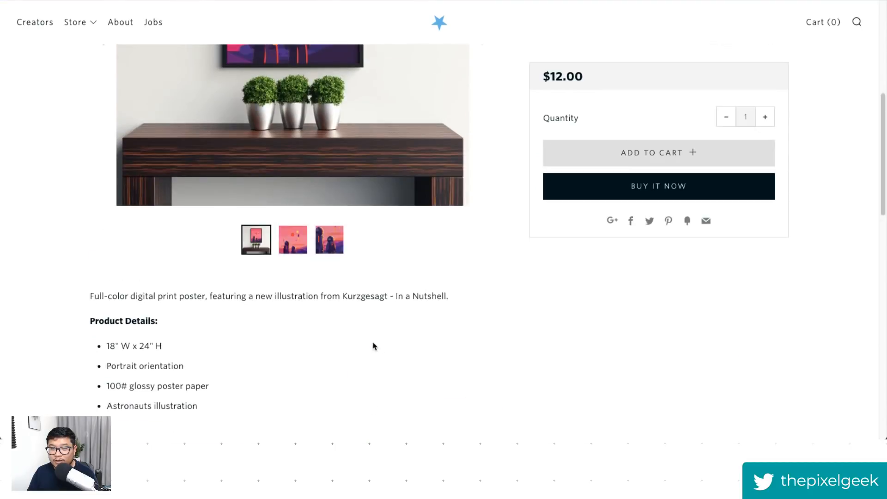
drag(224, 358, 79, 234)
key(ctrl+c)
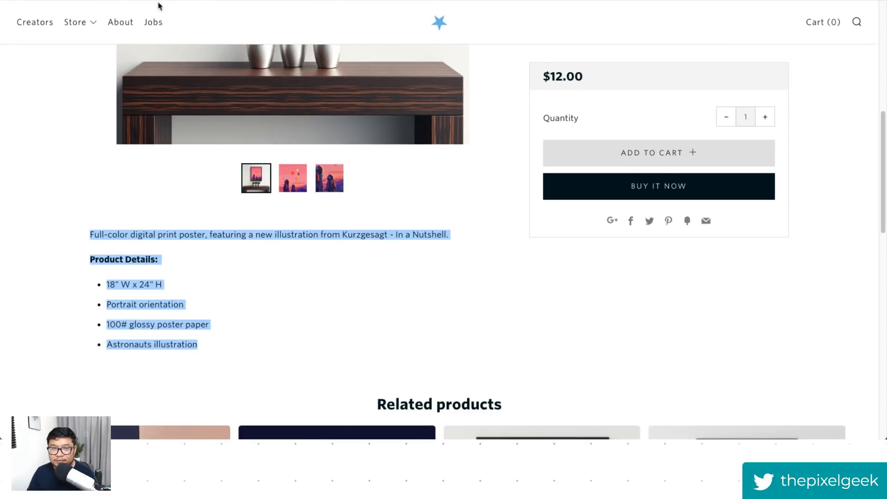
key(alt+Tab)
scroll(433, 331, down, 3)
click(344, 200)
text(10)
scroll(429, 346, down, 5)
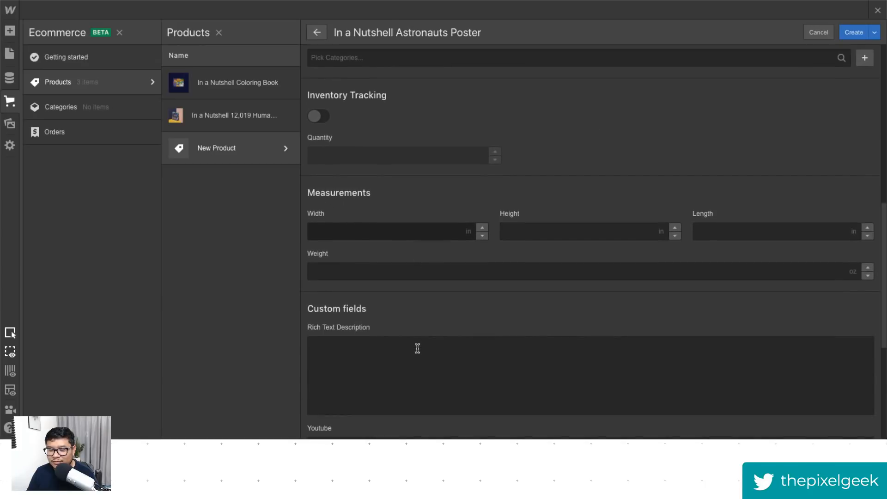
scroll(418, 349, down, 5)
click(368, 165)
key(ctrl+v)
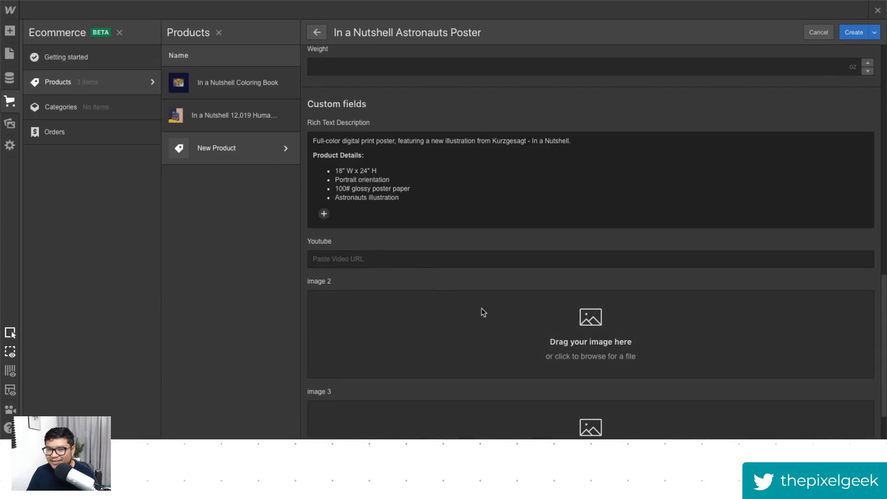
scroll(499, 311, down, 1)
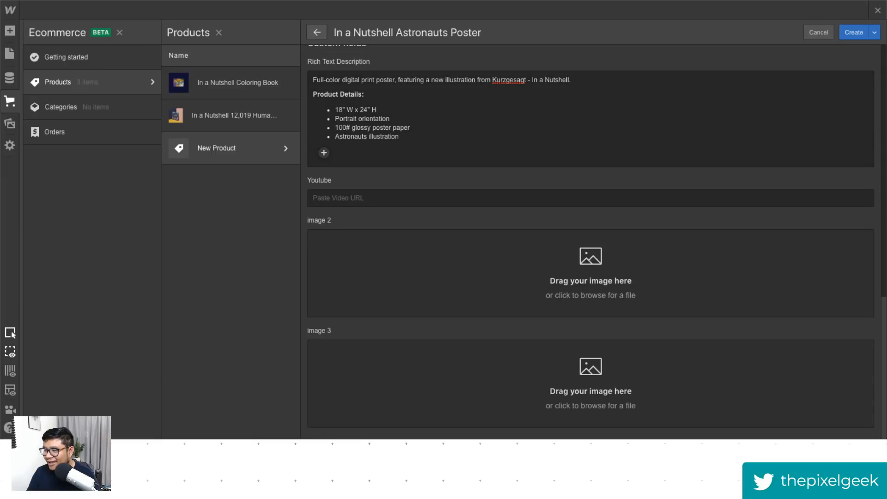
drag(544, 259, 527, 263)
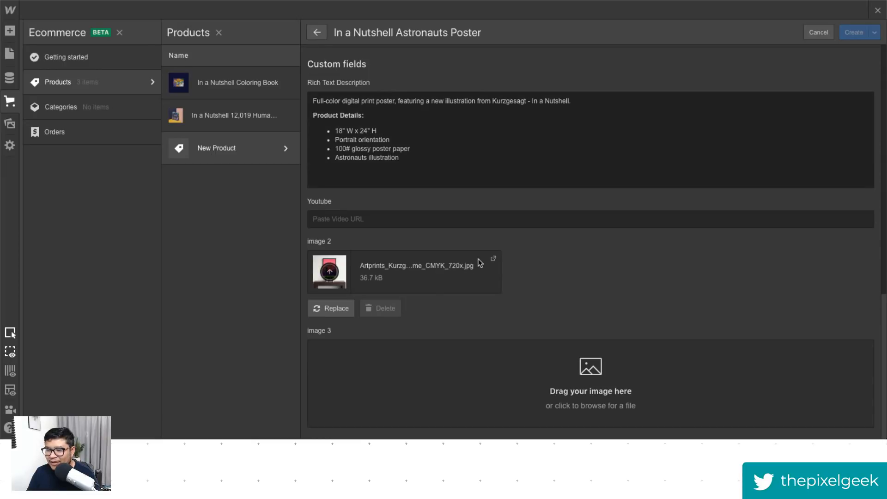
click(382, 312)
Step: Upload the framed poster picture as the main image of the In a Nutshell Astronauts Poster product
scroll(521, 299, up, 6)
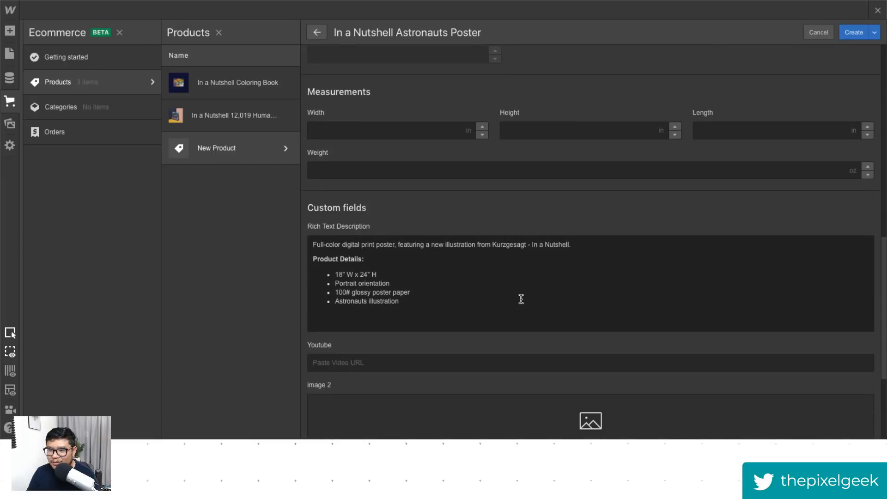
scroll(522, 299, up, 7)
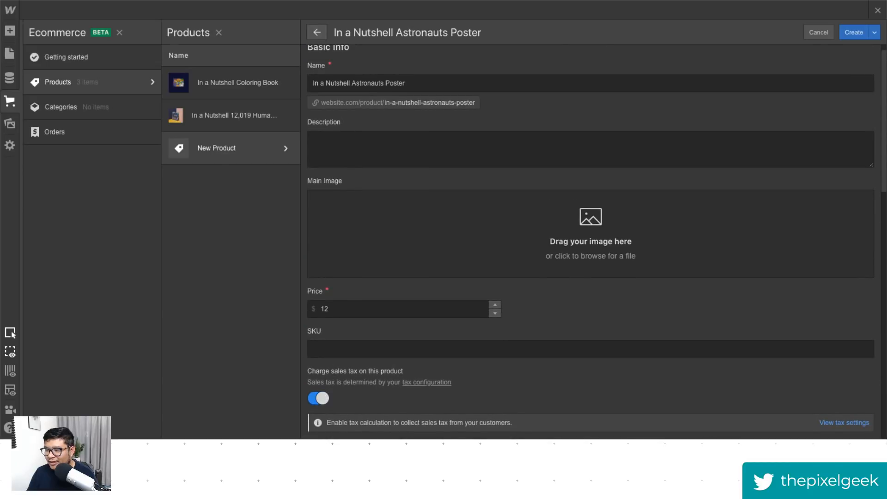
drag(644, 227, 541, 233)
Step: Upload the portrait astronauts Screen_Shot picture as image 2 and the landscape close-up Screen_Shot picture as image 3 of the poster product
scroll(554, 265, down, 5)
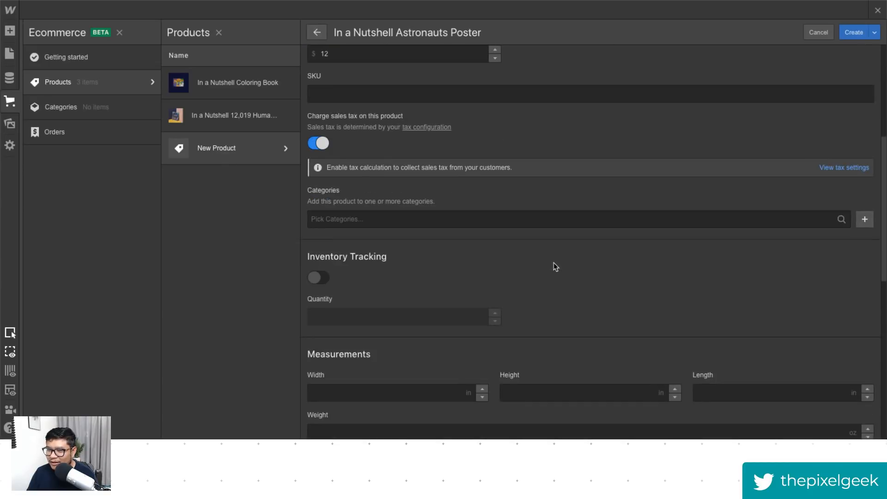
scroll(554, 263, down, 9)
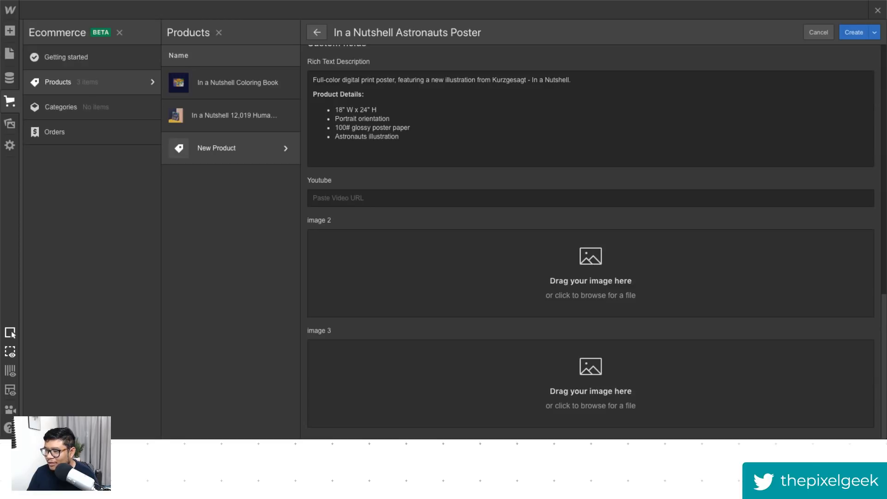
drag(748, 290, 650, 259)
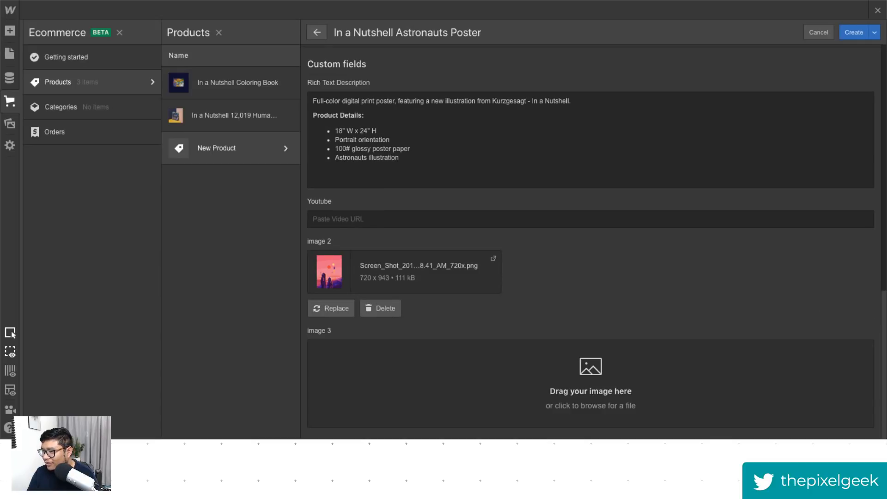
drag(749, 324, 483, 367)
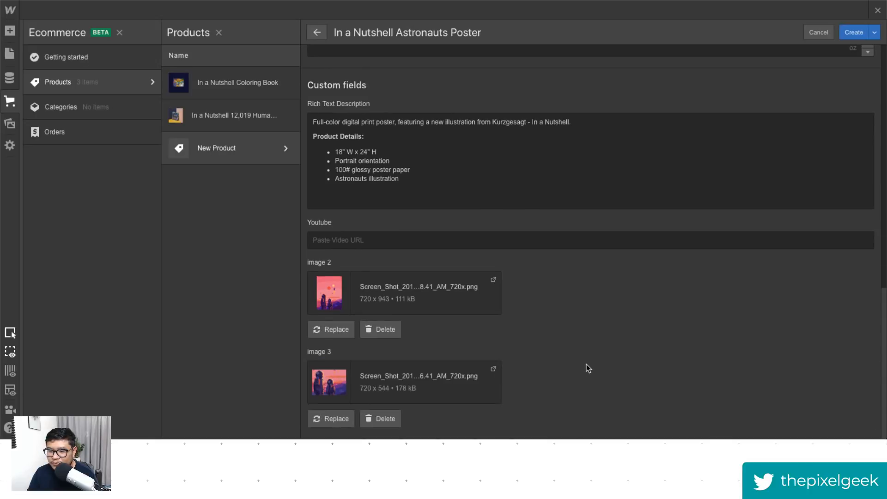
Step: Create the astronauts poster product and name another new product In a Nutshell Solar System Poster, copying the title from its store page
click(853, 32)
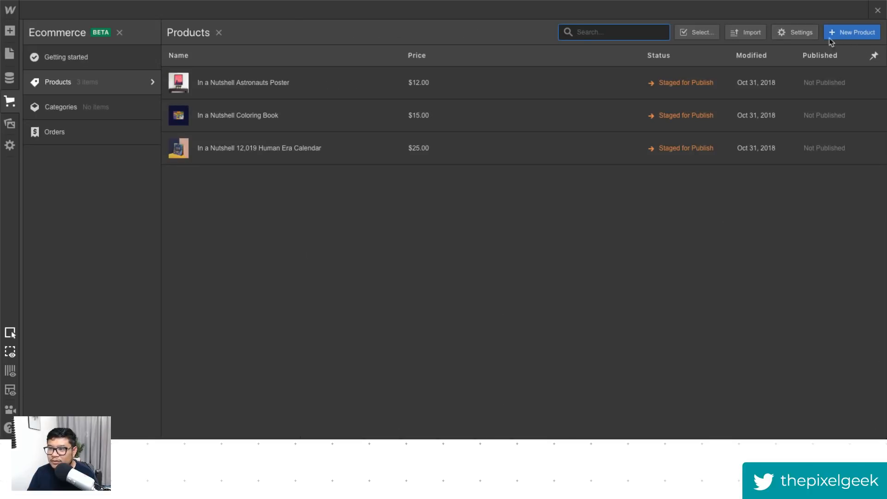
click(857, 32)
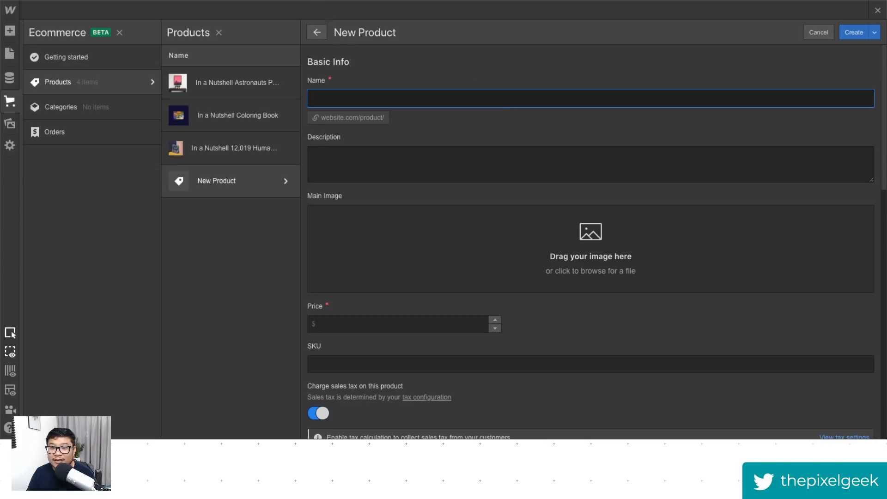
key(alt+Tab)
scroll(600, 222, down, 6)
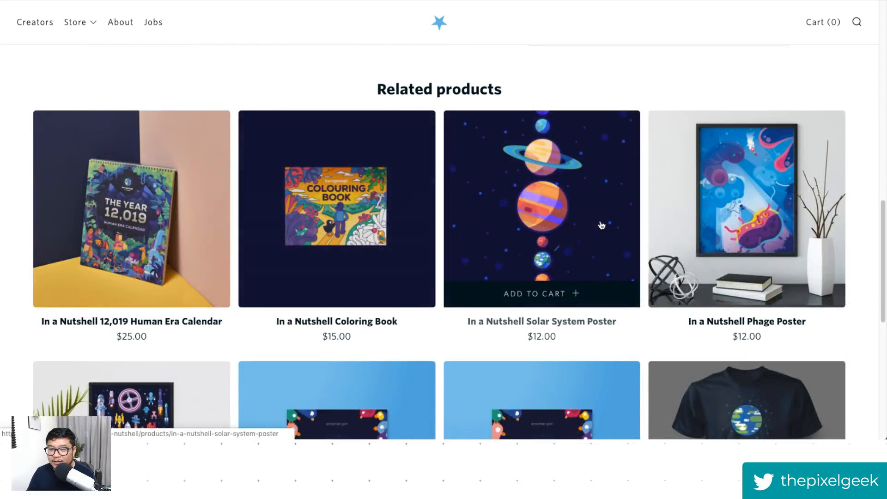
click(544, 215)
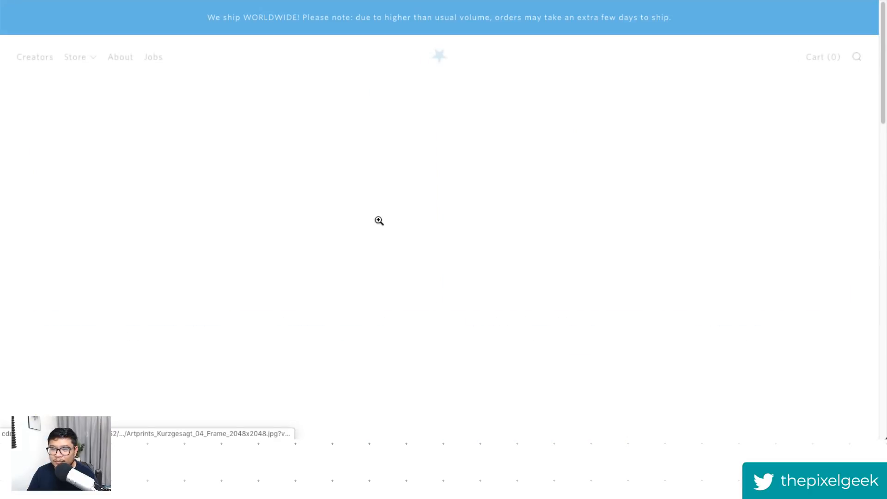
triple_click(512, 134)
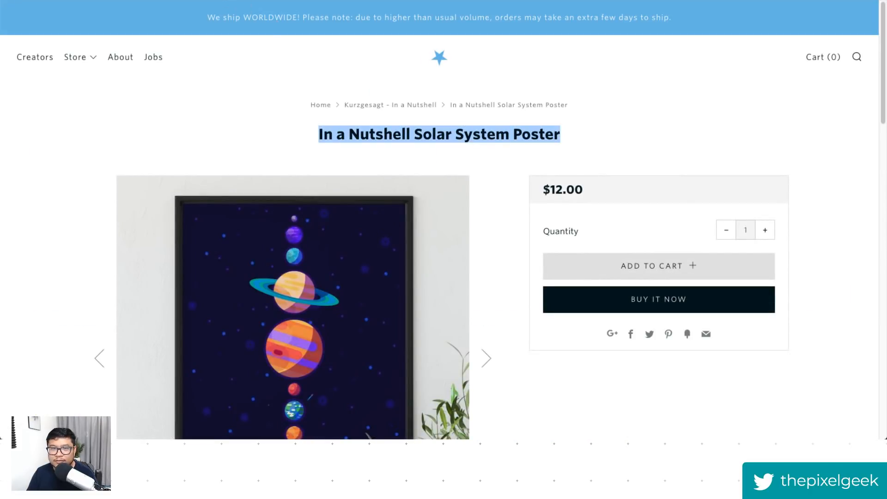
key(ctrl+c)
key(alt+Tab)
key(ctrl+v)
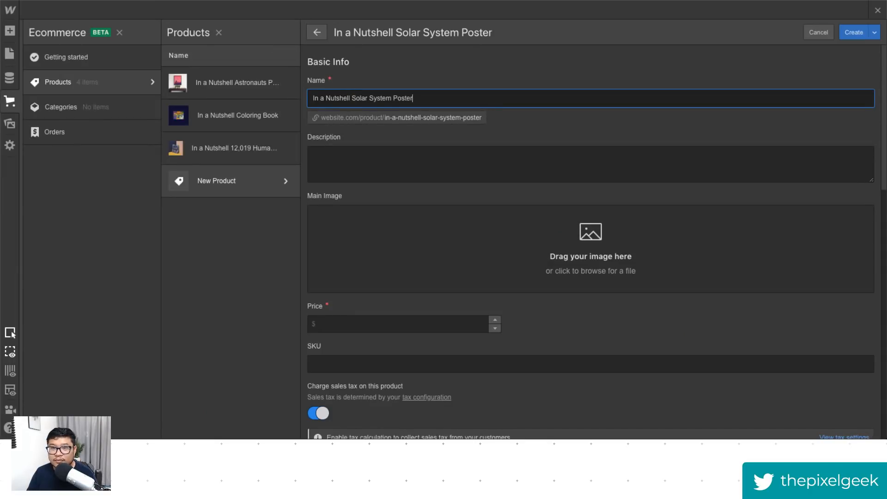
Step: Set the solar system poster's price to $12 and copy the store page's description and product details into its Rich Text Description
key(alt+Tab)
scroll(304, 340, down, 8)
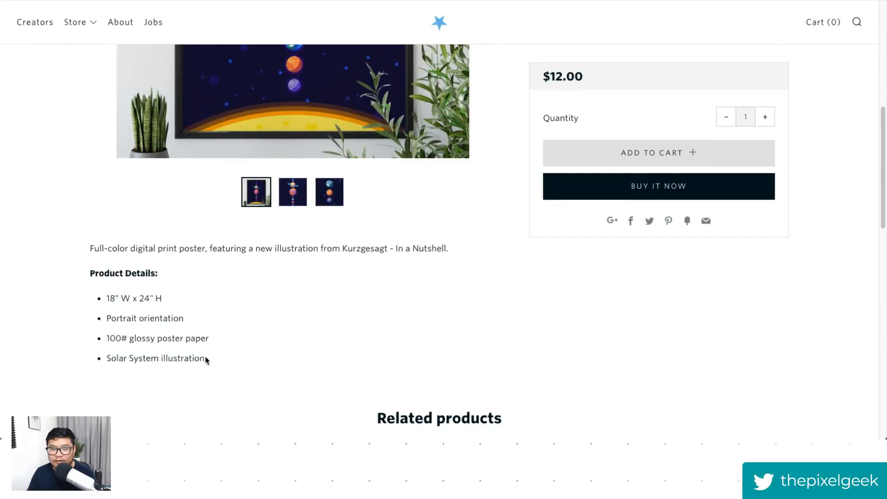
drag(206, 360, 74, 248)
key(ctrl+c)
key(alt+Tab)
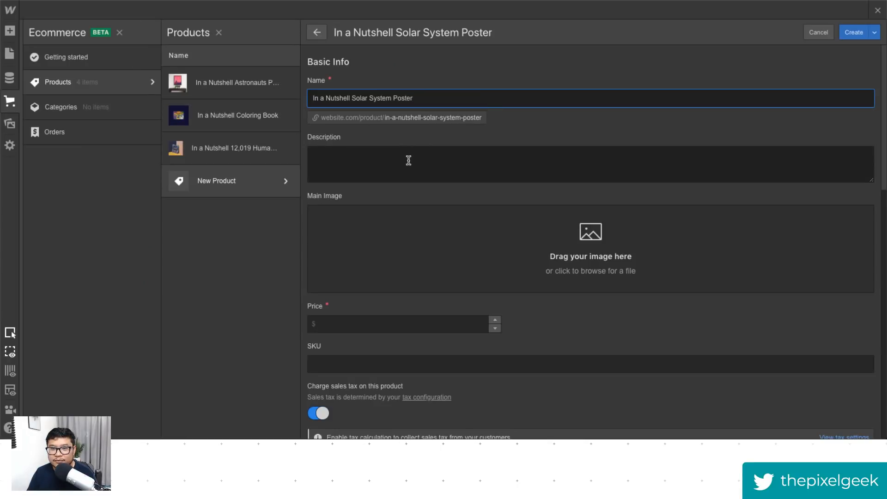
scroll(412, 371, down, 1)
click(376, 281)
text(18)
scroll(416, 358, down, 5)
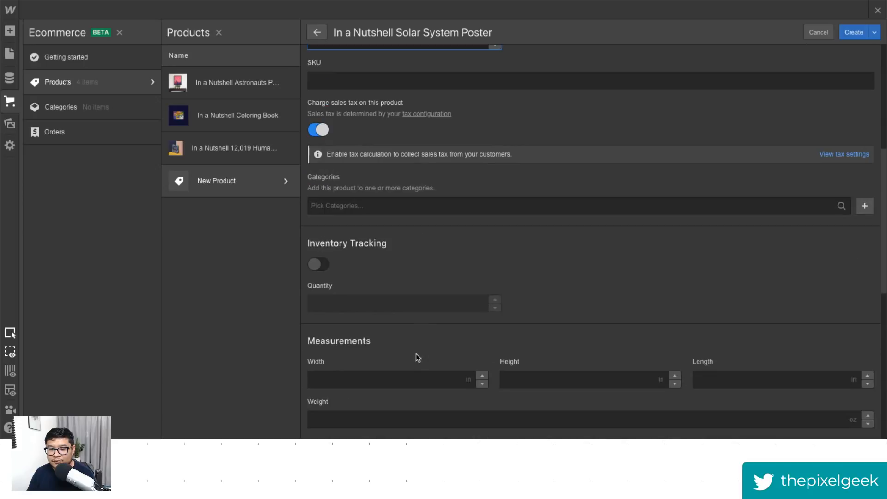
scroll(421, 353, down, 6)
click(394, 239)
key(ctrl+v)
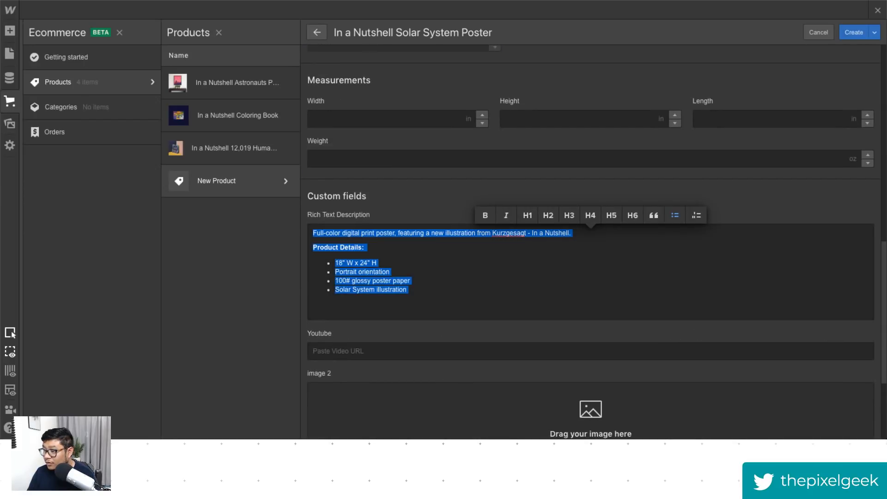
Step: Upload the solar system poster picture as the product's main image and the full portrait Screen_Shot picture as image 2
scroll(616, 381, down, 2)
scroll(616, 380, up, 9)
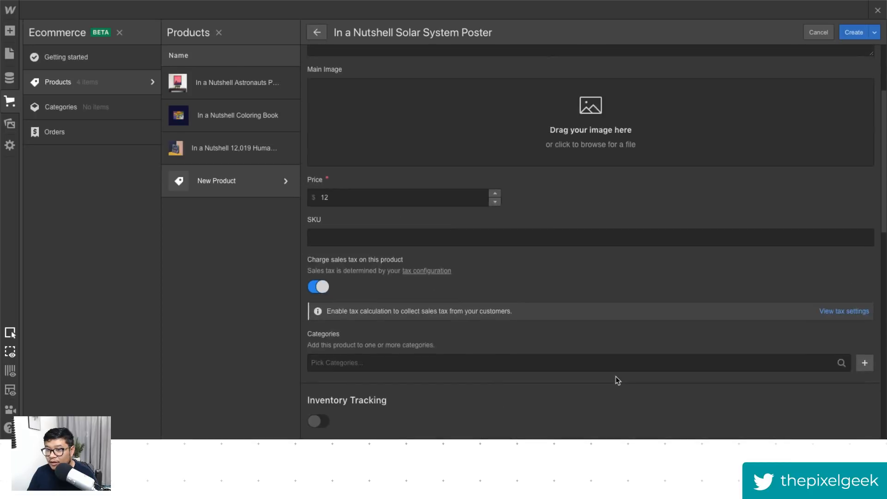
scroll(617, 380, up, 3)
drag(885, 234, 614, 236)
scroll(581, 298, down, 9)
scroll(582, 298, down, 6)
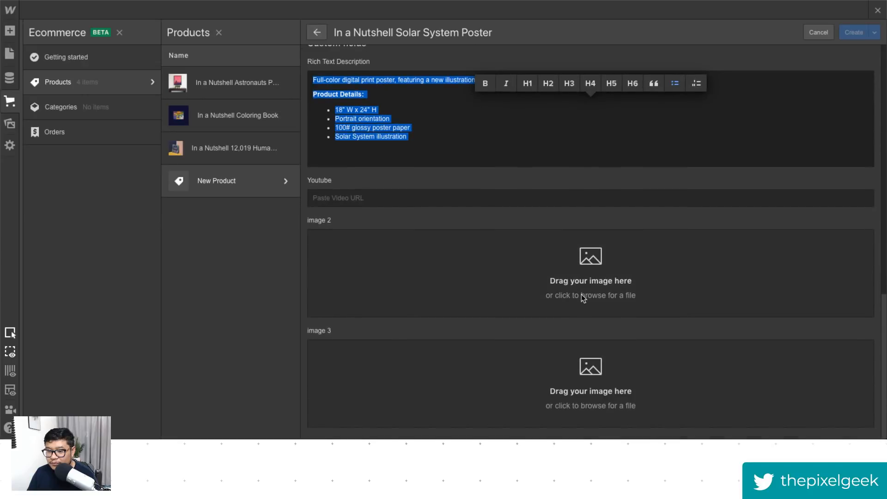
drag(860, 32, 601, 282)
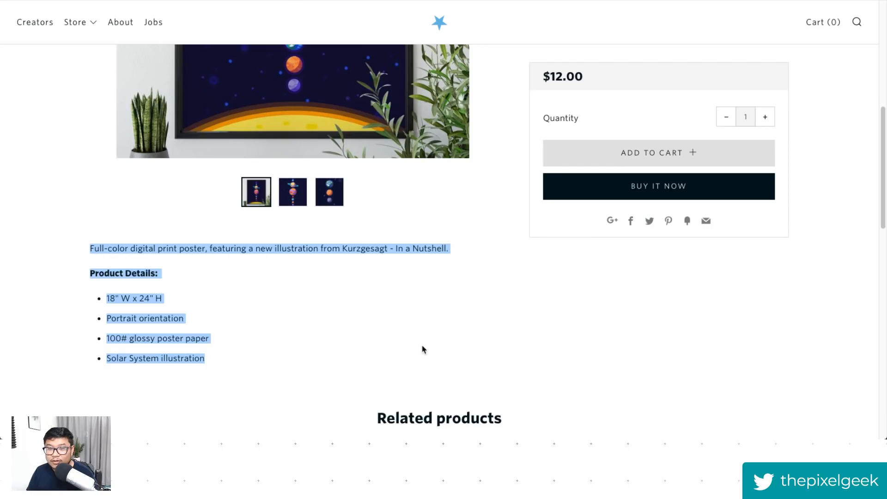
Step: Save the third solar system poster picture from the store page to the Desktop as a PNG image
click(329, 192)
scroll(523, 294, up, 3)
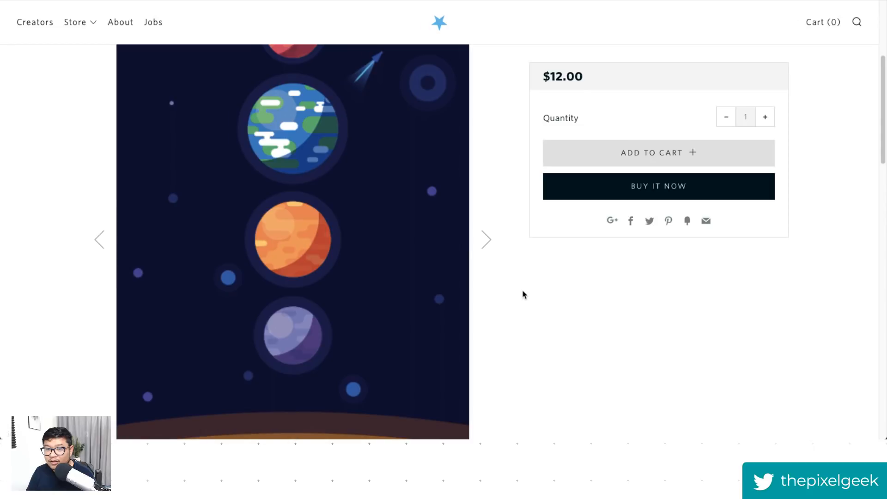
scroll(523, 294, up, 5)
scroll(554, 300, down, 2)
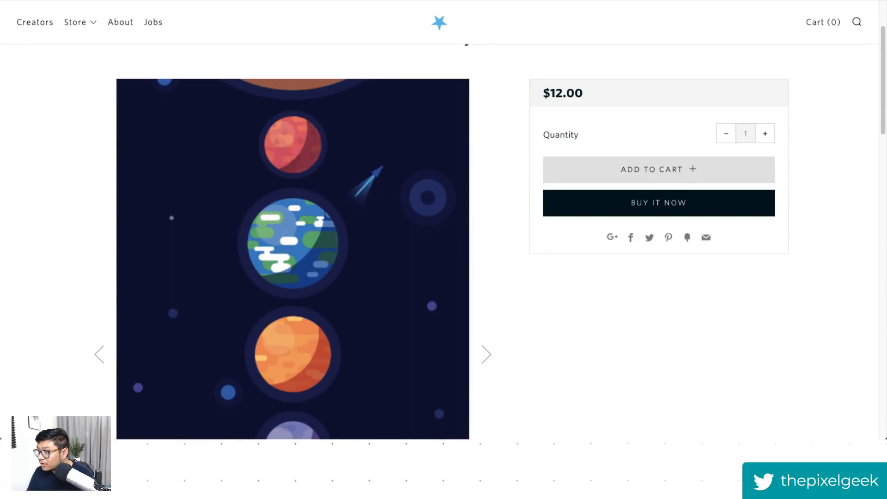
right_click(336, 213)
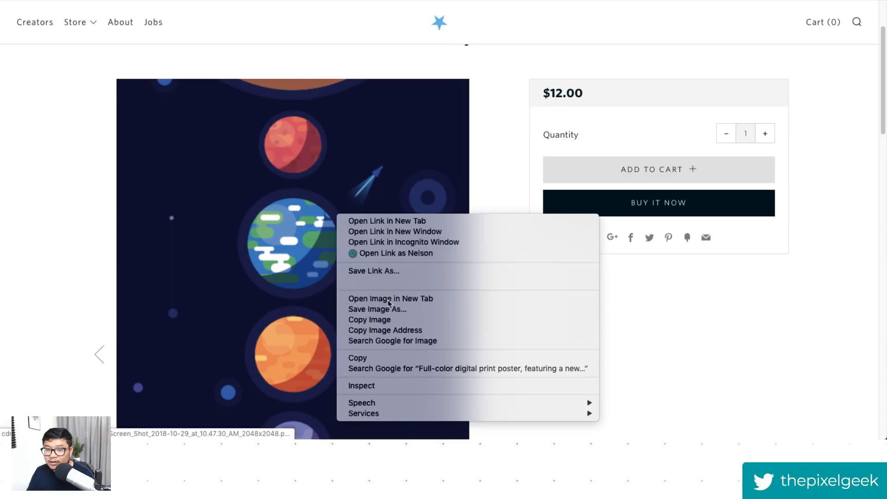
click(417, 309)
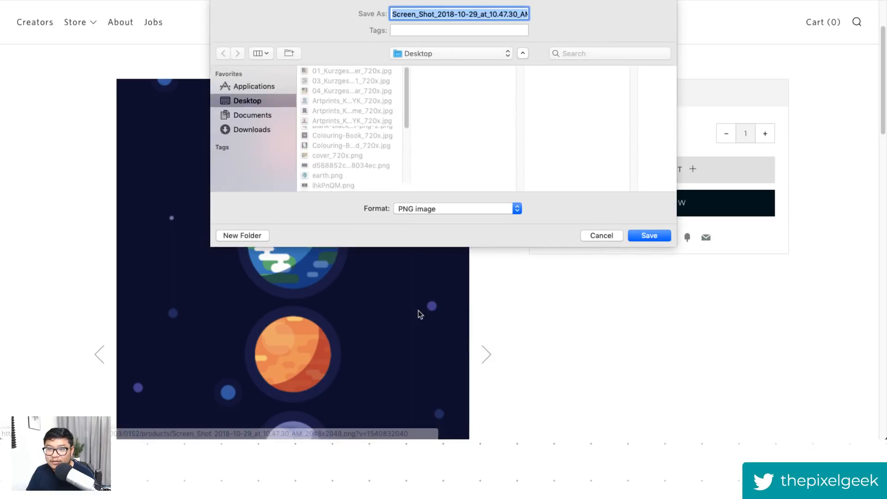
key(Return)
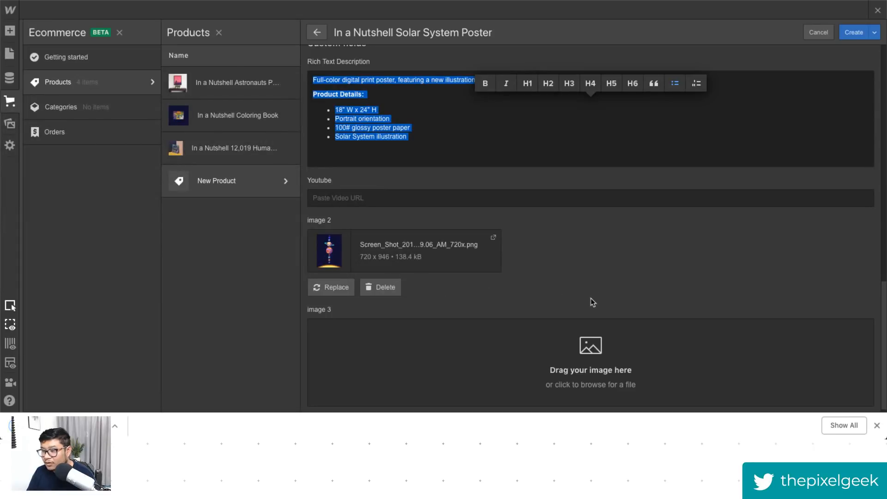
Step: Upload the saved close-up Screen_Shot picture as image 3 and create the In a Nutshell Solar System Poster product
scroll(596, 300, down, 1)
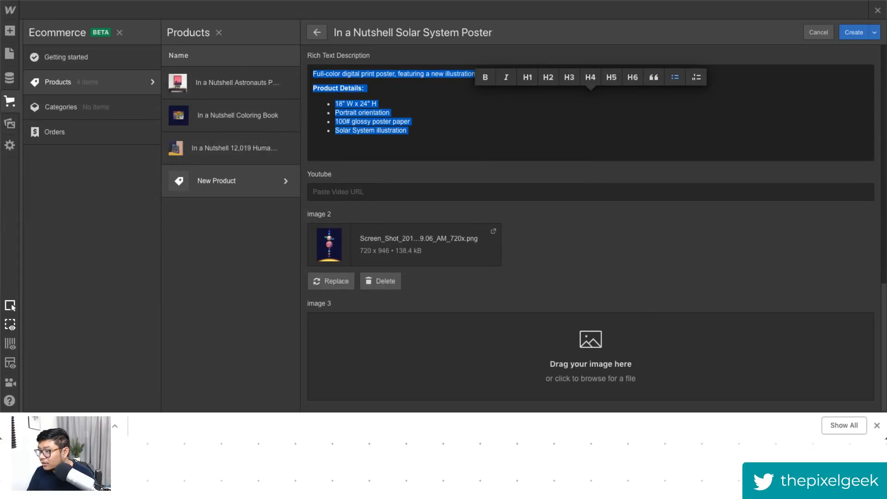
drag(69, 425, 472, 356)
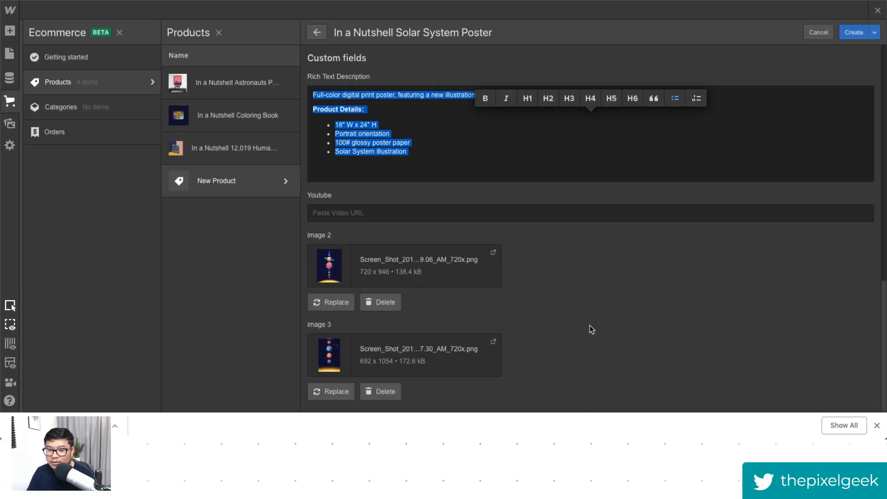
scroll(590, 325, up, 14)
scroll(590, 325, down, 7)
scroll(591, 324, down, 7)
click(852, 32)
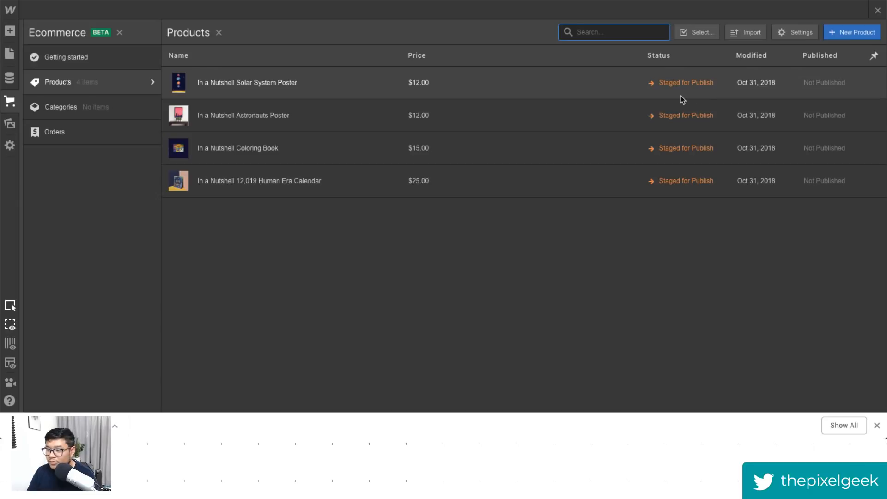
click(604, 291)
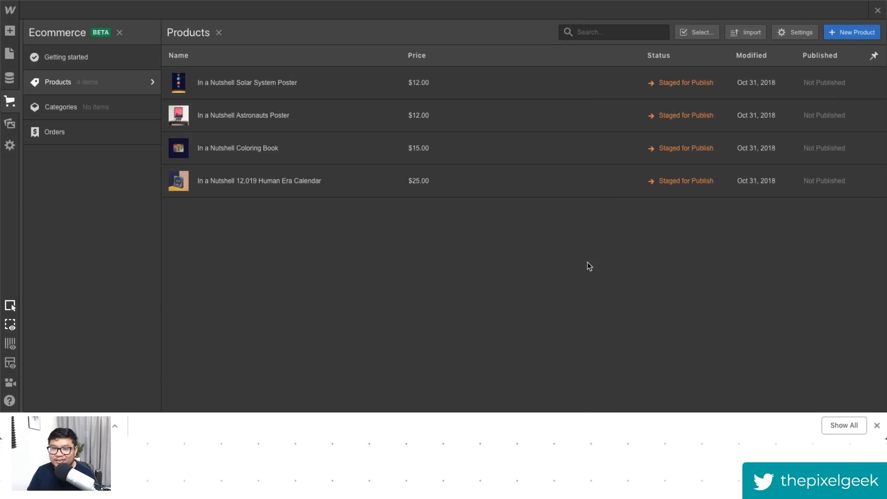
Step: Add a new product named In a Nutshell Phage Poster, copying the title from the phage poster's store page
click(852, 32)
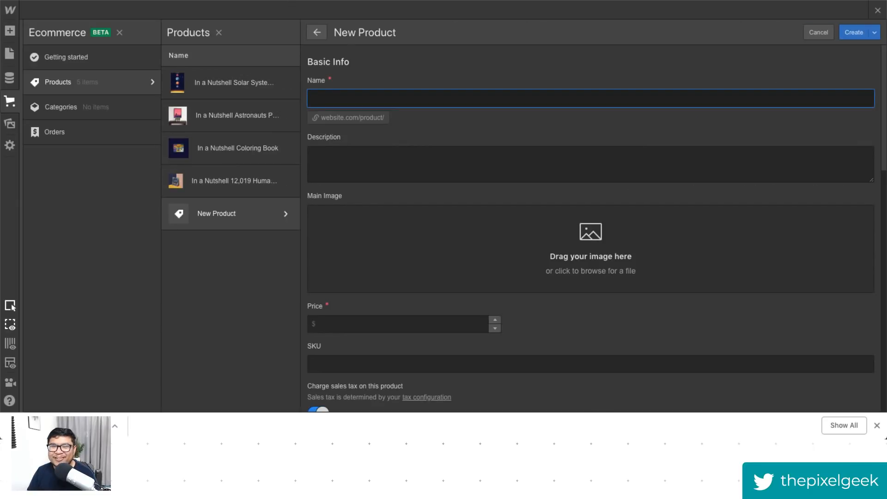
key(ctrl+Tab)
scroll(444, 293, down, 15)
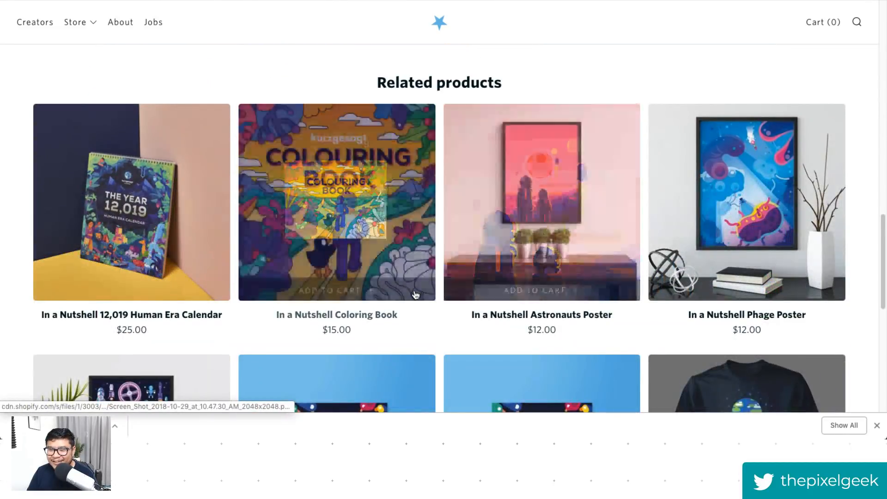
scroll(418, 292, down, 2)
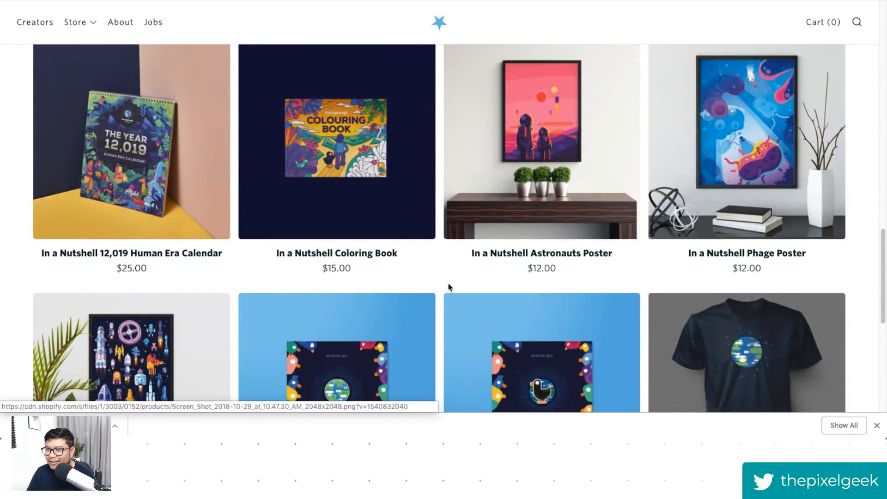
scroll(448, 287, down, 3)
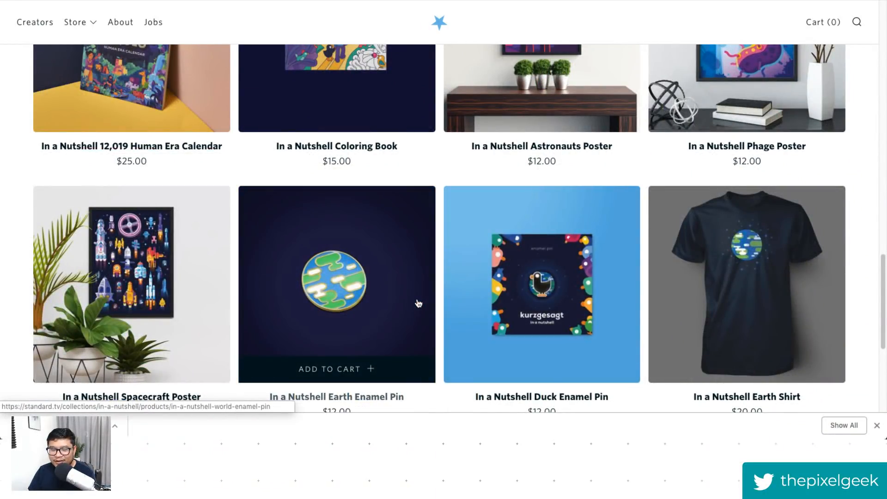
scroll(418, 303, up, 3)
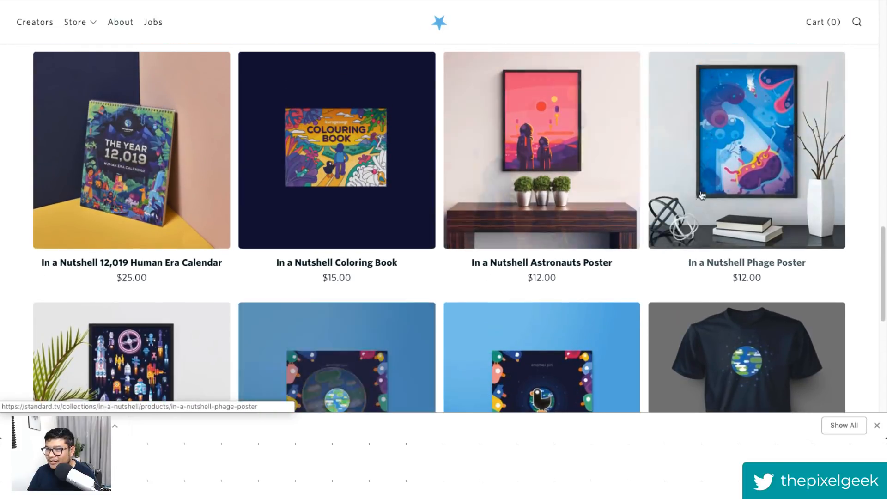
click(693, 199)
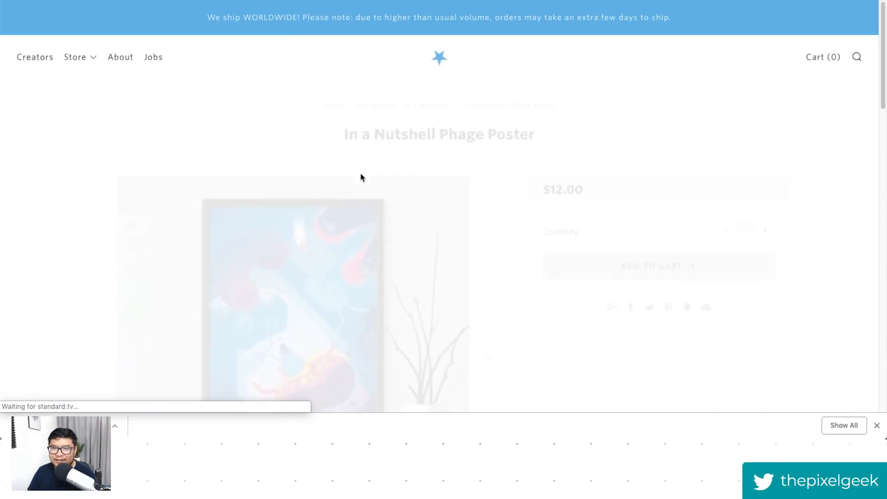
triple_click(445, 134)
key(ctrl+c)
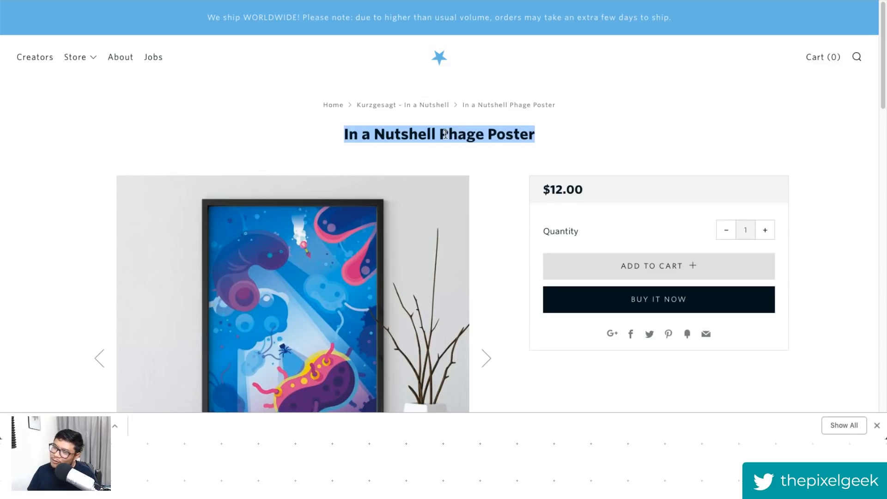
click(877, 425)
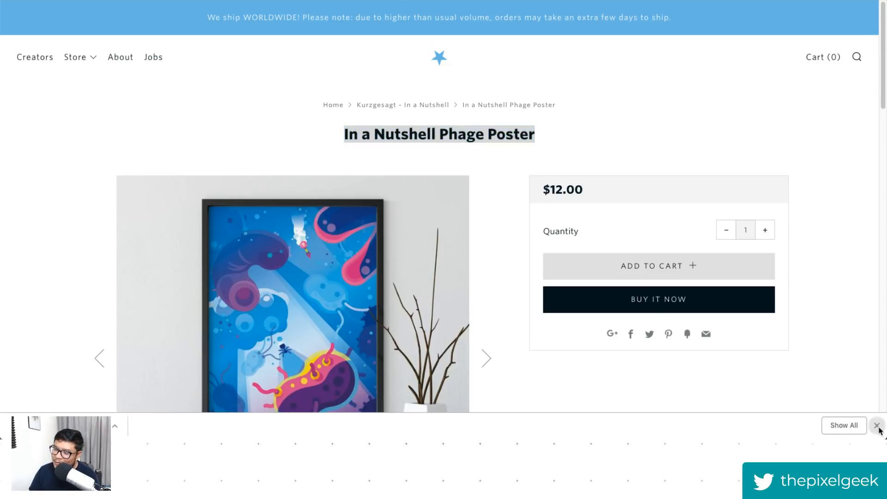
click(244, 107)
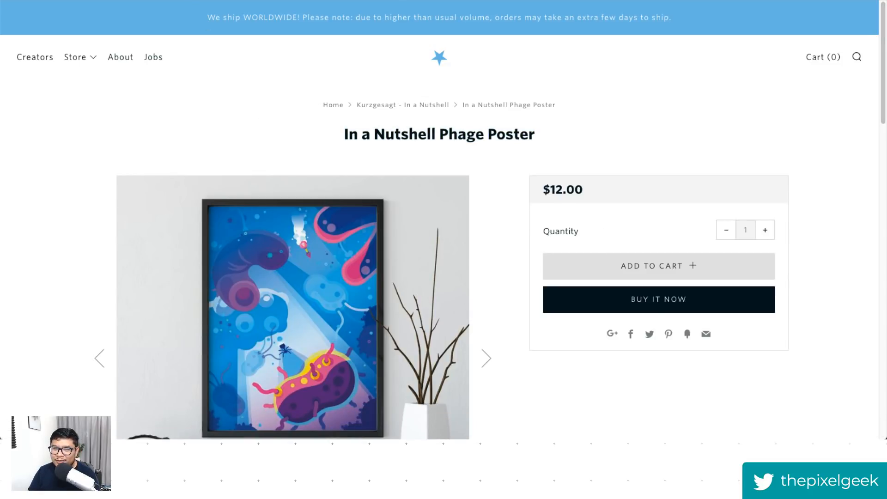
key(alt+Tab)
key(ctrl+v)
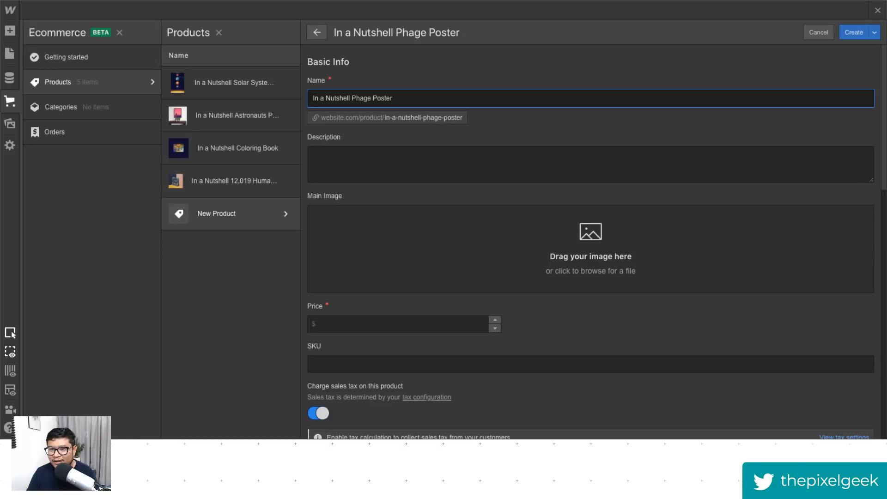
Step: Set the phage poster's price to $12 and copy the store page's description and product details into its Rich Text Description
key(alt+Tab)
scroll(213, 376, down, 5)
drag(213, 376, 91, 243)
key(ctrl+c)
key(alt+Tab)
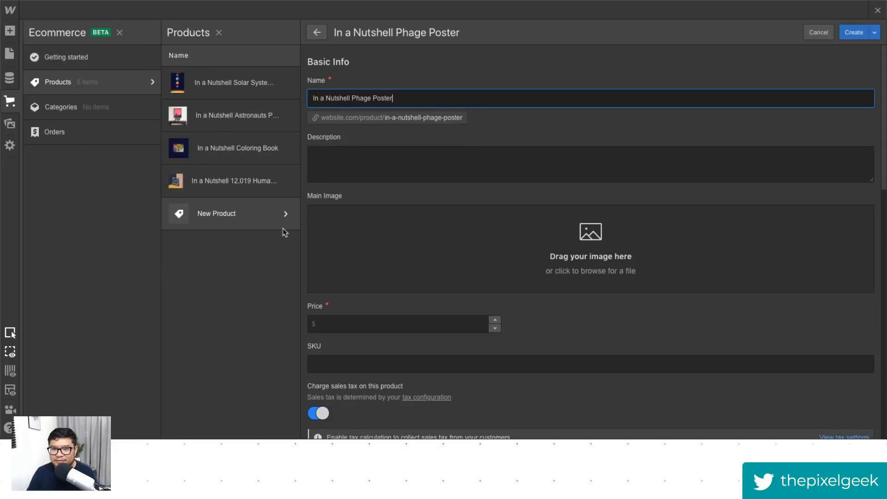
click(332, 326)
text(2)
key(BackSpace)
text(12)
scroll(529, 337, down, 10)
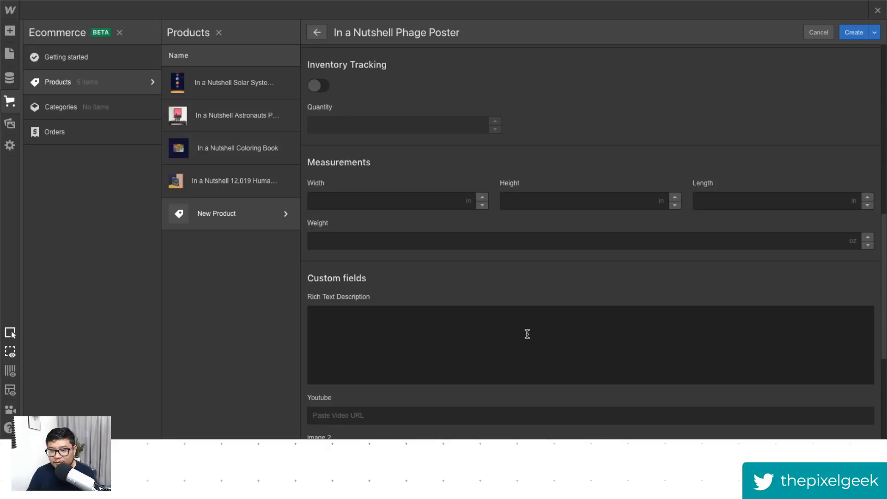
click(429, 275)
key(ctrl+v)
key(ctrl+a)
click(442, 327)
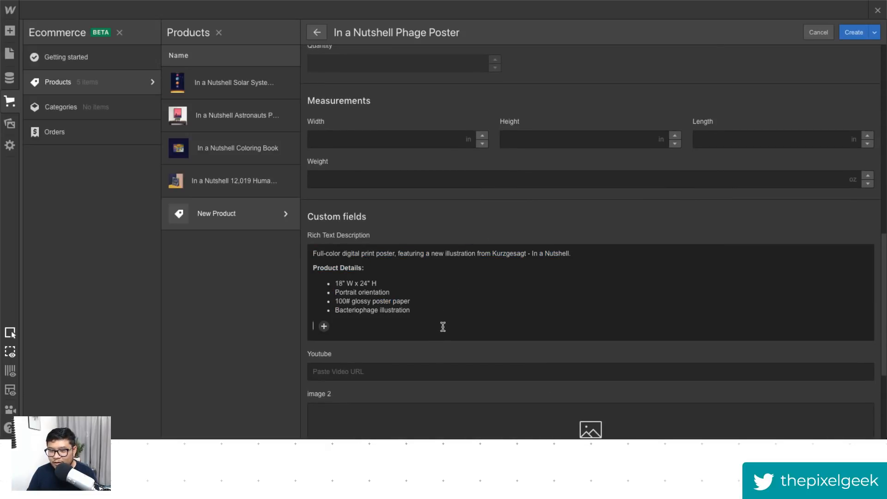
Step: Upload the saved framed phage poster picture, the Artprints_Kurzg…me_CMYK_720x.jpg file, as the new product's main image
scroll(460, 332, down, 4)
scroll(460, 333, up, 6)
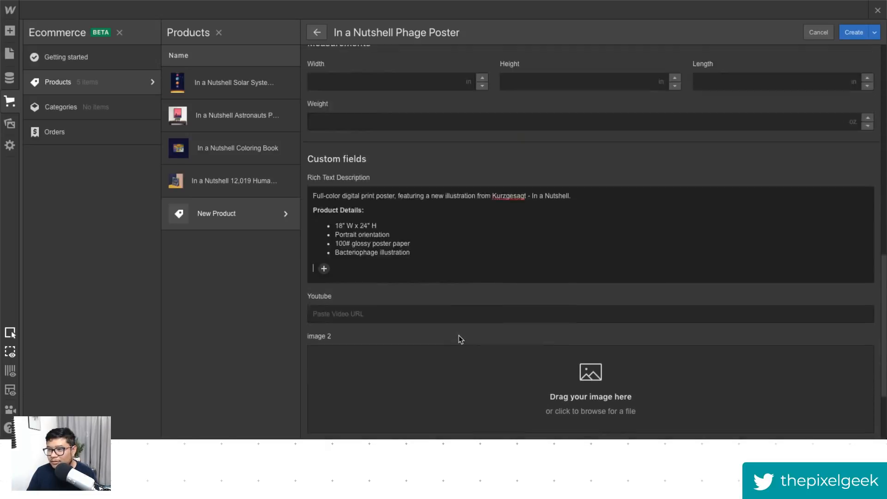
scroll(460, 335, up, 7)
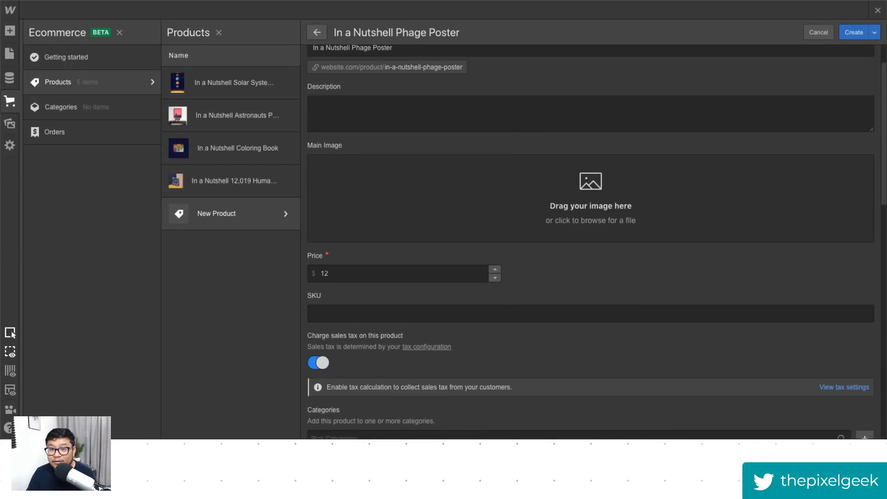
key(ctrl+Tab)
scroll(319, 139, up, 5)
scroll(319, 139, down, 3)
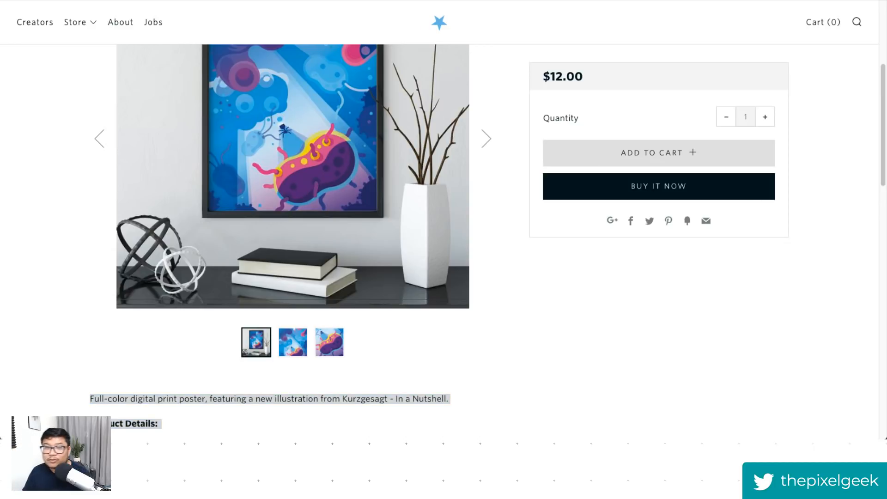
key(alt+Tab)
drag(587, 196, 580, 192)
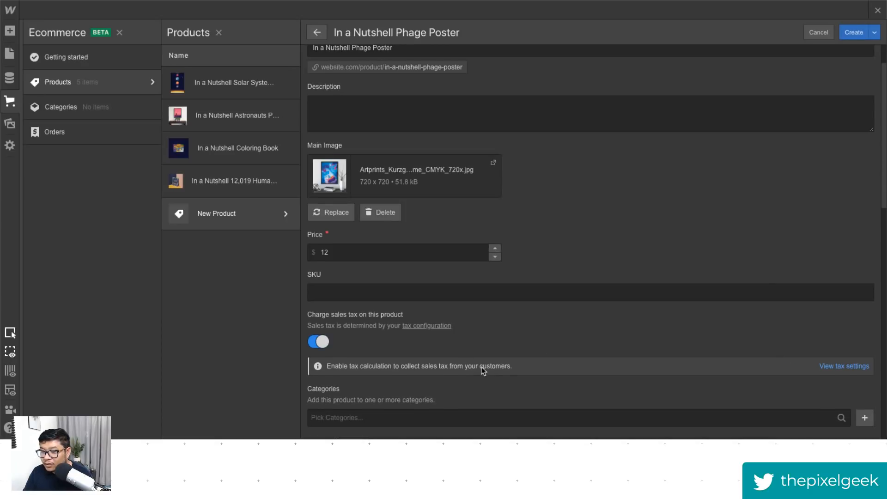
Step: Upload PhageCMYK_720x.png as image 2 and the close-up Screen_Shot picture as image 3, and create the In a Nutshell Phage Poster product
scroll(484, 367, down, 13)
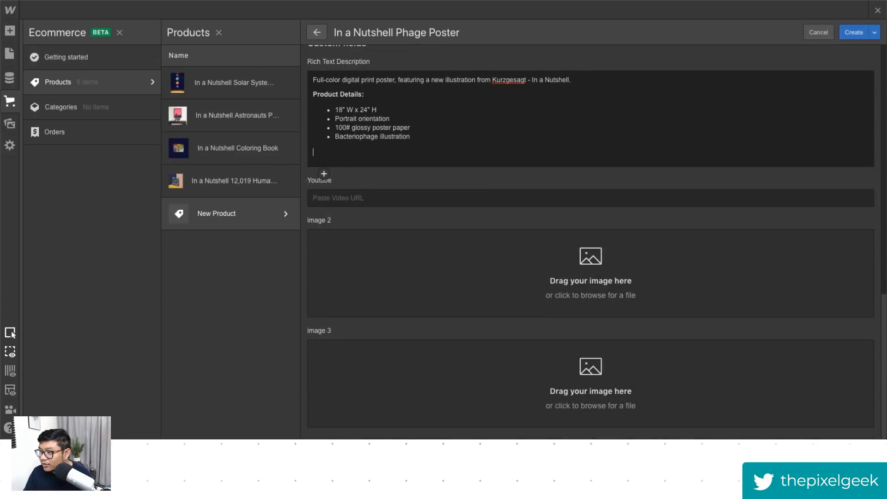
drag(878, 273, 591, 272)
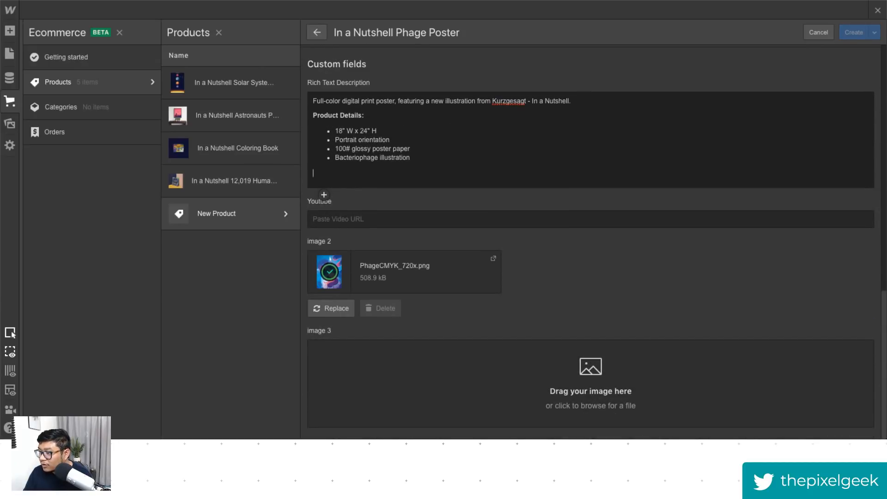
drag(878, 356, 572, 381)
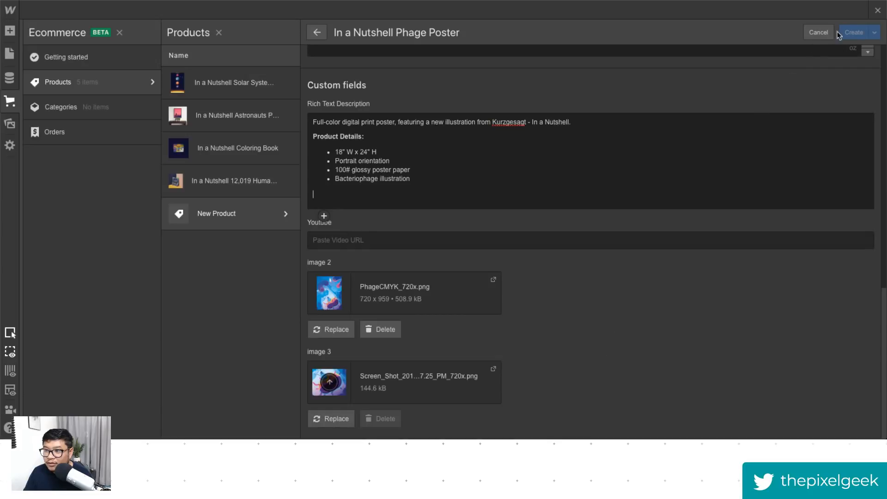
click(855, 32)
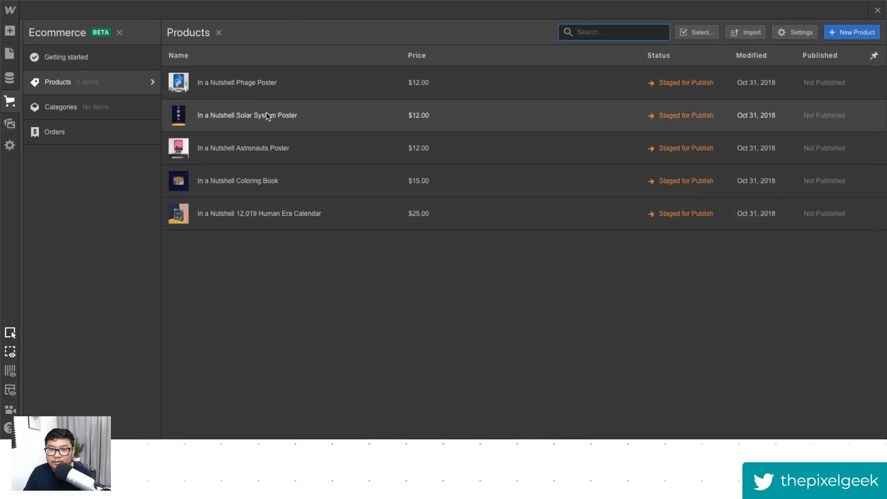
Step: Replace the In a Nutshell Solar System Poster's main image with the framed Artprints_Kurzg…4_Frame_720x.jpg picture and save the product
click(267, 115)
scroll(515, 244, down, 1)
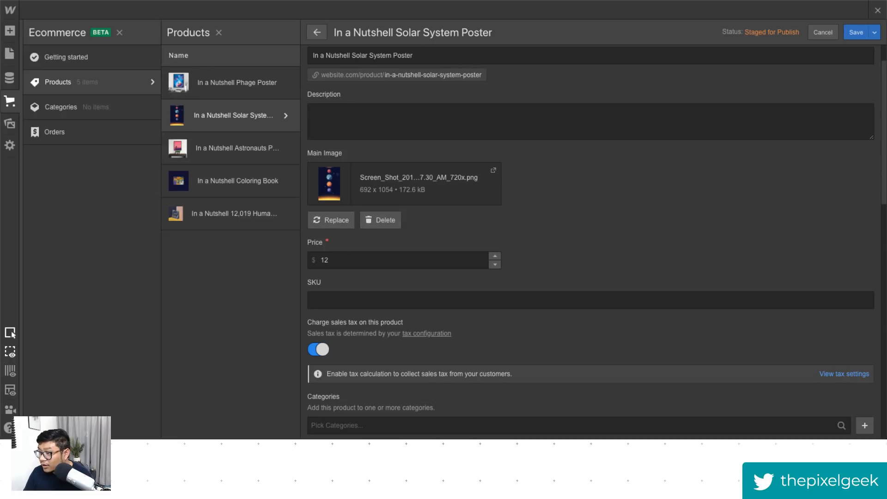
drag(883, 255, 331, 186)
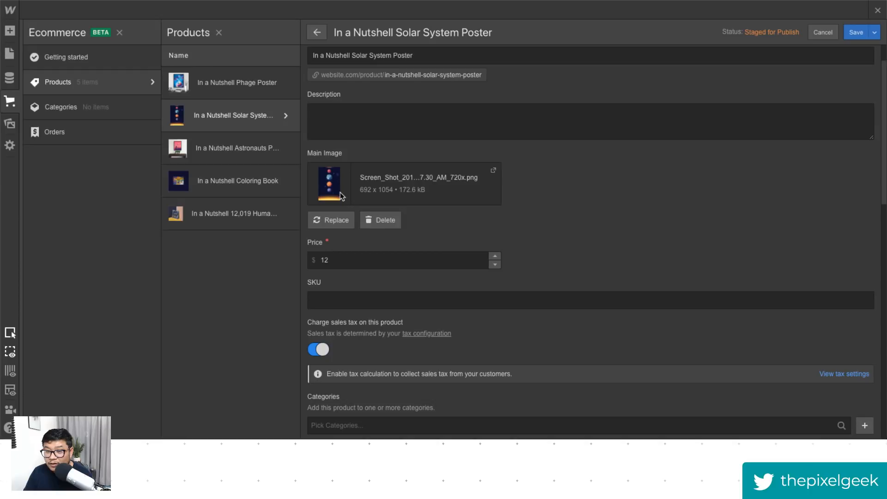
click(390, 221)
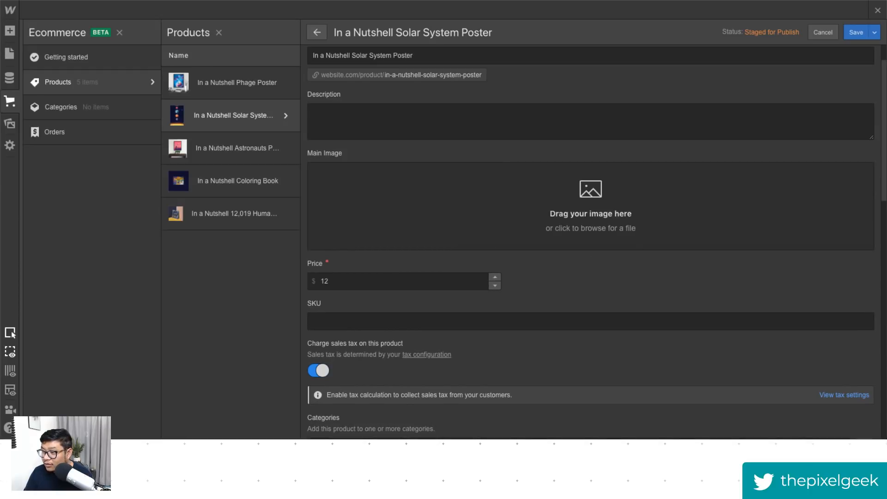
drag(883, 208, 512, 209)
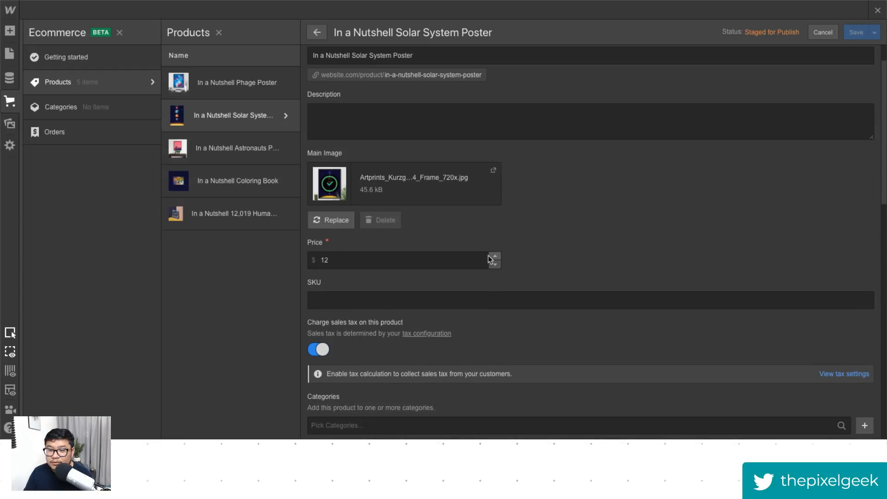
scroll(578, 247, down, 14)
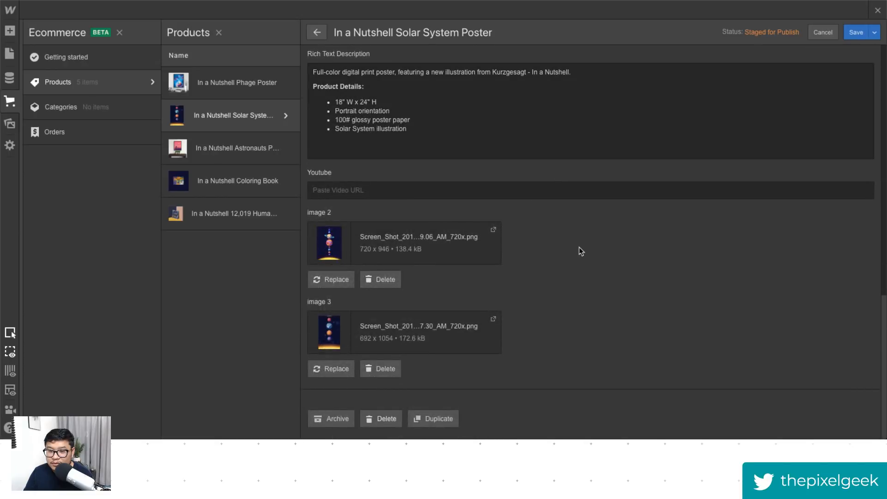
scroll(579, 247, up, 15)
click(856, 32)
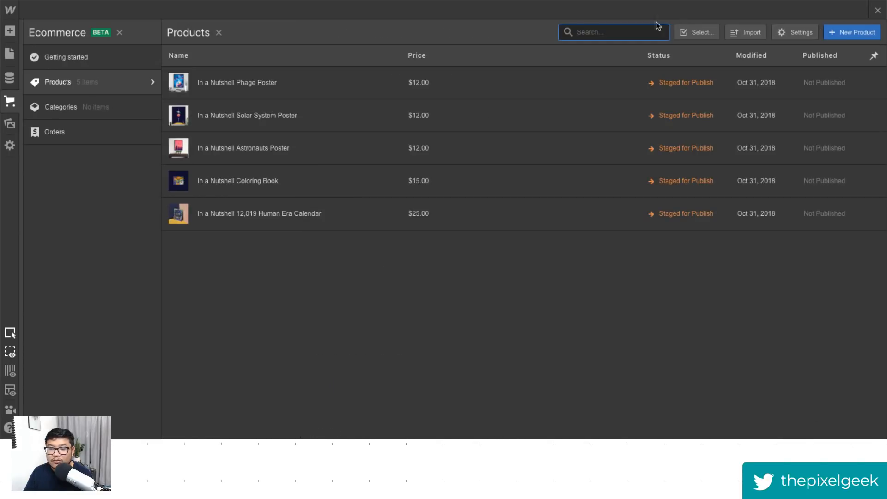
Step: Add a new product named In a Nutshell Spacecraft Poster, copying the title from its store page, and set the price to $12
click(852, 32)
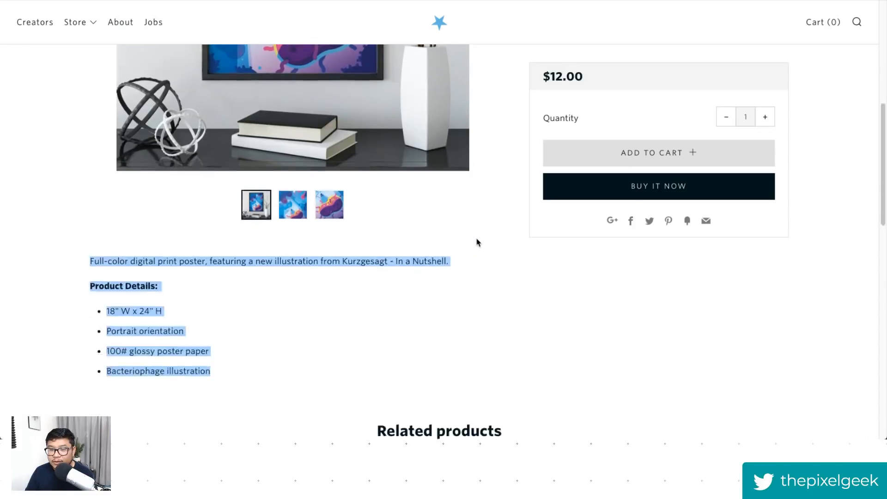
scroll(476, 241, down, 10)
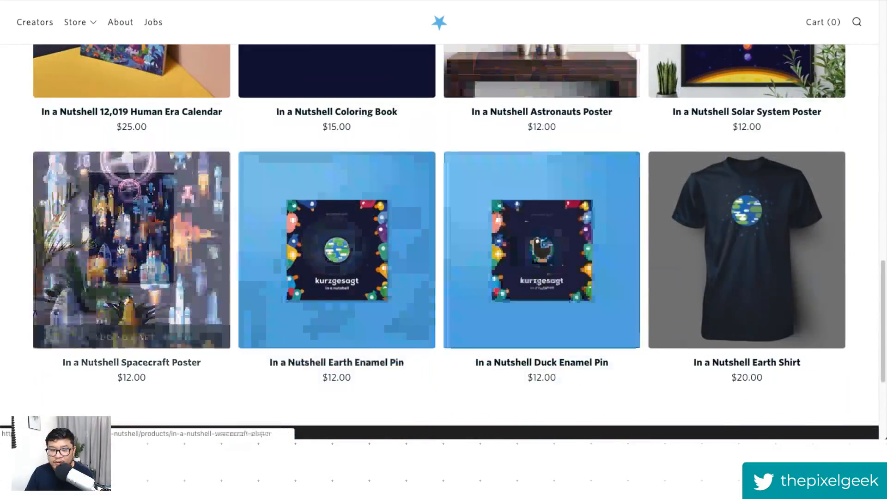
click(120, 250)
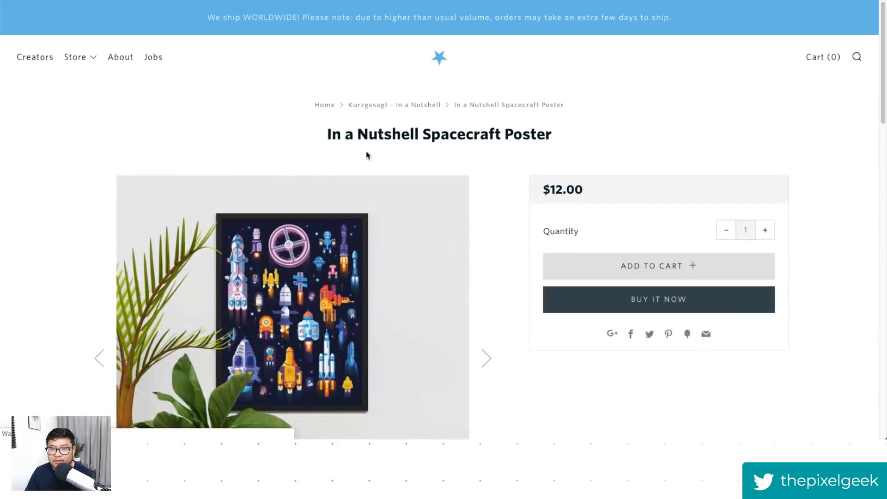
triple_click(368, 134)
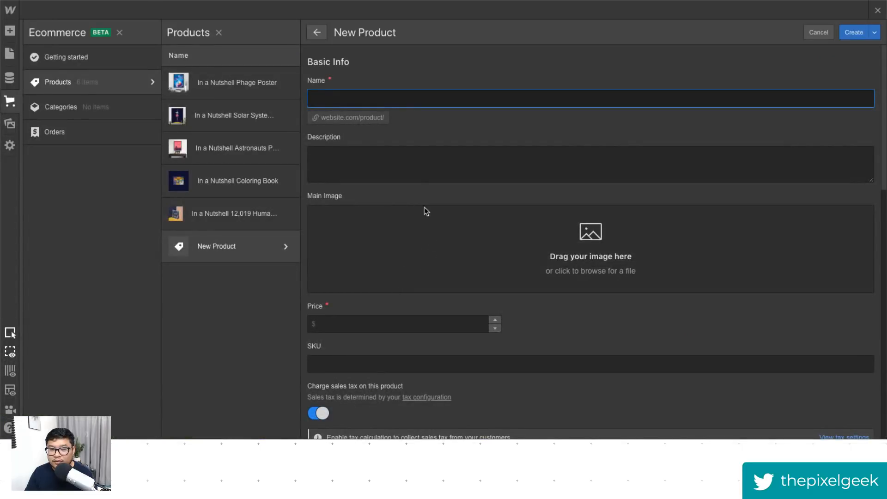
text(In a Nutshell Spacecraft Poster)
scroll(463, 323, down, 5)
click(344, 139)
text(12)
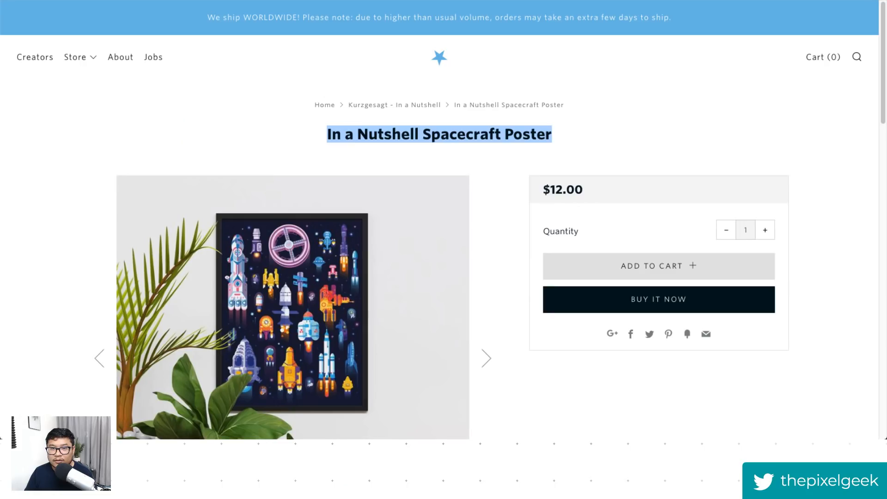
Step: Copy the spacecraft poster's description and product details from the store page into the new product's Rich Text Description
scroll(507, 339, down, 8)
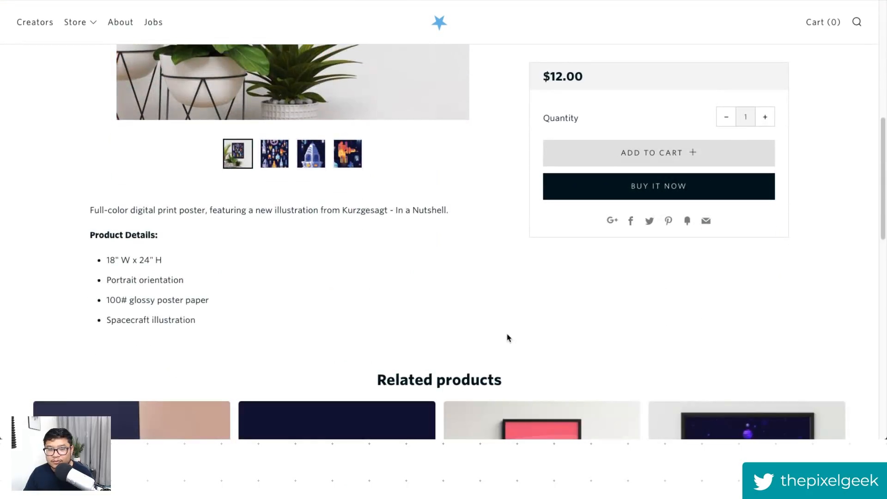
drag(51, 202, 199, 324)
key(ctrl+c)
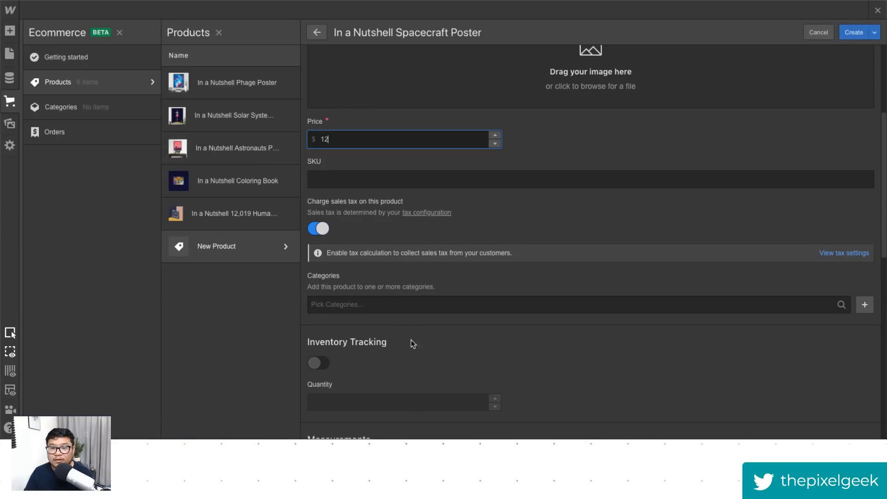
scroll(414, 352, down, 5)
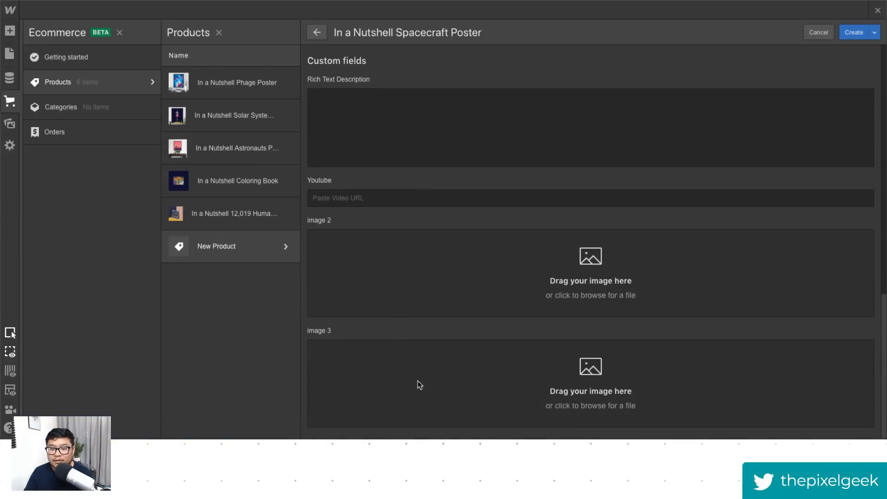
click(437, 135)
key(ctrl+v)
scroll(661, 335, down, 1)
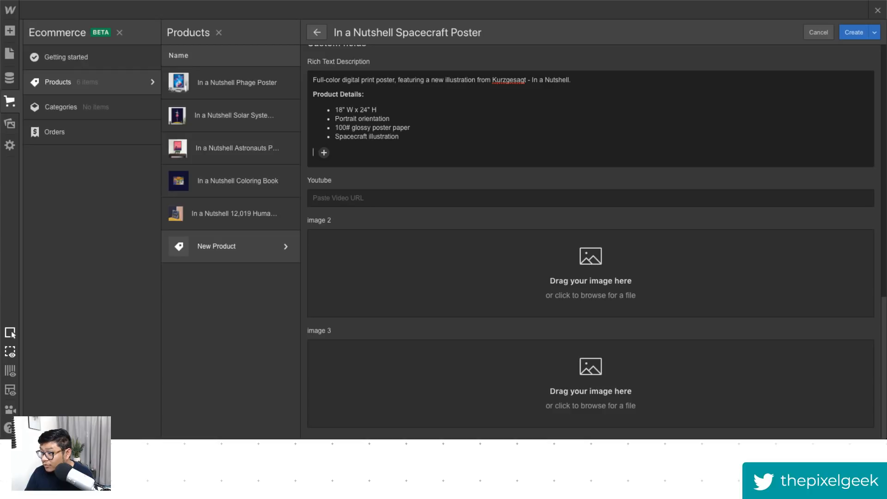
Step: Upload Spacecraft_Frame_720x.jpg as the spacecraft poster's main image and the saved spacecraft close-up picture as image 3
drag(488, 134, 517, 124)
scroll(527, 222, up, 10)
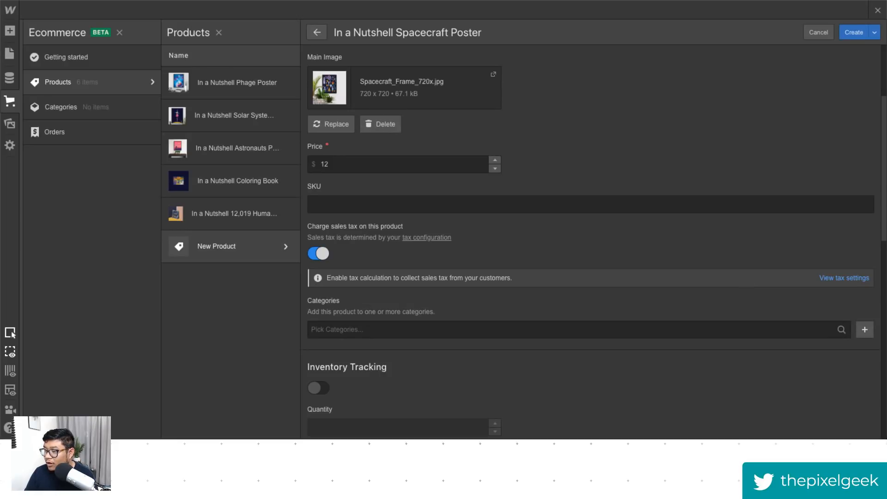
drag(649, 320, 623, 362)
scroll(649, 320, down, 10)
scroll(649, 319, down, 2)
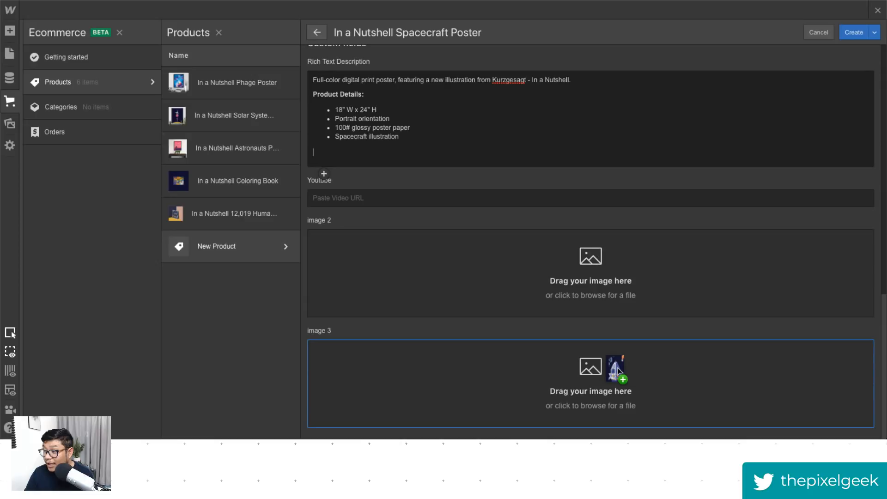
Step: Add the spacecraft screenshots as image 3 and image 2, and create the In a Nutshell Spacecraft Poster product
drag(618, 370, 620, 373)
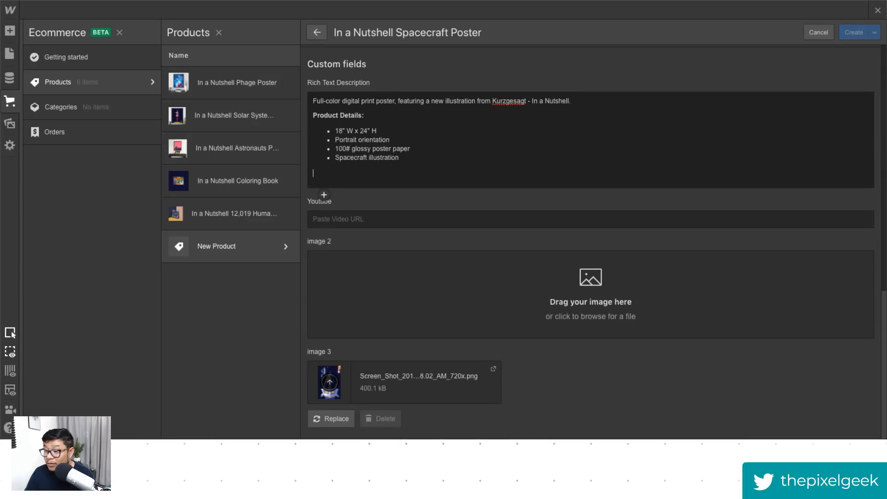
drag(485, 308, 495, 306)
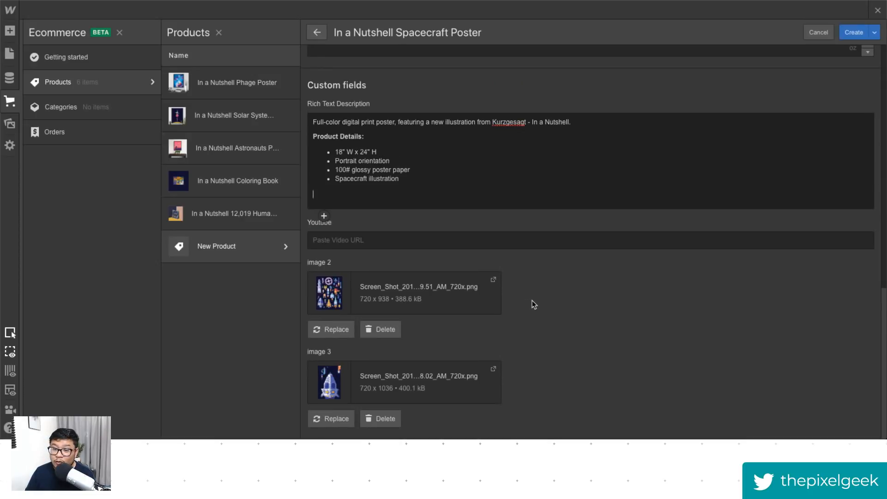
scroll(531, 303, up, 6)
scroll(533, 304, up, 8)
scroll(532, 304, down, 10)
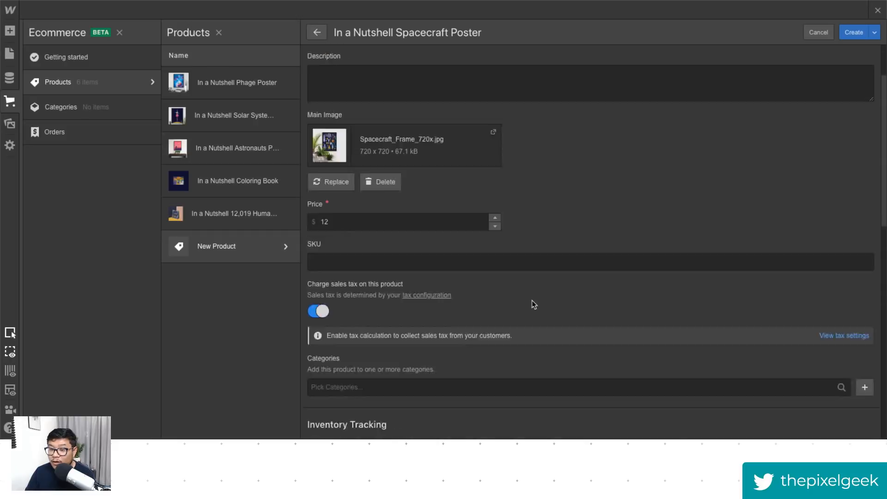
click(854, 33)
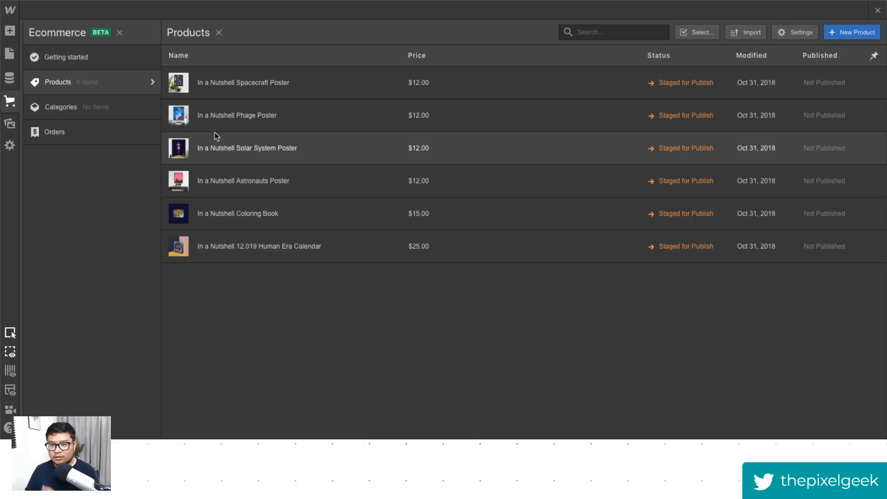
click(879, 11)
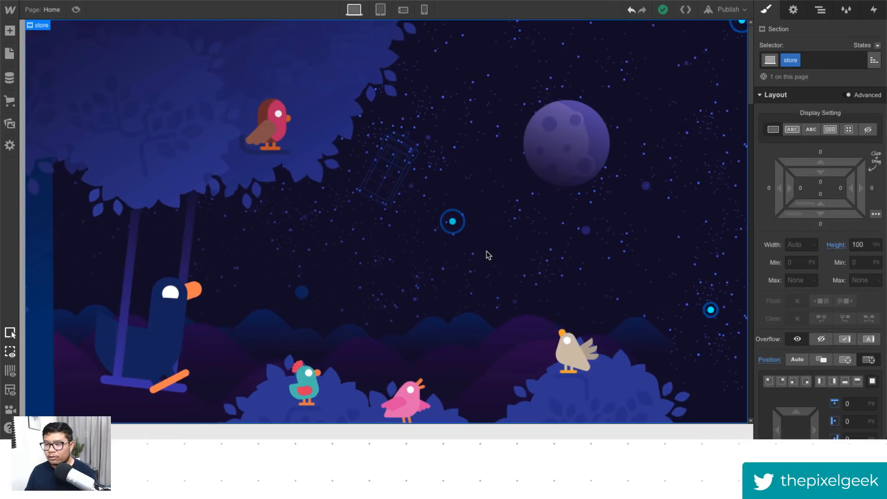
Step: Add a grid with four columns and four rows to the store section
key(a)
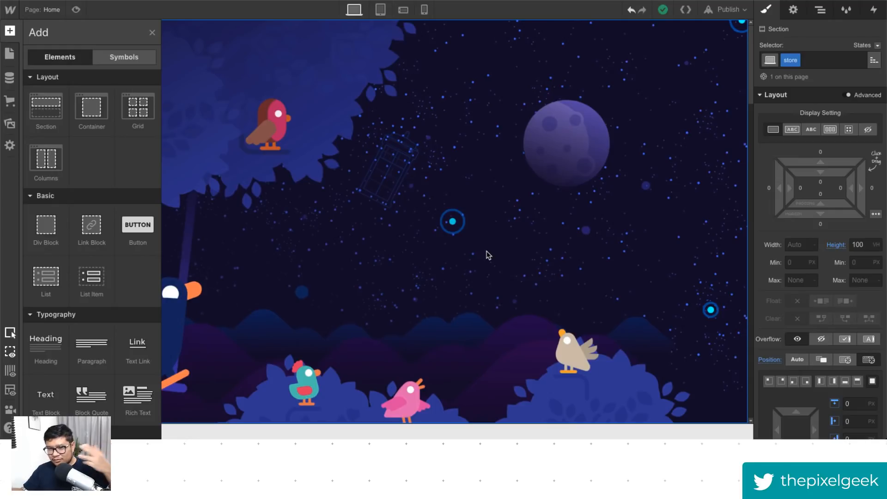
click(493, 232)
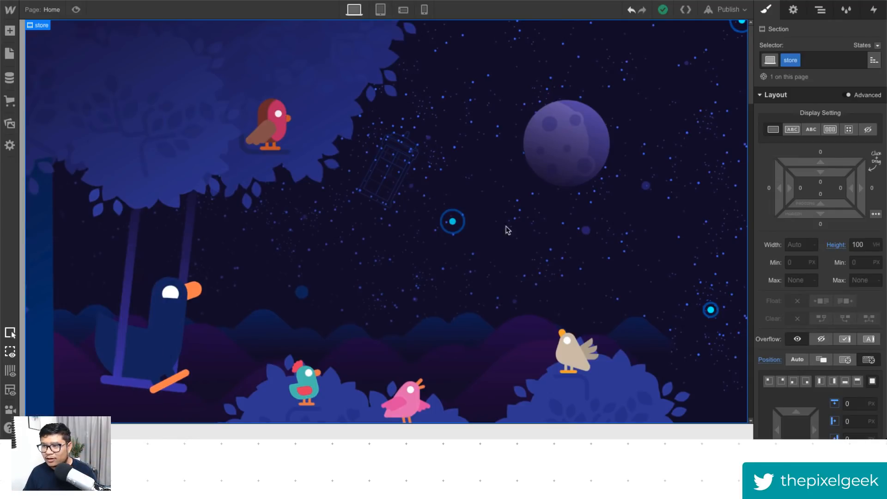
key(a)
click(139, 111)
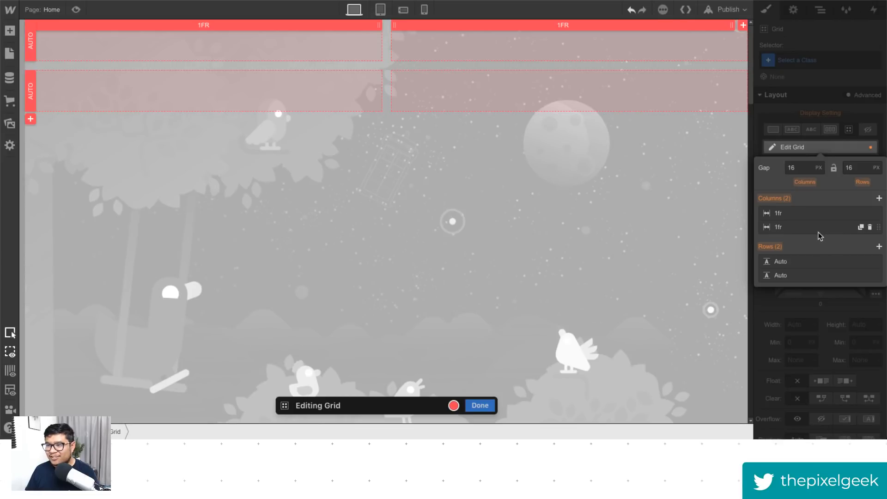
click(879, 199)
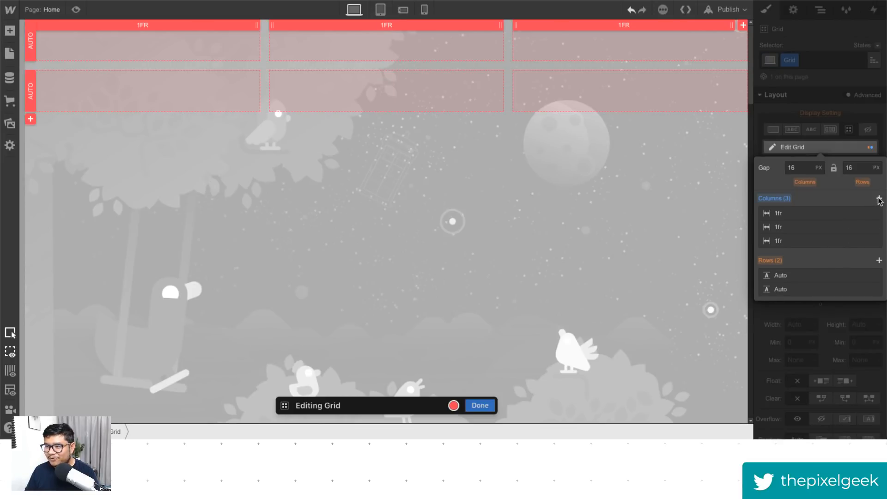
click(879, 198)
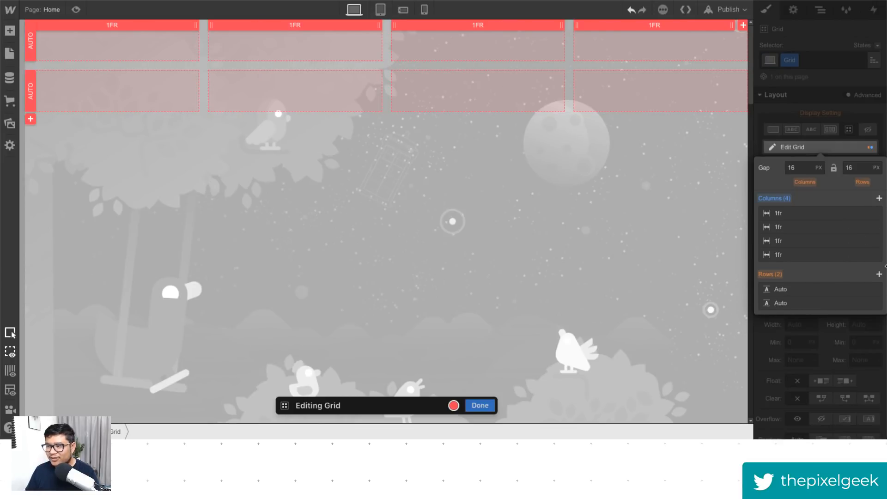
click(879, 274)
click(880, 274)
click(849, 151)
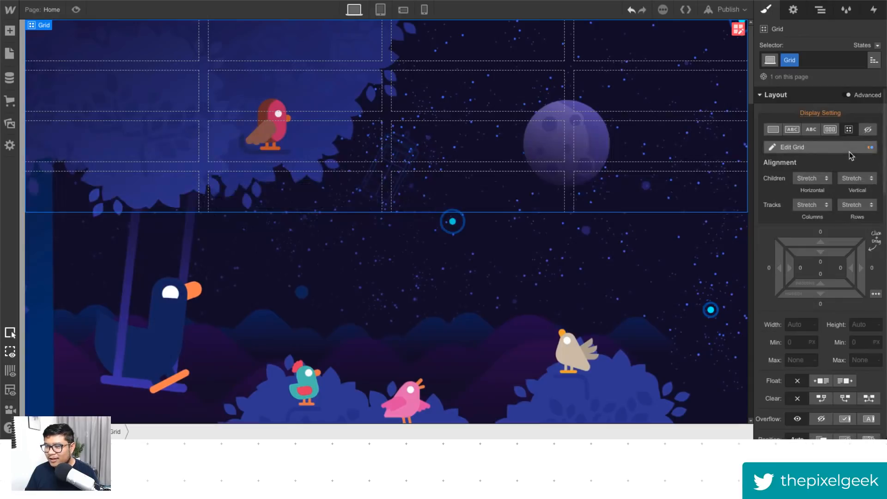
Step: Set the grid's height to 100 VH
click(858, 325)
text(100vh)
key(Return)
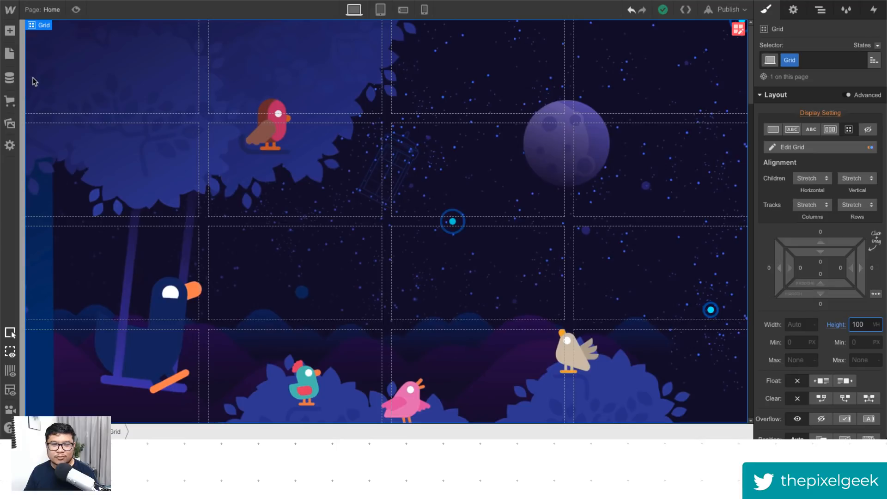
Step: Place a Collection List over grid columns 3 to 4 and rows 2 to 4, and connect it to the Products collection
click(9, 31)
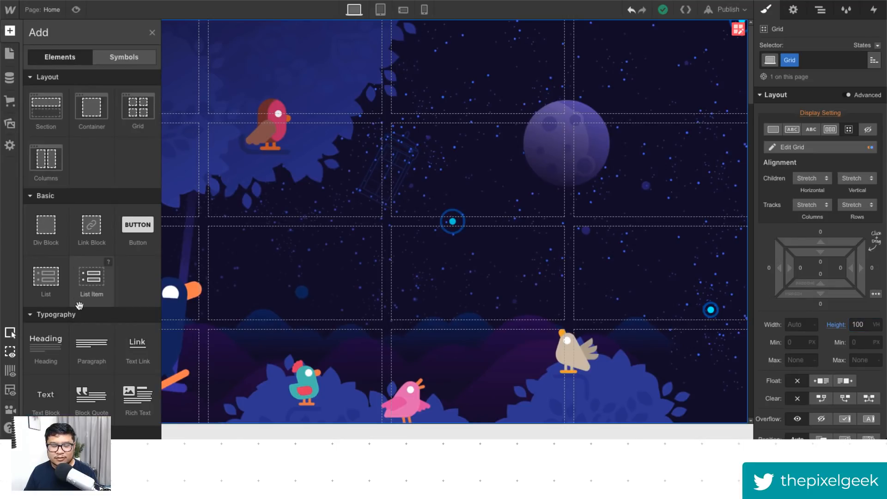
scroll(79, 306, down, 6)
drag(46, 178, 453, 155)
drag(567, 259, 727, 418)
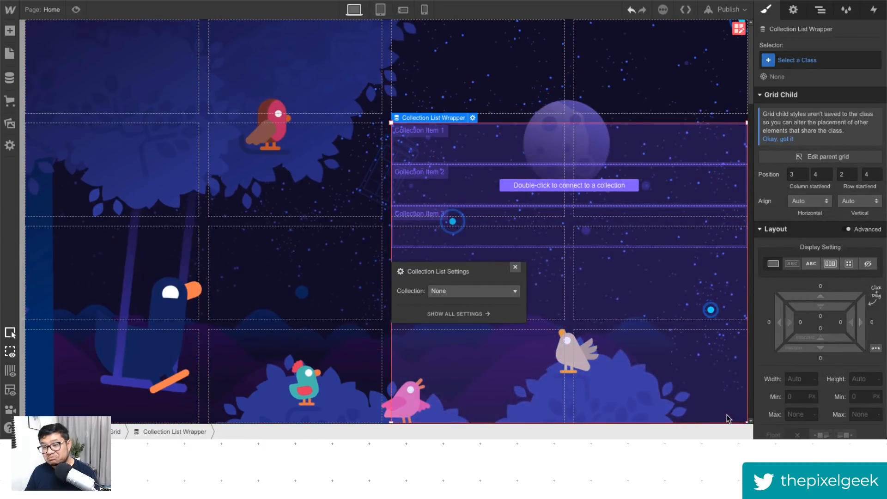
click(485, 292)
click(450, 326)
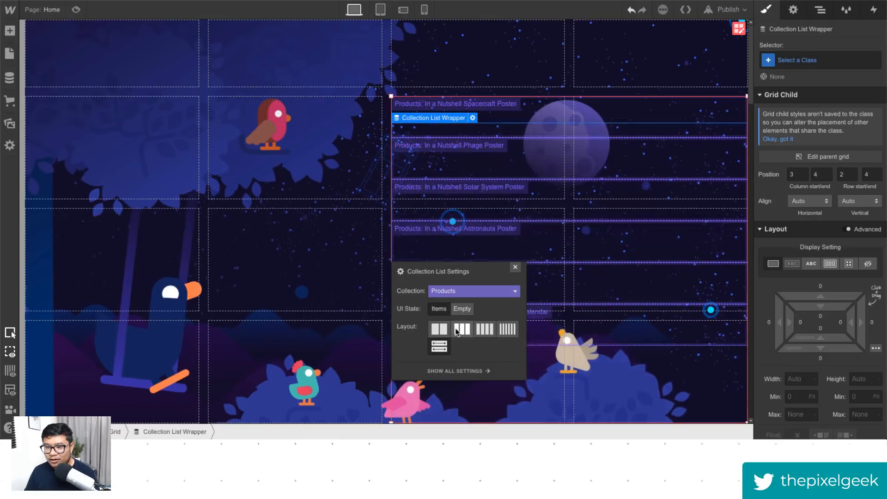
click(516, 267)
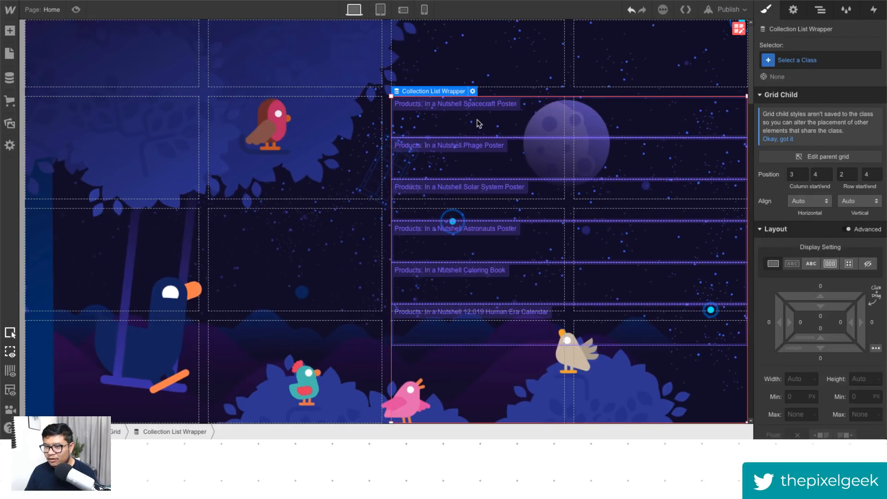
click(849, 264)
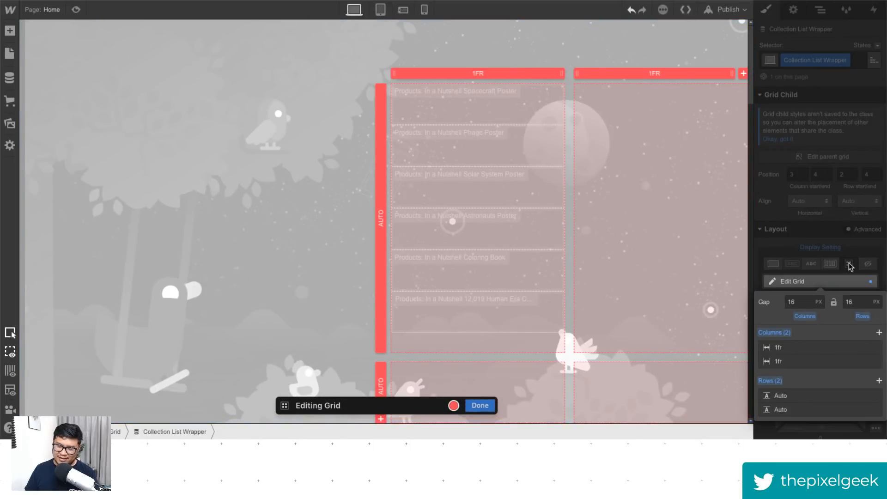
click(480, 406)
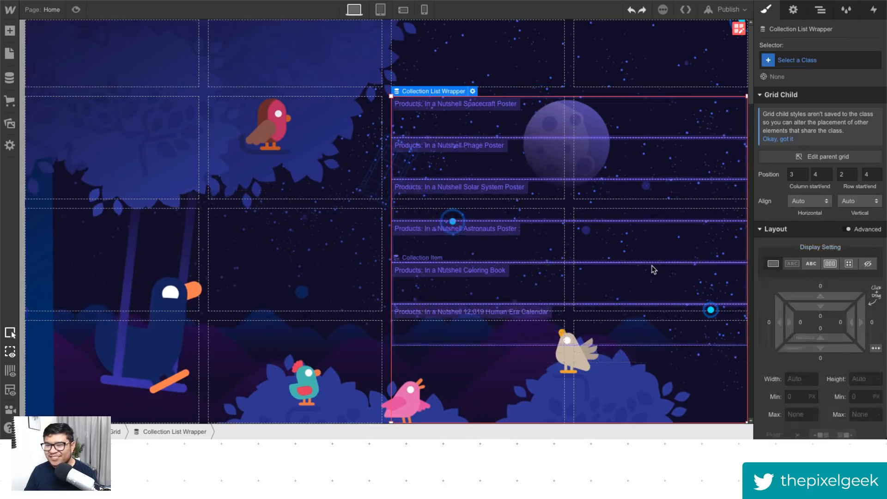
click(831, 264)
click(792, 358)
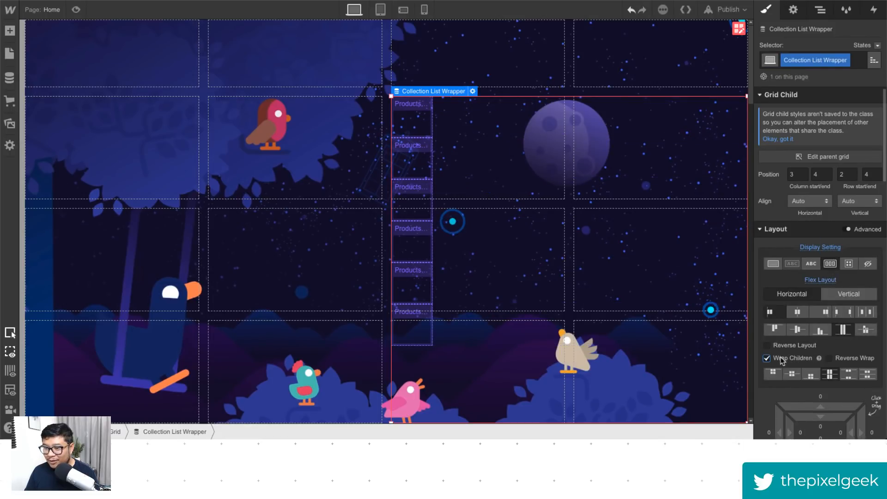
Step: Set the Collection List inside the wrapper to a horizontal flex layout with wrapped children
click(821, 9)
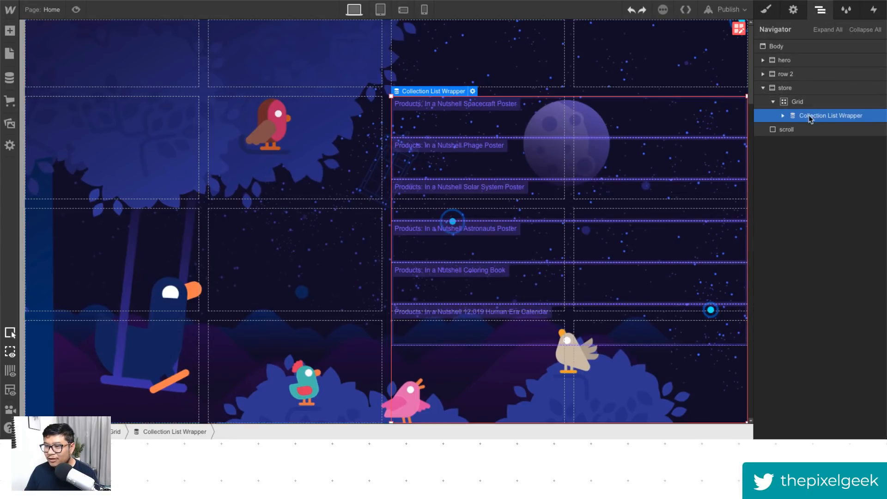
click(783, 115)
click(839, 130)
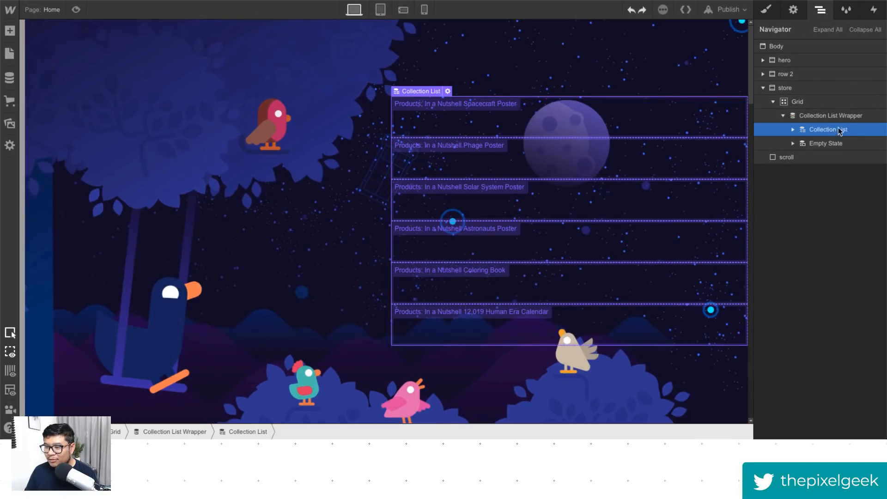
click(793, 129)
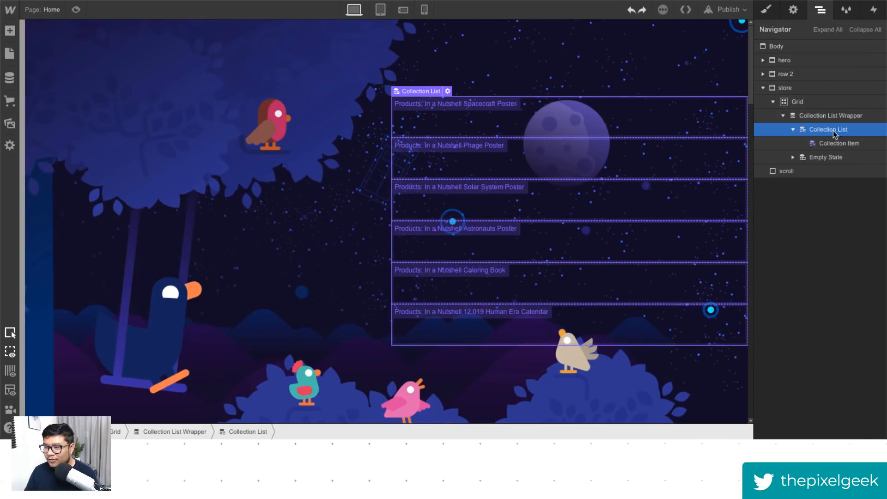
click(767, 10)
click(831, 129)
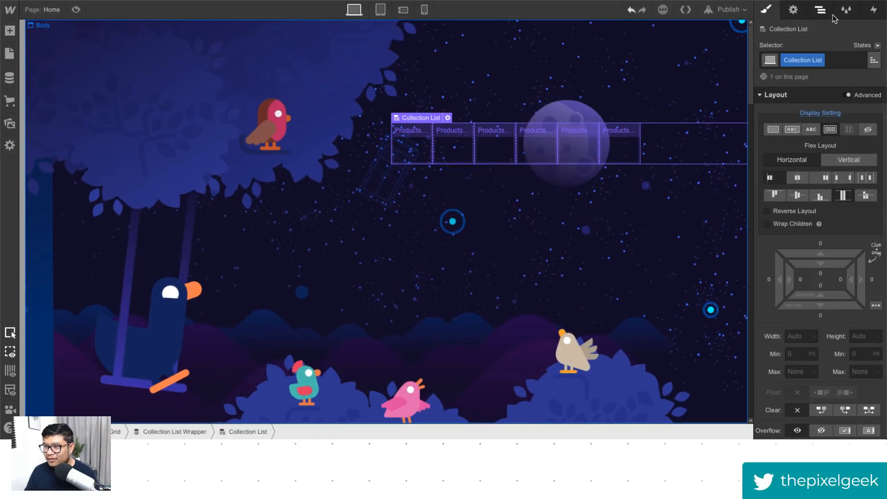
click(821, 11)
click(767, 9)
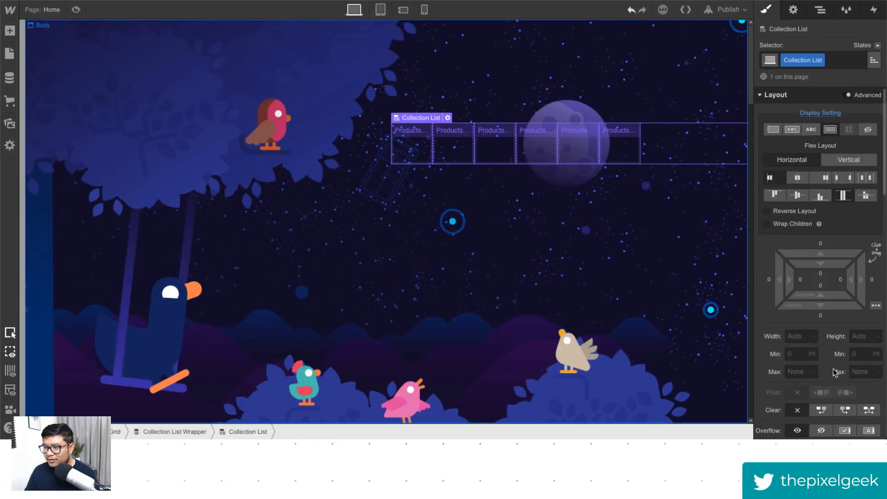
click(766, 224)
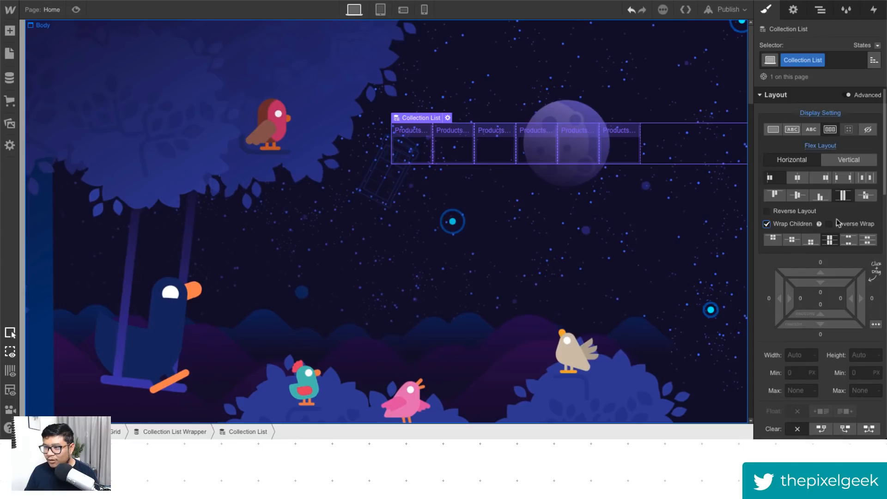
Step: Set the Collection Item's flex basis to 50% for a two-column product layout
click(821, 10)
click(839, 144)
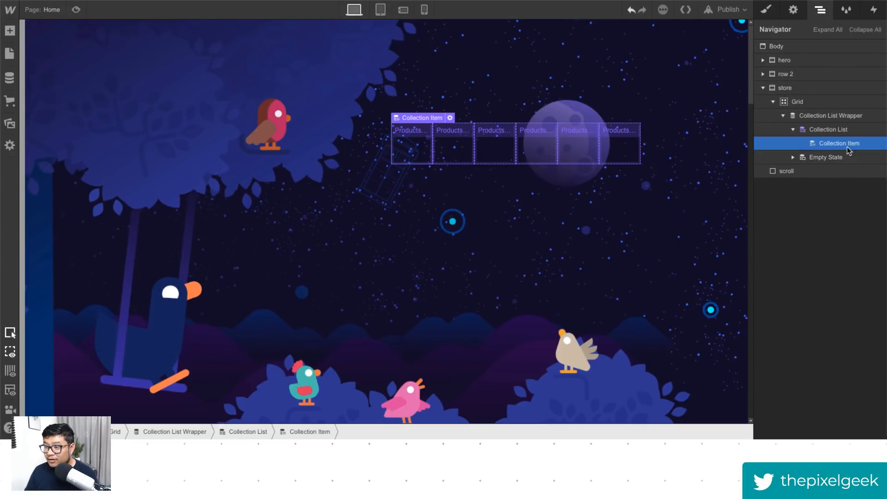
click(767, 10)
click(871, 130)
click(859, 187)
text(50%)
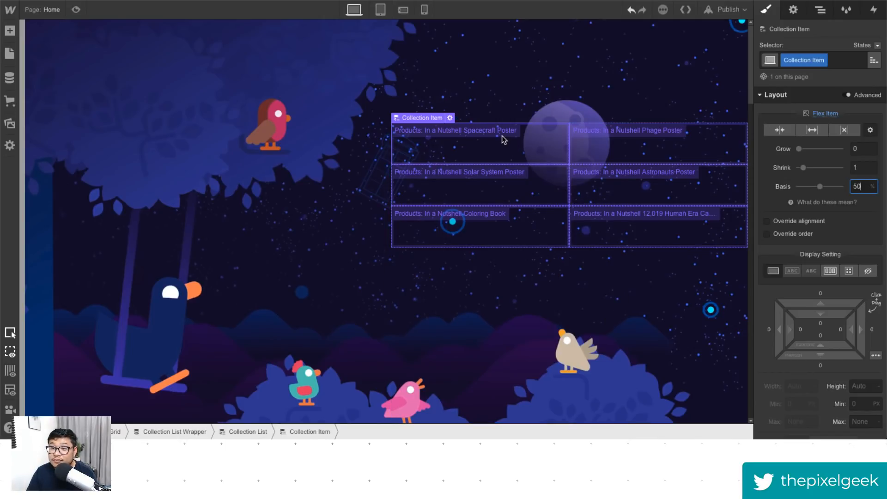
Step: Add a Link Block inside the Collection Item and link it to the product's collection page
click(428, 131)
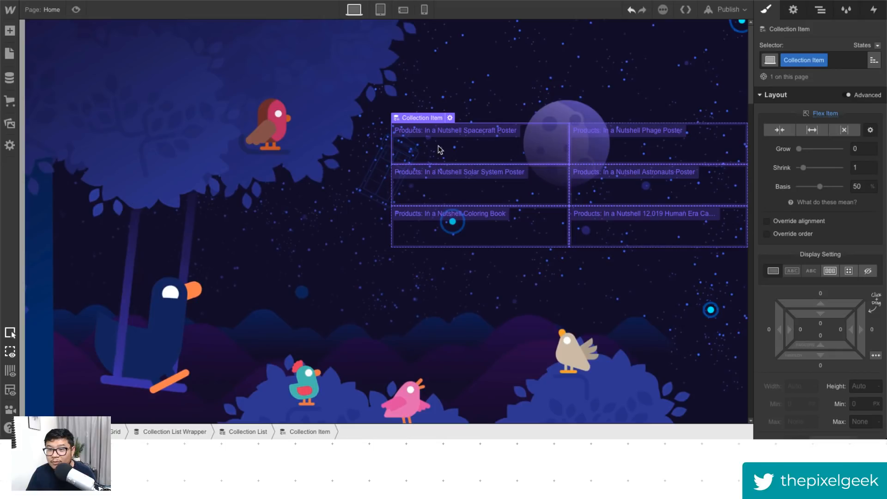
key(a)
drag(83, 233, 448, 148)
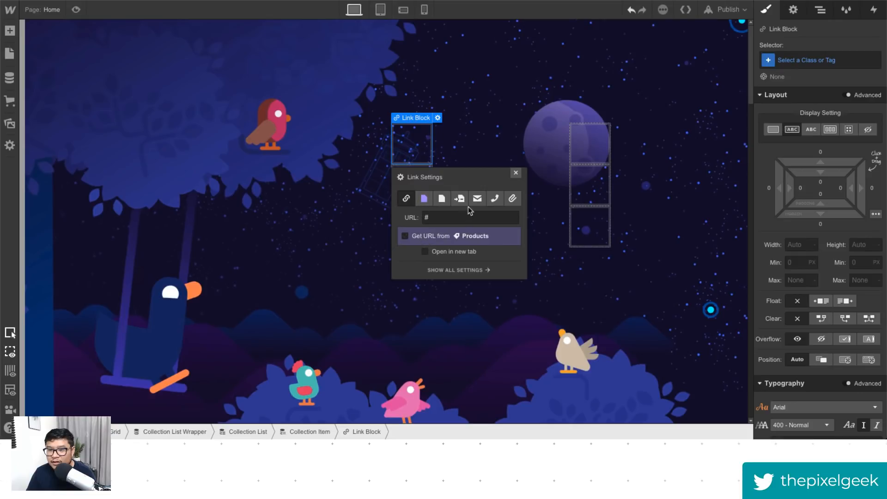
click(424, 199)
click(446, 217)
click(456, 242)
click(515, 173)
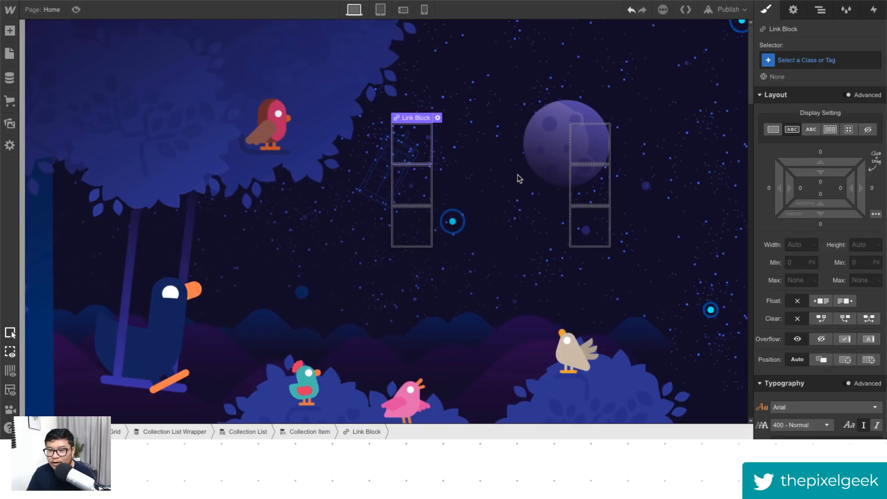
Step: Set the Link Block to block display with a 10 px margin on all sides
click(773, 130)
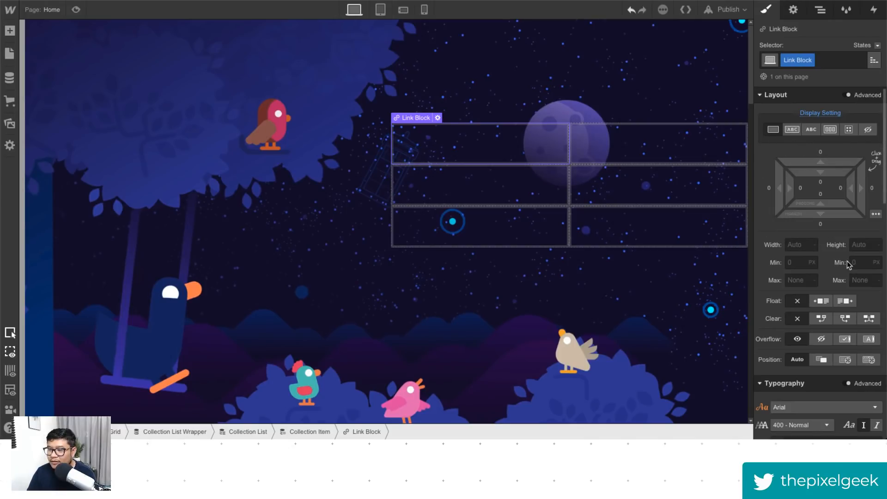
drag(844, 161, 849, 146)
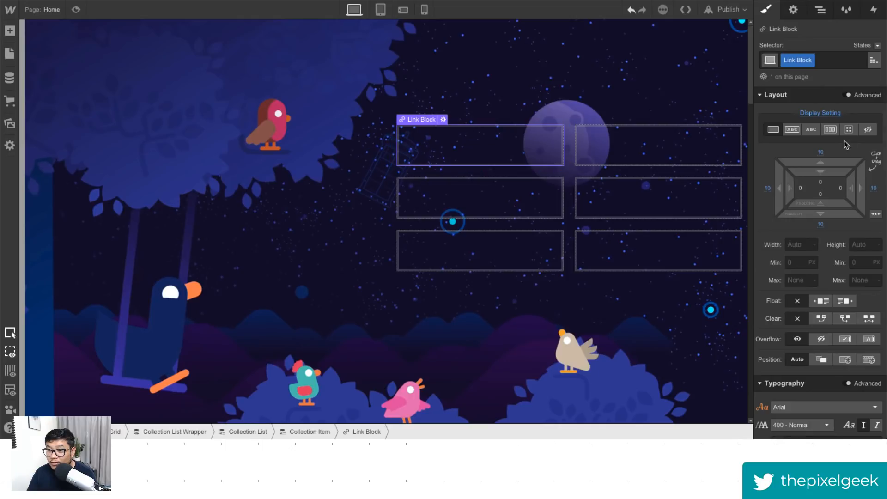
Step: Round the Link Block's corners with a 5 px border radius
scroll(852, 353, down, 5)
scroll(853, 353, down, 5)
click(842, 276)
scroll(827, 238, up, 1)
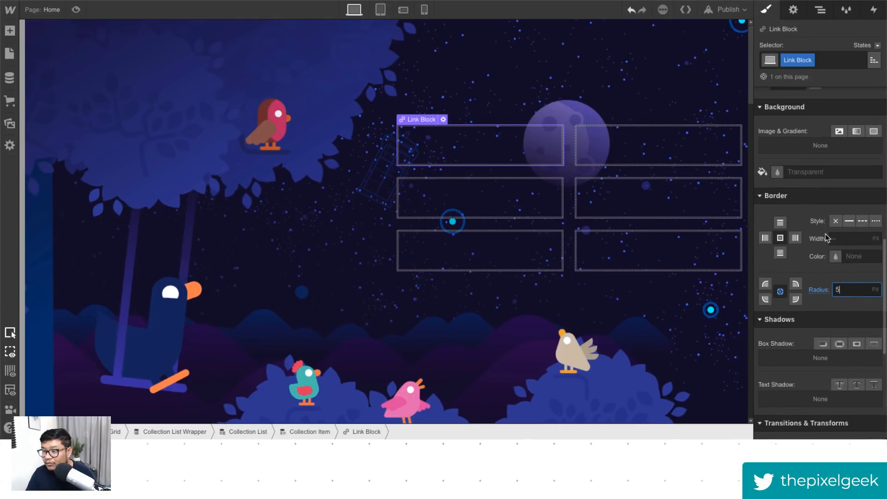
Step: Try a near-white background, rgba(252, 252, 252, 0.77), on the Link Block
scroll(809, 258, up, 3)
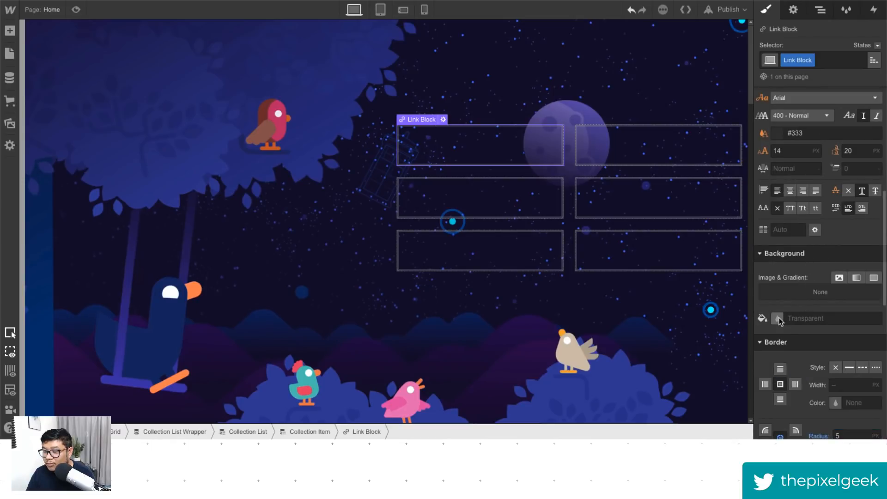
click(777, 318)
click(812, 260)
text(fcfcfc)
key(Return)
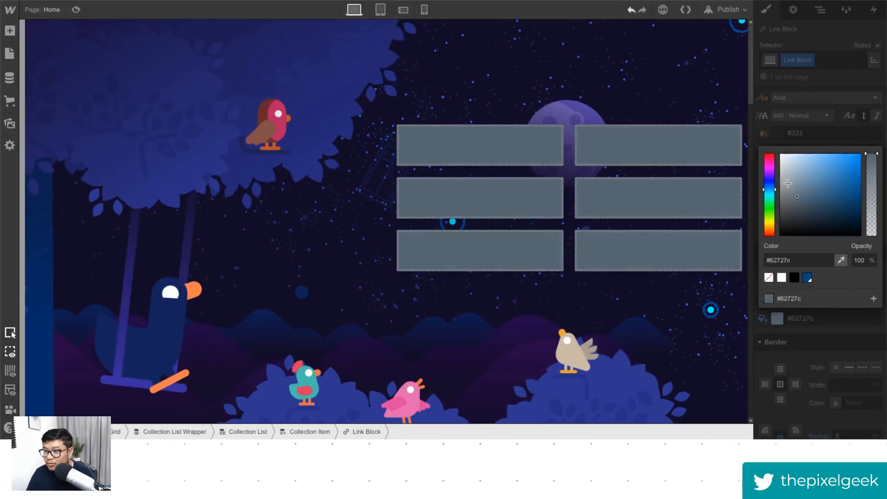
drag(877, 173, 872, 173)
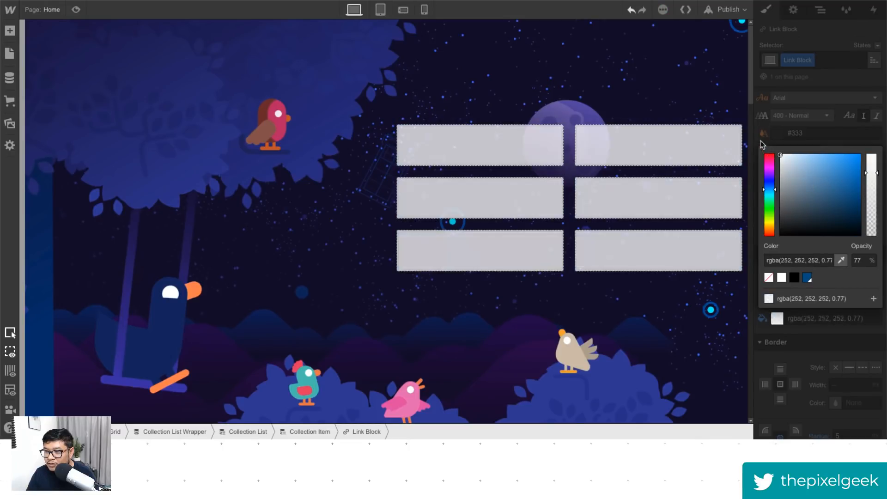
Step: Try Royal Blue and colors sampled from the illustration as the Link Block background, settling on muted blue #4b507a
click(807, 278)
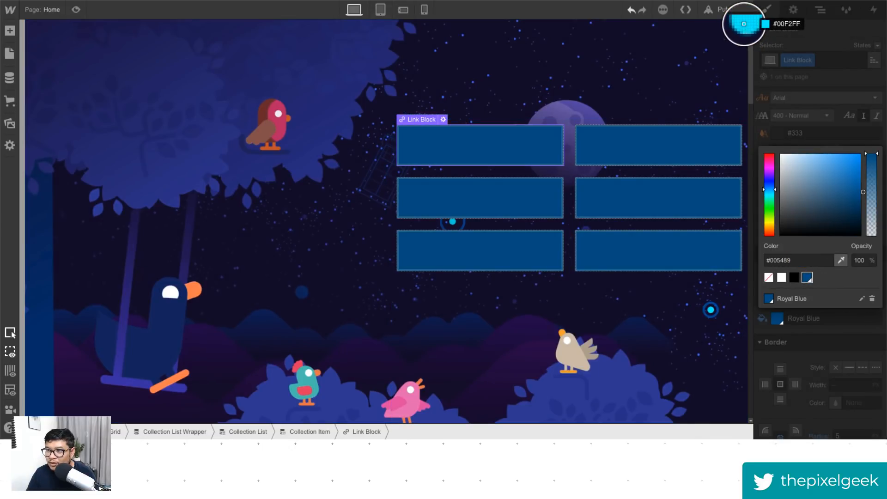
click(743, 22)
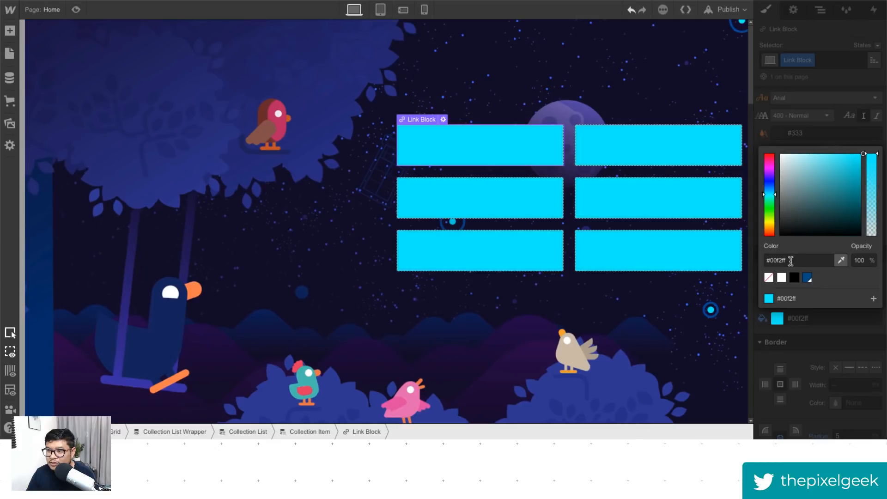
click(841, 261)
click(643, 383)
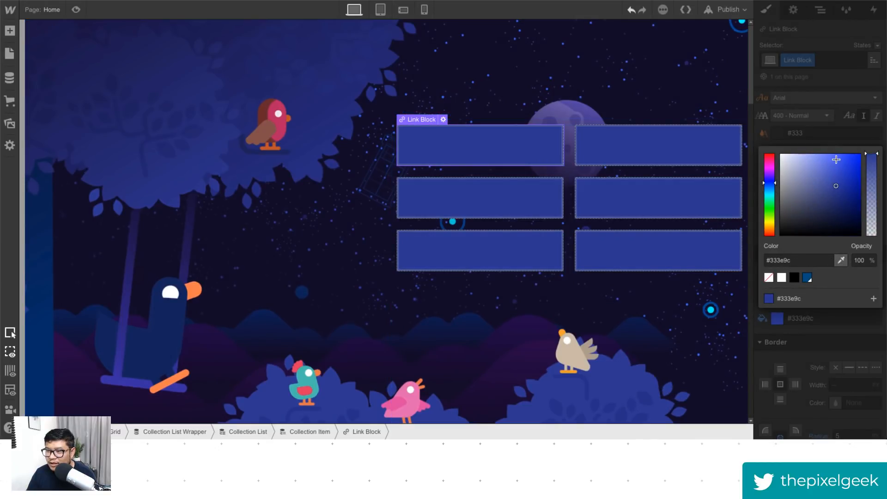
drag(835, 187, 813, 196)
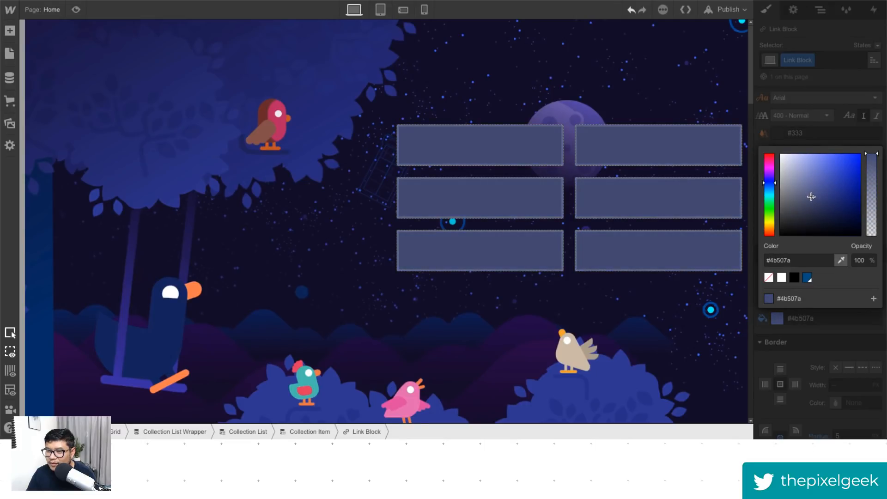
click(841, 137)
Step: Bind the Link Block's background image to the Main Image field of Products
scroll(808, 286, up, 7)
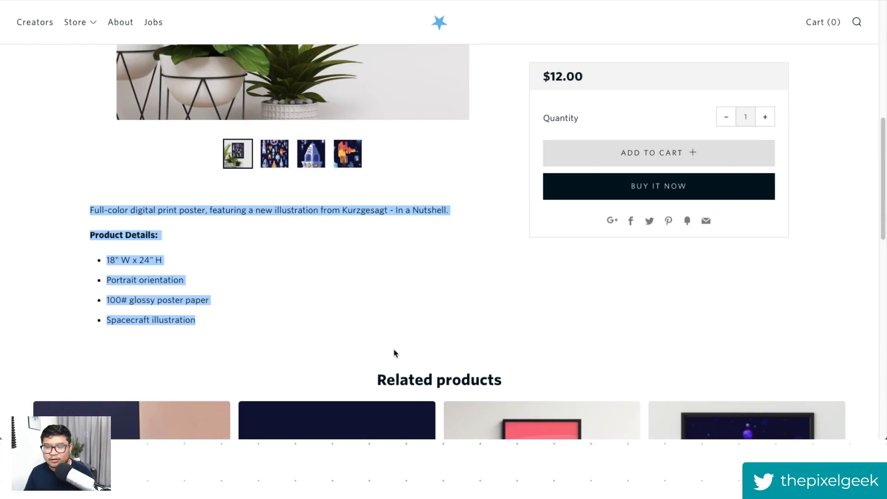
scroll(394, 352, down, 5)
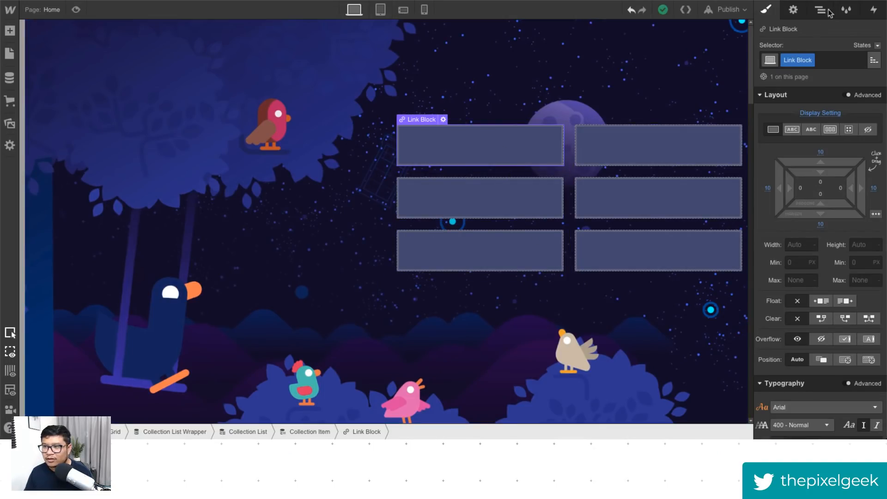
click(793, 9)
click(799, 227)
click(799, 239)
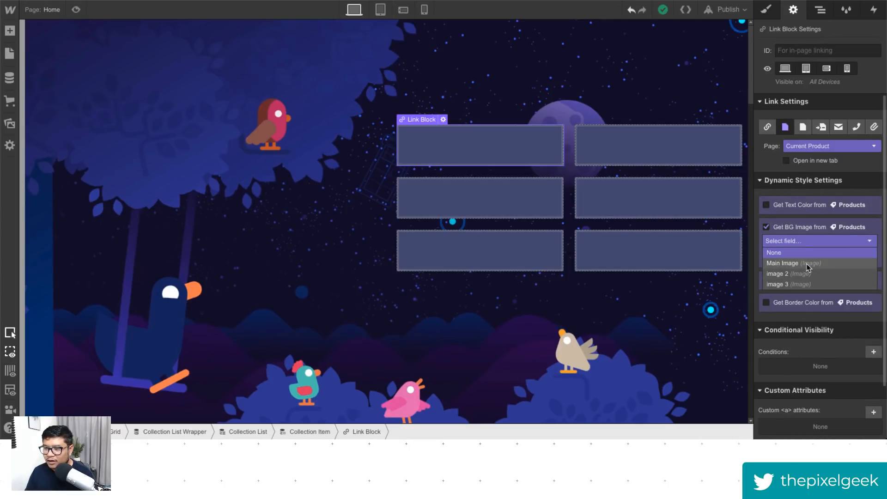
click(808, 265)
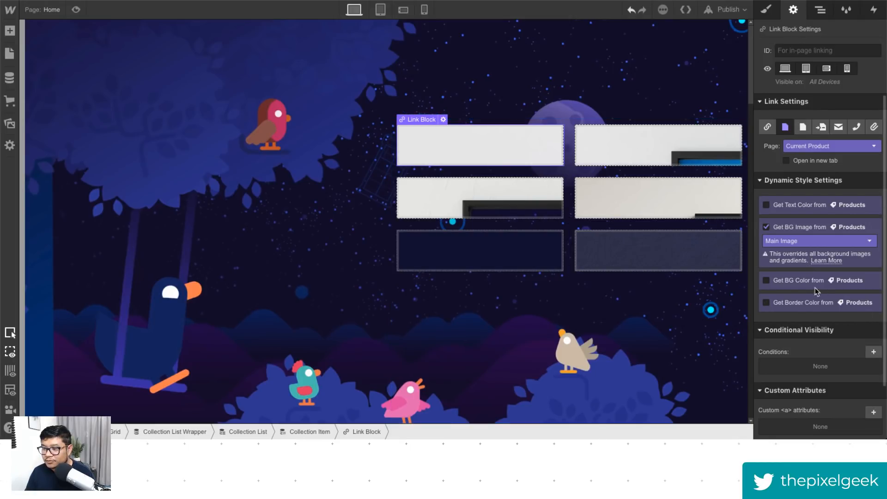
Step: Size the Link Block's background image to cover, center it and turn off tiling
click(766, 11)
scroll(827, 231, down, 10)
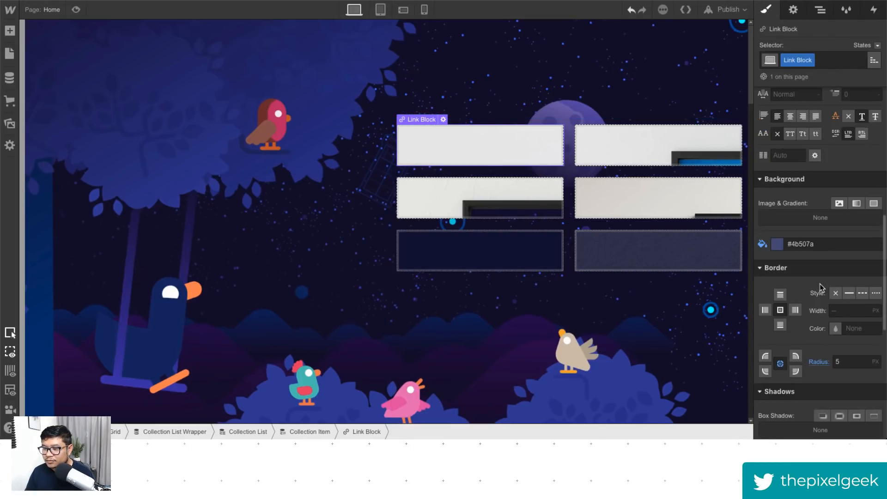
click(840, 204)
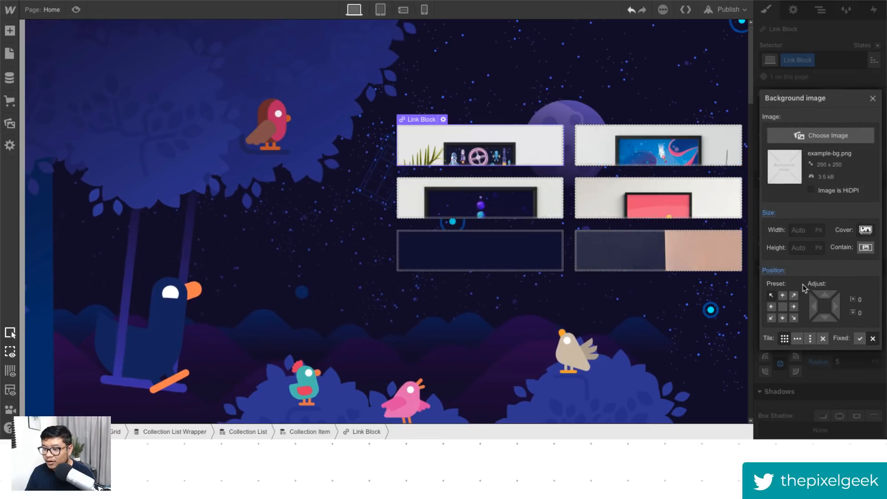
click(787, 309)
click(873, 98)
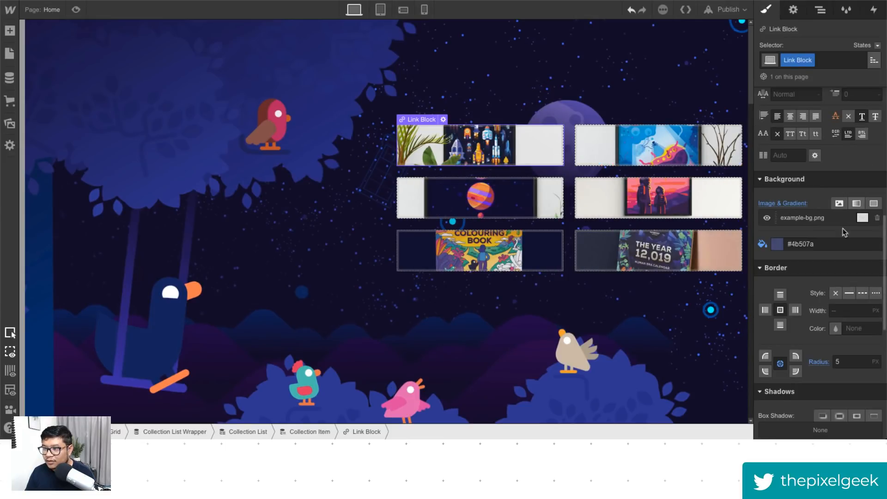
Step: Rename the Link Block's class to "product card"
scroll(831, 134, up, 5)
click(828, 60)
text(pr)
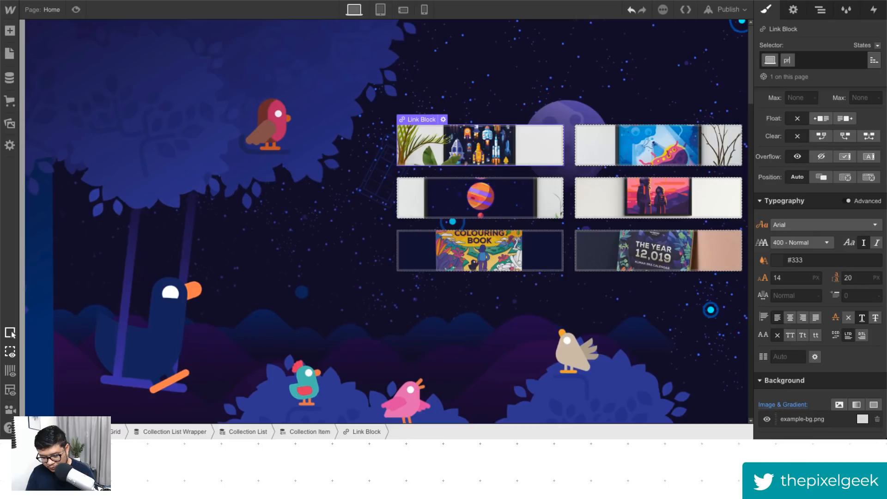
text(oduct card)
key(Return)
Step: Set the product card's height to 180 px
scroll(824, 280, up, 4)
click(859, 245)
text(480)
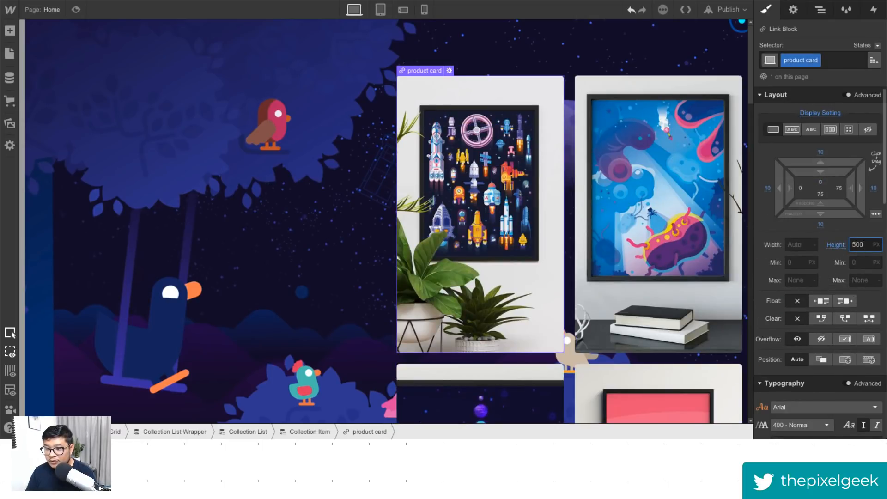
key(shift+Down)
key(shift+Down)
key(shift+Down)
key(shift+Down)
key(shift+Down)
key(shift+Down)
key(shift+Down)
key(shift+Down)
key(shift+Down)
key(shift+Down)
key(shift+Down)
key(shift+Down)
key(shift+Down)
key(shift+Down)
key(shift+Down)
key(shift+Down)
key(shift+Down)
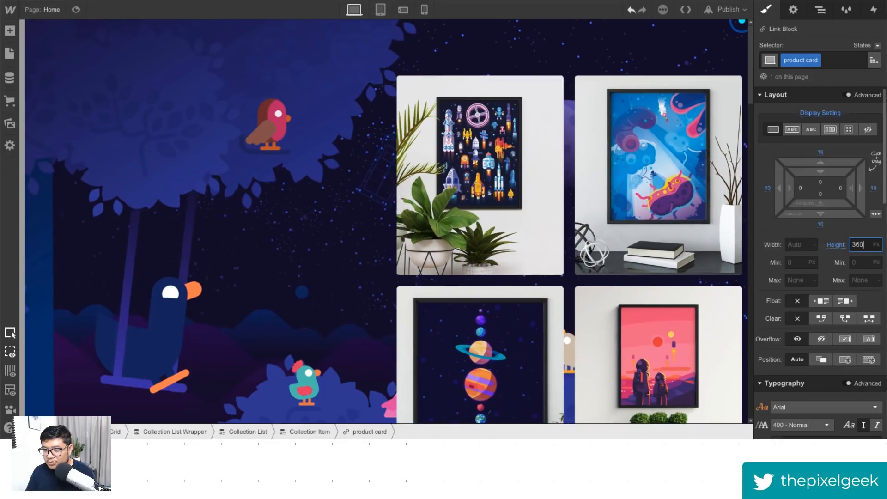
key(shift+Down)
key(shift+Down)
key(shift+Down)
key(shift+Down)
key(shift+Down)
key(shift+Down)
key(shift+Down)
key(shift+Down)
key(shift+Down)
key(shift+Down)
key(shift+Down)
key(shift+Down)
key(shift+Down)
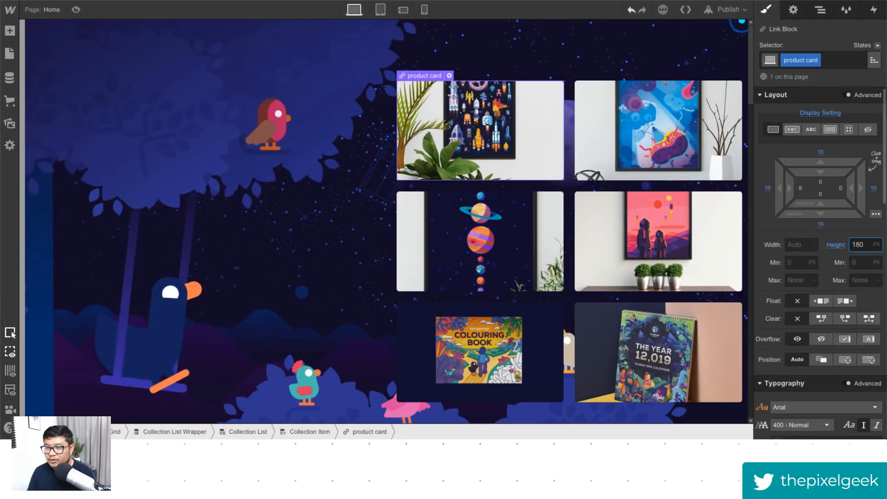
Step: Reset the product card's background color to transparent
scroll(829, 290, down, 6)
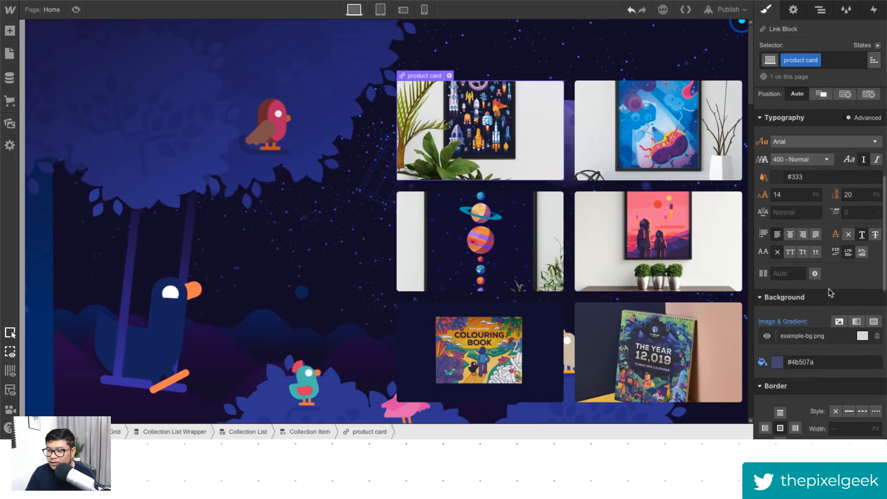
alt+click(763, 362)
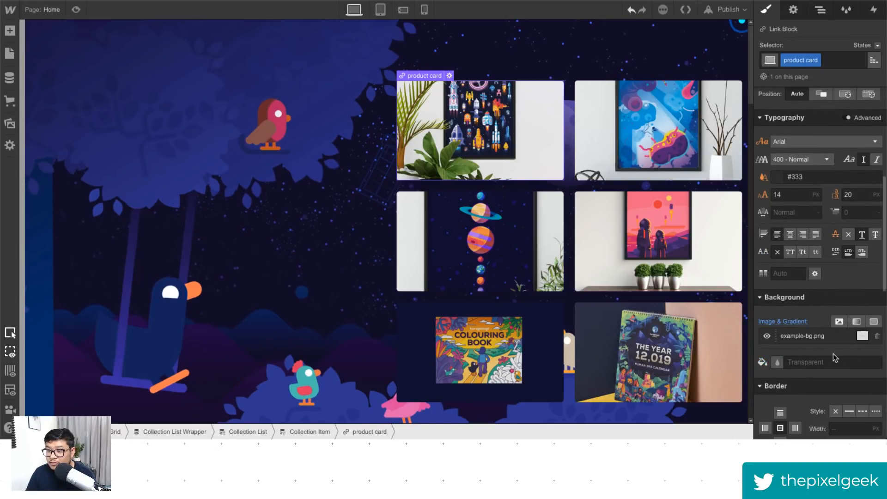
Step: Try a top-center position and Contain sizing on the card's background image, restoring centered Cover
click(807, 338)
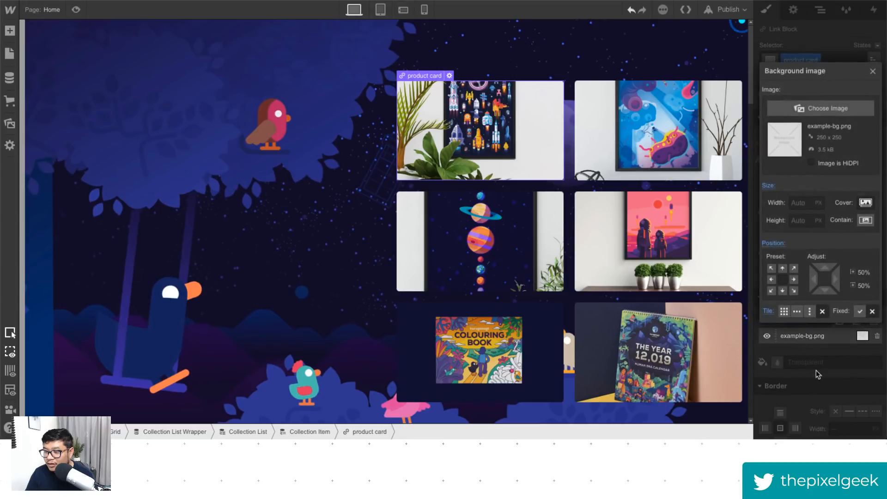
click(783, 269)
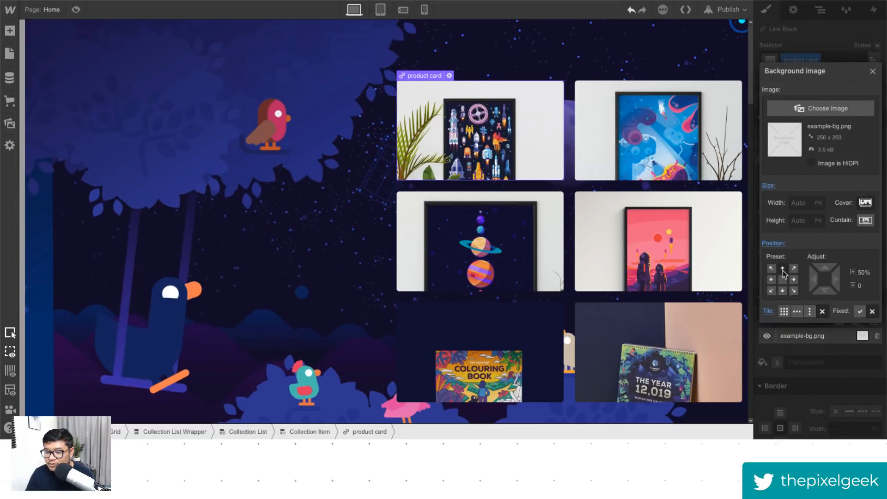
click(784, 280)
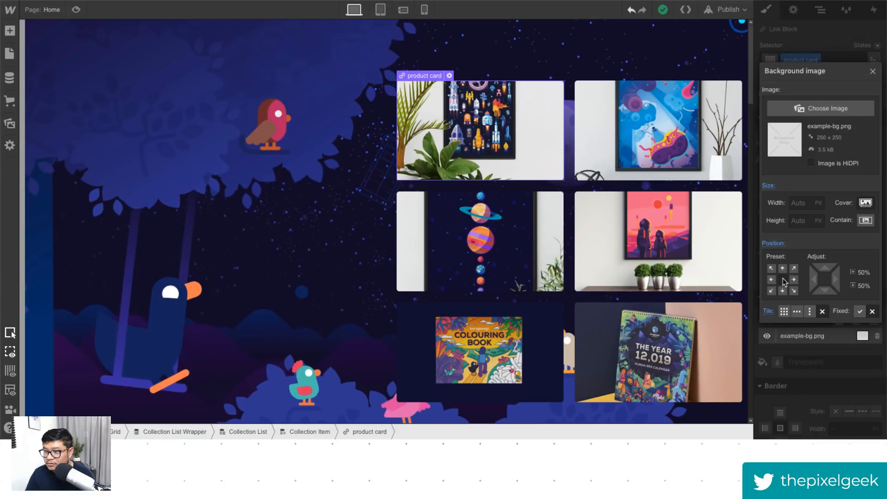
click(865, 221)
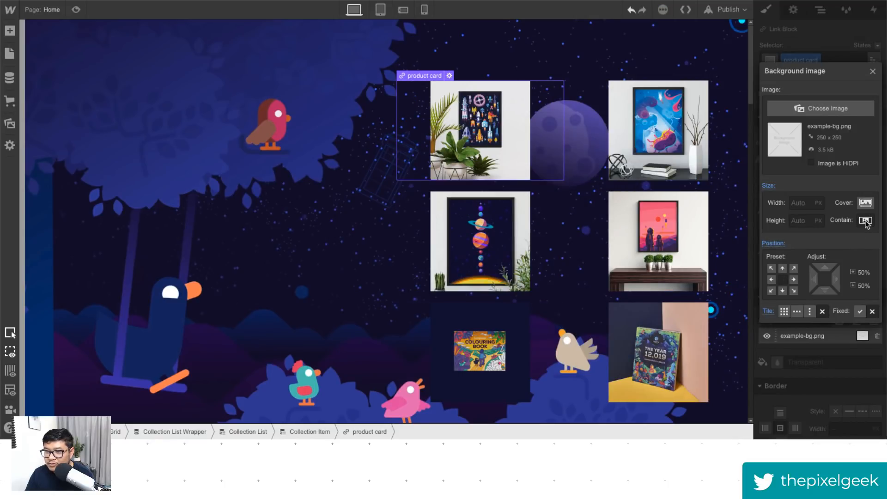
click(866, 203)
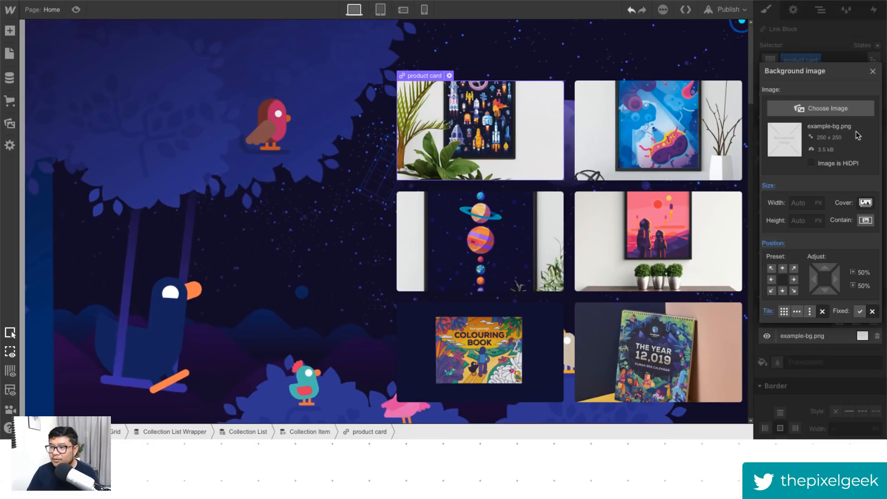
click(874, 71)
Step: Add an outer glow box shadow to the product card and try black at 59% opacity
scroll(819, 340, down, 5)
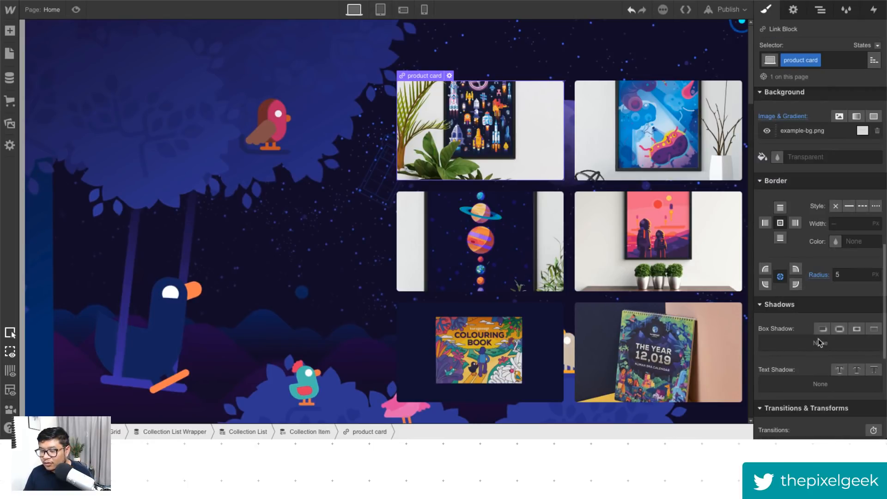
scroll(834, 315, down, 3)
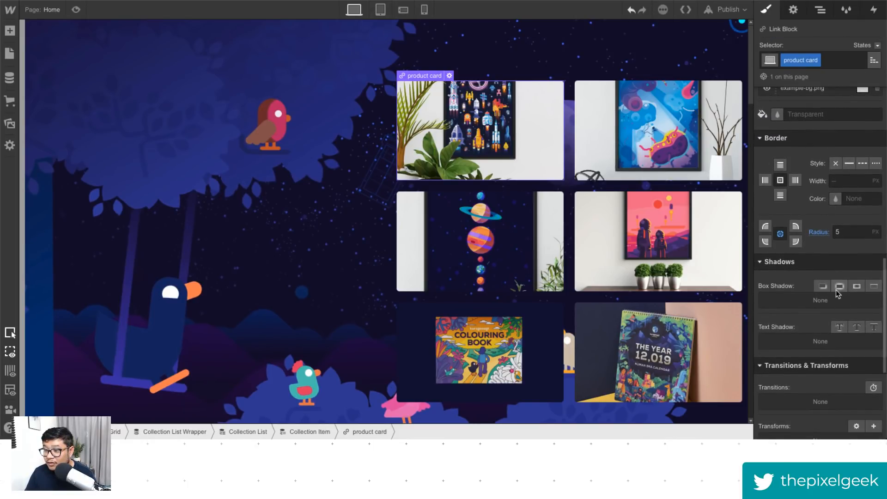
click(839, 288)
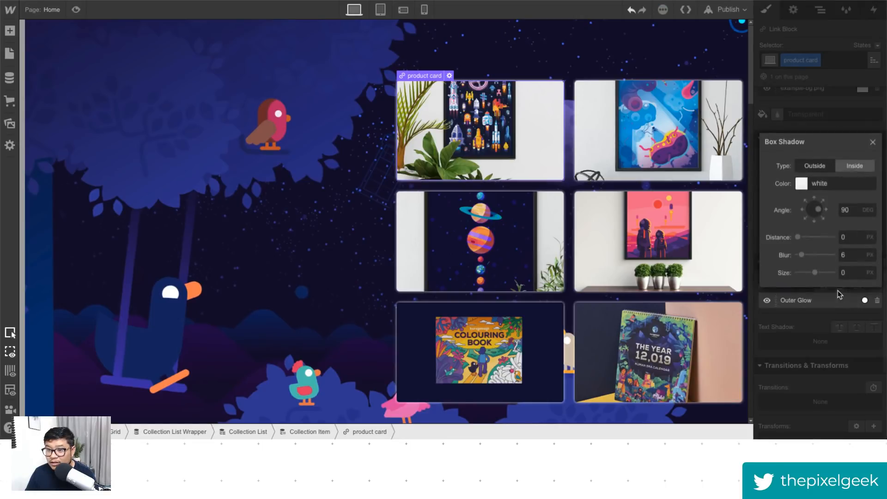
click(801, 184)
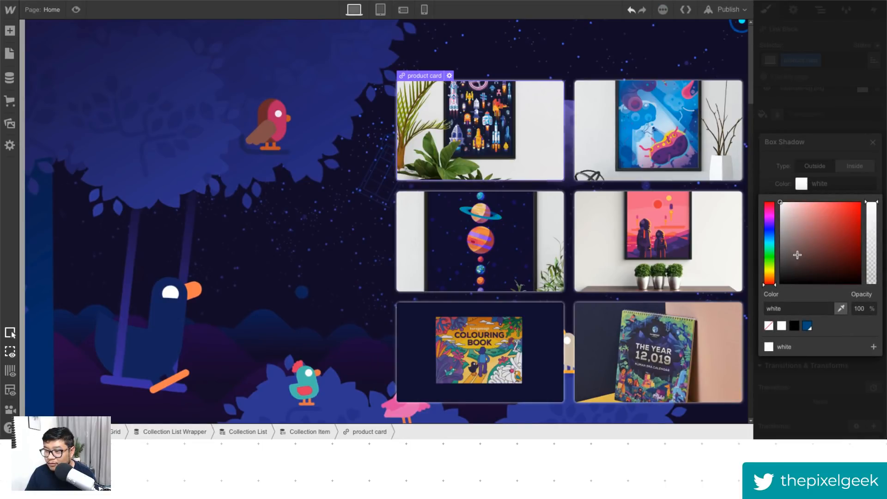
mouse_move(868, 224)
mouse_down()
mouse_move(869, 249)
mouse_move(869, 236)
mouse_up()
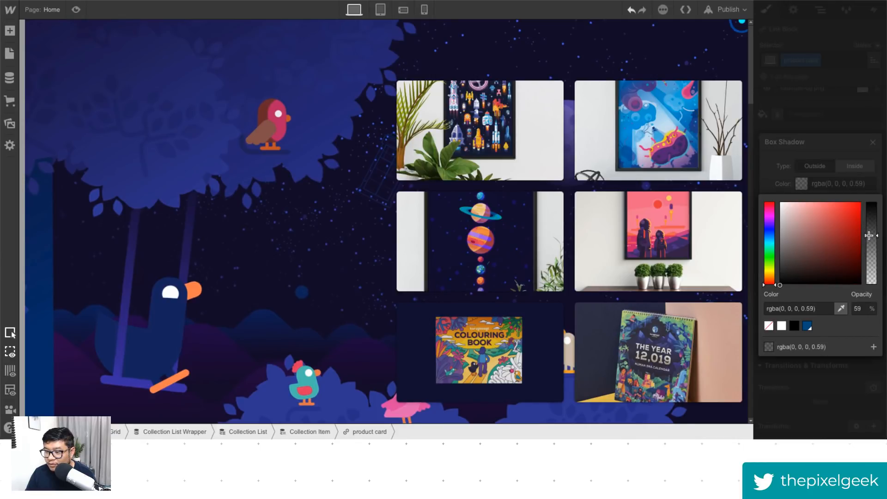
Step: Color the card's outer glow #005489 from the Royal Blue swatch and set its blur to 24 px
click(807, 326)
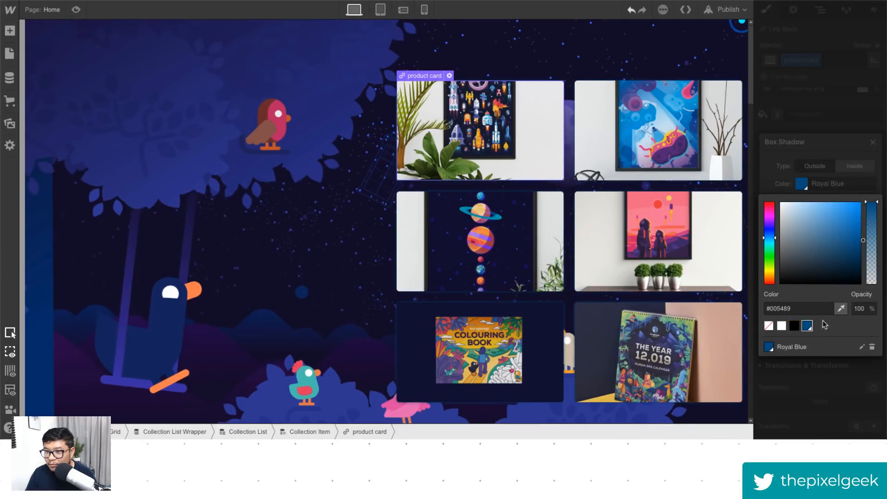
click(864, 235)
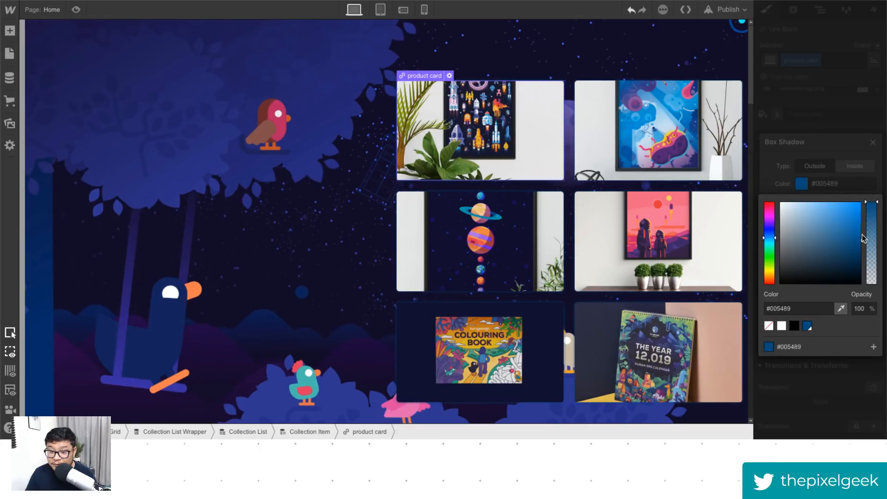
click(836, 187)
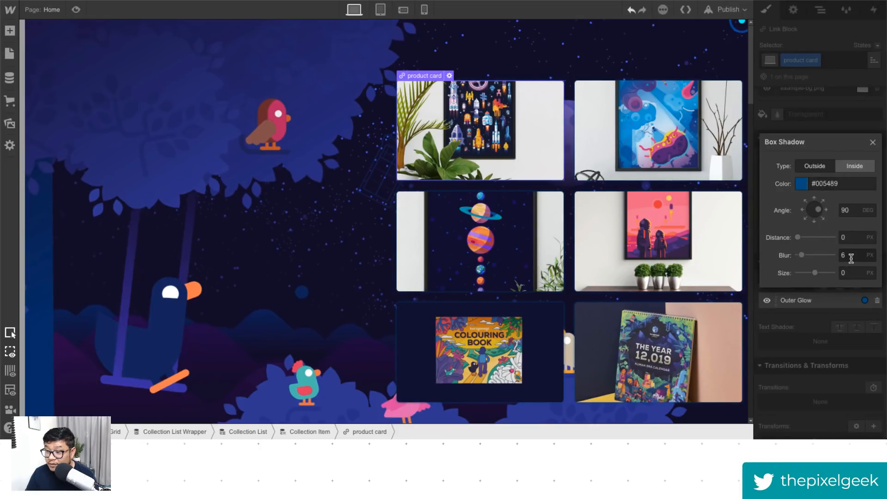
drag(802, 255, 815, 256)
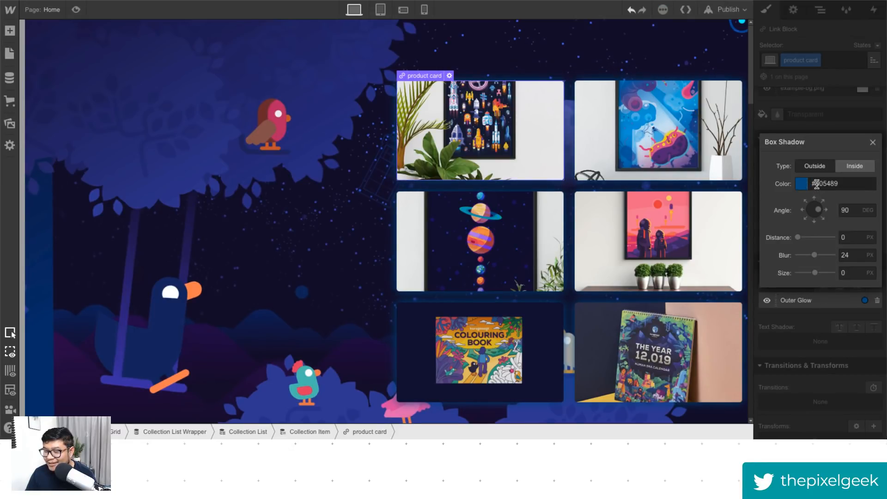
Step: Lower the opacity of the outer glow's blue color to 65%
click(803, 184)
mouse_move(869, 231)
mouse_down()
mouse_move(870, 240)
mouse_move(872, 232)
mouse_up()
click(805, 183)
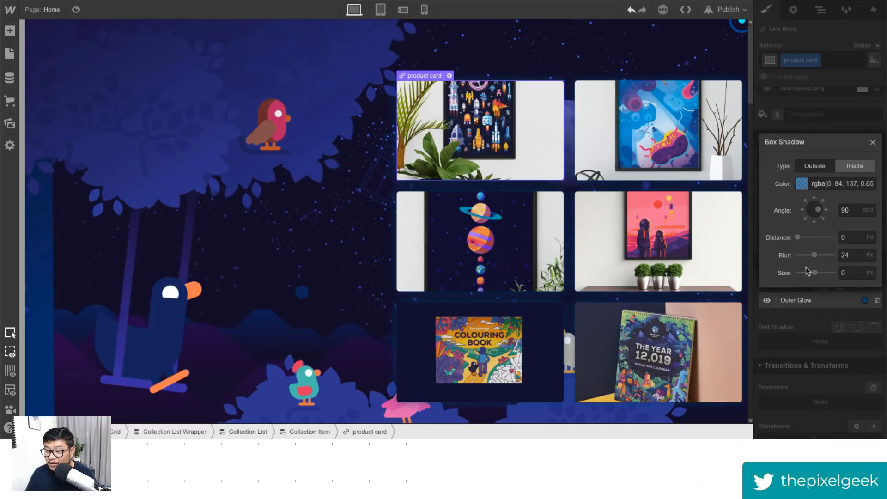
Step: Set the outer glow's size to 2 px and lower its blue color's opacity slightly
drag(813, 273, 818, 271)
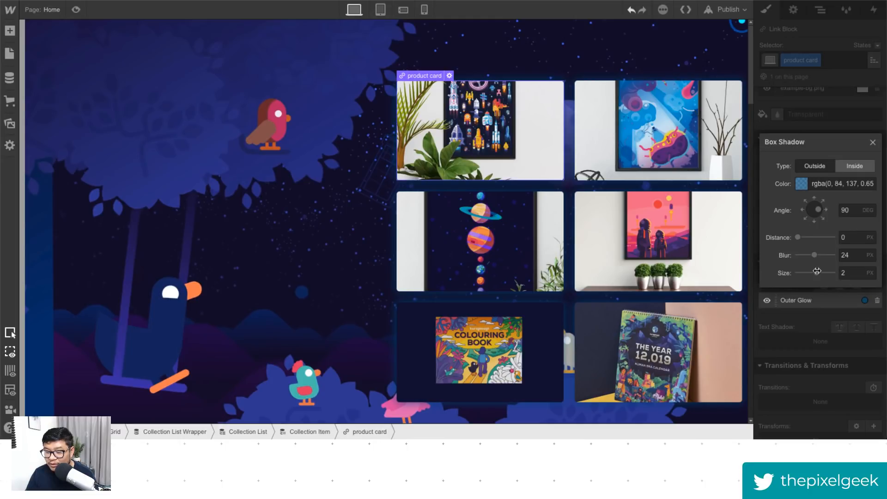
click(802, 184)
drag(872, 231, 871, 240)
click(847, 83)
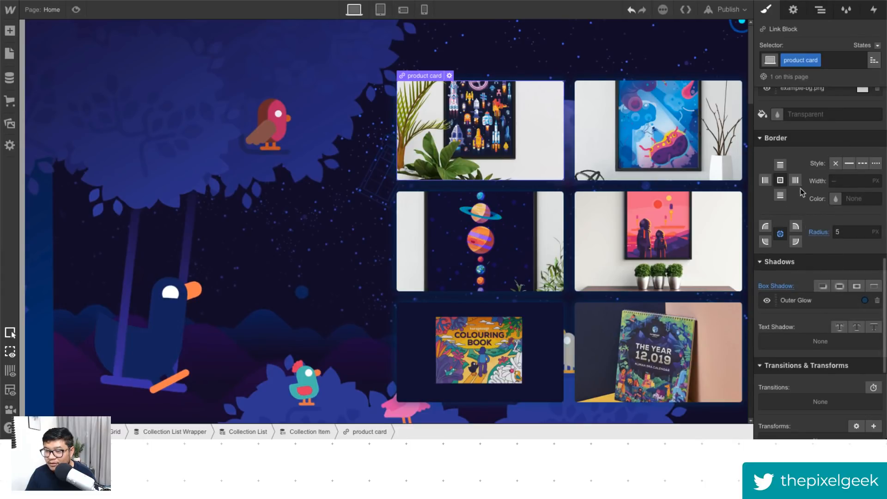
Step: Give the product card a solid 1 px border in the Royal Blue swatch color at 47% opacity
click(851, 164)
click(836, 199)
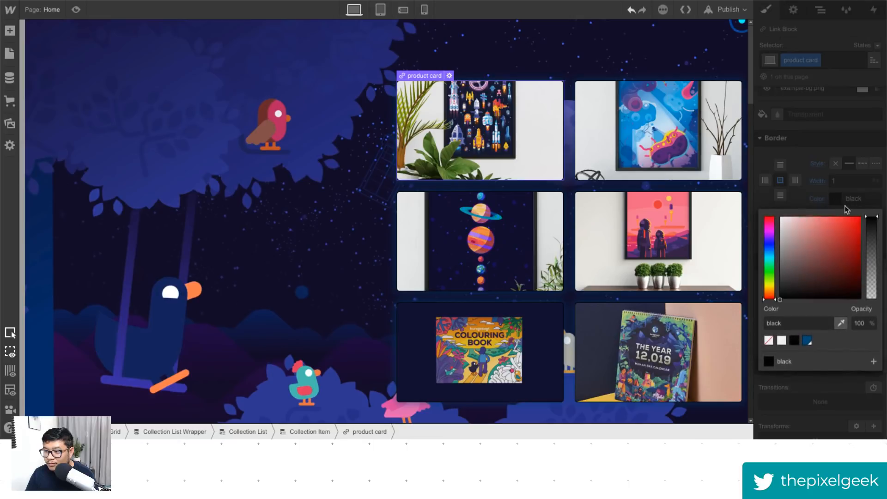
click(807, 341)
drag(871, 230, 867, 259)
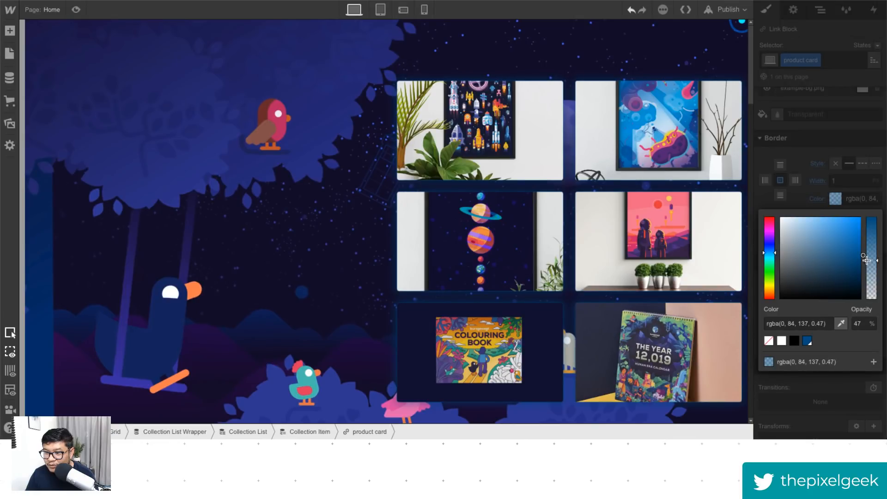
click(508, 139)
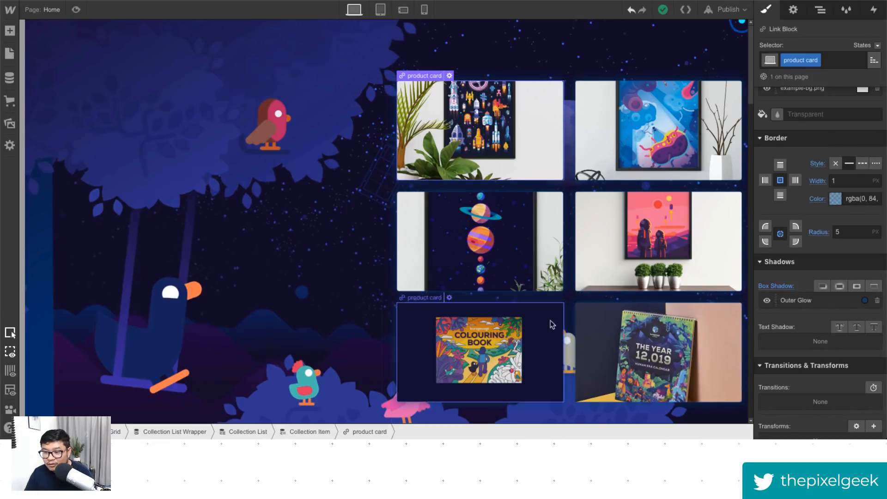
Step: Preview the page to check the border and glow of the product cards, and return to the design view
click(352, 74)
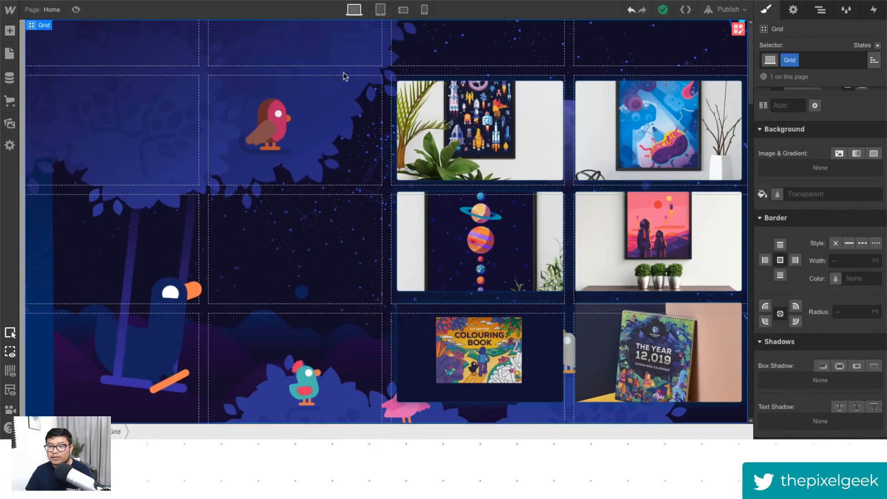
click(77, 10)
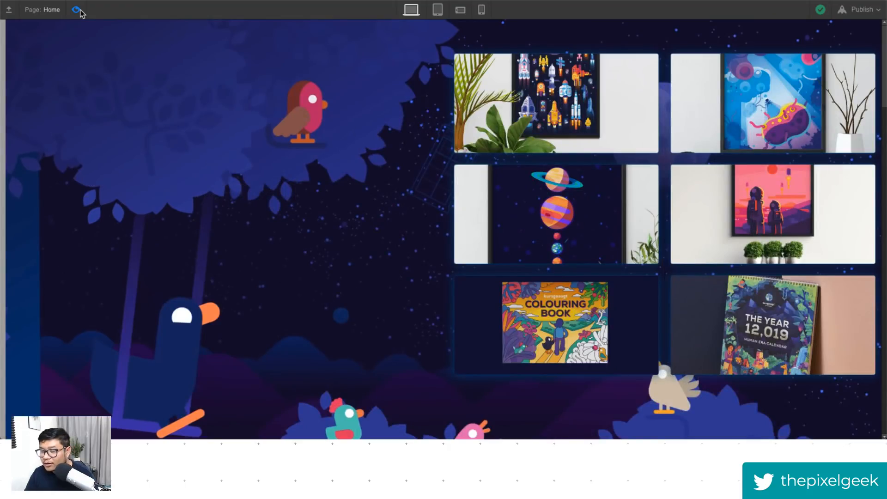
click(78, 10)
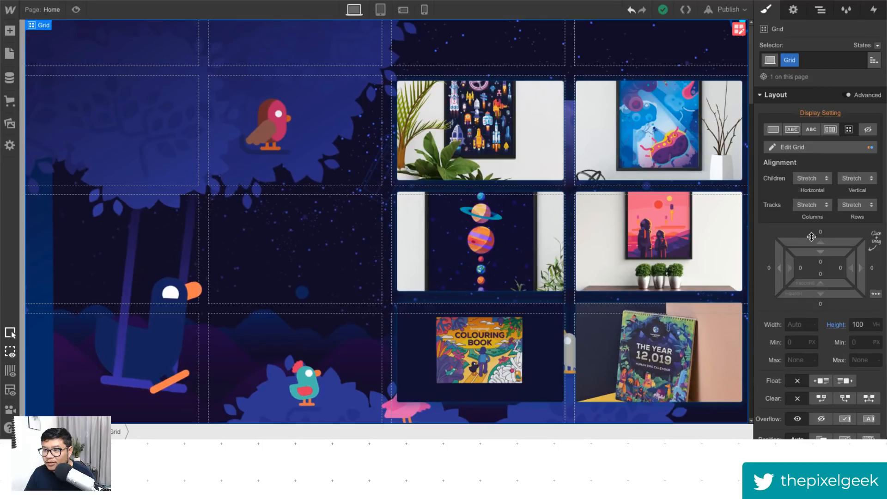
Step: Add a fifth column to the section's grid, narrow it to 0.25fr, and preview the page
click(739, 29)
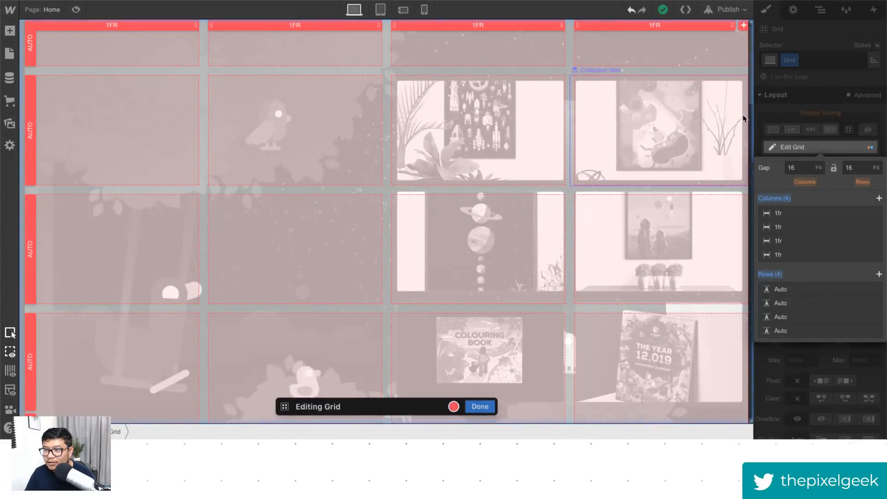
click(745, 26)
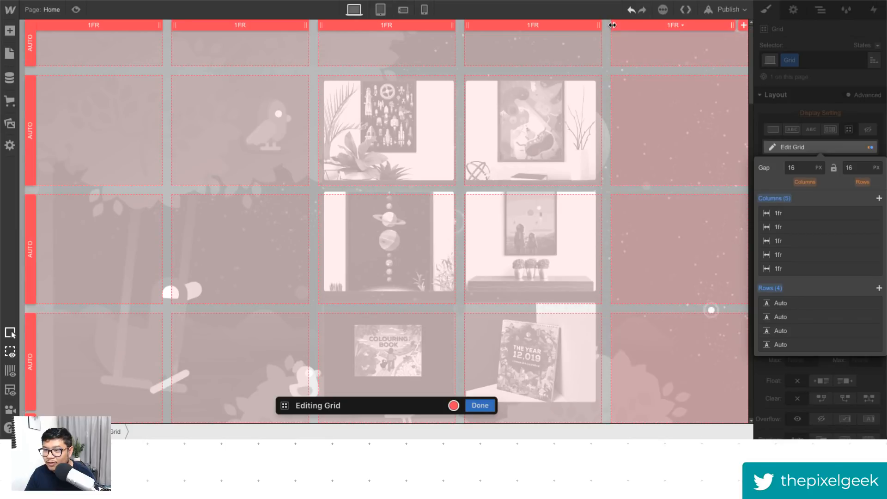
drag(620, 26, 656, 29)
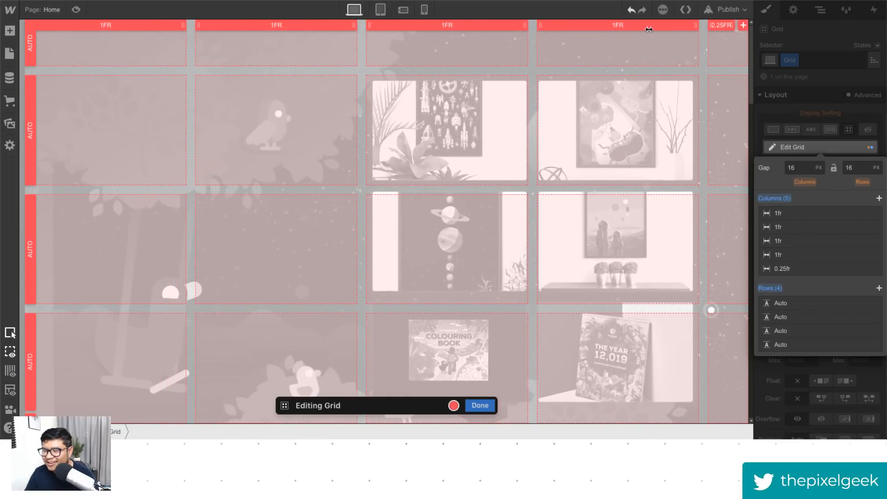
click(76, 10)
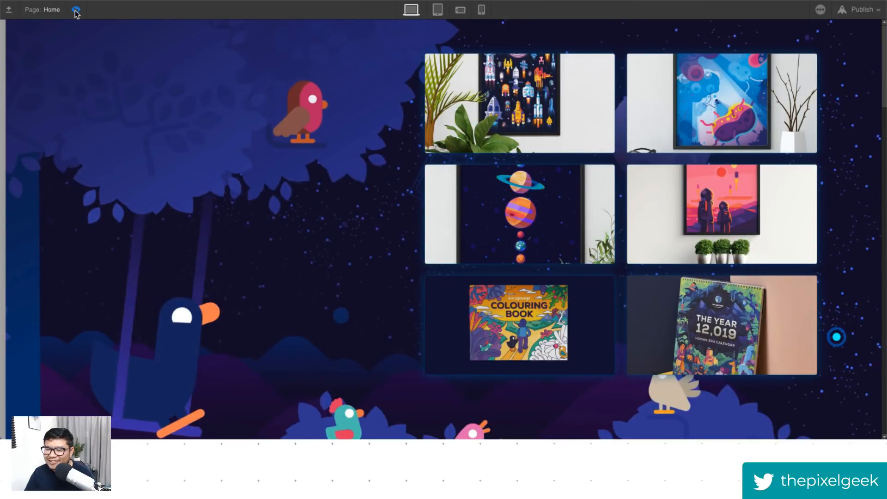
click(76, 10)
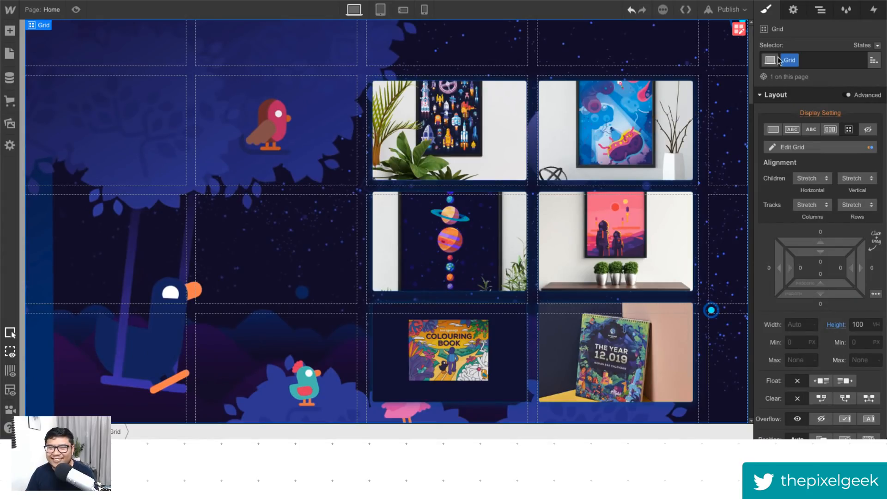
click(738, 29)
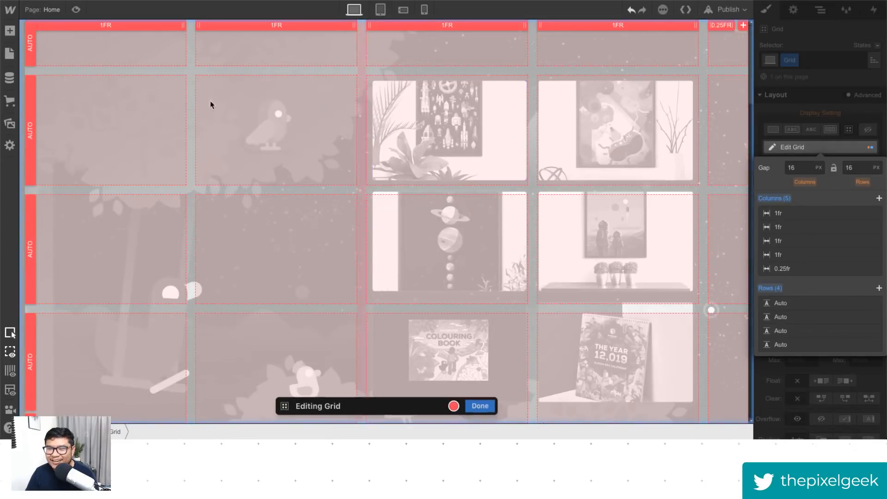
mouse_move(32, 75)
mouse_down()
mouse_move(39, 88)
mouse_move(39, 77)
mouse_up()
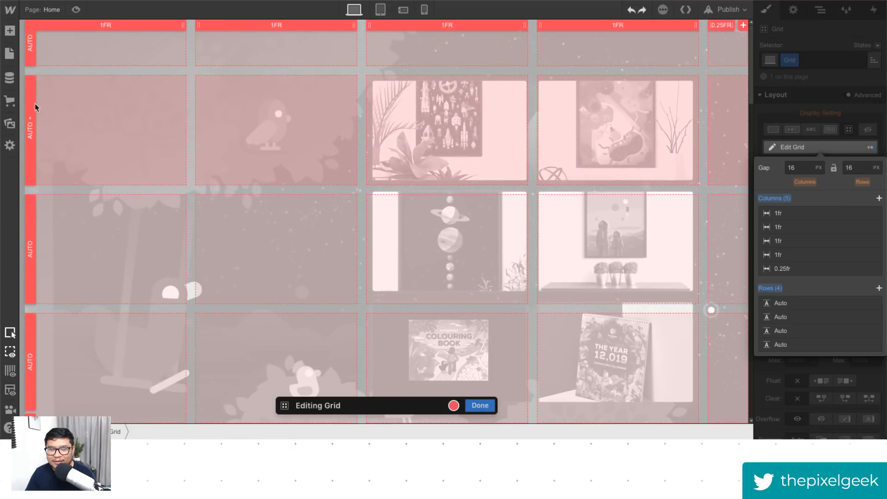
click(31, 127)
drag(66, 153, 64, 154)
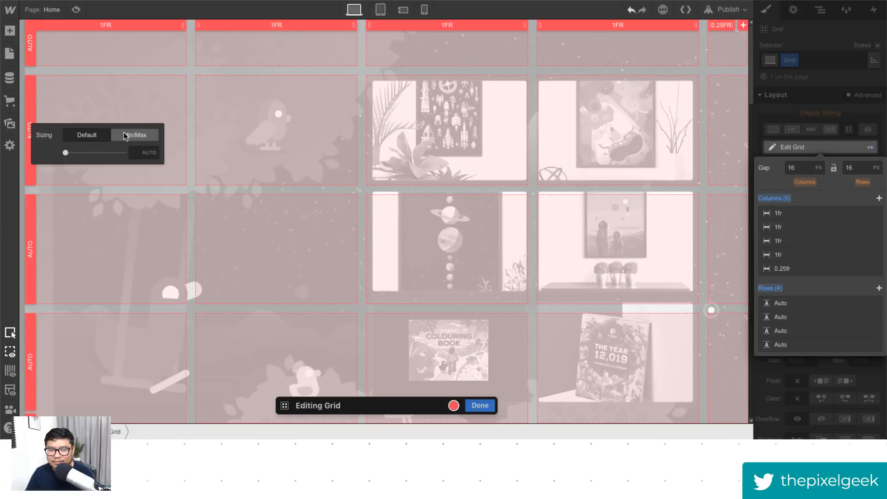
click(237, 83)
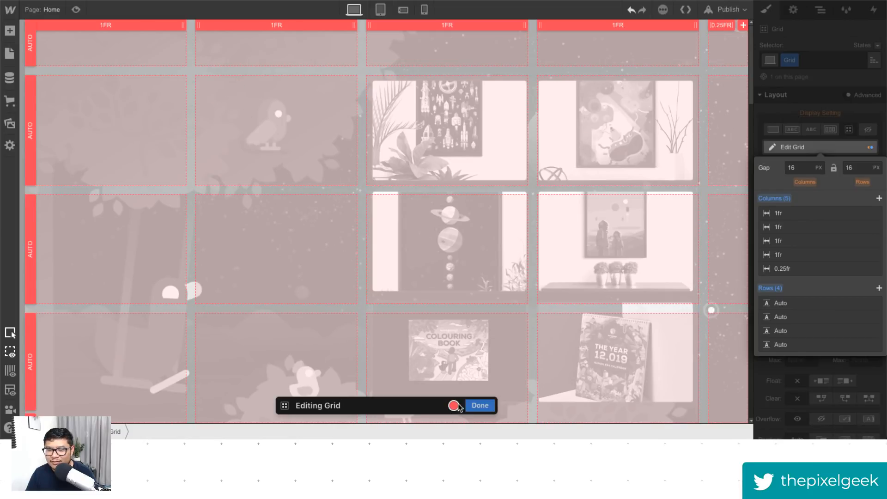
click(481, 405)
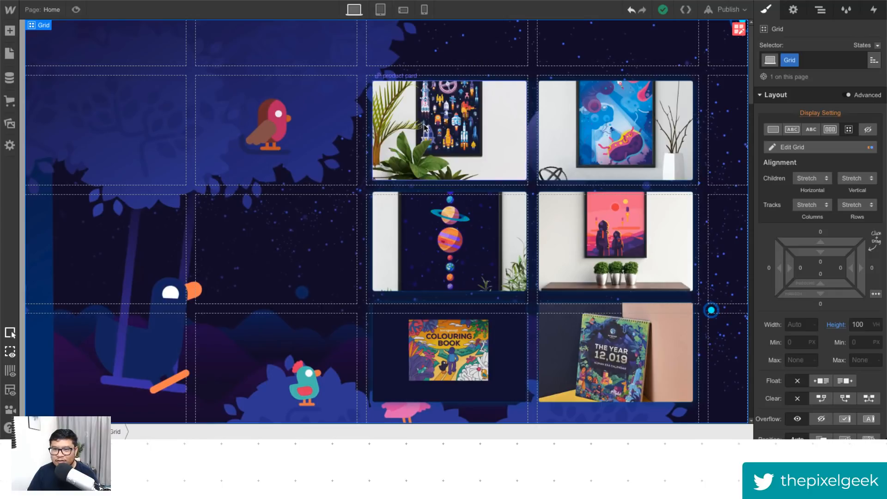
Step: Resize the Collection List Wrapper in the grid so it starts at column 2 and row 3
click(537, 99)
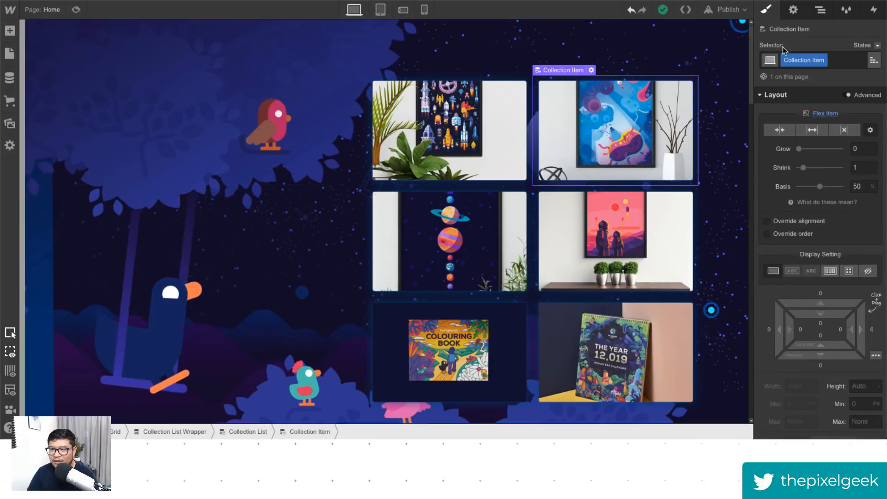
click(175, 431)
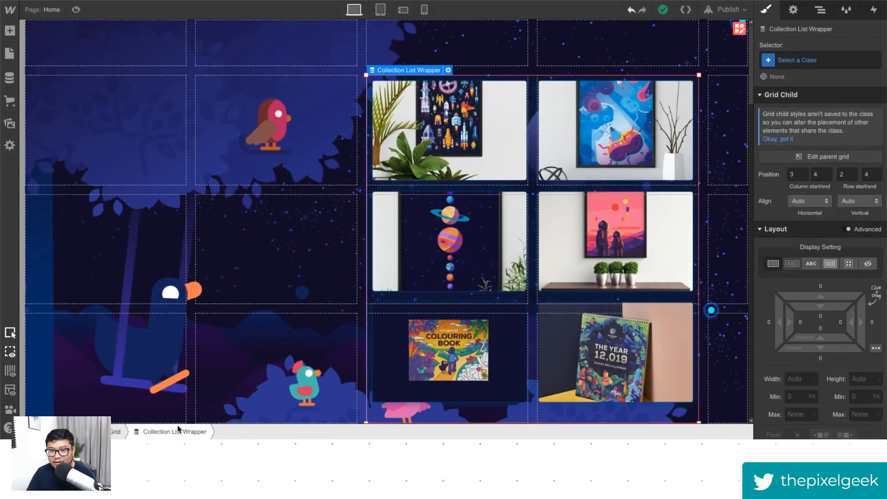
drag(365, 73, 203, 214)
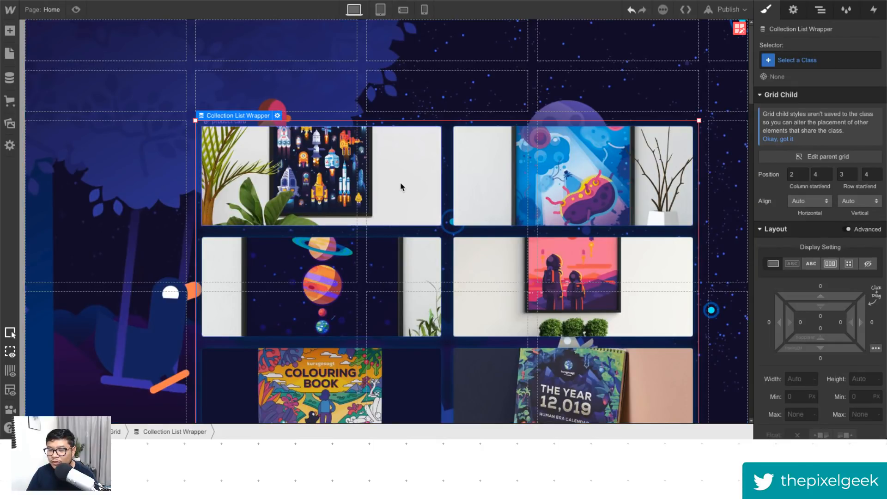
Step: Set the Collection Item's flex basis to 100/3 percent so the product cards form three columns
click(430, 180)
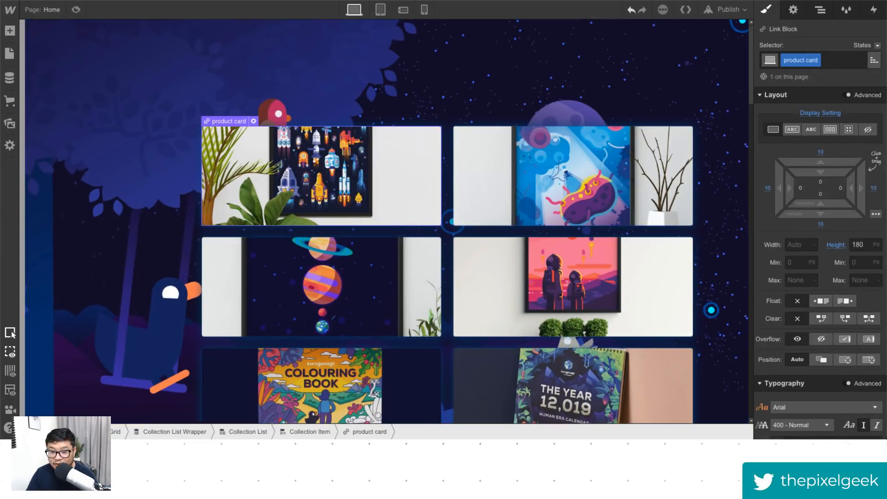
click(344, 431)
click(859, 186)
text(100)
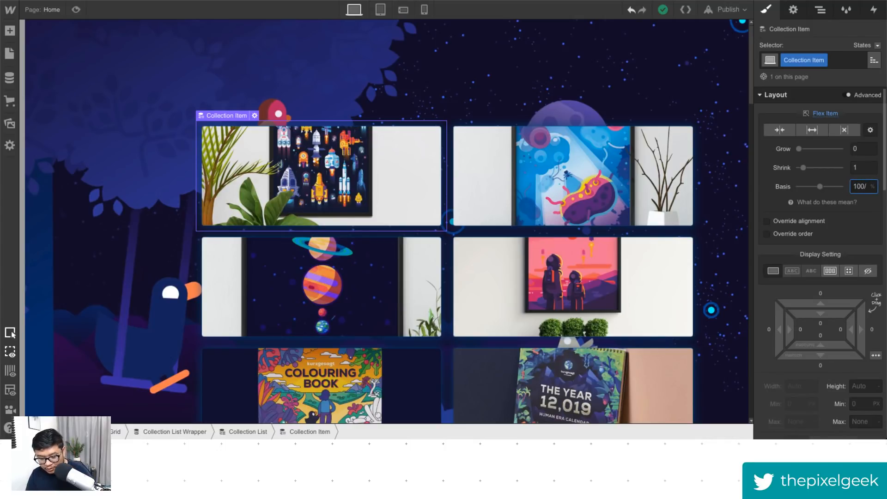
text(/3)
key(Return)
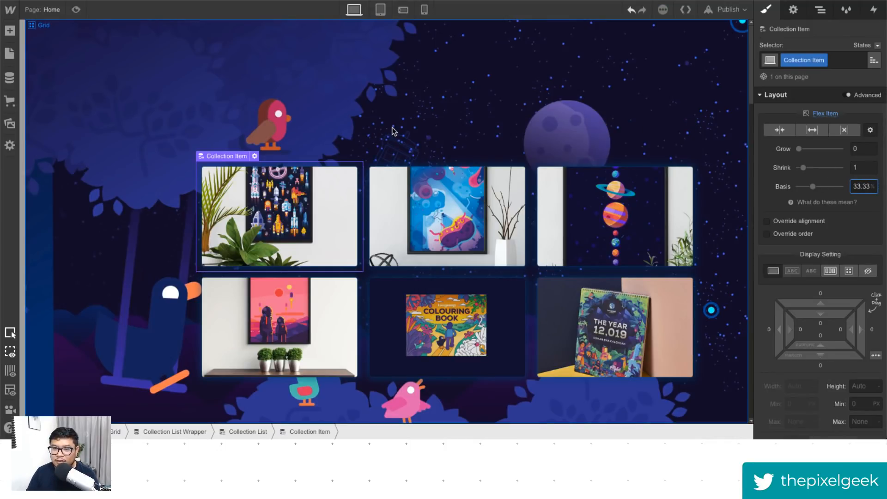
Step: Check the grid placement of the Collection List and its wrapper, and preview the three-column product cards
click(313, 121)
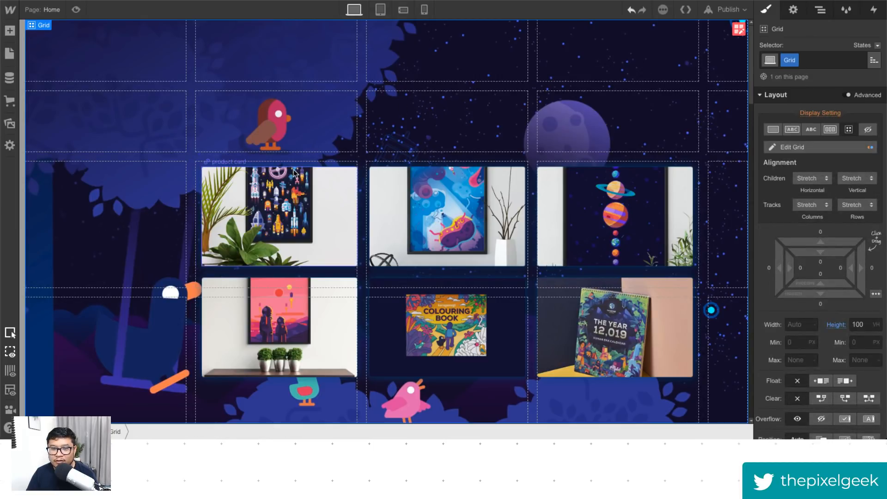
click(228, 185)
click(244, 432)
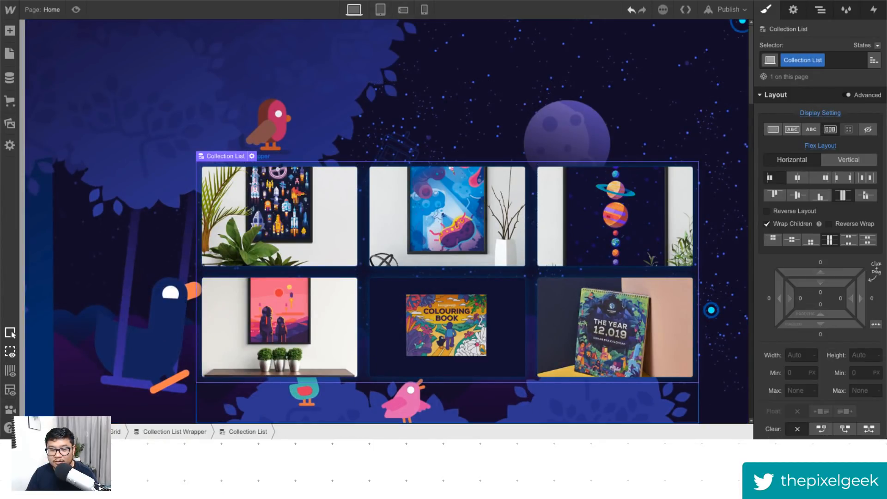
click(165, 435)
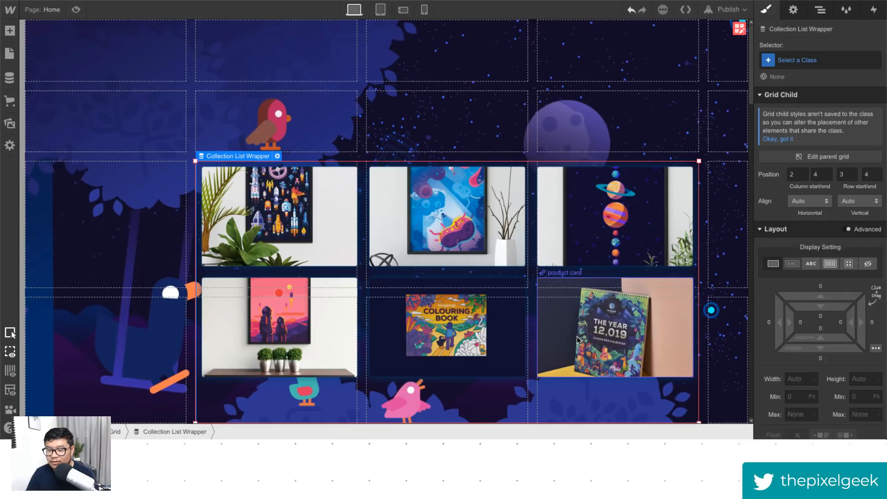
click(107, 196)
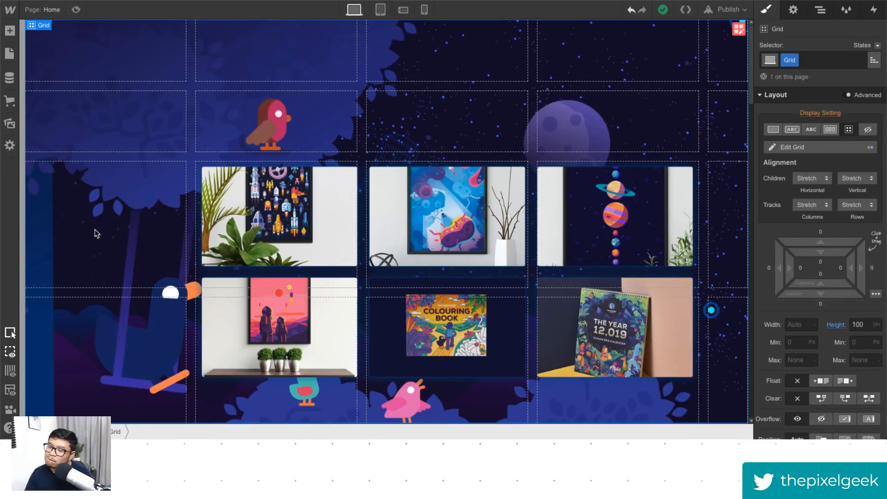
click(76, 9)
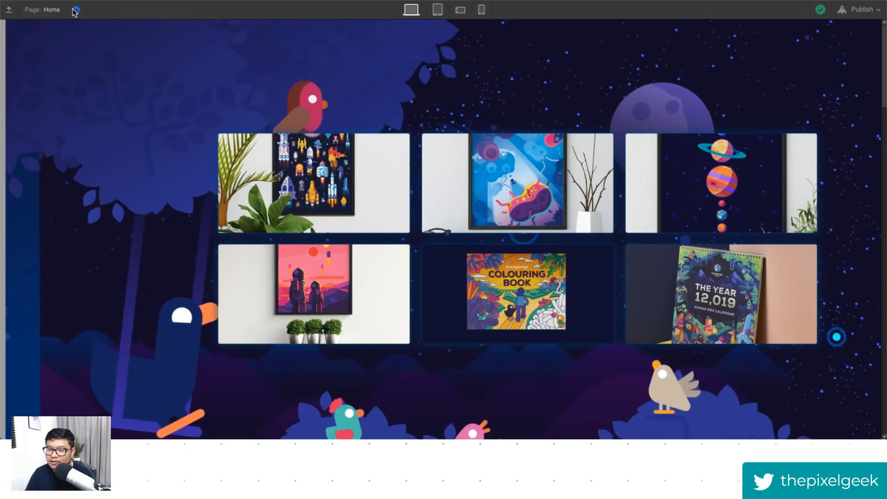
click(75, 10)
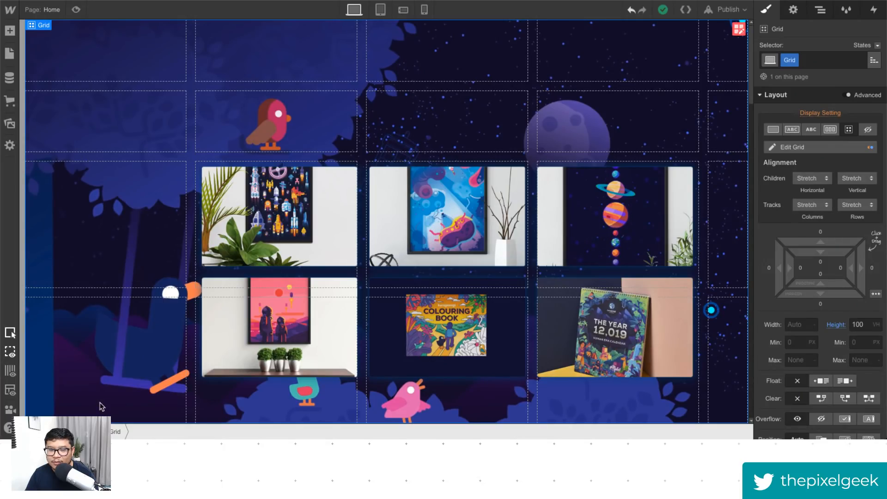
Step: Size the grid's second row to 200 px, finish editing the grid, and preview the page
click(739, 30)
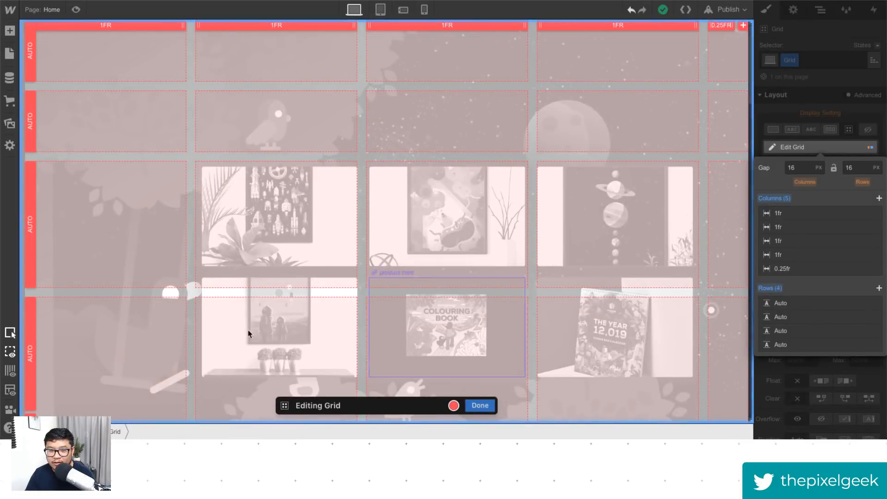
click(30, 121)
click(145, 154)
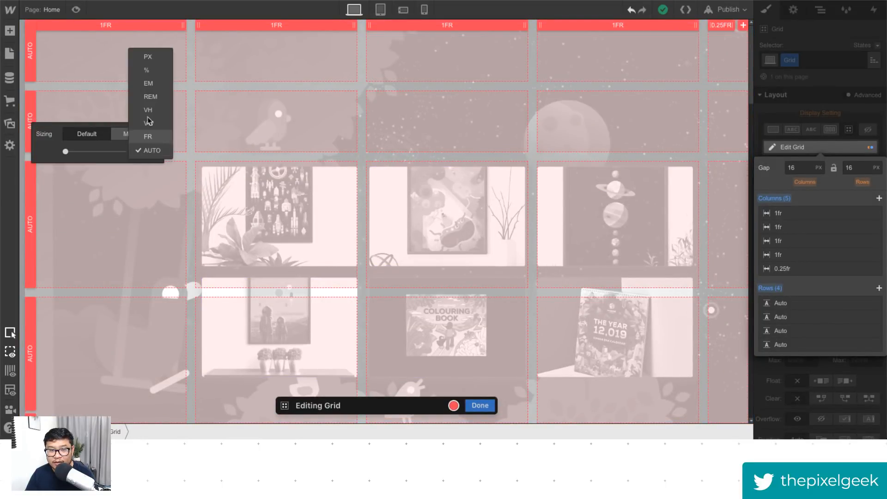
click(149, 58)
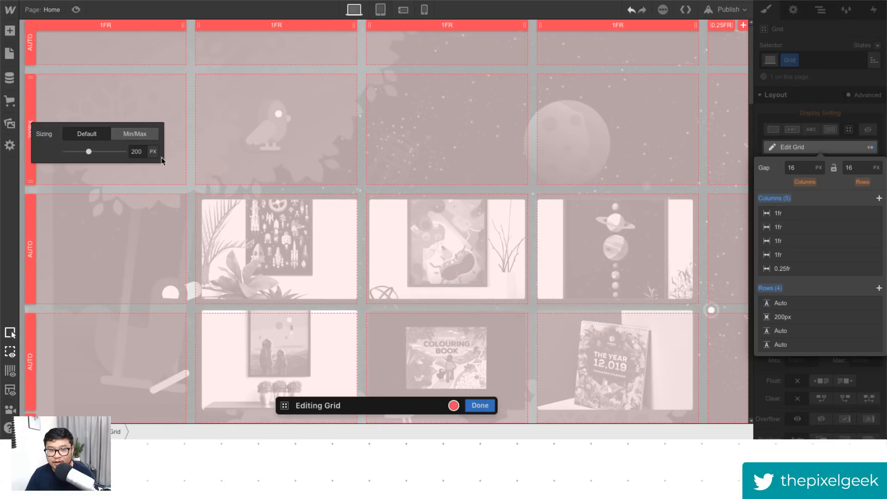
click(481, 405)
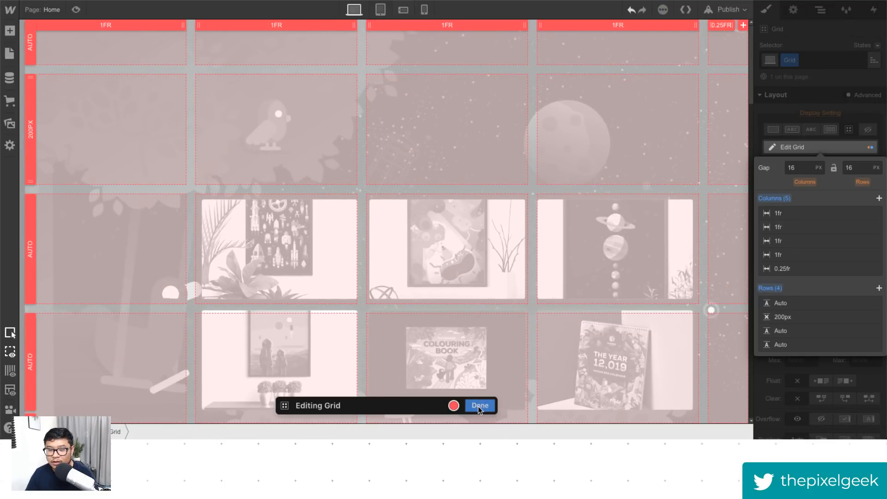
click(481, 406)
click(76, 9)
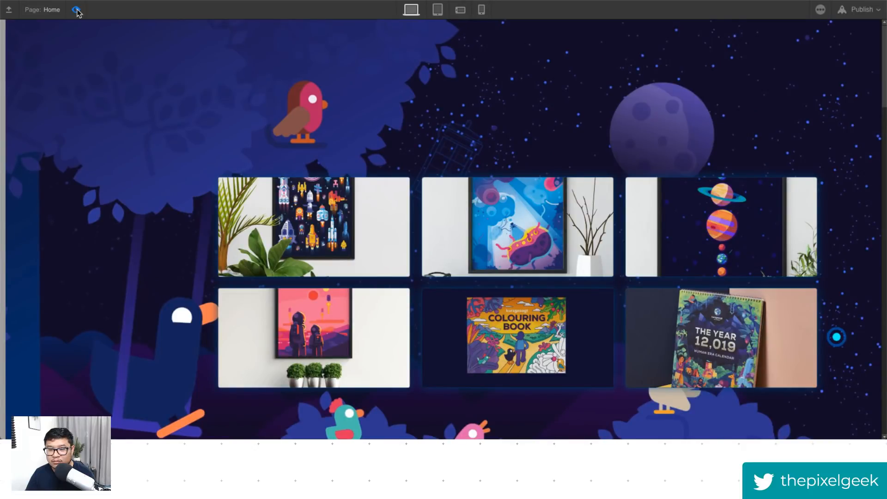
Step: Toggle the Home page preview to check the layout of the product cards, and return to editing
click(76, 10)
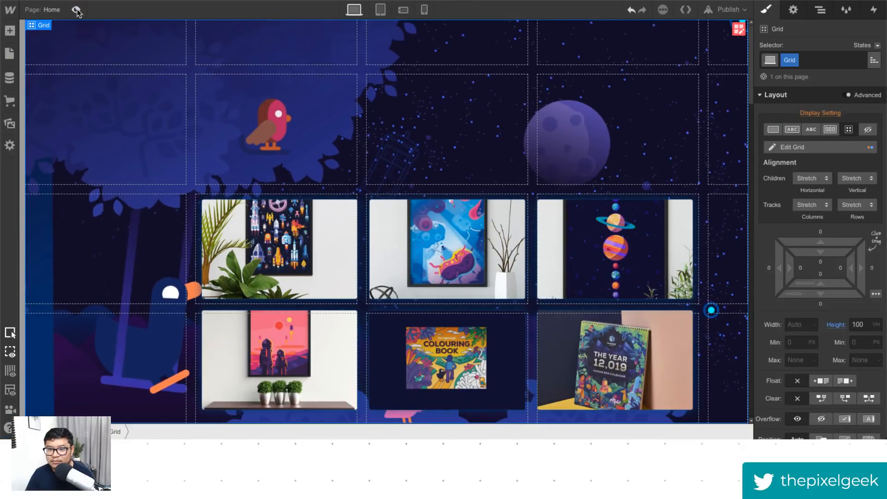
click(76, 10)
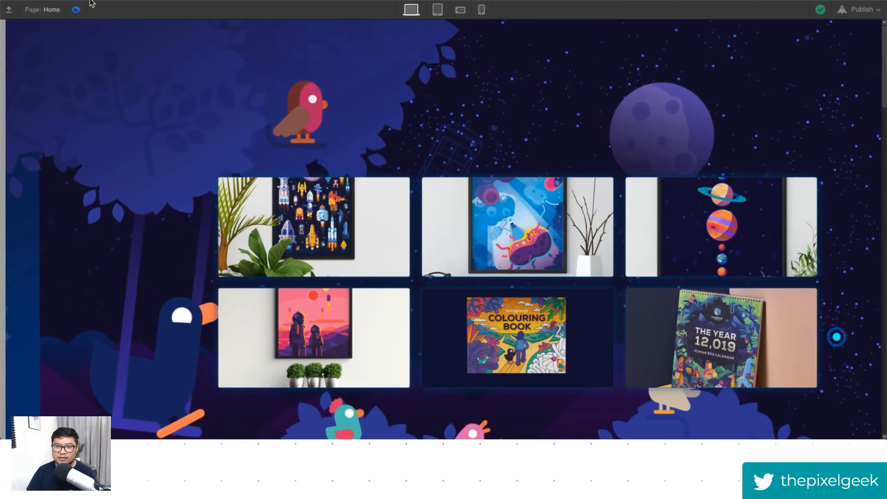
click(76, 10)
Step: Add a filter to the product card link block and try Contrast as its type
click(280, 235)
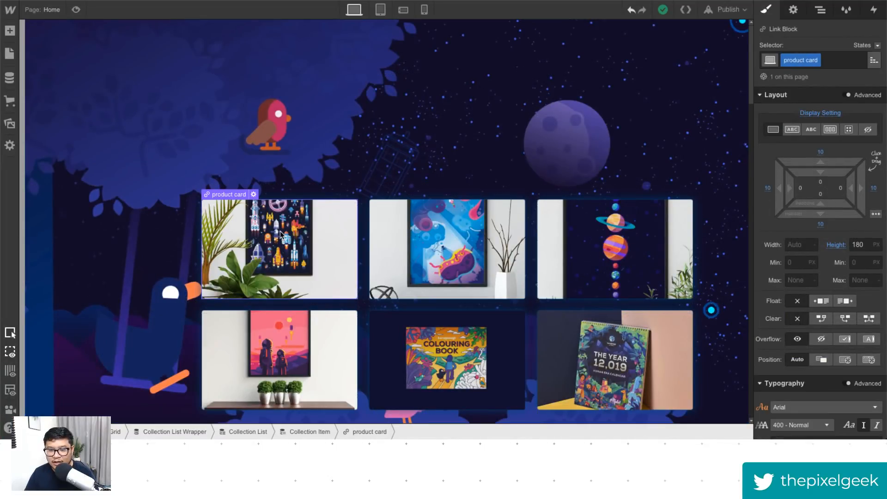
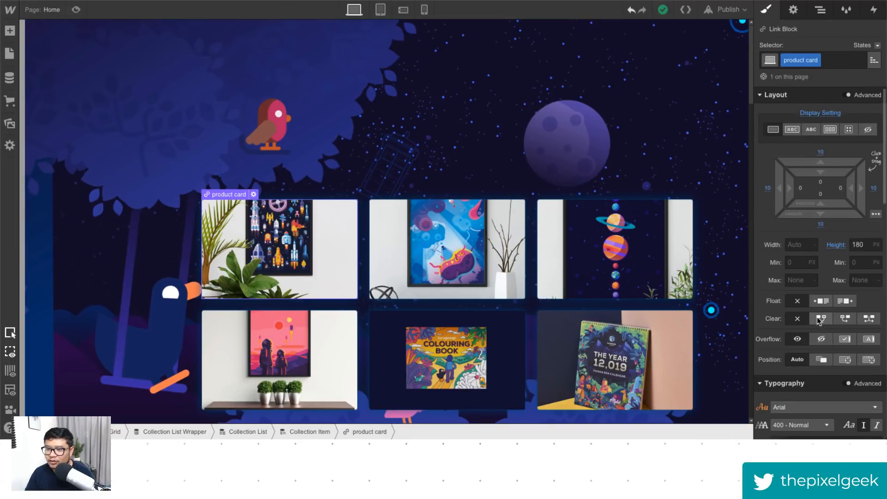
scroll(820, 319, down, 15)
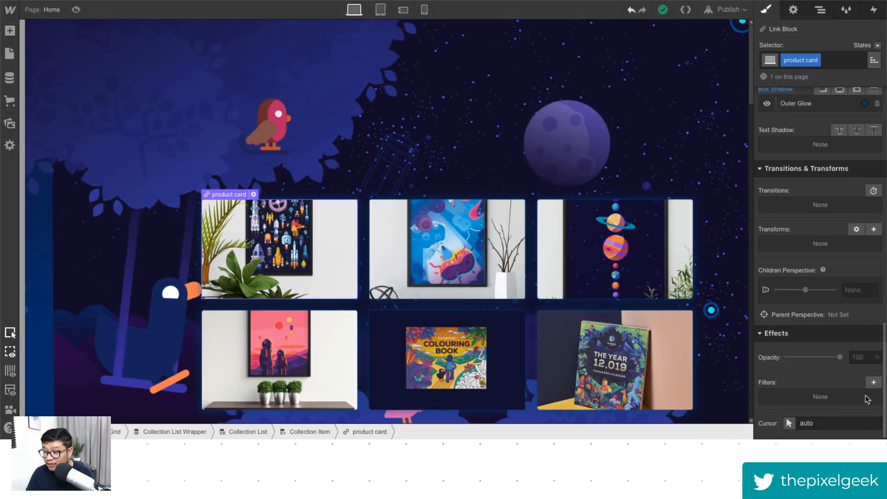
click(874, 382)
click(822, 329)
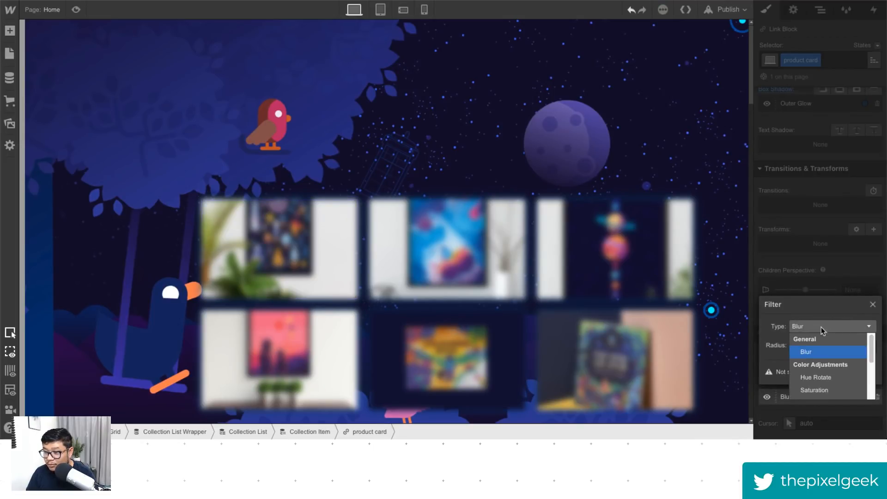
scroll(836, 381, down, 3)
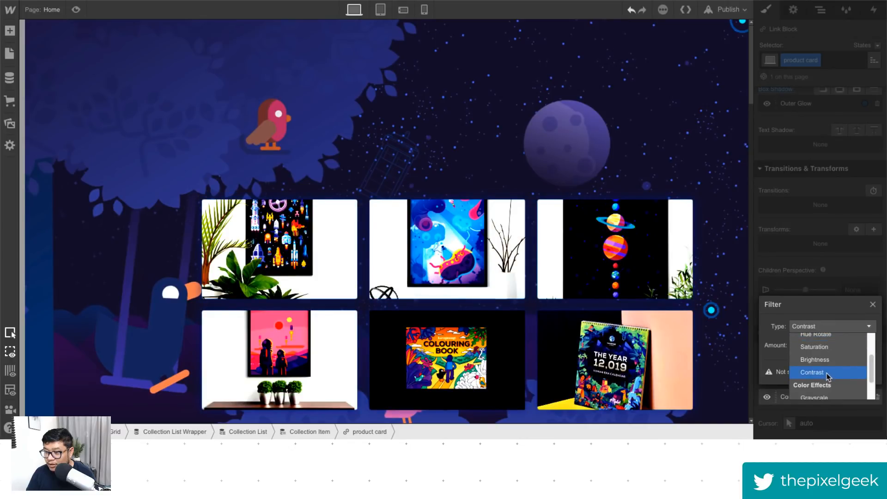
click(813, 373)
drag(831, 347, 797, 353)
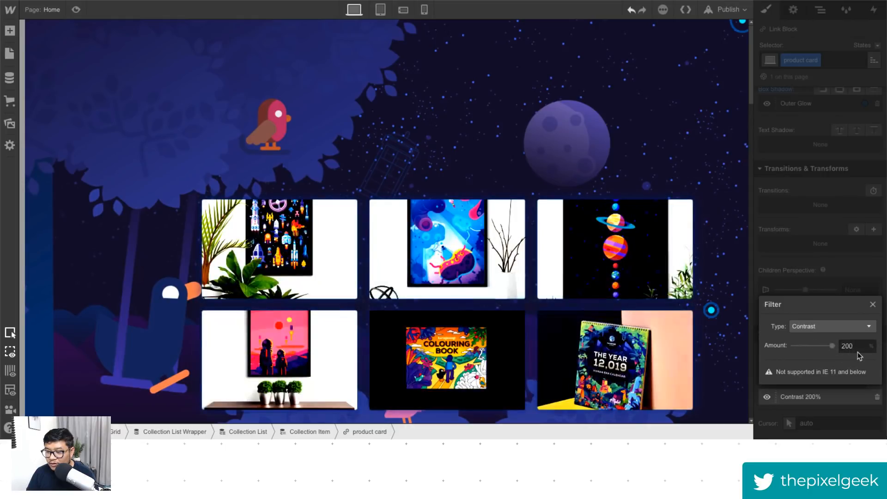
Step: Change the product card's filter type to Saturation and set its amount to 0%
click(850, 327)
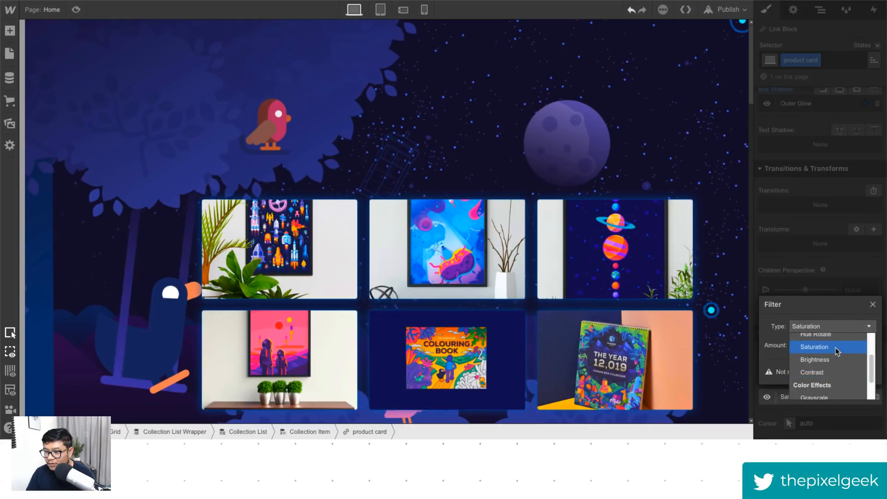
click(835, 347)
drag(828, 345, 727, 353)
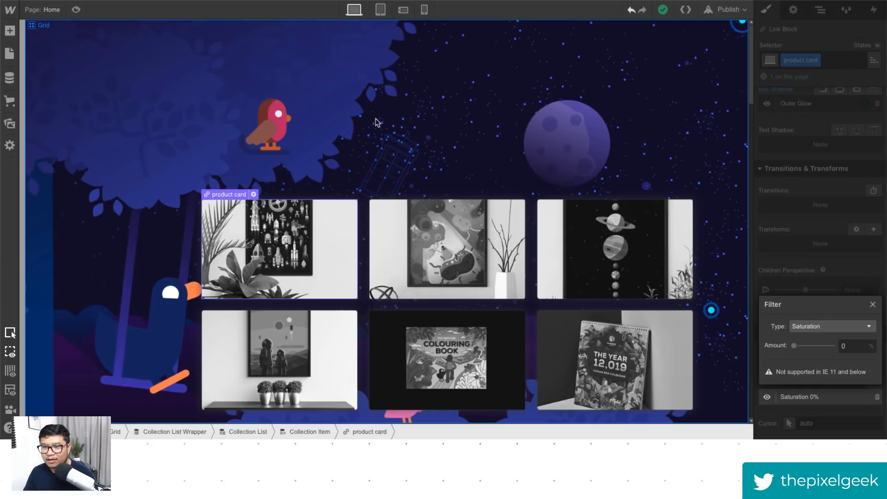
click(852, 271)
Step: Check the saturation filter's effect, and disable it in the product card's Hover state
click(768, 398)
click(768, 398)
click(878, 46)
click(864, 65)
click(768, 397)
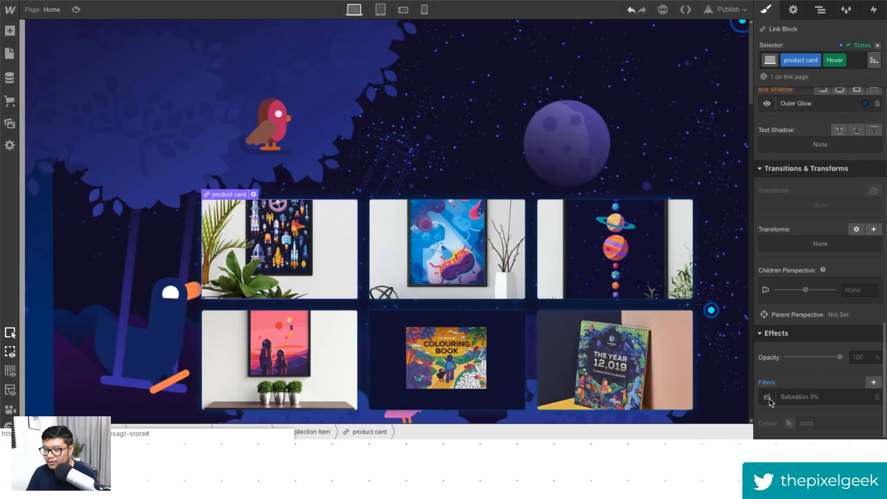
Step: Return the product card to its default state and add a Filter transition of 200 ms
click(878, 45)
click(860, 57)
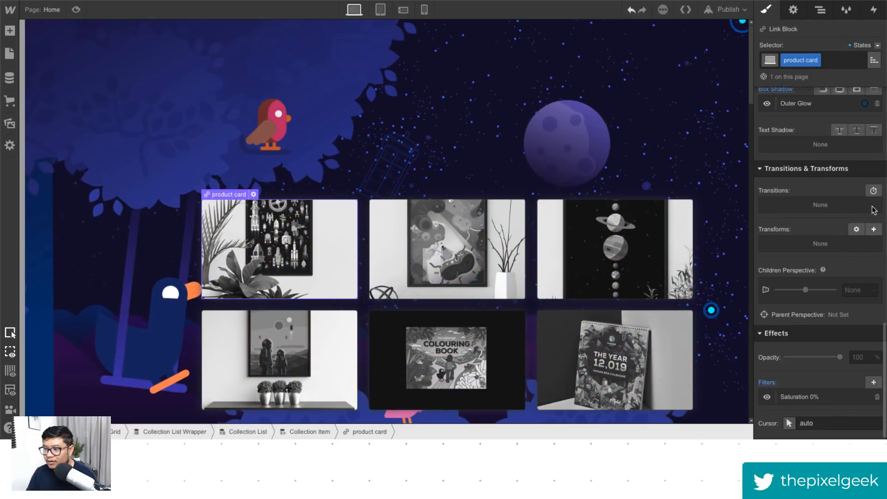
click(874, 191)
click(804, 137)
scroll(817, 185, down, 3)
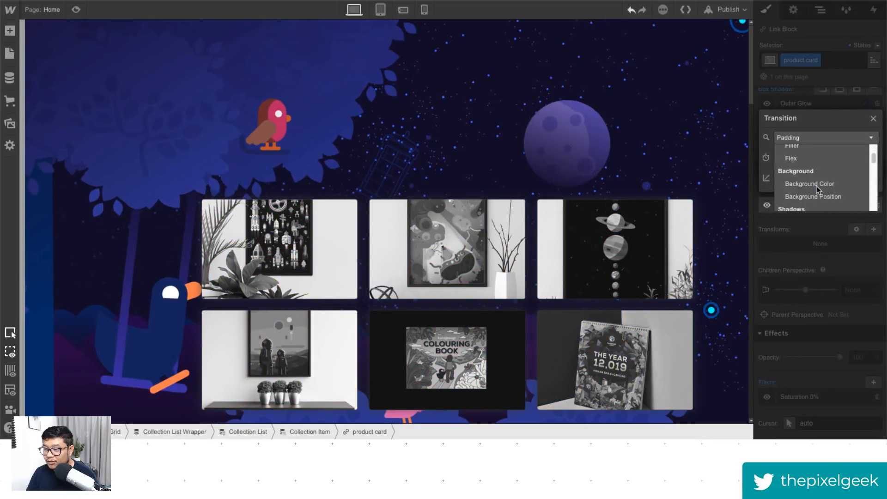
click(804, 151)
click(830, 104)
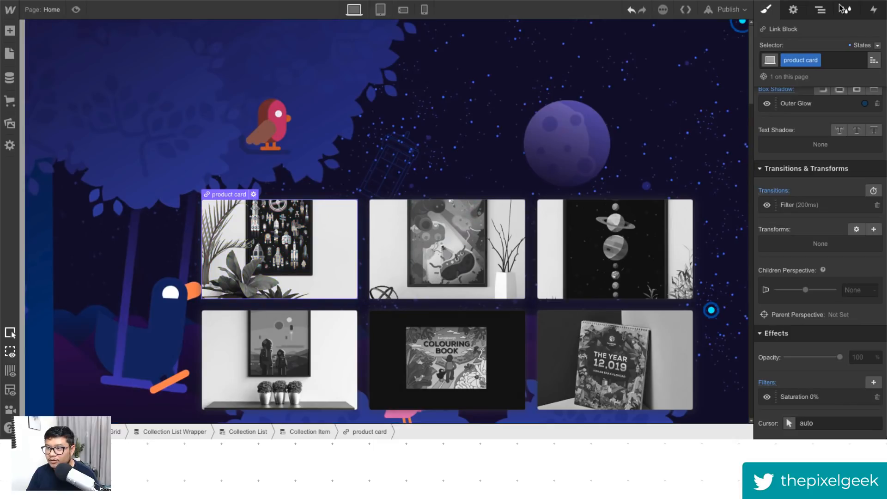
Step: Set the product card to a vertical flex layout with its content justified to the end
mouse_move(824, 272)
scroll(824, 272, up, 15)
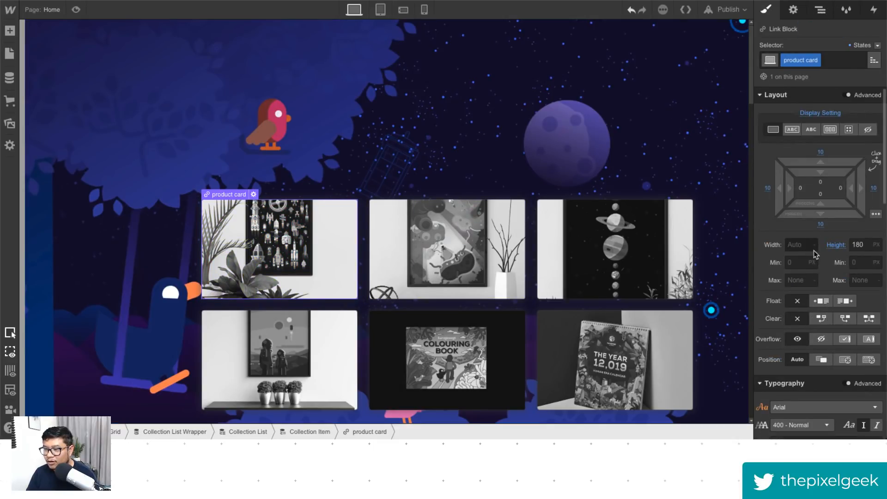
scroll(817, 254, down, 1)
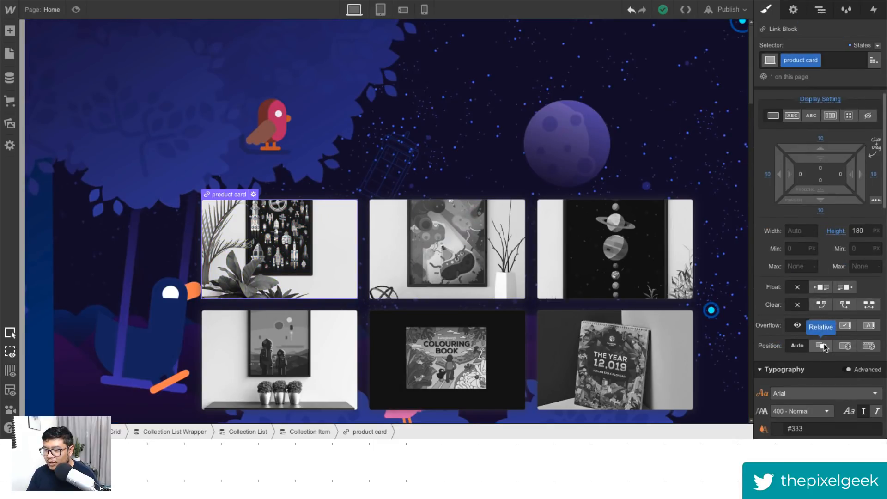
click(830, 116)
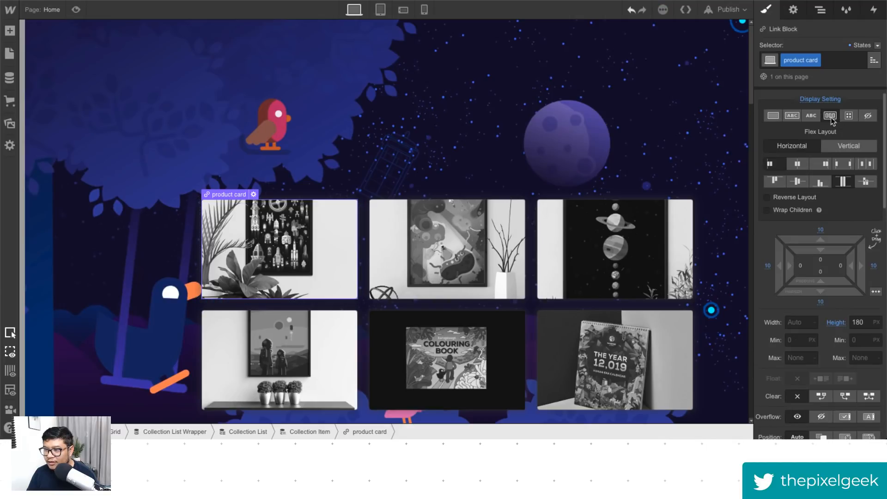
click(826, 141)
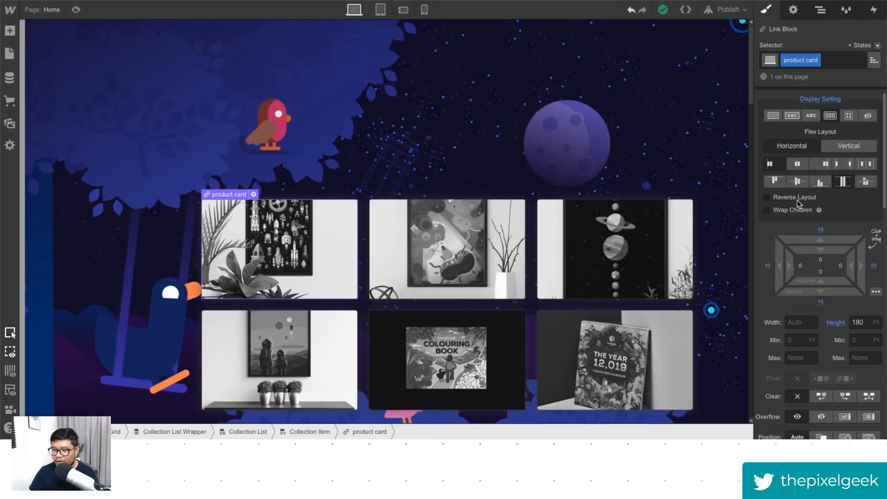
click(838, 146)
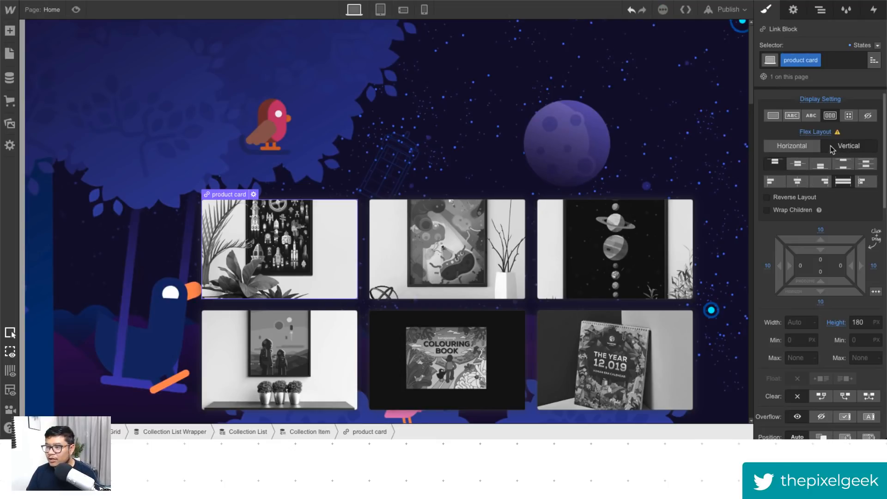
click(814, 166)
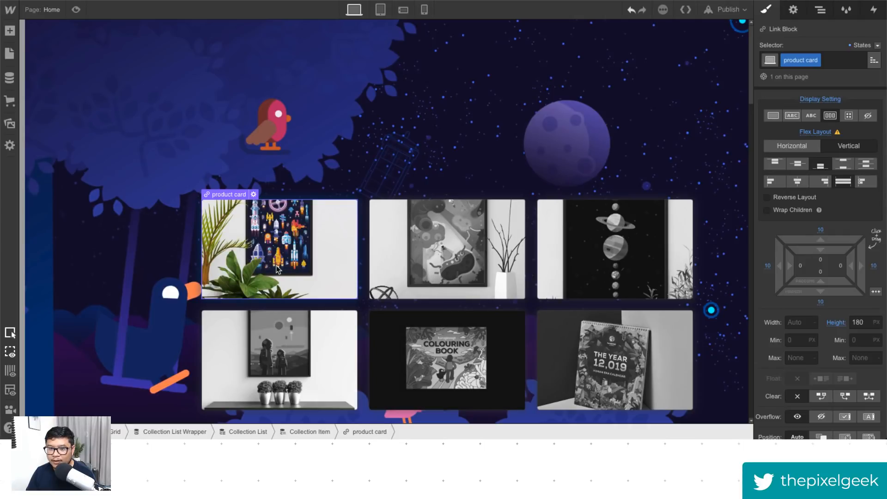
Step: Add a Text Block inside the product card and get its text from the Products' Name field
key(a)
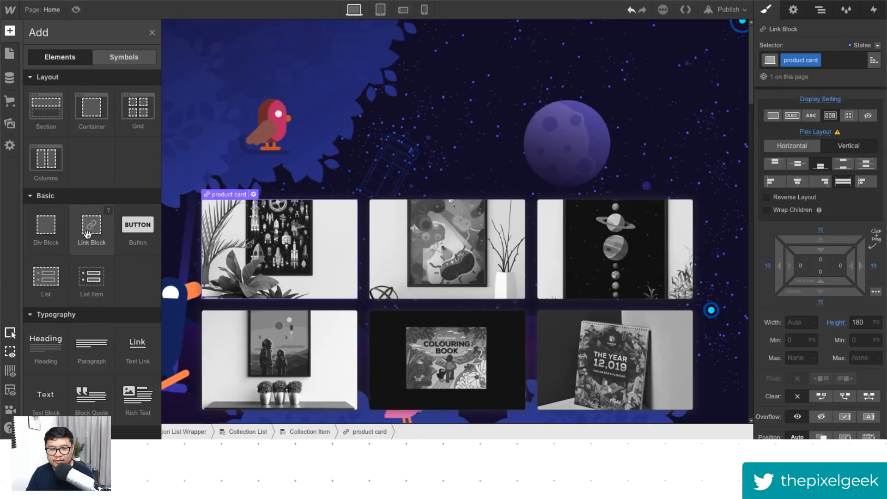
click(38, 413)
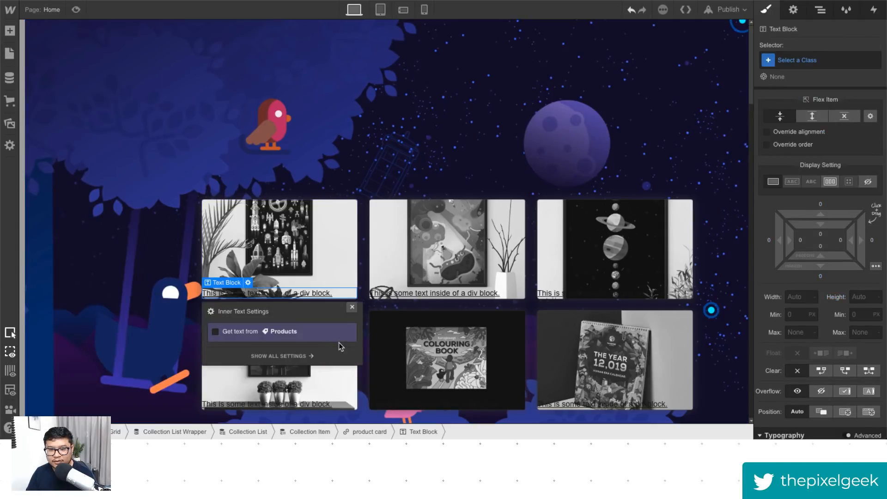
click(278, 331)
click(277, 347)
click(278, 358)
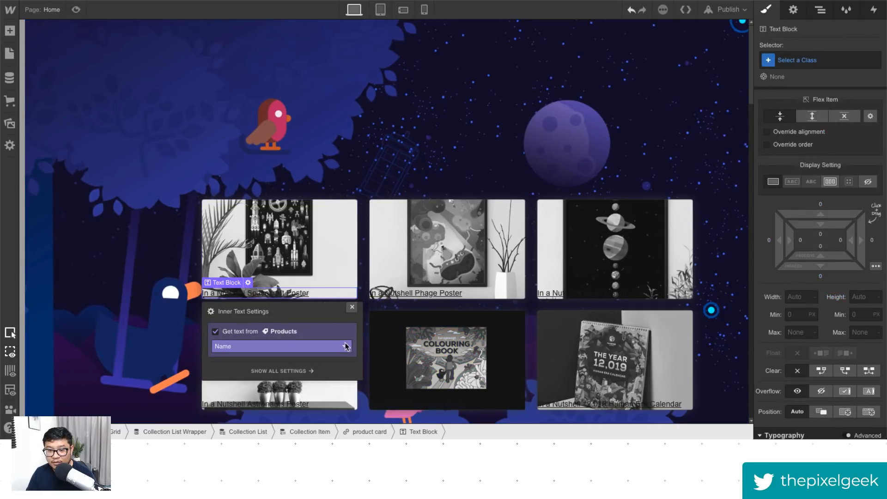
click(352, 307)
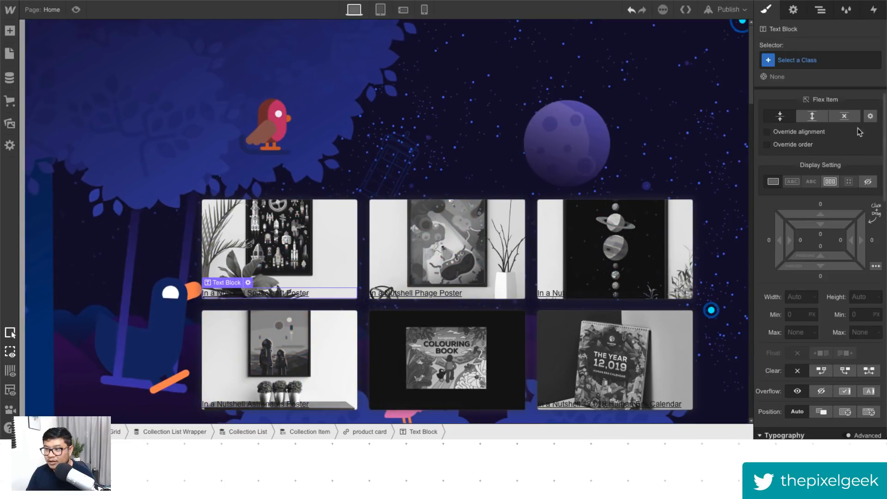
Step: Assign the class "product name" to the text block and remove the product card's text underline
click(798, 60)
text(product )
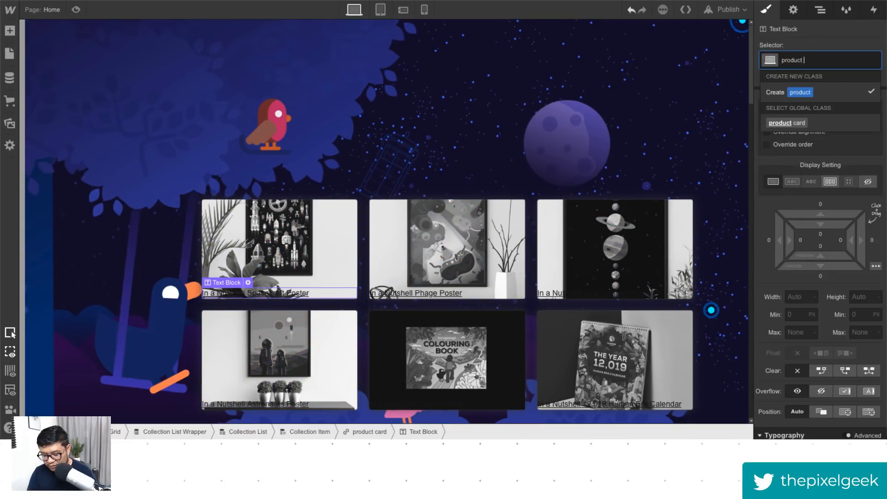
text(name)
key(Return)
scroll(814, 373, down, 4)
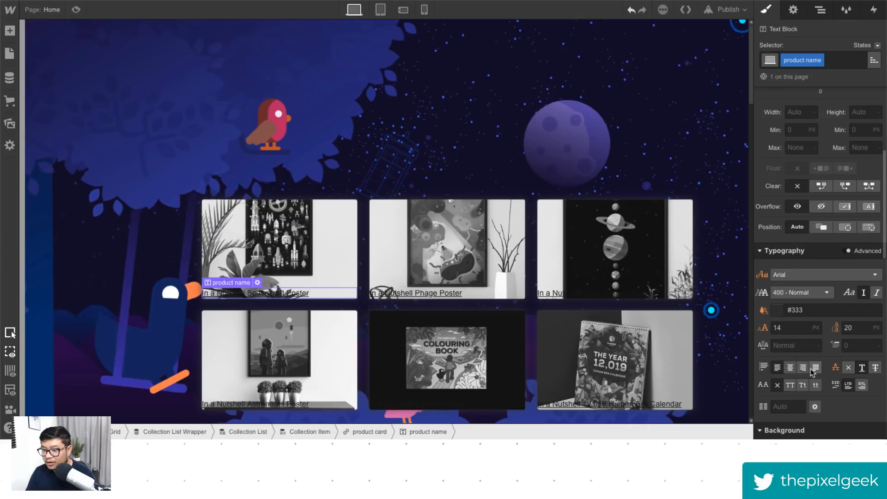
click(329, 216)
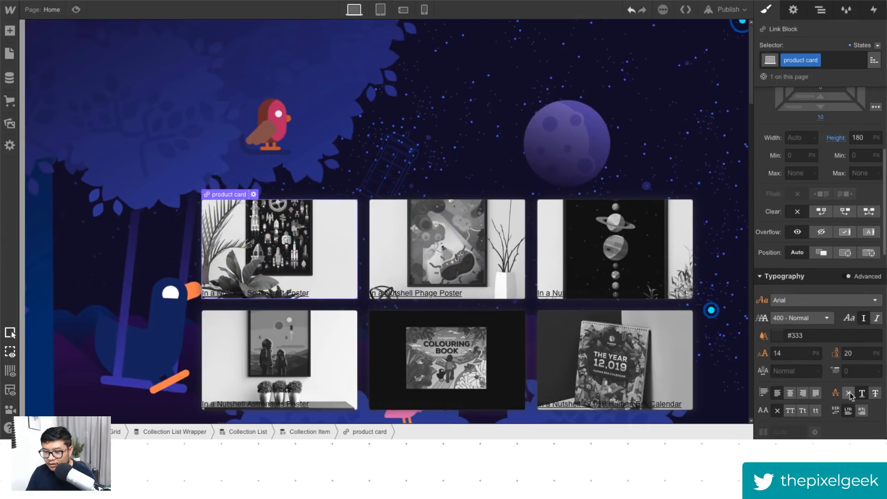
Step: Give the product name text block a Royal Blue background and a white font color
click(419, 293)
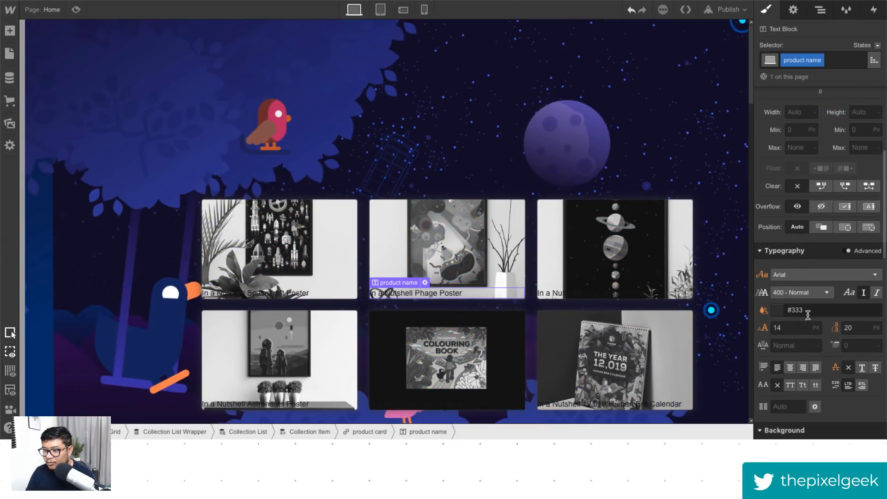
scroll(811, 317, down, 3)
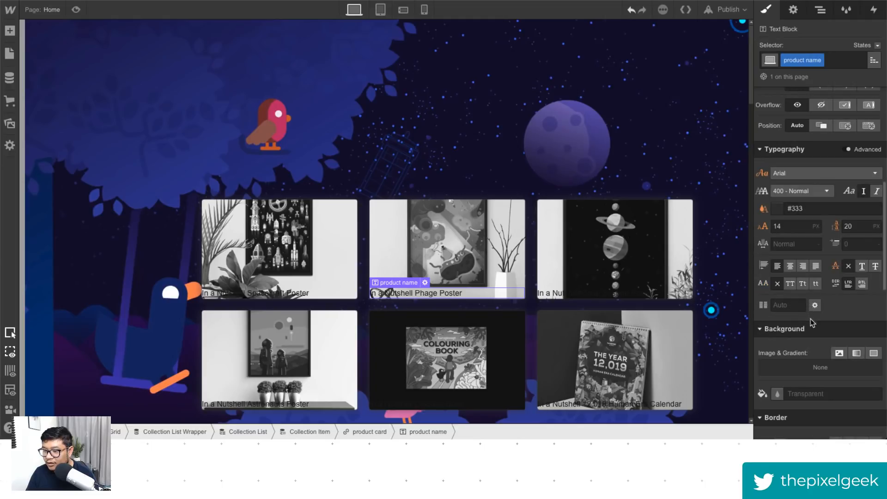
click(778, 393)
click(807, 352)
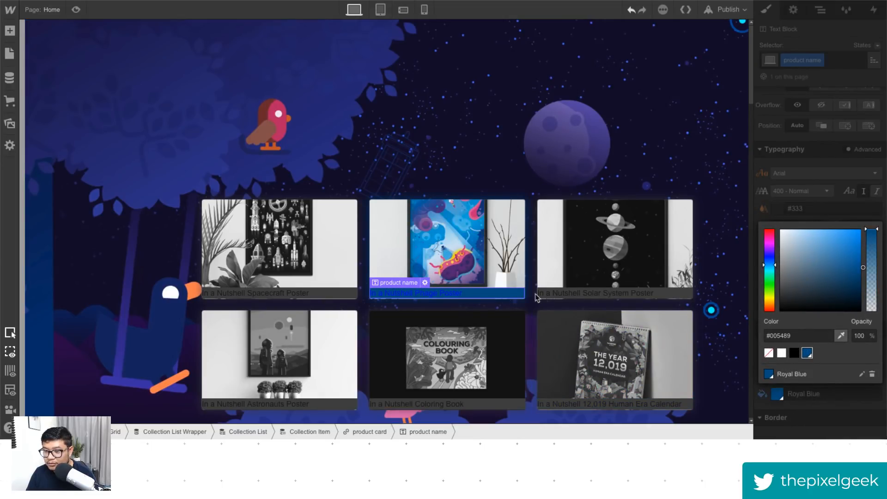
click(805, 208)
click(804, 208)
text(white)
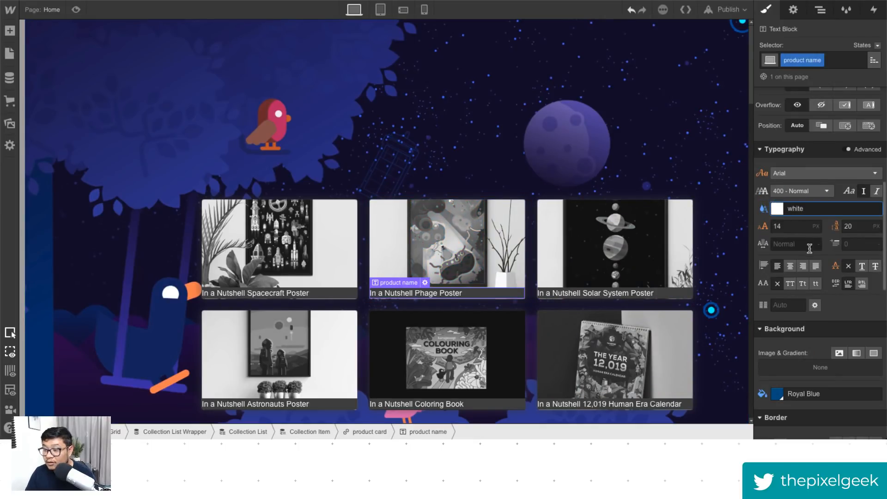
Step: Center the product name text and adjust the text block's padding
scroll(809, 252, up, 5)
scroll(809, 296, down, 7)
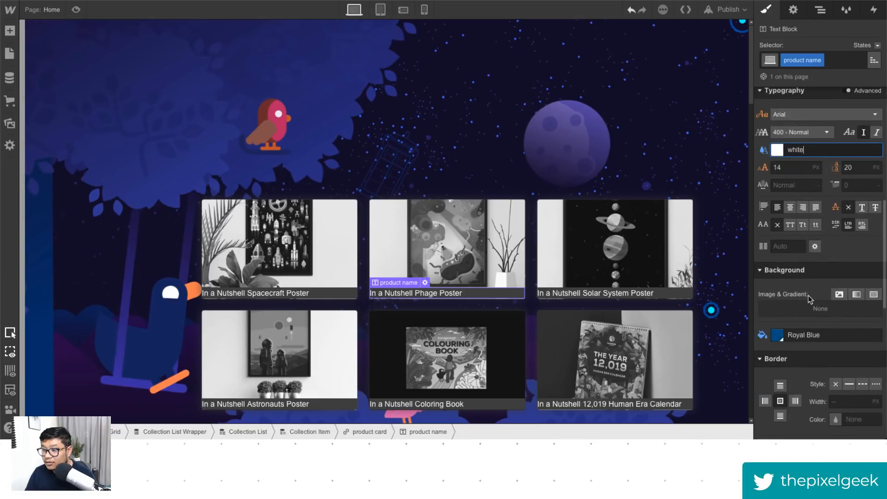
click(791, 207)
scroll(795, 217, up, 5)
drag(827, 237, 831, 262)
Step: Inspect the styles of the Creators footer link on the shop's related products page
scroll(828, 263, down, 3)
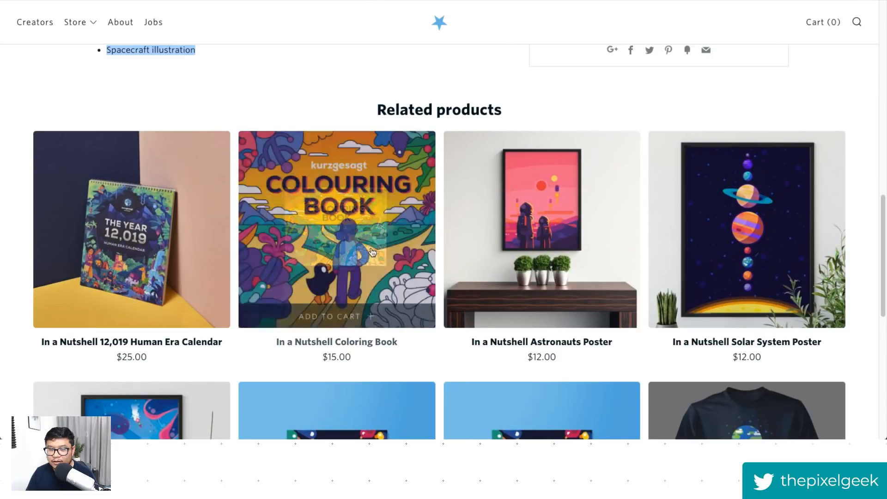
scroll(370, 301, down, 3)
scroll(369, 301, down, 5)
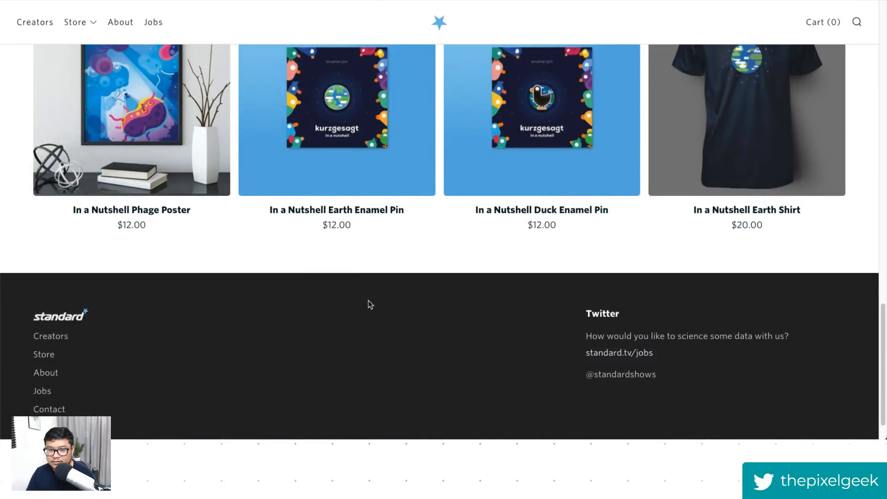
scroll(370, 304, down, 1)
right_click(50, 298)
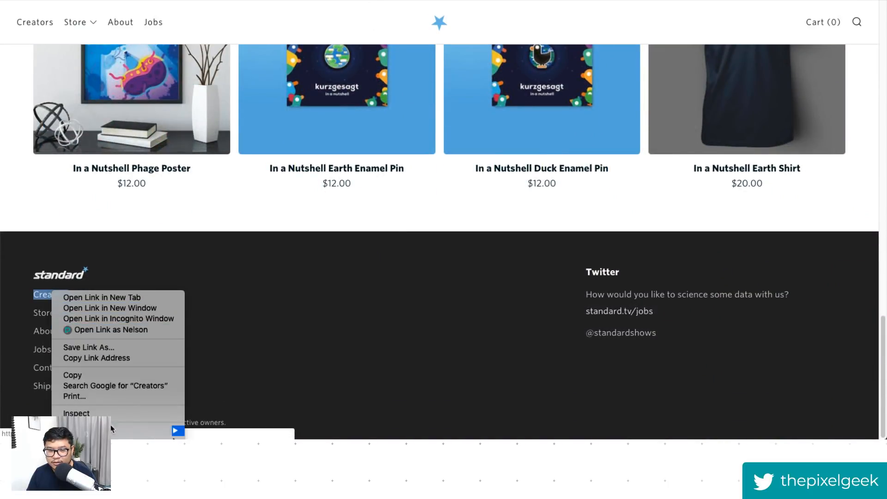
click(174, 413)
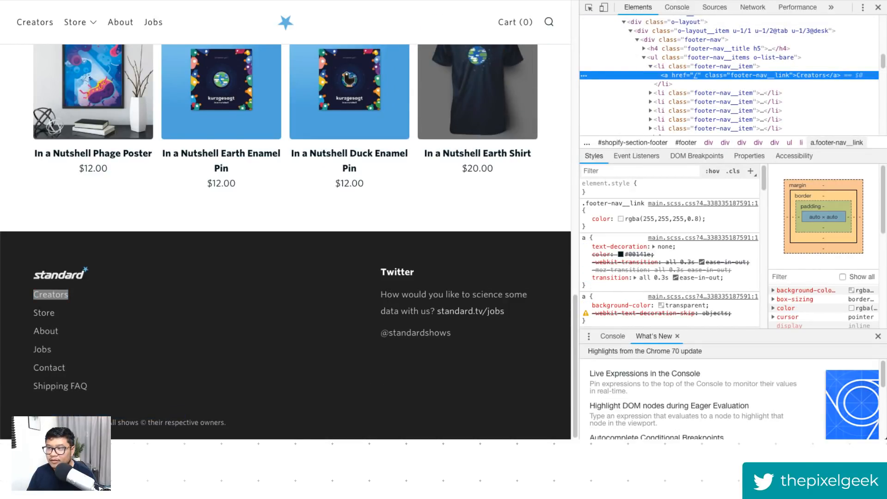
click(879, 8)
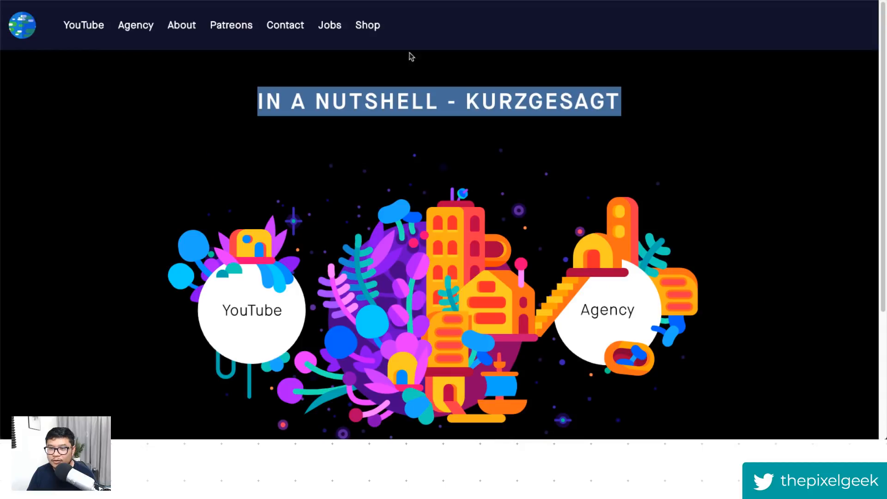
Step: Inspect the font family of the intro paragraph on the Kurzgesagt home page
scroll(428, 291, down, 4)
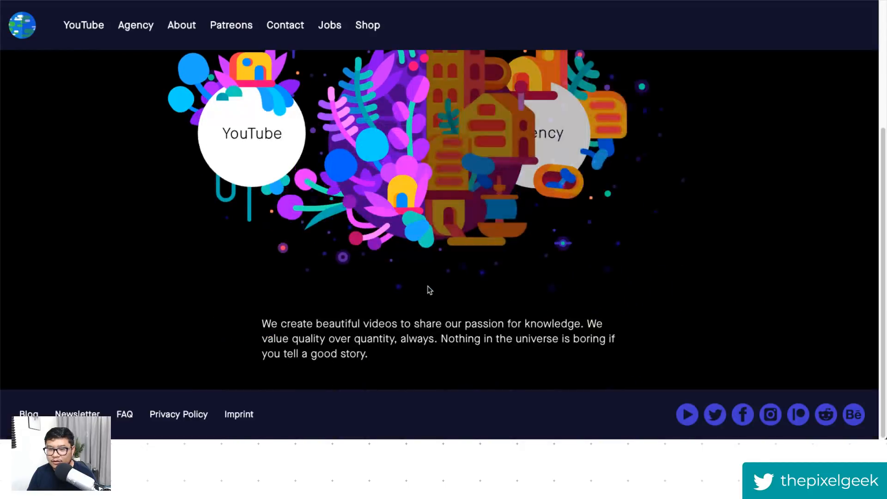
right_click(335, 324)
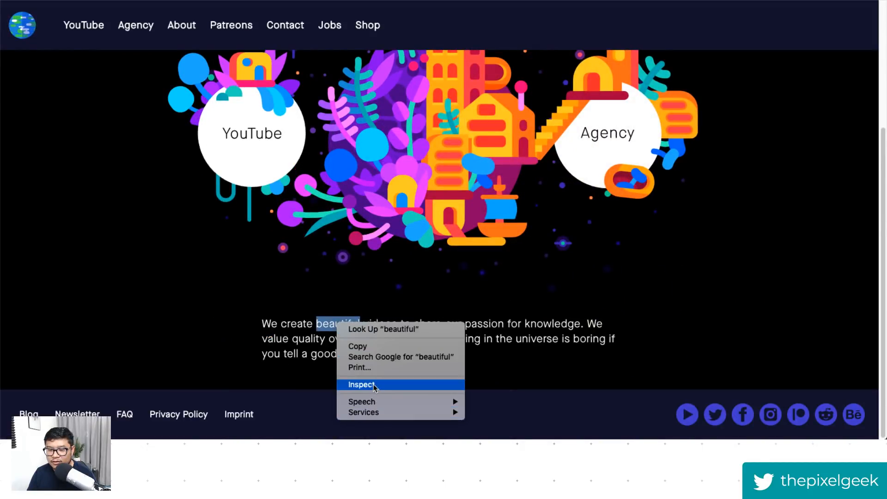
click(375, 385)
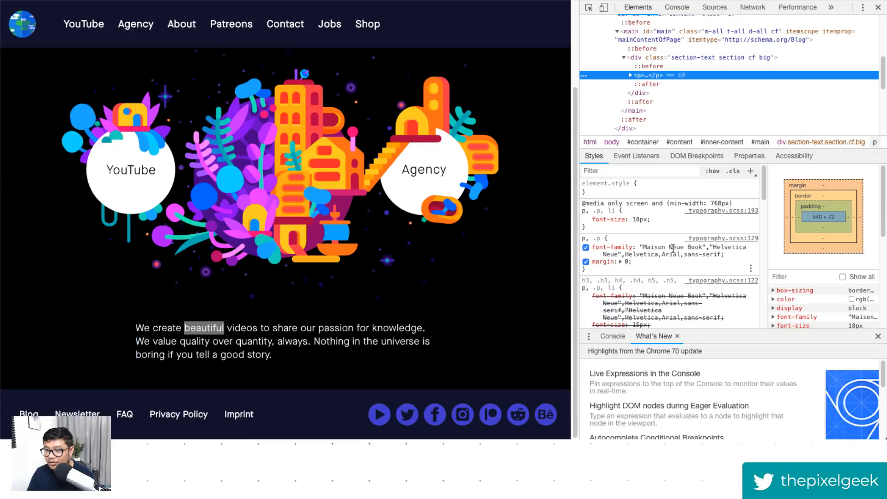
click(878, 7)
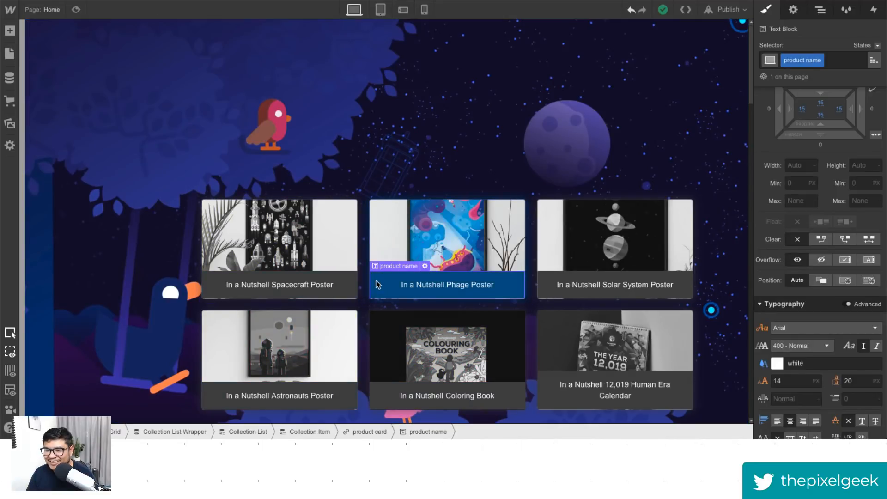
Step: Set the product card's font to Montserrat
click(347, 277)
click(804, 354)
scroll(822, 393, down, 3)
scroll(822, 427, down, 2)
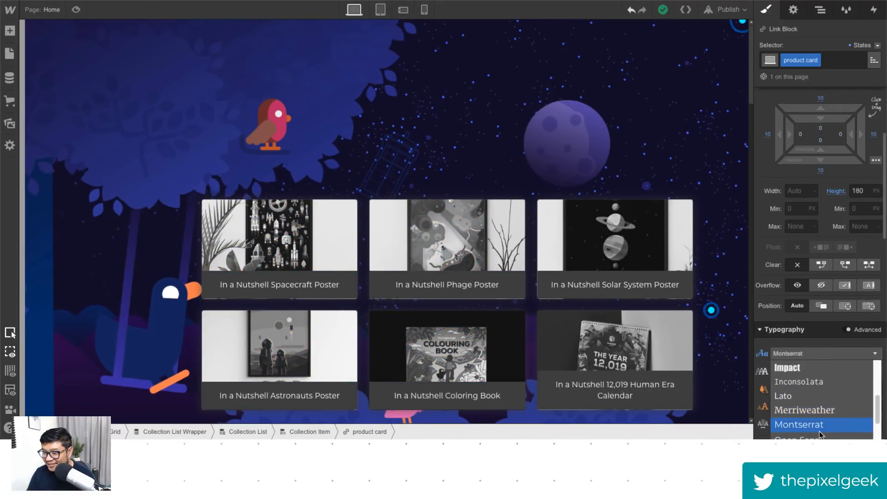
click(819, 429)
Step: Try all-caps text on the product card and reset its capitalization to none
scroll(813, 370, down, 2)
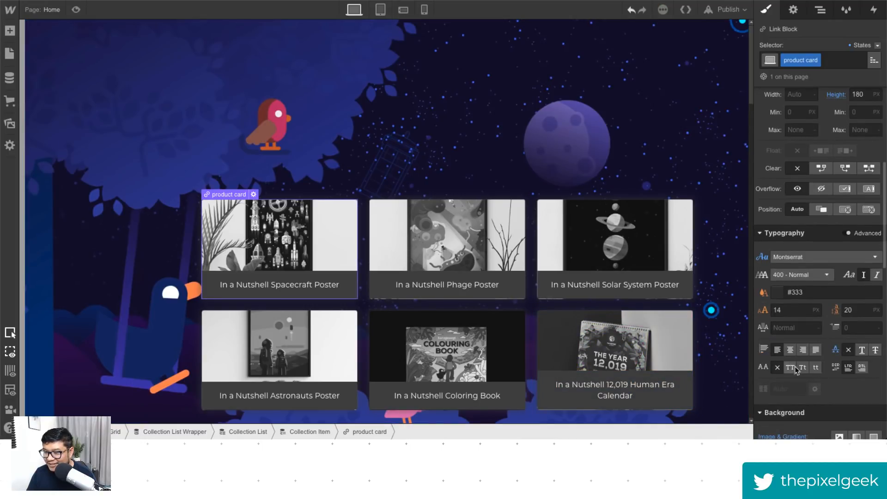
click(791, 367)
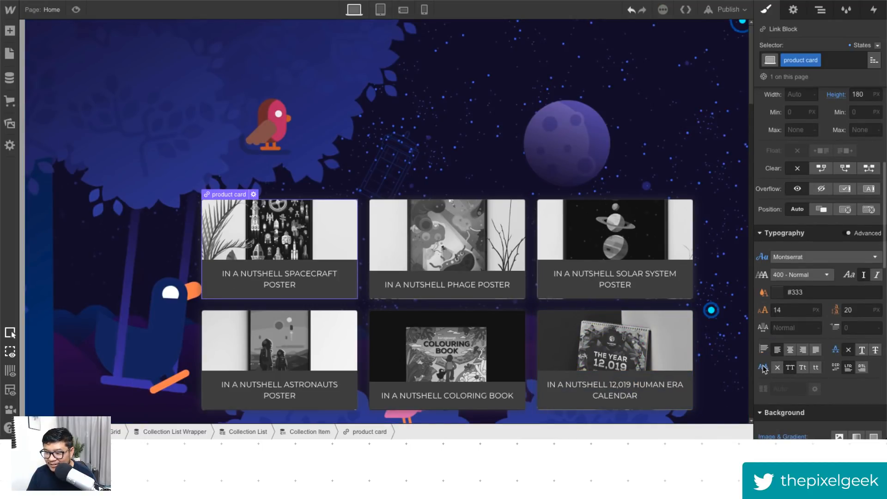
click(778, 367)
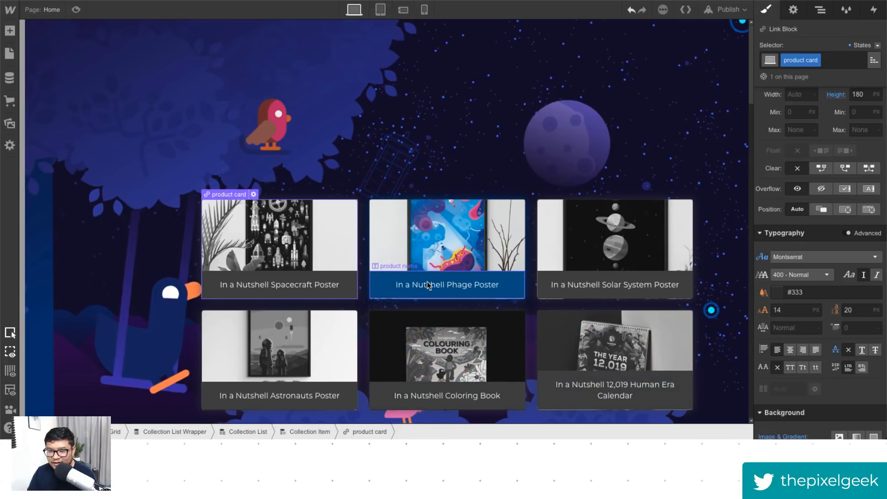
Step: Open the ecommerce Products list and rename In a Nutshell Spacecraft Poster as "Spacecraft Poster"
click(9, 77)
click(9, 100)
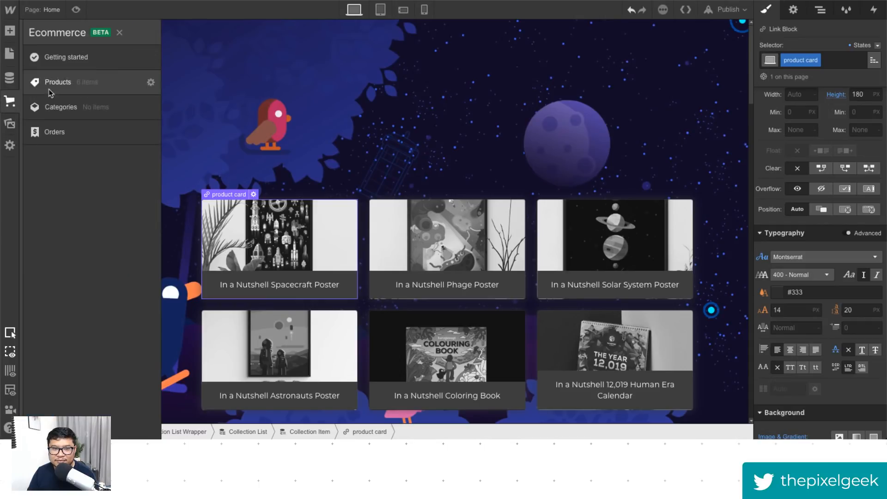
click(9, 78)
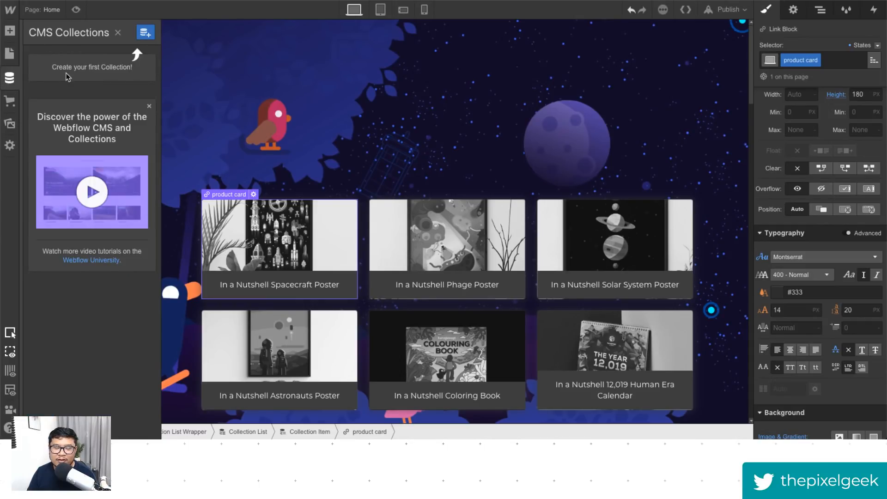
click(9, 101)
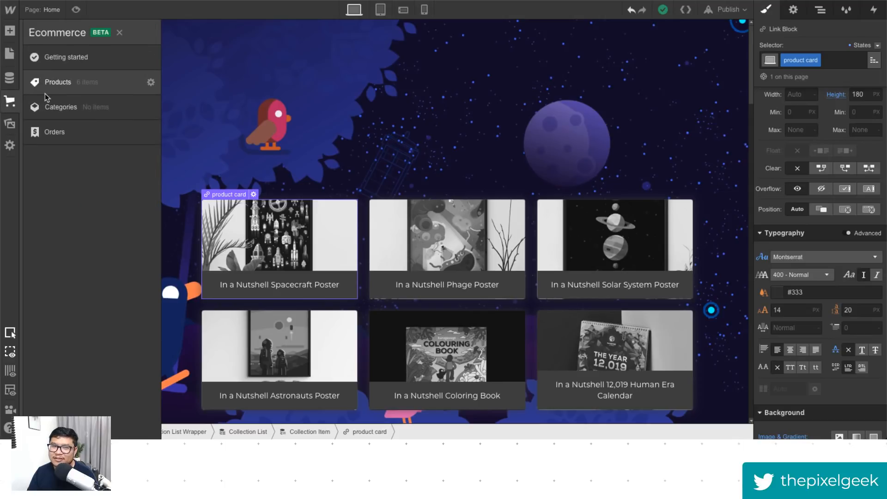
click(62, 89)
click(274, 85)
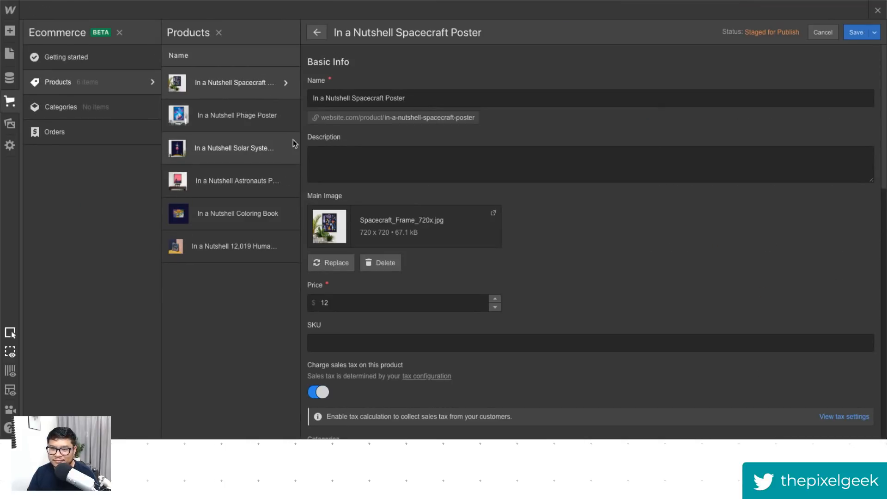
click(352, 100)
key(ctrl+shift+Left)
key(ctrl+shift+Left)
key(ctrl+shift+Left)
key(BackSpace)
key(Return)
Step: Rename the In a Nutshell Phage Poster product as "Phage Poster"
click(331, 126)
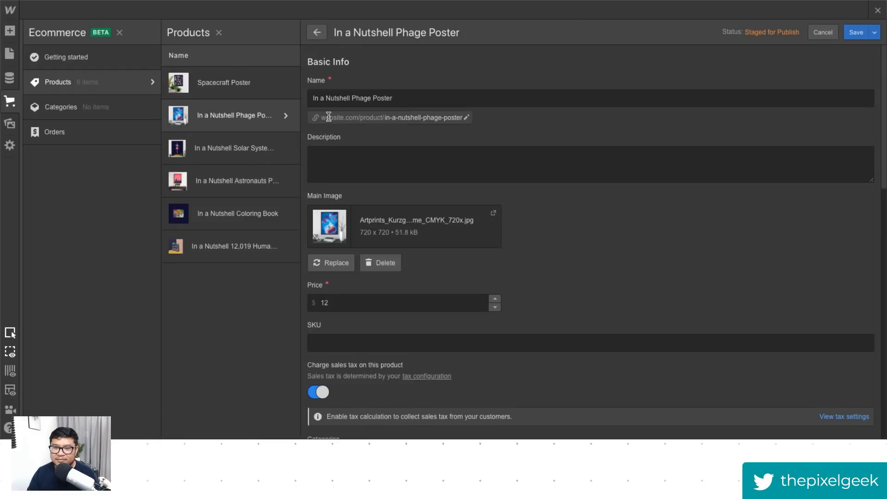
drag(351, 98, 294, 101)
key(BackSpace)
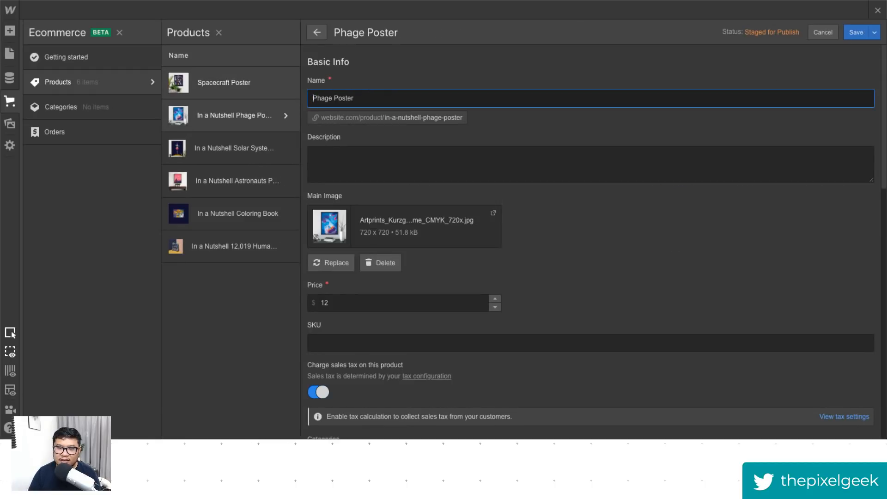
key(Return)
Step: Rename the In a Nutshell Solar System Poster product as "Solar System Poster"
click(264, 146)
drag(349, 99, 240, 97)
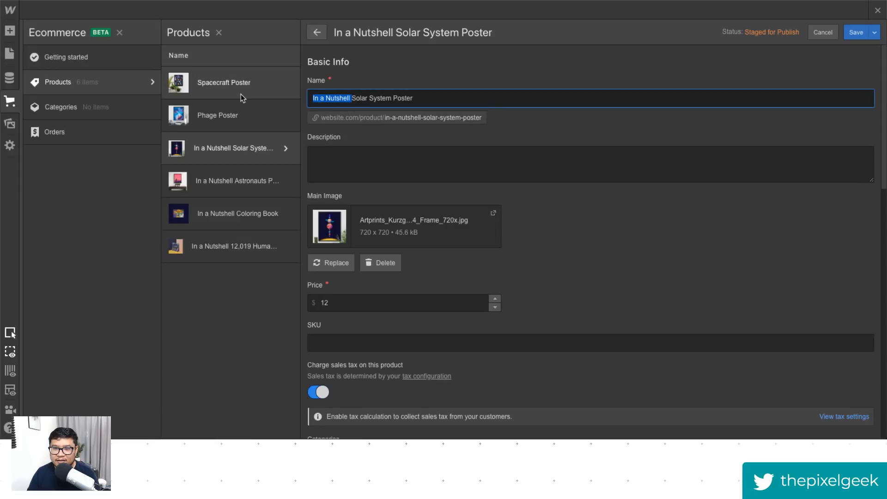
key(BackSpace)
key(Return)
Step: Rename the In a Nutshell Astronauts Poster product as "Astronauts Poster"
click(244, 181)
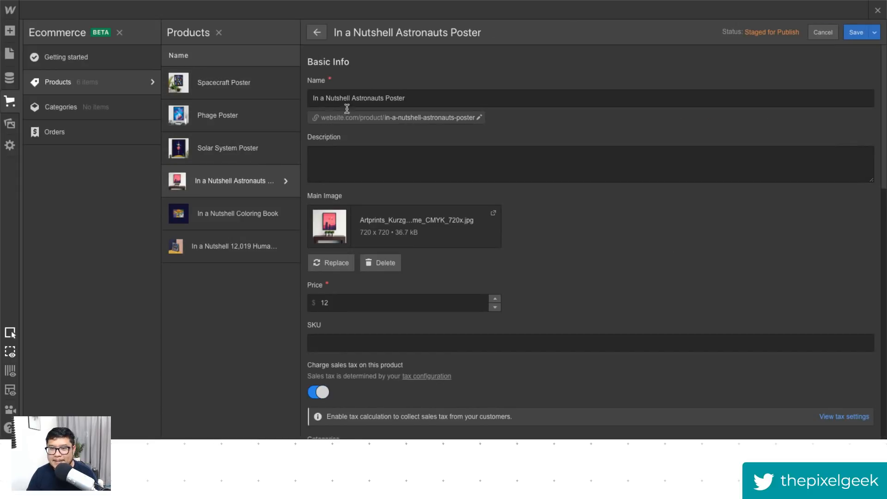
drag(352, 98, 251, 101)
key(BackSpace)
key(Return)
Step: Rename the In a Nutshell Coloring Book product as "Coloring Book"
click(264, 209)
drag(355, 98, 259, 97)
key(BackSpace)
key(Return)
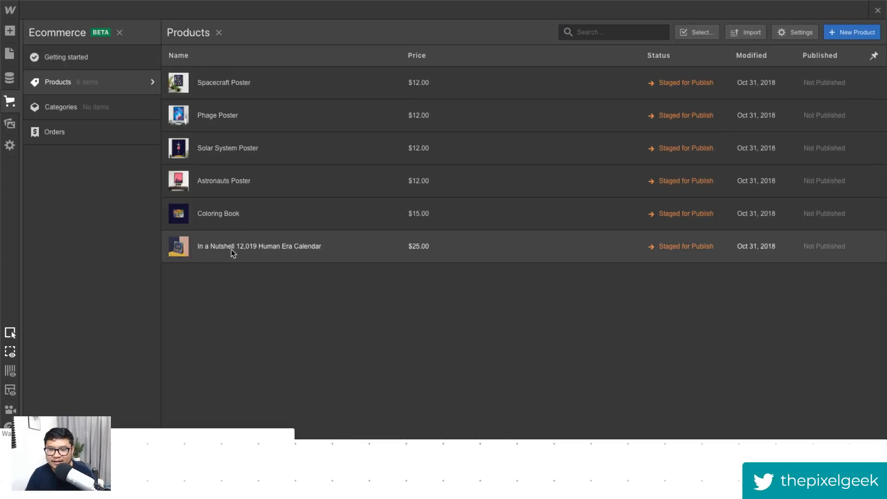
Step: Rename the last product as "12,019 Human Era Calendar" and return to the Home page design
click(232, 249)
drag(352, 97, 249, 94)
key(BackSpace)
key(Return)
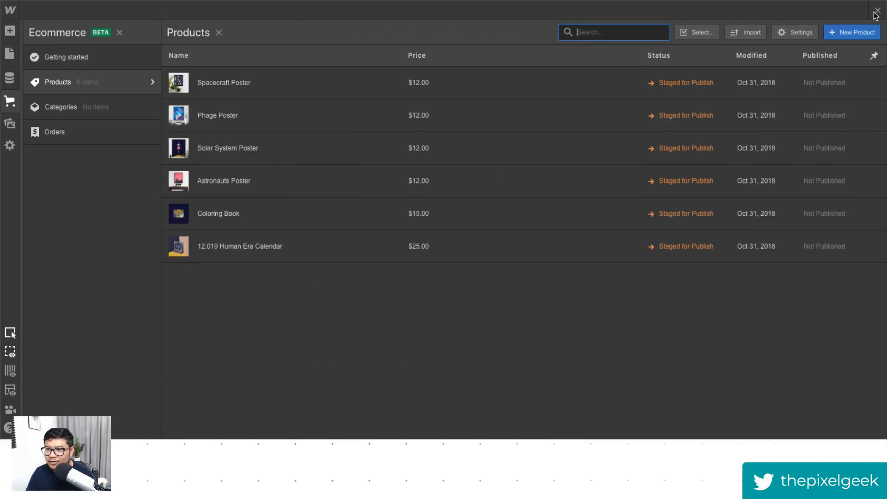
click(876, 12)
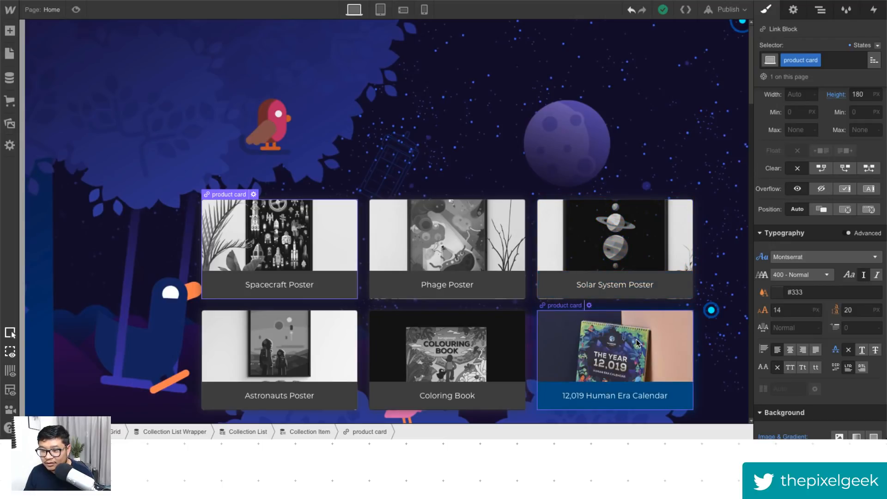
Step: Set the product card's border radius to 10 px
click(612, 347)
scroll(812, 355, down, 5)
click(837, 329)
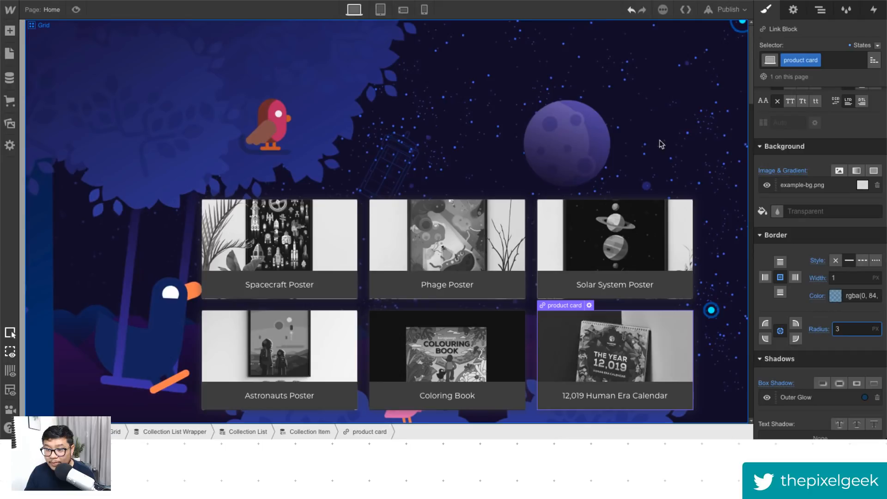
click(731, 224)
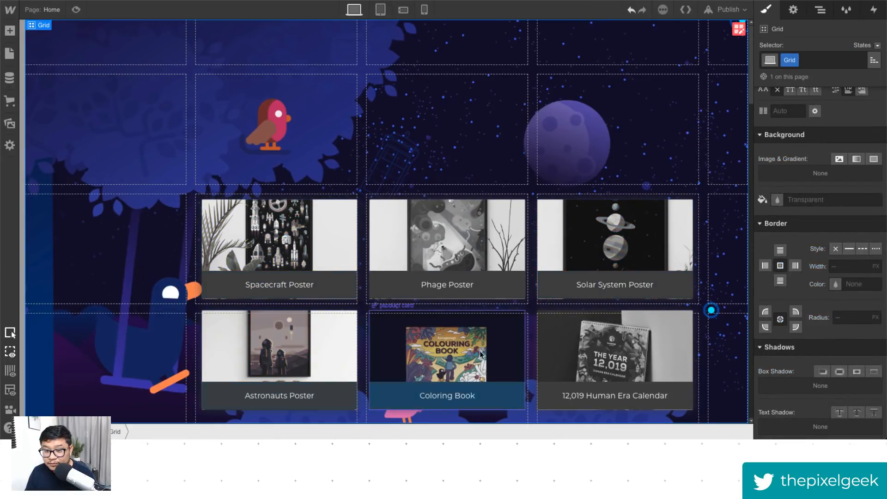
click(576, 263)
click(853, 329)
text(3)
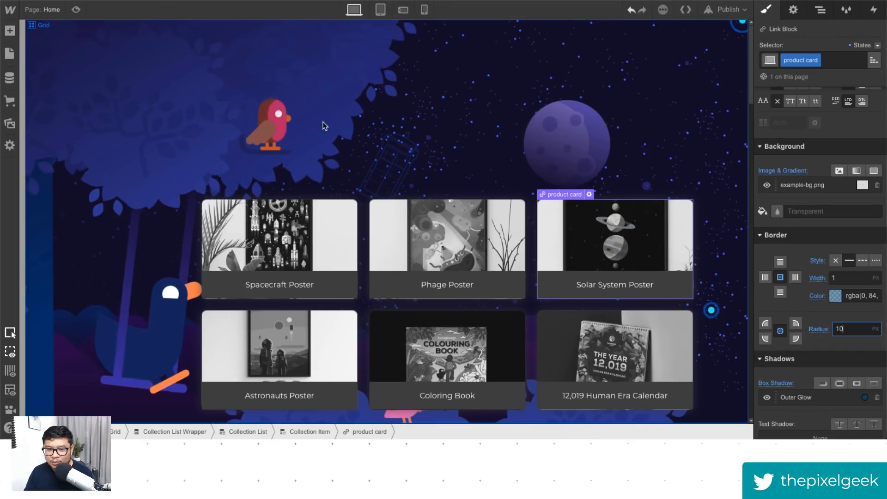
click(417, 144)
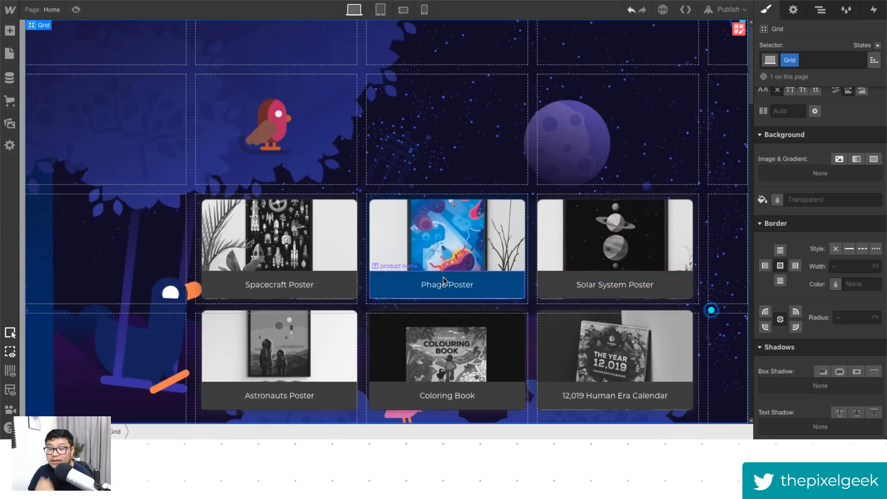
Step: Add a Mouse Hover trigger to the Spacecraft Poster product card with Start an Animation as its On Hover action
click(472, 208)
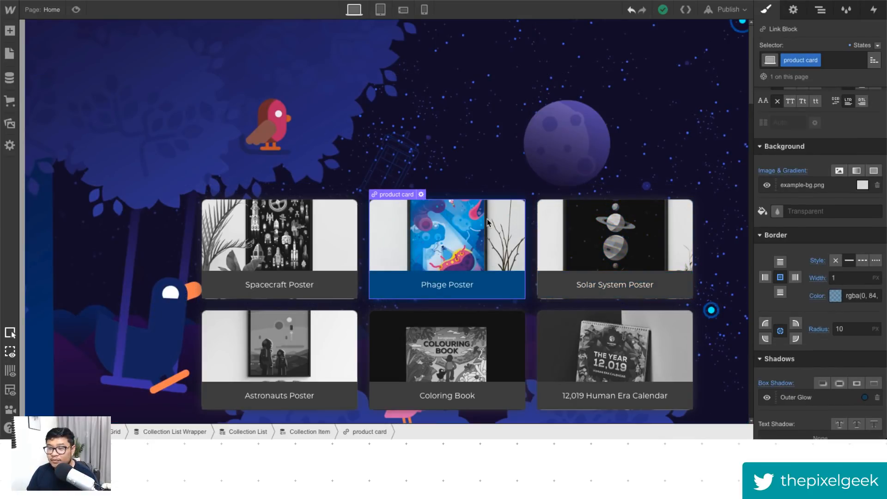
click(301, 229)
click(873, 10)
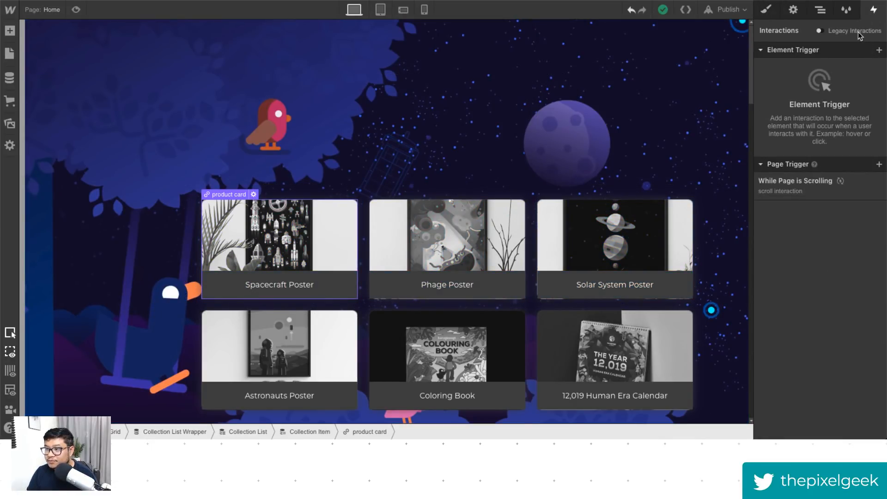
click(877, 52)
click(832, 78)
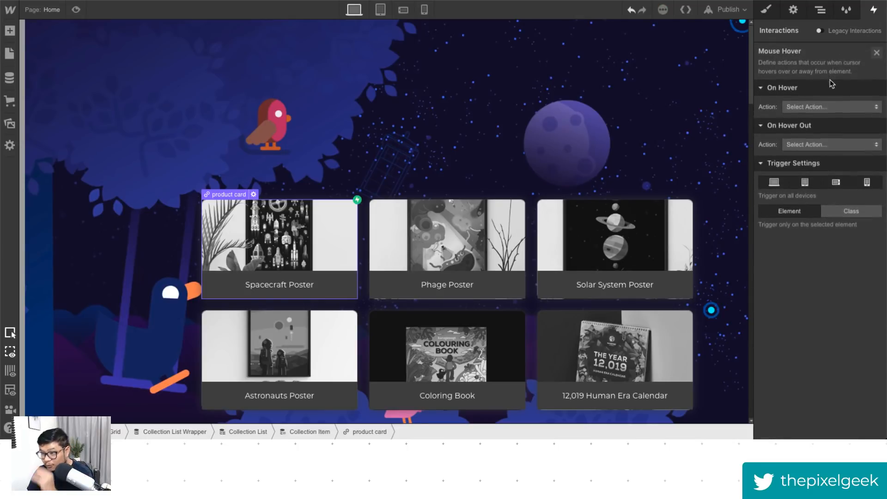
click(825, 108)
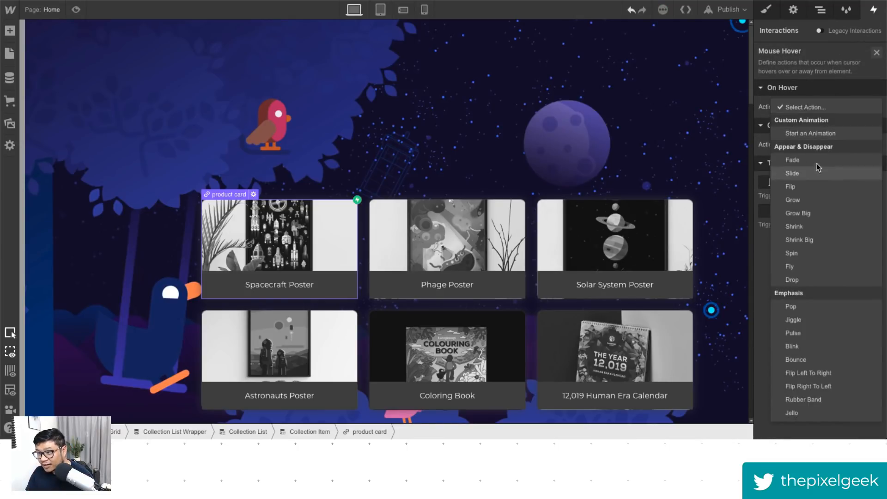
click(825, 134)
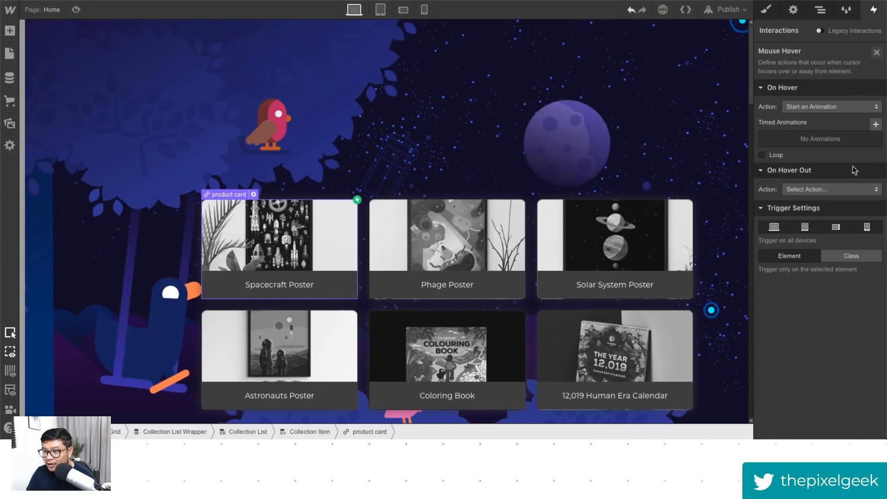
Step: Create a timed animation named "hover in" for the product card's On Hover action
click(876, 124)
text(hover in)
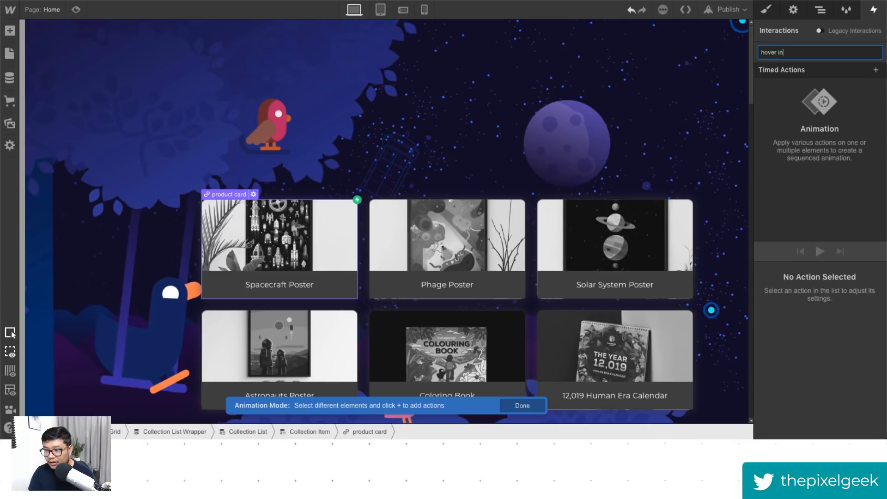
key(Return)
click(341, 286)
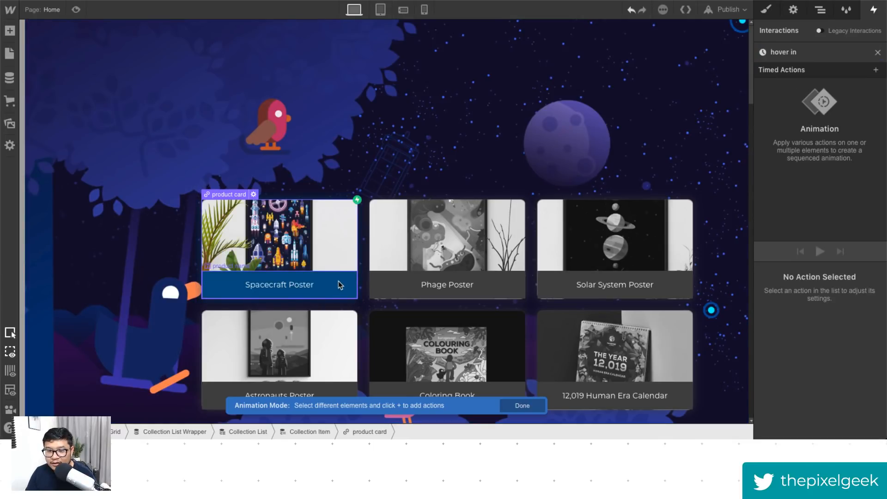
Step: Add a Move action for the product name to hover in, set as initial state with a Y offset of 50 px
click(876, 69)
click(850, 95)
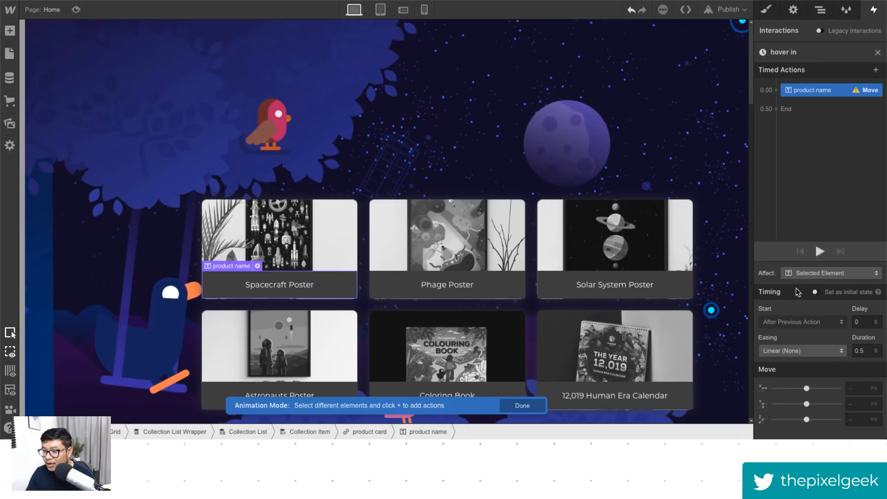
click(835, 292)
click(855, 347)
text(60)
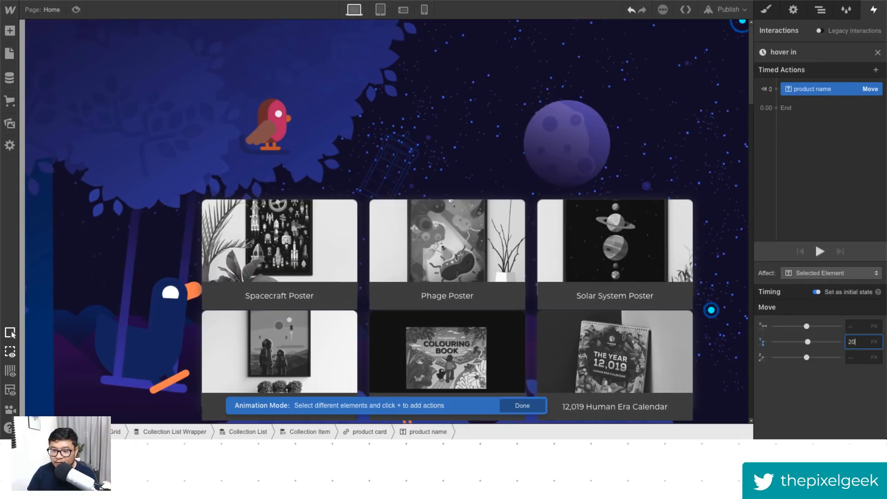
key(BackSpace)
key(BackSpace)
text(50)
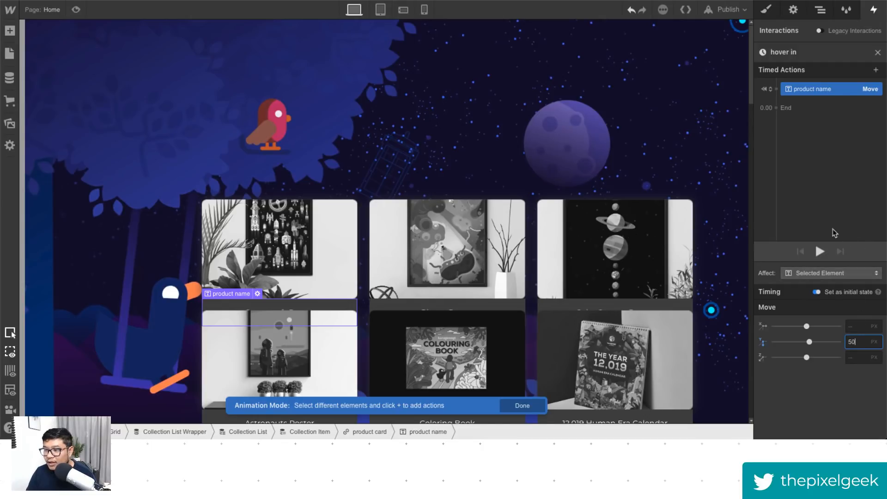
Step: Add a second product name Move action to hover in with a Y offset of 1 px and In Out Cubic easing
click(777, 107)
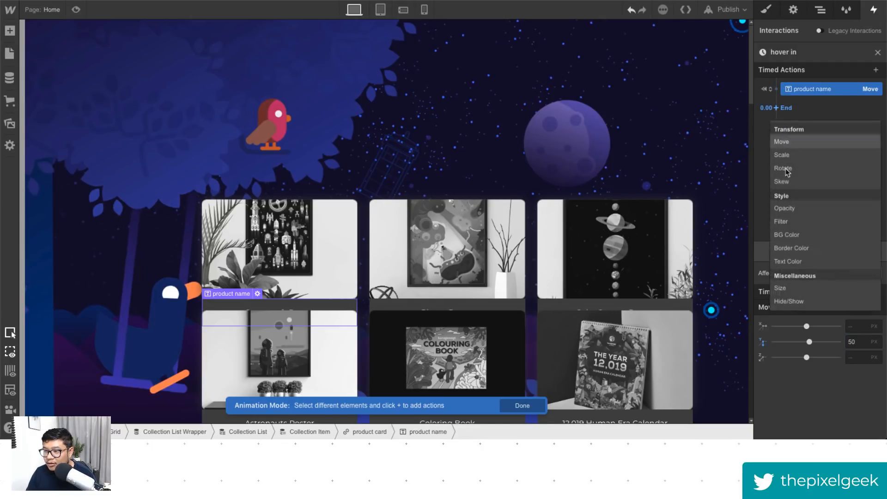
click(797, 146)
click(860, 404)
text(0)
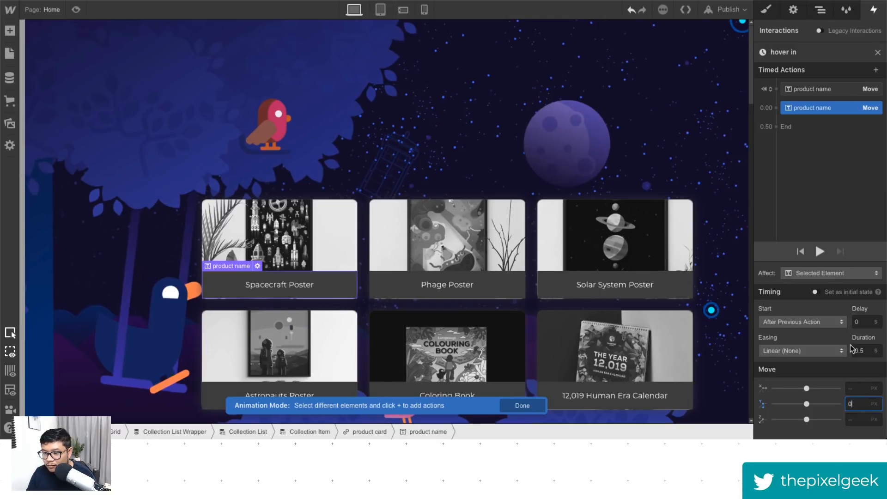
key(Up)
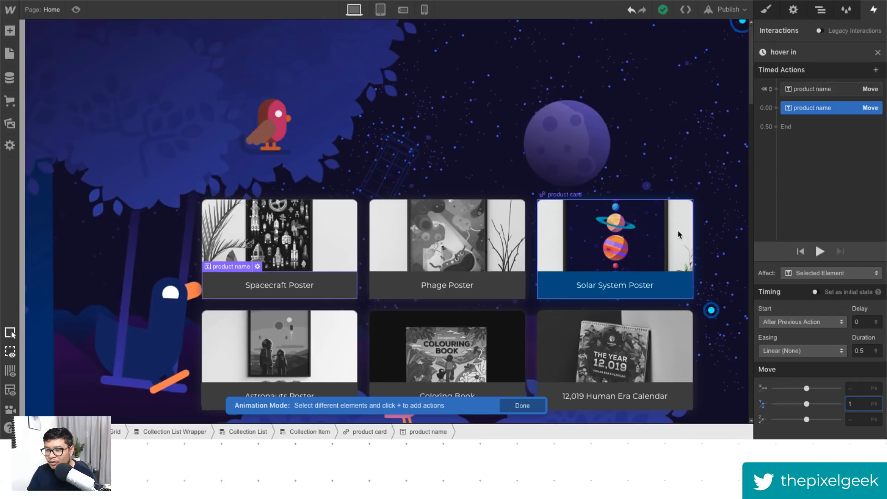
click(806, 354)
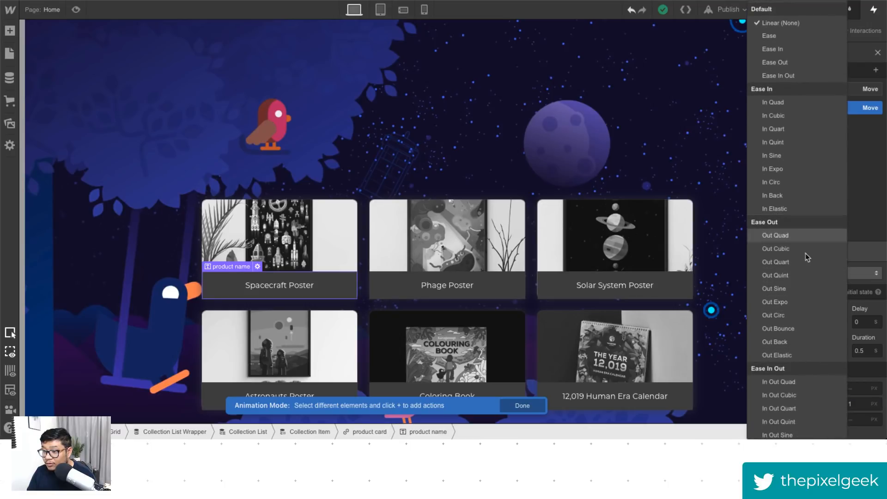
click(799, 395)
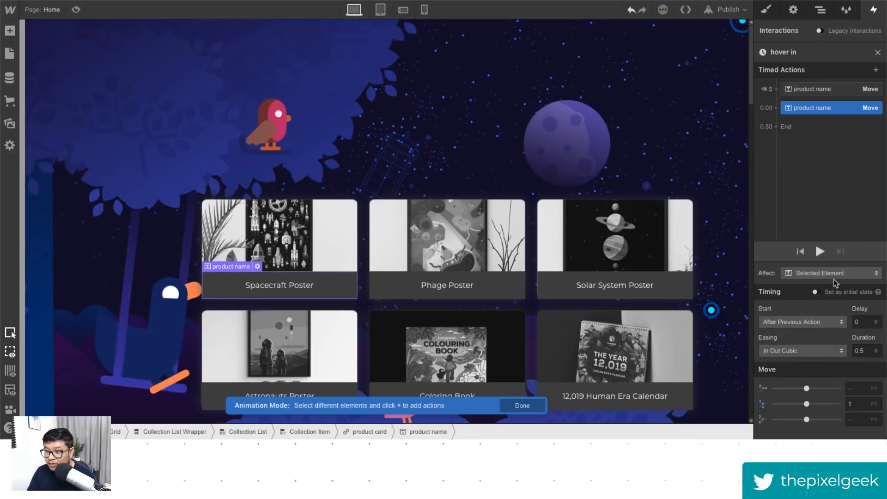
Step: Select the Solar System Poster product card and play back the hover in animation
click(641, 222)
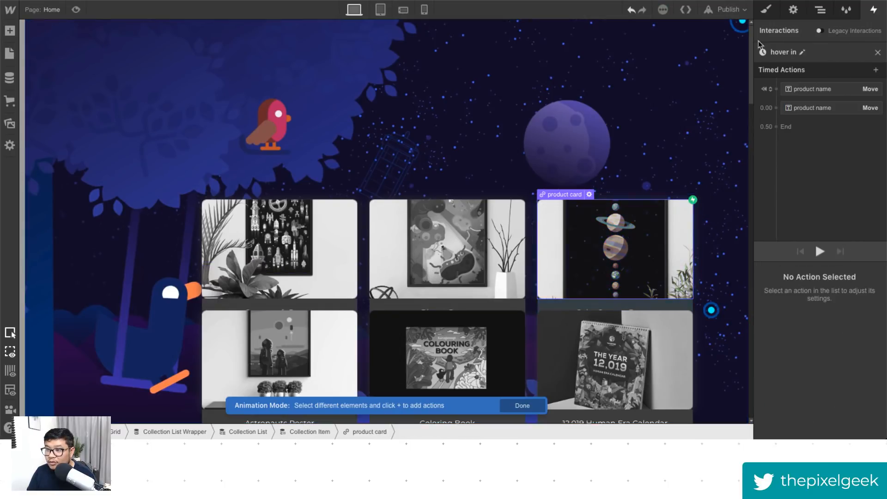
click(765, 13)
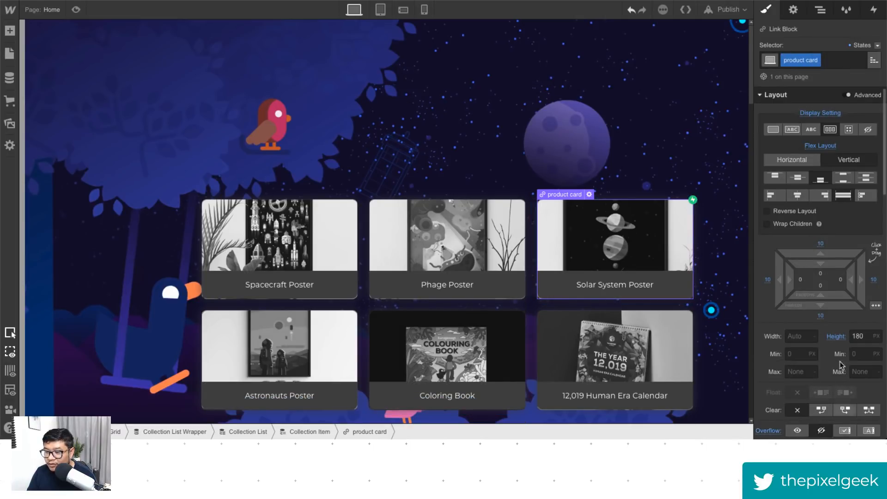
click(874, 9)
click(812, 74)
scroll(812, 77, down, 3)
click(813, 139)
click(821, 252)
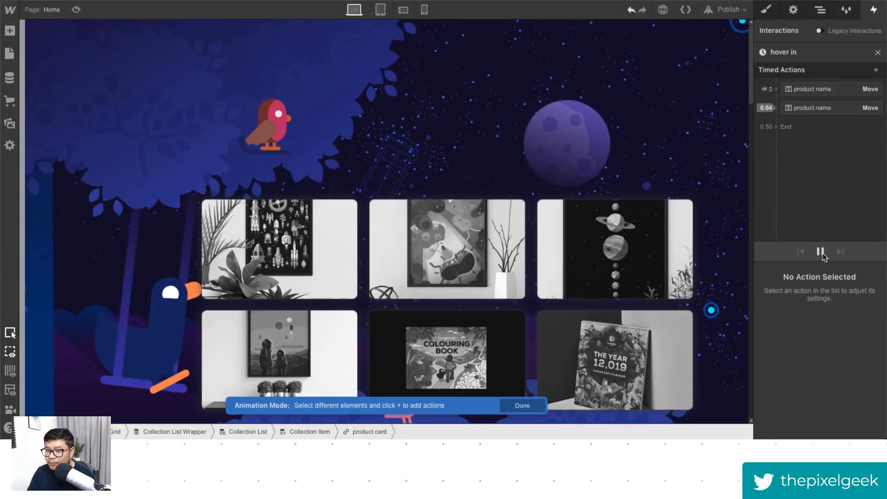
click(820, 251)
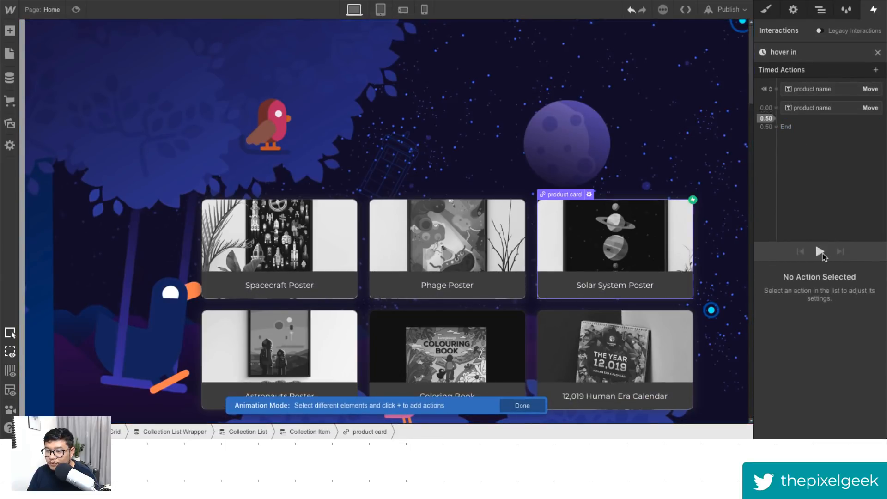
Step: Set the product card's On Hover Out action to Start an Animation
click(878, 53)
click(809, 207)
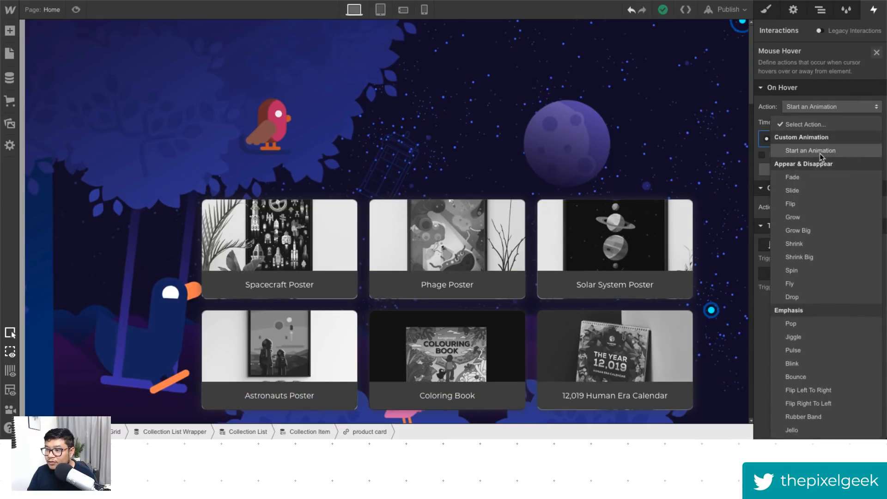
click(821, 151)
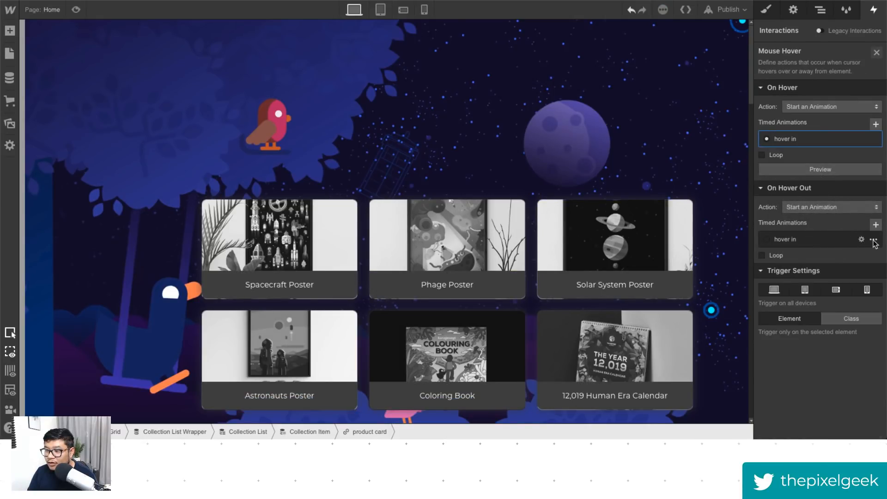
click(862, 240)
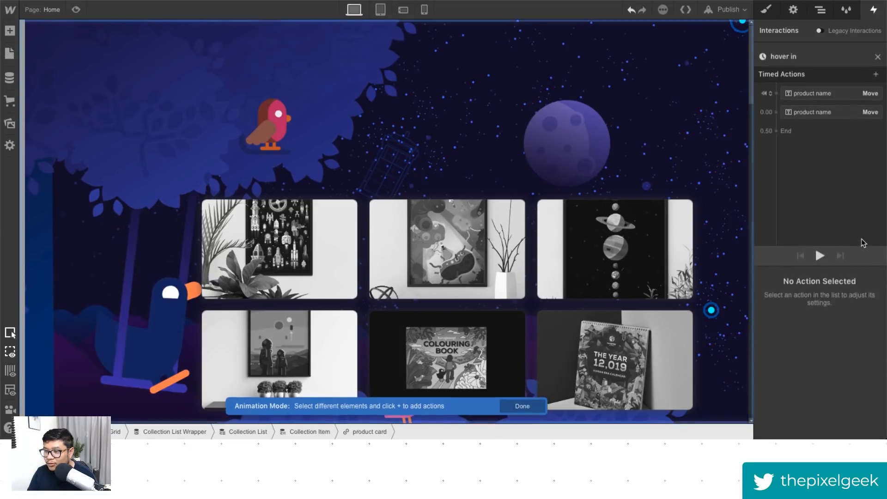
click(878, 52)
Step: Duplicate the hover in animation for On Hover Out and rename the copy "hover out"
click(874, 240)
click(846, 282)
click(794, 273)
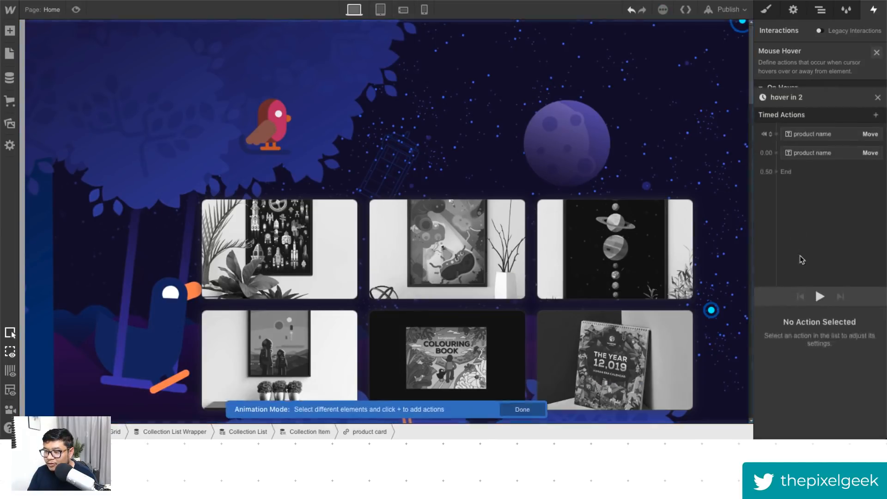
click(811, 53)
drag(788, 52, 778, 53)
text(out)
key(Return)
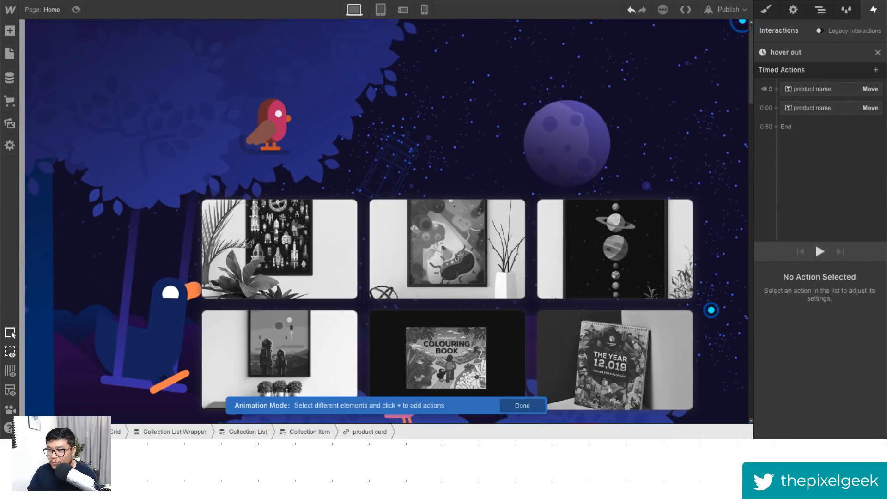
Step: Reduce hover out to its 50 px Move action, with initial state turned off and In Out Cubic easing
click(797, 108)
drag(796, 108, 806, 95)
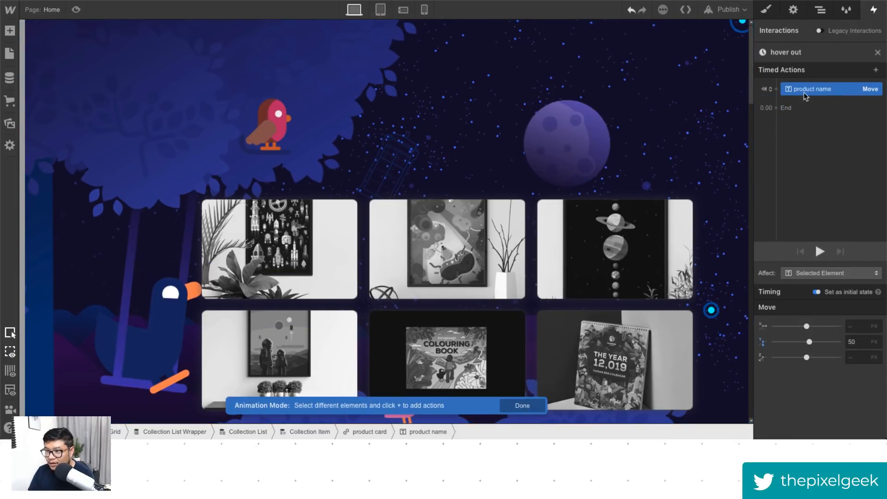
click(817, 292)
click(809, 352)
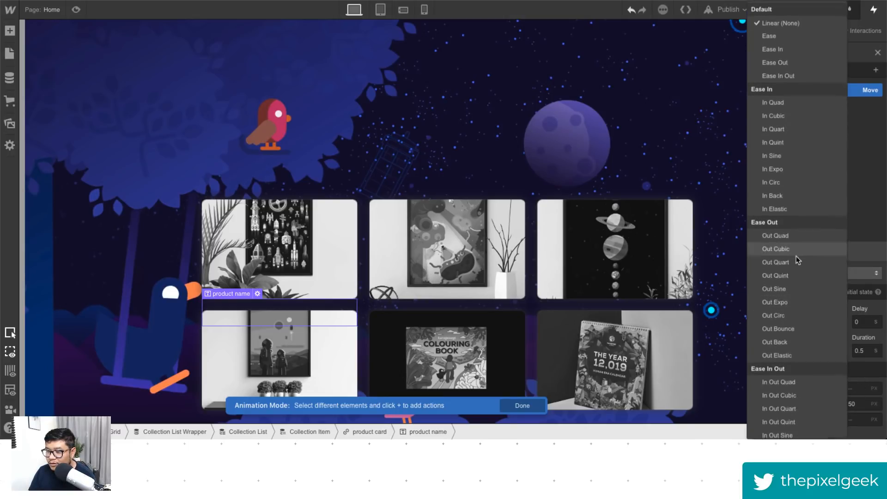
click(797, 395)
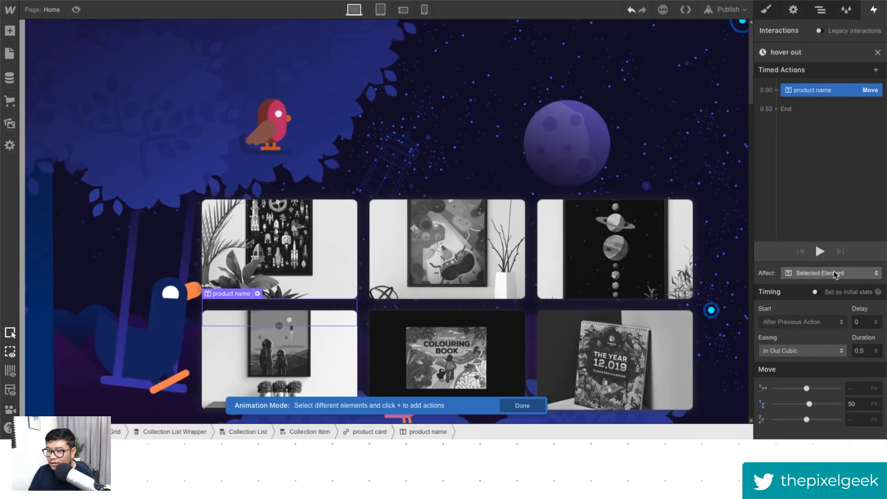
Step: Check the product cards in page preview and play the hover in and hover out animations
click(76, 9)
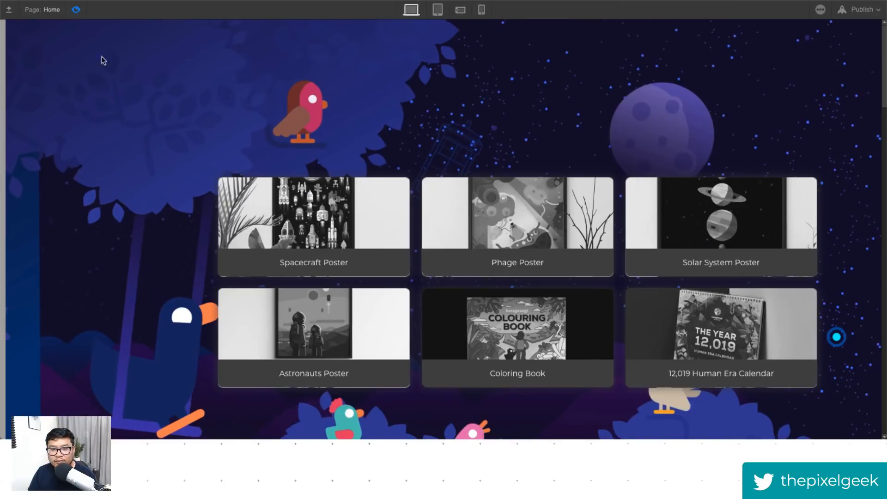
click(76, 10)
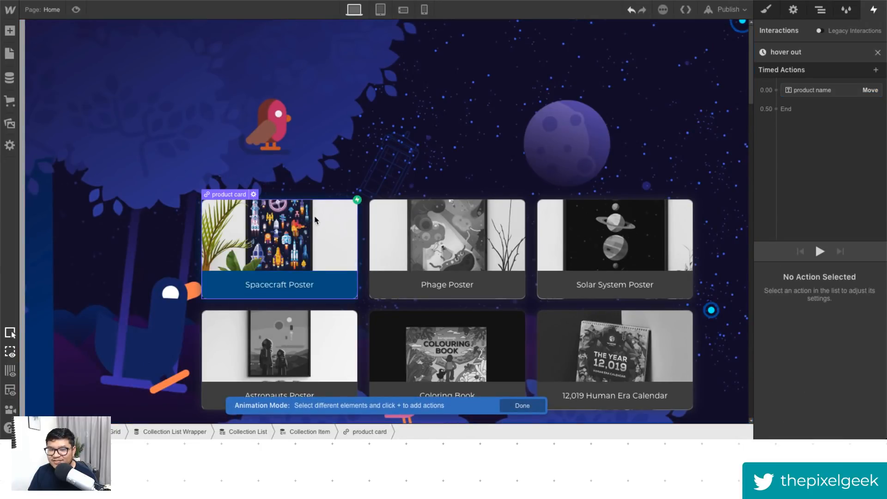
click(878, 53)
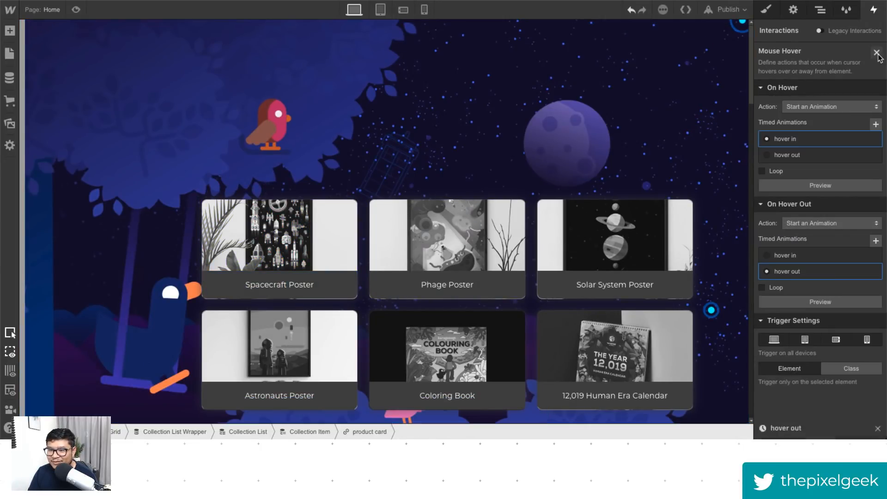
click(826, 304)
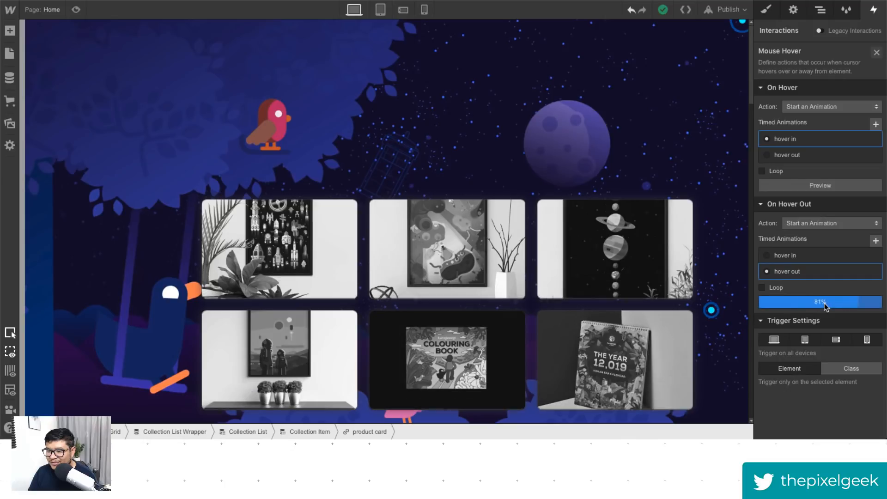
click(827, 186)
click(824, 302)
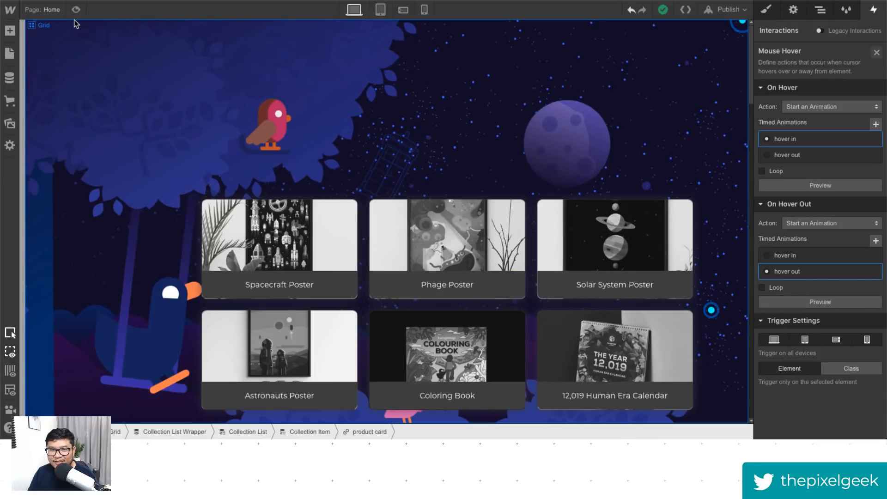
click(76, 10)
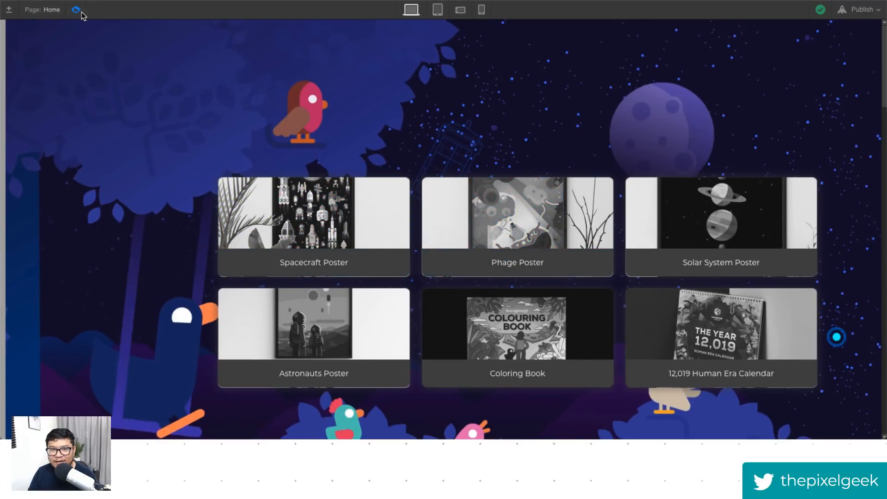
key(ctrl+shift+p)
Step: Publish the site to kurzgesagt-store.webflow.io and check the card hover animation on the live page
click(723, 10)
click(624, 118)
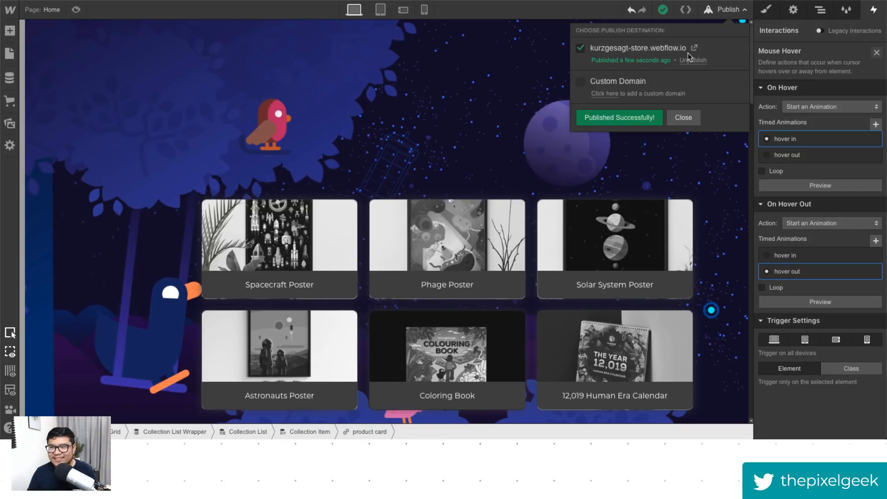
click(694, 49)
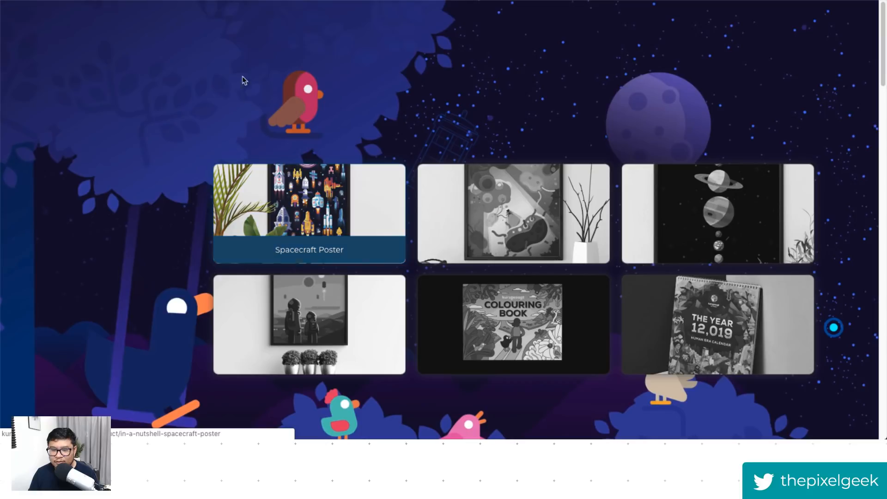
key(ctrl+w)
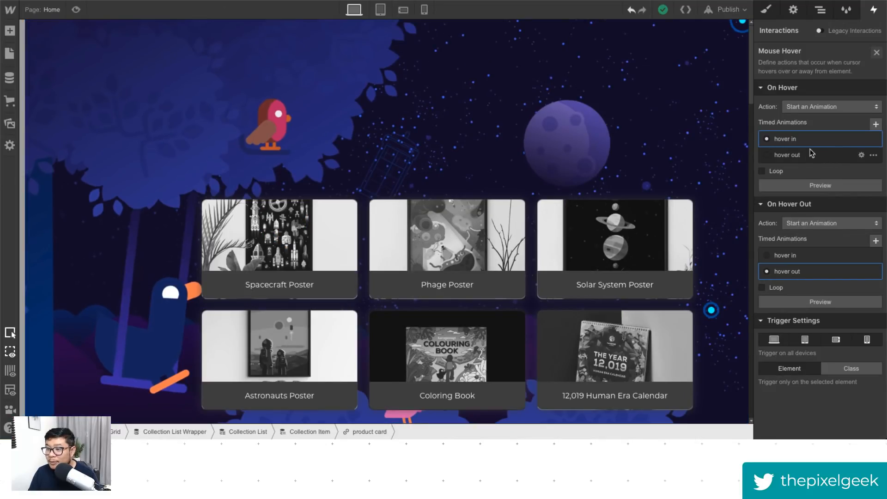
Step: Try a Y offset of 2 px for hover in's second Move action, and return it to 1 px
click(820, 150)
click(826, 93)
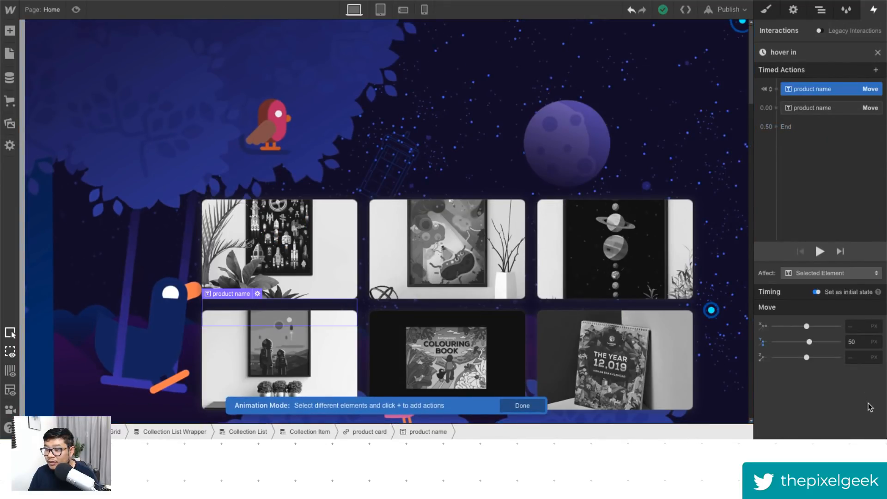
click(827, 110)
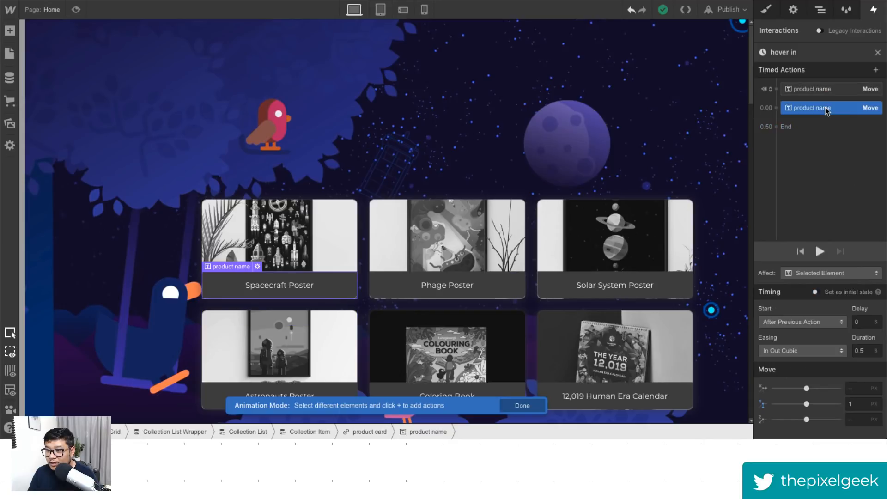
click(858, 404)
key(Up)
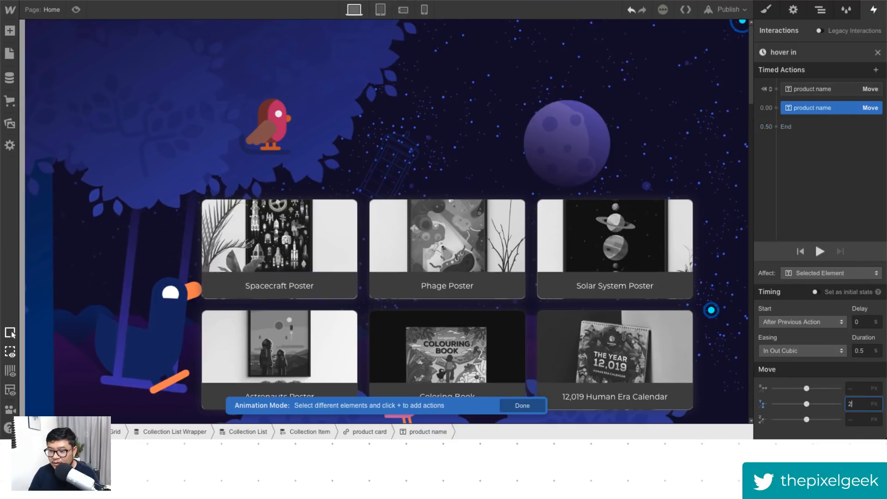
key(Down)
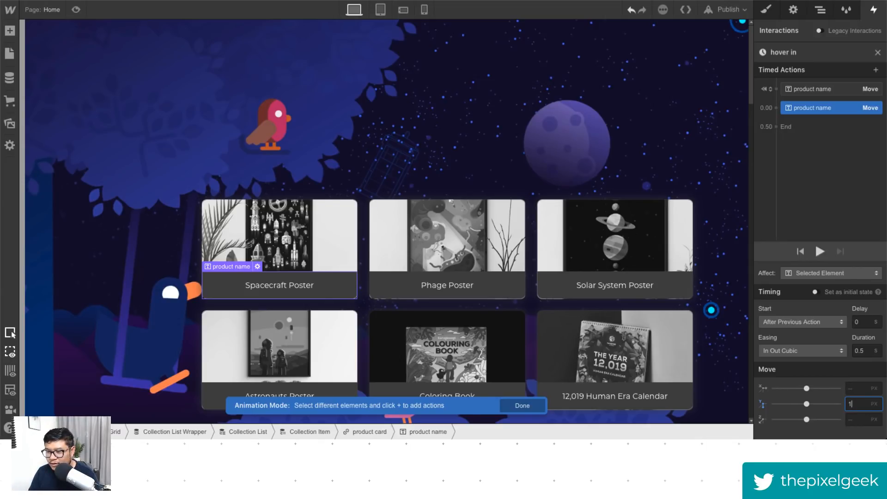
Step: Check the product card's style settings and play its hover animation in page preview
click(638, 254)
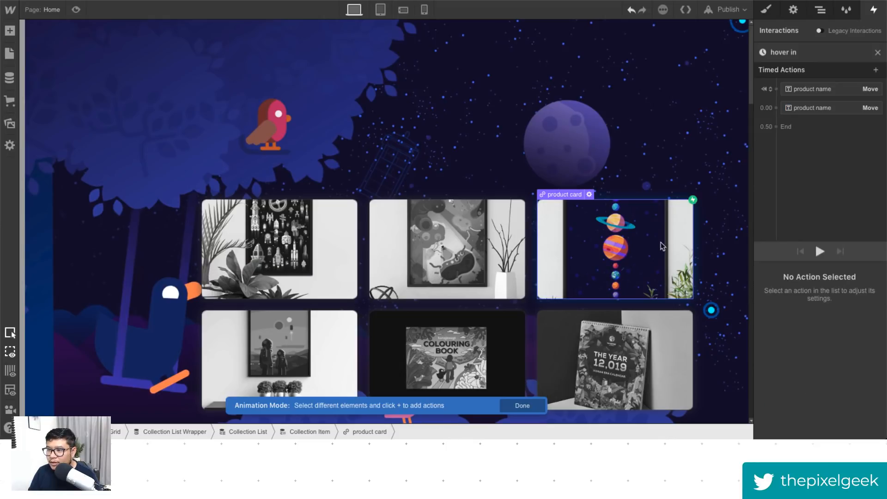
click(766, 9)
scroll(806, 270, down, 8)
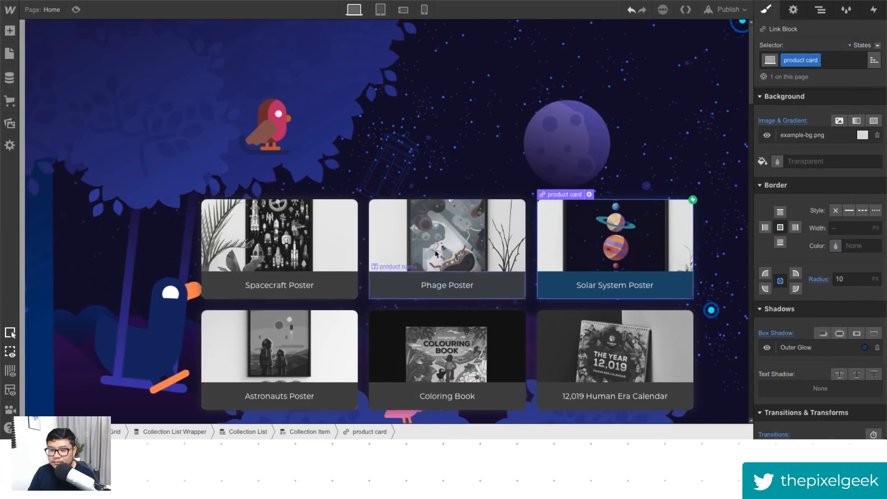
click(75, 9)
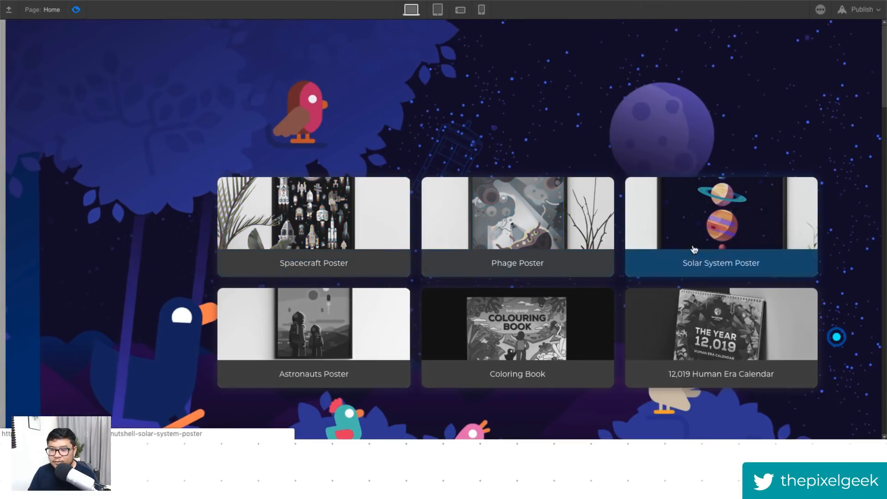
click(76, 9)
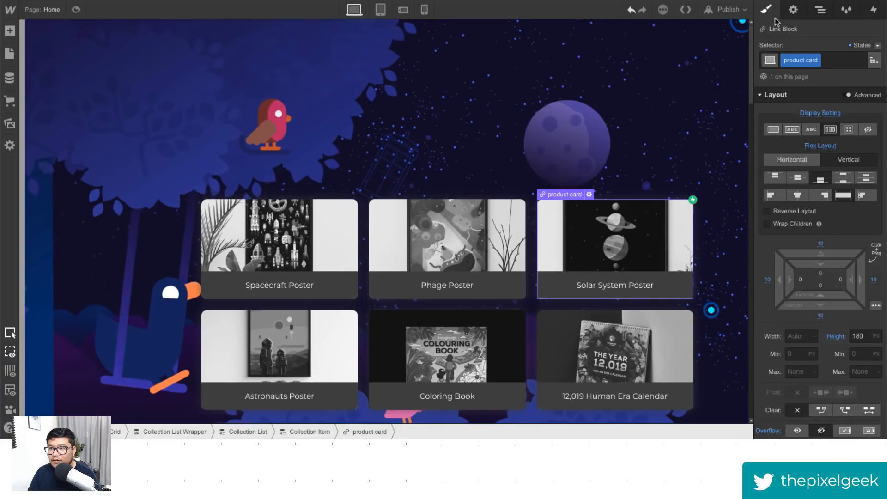
Step: Republish the site to kurzgesagt-store.webflow.io, check the sliding product captions on the live page, and return to the Designer
click(729, 9)
click(627, 117)
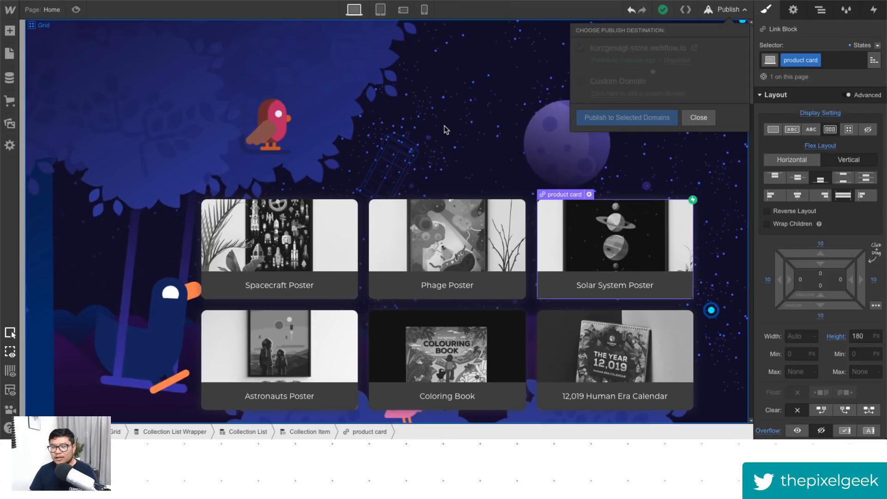
click(445, 130)
click(723, 12)
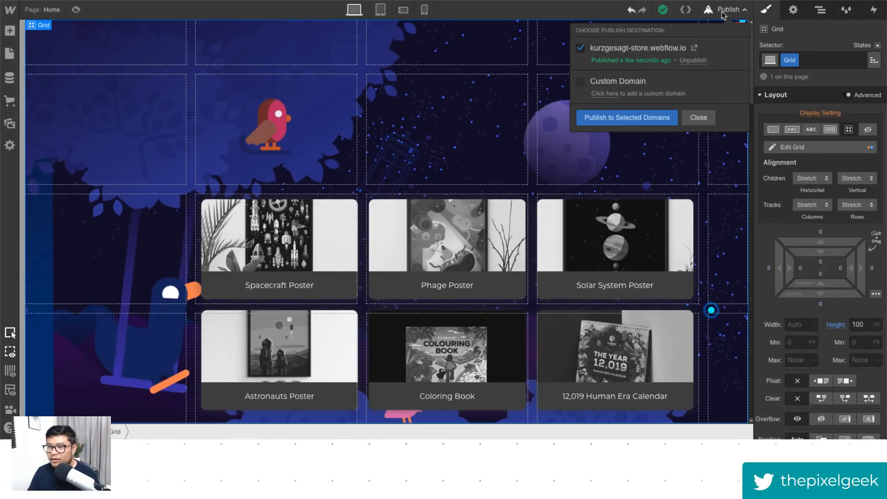
click(632, 121)
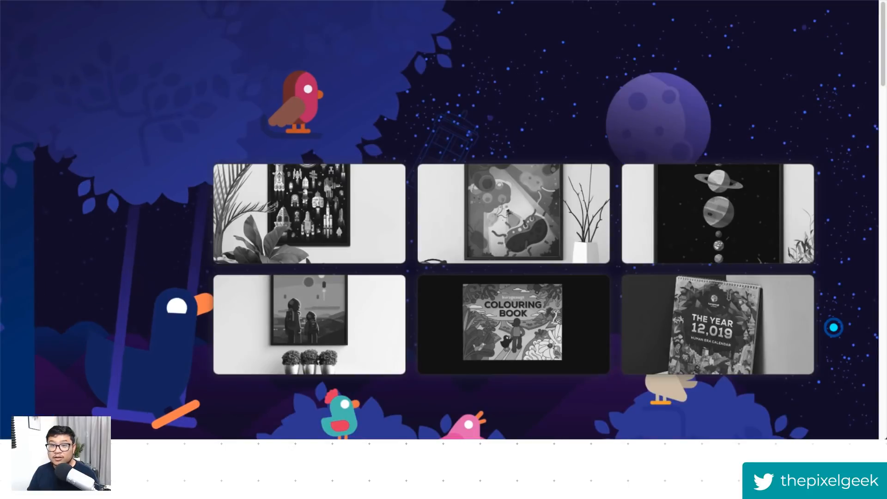
key(super+Tab)
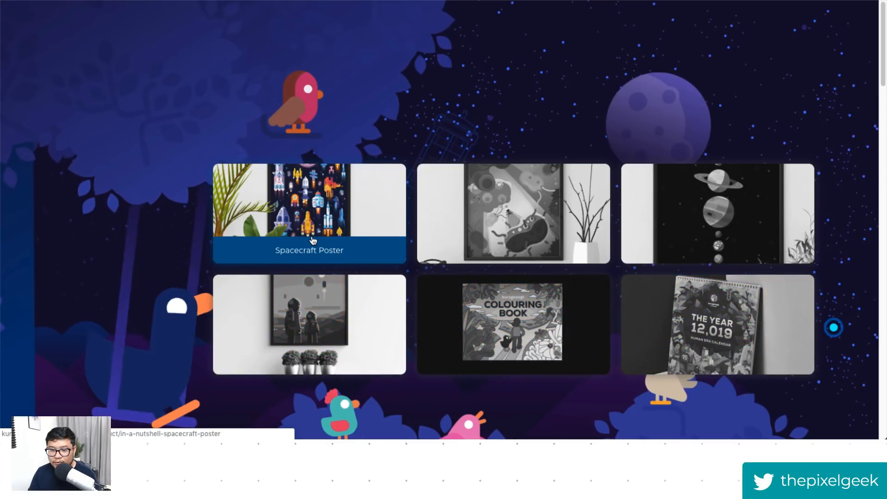
key(ctrl+w)
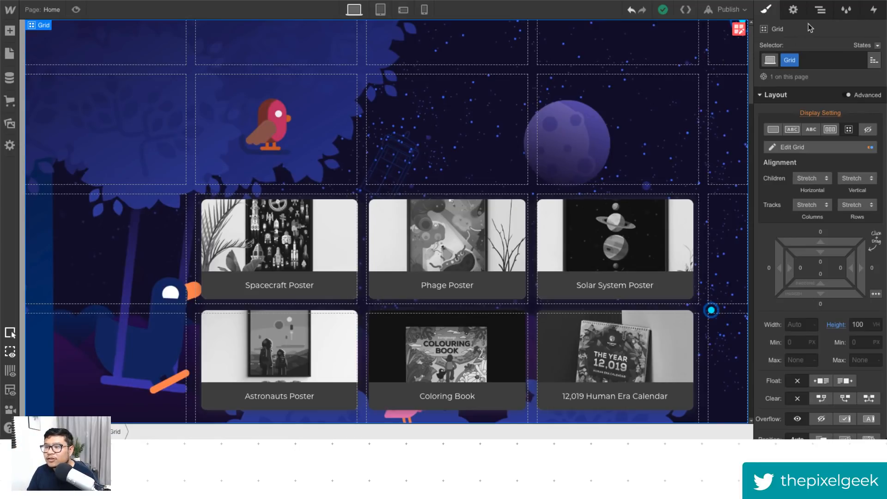
Step: Collapse the store section in the element tree and open the While Page is Scrolling trigger from the hero section
click(821, 10)
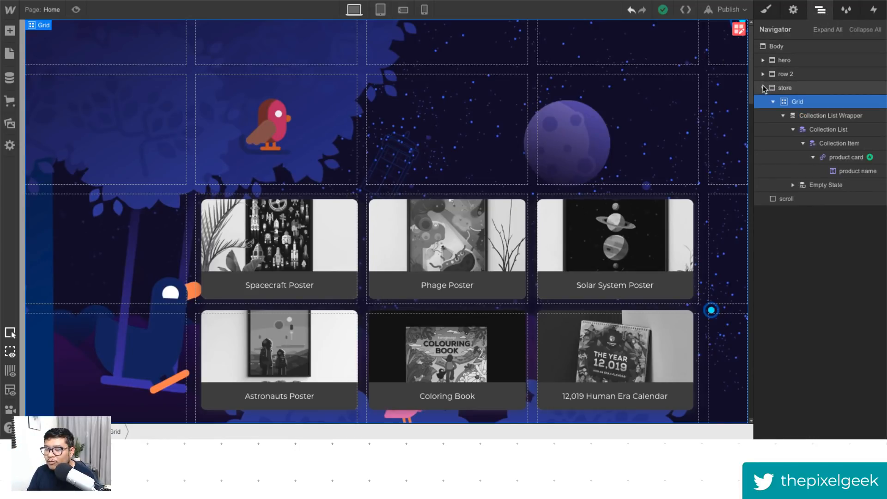
click(764, 88)
click(804, 62)
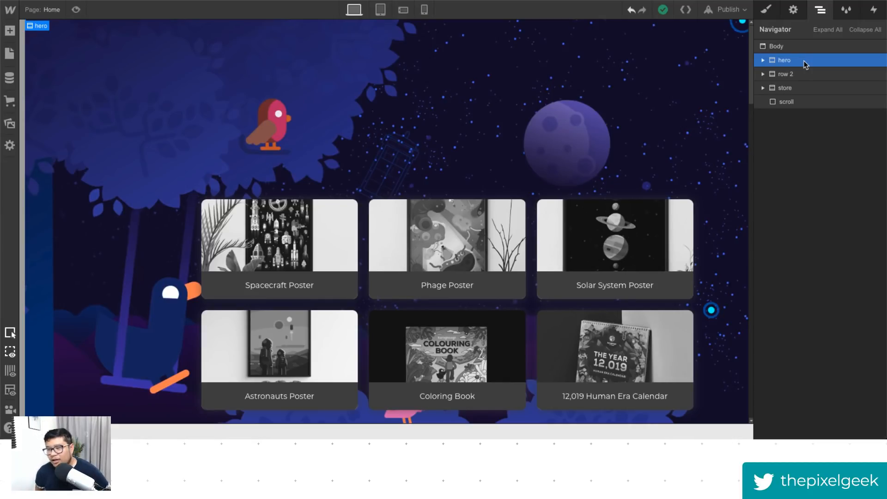
click(872, 13)
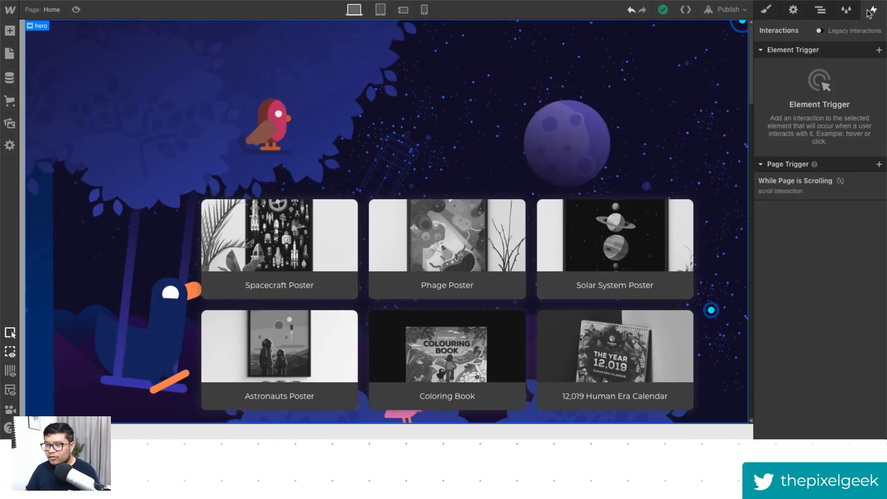
click(810, 185)
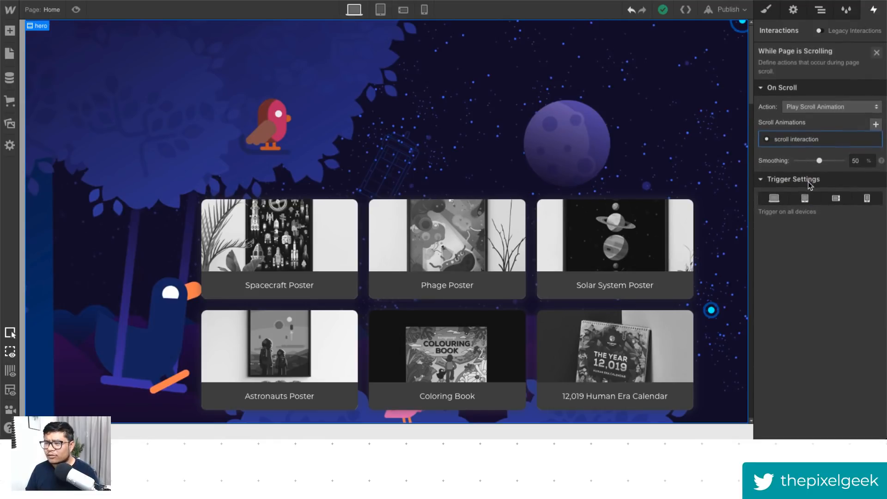
Step: Make the hero and row 2 sections visible on desktop
click(821, 10)
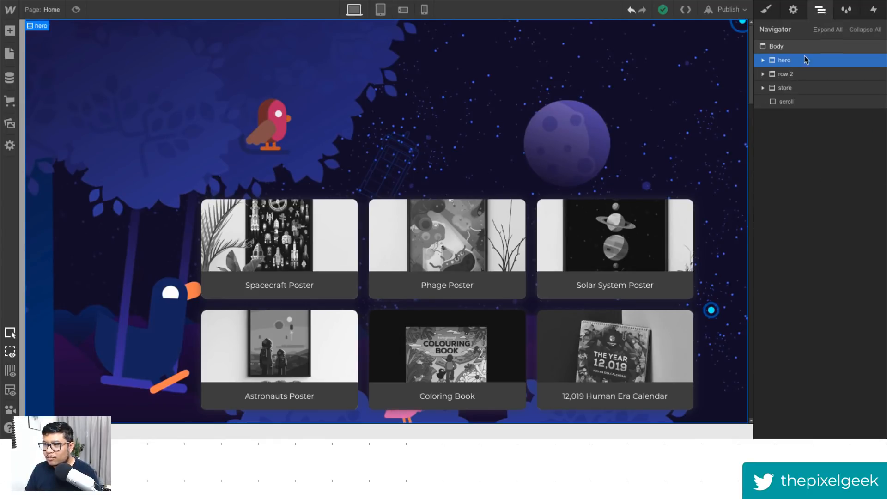
click(794, 10)
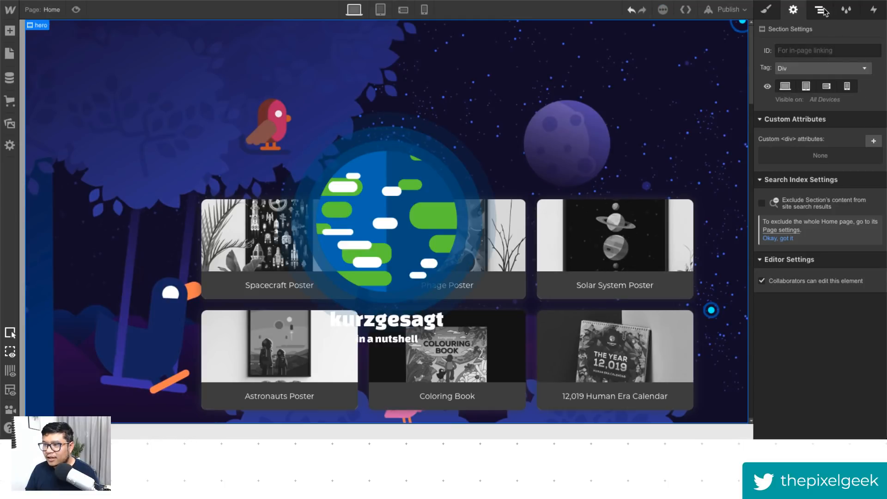
click(821, 9)
click(786, 73)
click(794, 10)
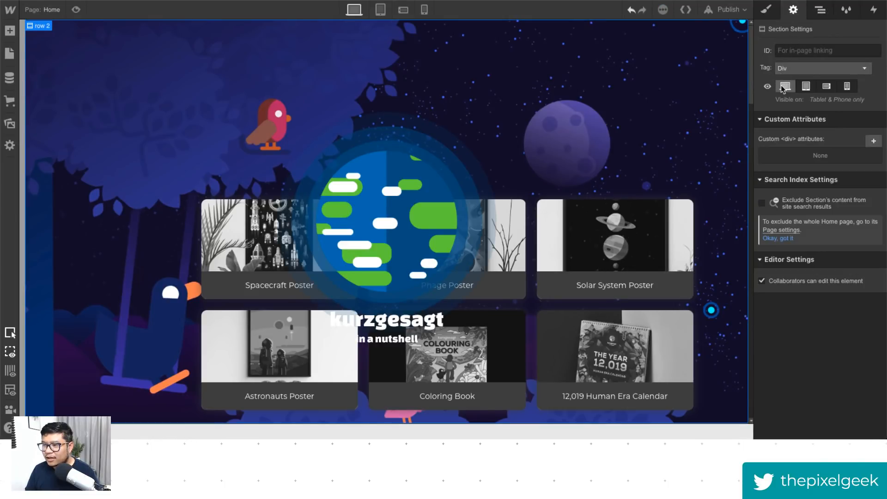
click(820, 10)
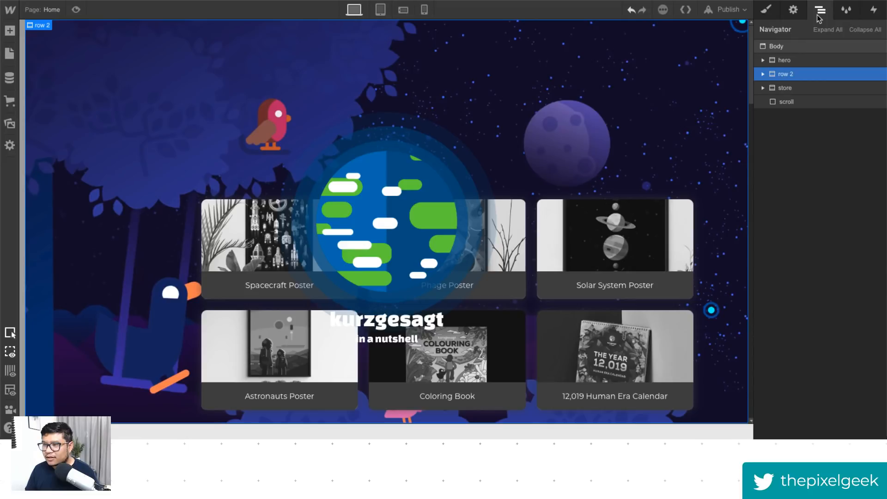
Step: Review the hero section's styles and set the row 2 section's z-index to 9
click(807, 88)
click(788, 60)
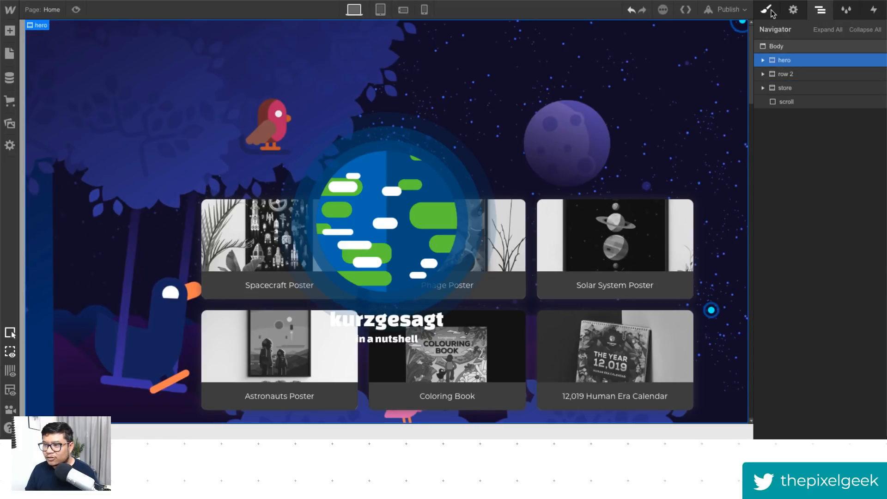
click(766, 10)
scroll(848, 291, down, 10)
scroll(849, 290, up, 5)
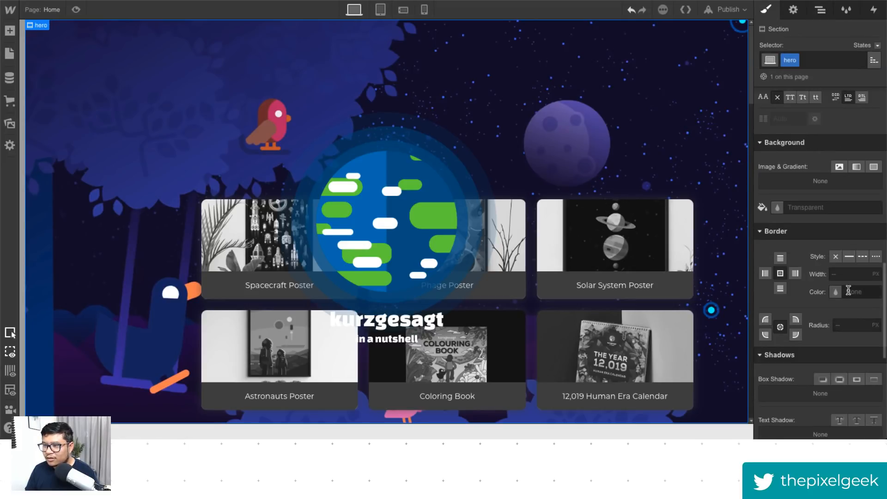
scroll(849, 290, up, 5)
click(821, 9)
click(788, 73)
click(766, 10)
scroll(853, 324, down, 3)
click(853, 330)
text(9)
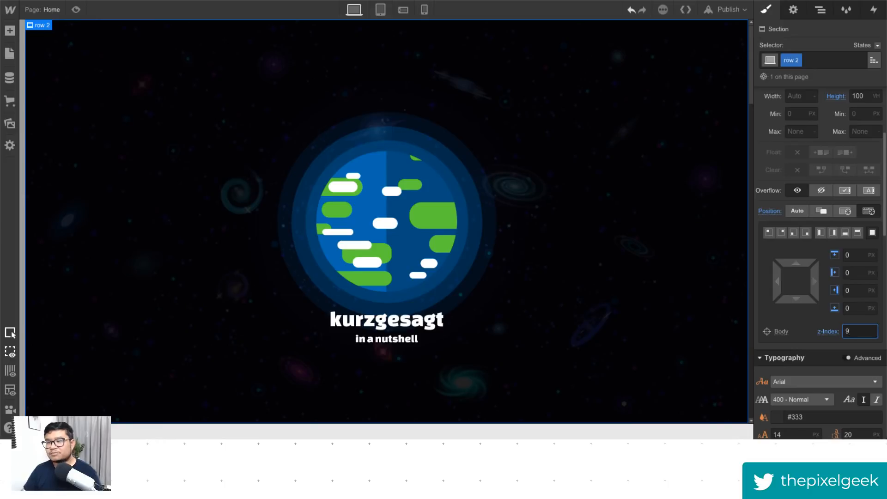
Step: Open the page's scroll interaction and examine the row 2 Scale actions at 0% and 50%, scrolling through the page with live preview
click(873, 10)
click(807, 194)
click(802, 141)
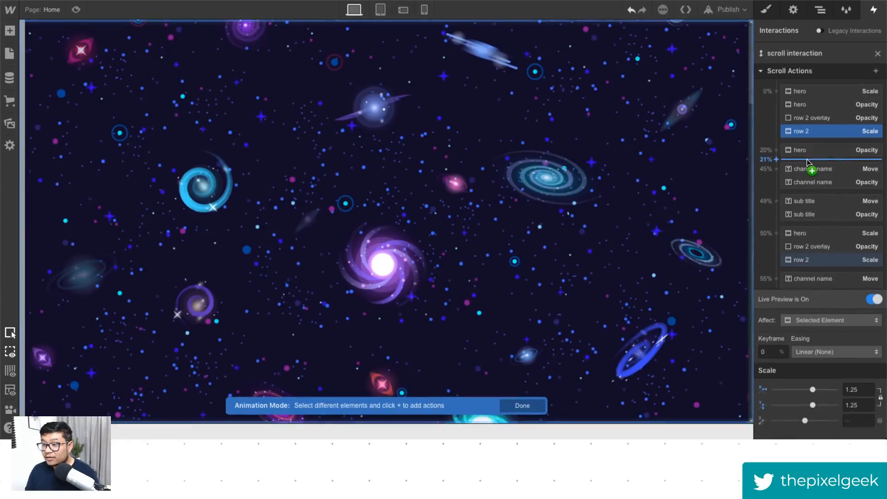
scroll(719, 193, down, 3)
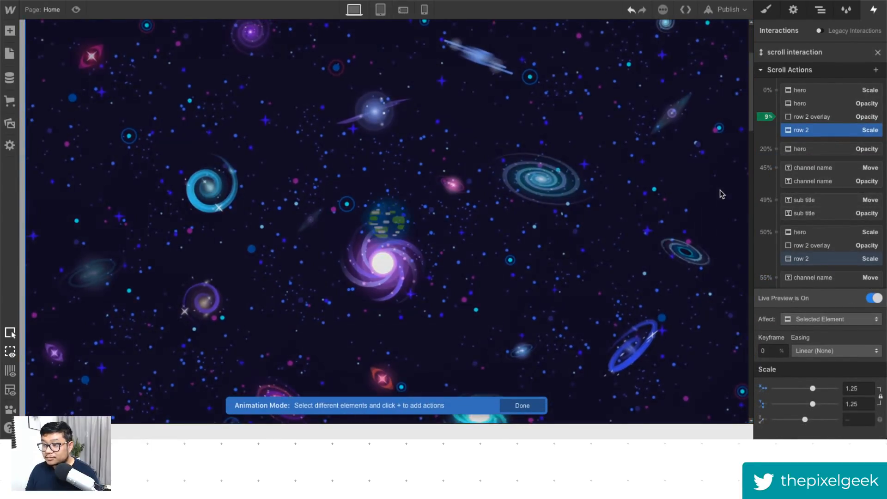
mouse_move(755, 63)
mouse_down()
mouse_move(754, 42)
mouse_move(756, 413)
mouse_up()
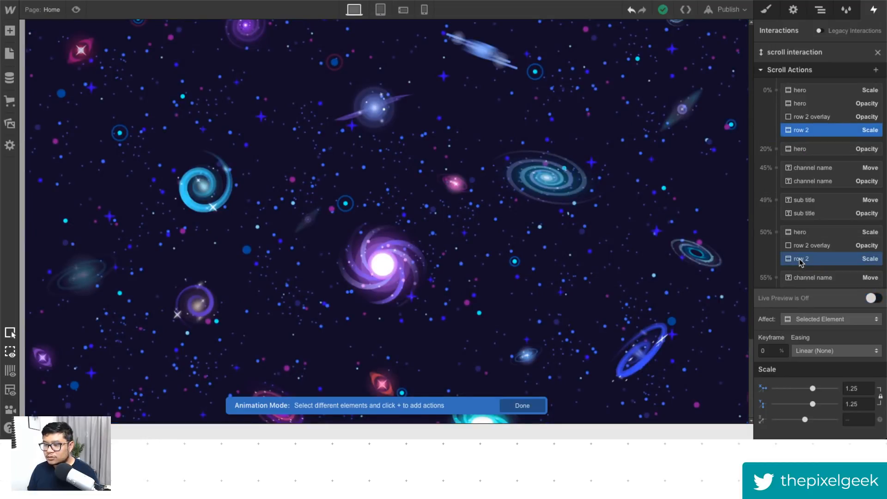
click(803, 260)
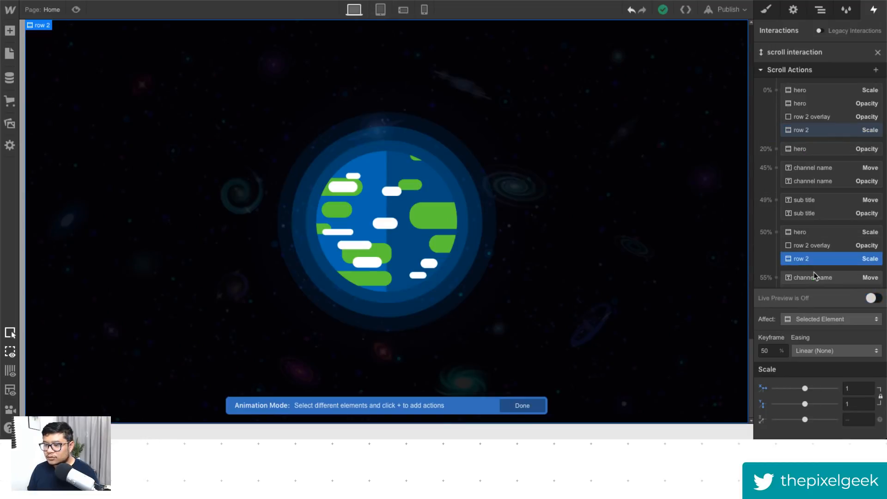
Step: Add a Scale action for row 2 at the 70% keyframe and set its scale to 1
scroll(816, 276, down, 2)
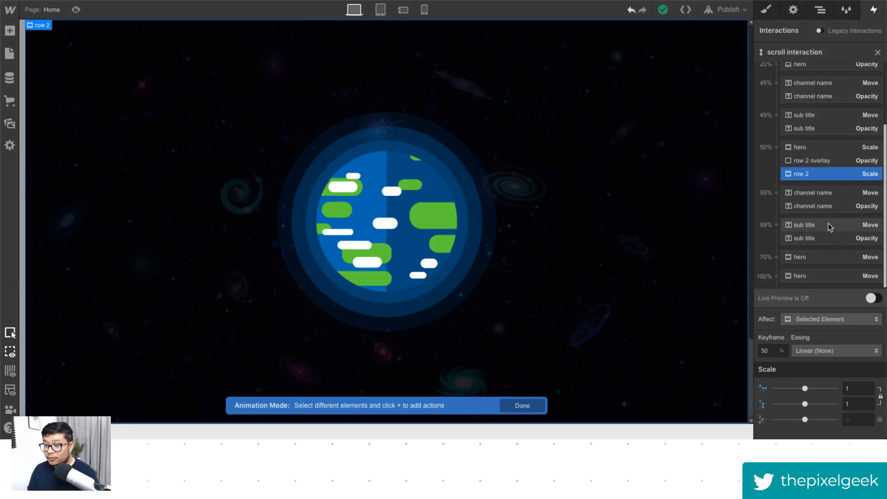
click(776, 257)
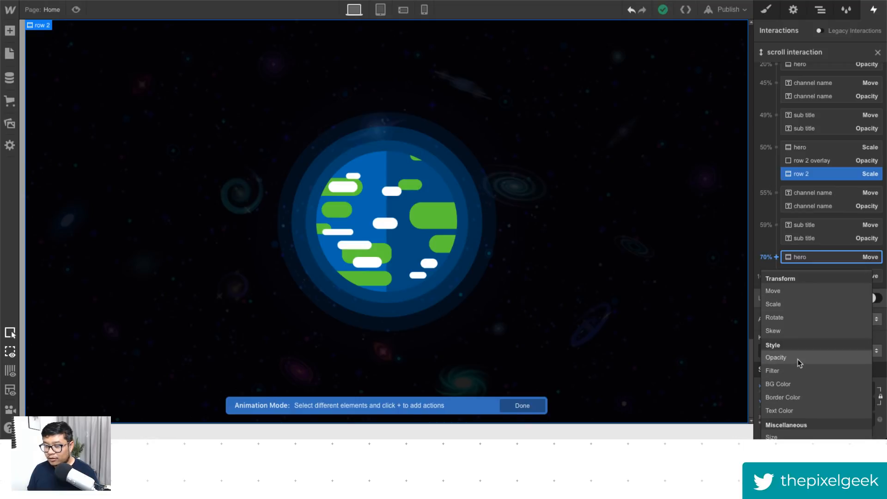
click(796, 306)
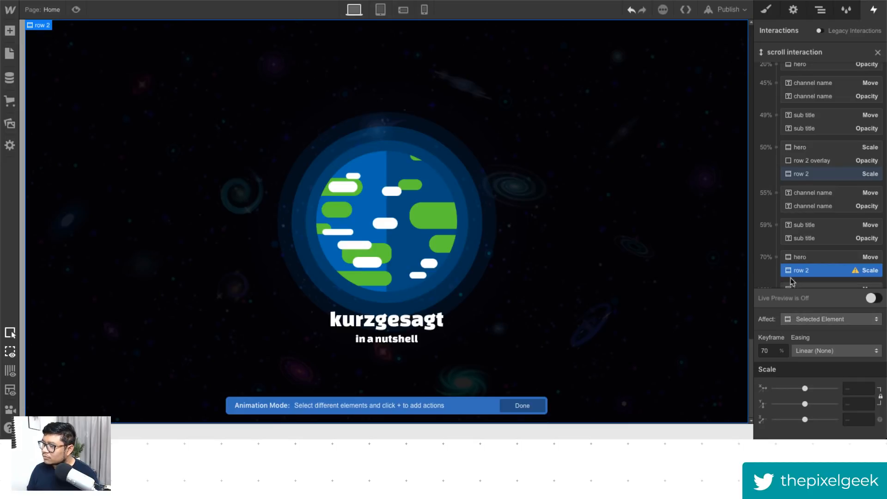
scroll(791, 280, down, 1)
click(814, 161)
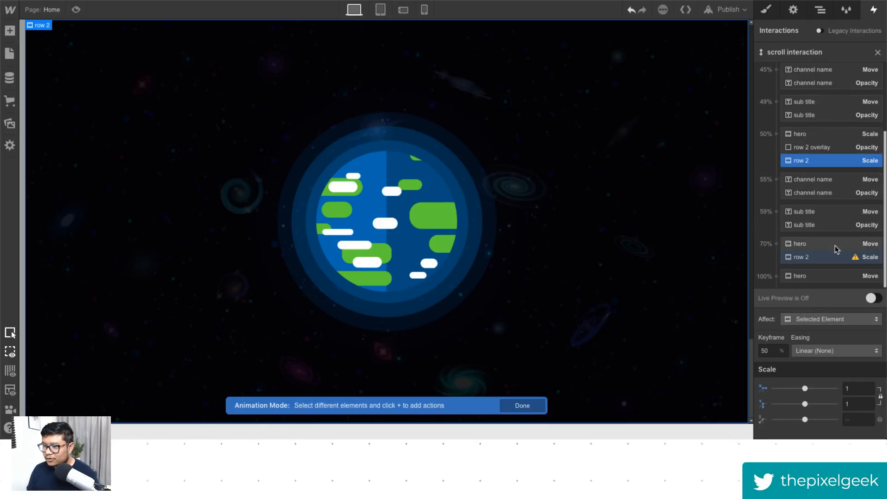
click(827, 257)
click(853, 387)
text(1)
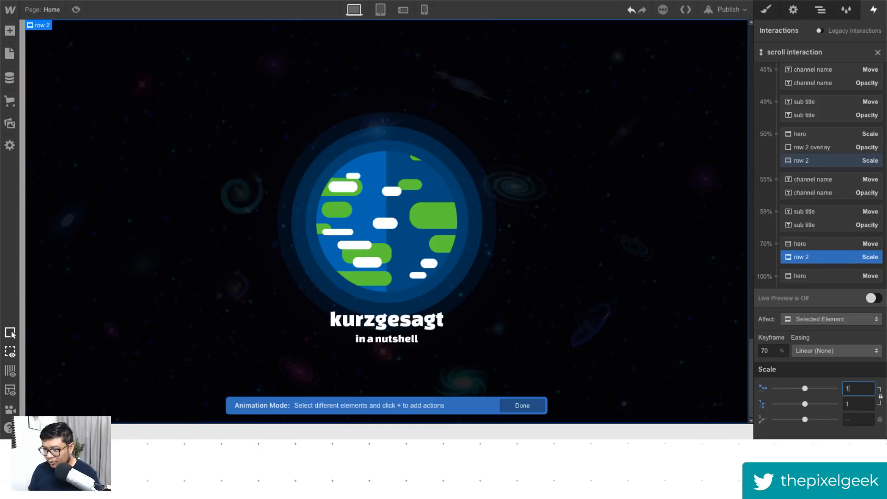
Step: Add a Scale action for row 2 at the 100% keyframe, try a scale of 2, and set it to 1.5
click(776, 277)
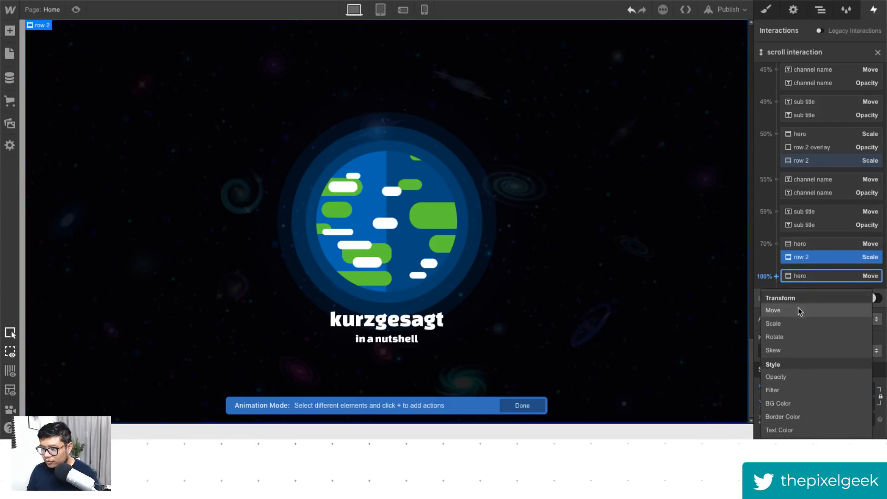
click(795, 324)
click(857, 389)
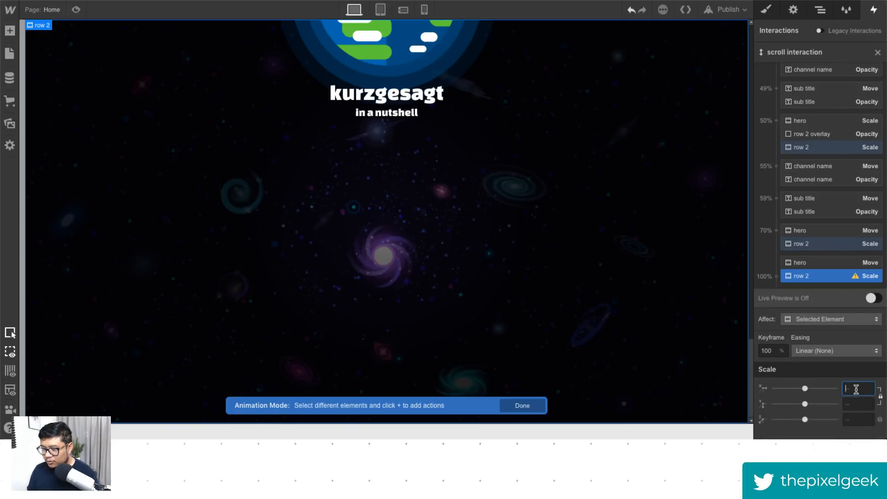
key(BackSpace)
text(2)
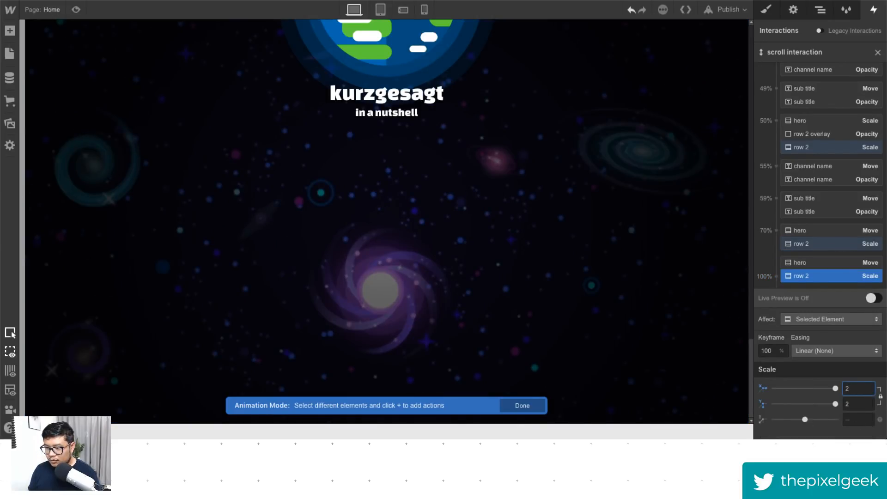
key(BackSpace)
text(1.5)
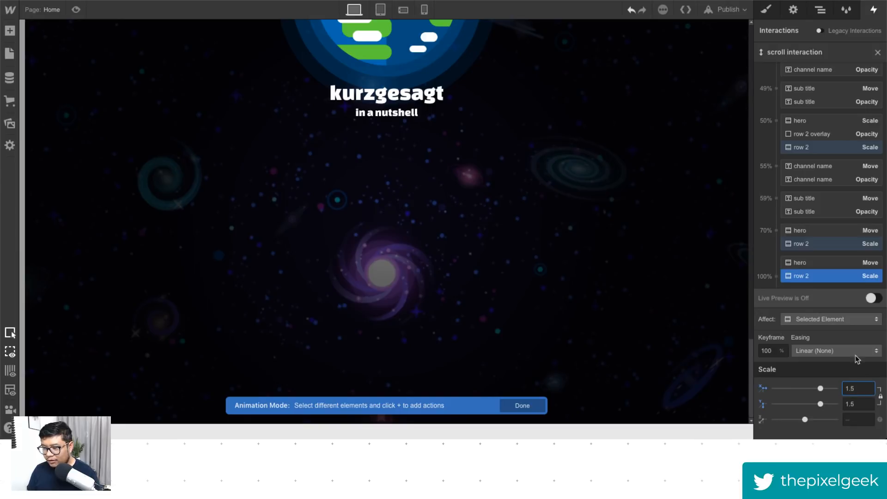
Step: Add Opacity actions for row 2 at the 70% and 100% keyframes, and set the opacity at 100% to 0
click(777, 231)
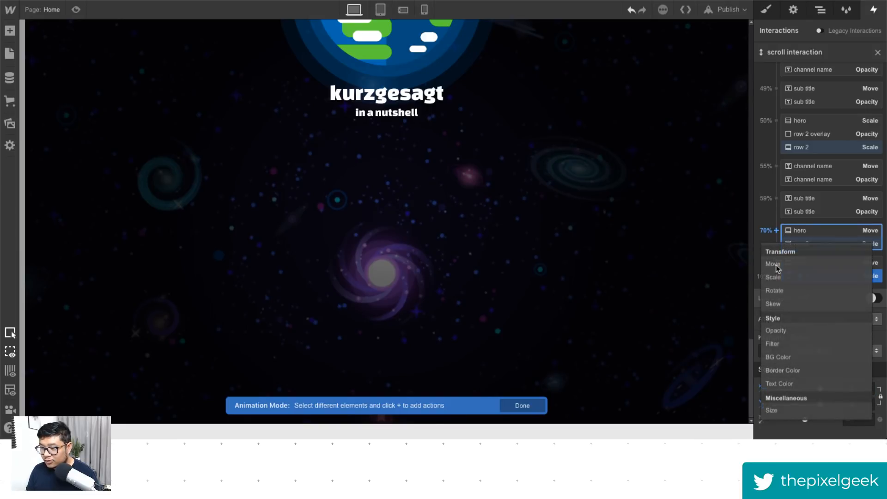
click(782, 330)
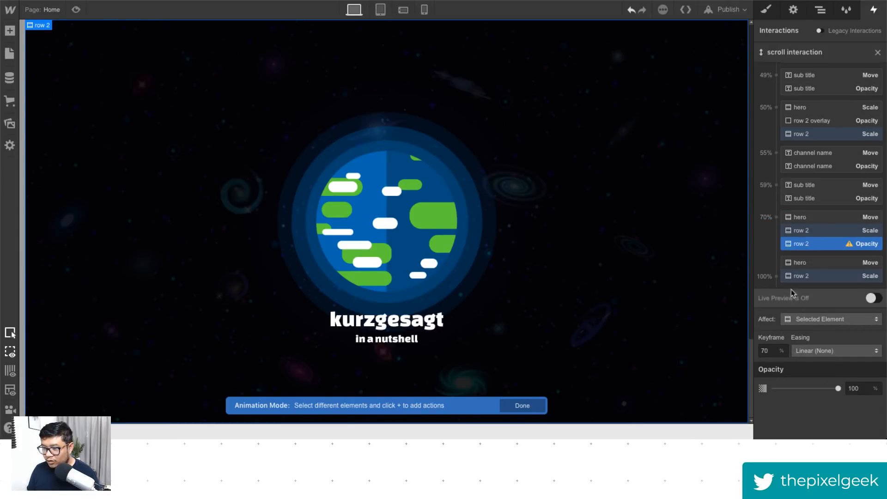
click(777, 276)
click(800, 377)
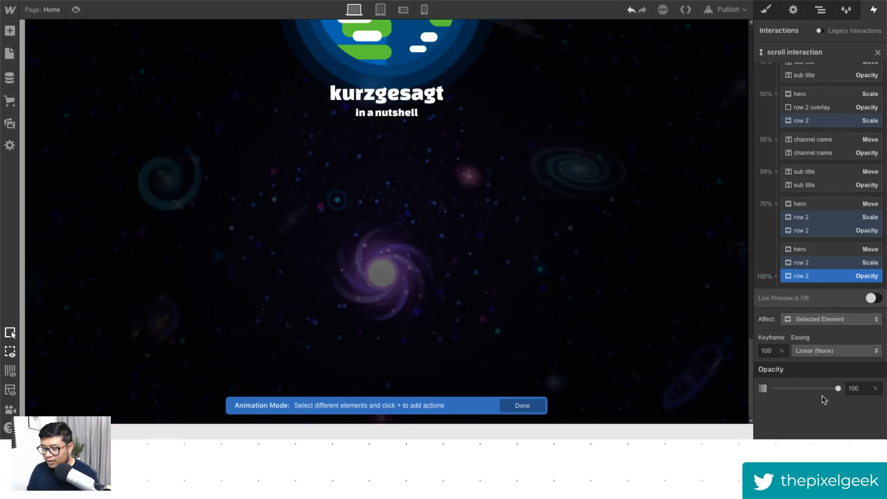
double_click(854, 389)
text(0)
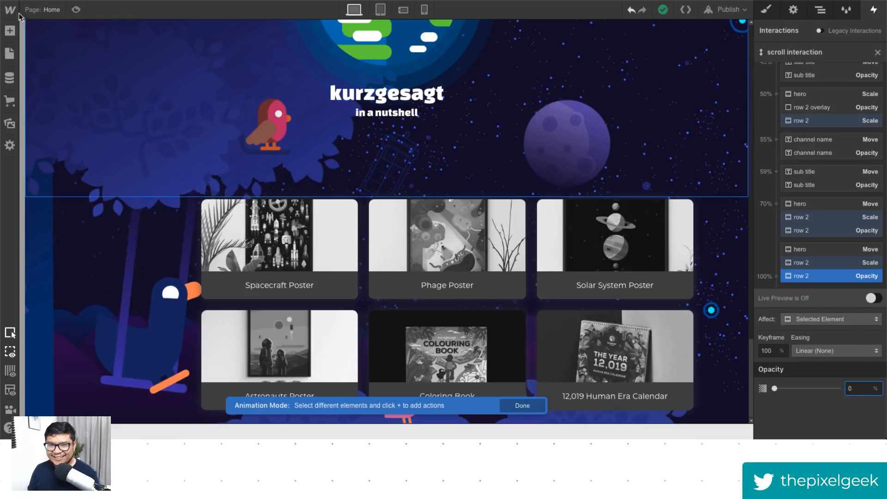
Step: Preview the Home page and scroll up and down to examine row 2 fading out into the store section
click(76, 9)
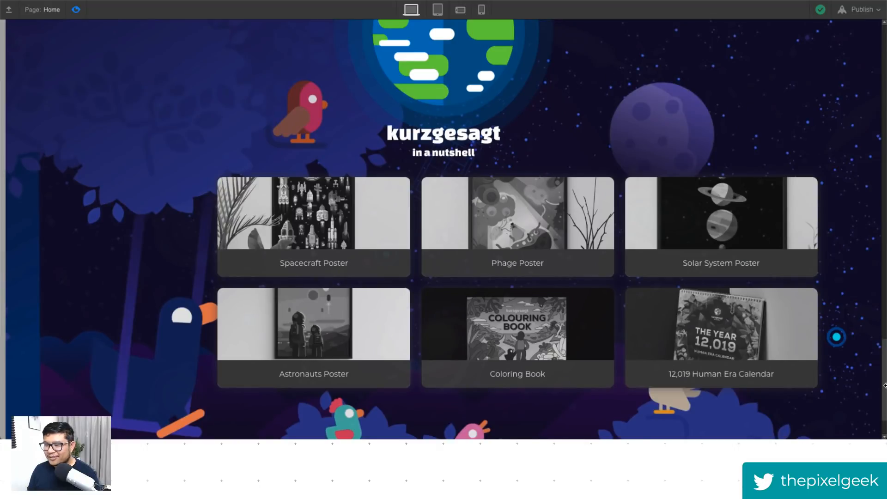
mouse_move(885, 385)
mouse_down()
mouse_move(873, 211)
mouse_move(885, 154)
mouse_move(885, 386)
mouse_move(884, 342)
mouse_move(885, 374)
mouse_up()
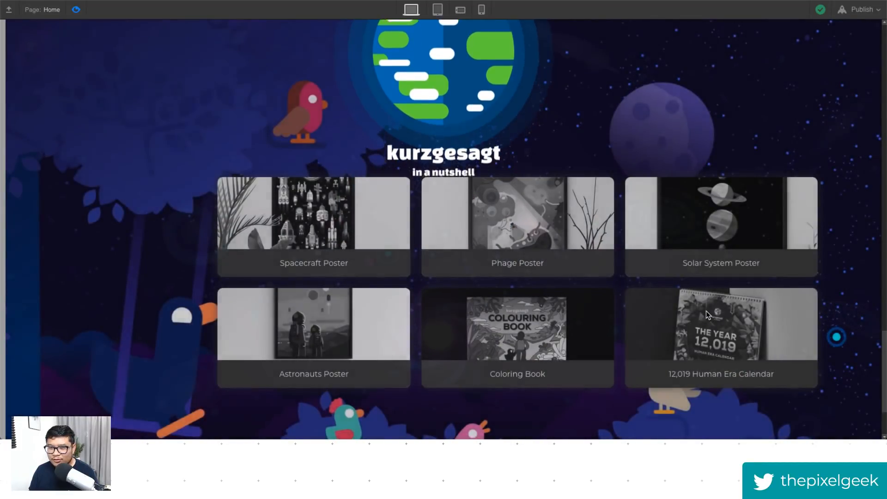
scroll(874, 289, up, 3)
scroll(863, 118, up, 5)
scroll(864, 192, down, 10)
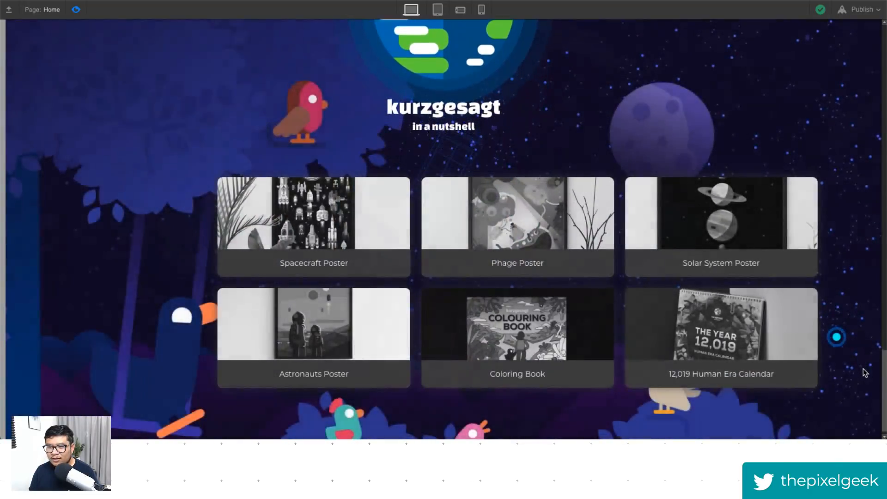
scroll(860, 300, up, 10)
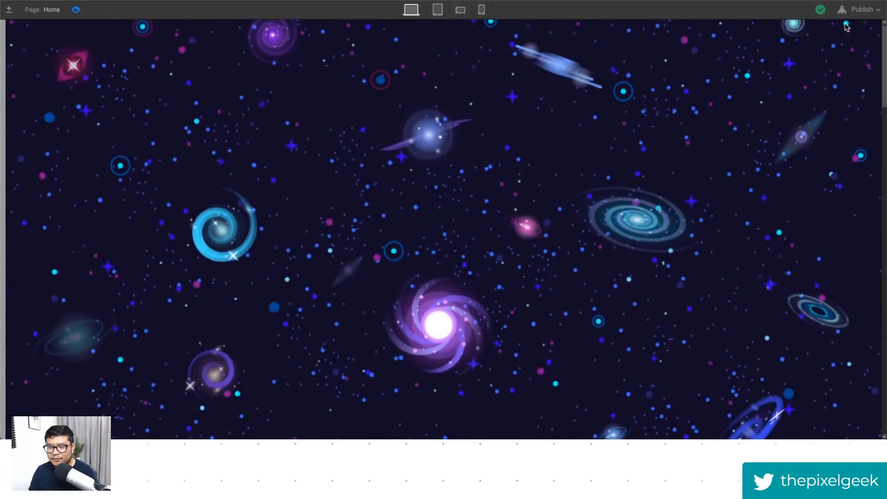
scroll(856, 92, down, 10)
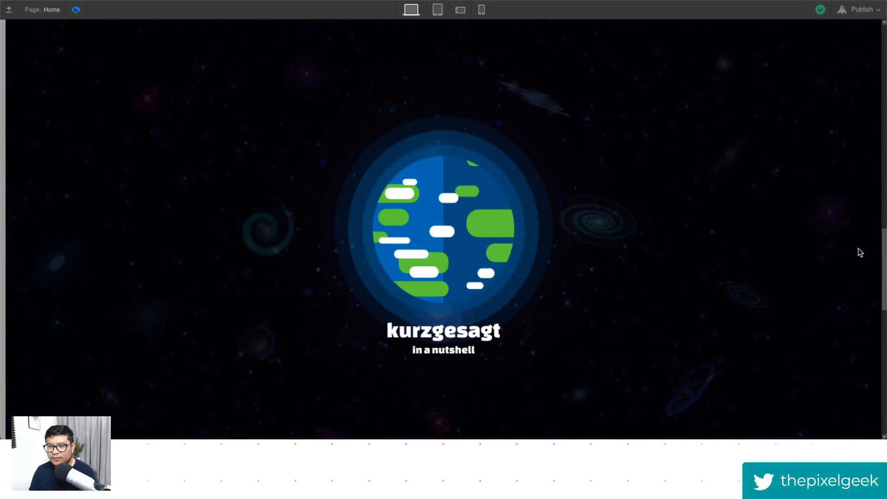
scroll(860, 248, down, 10)
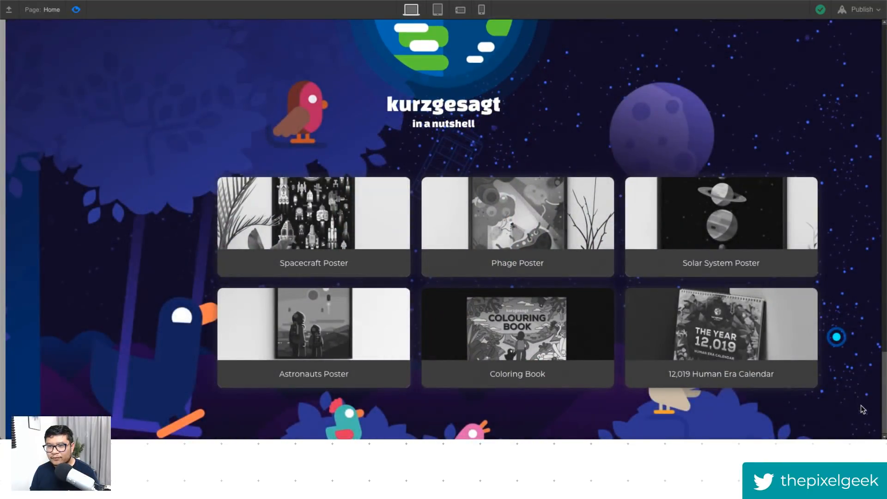
scroll(859, 193, up, 15)
scroll(860, 192, down, 15)
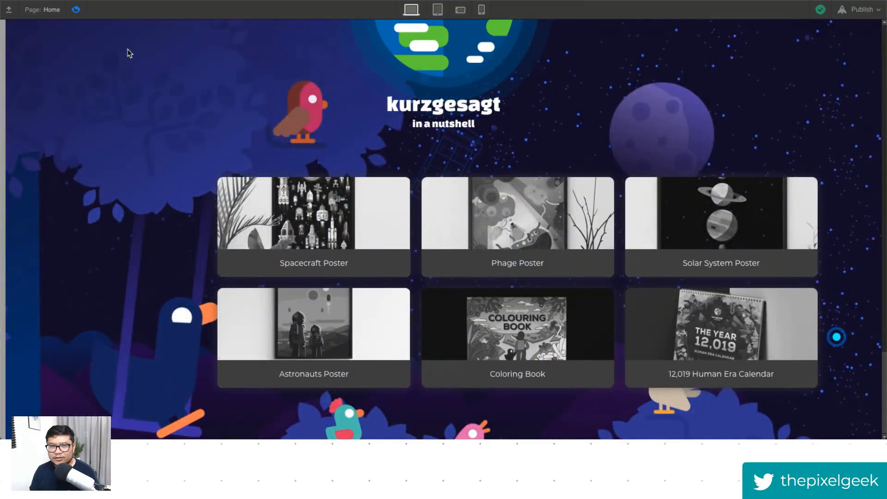
click(76, 9)
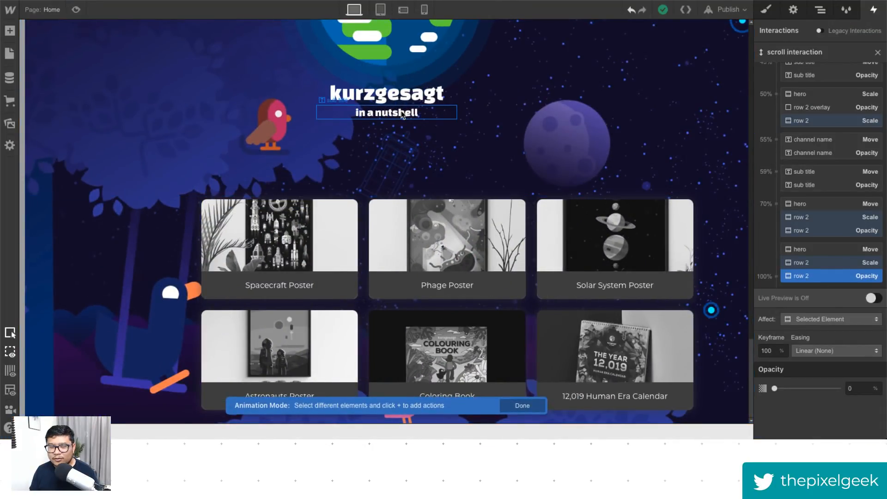
Step: Add a second line reading "online store" to the hero's sub title, below "in a nutshell"
click(436, 118)
double_click(430, 340)
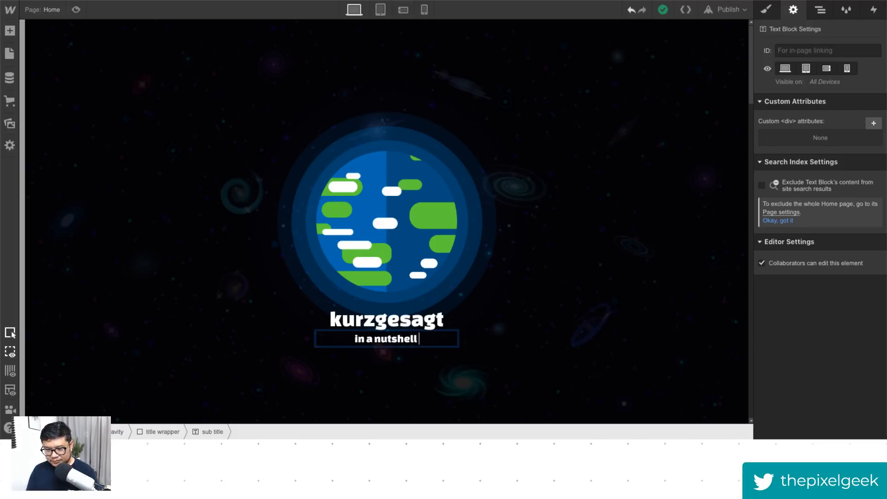
key(BackSpace)
key(shift+Return)
text(online)
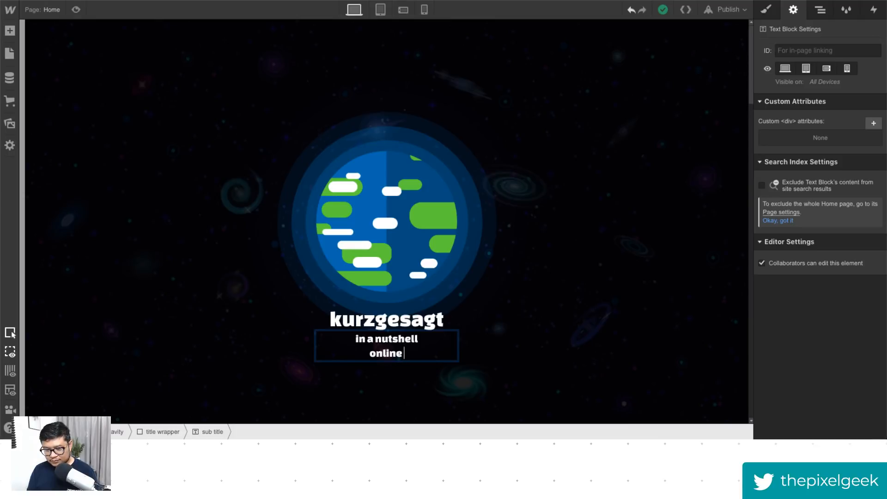
key(shift+Home)
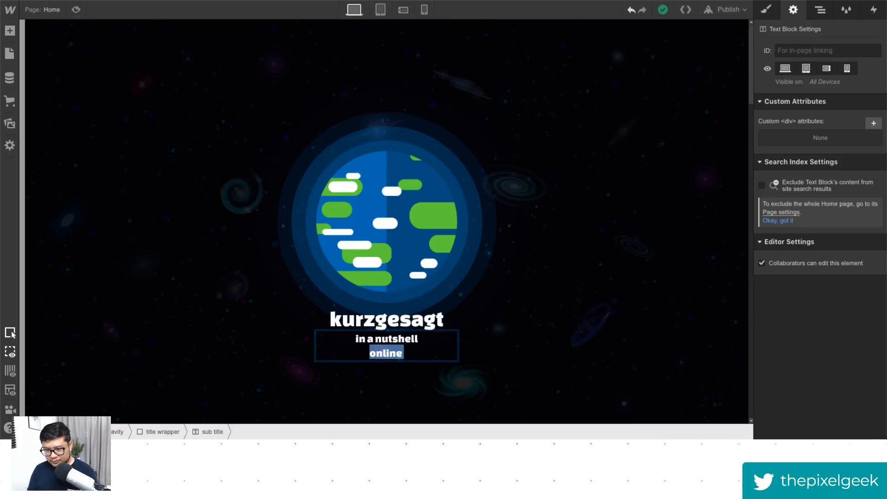
text(store)
key(Escape)
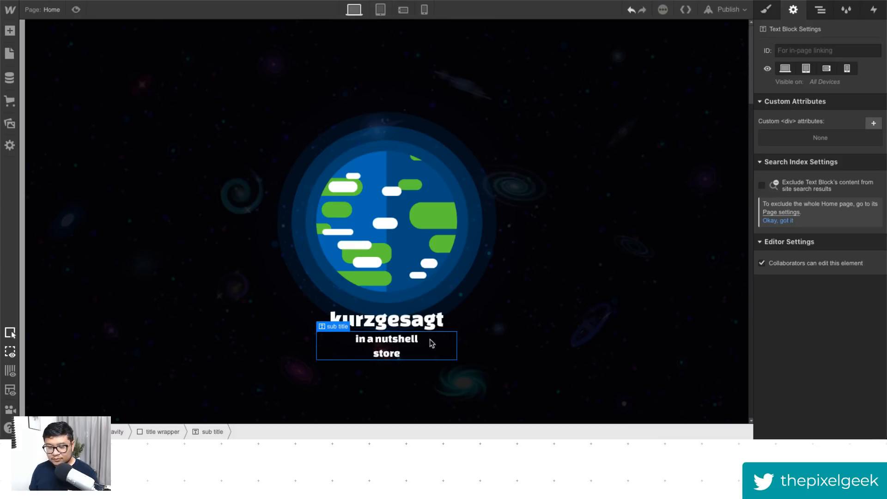
double_click(380, 354)
text(online)
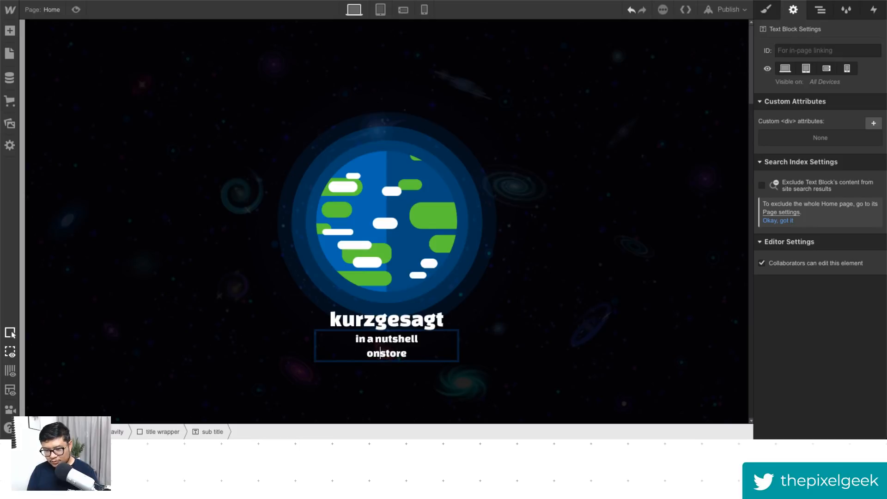
key(Escape)
click(190, 220)
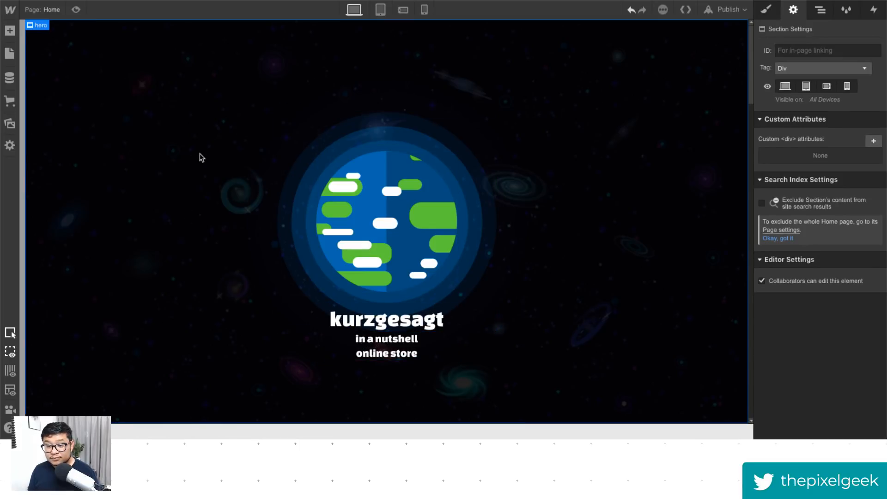
Step: Preview the whole scroll animation in both directions to check the extended sub title above the product cards
click(77, 11)
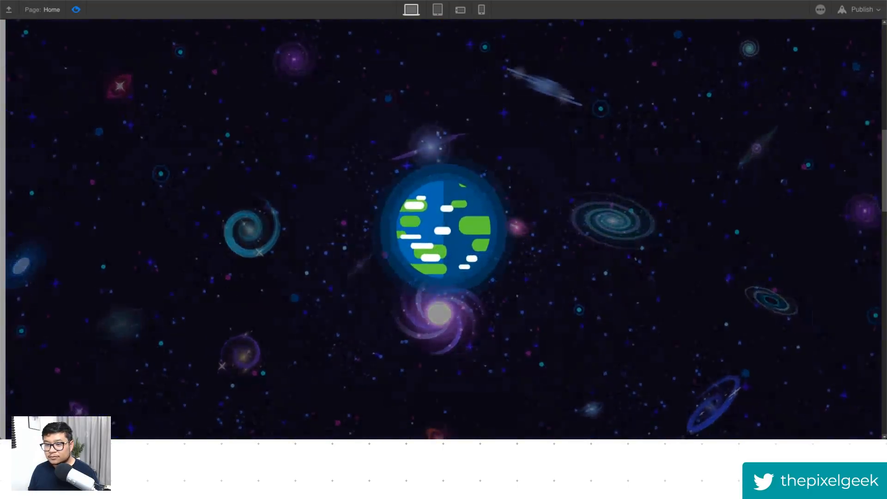
scroll(883, 360, down, 5)
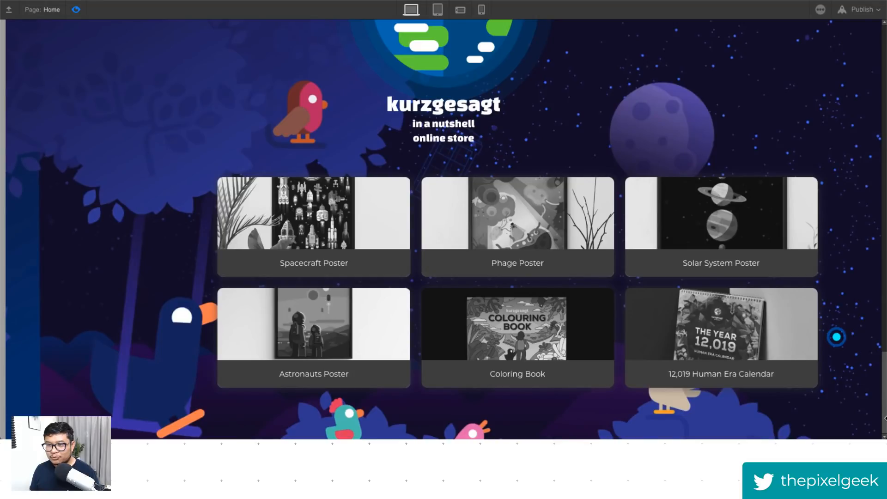
drag(884, 376, 880, 180)
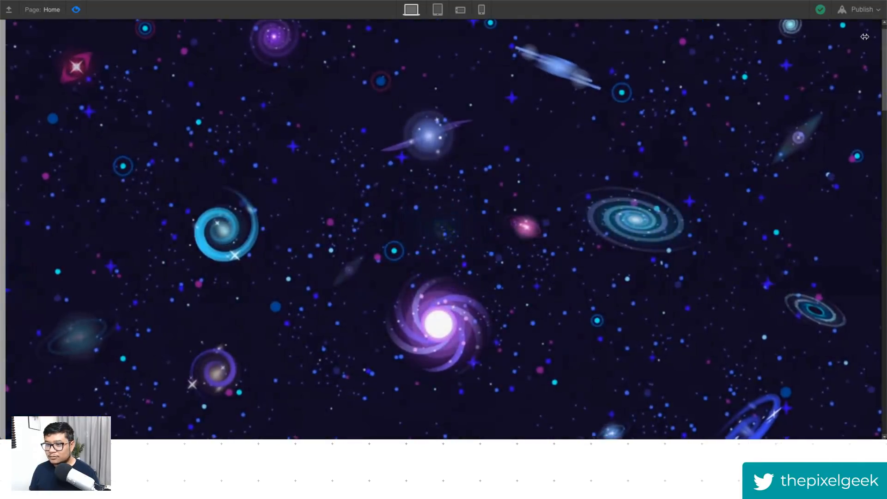
drag(882, 150, 874, 393)
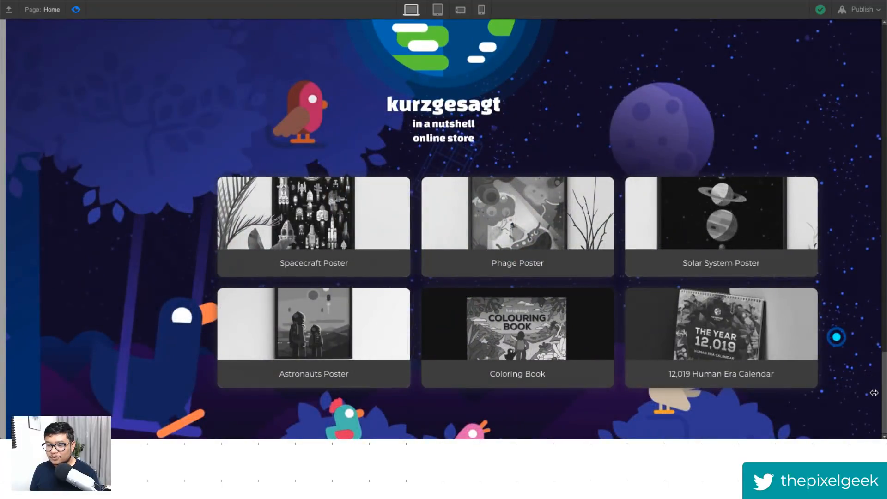
click(76, 10)
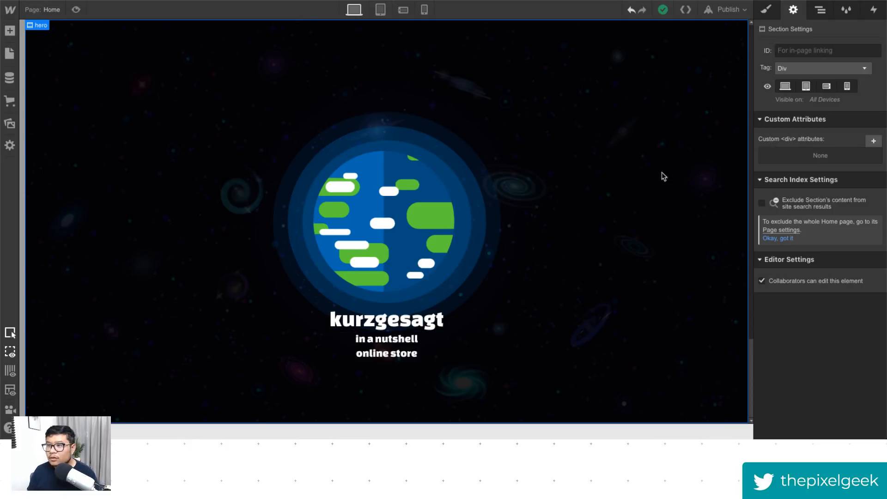
Step: Collapse the hero section in the element hierarchy and look over the site's list of pages
click(820, 11)
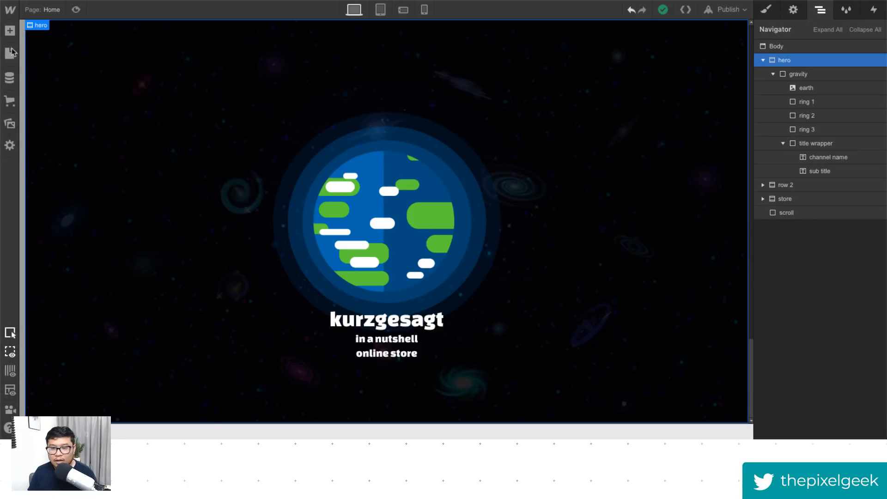
click(764, 61)
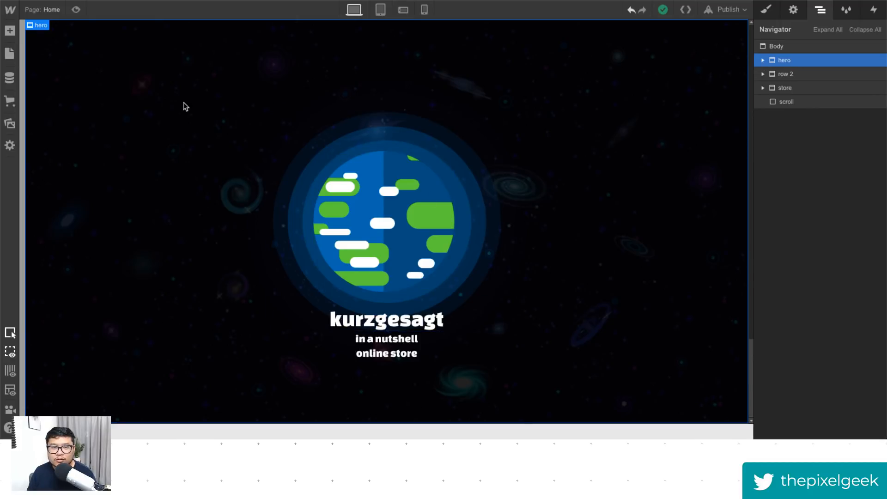
click(52, 10)
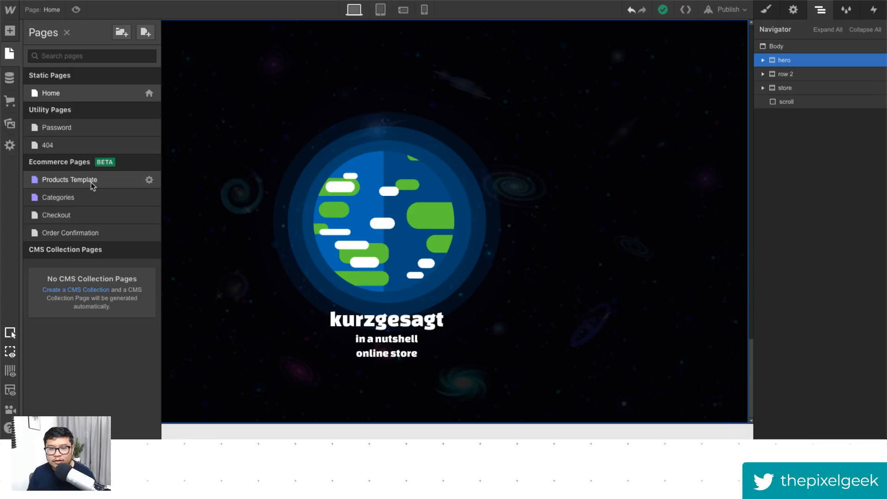
click(657, 148)
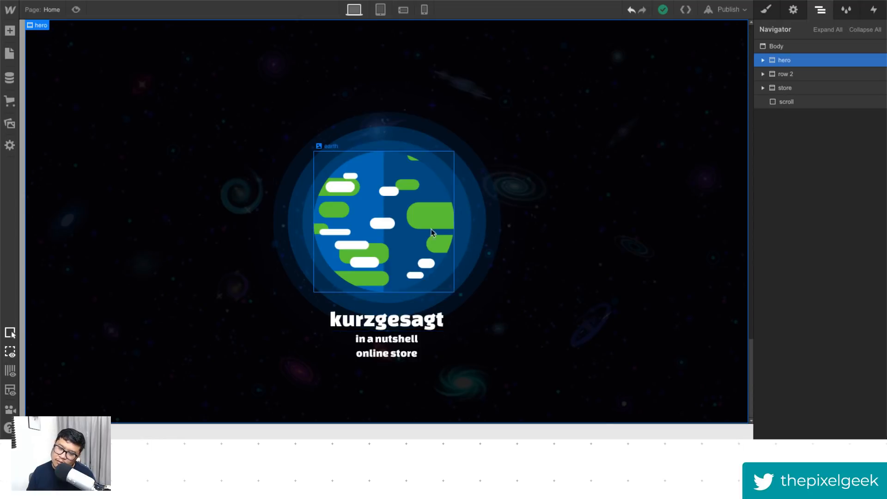
Step: Try the hero's sub title without its "online store" line, and undo the removal
click(442, 238)
click(400, 357)
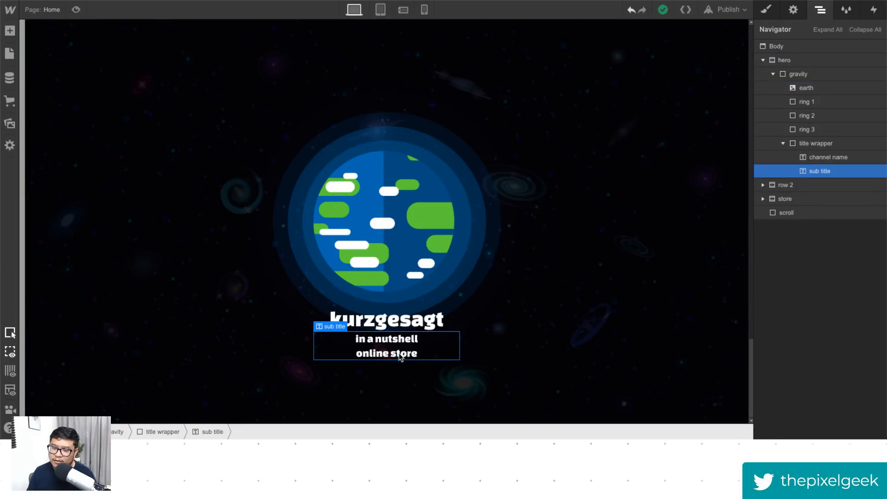
double_click(401, 356)
drag(400, 356, 341, 351)
key(BackSpace)
key(BackSpace)
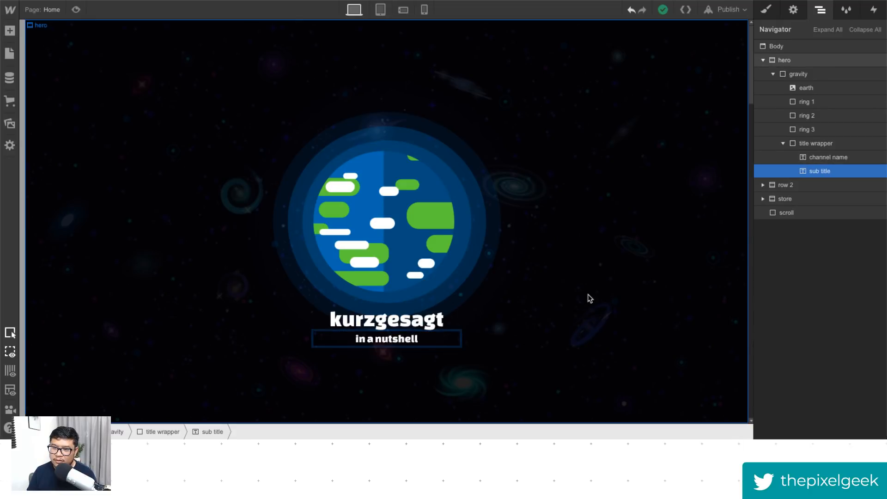
click(436, 224)
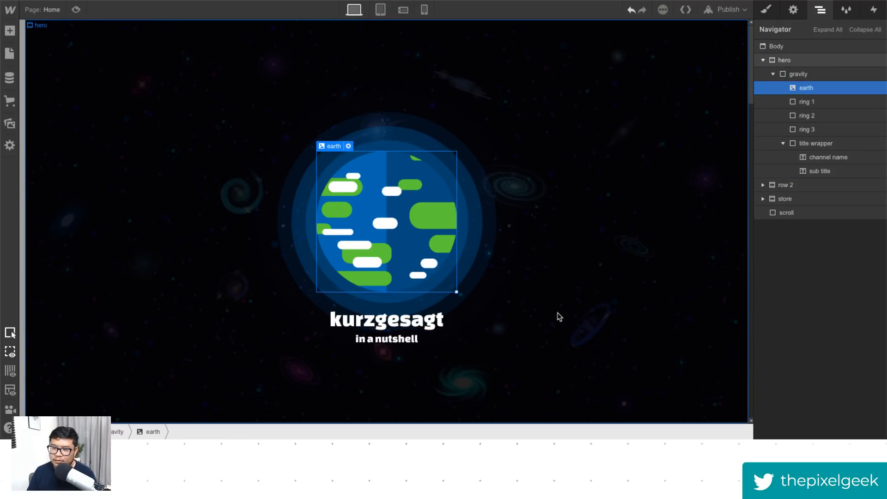
key(ctrl+z)
click(512, 361)
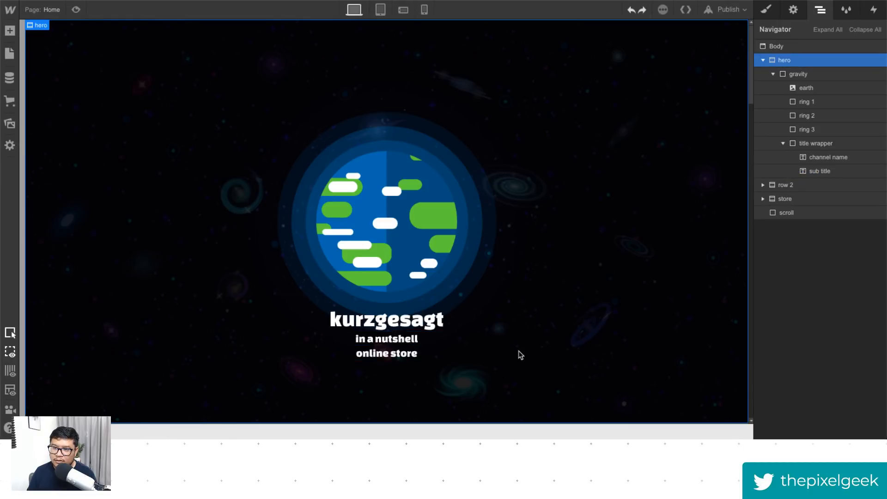
click(398, 206)
click(493, 293)
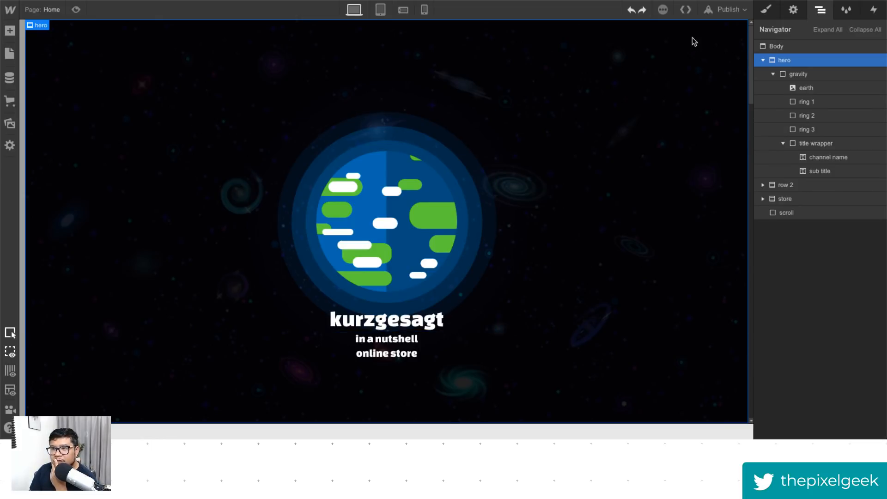
Step: Publish the site to kurzgesagt-store.webflow.io and preview the Home page down to the product cards
click(728, 9)
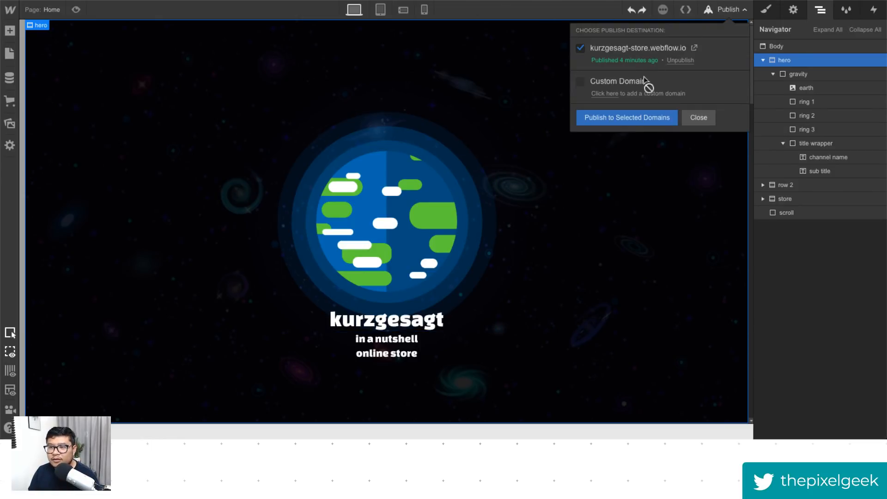
click(611, 118)
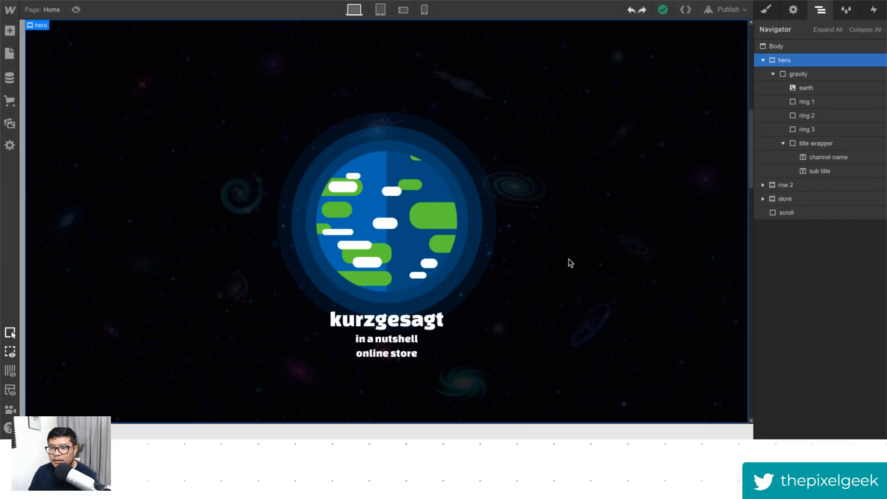
click(76, 9)
scroll(526, 259, down, 5)
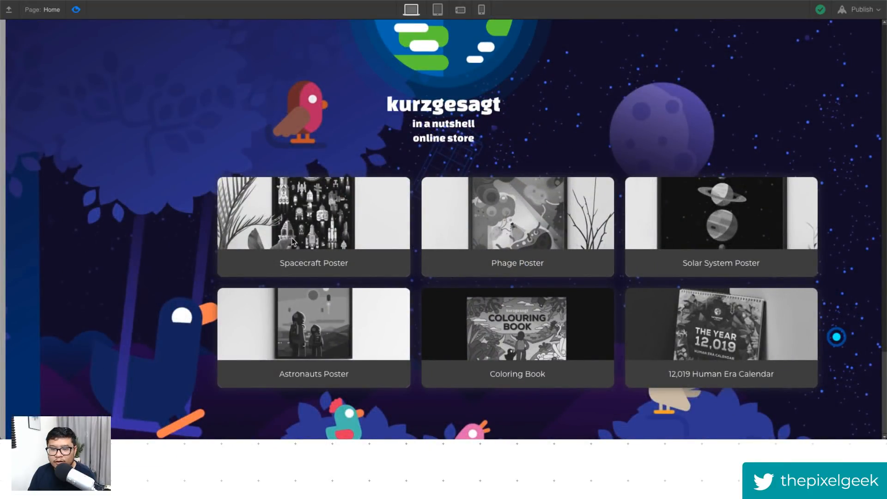
Step: Leave the preview and copy the Home page's hero section into the body of the Products Template page
click(77, 11)
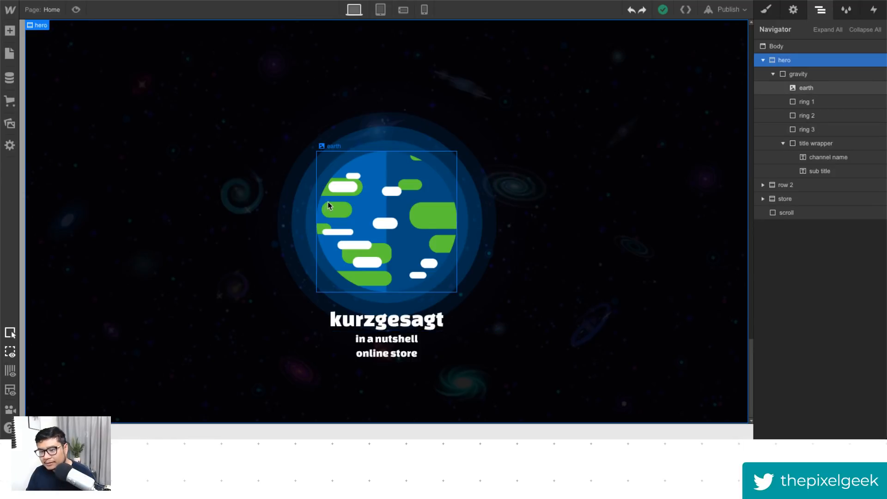
click(35, 14)
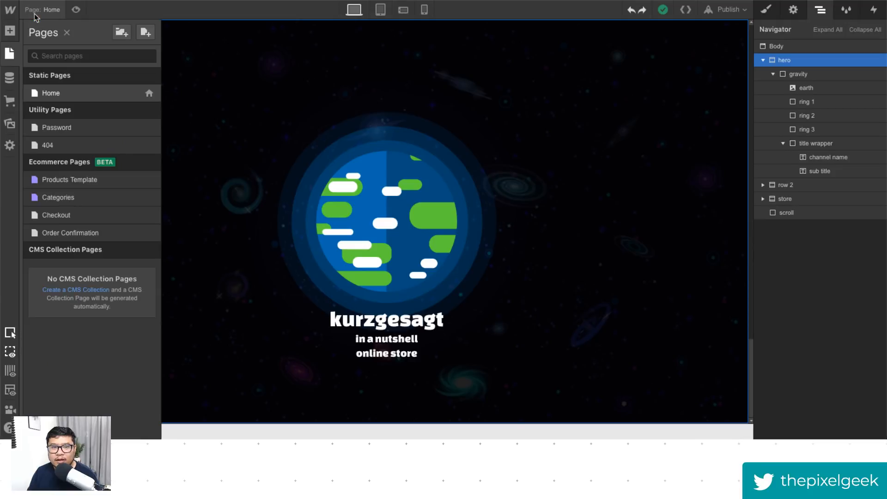
click(97, 180)
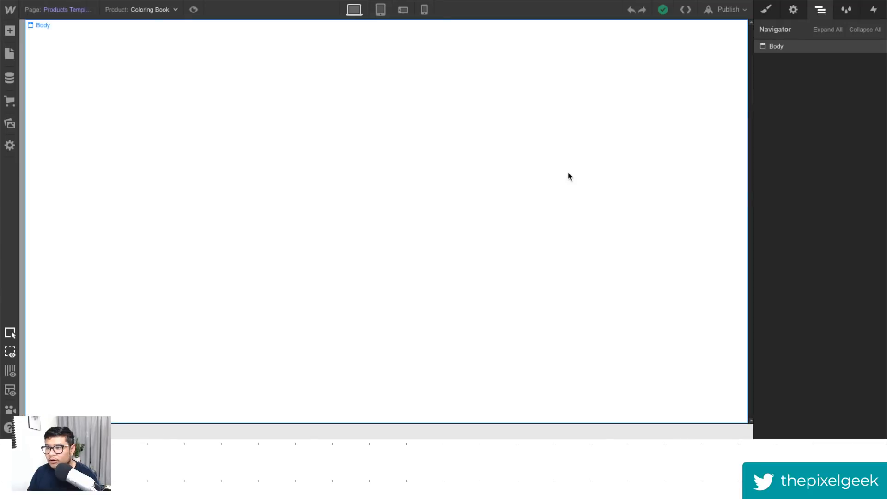
click(799, 60)
Step: Add the combo class "child" to the hero section on the Products Template page
click(767, 10)
click(817, 62)
text(child)
key(Return)
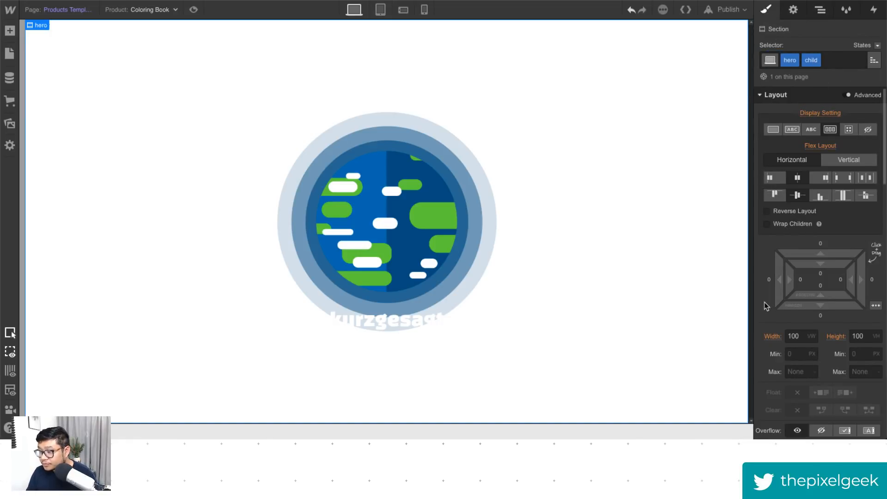
Step: Add a Move transform to the child hero section, with a vertical offset of -408 px
scroll(803, 323, down, 5)
scroll(804, 350, down, 6)
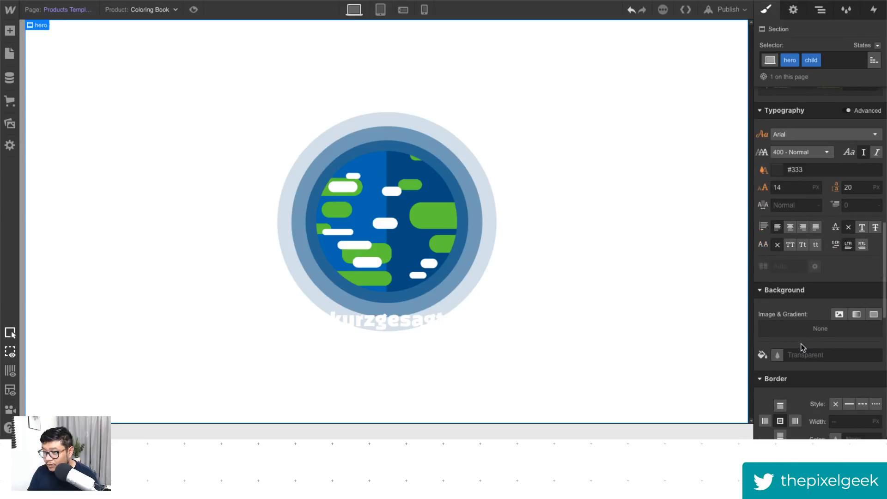
scroll(803, 347, up, 10)
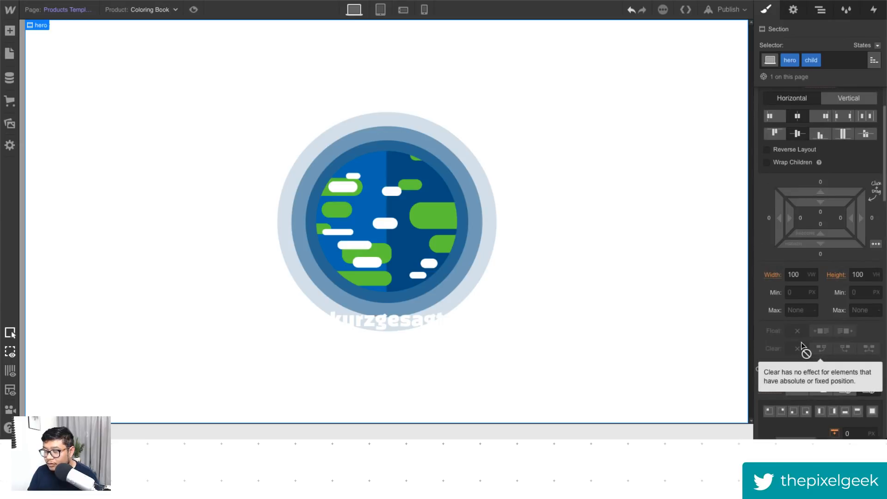
scroll(802, 344, down, 14)
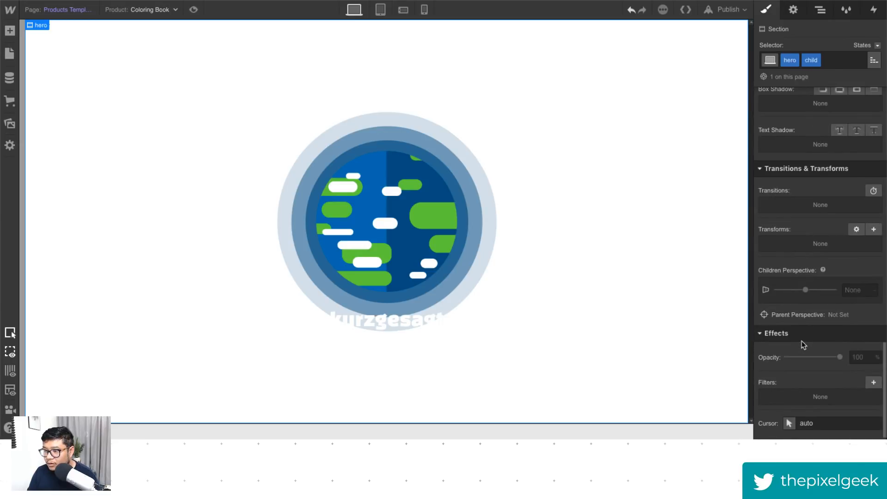
click(873, 229)
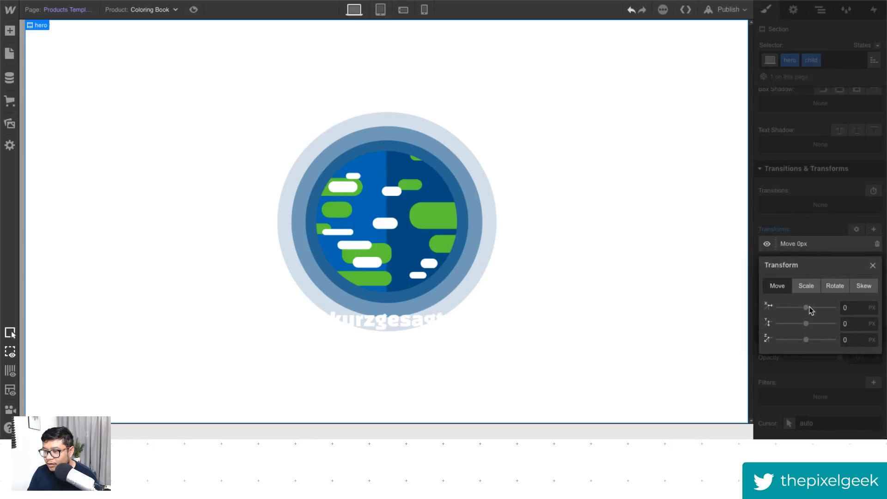
drag(806, 323, 744, 329)
click(857, 323)
key(shift+Down)
key(shift+Down)
key(shift+Down)
key(shift+Down)
key(shift+Down)
key(shift+Down)
key(shift+Down)
key(shift+Down)
key(shift+Down)
key(shift+Down)
key(shift+Down)
key(shift+Down)
key(shift+Down)
key(shift+Down)
key(shift+Down)
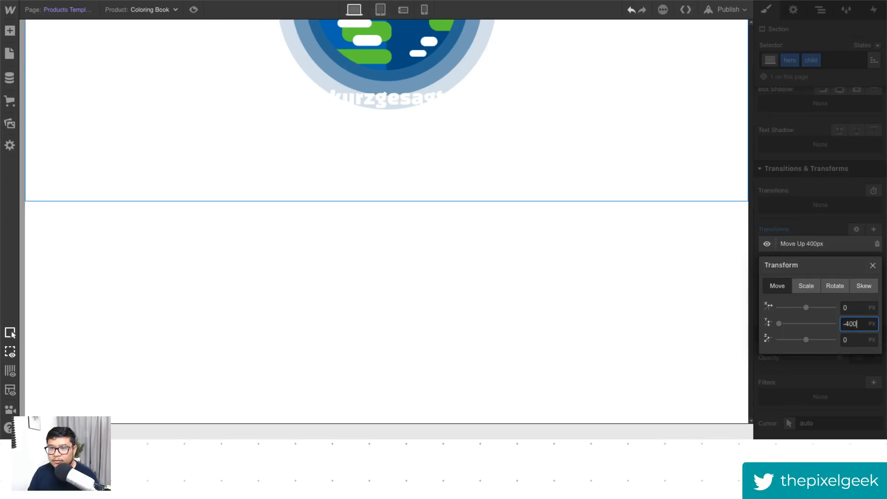
key(shift+Down)
key(shift+Down)
key(shift+Down)
key(shift+Down)
key(shift+Up)
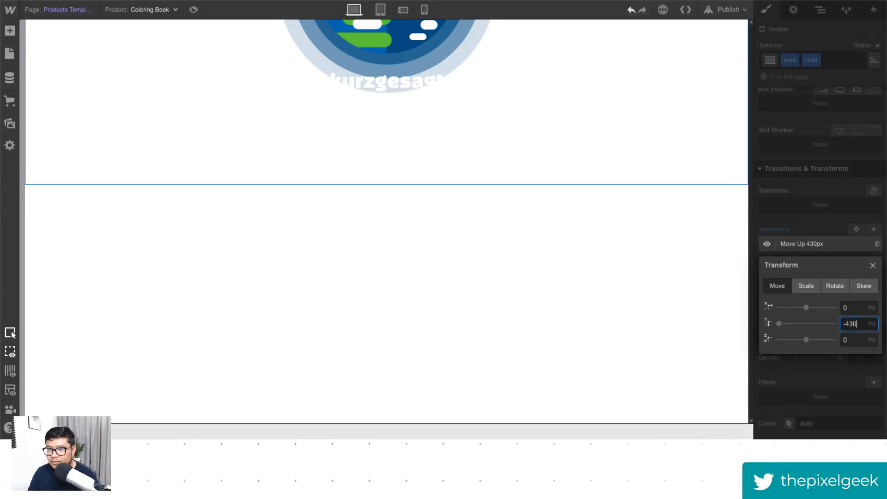
key(shift+Up)
key(shift+Up)
key(shift+Up)
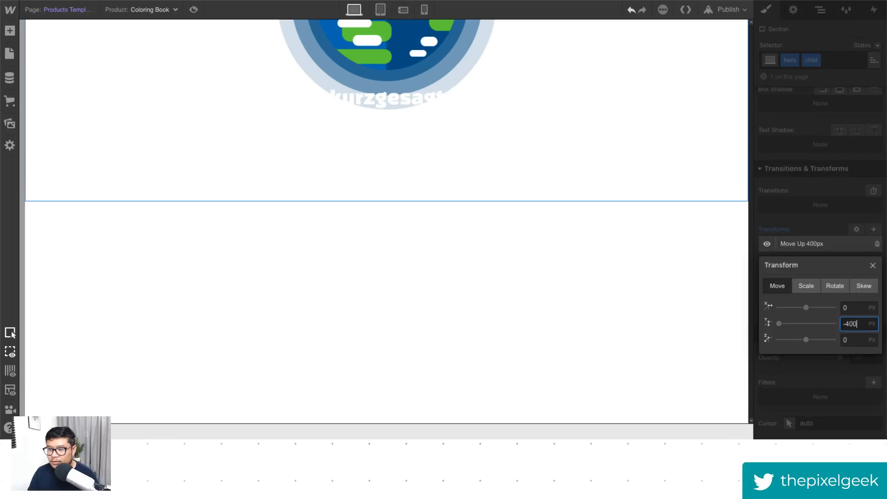
key(Up)
key(Up)
key(Up)
key(Up)
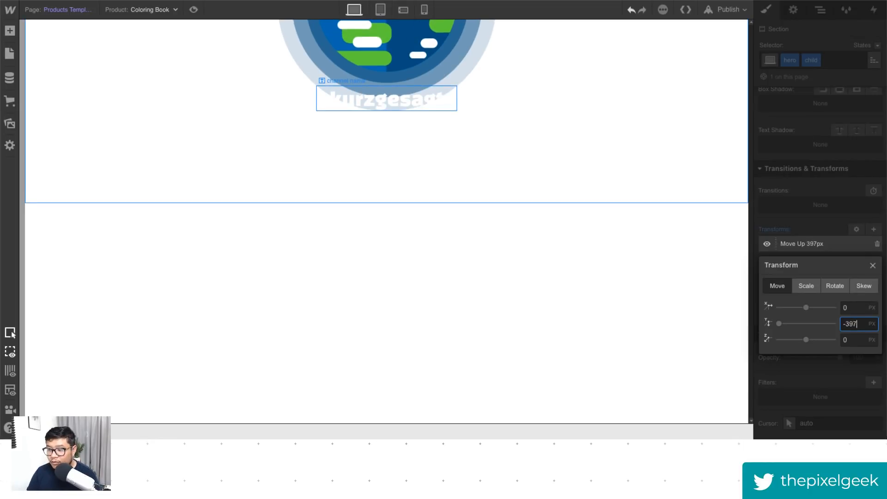
key(Down)
key(Down)
key(Down)
key(Down)
key(Down)
key(Down)
key(Down)
key(Down)
key(Down)
key(Down)
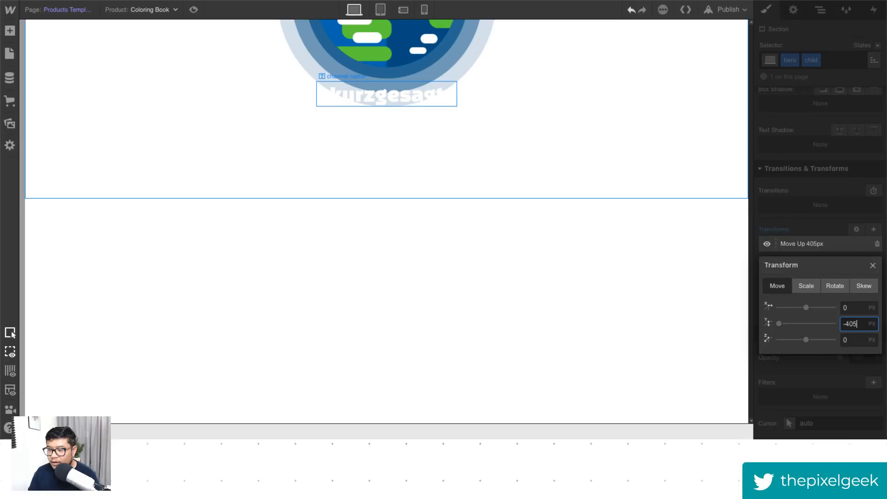
key(Down)
key(Down)
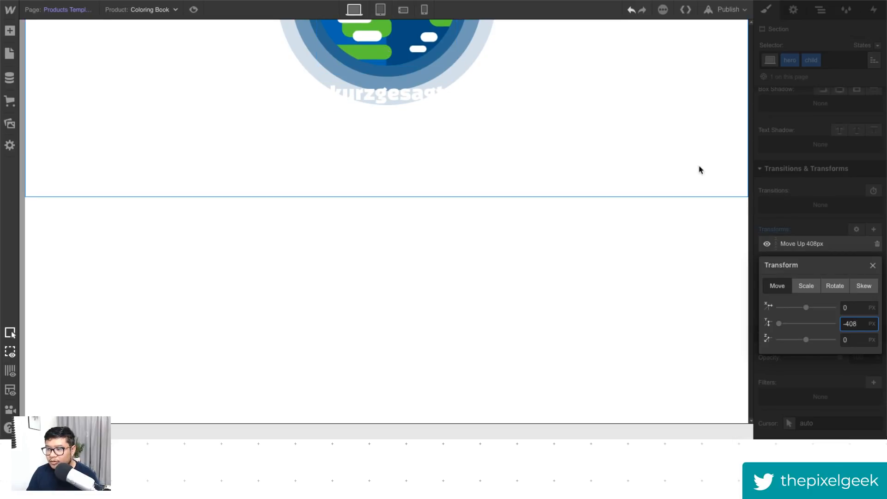
click(799, 208)
Step: Switch to the Home page and back to the Products Template to compare the hero section
click(9, 53)
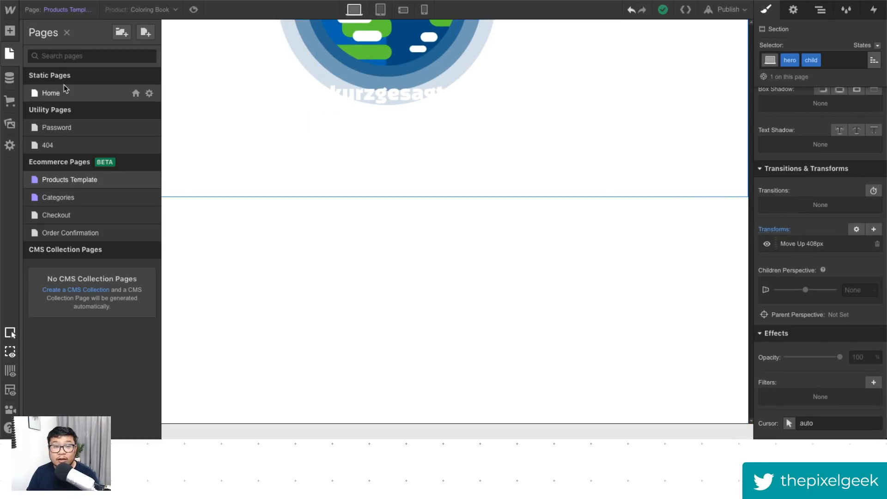
click(63, 93)
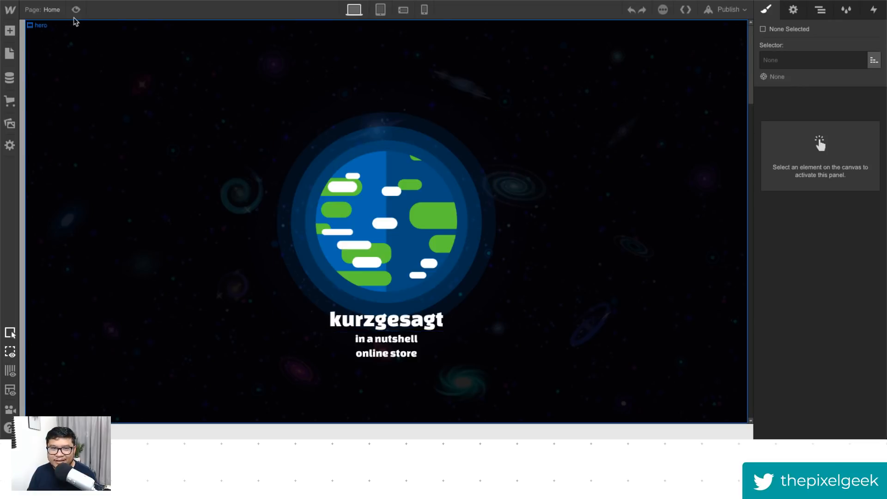
click(55, 12)
click(92, 185)
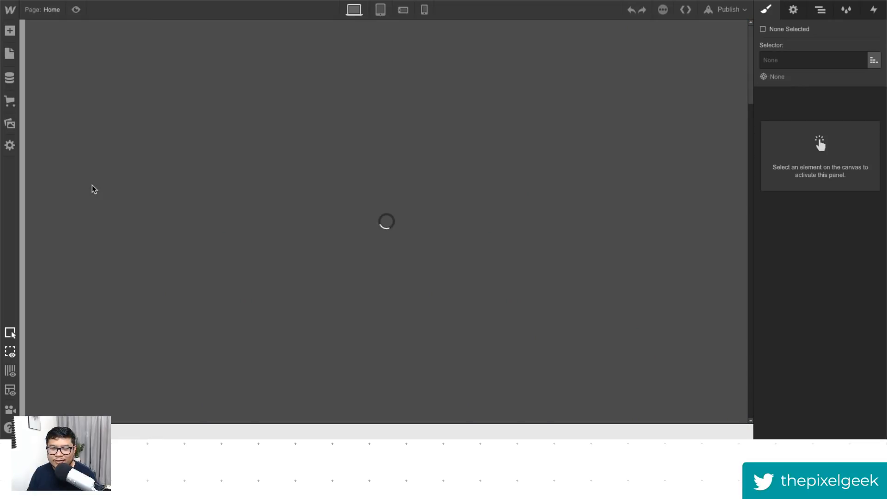
Step: Copy the store section from the Home page into the body of the Products Template page
click(59, 9)
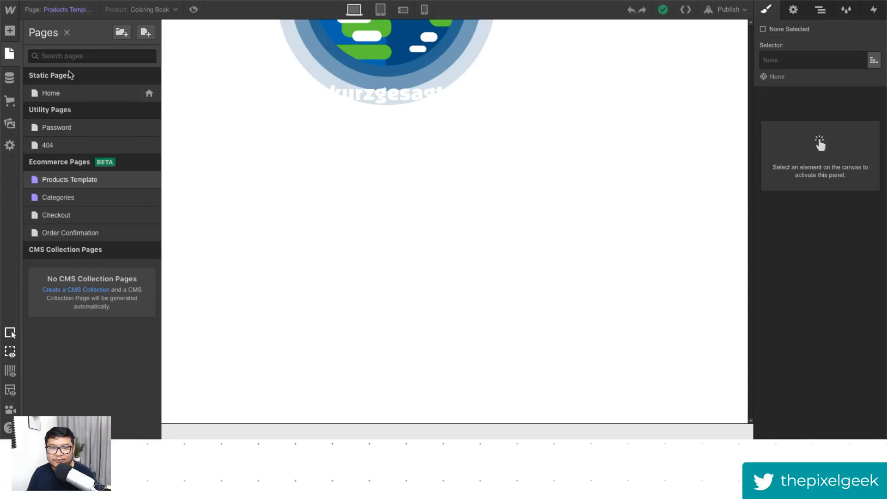
click(68, 95)
click(821, 9)
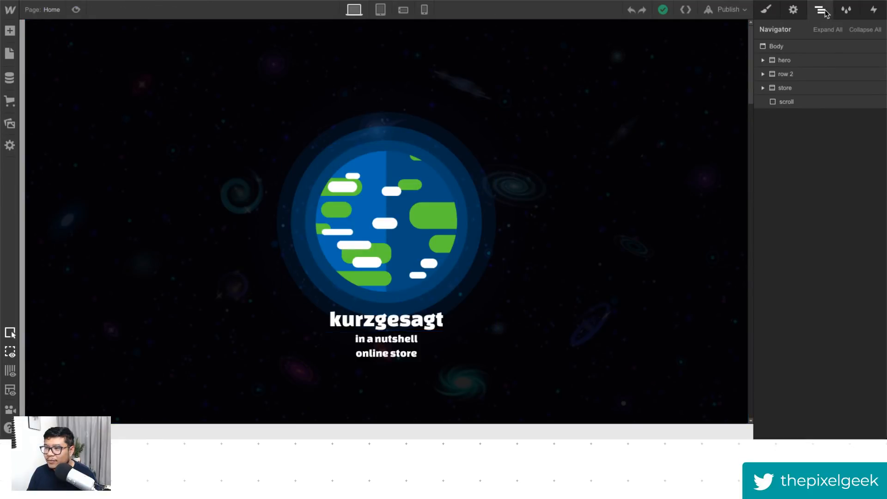
click(791, 75)
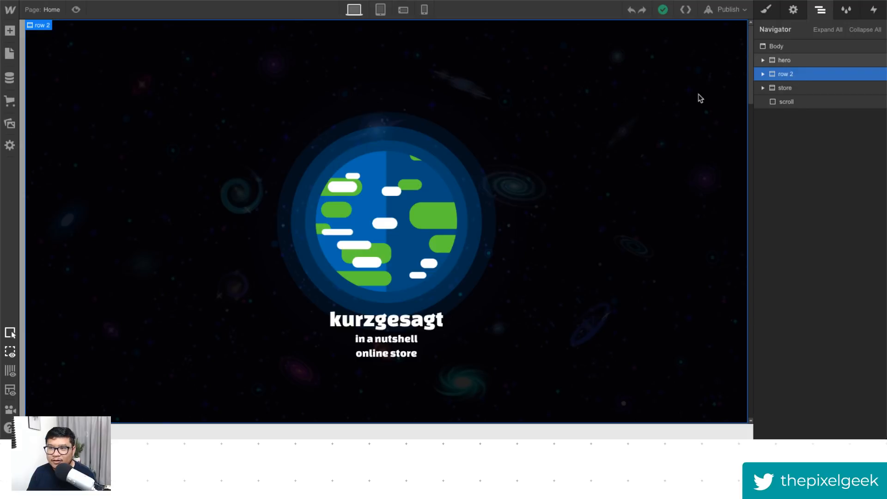
click(776, 89)
click(47, 12)
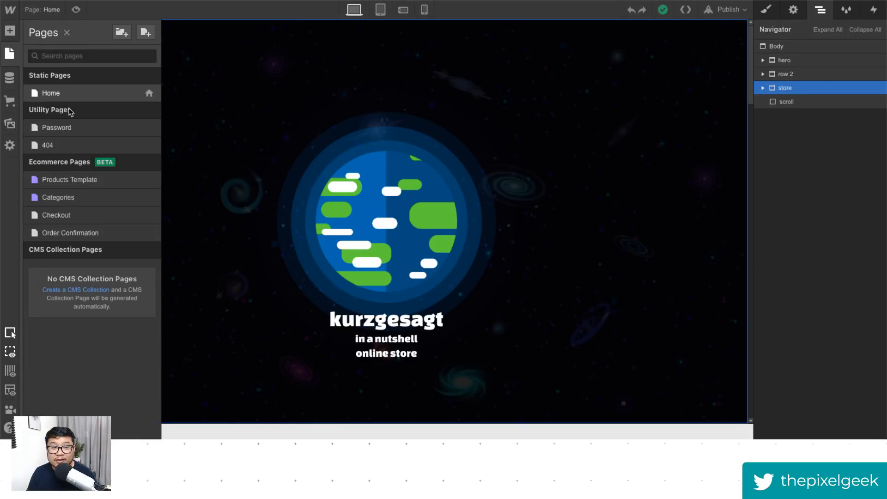
click(93, 178)
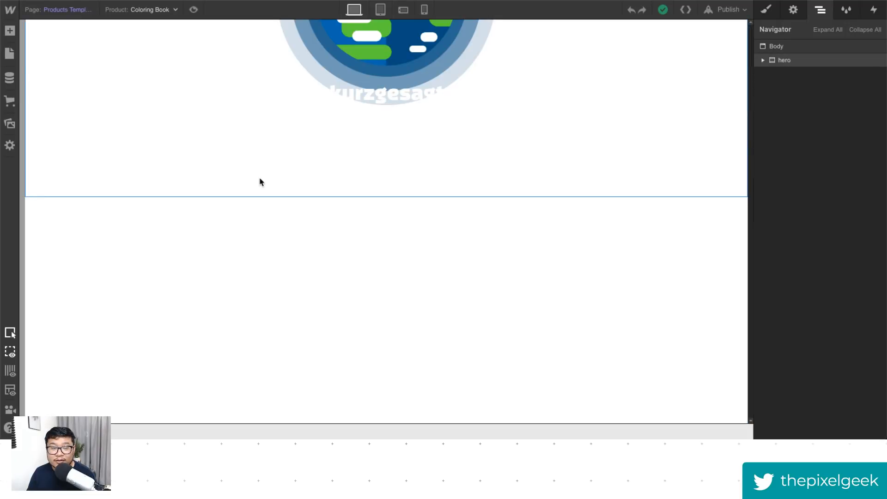
click(795, 45)
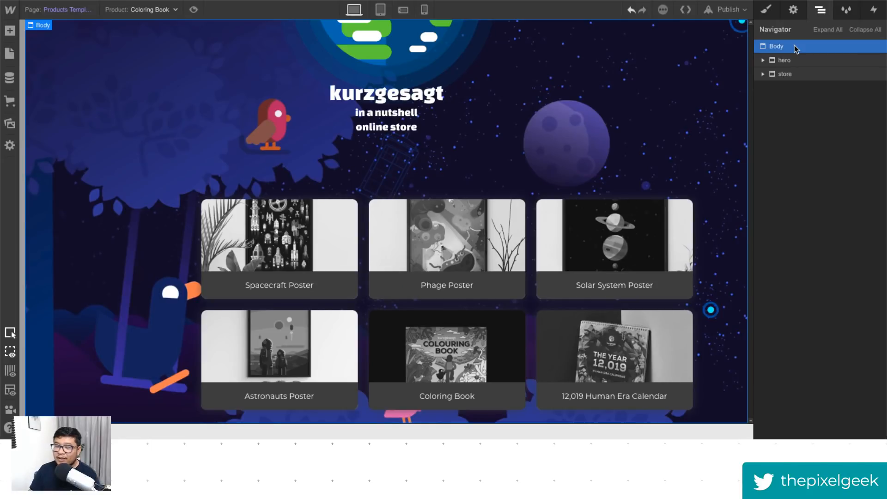
Step: Duplicate the class of the store section's grid on the Products Template page as "product page grid"
click(733, 275)
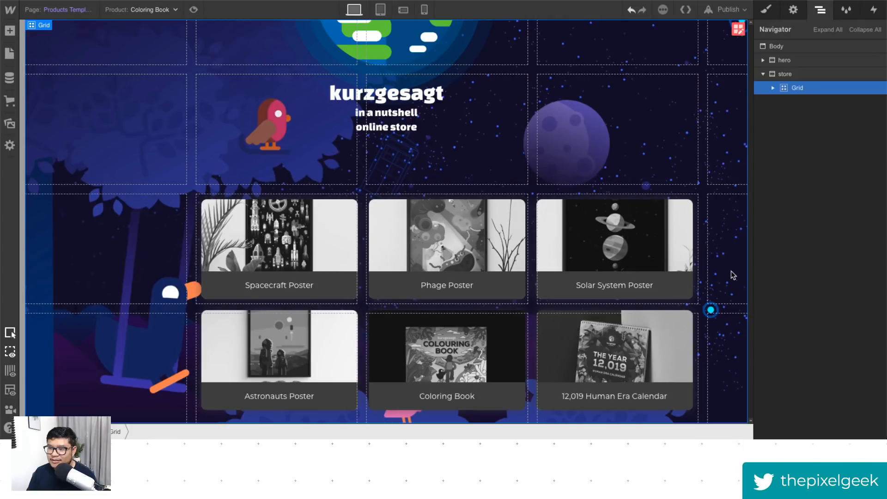
click(739, 30)
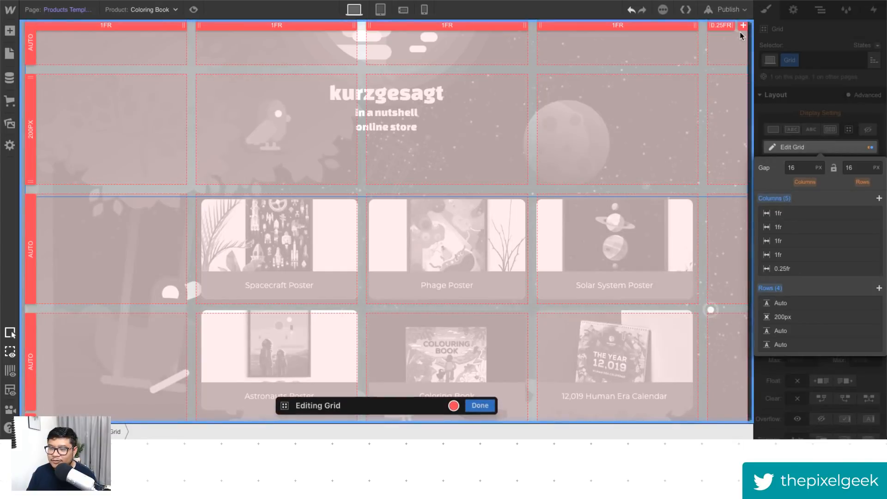
click(817, 60)
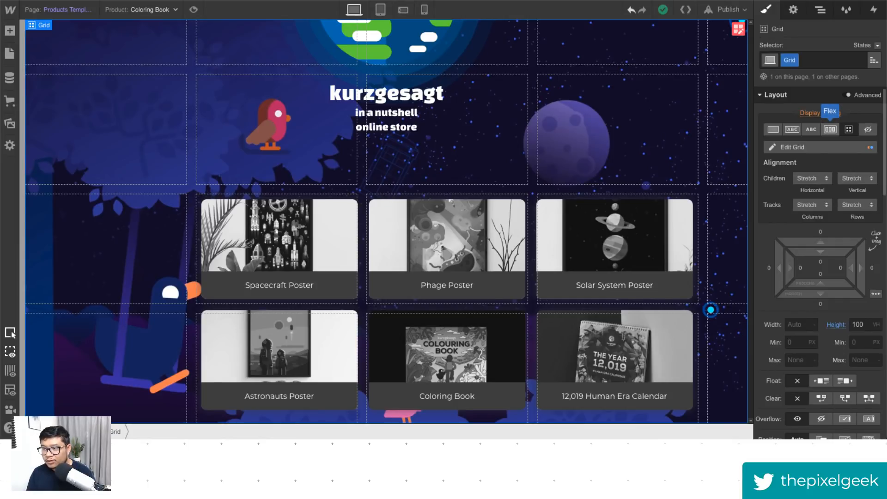
click(794, 60)
click(797, 93)
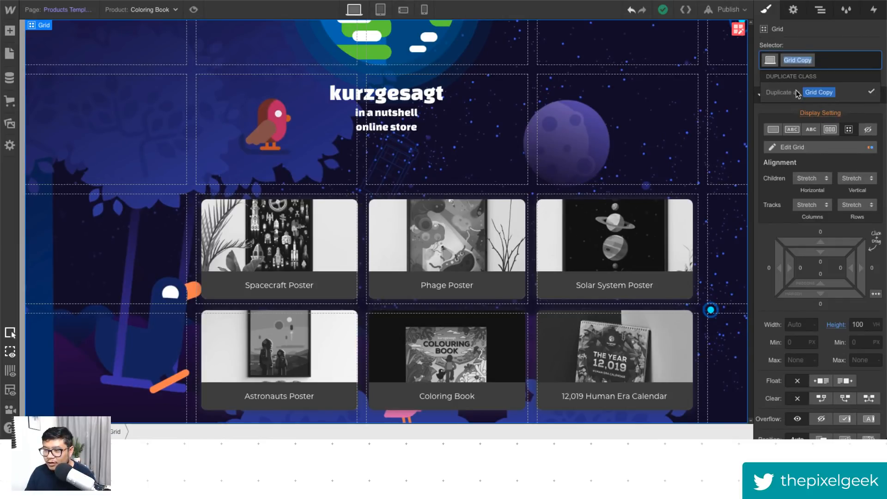
text(product pa)
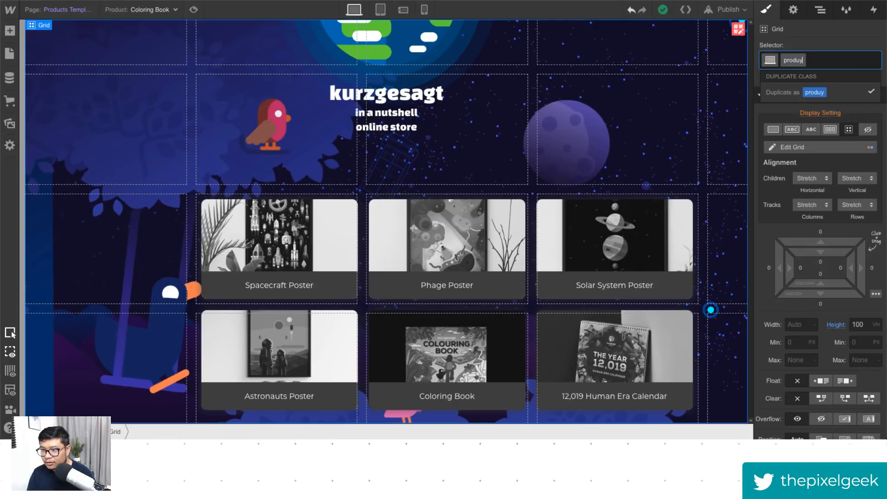
text(ge grid)
key(Return)
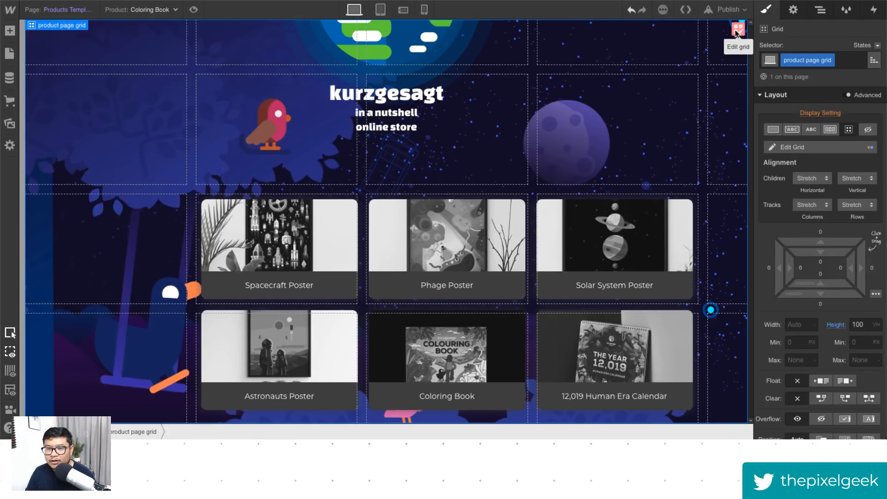
Step: Set the flex basis of the product Collection Item to 100/6 percent (16.67%)
click(737, 30)
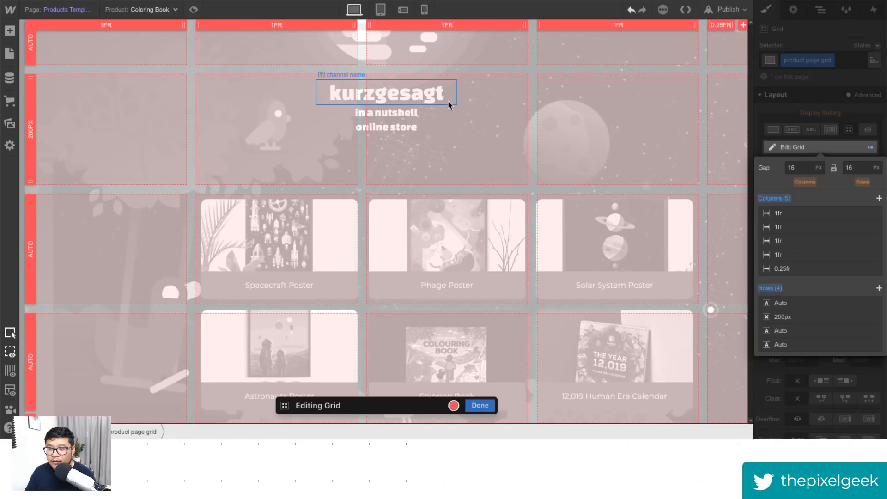
click(722, 63)
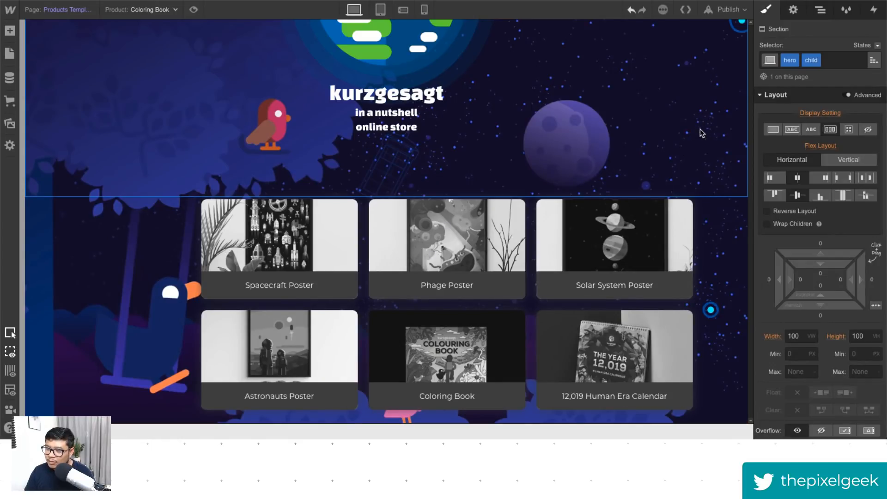
click(531, 250)
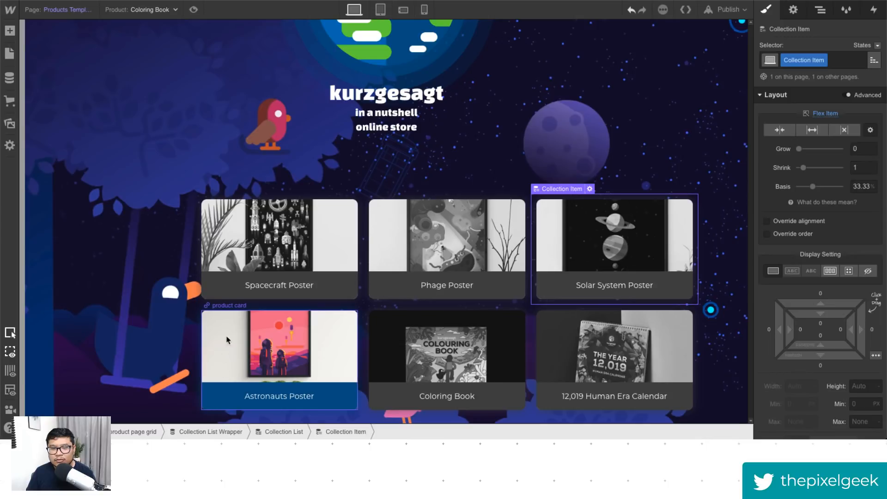
click(317, 264)
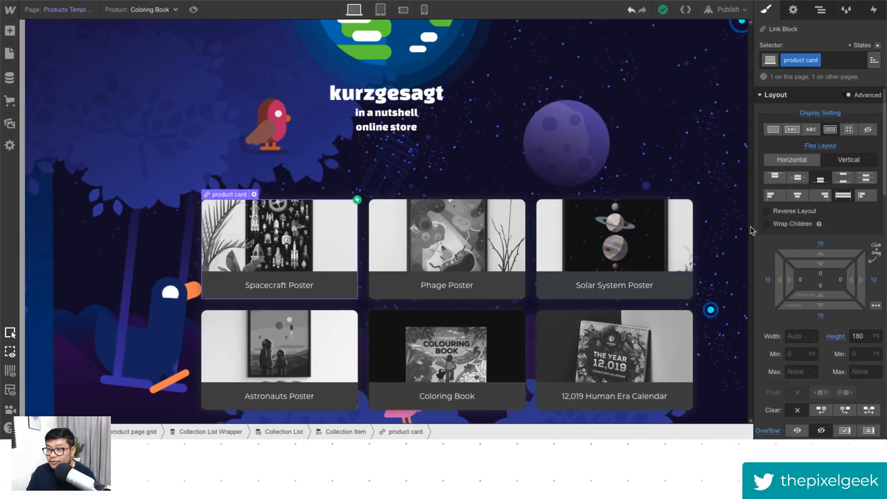
key(ctrl+Up)
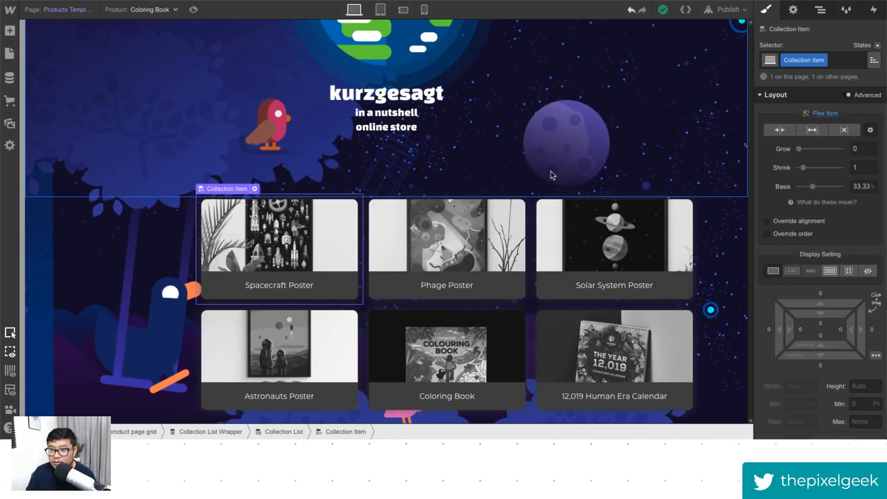
click(857, 186)
text(100/6)
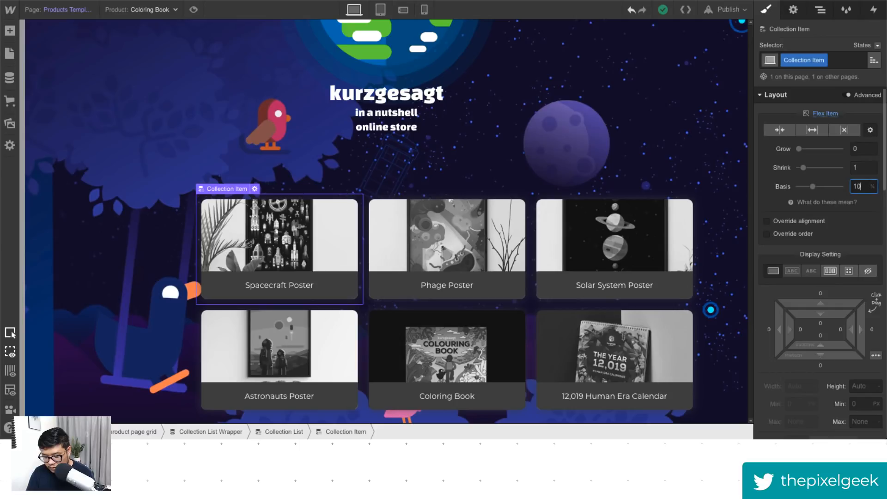
key(Return)
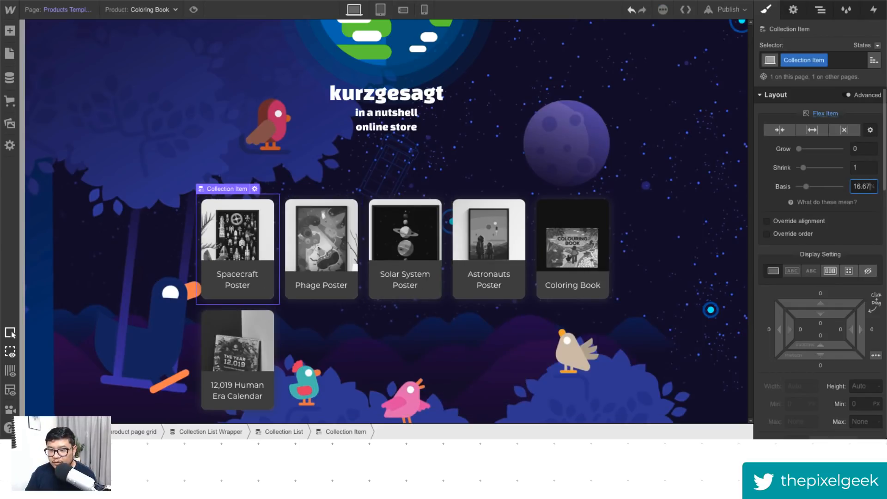
Step: Place the Collection List Wrapper in row 4 of the product page grid, spanning columns 1 to 5
click(375, 352)
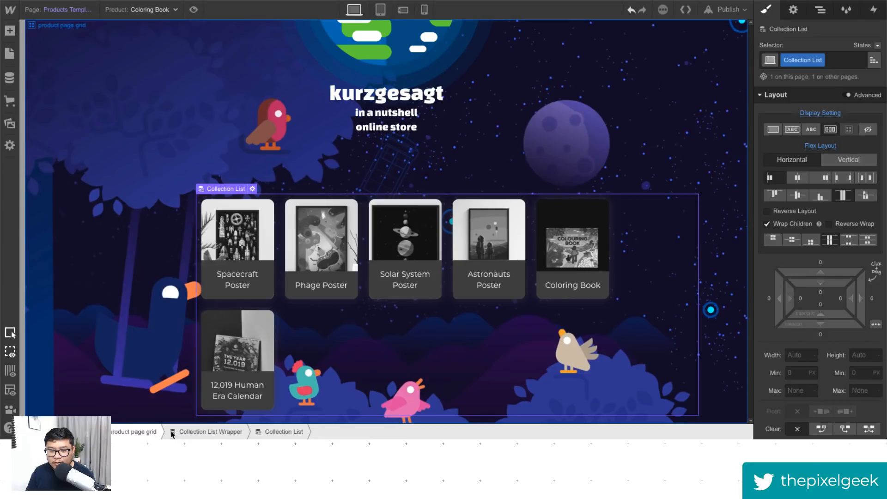
click(139, 432)
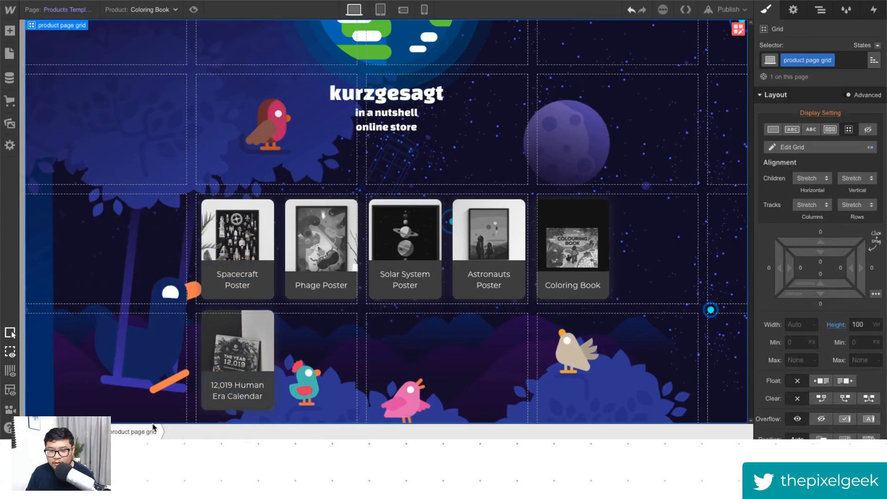
click(200, 421)
click(190, 433)
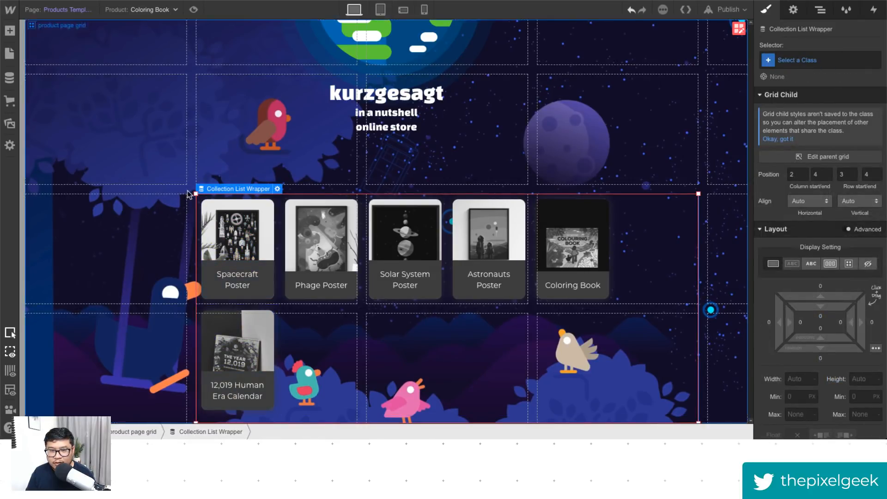
drag(196, 193, 56, 321)
drag(698, 240, 736, 265)
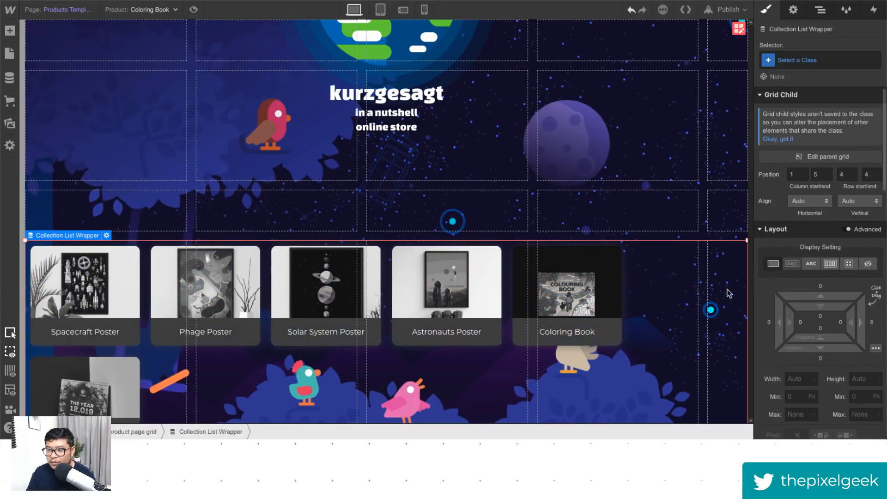
Step: Reduce the flex basis of the Collection Item to 15.67%
click(626, 313)
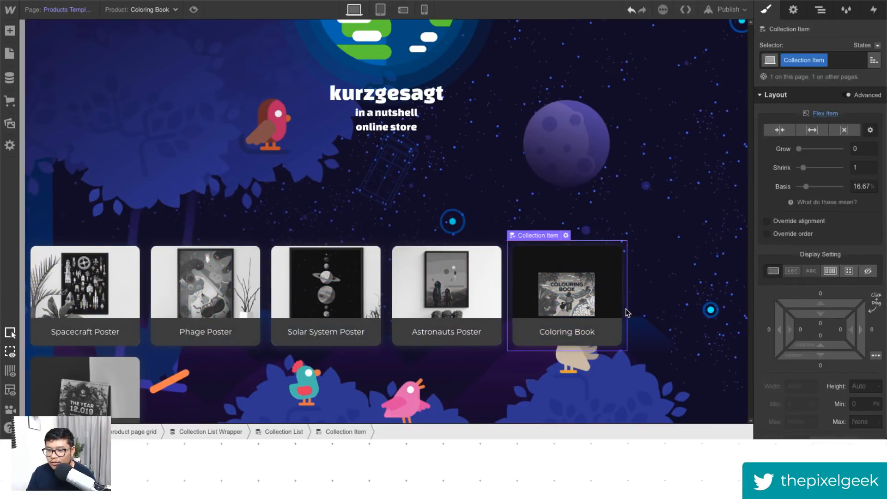
click(863, 186)
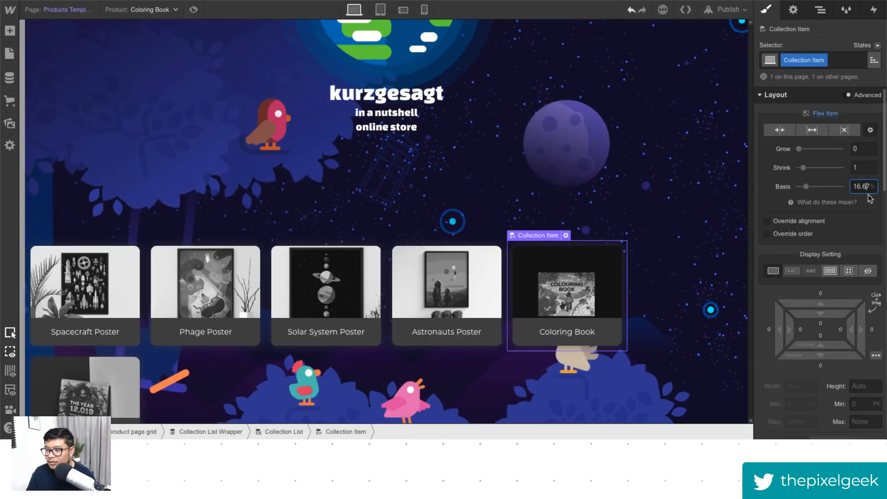
key(Down)
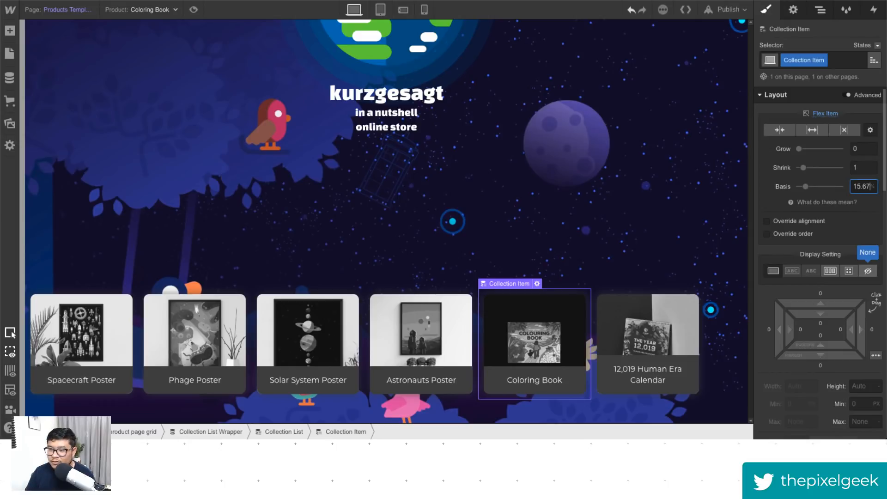
Step: Center the product cards horizontally within the Collection List and preview the page
click(732, 342)
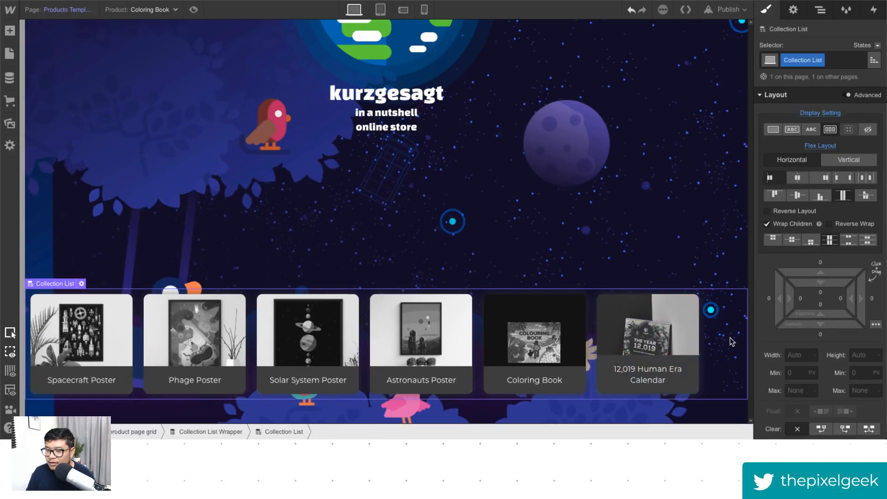
click(800, 180)
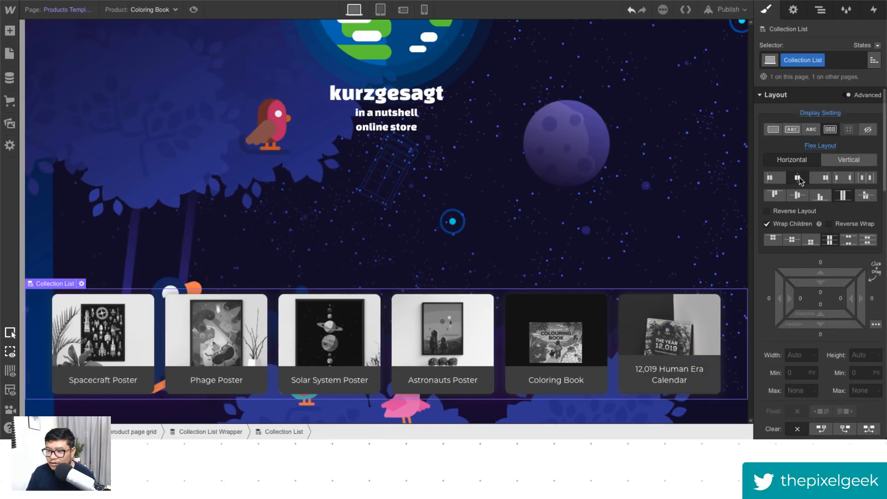
click(657, 265)
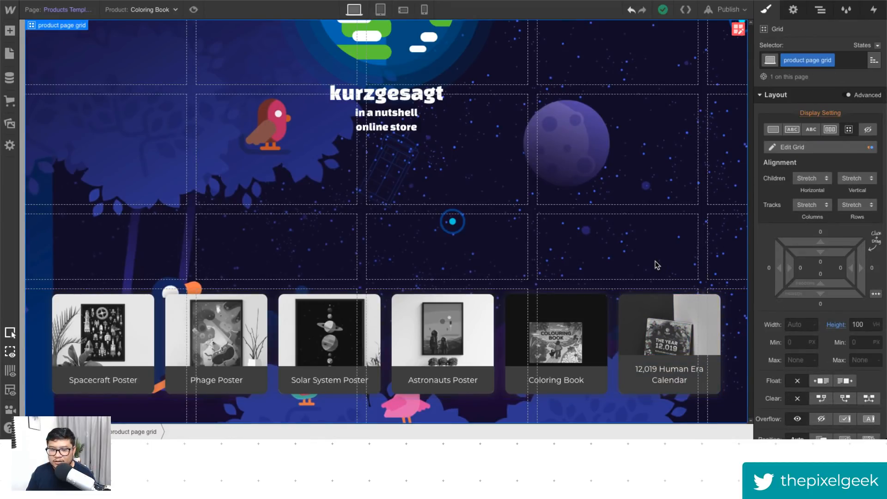
click(194, 9)
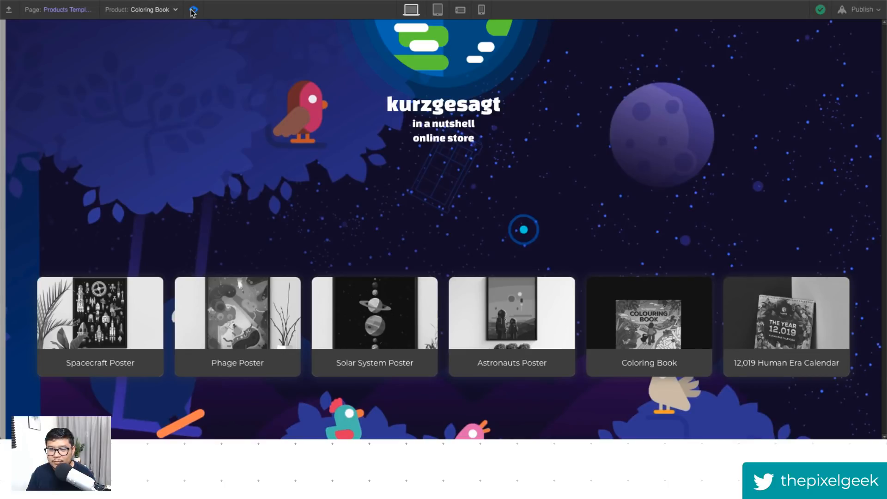
click(194, 10)
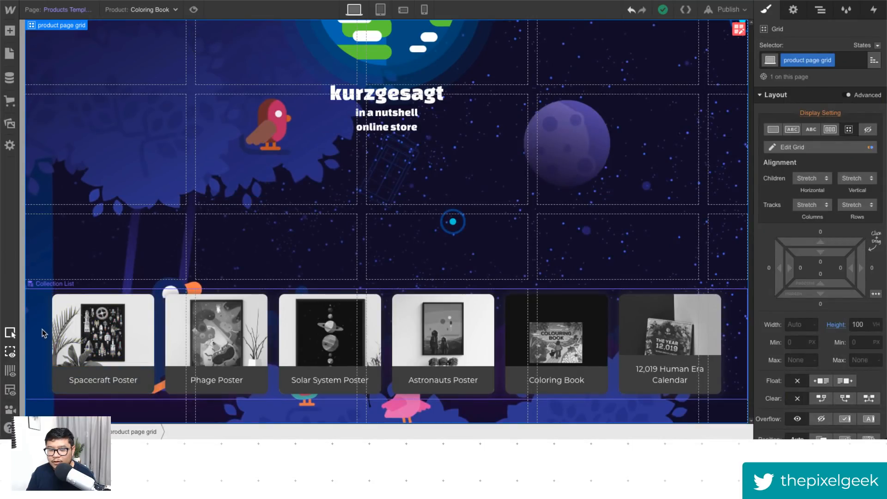
Step: Try a 50 px row gap in the product page grid and preview the page
click(739, 29)
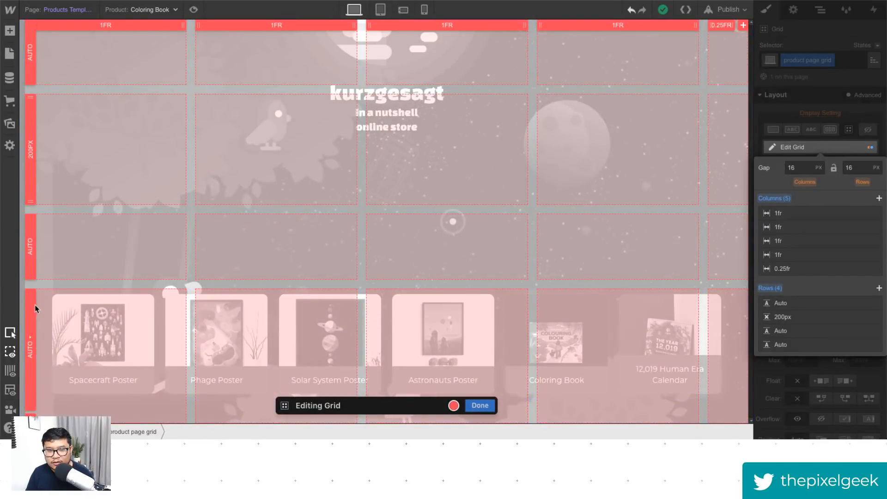
drag(40, 291, 53, 307)
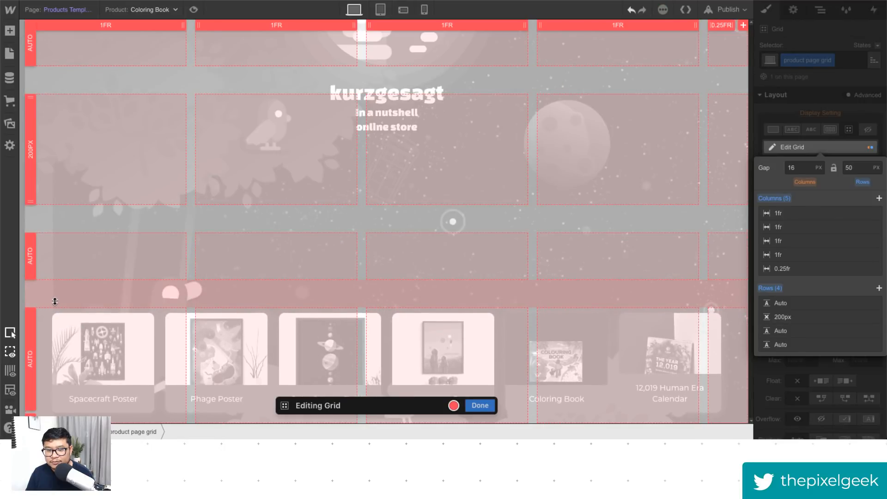
click(194, 11)
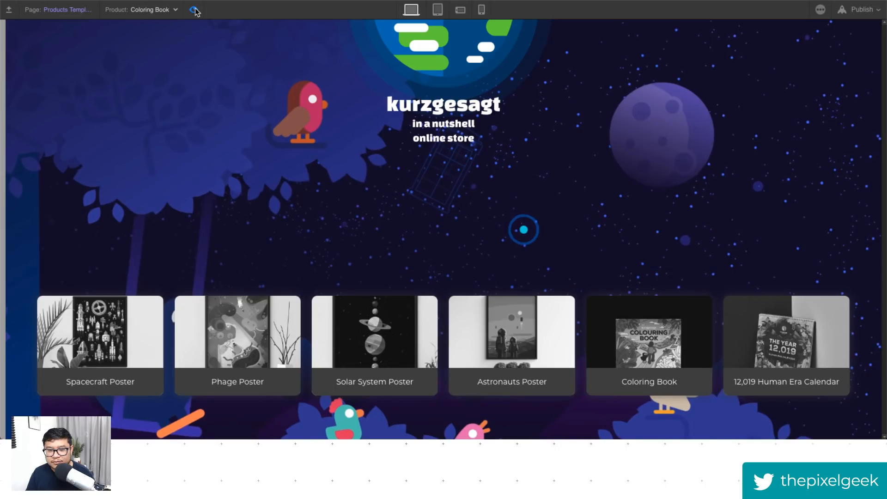
click(195, 10)
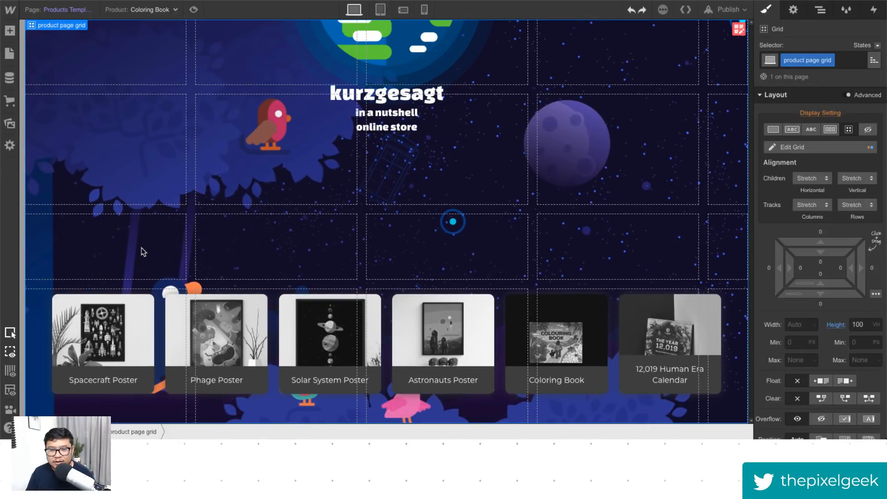
Step: Add auto-height rows to the product page grid, move the Collection List Wrapper to row 6 across columns 1 to 5, and preview the page
click(739, 29)
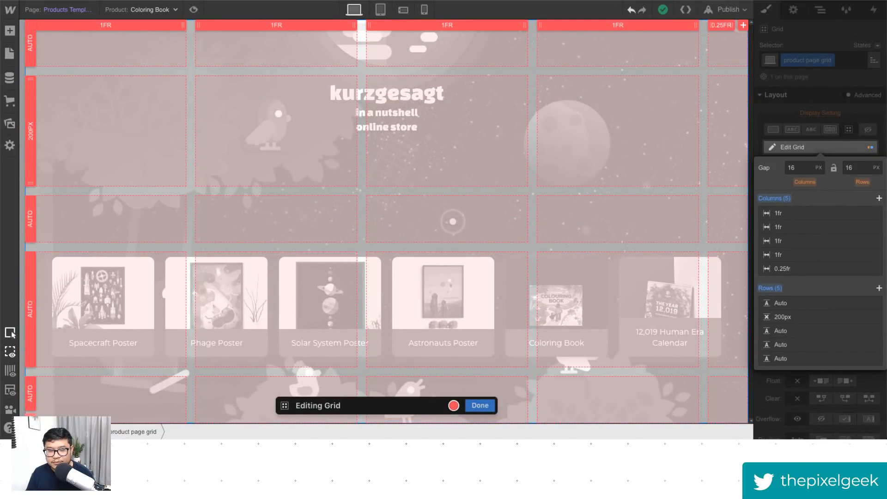
click(770, 147)
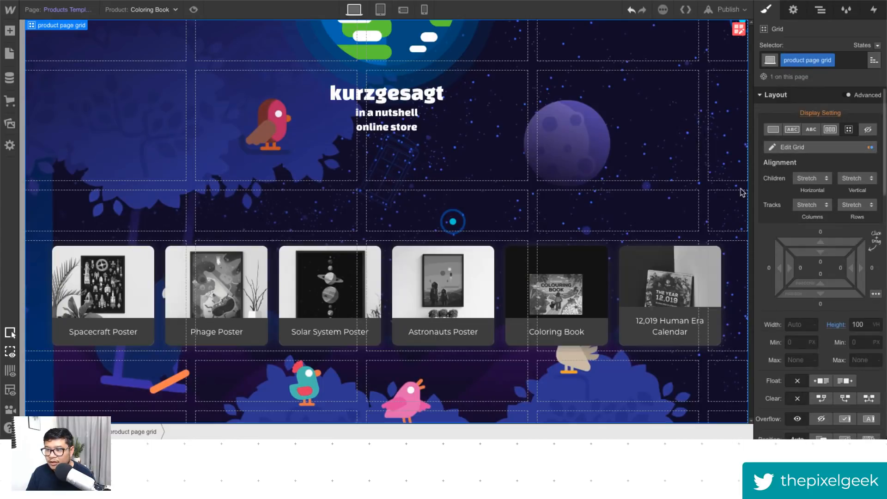
click(735, 269)
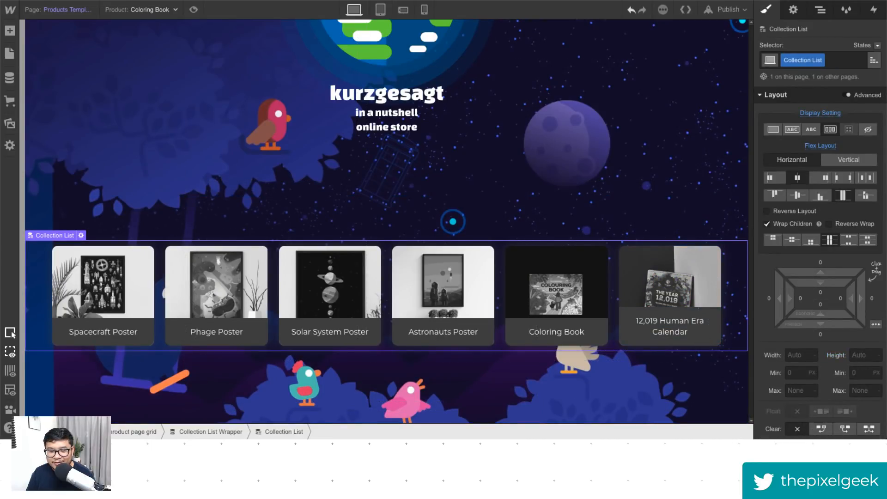
click(211, 432)
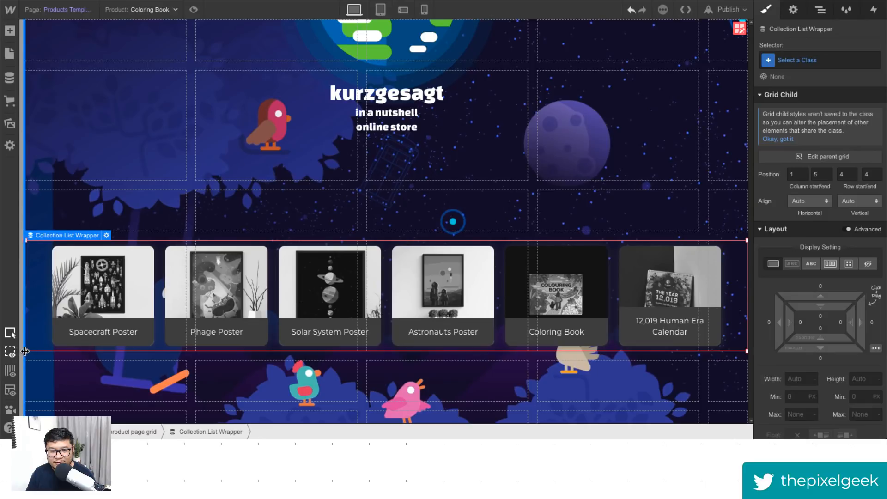
drag(27, 351, 28, 421)
drag(747, 257, 739, 382)
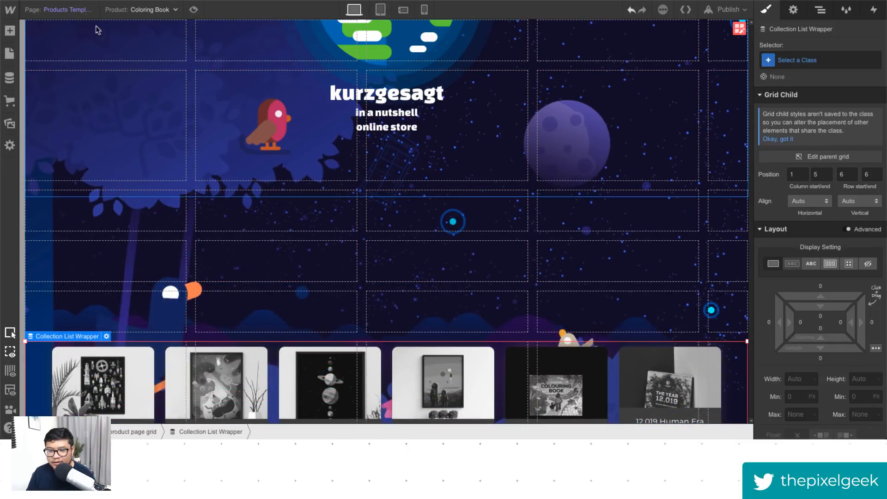
click(193, 10)
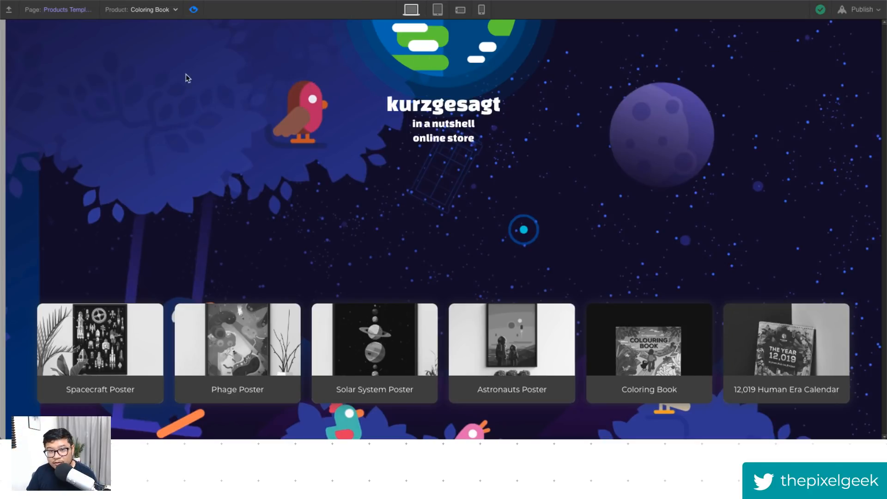
click(193, 10)
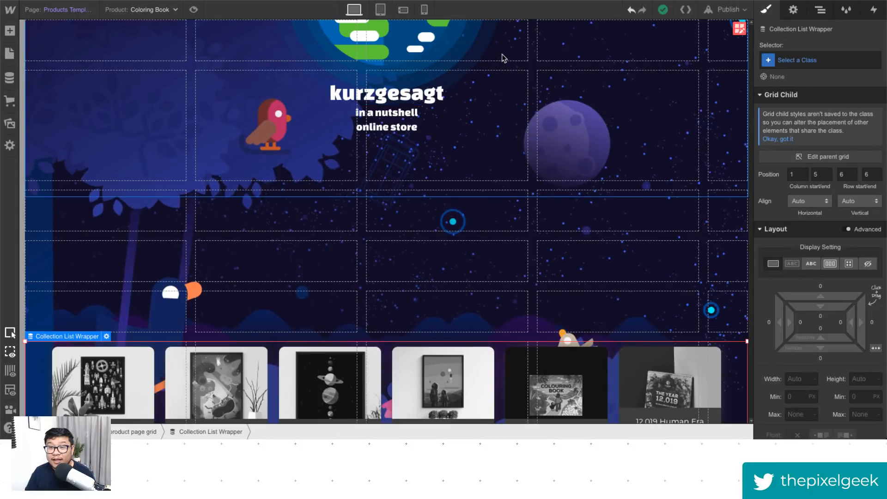
Step: Select the hero section in the page's element hierarchy
click(820, 9)
click(781, 61)
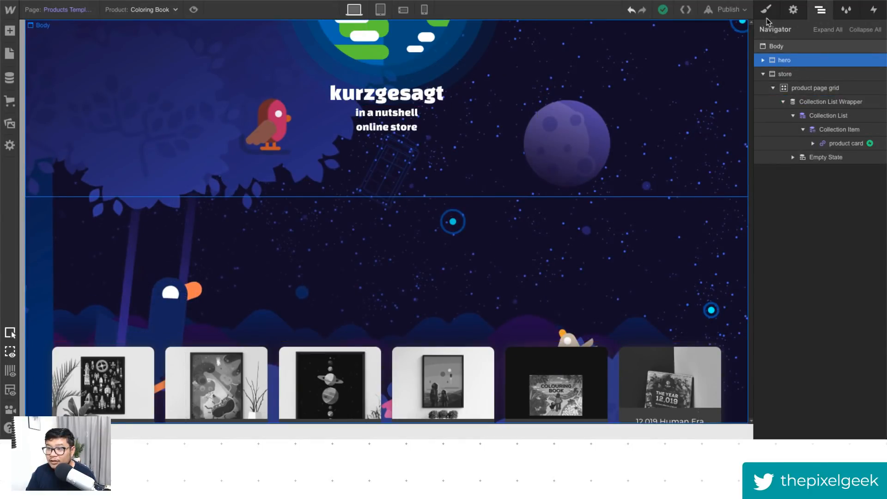
Step: Set the hero section's horizontal move transform to -430 px and preview the page
click(766, 9)
scroll(802, 372, down, 10)
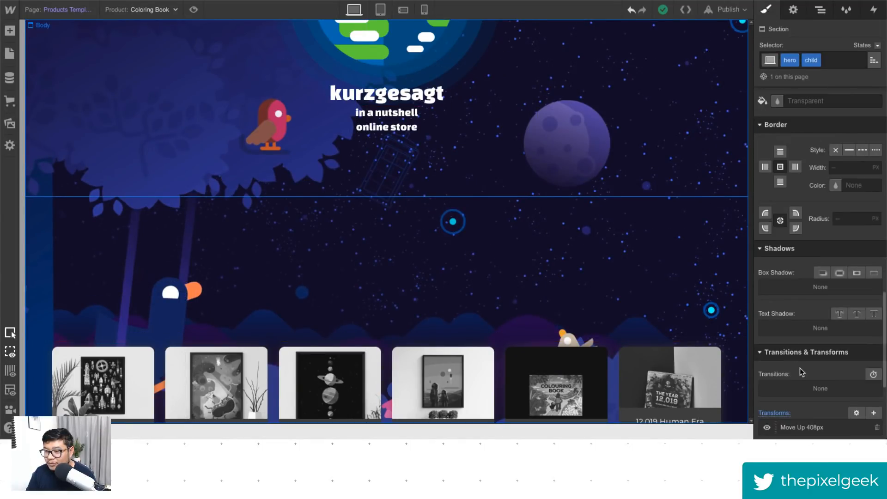
scroll(802, 372, down, 1)
click(802, 379)
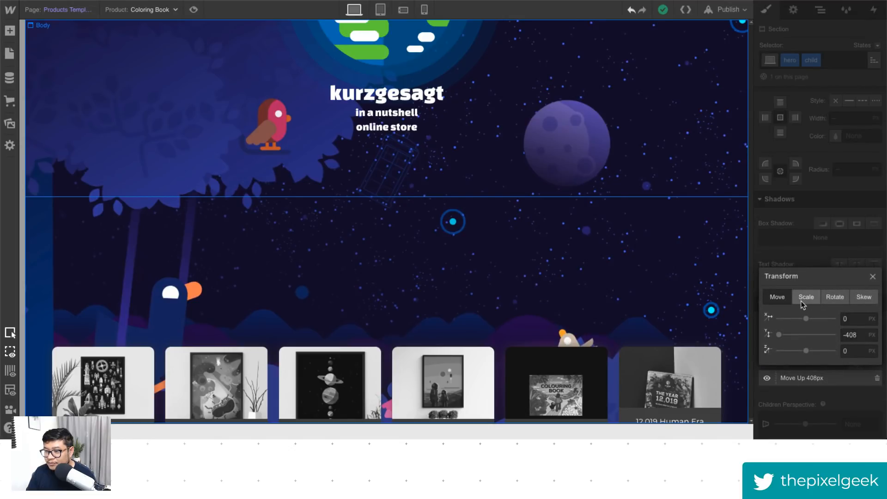
drag(807, 319, 766, 339)
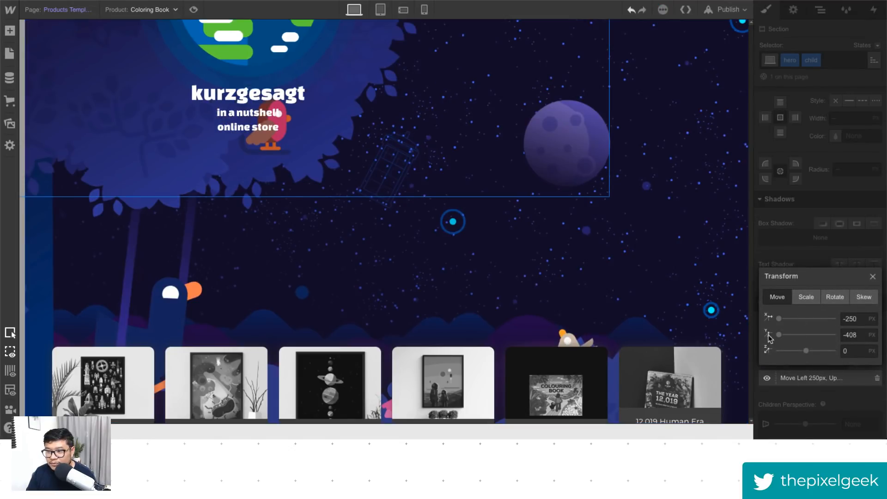
click(853, 320)
key(shift+Down)
key(shift+Down)
key(shift+Down)
key(shift+Down)
key(shift+Down)
key(shift+Down)
key(shift+Down)
key(shift+Down)
key(shift+Down)
key(shift+Down)
key(shift+Down)
key(shift+Down)
key(shift+Down)
key(shift+Down)
key(shift+Down)
key(shift+Down)
key(shift+Down)
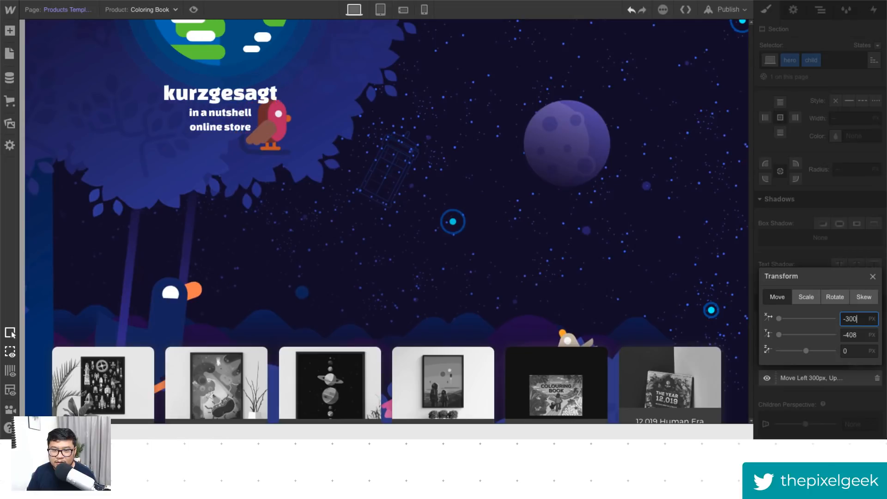
key(shift+Down)
key(shift+Down)
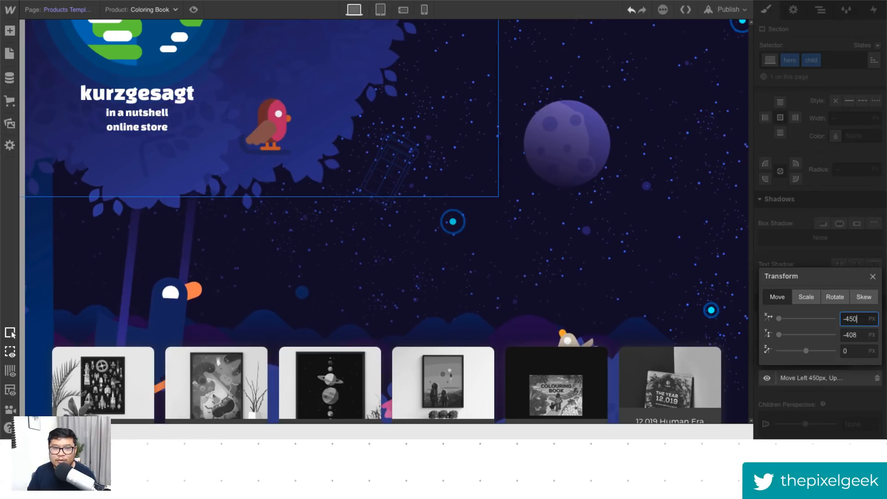
key(shift+Up)
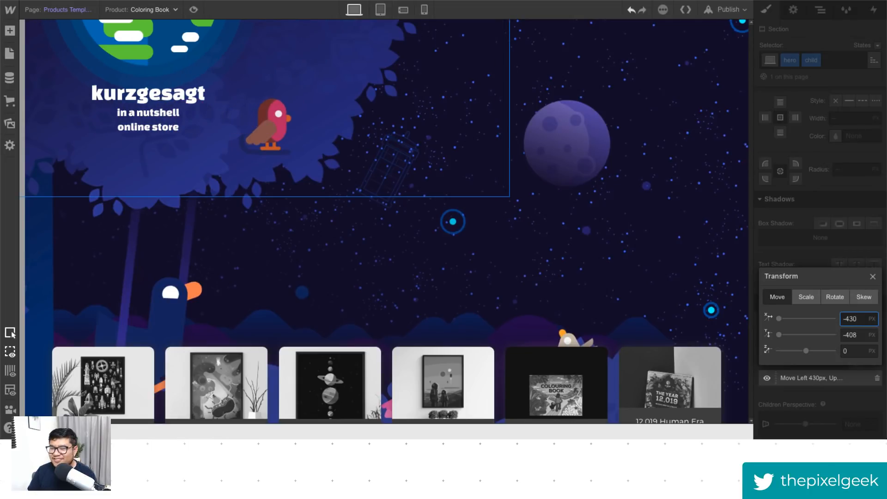
click(808, 250)
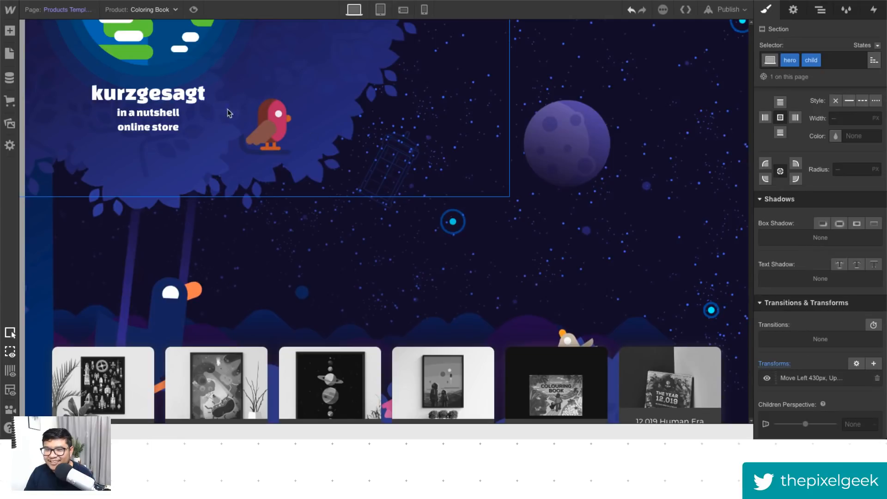
click(193, 9)
click(194, 9)
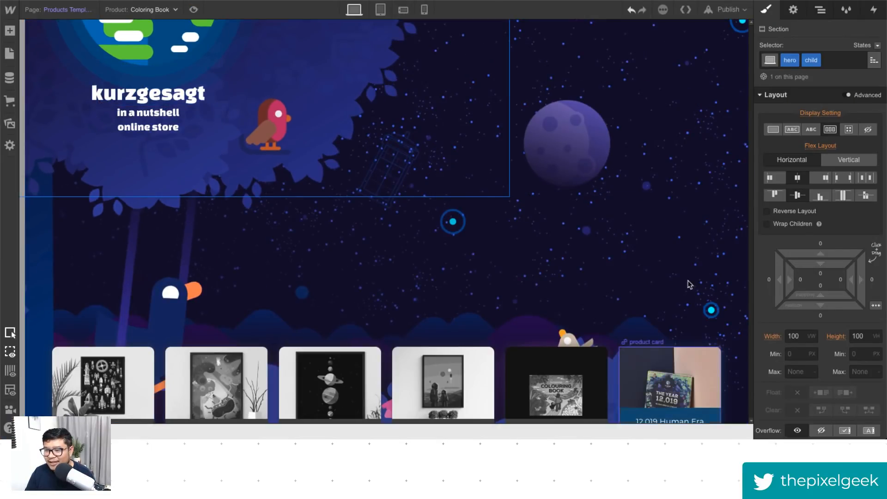
Step: Set the hero section's horizontal move transform to -33%
scroll(786, 326, down, 10)
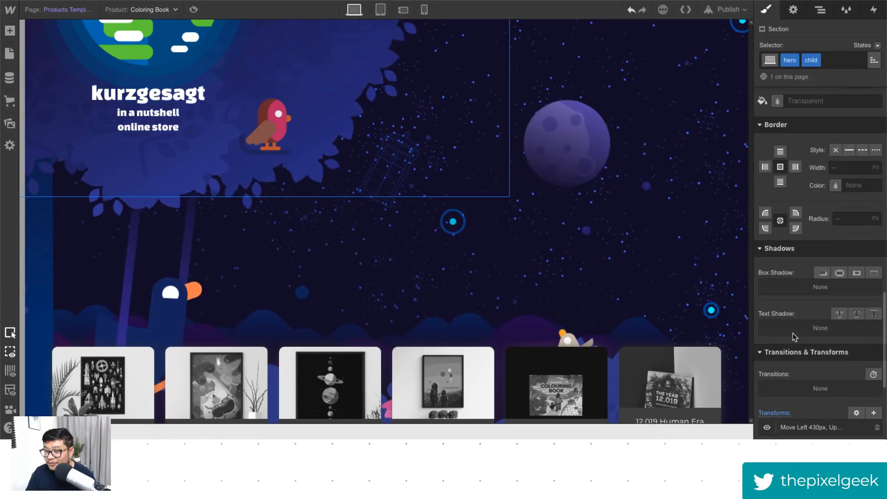
click(812, 352)
double_click(855, 292)
text(-100%)
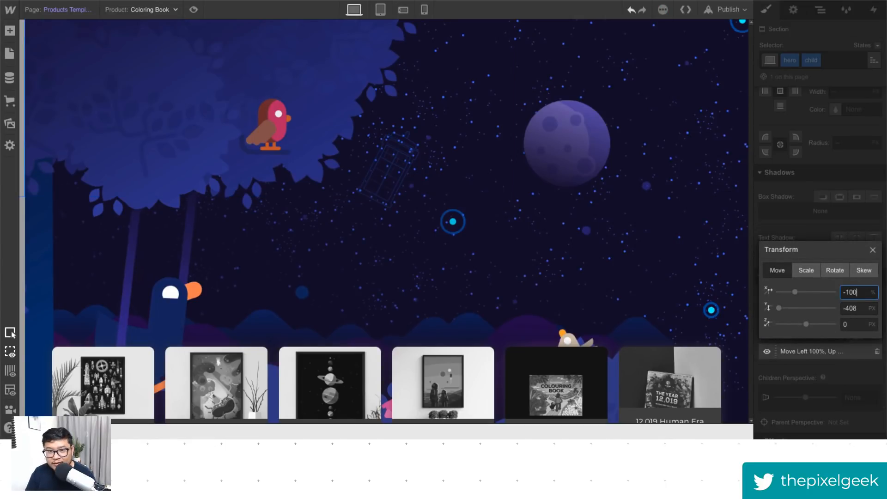
key(BackSpace)
key(BackSpace)
key(BackSpace)
text(50)
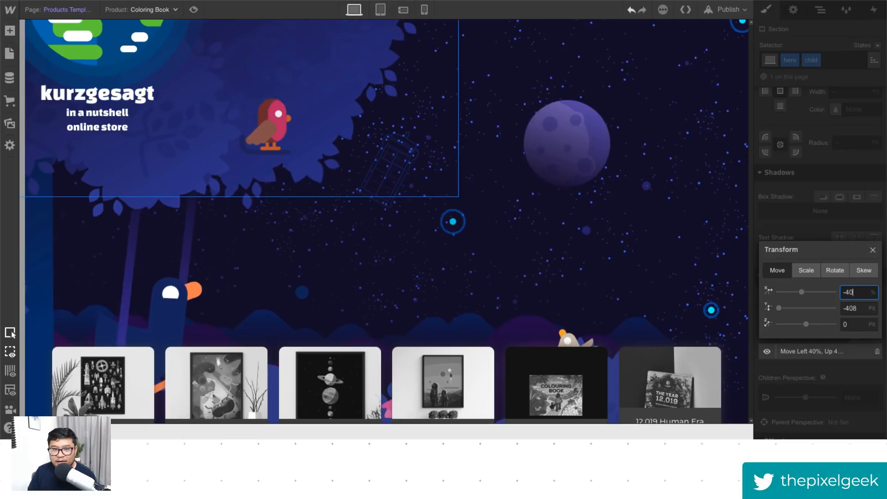
key(BackSpace)
key(BackSpace)
text(33)
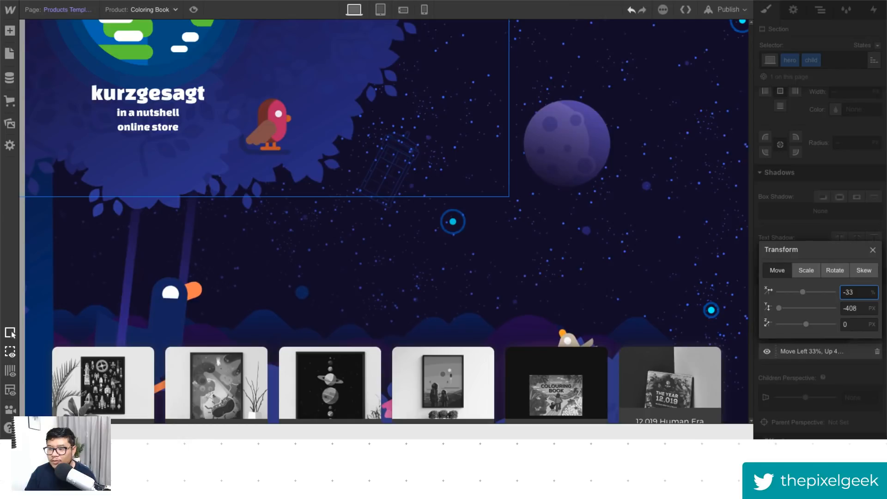
Step: Preview the page to check the shifted hero logo's placement above the product cards
click(193, 9)
click(194, 9)
click(193, 9)
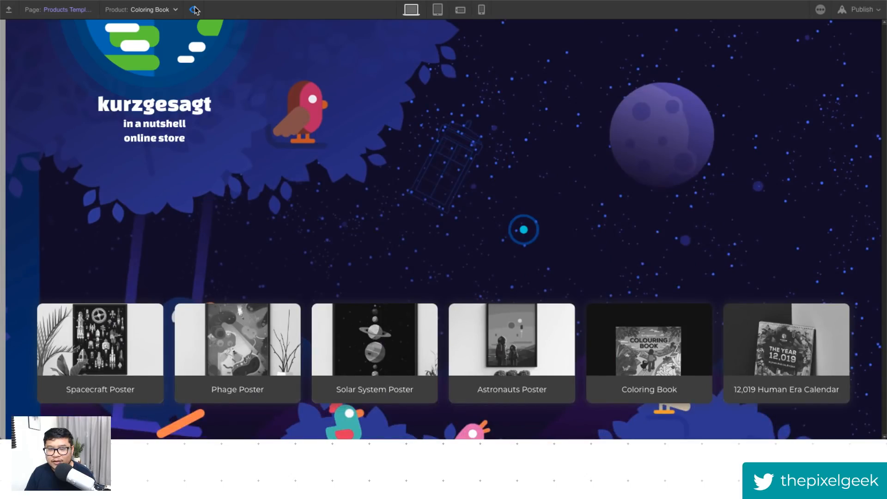
click(194, 10)
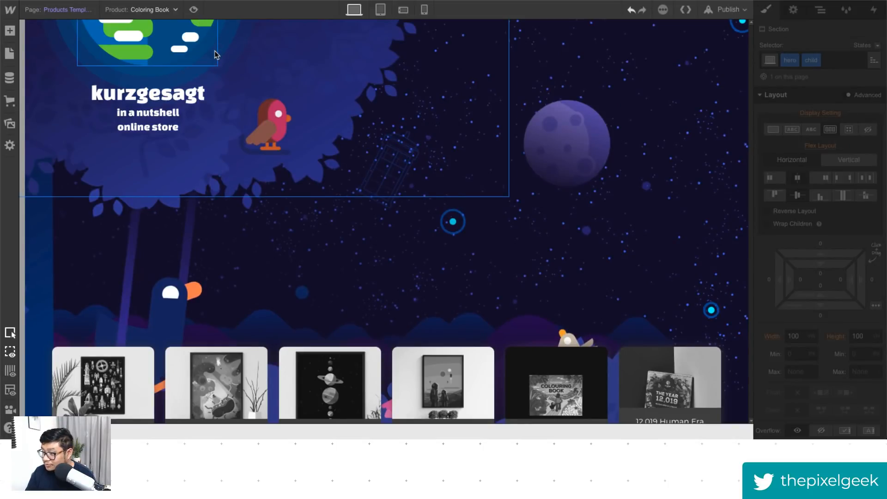
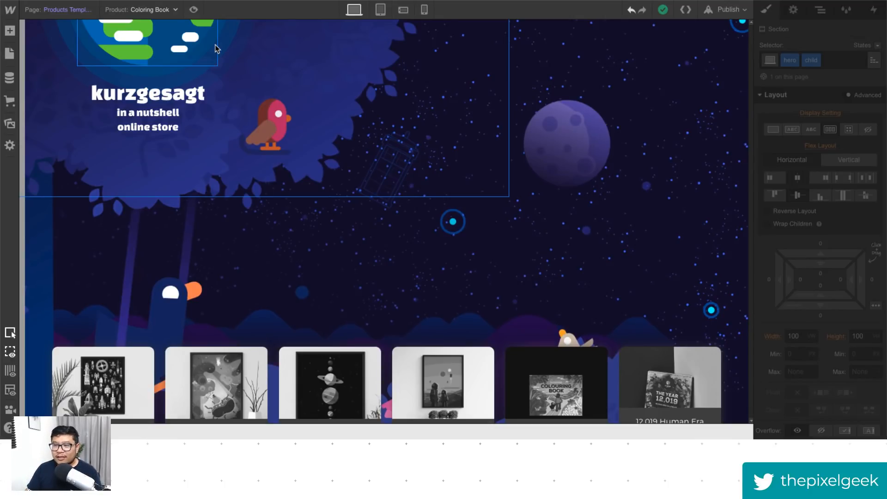
click(328, 250)
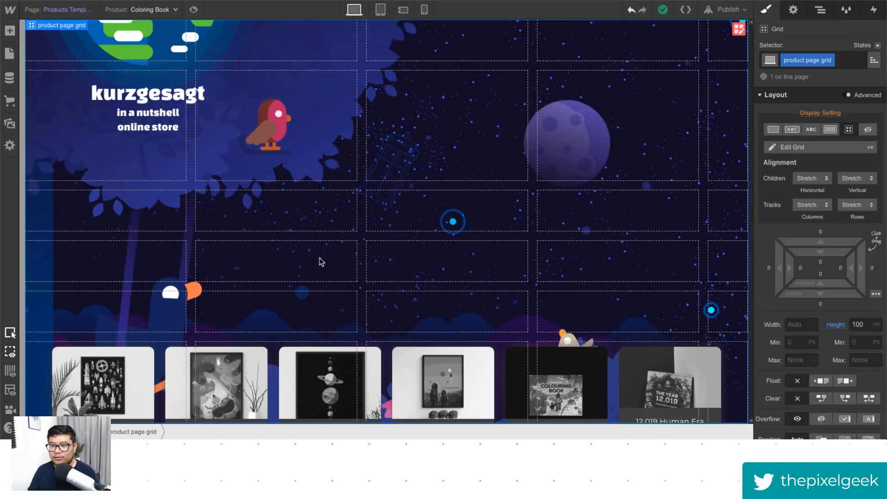
click(192, 8)
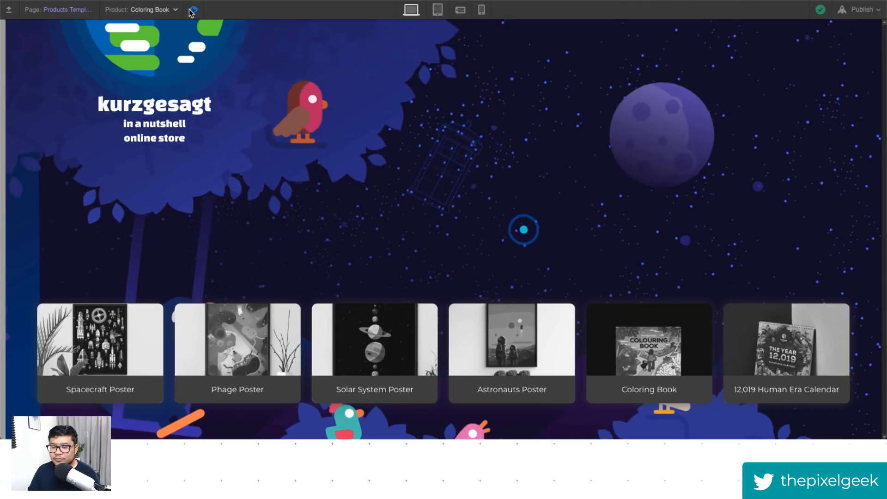
click(192, 10)
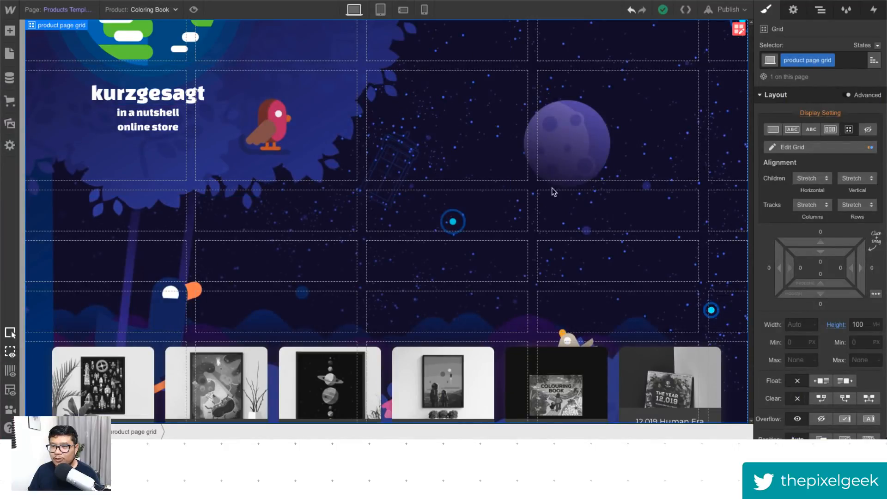
Step: Add an image element to the product page grid in column 3, row 4
key(a)
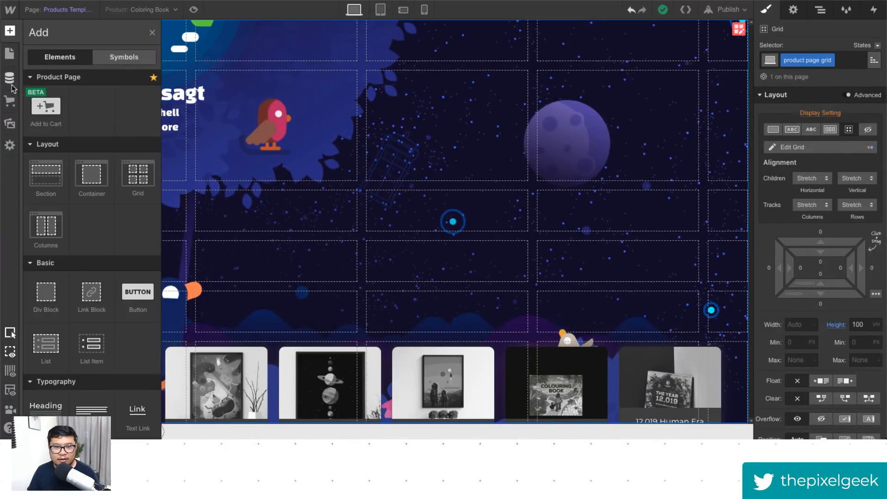
scroll(58, 393, down, 3)
scroll(58, 392, down, 2)
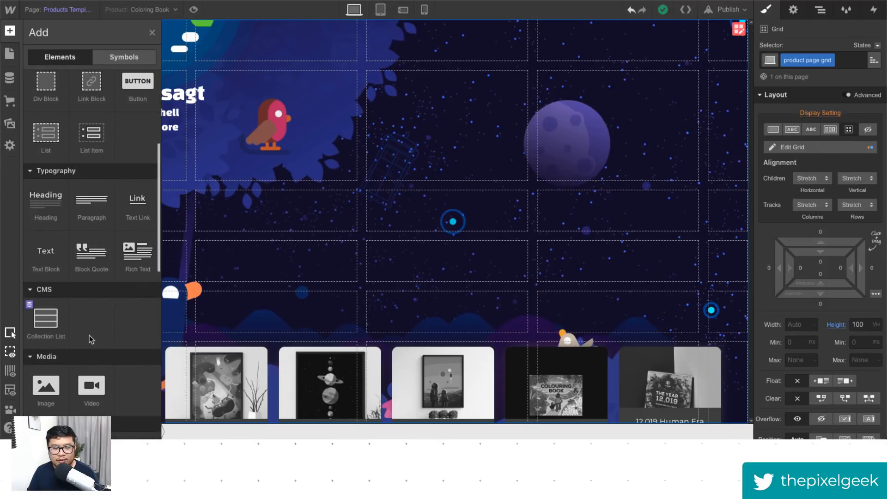
drag(46, 388, 416, 118)
drag(591, 133, 470, 210)
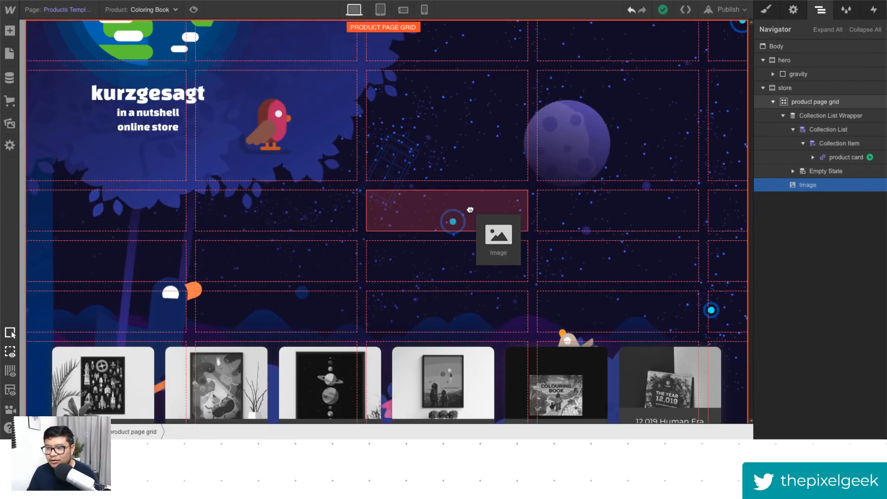
drag(470, 210, 451, 257)
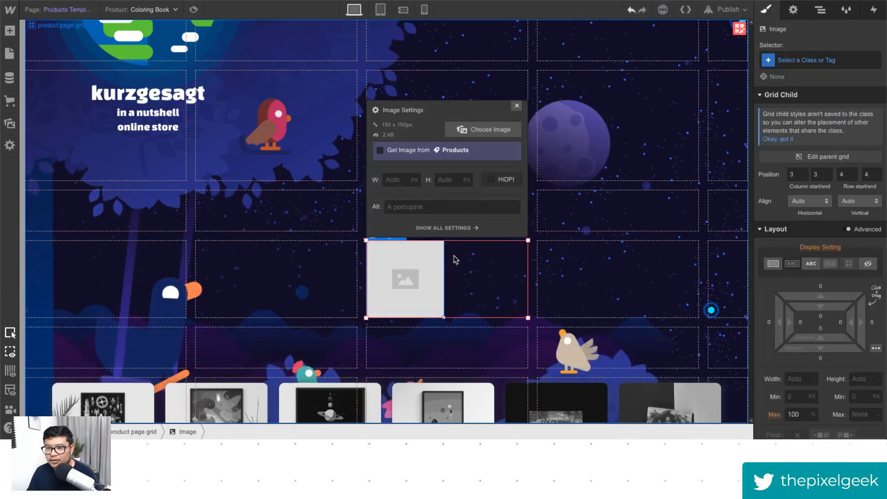
Step: Bind the new image to the Main Image field of Products and close its settings
click(410, 150)
click(404, 167)
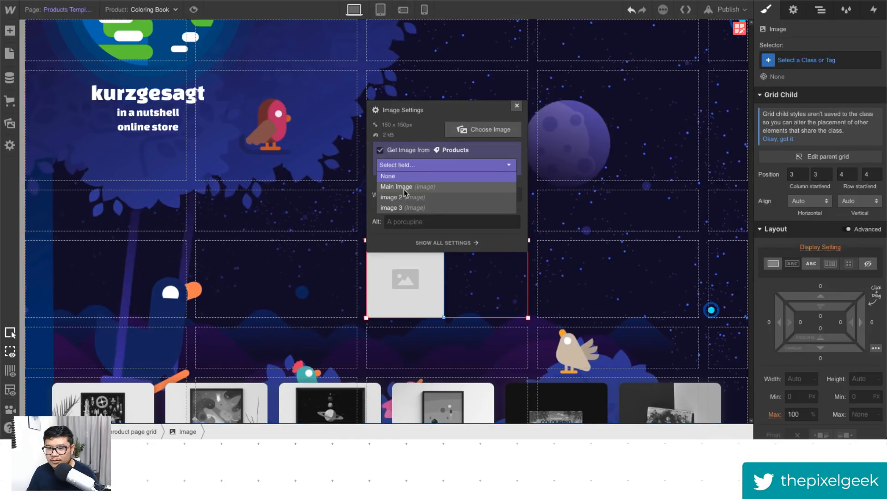
click(405, 188)
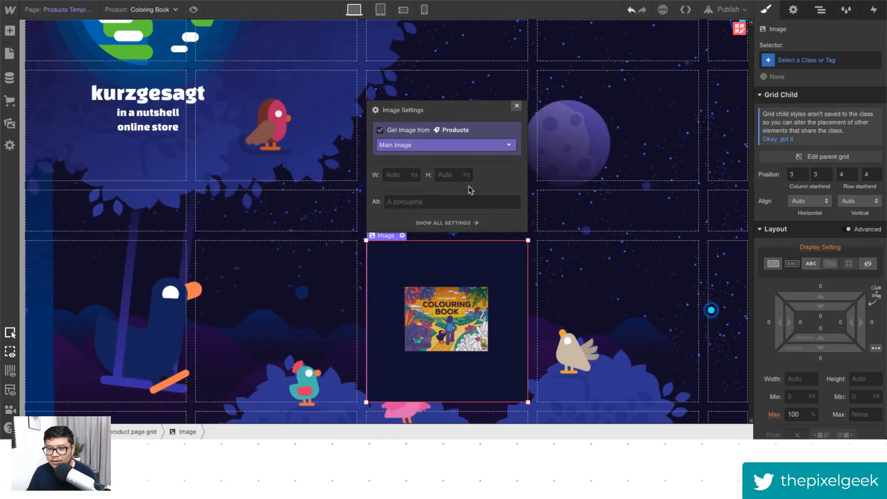
click(514, 107)
Step: Reposition and stretch the product image across grid columns 3 to 4 and rows 1 to 2
drag(366, 241, 387, 47)
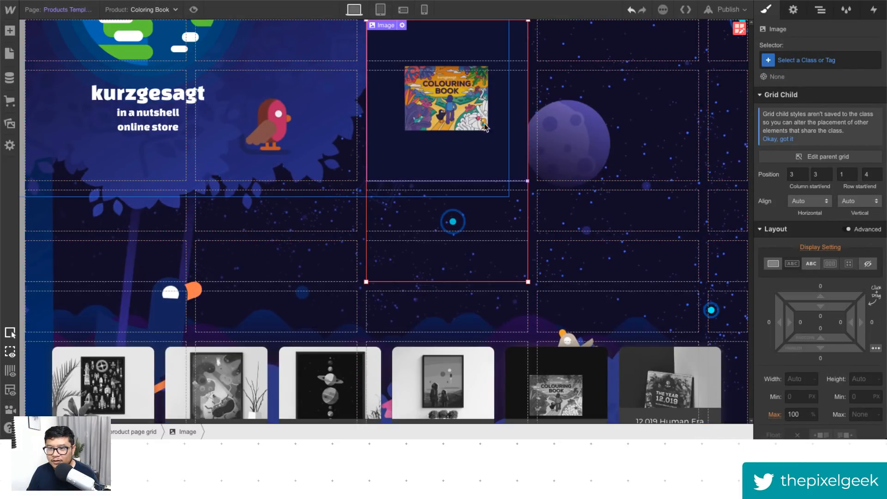
drag(528, 282, 689, 182)
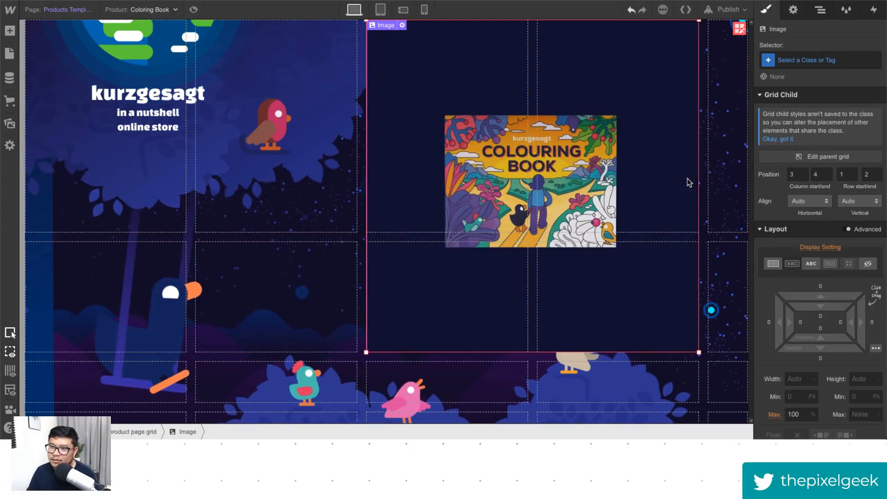
drag(698, 352, 522, 222)
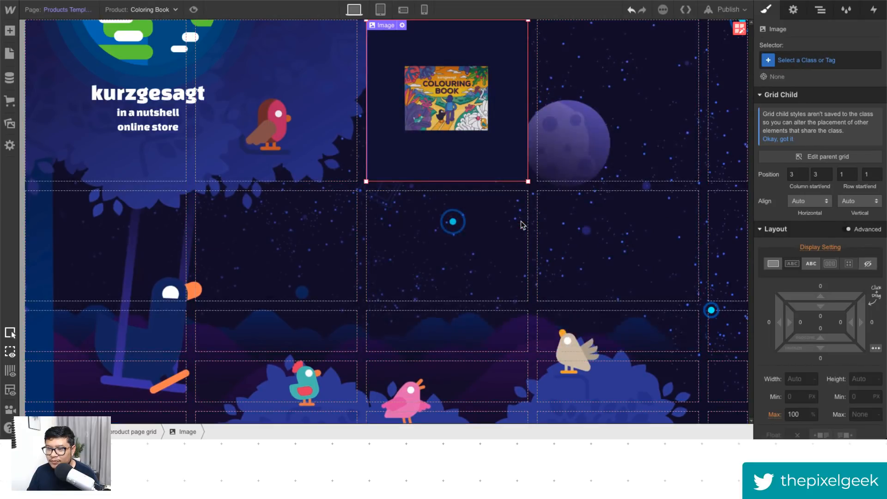
drag(528, 182, 679, 277)
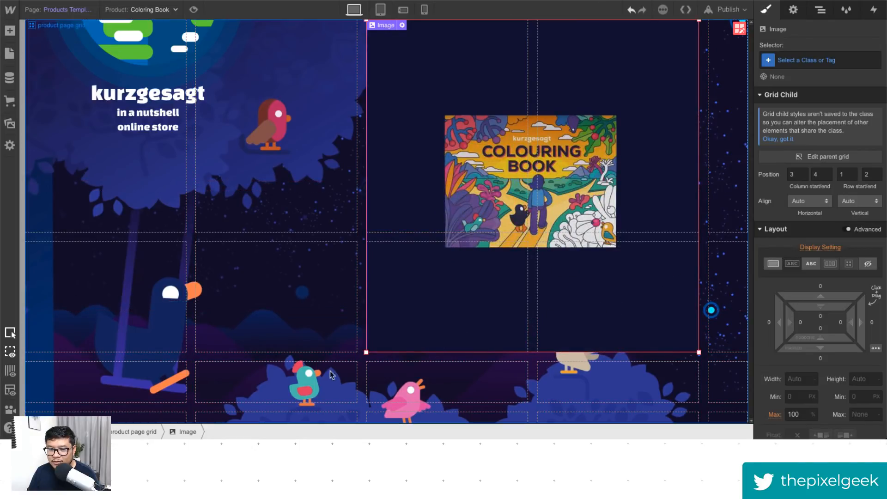
Step: Remove the 200px row and three Auto rows from the product page grid, keeping two Auto rows
click(85, 384)
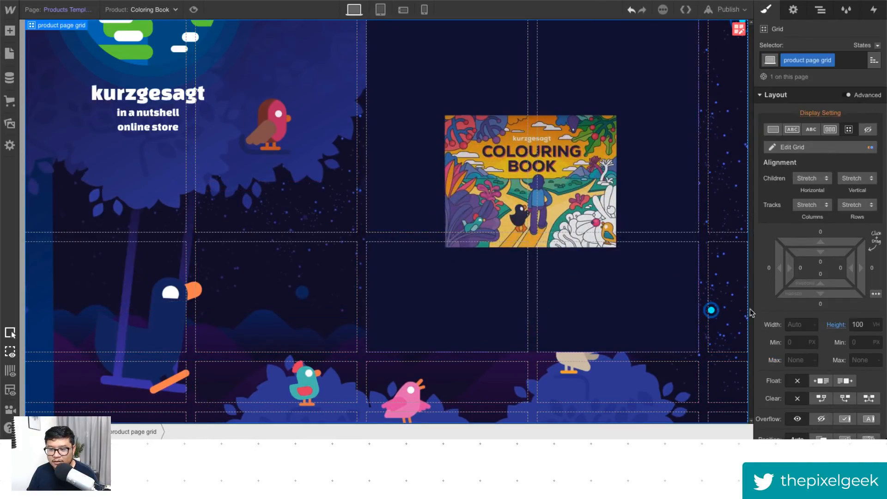
click(852, 150)
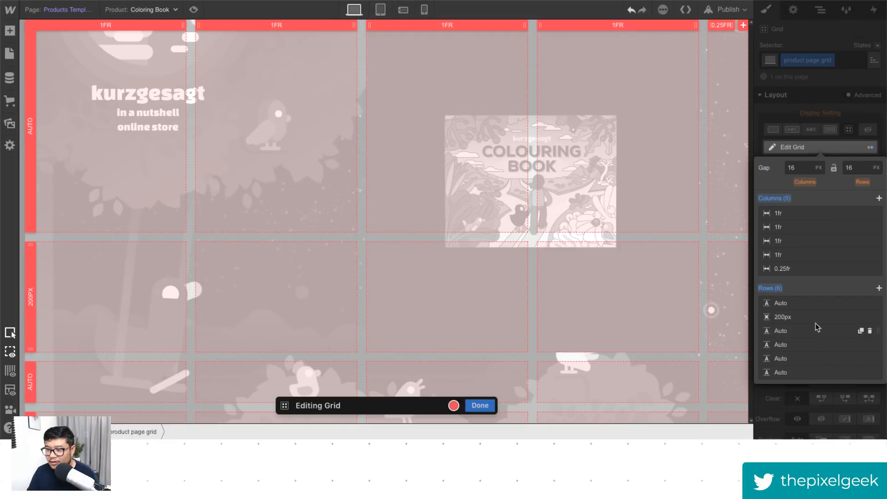
click(871, 318)
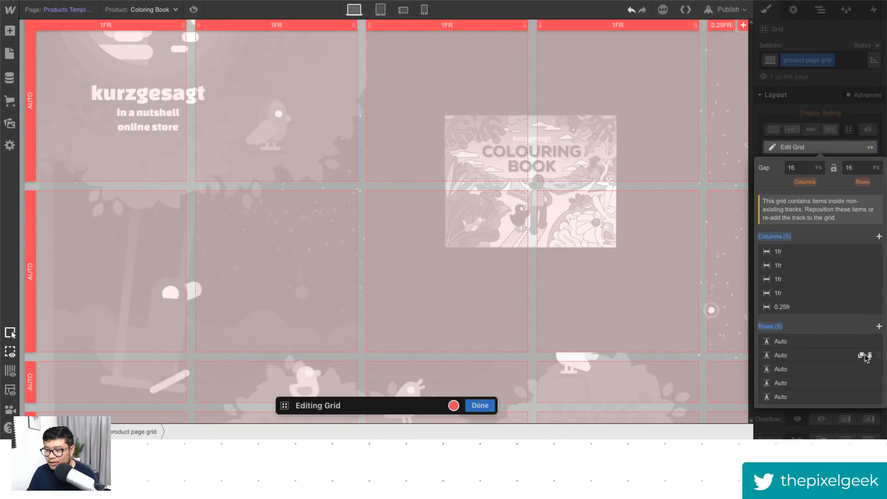
click(871, 356)
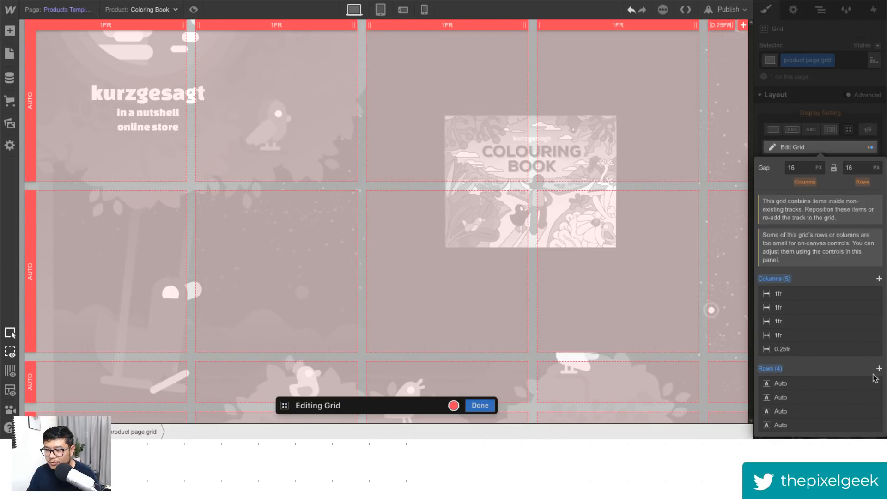
click(870, 398)
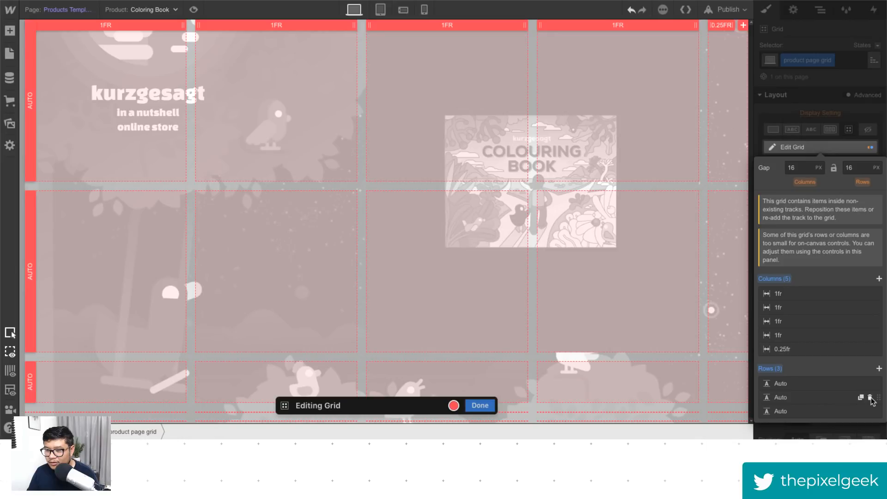
click(870, 398)
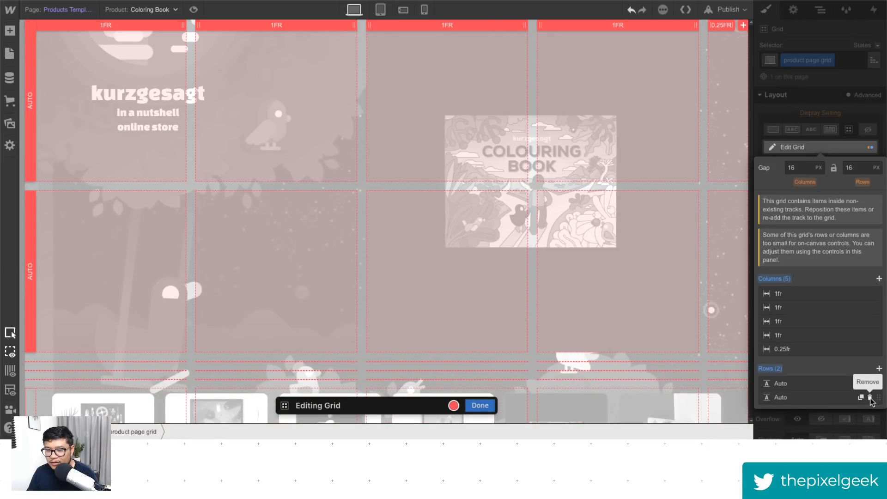
click(629, 242)
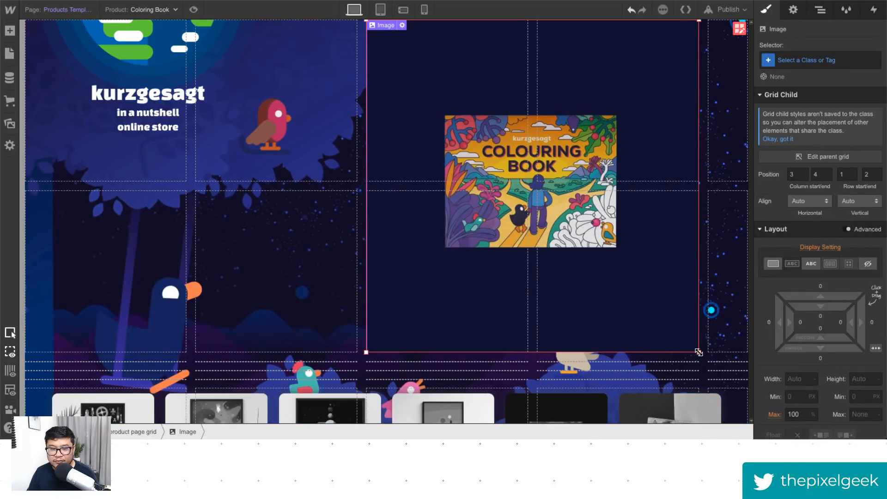
Step: Try to stretch the collection list into higher grid rows and resize the product image
click(820, 9)
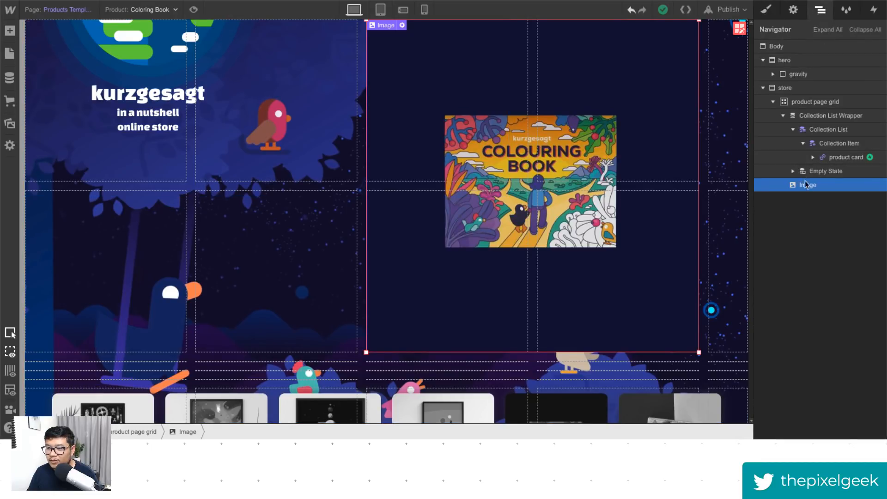
click(815, 115)
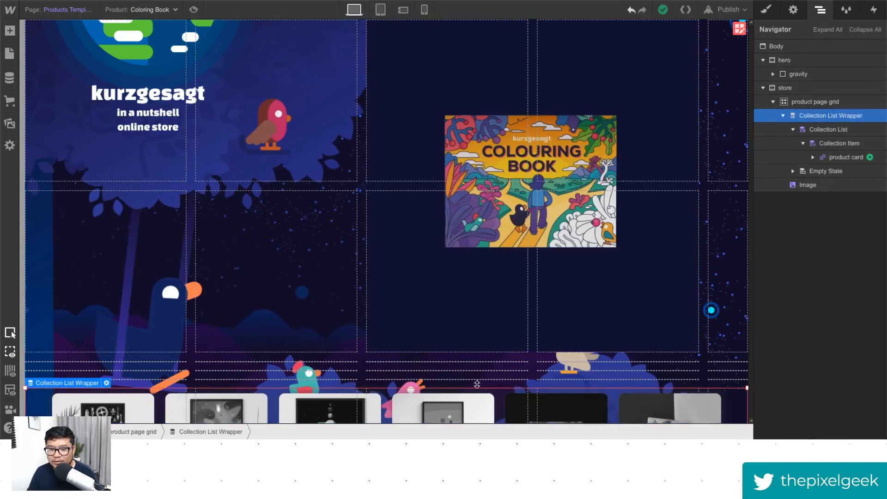
click(807, 102)
click(815, 120)
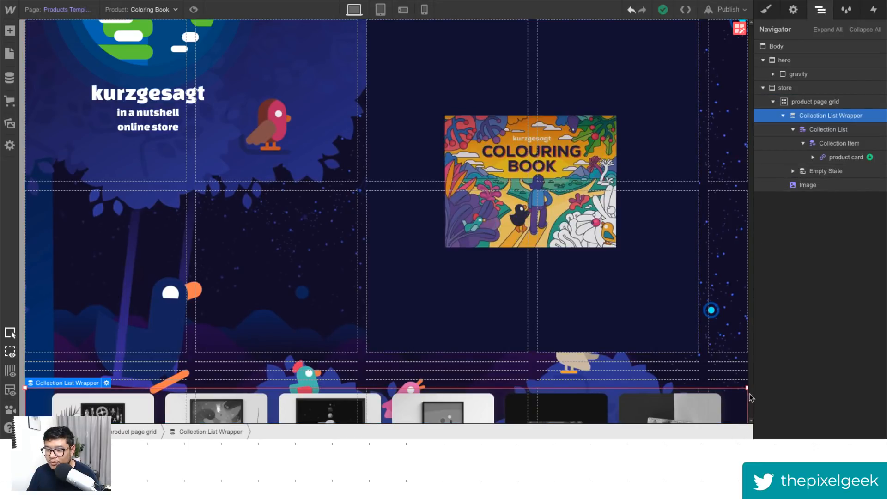
drag(746, 387, 737, 321)
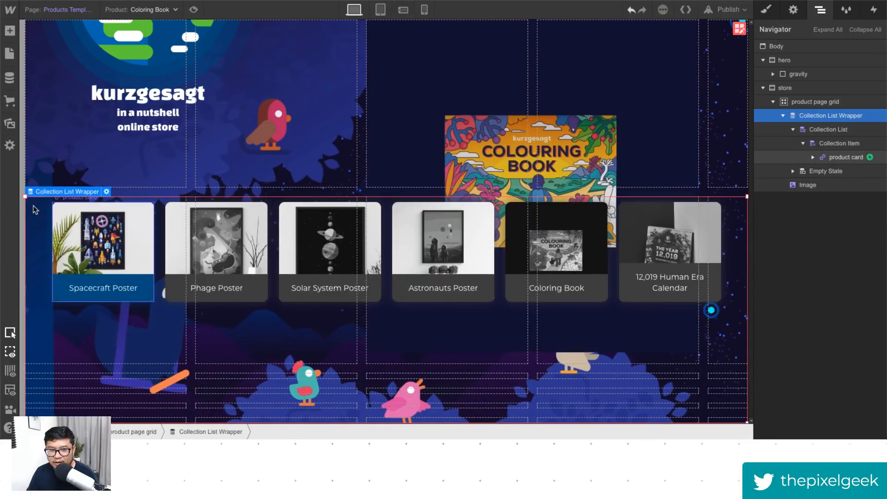
mouse_move(22, 326)
mouse_down()
mouse_move(99, 326)
mouse_move(22, 327)
mouse_up()
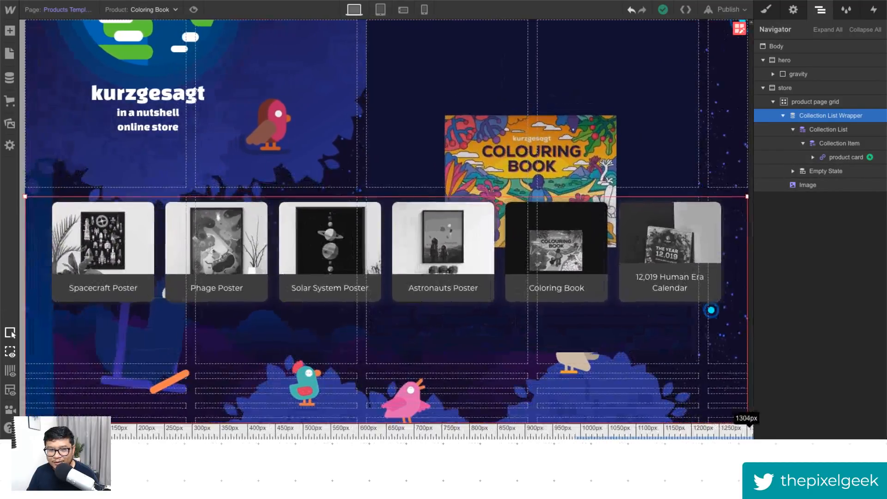
drag(27, 196, 33, 376)
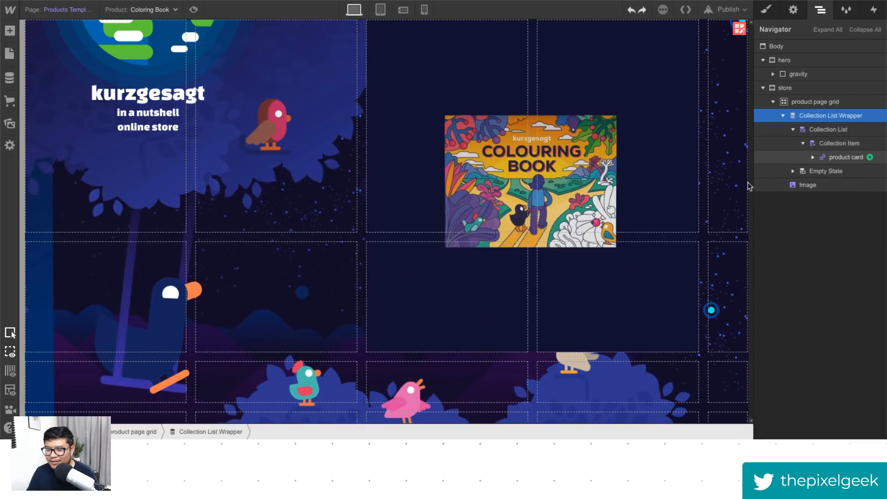
click(624, 294)
drag(697, 353, 521, 228)
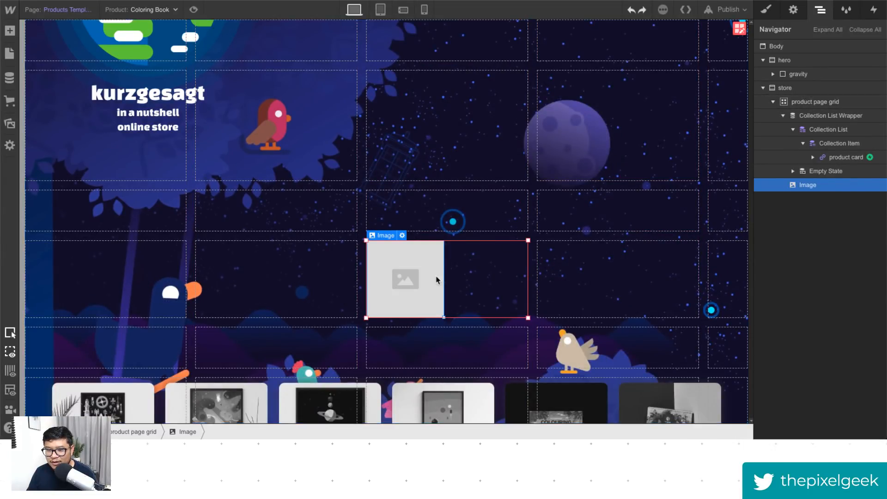
Step: Stretch the placeholder image across grid columns 4 to 5 and rows 1 to 2, and bind it to the Main Image field of Products
drag(400, 281, 546, 182)
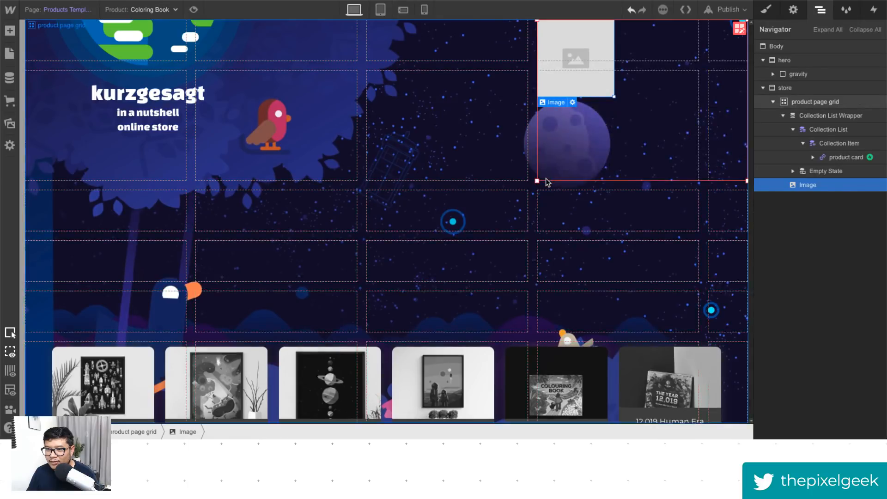
double_click(582, 91)
click(583, 149)
click(583, 163)
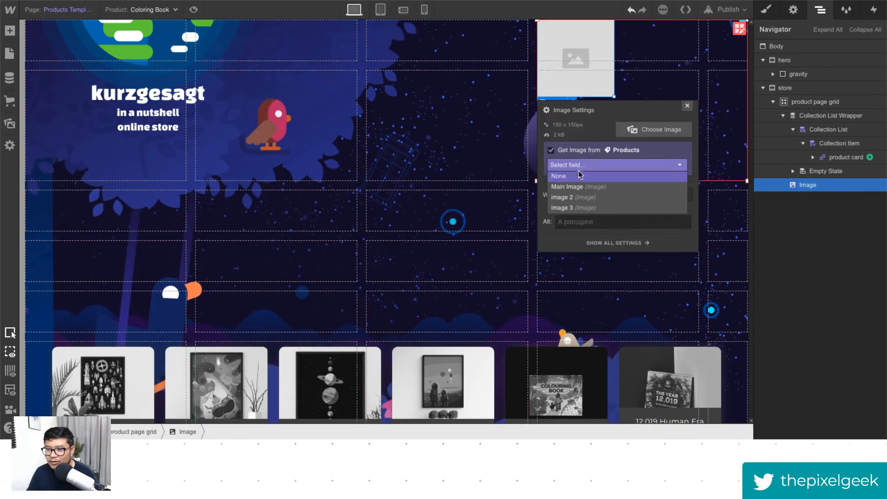
click(579, 190)
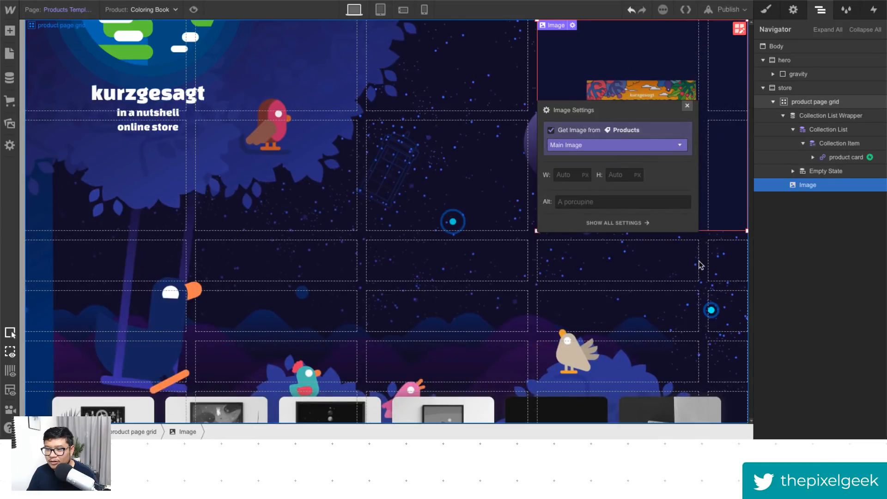
click(193, 9)
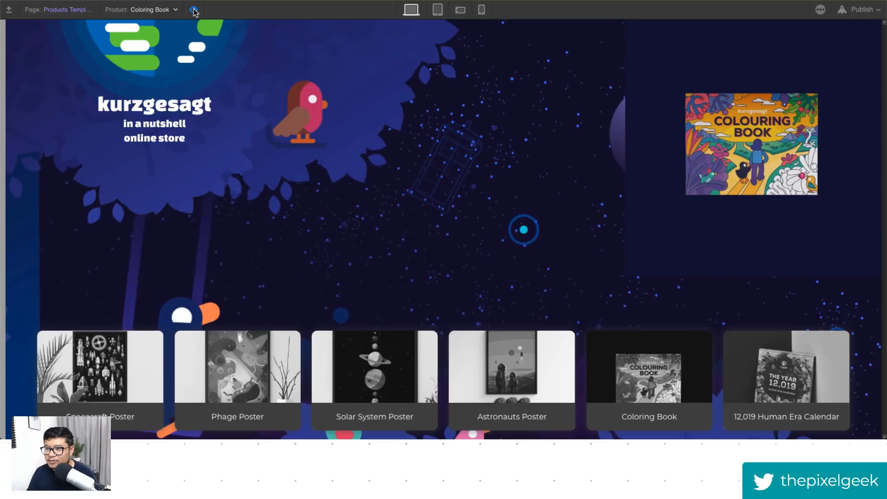
click(193, 10)
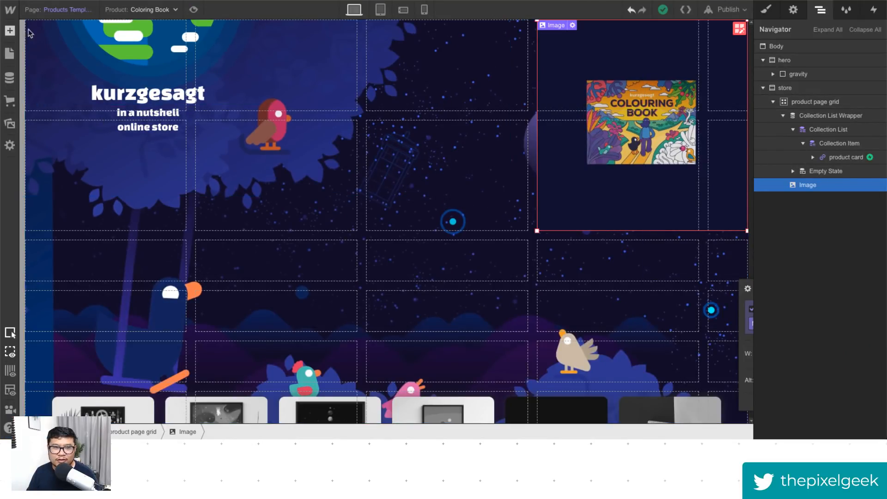
Step: Add a div block in column 3, rows 1 to 2 of the product page grid and give it the new class Product Info
click(9, 31)
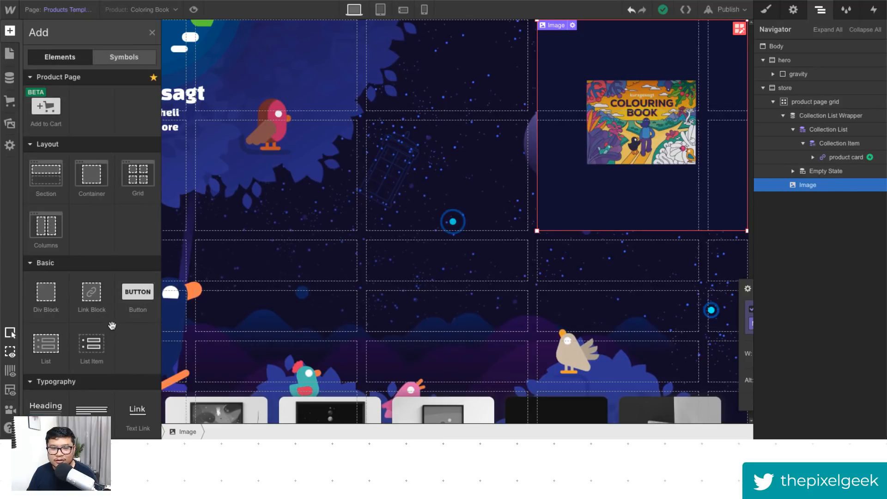
drag(46, 303, 527, 27)
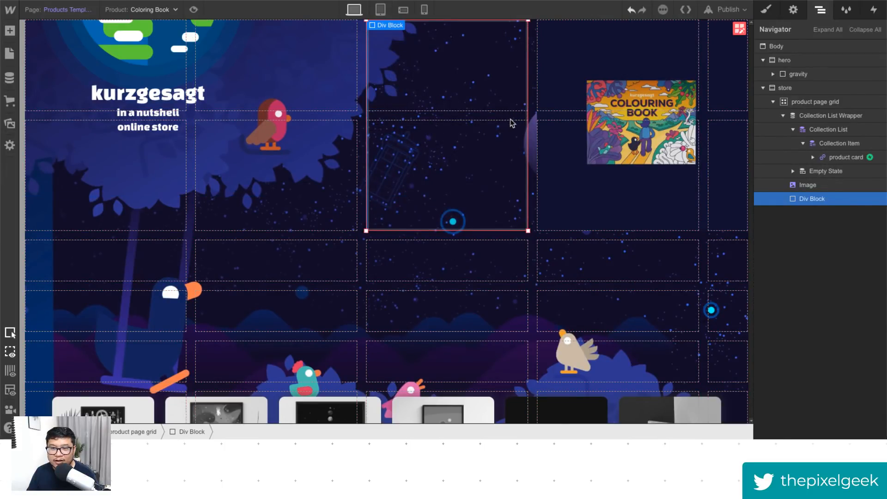
key(a)
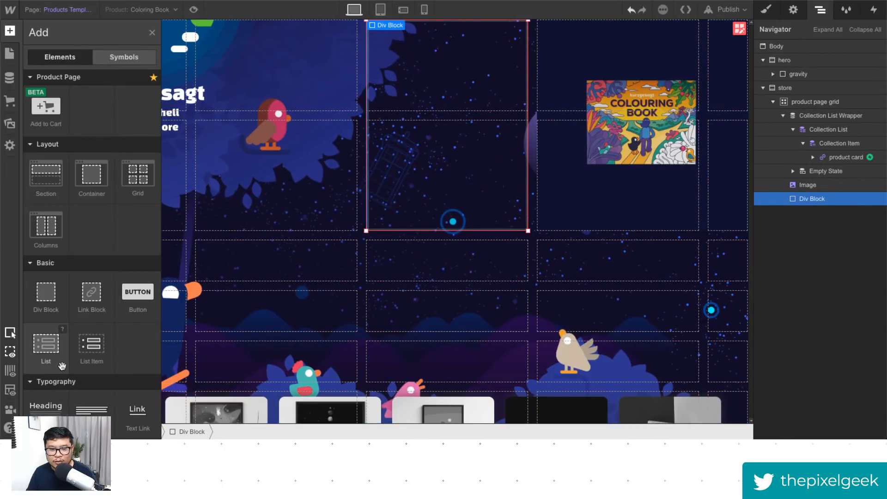
click(767, 11)
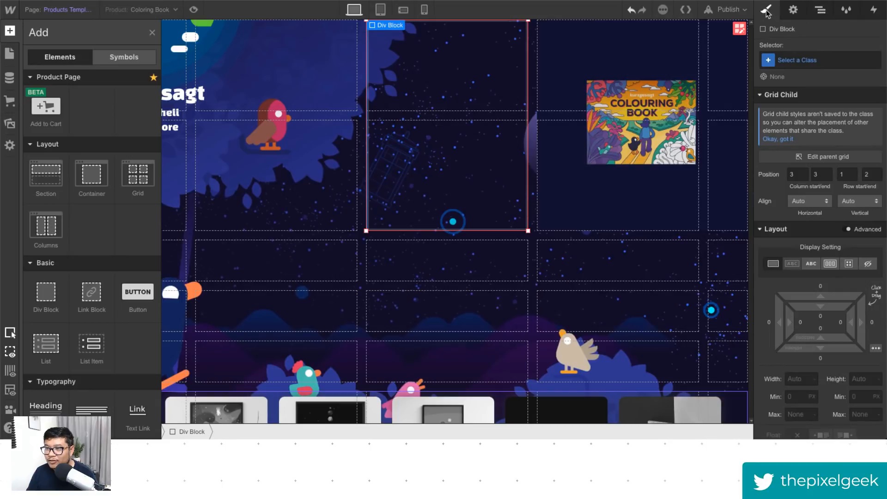
click(812, 61)
text(Product In)
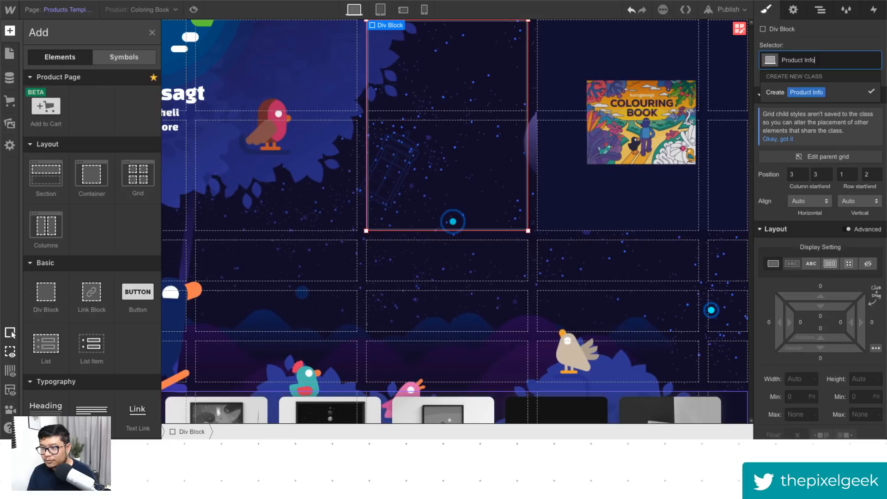
text(fo)
key(Return)
Step: Set the background colour of the Product Info block to white
scroll(803, 334, down, 5)
scroll(805, 342, down, 4)
click(777, 267)
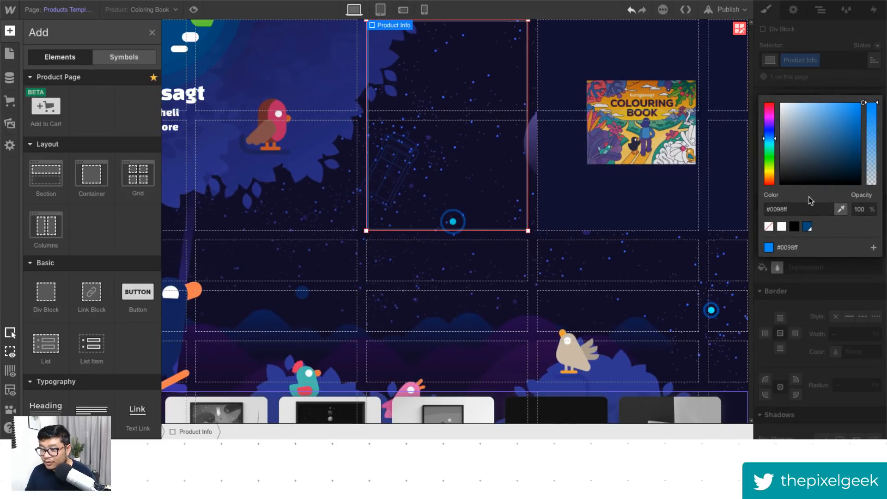
drag(808, 162, 781, 103)
Step: Give the Product Info block a 10 px corner radius and 15 px padding on all four sides
click(800, 390)
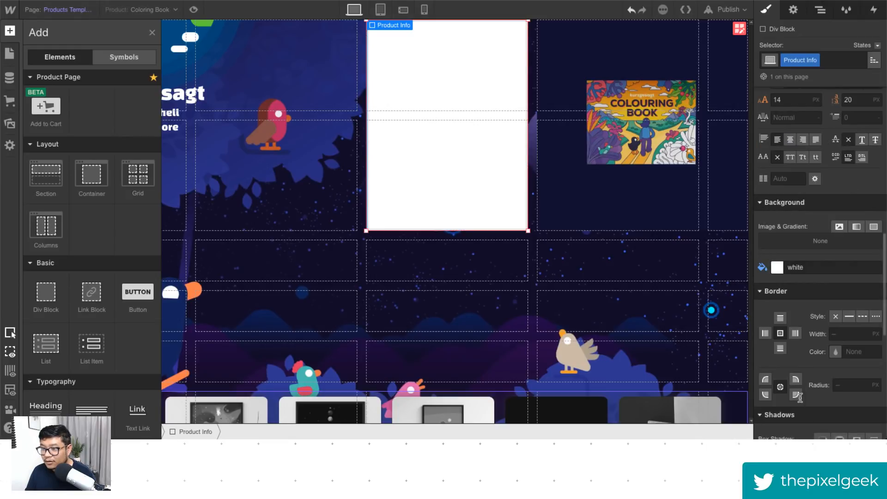
click(850, 385)
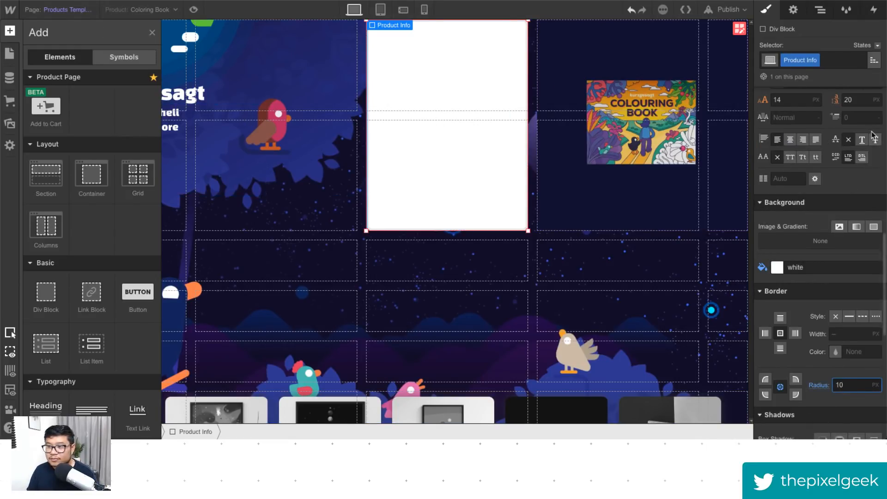
scroll(823, 278, up, 10)
drag(830, 307, 836, 333)
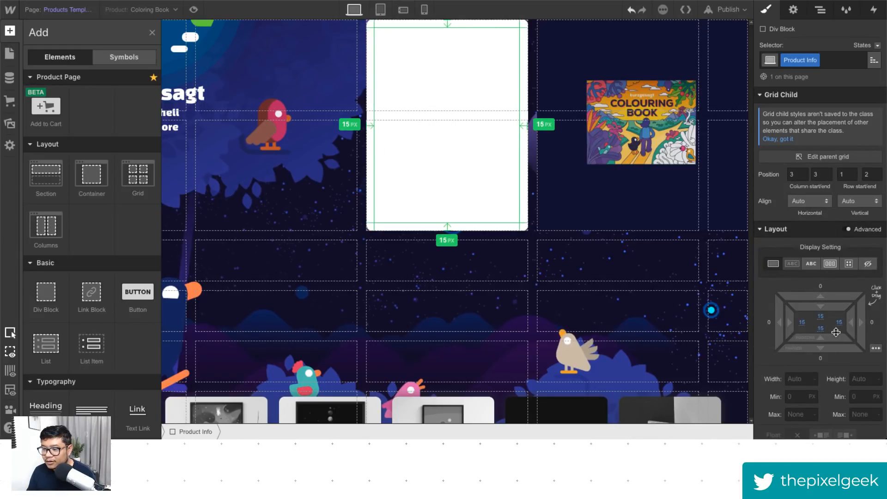
Step: Add an H1 heading inside the Product Info block and bind its text to the Name field of Products
scroll(83, 340, down, 1)
scroll(83, 340, down, 5)
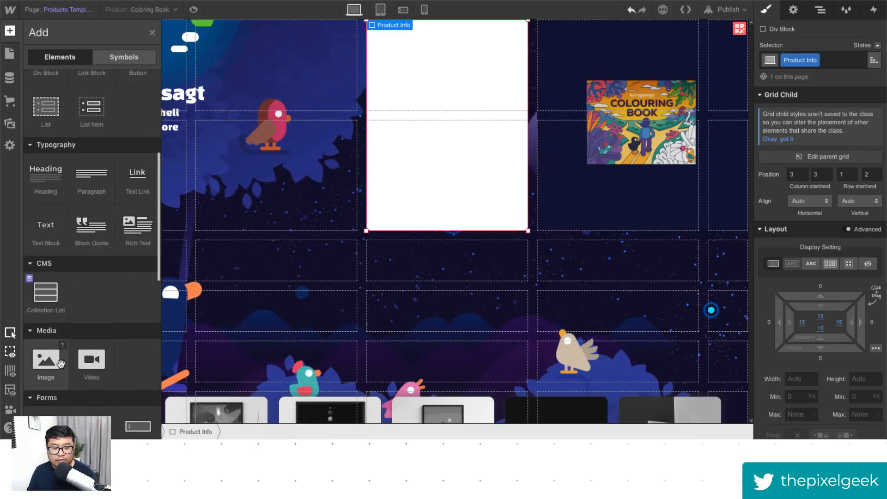
drag(43, 172, 455, 213)
click(389, 116)
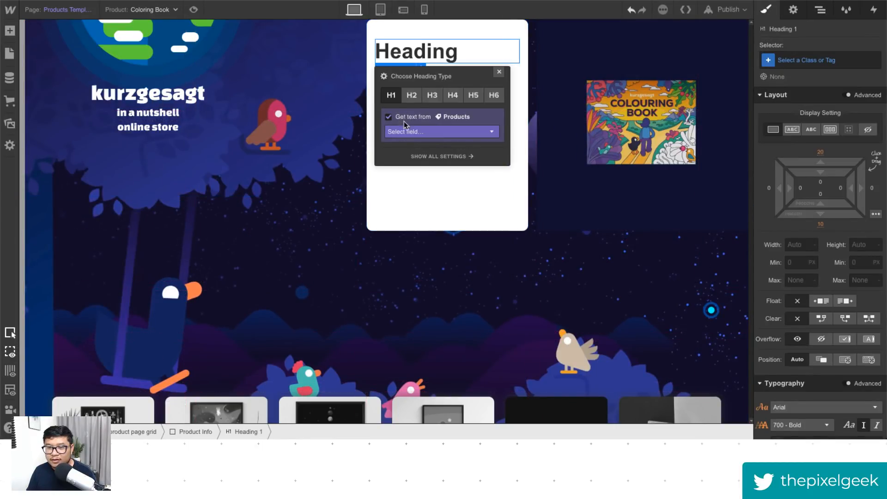
click(415, 133)
click(407, 153)
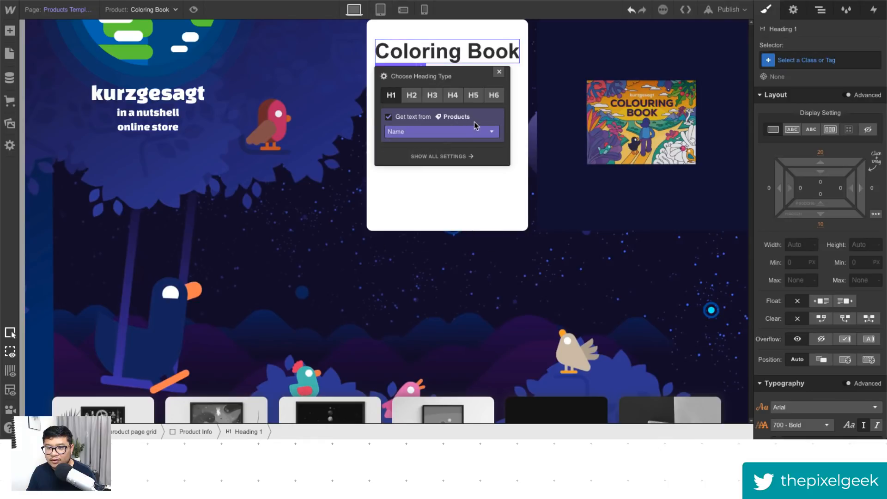
click(499, 73)
Step: Set the product name heading's font to Changa One with weight 400 - Normal
click(518, 215)
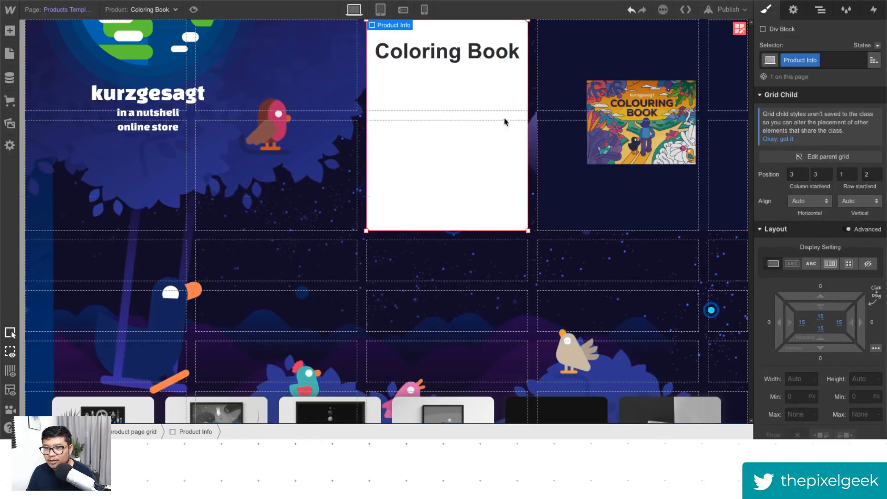
click(507, 57)
scroll(792, 207, down, 5)
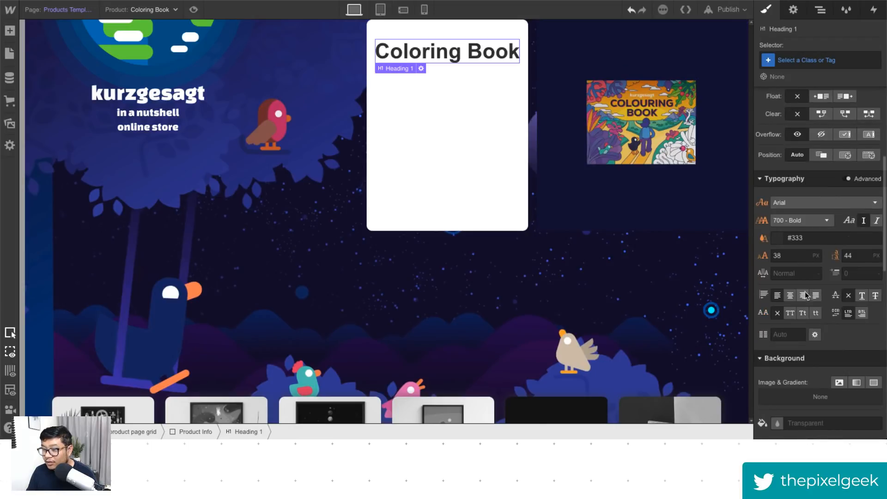
click(791, 207)
click(798, 243)
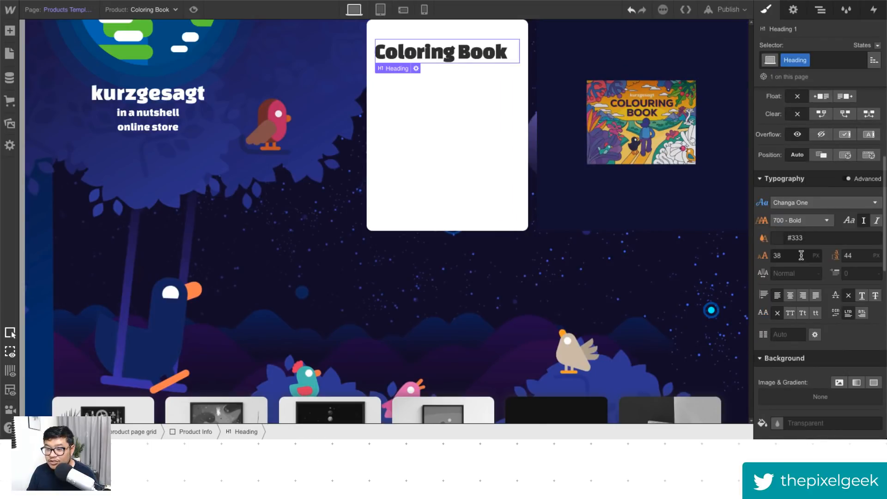
click(802, 220)
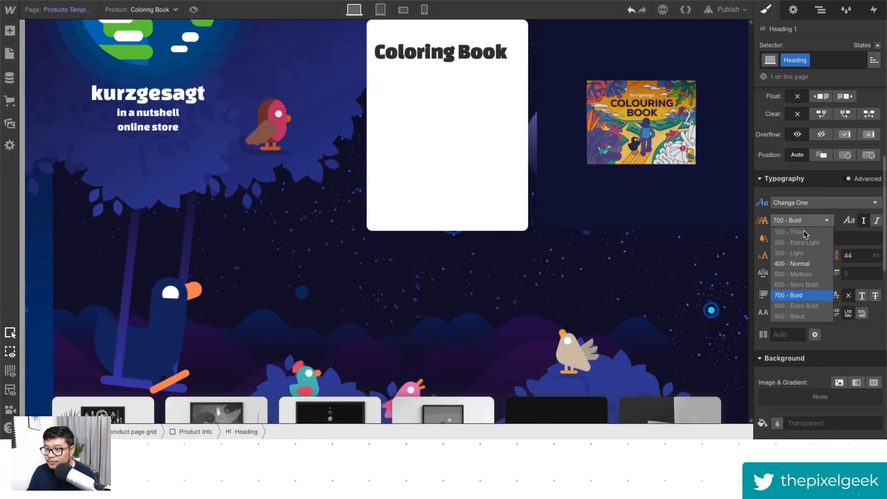
click(799, 254)
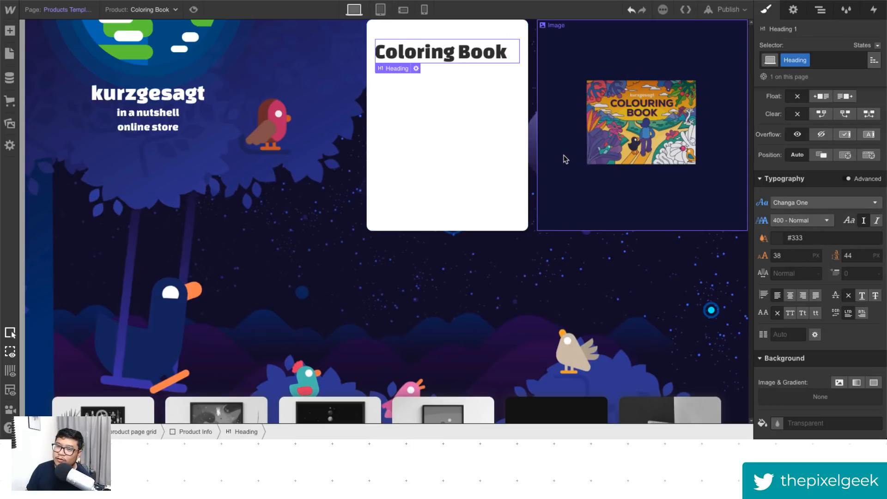
Step: Add a rich text block below the product heading and bind it to the Rich Text Description field of Products
key(a)
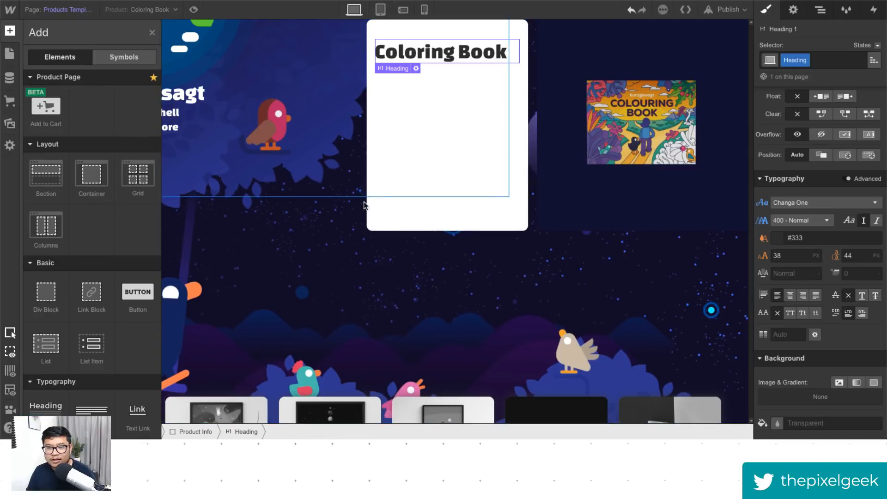
scroll(154, 262, down, 2)
drag(138, 418, 507, 93)
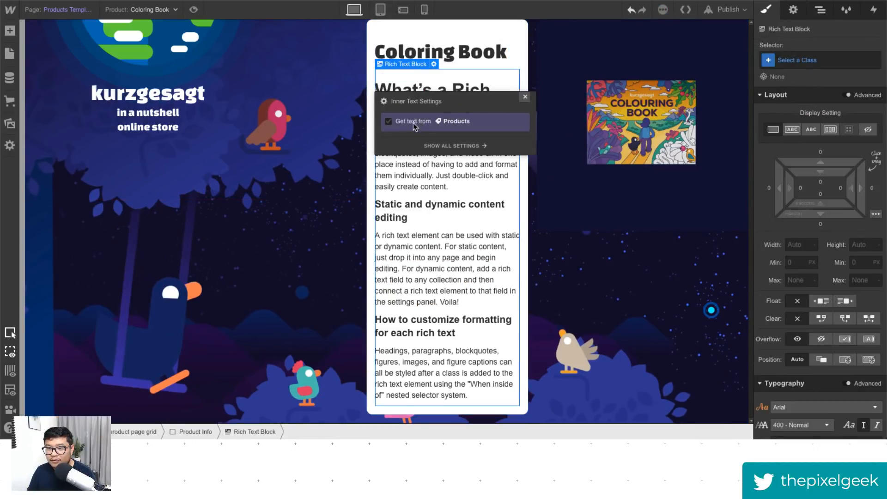
click(444, 136)
click(437, 156)
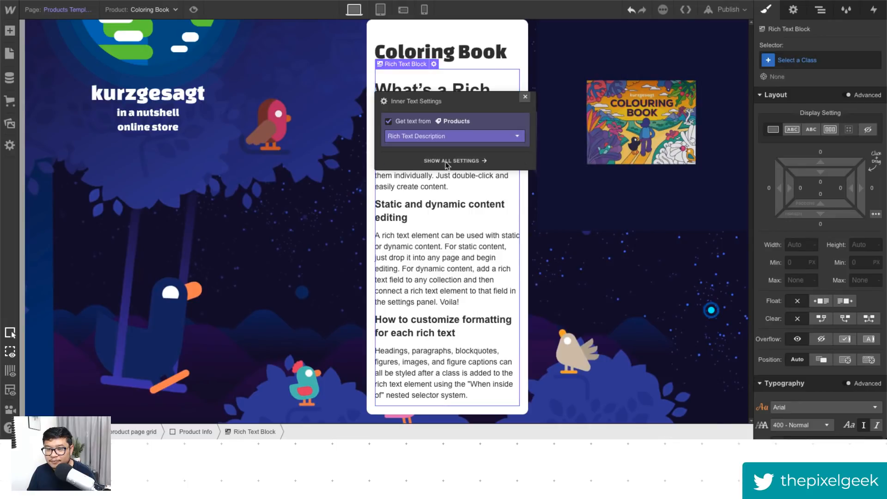
click(525, 97)
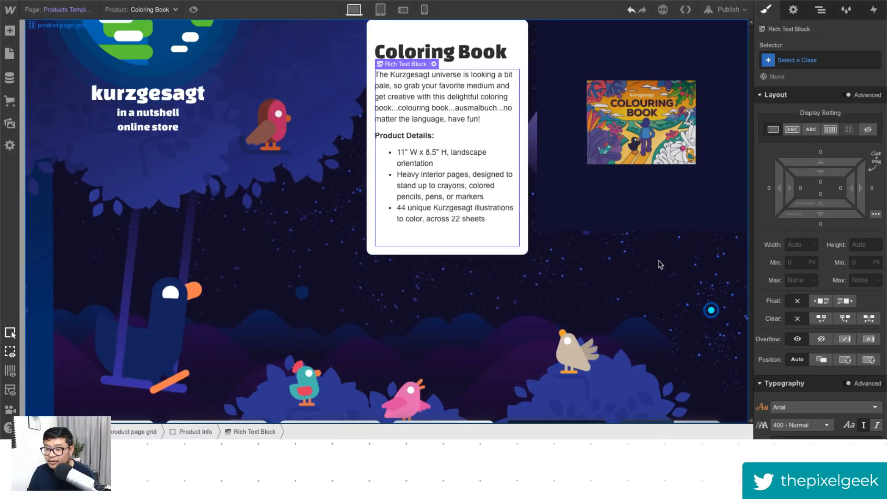
Step: Stretch the Product Info block down column 3 so that it spans grid rows 1 to 5
click(521, 249)
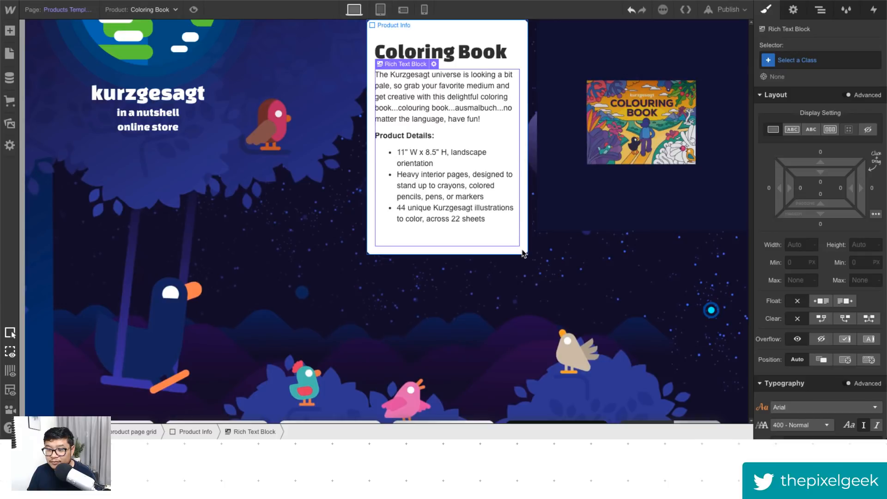
drag(529, 256, 521, 371)
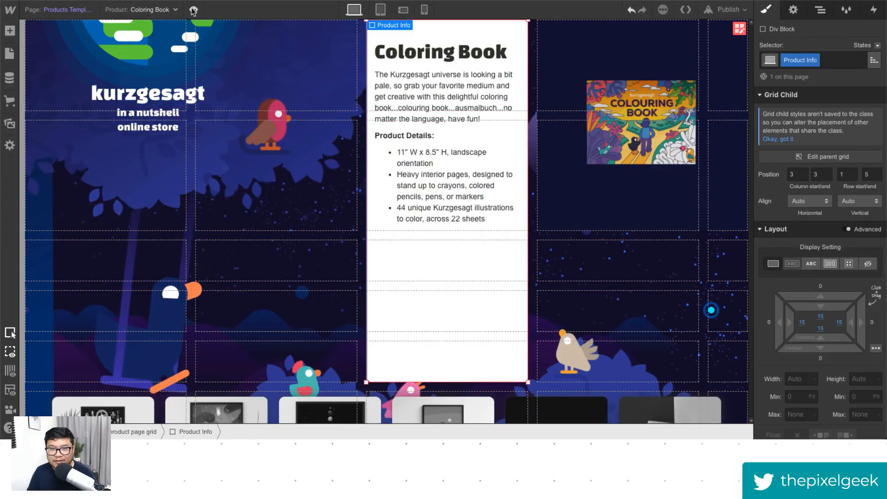
Step: Shorten the Product Info block so it spans grid rows 2 to 5, and preview the page
click(192, 10)
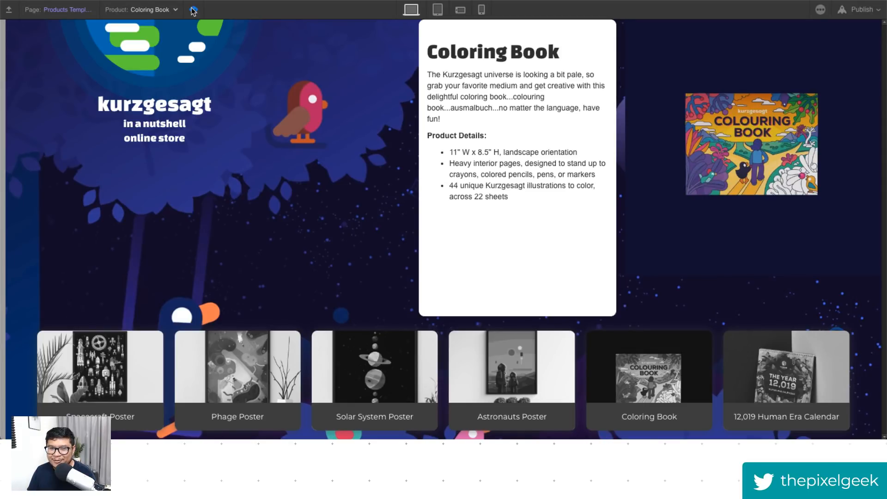
click(192, 10)
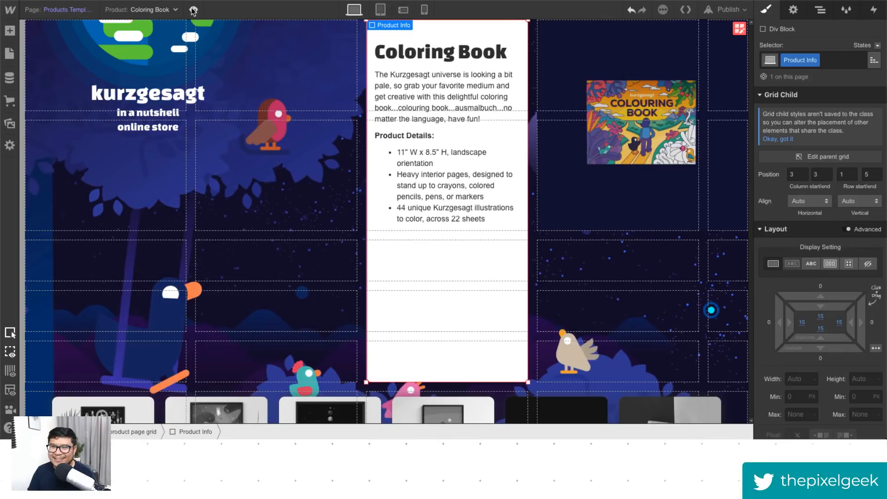
drag(528, 20, 528, 121)
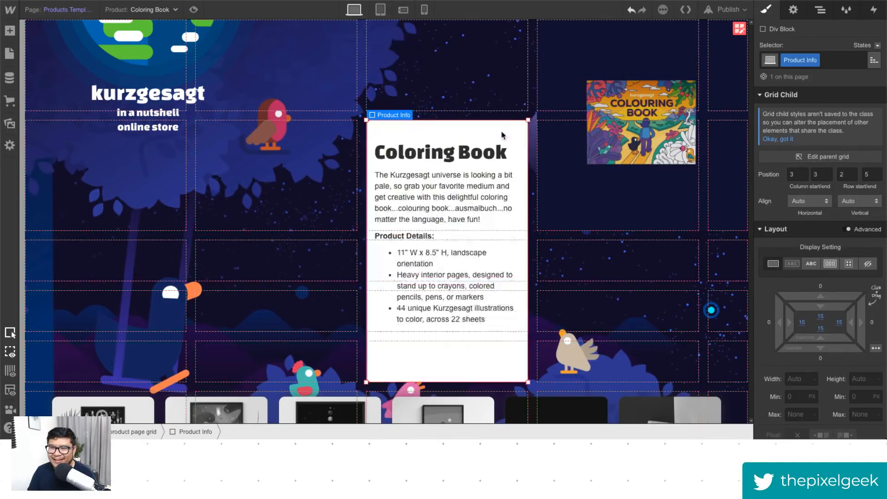
click(194, 10)
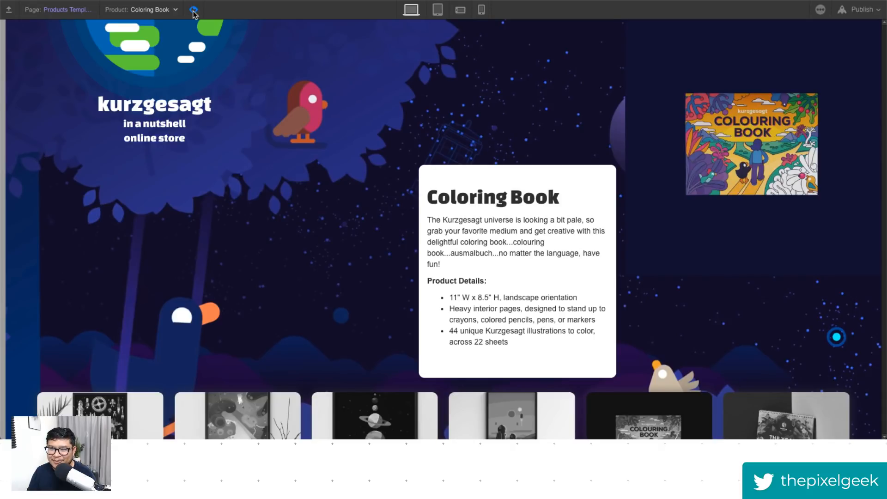
click(194, 10)
Step: Move the product image to column 2, row 3 of the grid and preview the page
click(573, 216)
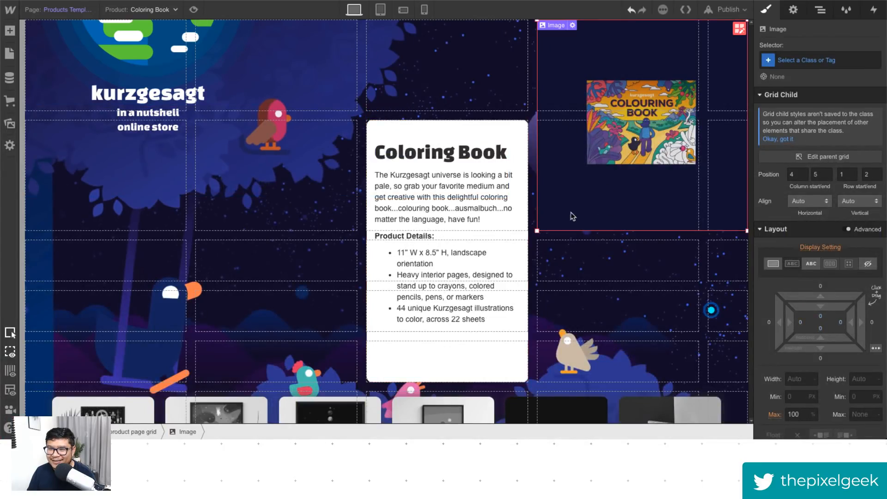
drag(593, 174, 277, 261)
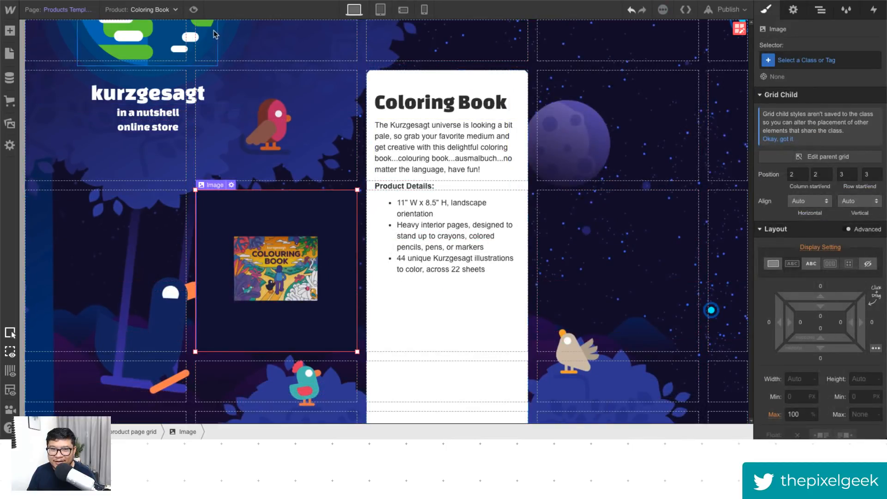
click(193, 9)
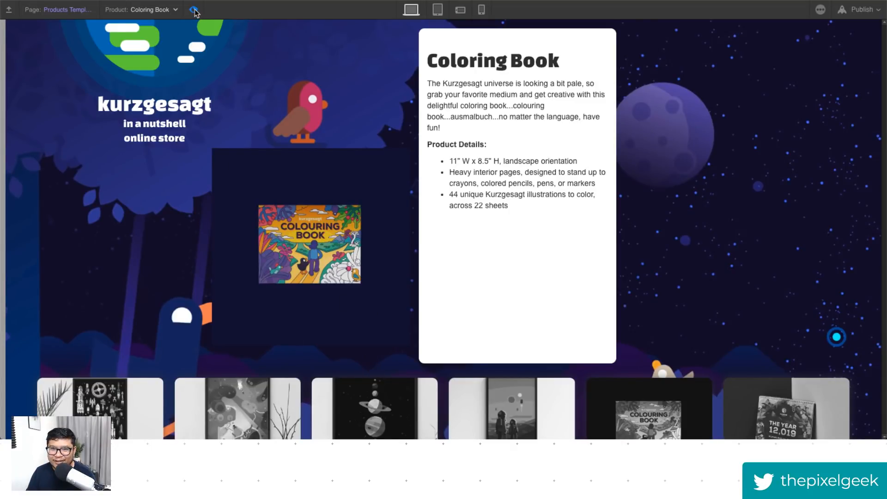
click(193, 10)
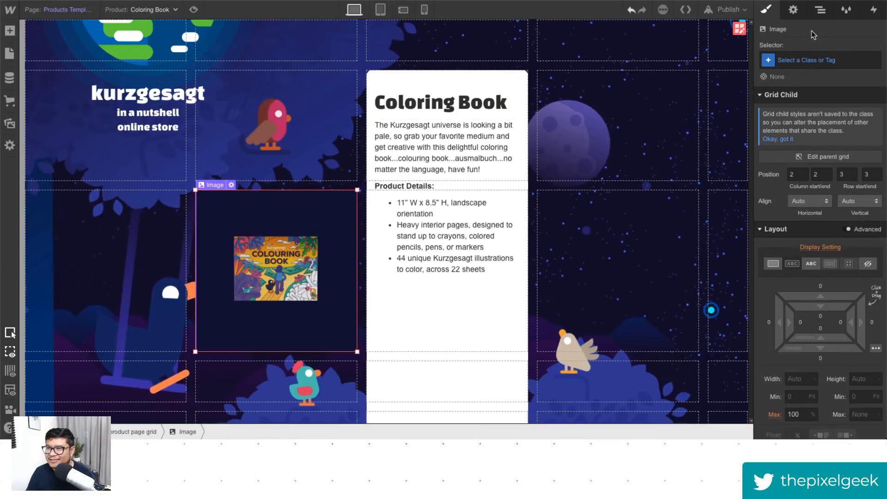
Step: Set the store section's position to Auto and check how the page scrolls in preview
click(821, 10)
click(781, 88)
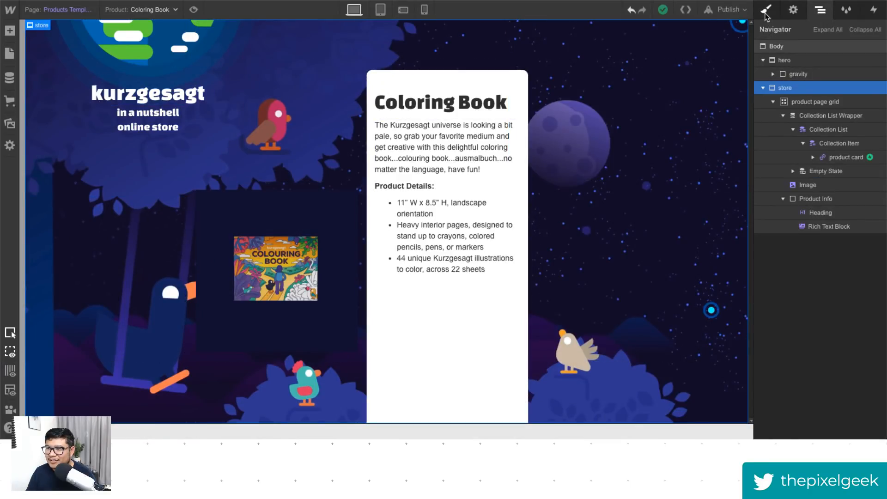
key(s)
click(796, 361)
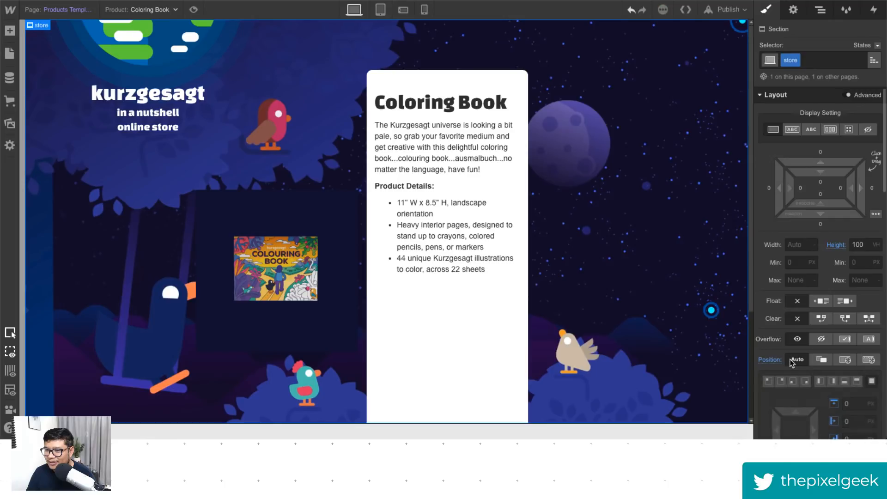
click(194, 9)
scroll(252, 241, down, 1)
scroll(252, 241, up, 1)
scroll(252, 241, down, 1)
scroll(252, 241, up, 1)
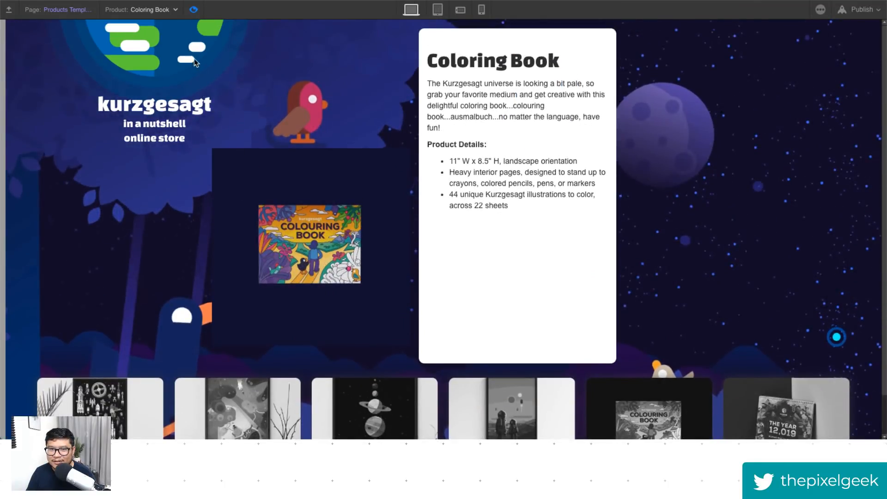
click(193, 10)
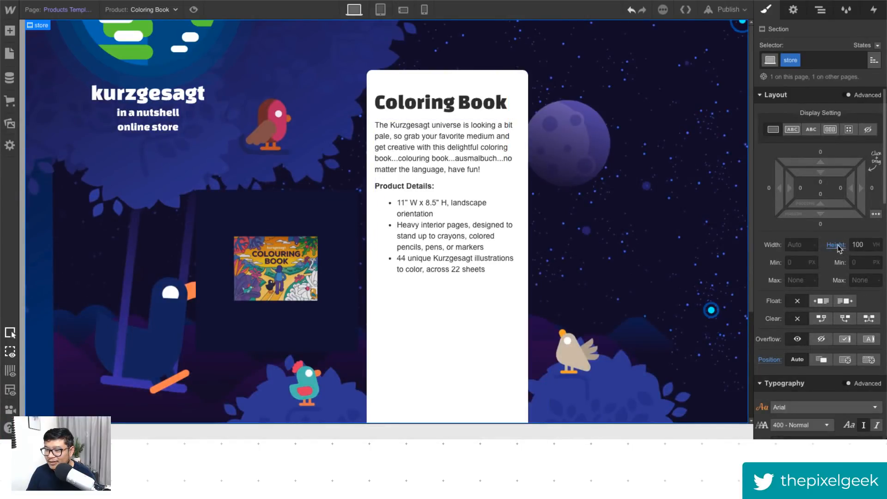
Step: Preview the page's scrolling again and examine the store section's background image settings
click(194, 10)
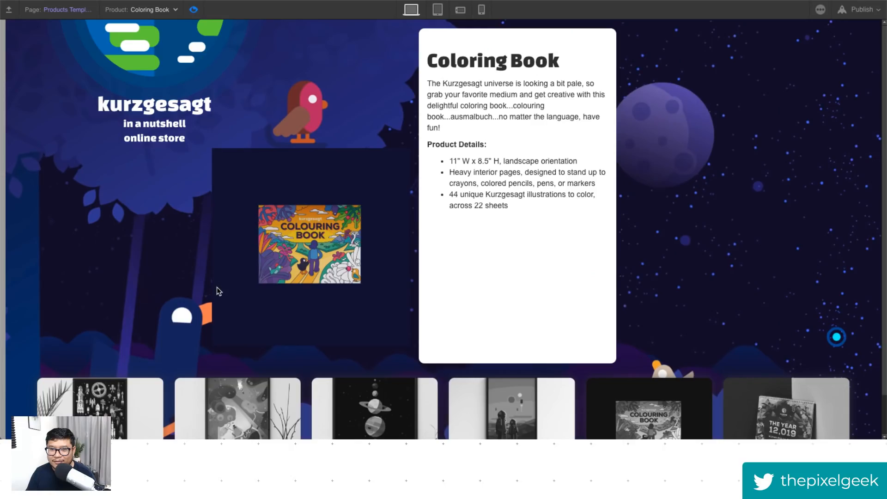
scroll(219, 292, down, 1)
scroll(219, 291, up, 1)
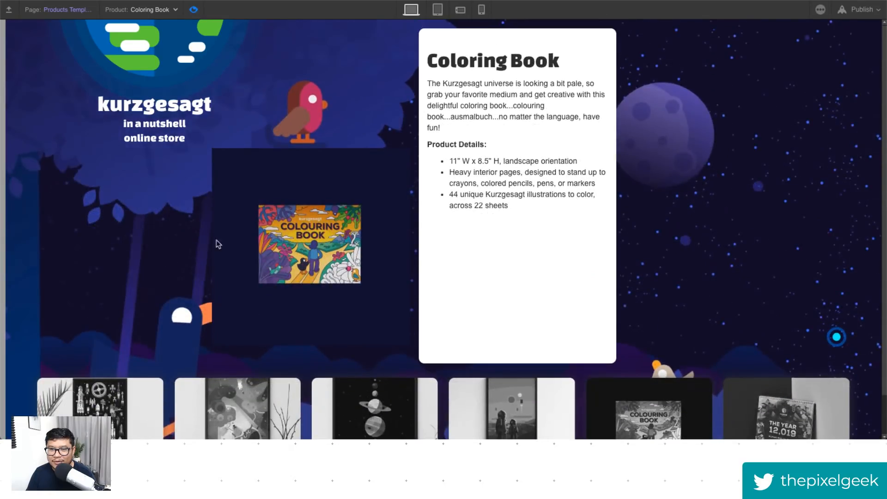
click(194, 9)
scroll(823, 360, down, 5)
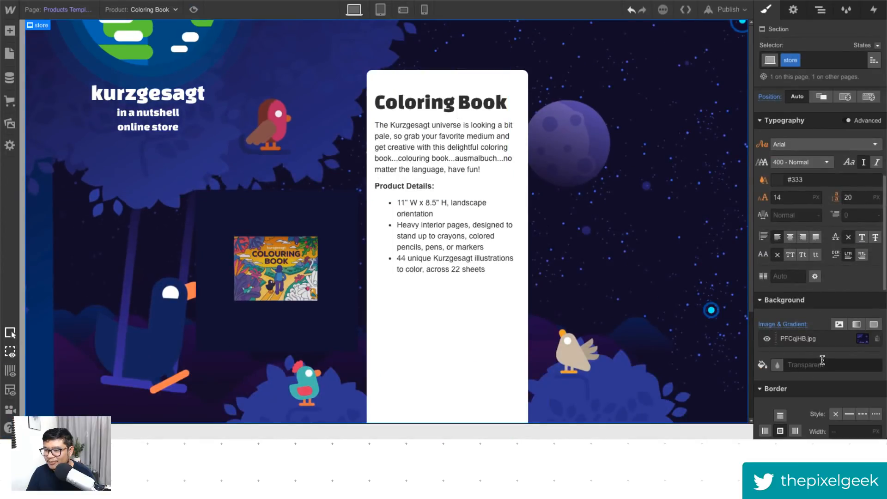
click(807, 339)
key(Escape)
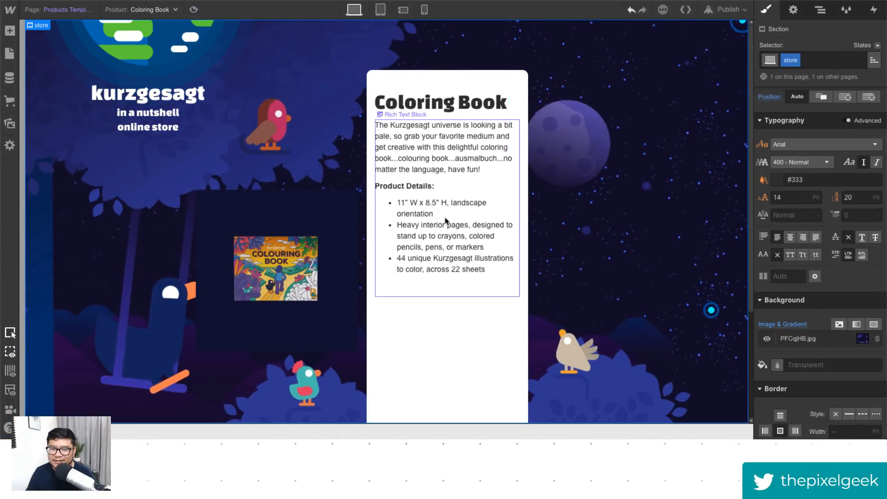
click(478, 405)
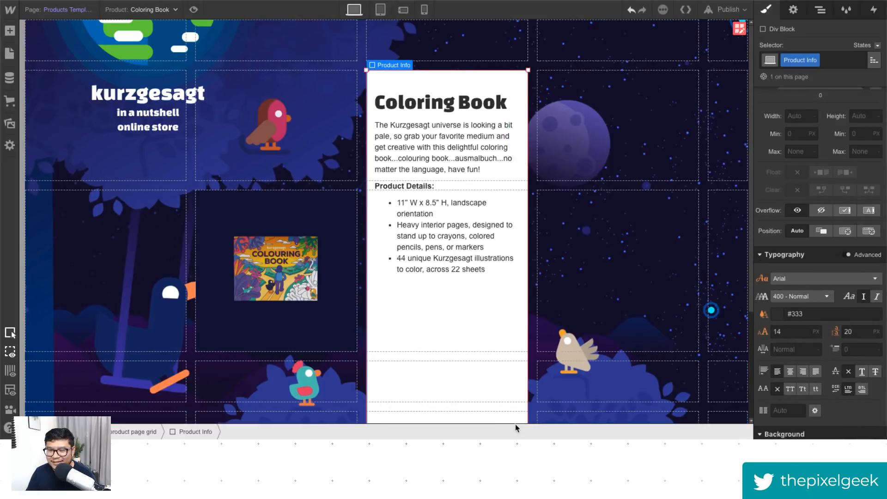
drag(530, 71, 570, 87)
drag(514, 313, 509, 315)
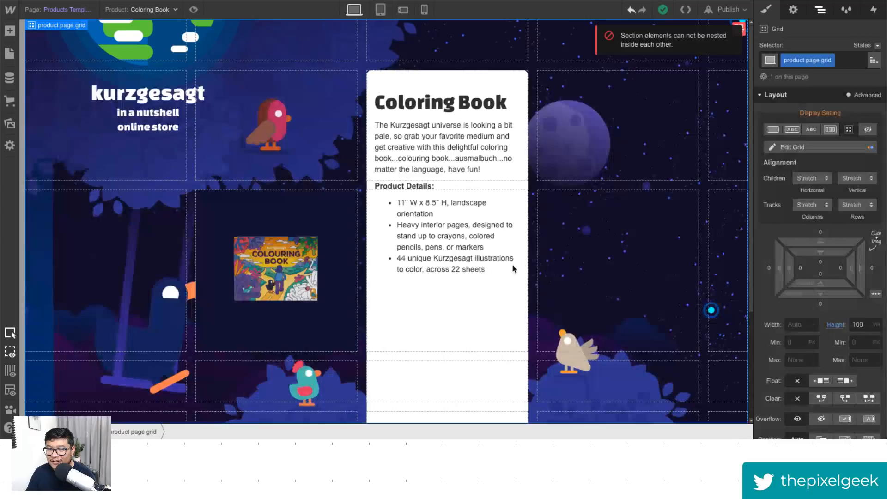
Step: Move the Product Info block to column 4, stretch it over grid rows 2 to 3, and preview the page
click(421, 341)
drag(415, 341, 590, 308)
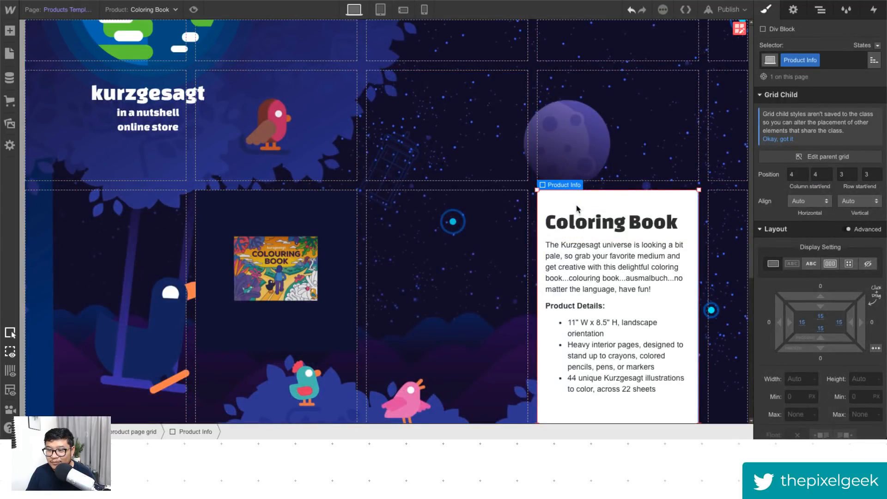
drag(578, 199, 583, 137)
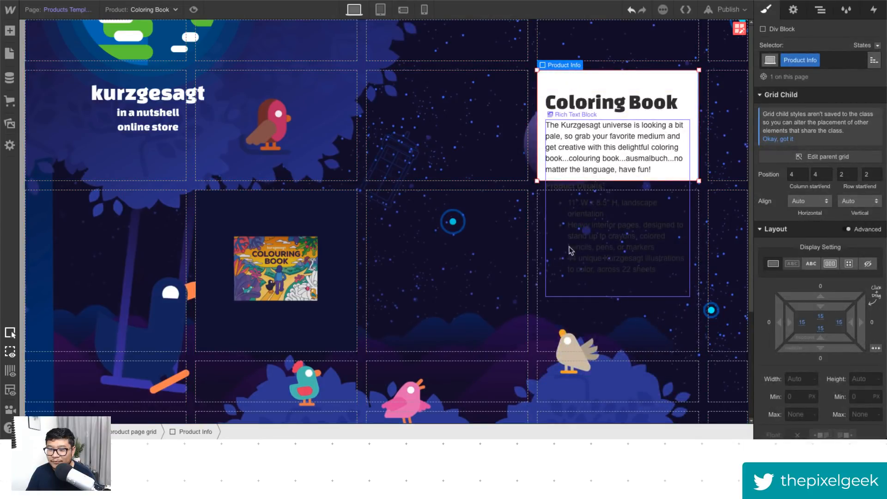
drag(539, 181, 541, 236)
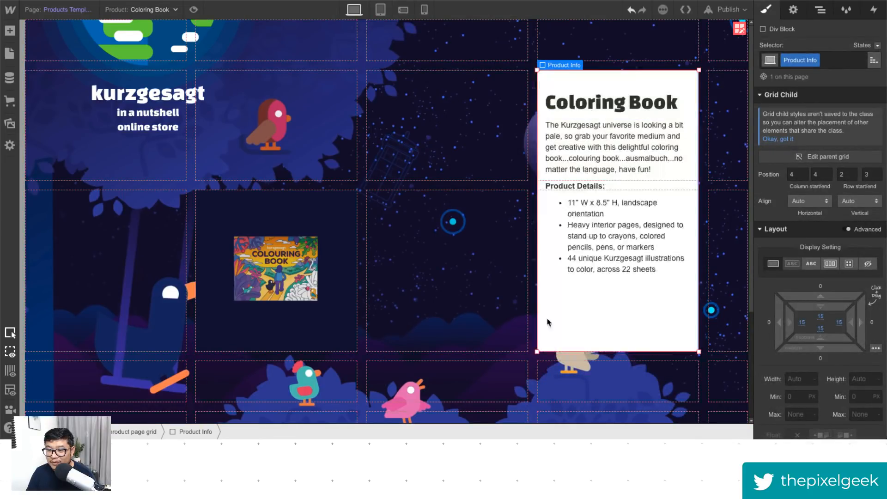
click(194, 10)
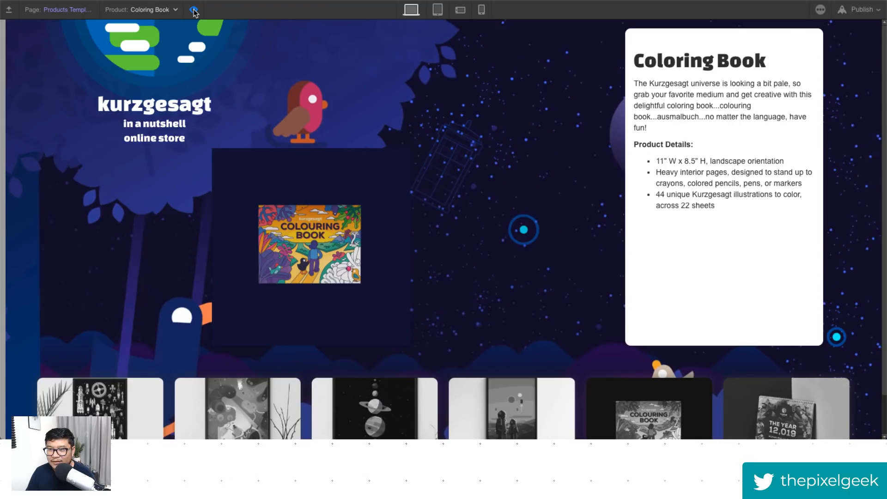
click(194, 10)
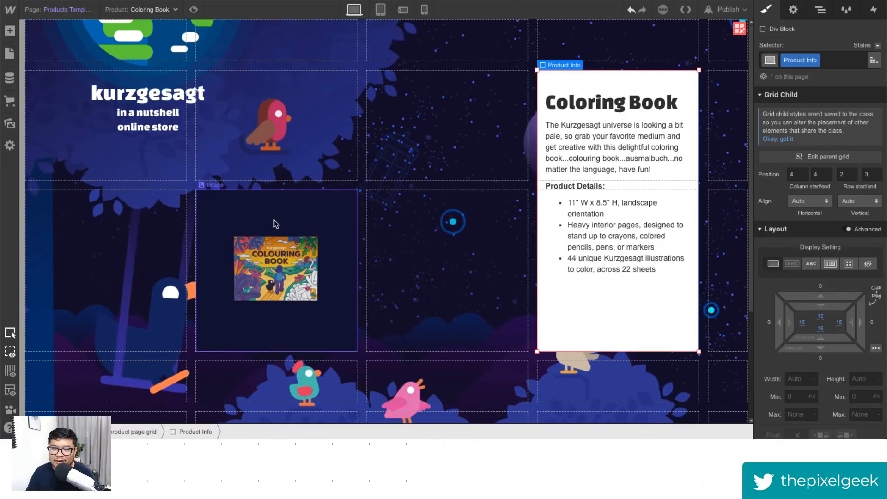
Step: Move the product image to column 3, row 3, beside the Product Info block, and preview the page
drag(279, 286, 375, 202)
click(198, 10)
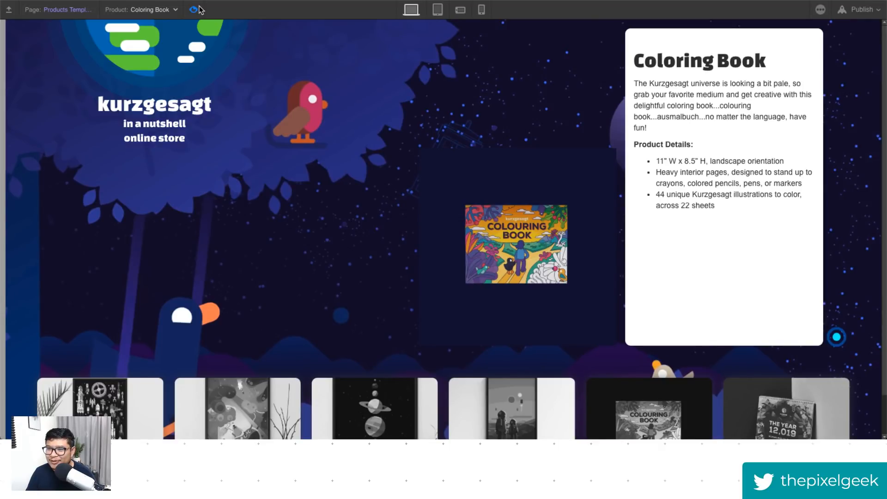
click(194, 10)
Step: Add an Add to Cart element below the rich text block inside the Product Info block
click(619, 291)
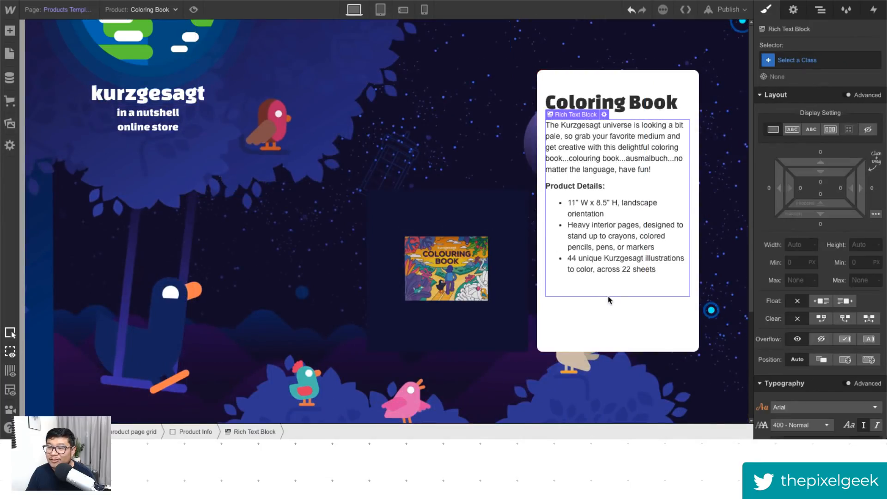
key(a)
drag(46, 107, 610, 303)
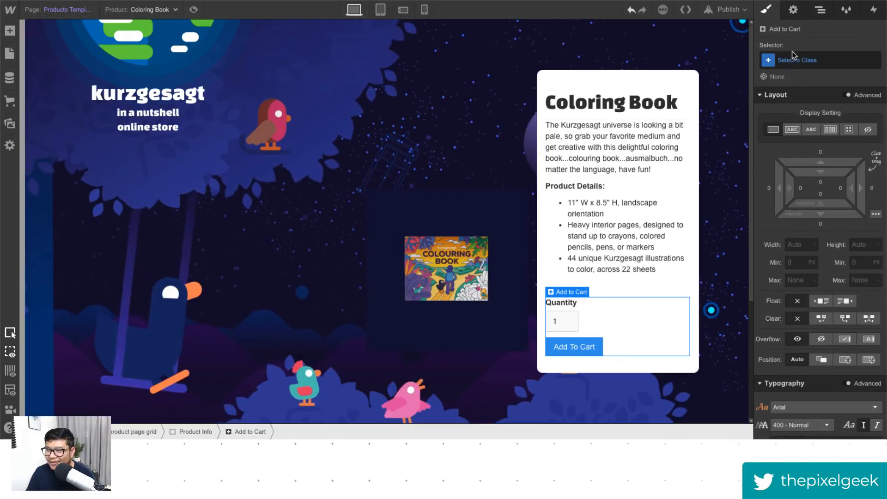
click(831, 129)
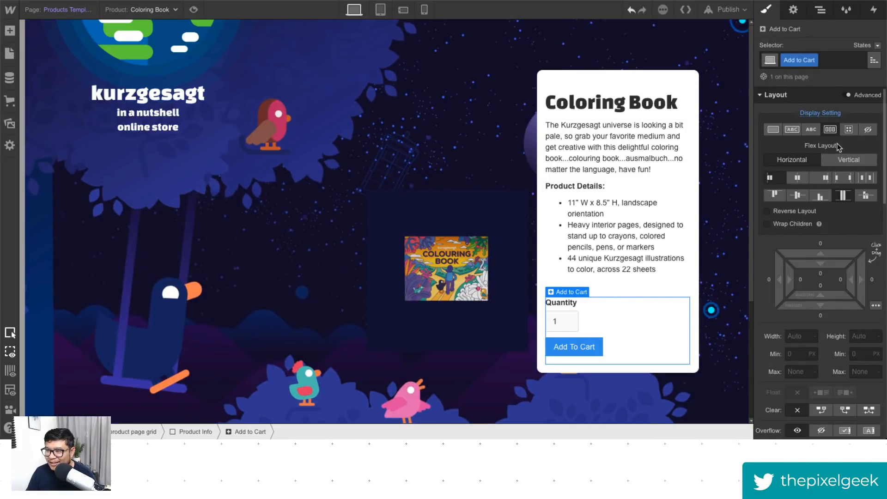
key(ctrl+z)
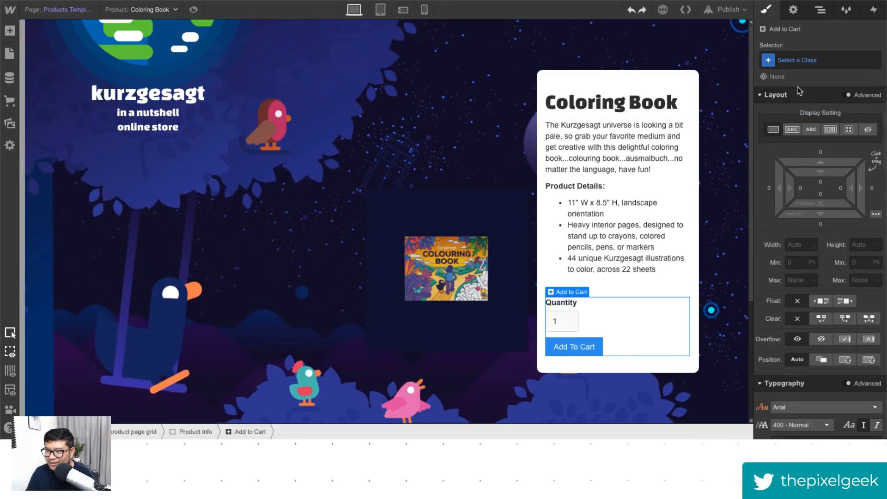
Step: Give the Add to Cart element's Default State a horizontal flex layout with children spaced between and centered vertically
click(821, 11)
click(794, 240)
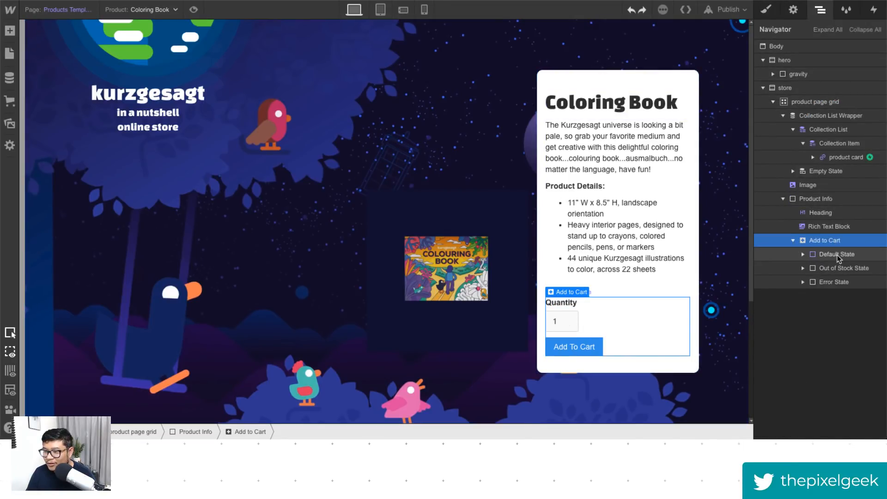
click(825, 254)
click(766, 10)
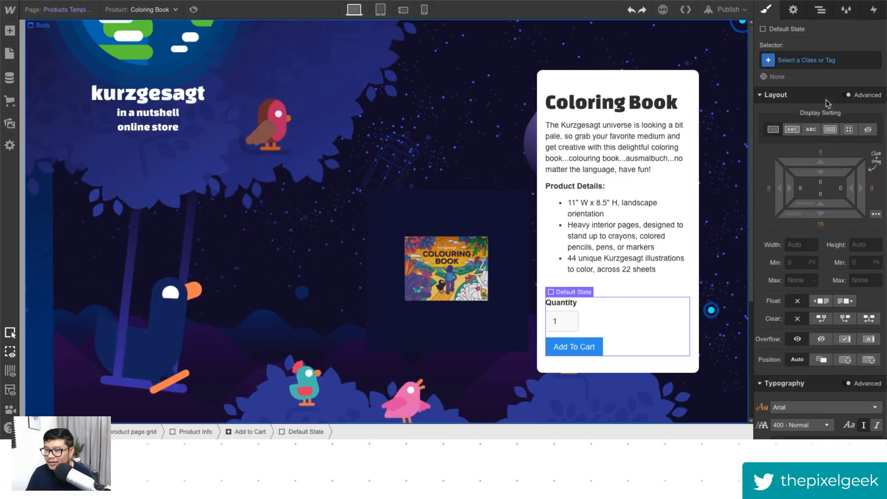
click(831, 130)
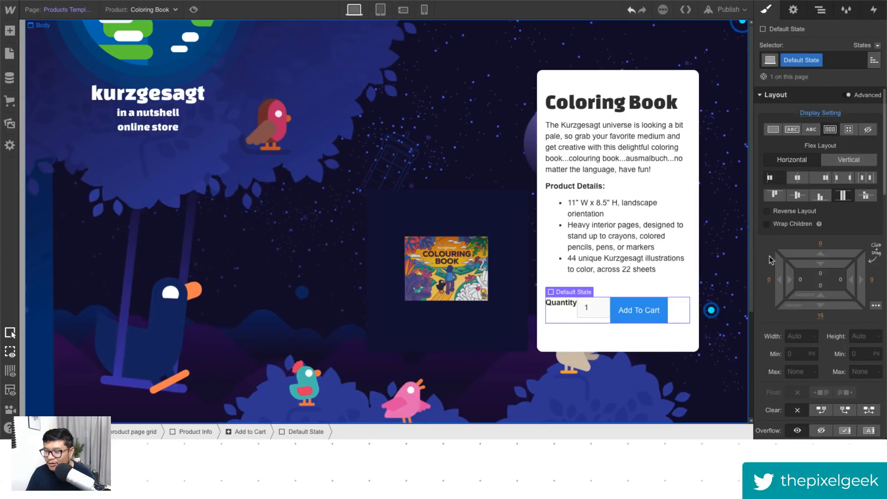
click(862, 179)
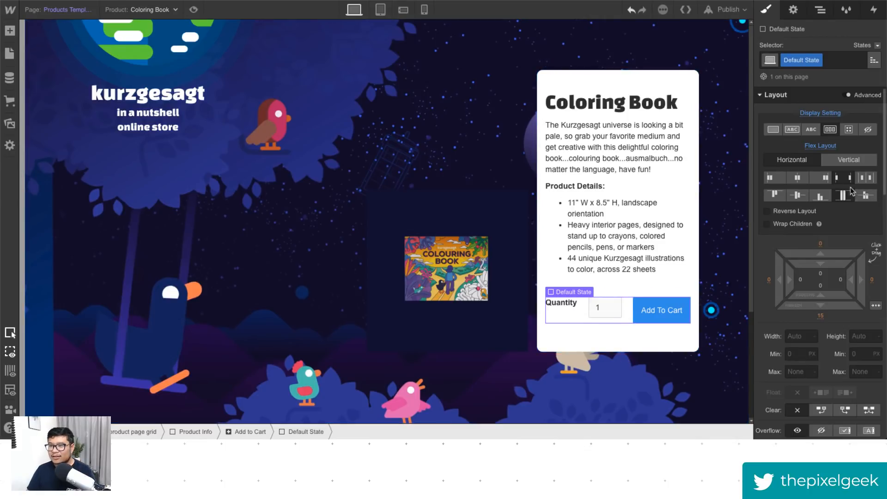
click(797, 196)
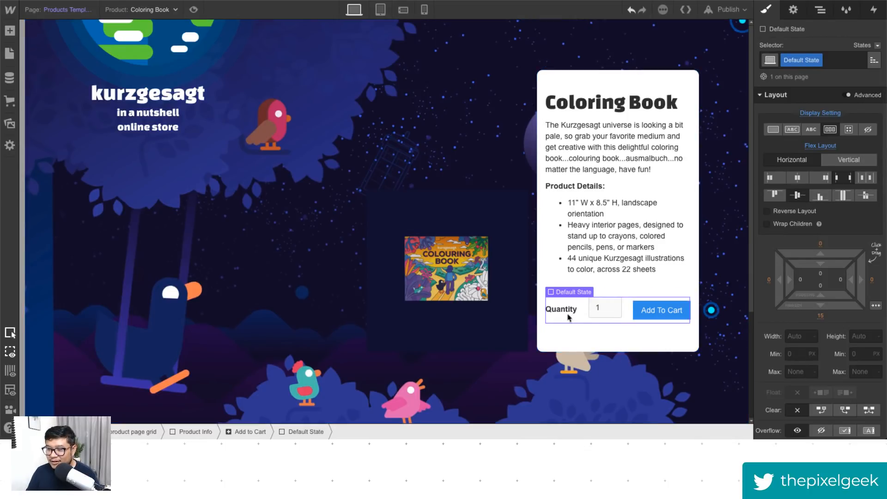
Step: Set the bottom margin of the Quantity input to 0 px
click(591, 312)
click(821, 292)
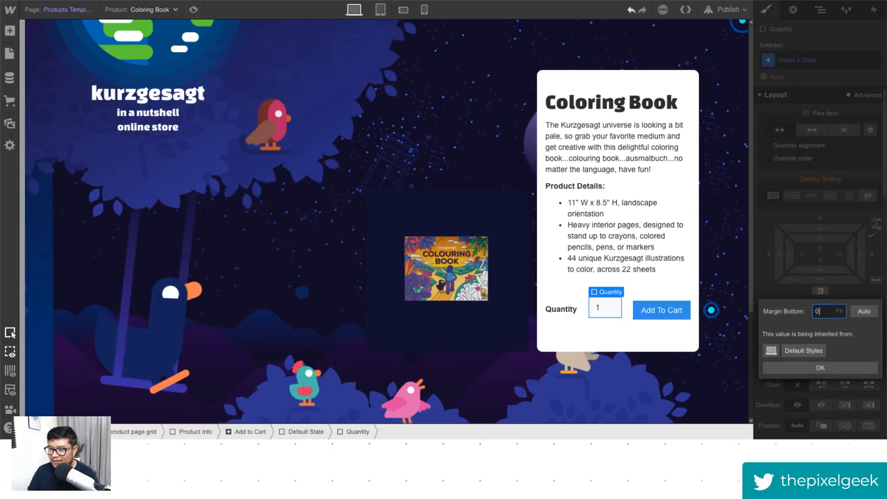
text(0)
key(Return)
click(661, 344)
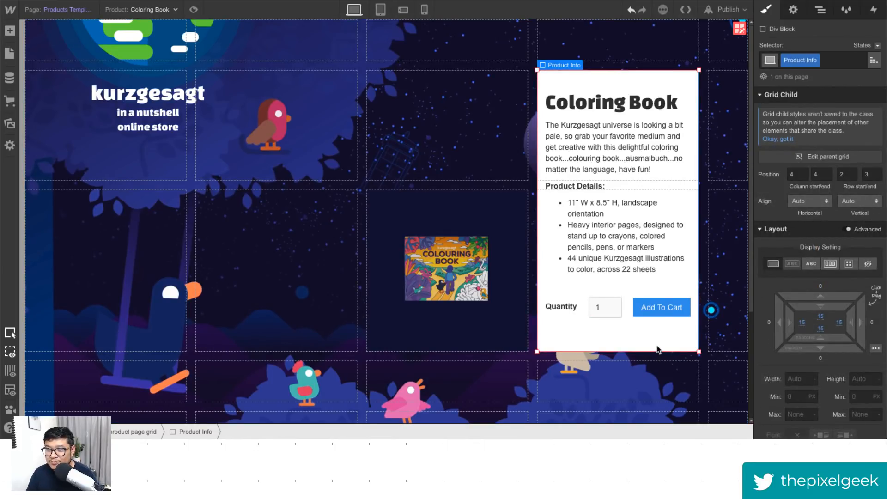
Step: Add a text block below the product heading in the Product Info block and bind its text to the product's Price field
click(645, 110)
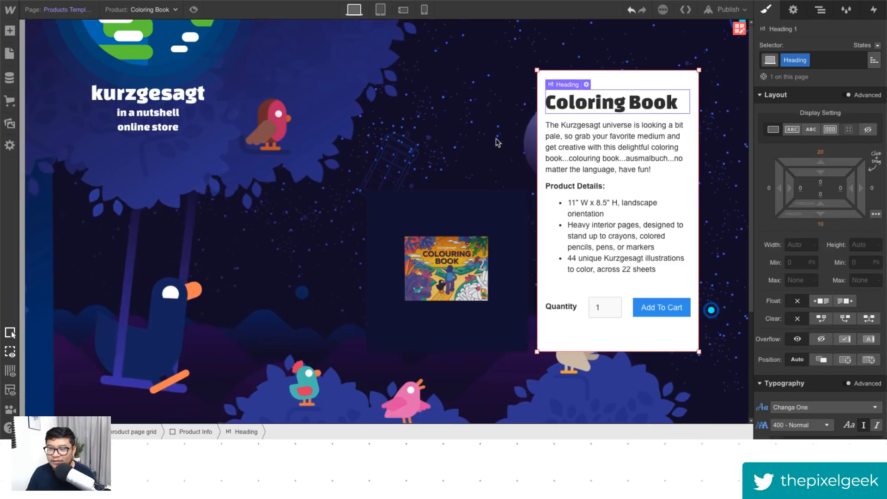
key(a)
scroll(67, 390, down, 3)
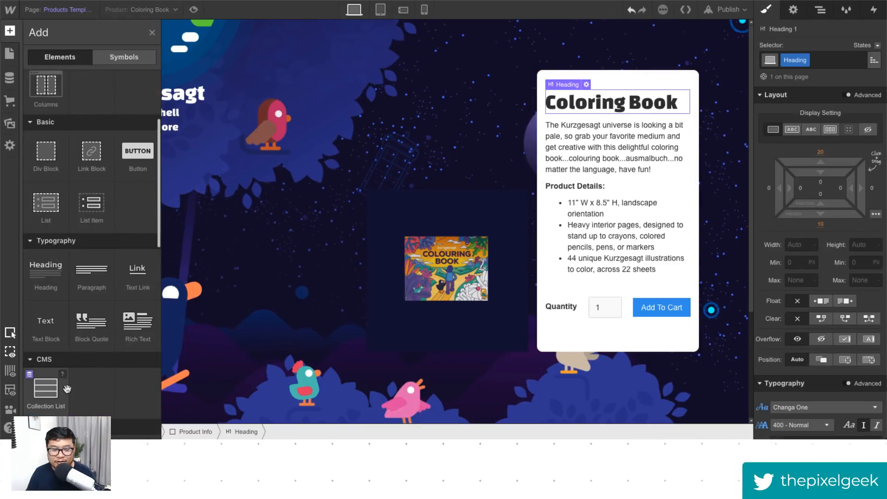
click(46, 323)
click(585, 182)
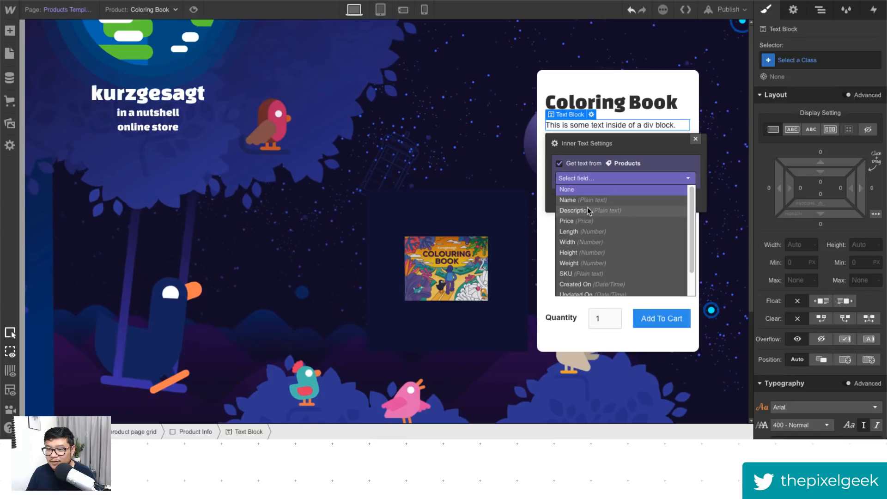
click(589, 223)
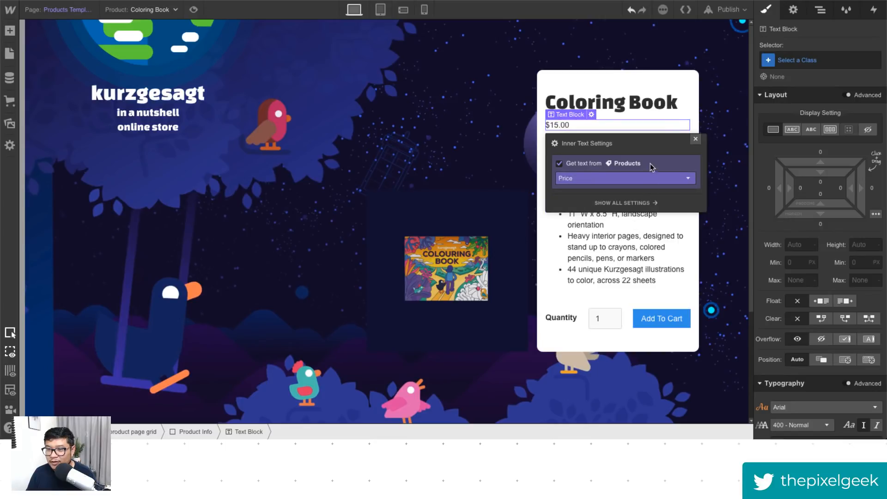
click(696, 140)
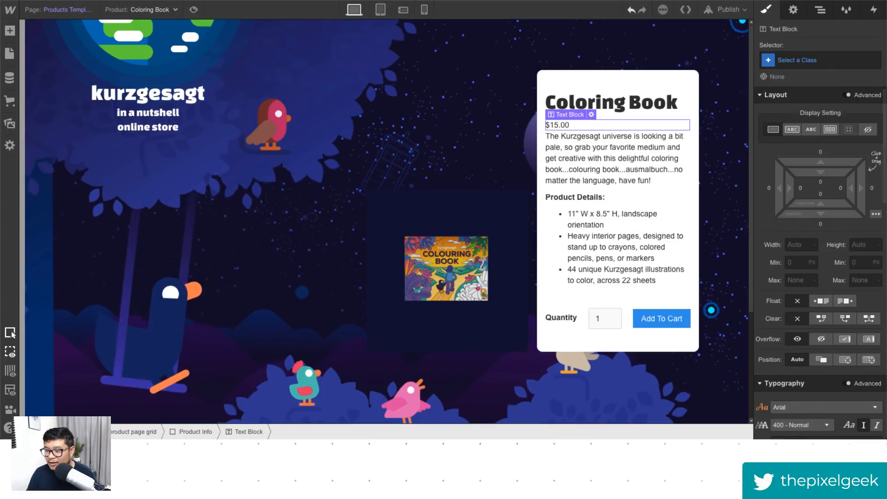
Step: Give the price text block the class price and set its font to Changa One
click(804, 60)
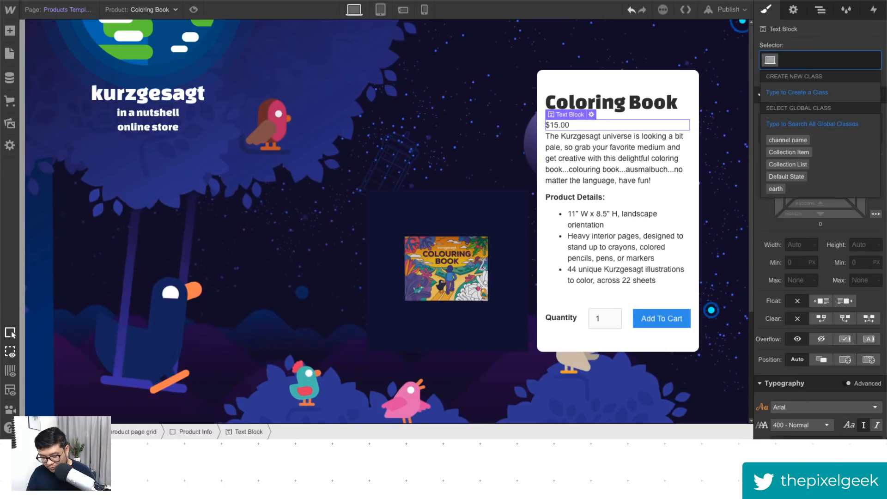
text(price)
key(Return)
scroll(802, 262, down, 5)
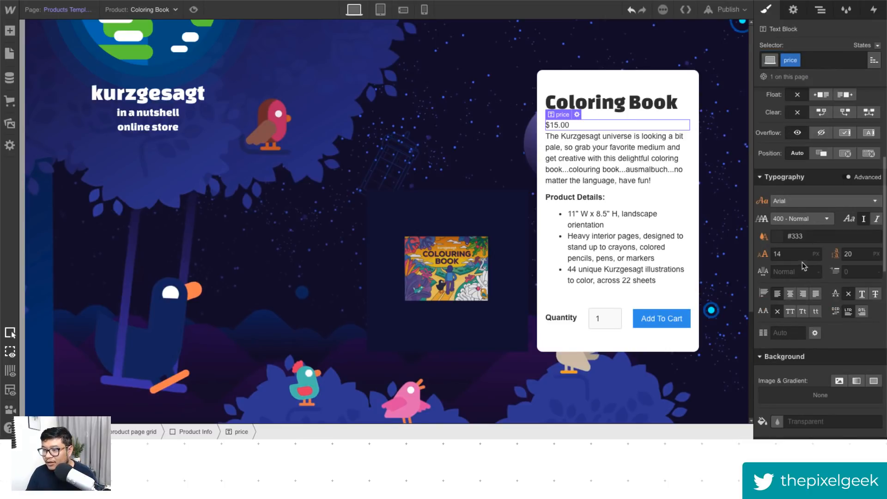
click(793, 202)
click(792, 242)
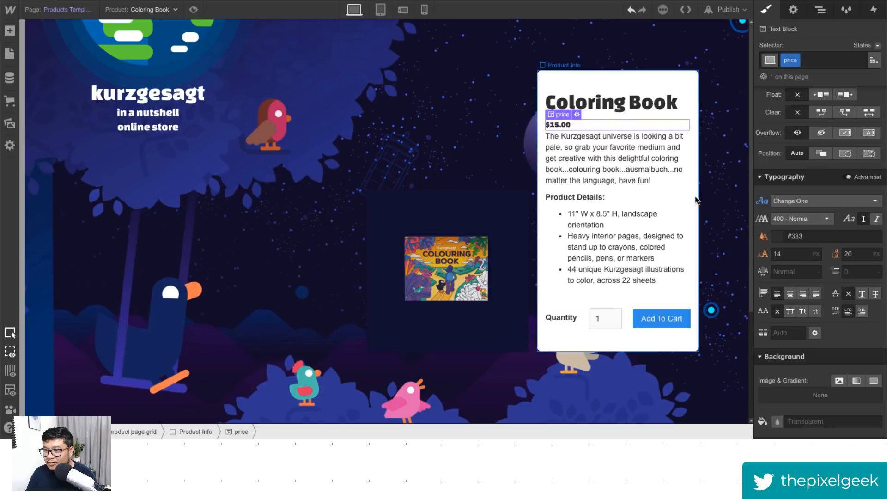
Step: Set the price text's font size to 16 px and its line height to 22 px
click(791, 254)
text(16)
key(Tab)
text(22)
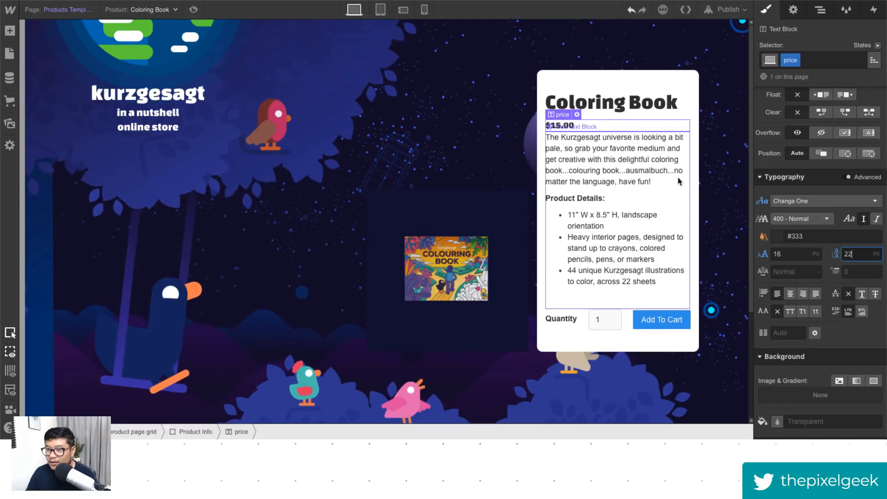
Step: Change the Product Info block's font to Montserrat
click(697, 183)
scroll(798, 274, down, 3)
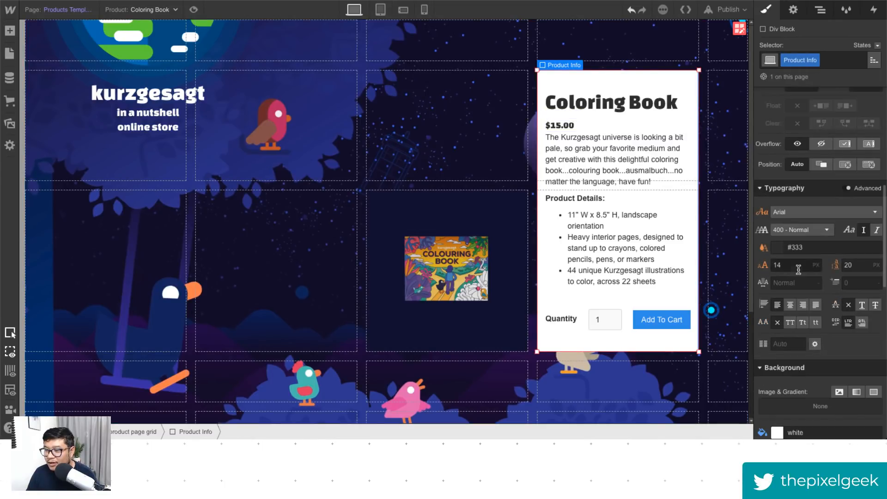
click(813, 211)
scroll(822, 318, down, 2)
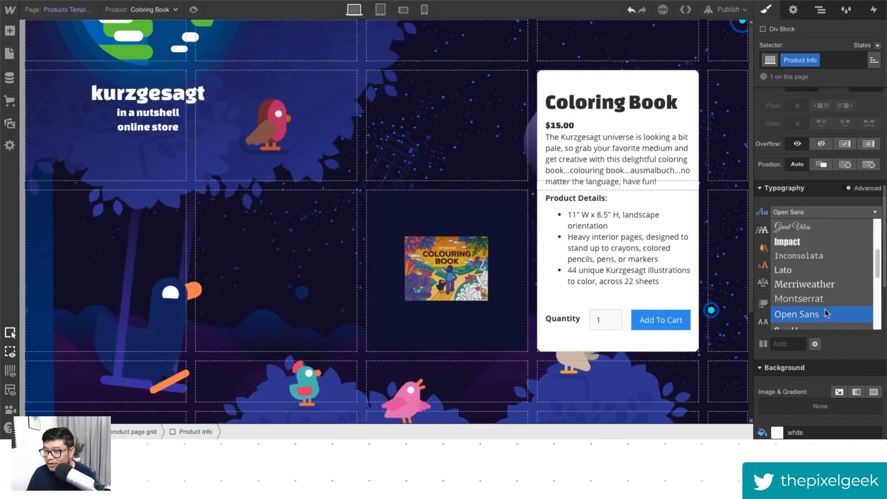
click(828, 301)
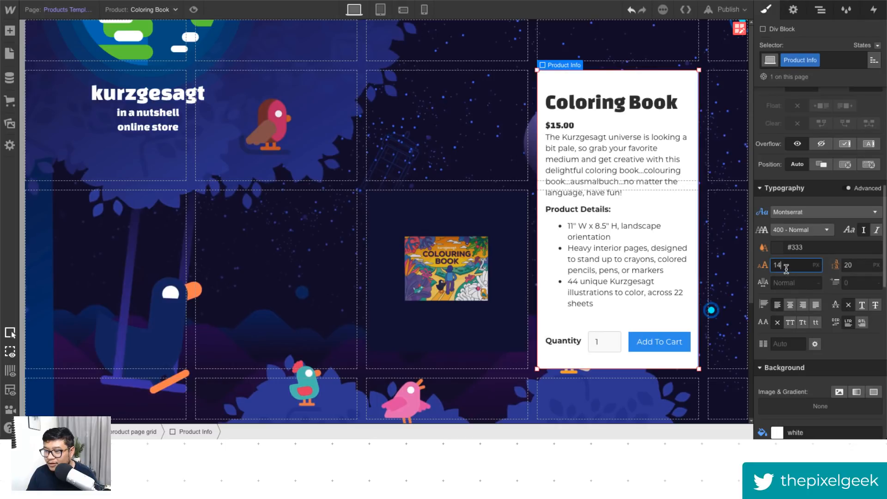
Step: Reduce the Product Info block's font size to 12 px and its line height to 18 px
key(Down)
key(Down)
key(Tab)
key(Down)
key(Down)
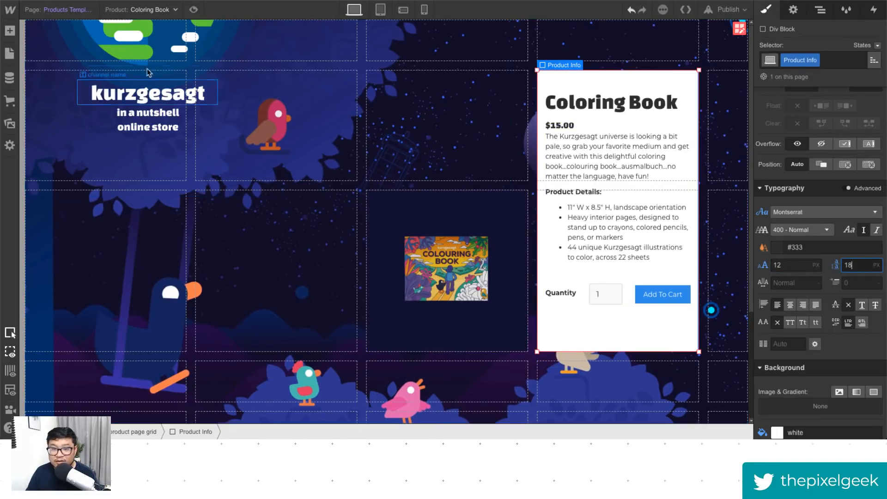
Step: Switch the template to the 12,019 Human Era Calendar product and preview its page
click(153, 14)
click(149, 29)
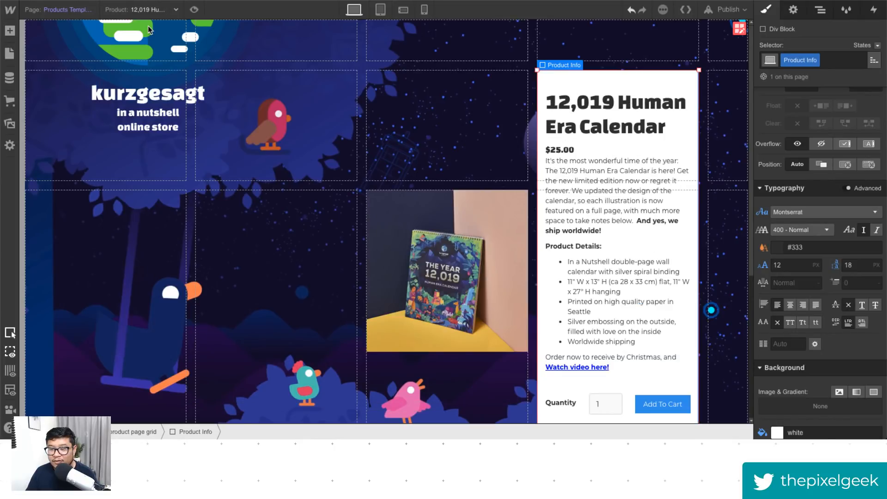
click(194, 9)
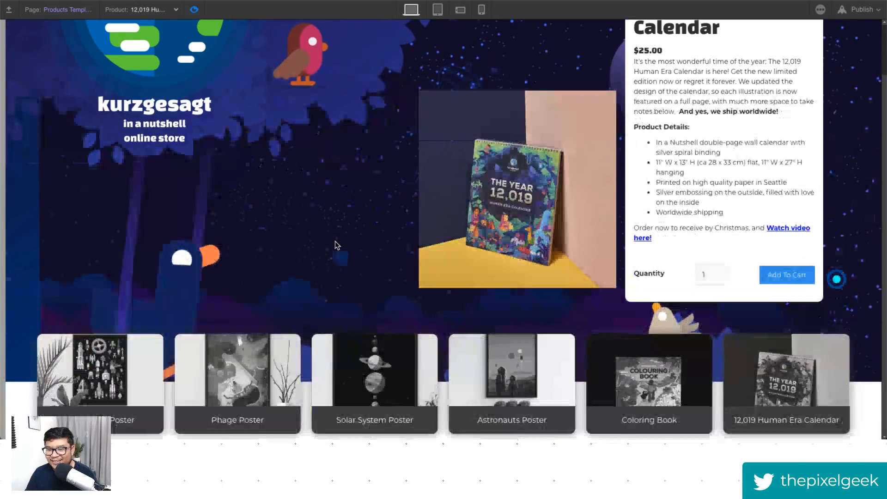
scroll(338, 246, up, 1)
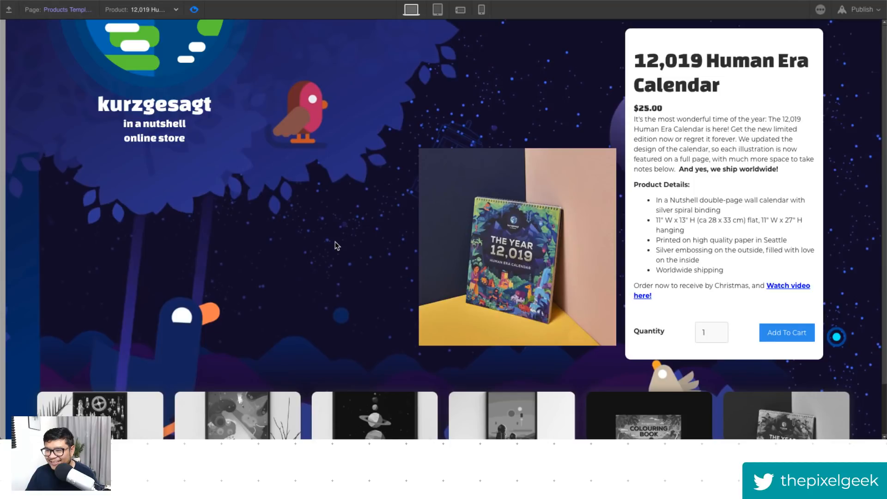
click(194, 10)
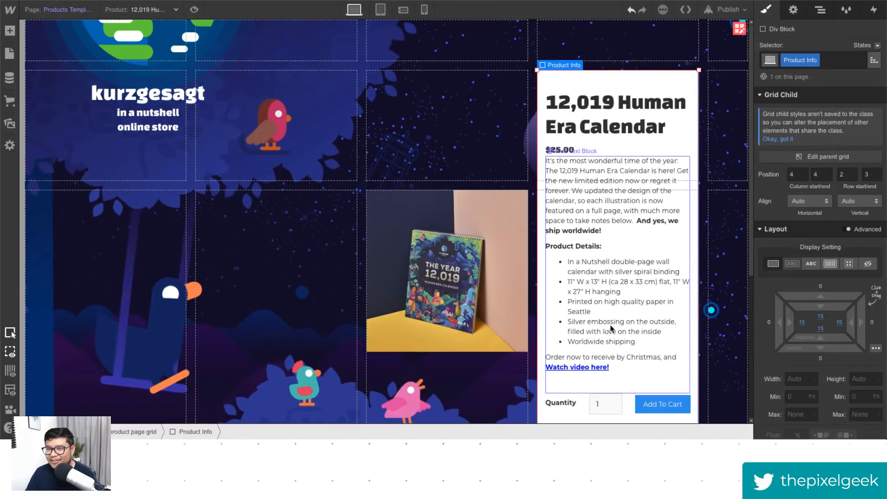
Step: Preview the calendar's page again and examine how the store background extends behind the row of product cards
click(582, 376)
click(390, 170)
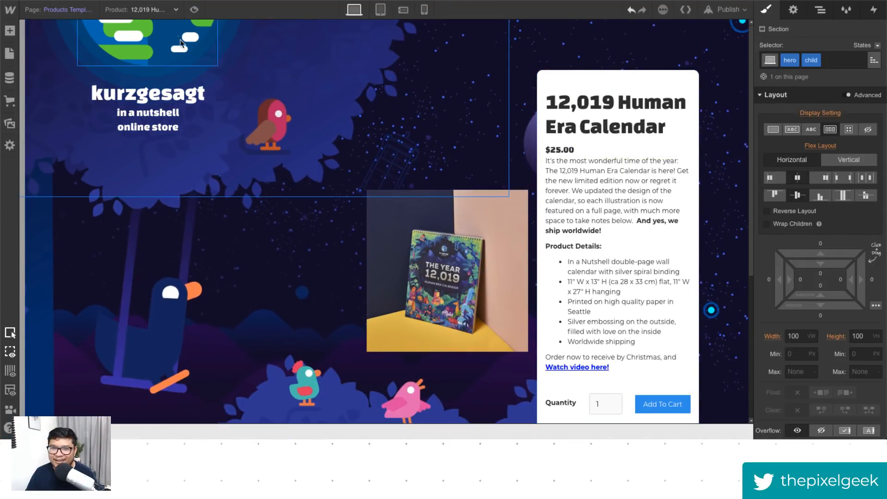
click(195, 9)
scroll(192, 363, down, 1)
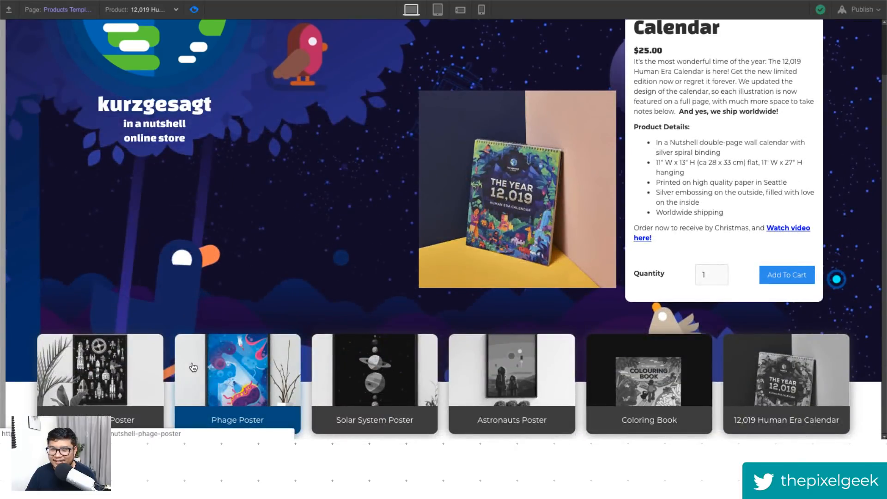
scroll(194, 368, up, 1)
scroll(193, 367, down, 1)
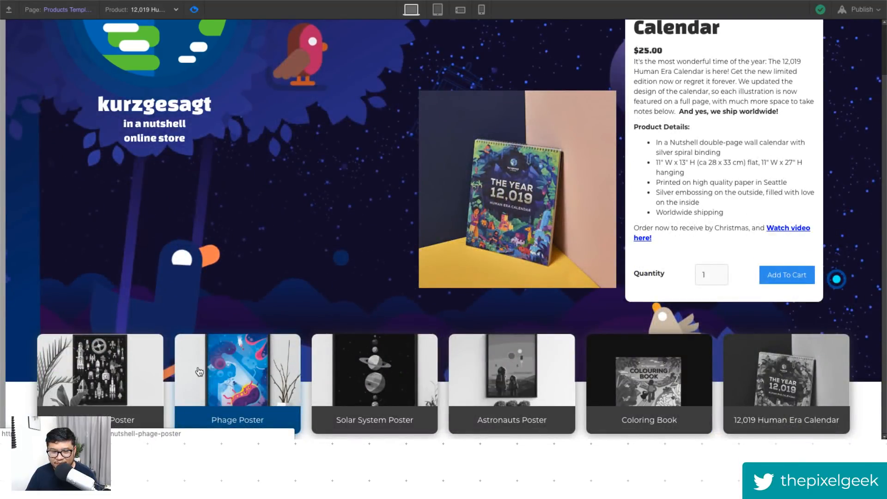
scroll(200, 367, up, 1)
click(194, 9)
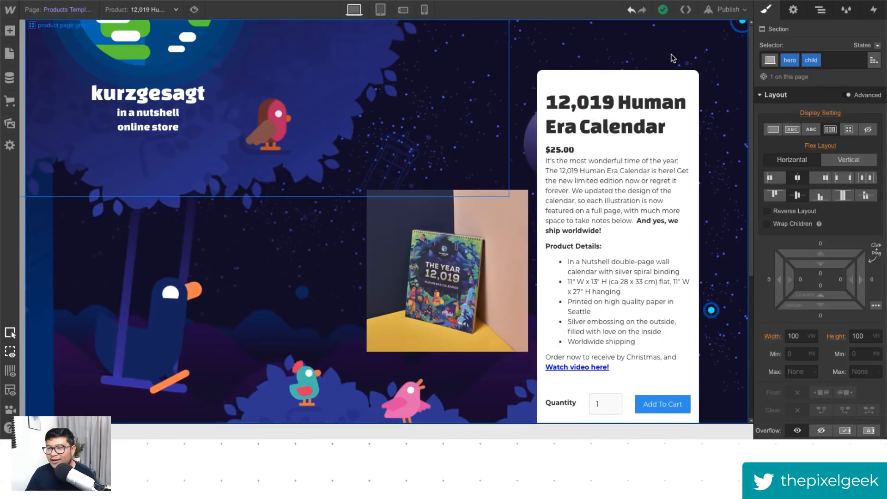
Step: Select the store section and examine its background settings and the area around the product cards
click(821, 11)
click(785, 87)
key(s)
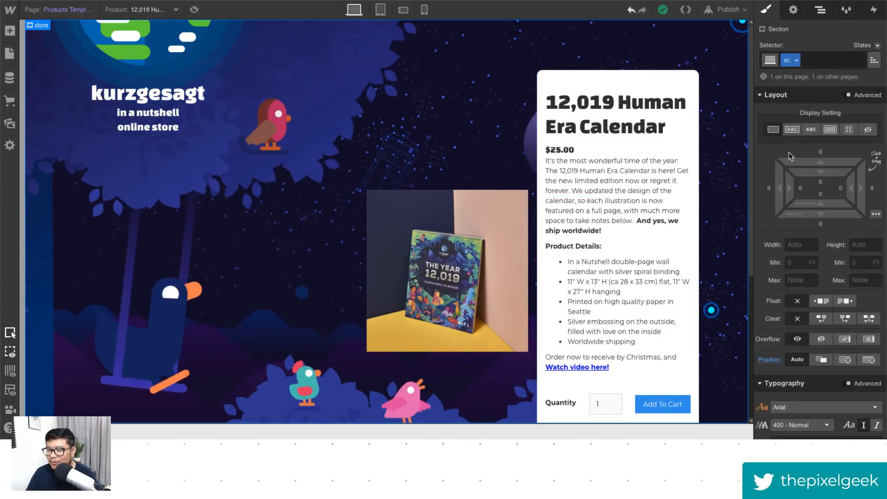
scroll(805, 231, down, 5)
scroll(697, 342, down, 1)
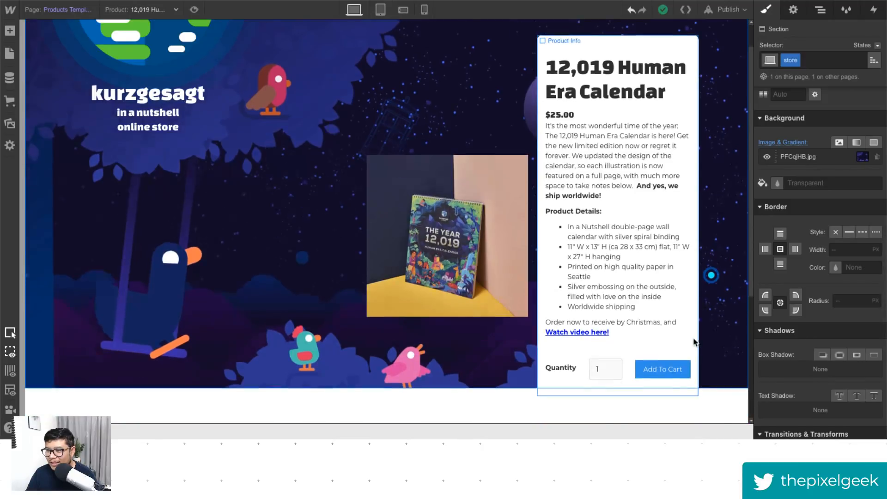
scroll(693, 342, down, 4)
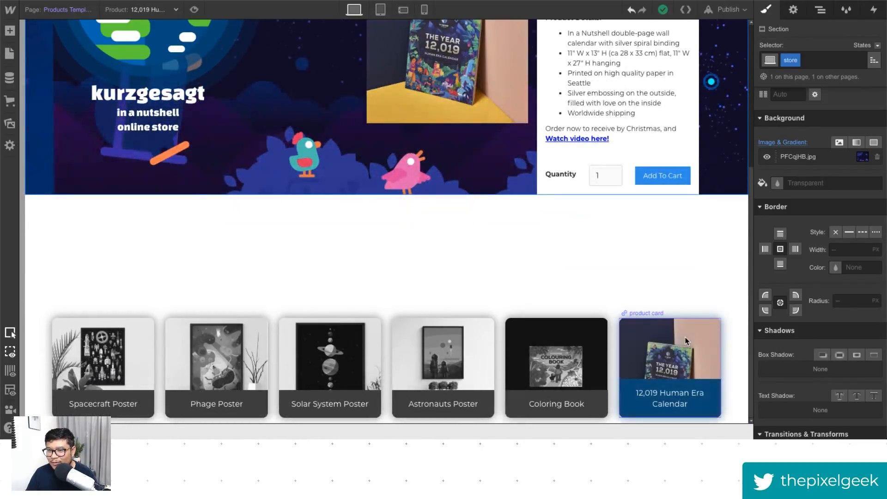
click(797, 157)
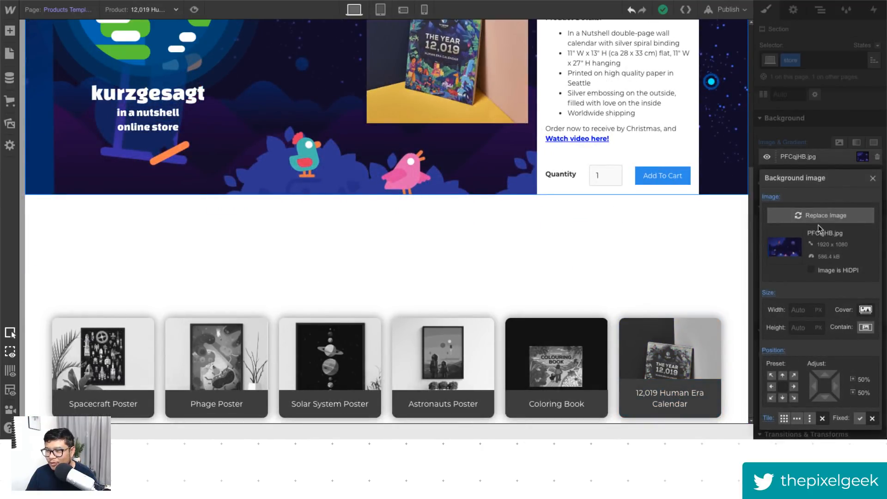
click(801, 328)
text(100)
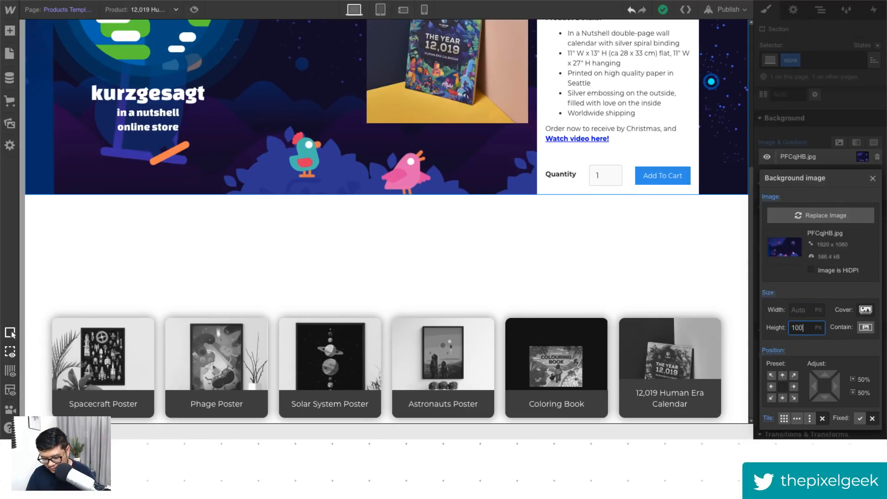
text(vh)
key(BackSpace)
key(BackSpace)
key(BackSpace)
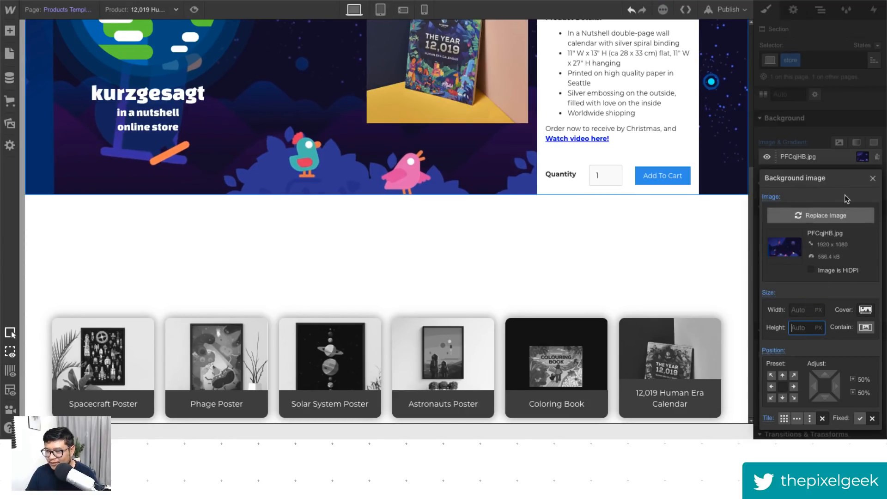
click(873, 178)
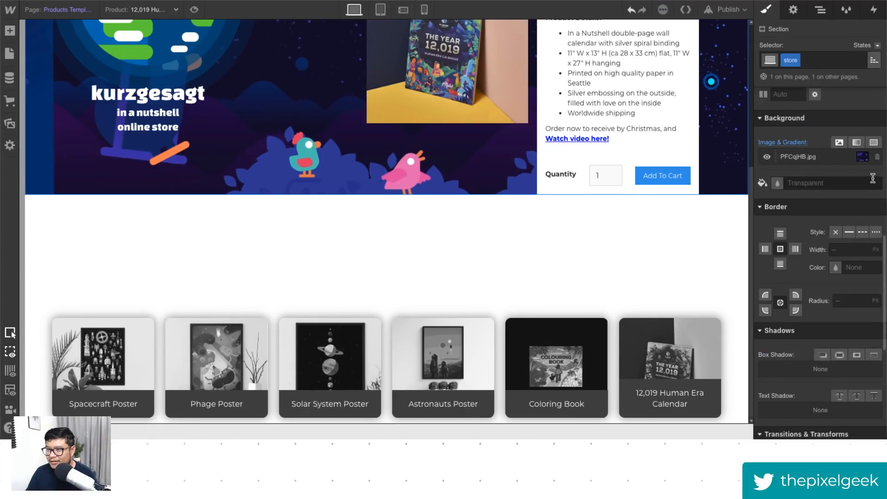
Step: Set the height of the product page grid to auto
click(817, 17)
click(806, 101)
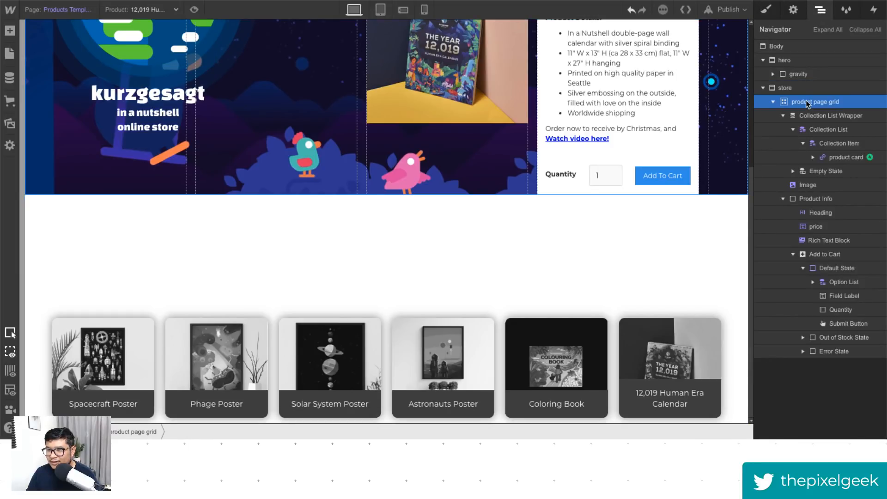
click(767, 9)
click(878, 325)
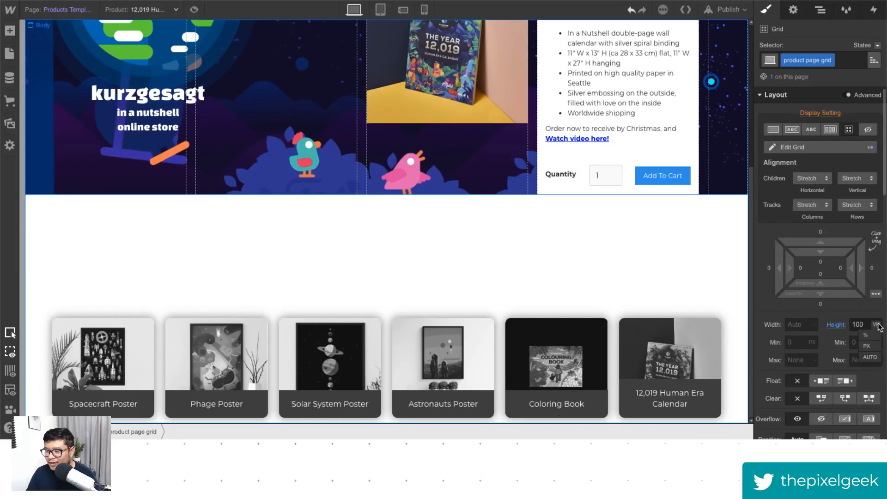
click(871, 357)
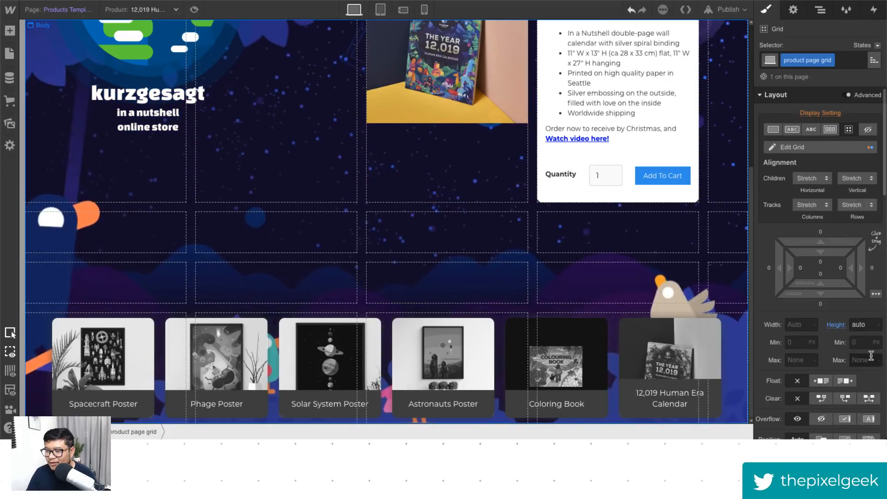
Step: Preview the page and examine how the background covers the area behind the product cards while scrolling
click(194, 9)
scroll(214, 208, down, 2)
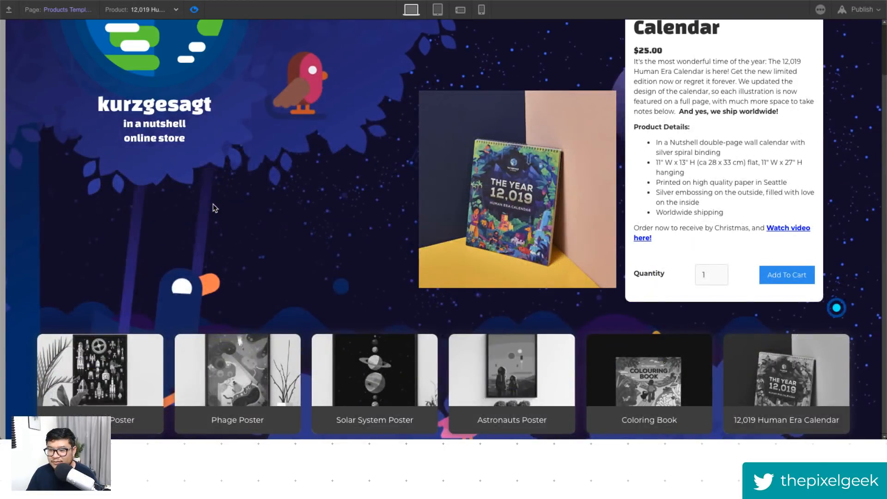
scroll(214, 208, up, 2)
scroll(214, 208, down, 2)
scroll(214, 208, up, 2)
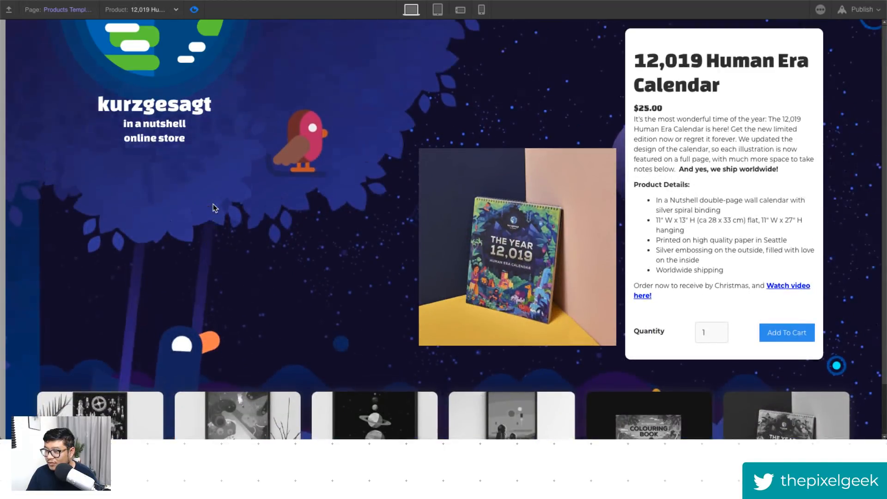
scroll(214, 208, down, 2)
scroll(214, 208, up, 2)
right_click(214, 208)
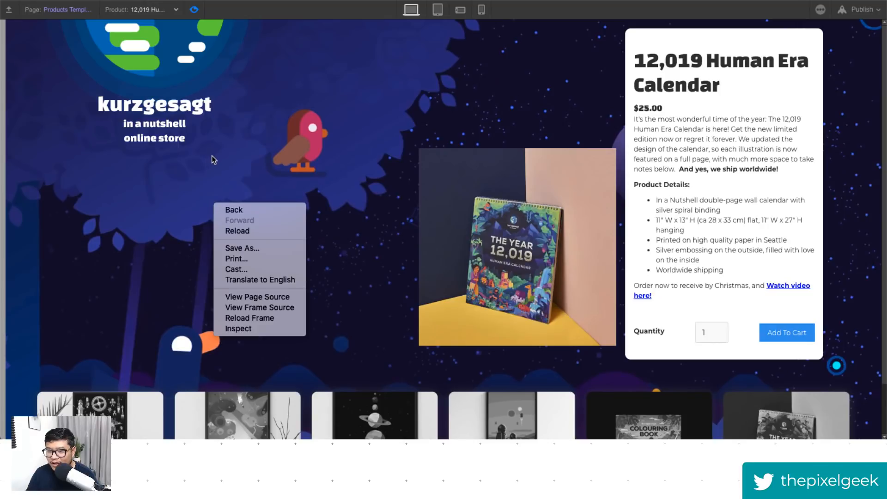
click(256, 204)
scroll(256, 204, down, 2)
scroll(256, 204, up, 2)
scroll(256, 204, down, 2)
scroll(256, 205, up, 2)
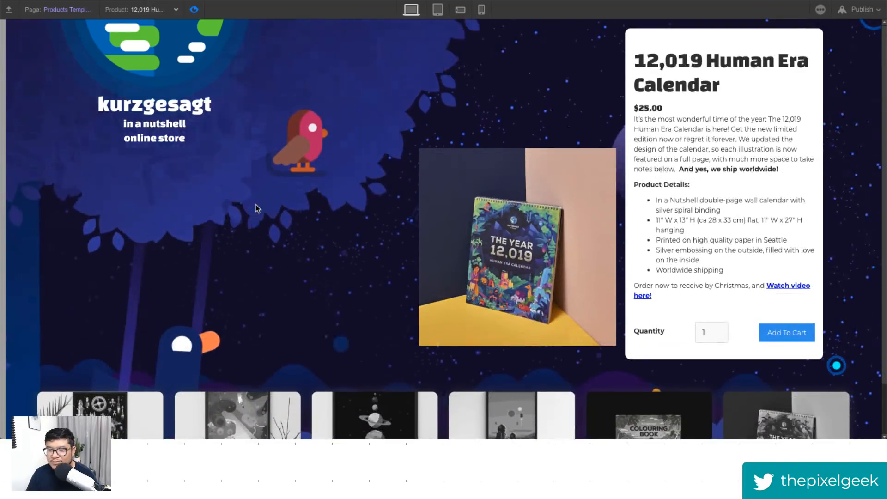
scroll(256, 205, down, 2)
scroll(256, 205, up, 2)
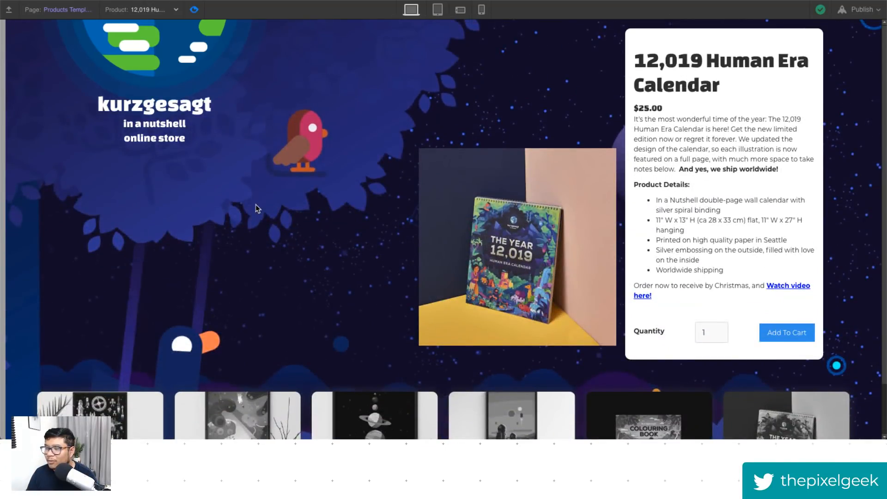
scroll(256, 204, down, 2)
scroll(256, 205, up, 2)
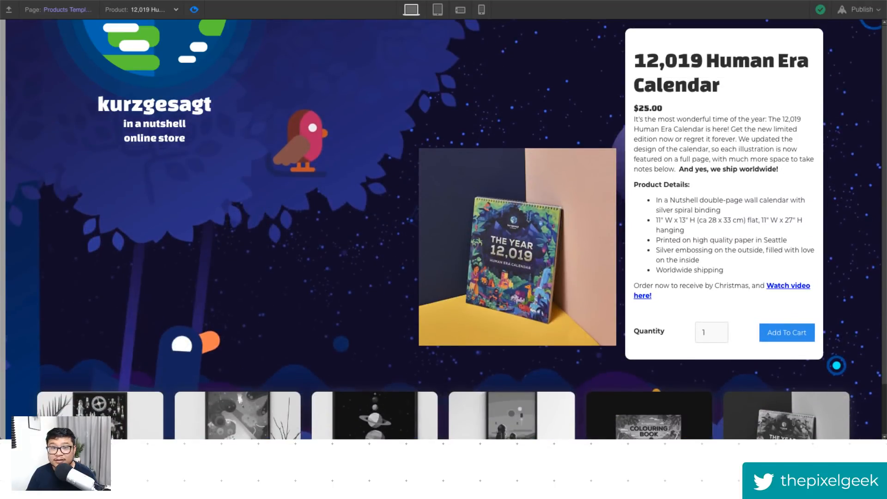
Step: Leave the preview and give the calendar's image in the product page grid the class "product image"
click(194, 9)
click(476, 217)
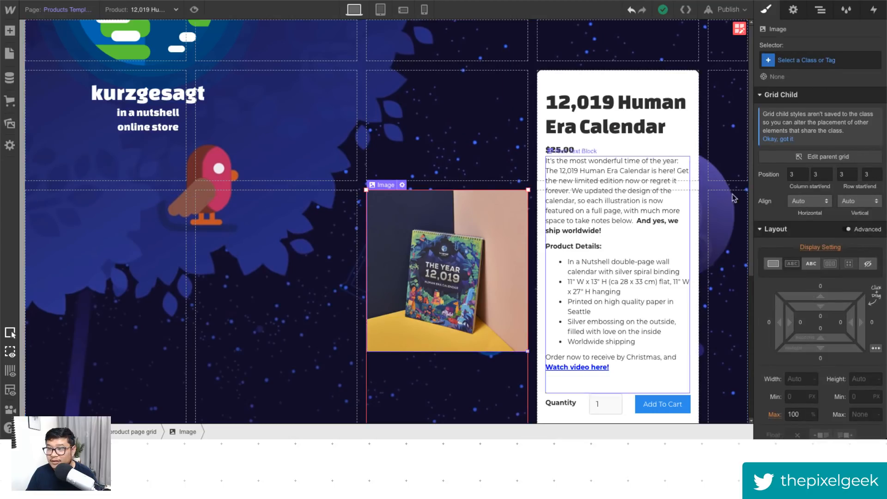
click(793, 58)
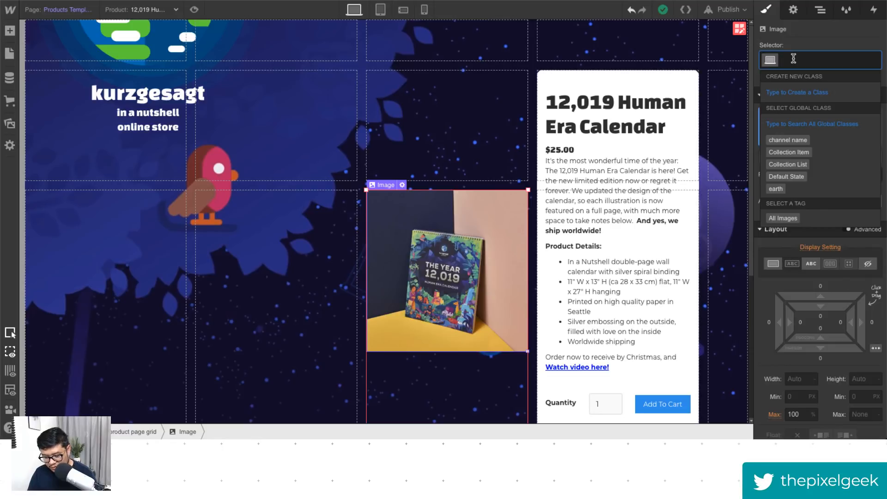
text(product image)
key(Return)
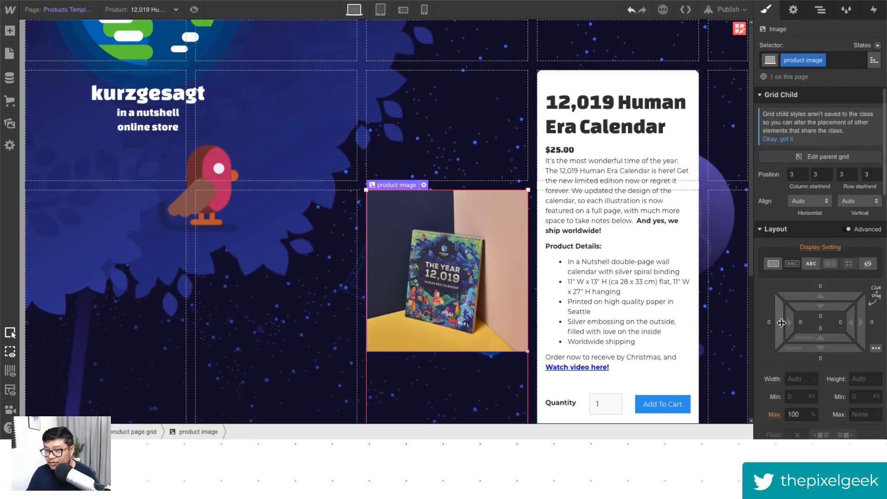
Step: Round the product image's corners with a 10 px border radius and preview the page
scroll(797, 331, down, 8)
click(841, 386)
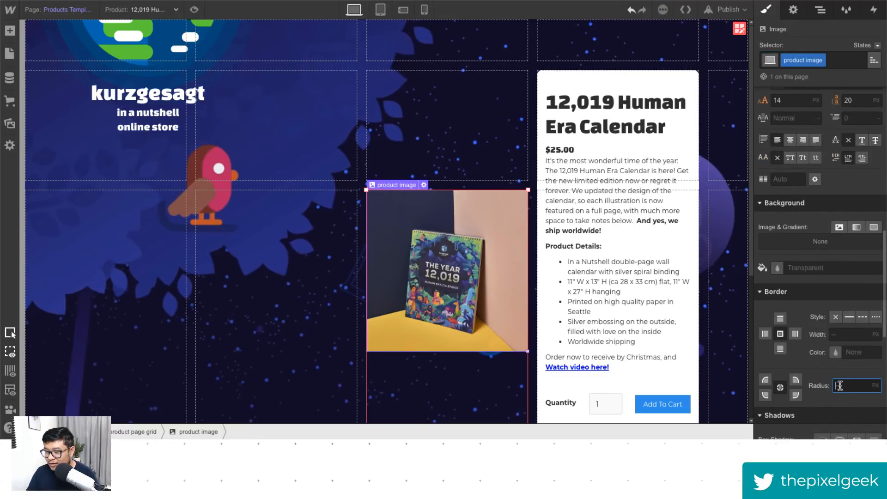
text(10)
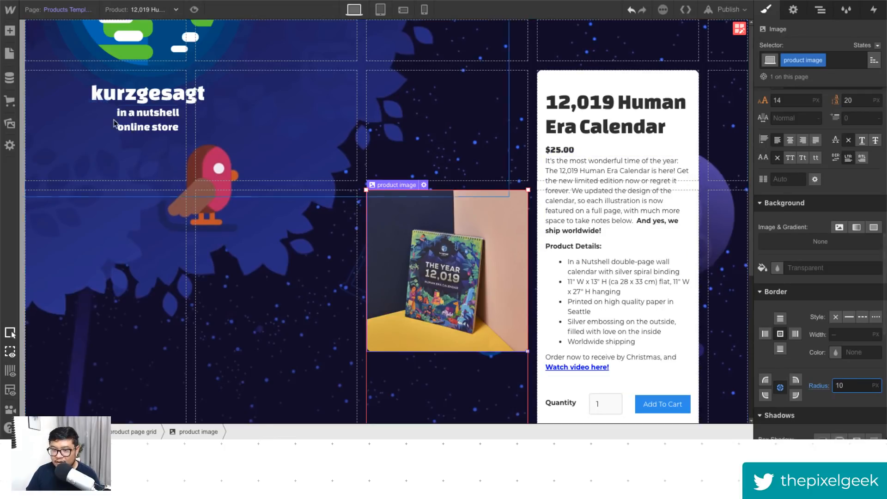
click(274, 301)
click(193, 8)
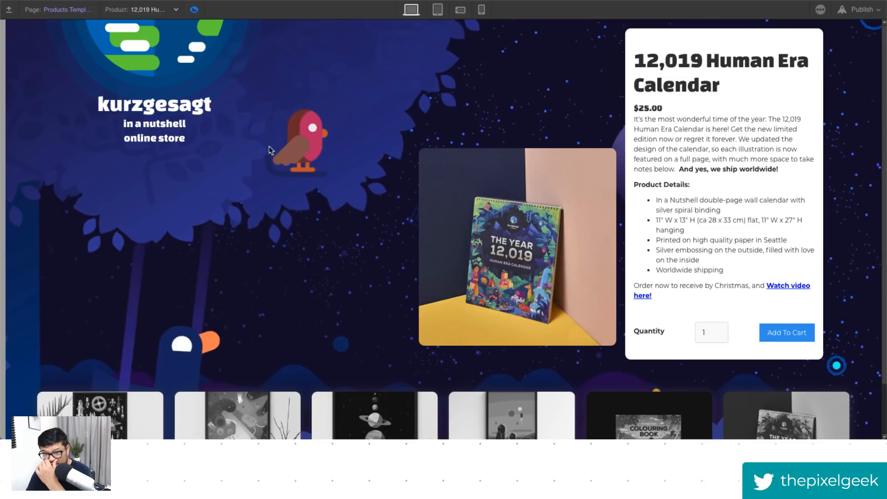
Step: Set the product image's vertical alignment within its grid cell to End
click(194, 10)
scroll(656, 342, down, 4)
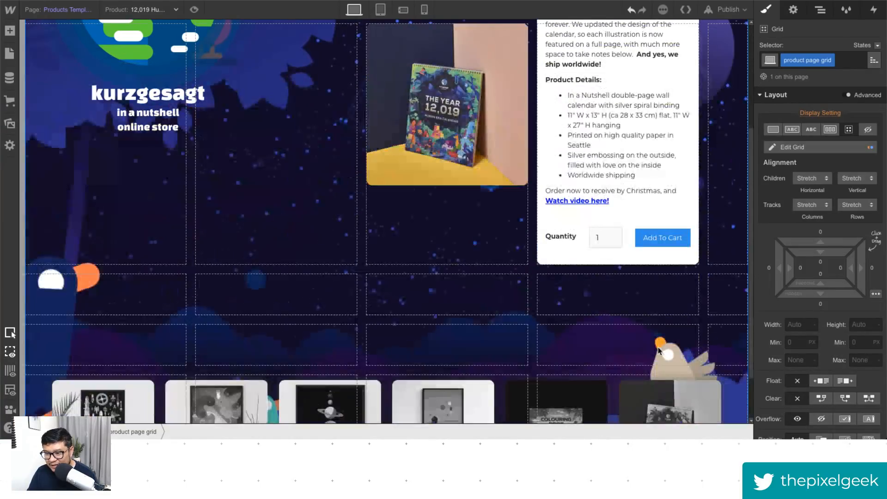
scroll(591, 323, up, 2)
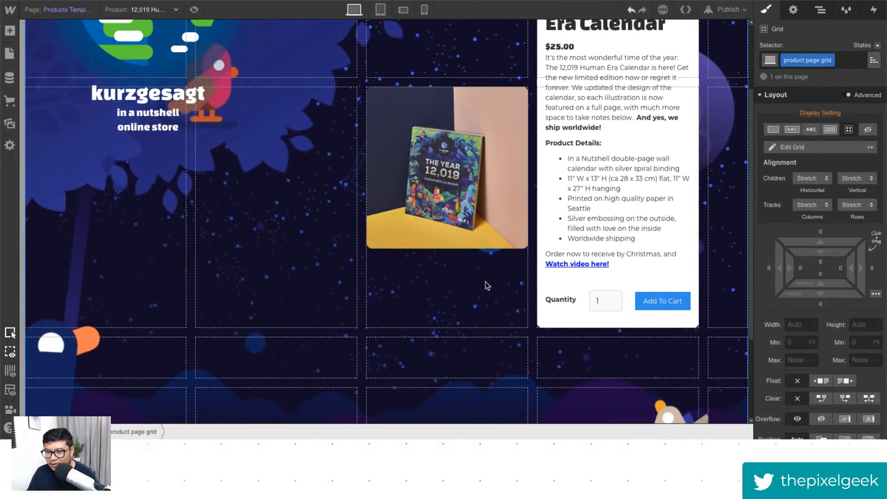
click(484, 243)
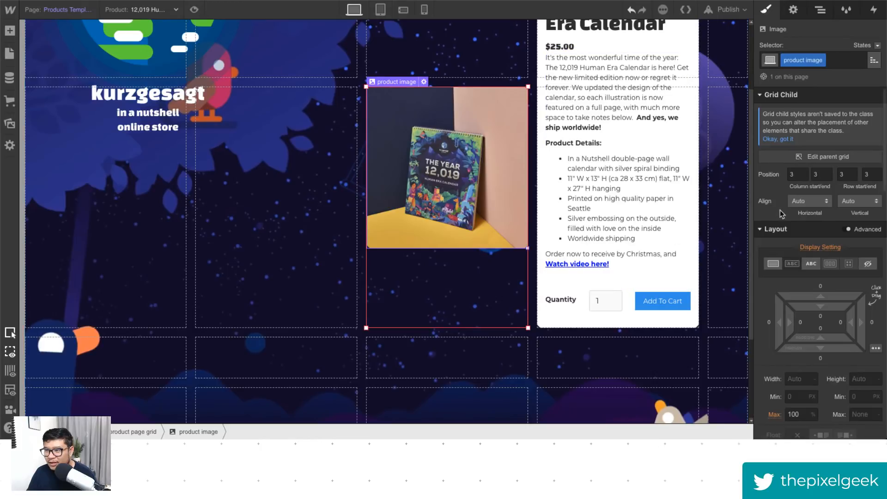
click(854, 205)
click(858, 165)
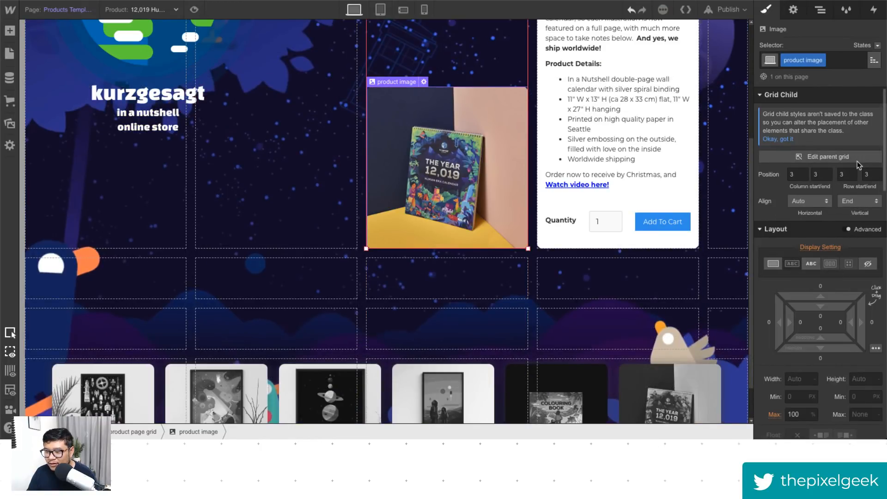
Step: Preview the template with each of the other store products and examine how the image and info card line up, finishing on the Astronauts Poster
click(194, 9)
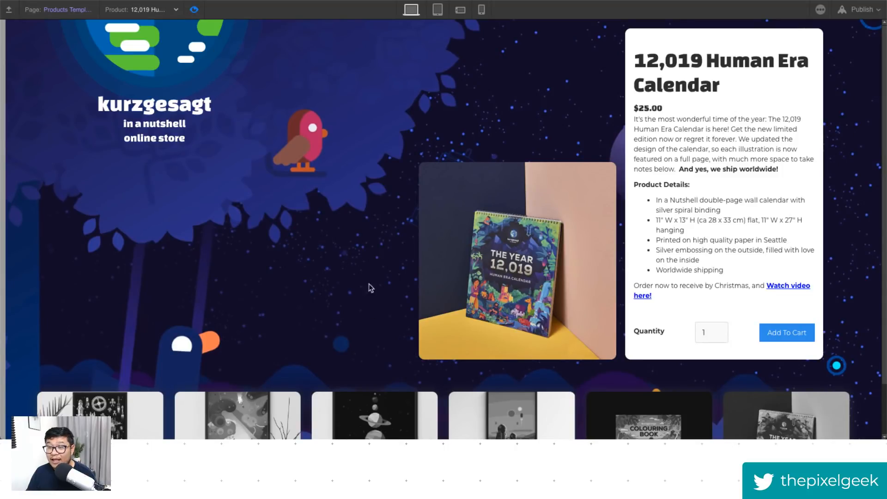
click(153, 9)
click(156, 39)
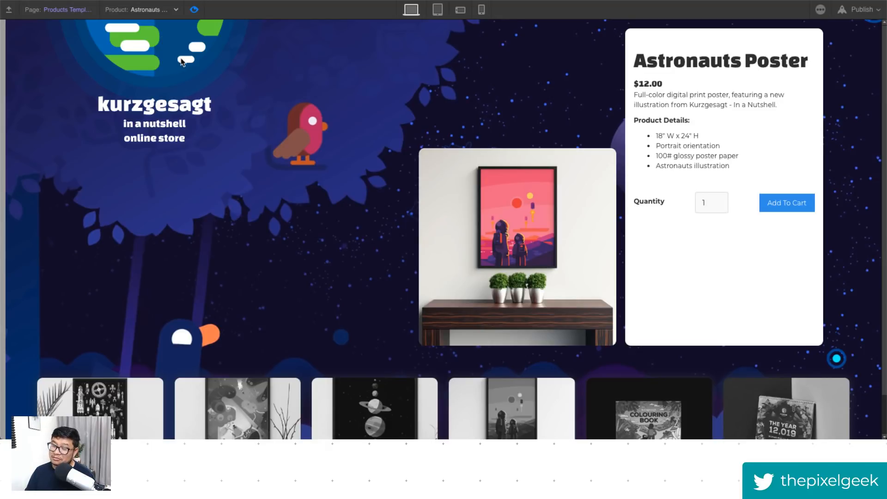
click(175, 10)
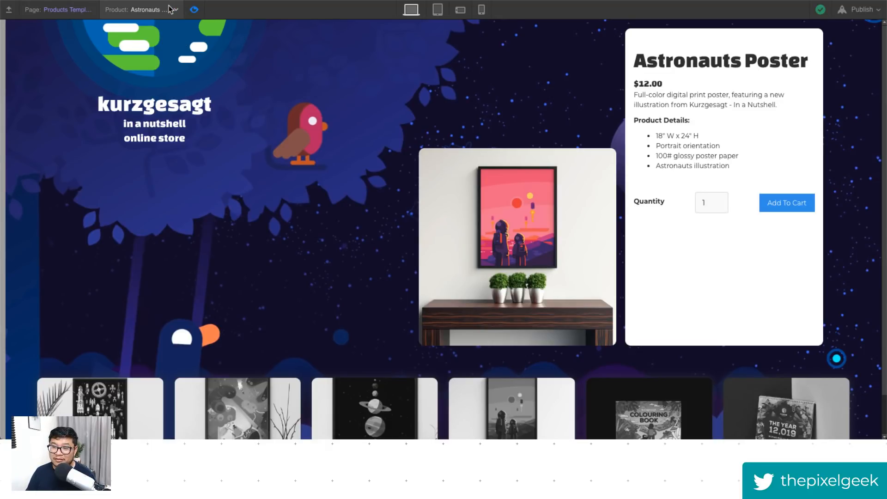
click(162, 48)
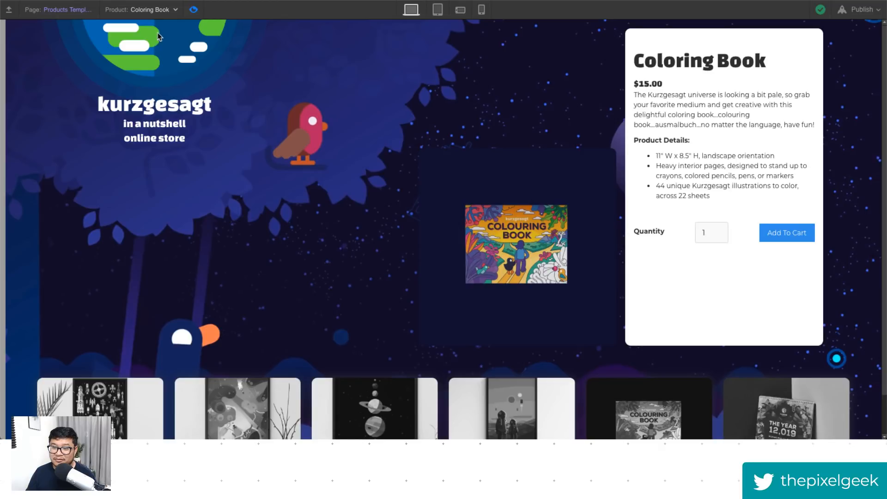
click(155, 9)
click(150, 58)
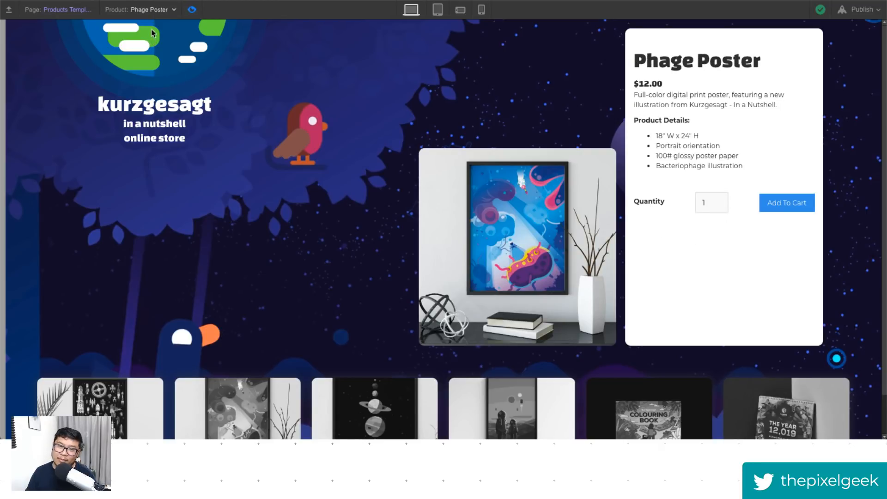
click(155, 9)
click(155, 69)
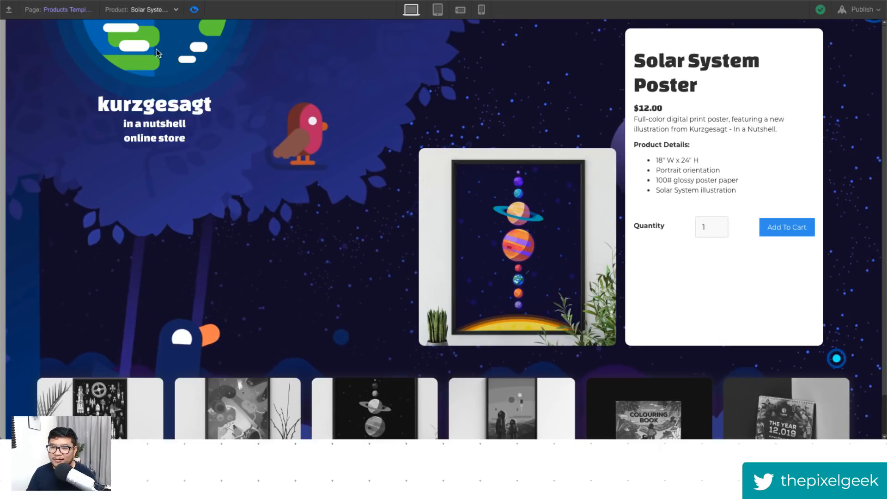
click(154, 9)
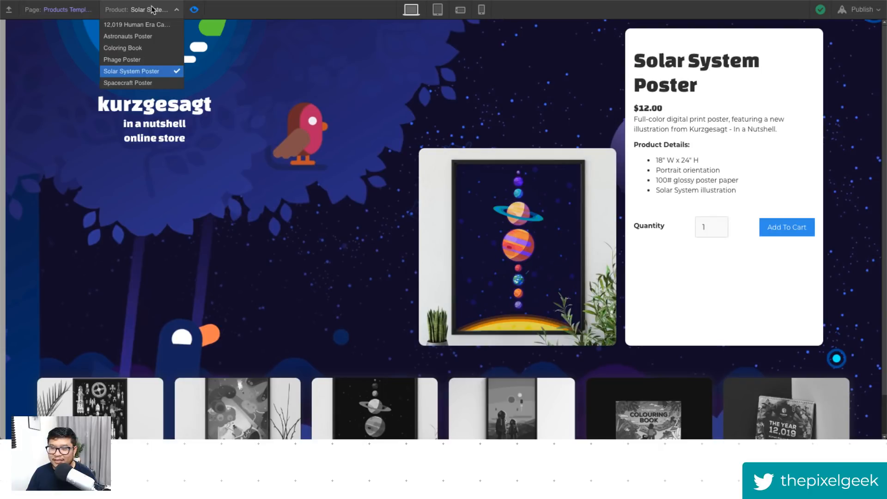
click(152, 84)
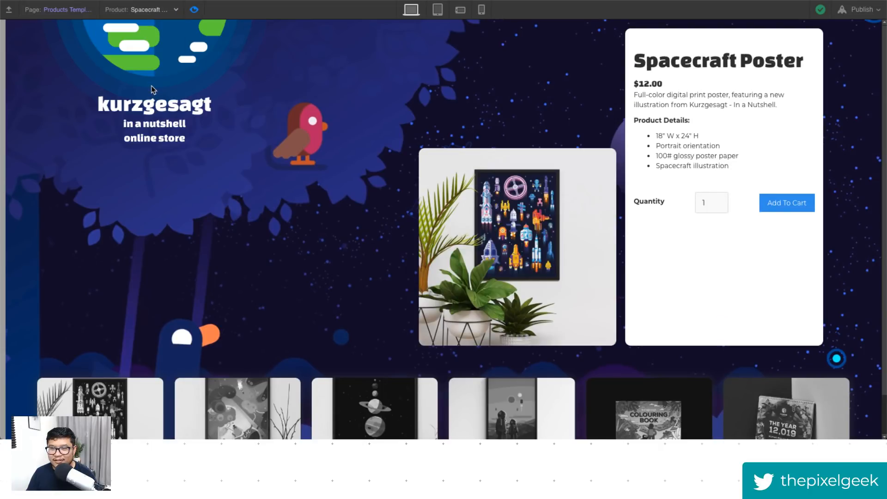
click(149, 10)
click(151, 36)
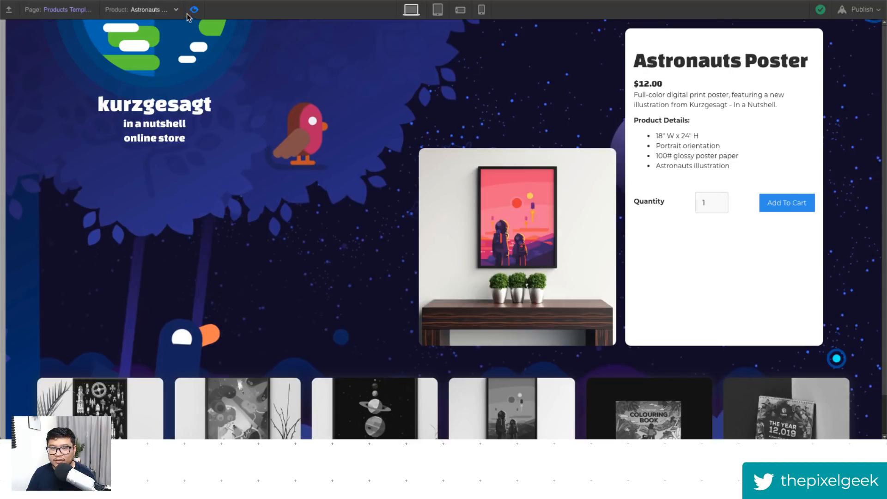
Step: Delete the product image and put a Slider in its place in the product page grid, beside the info card
click(193, 10)
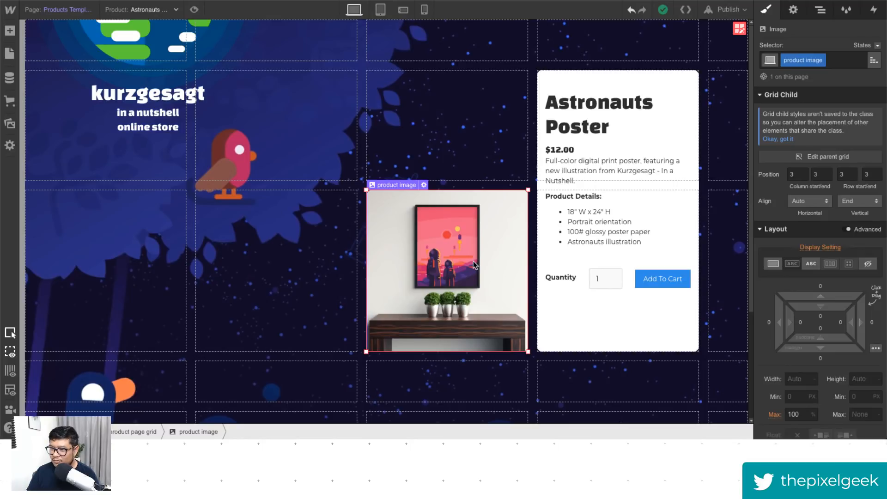
key(Delete)
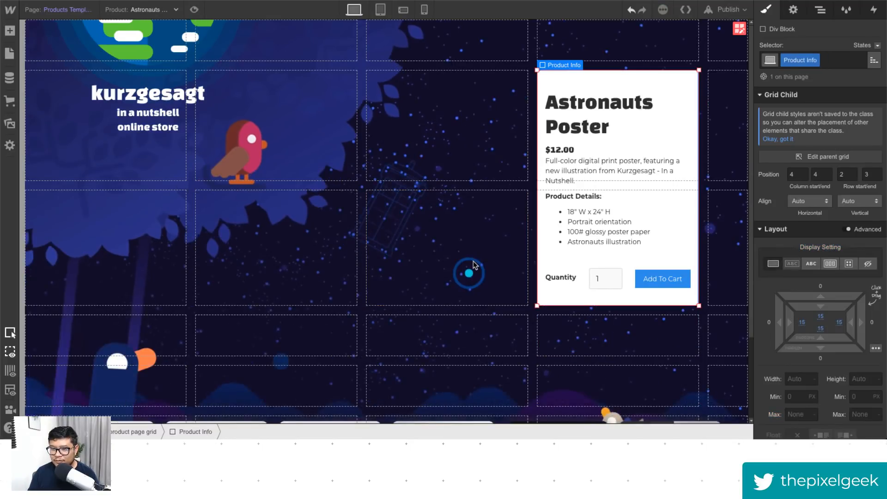
click(432, 264)
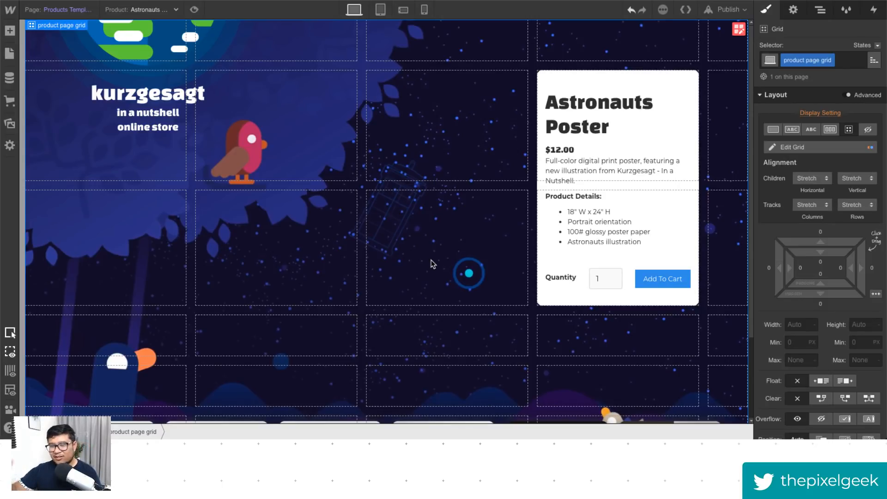
key(a)
scroll(113, 253, down, 12)
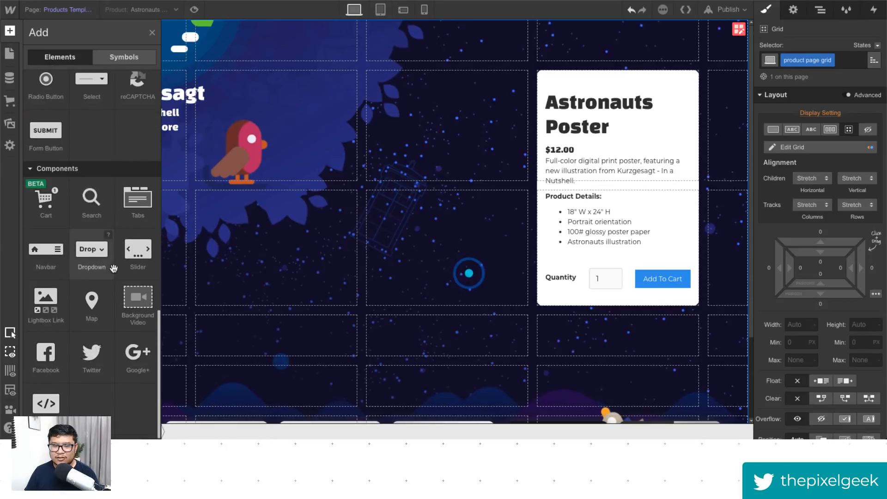
drag(138, 293, 408, 250)
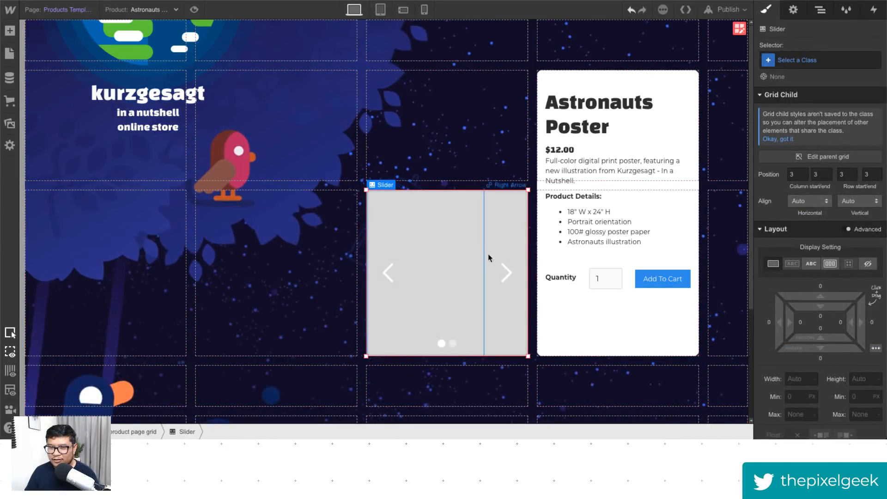
Step: Give the slider's first slide the class "slide 1"
click(439, 224)
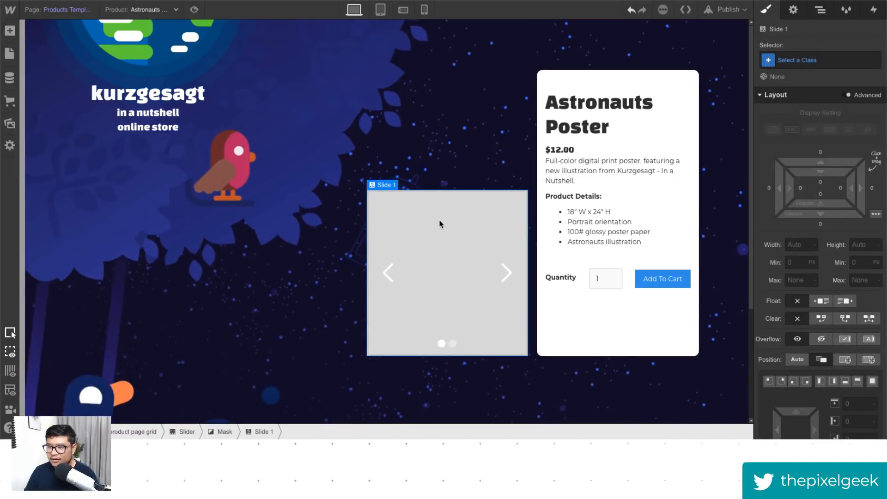
key(a)
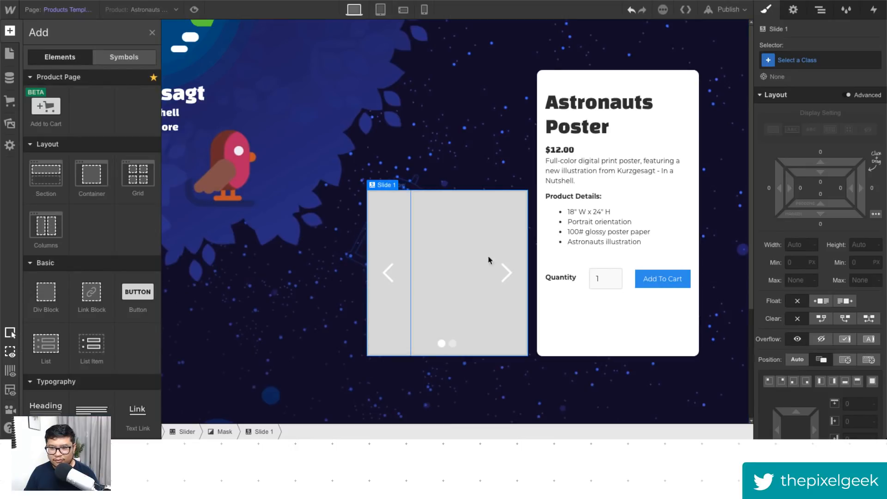
key(a)
click(809, 61)
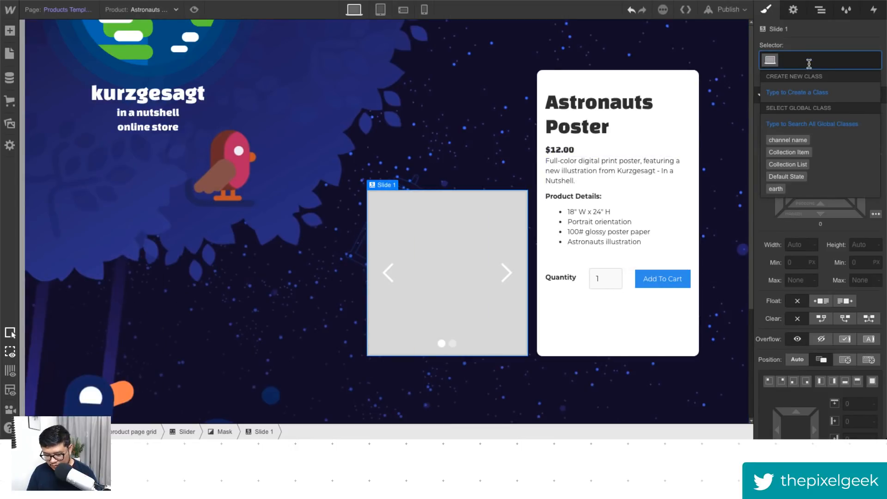
text(slid)
key(Return)
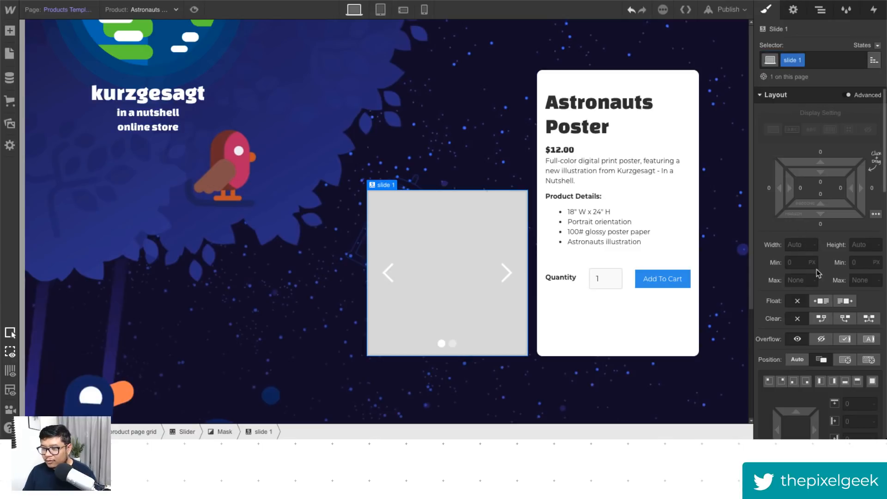
Step: Bind the first slide's background image to the Main Image field of Products
scroll(817, 269, down, 5)
click(793, 13)
scroll(813, 231, down, 5)
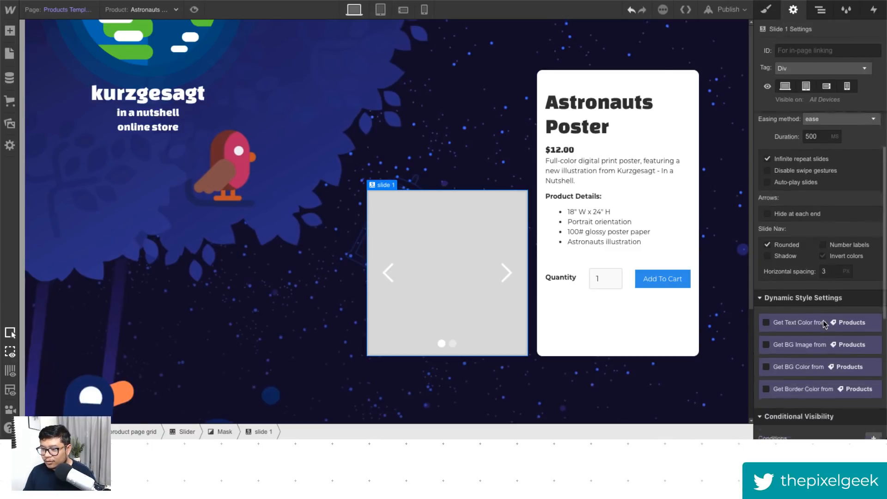
click(794, 223)
click(793, 235)
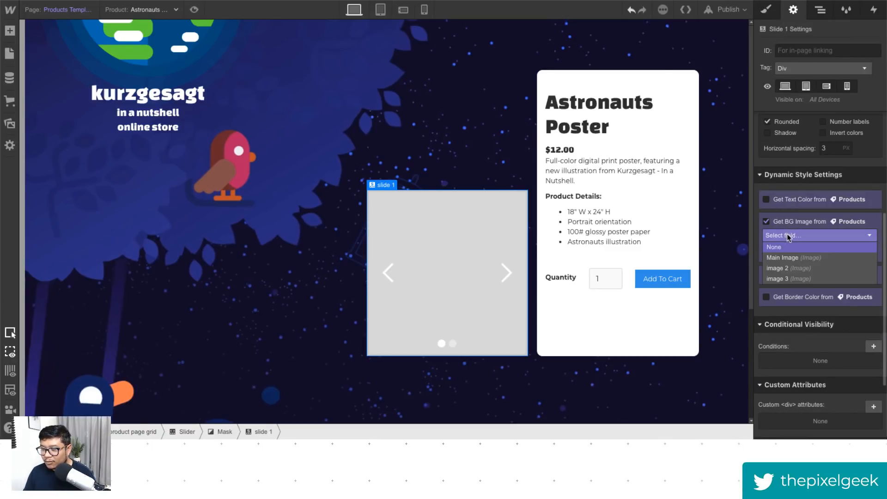
click(789, 258)
Step: Set the first slide's background image to Cover, centred at 50% by 50%, with no tiling
key(s)
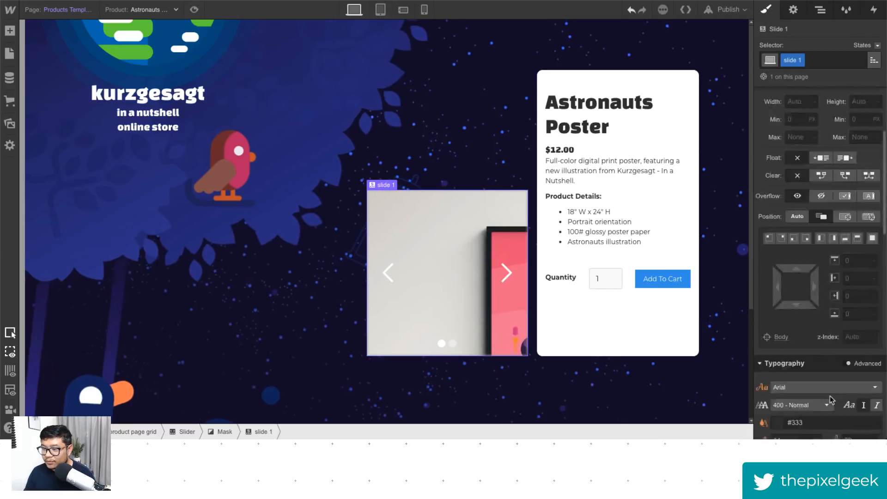
click(840, 198)
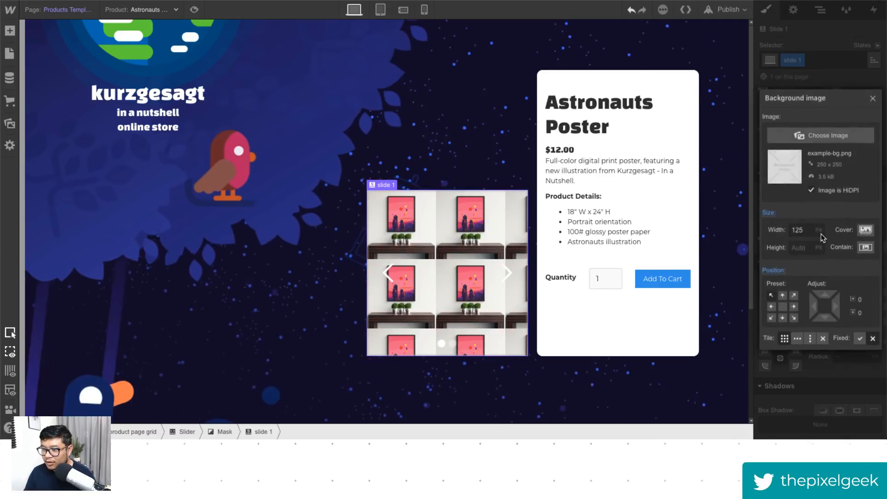
click(866, 230)
click(784, 307)
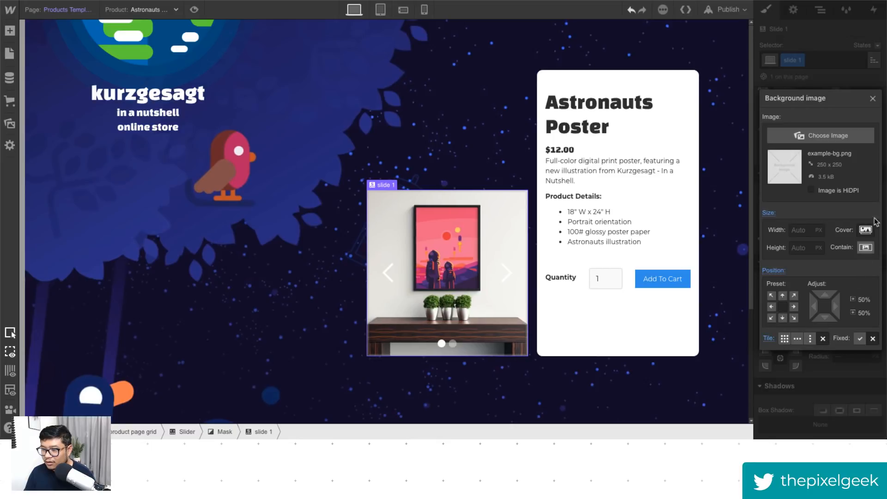
Step: Bind the second slide's background image to the image 2 field of Products
click(873, 99)
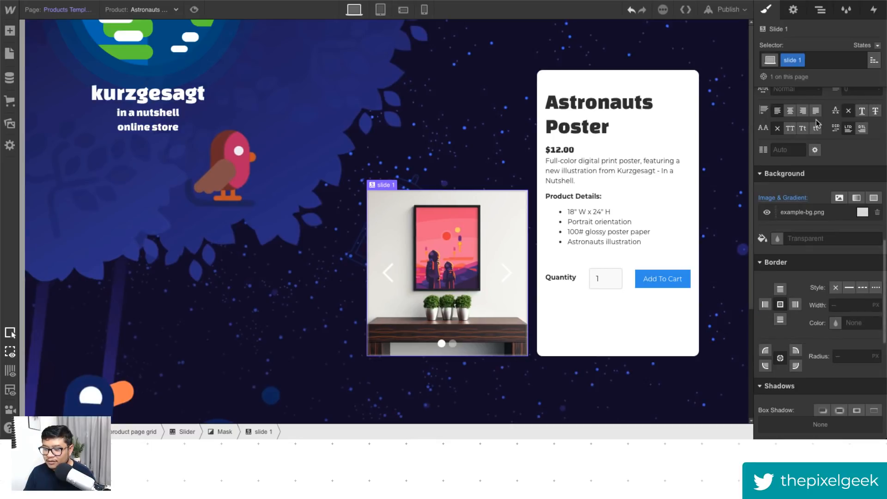
click(794, 9)
click(848, 142)
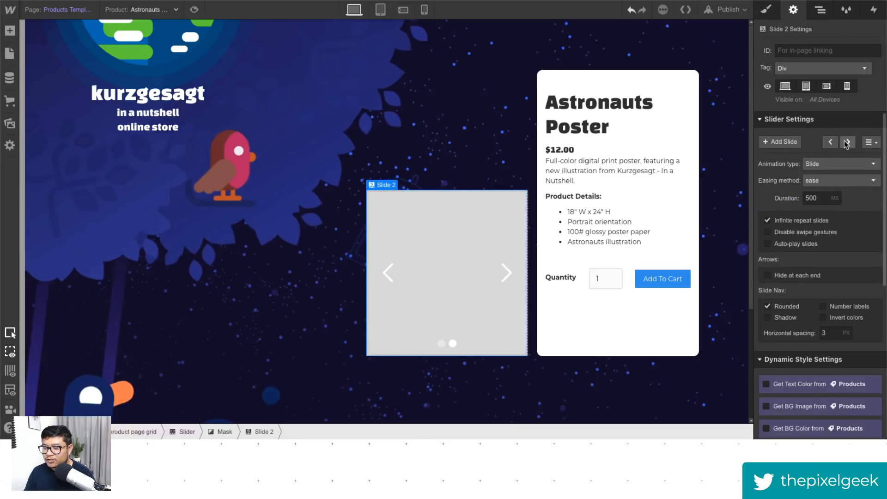
scroll(821, 273, down, 3)
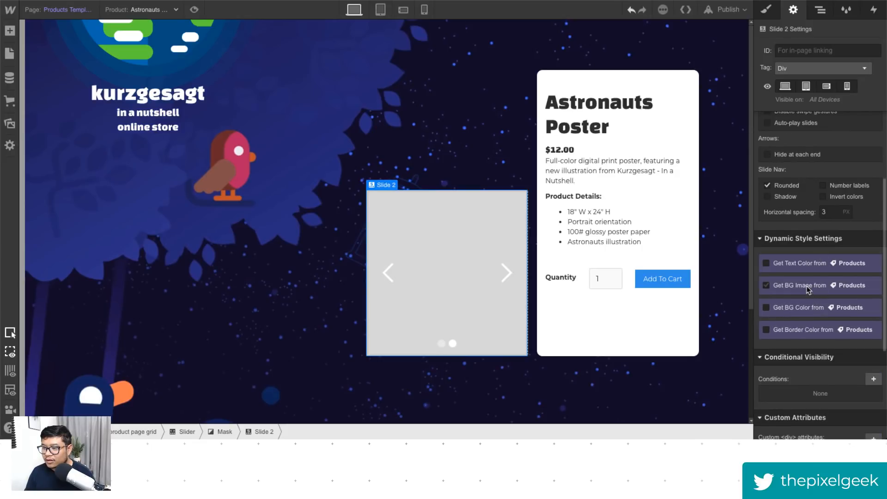
click(808, 290)
click(804, 299)
click(802, 332)
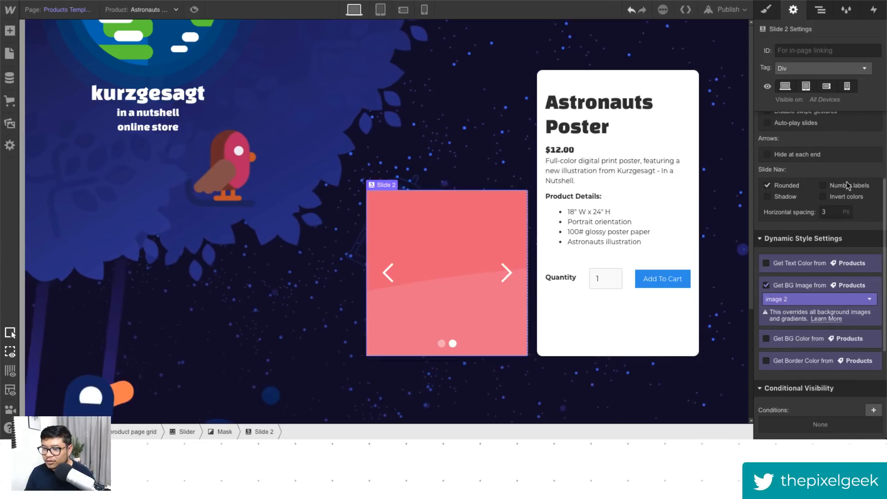
Step: Give the slider's second slide the class "slide 2"
click(767, 11)
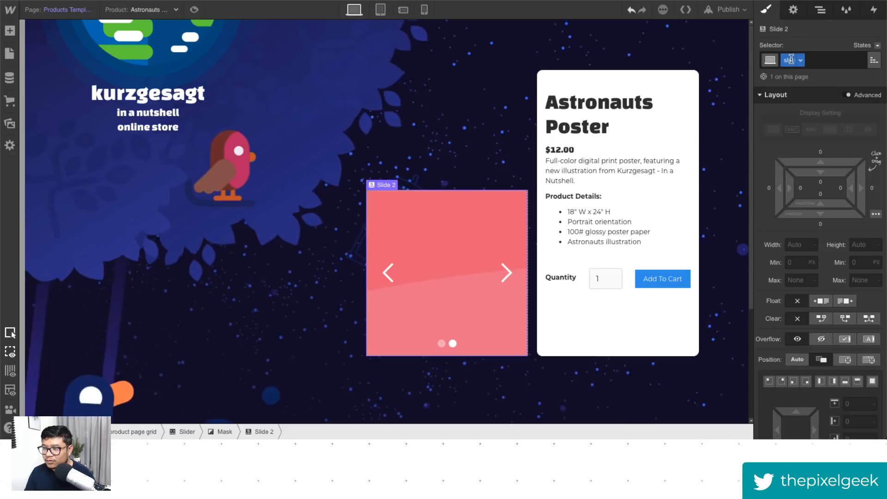
click(819, 10)
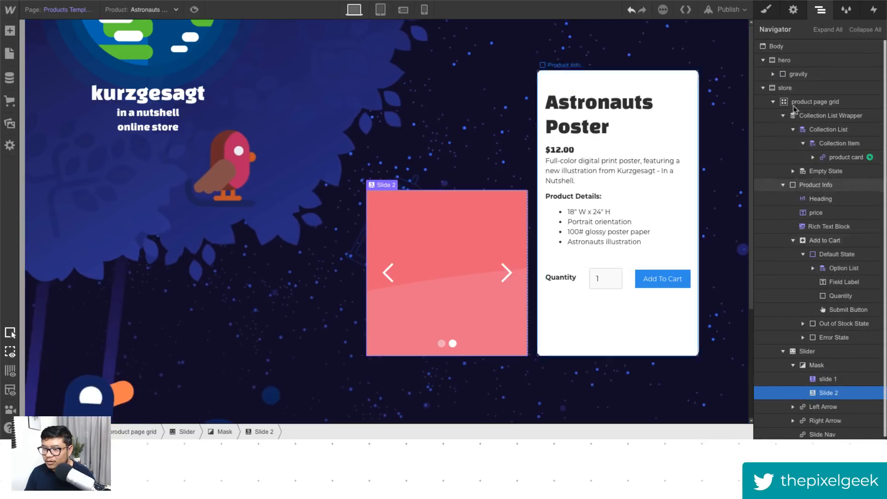
click(767, 10)
click(800, 60)
text(slide 2)
key(Return)
Step: Add a background image style to the second slide, sized to Cover and positioned at the centre
scroll(825, 229, down, 3)
scroll(825, 229, down, 5)
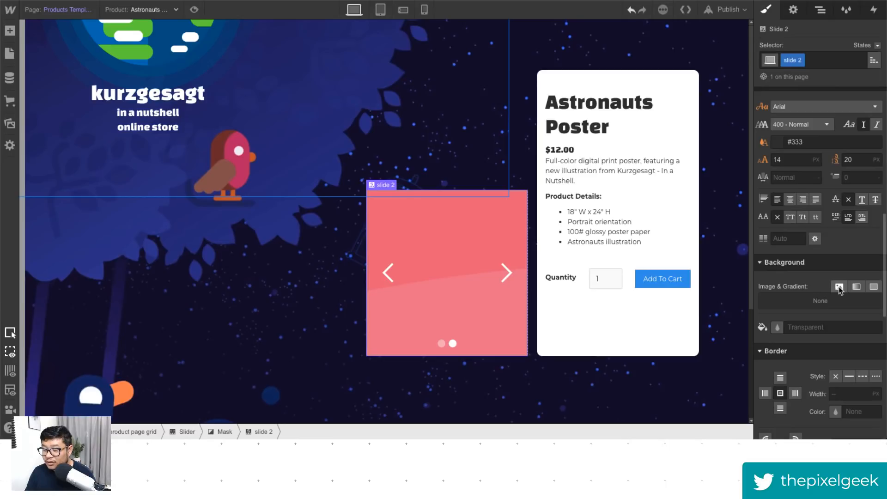
click(840, 287)
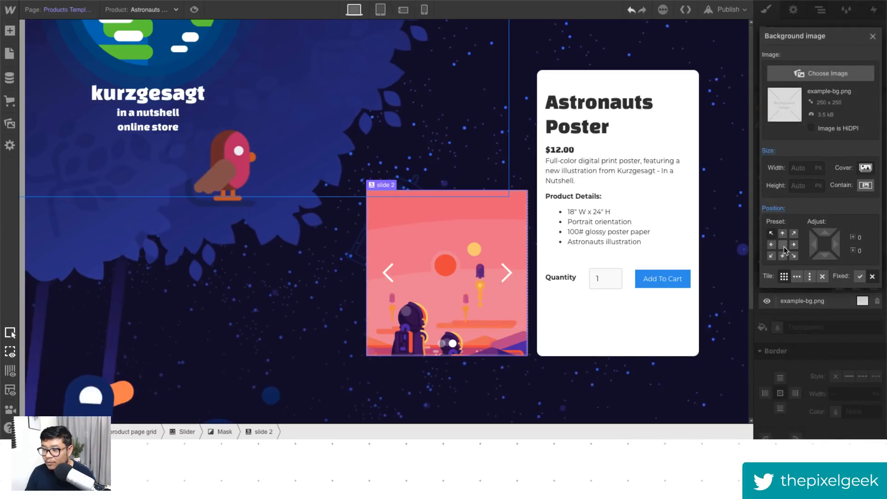
click(784, 251)
click(873, 37)
Step: Add a third slide to the slider and give it the class "slide 3"
click(821, 10)
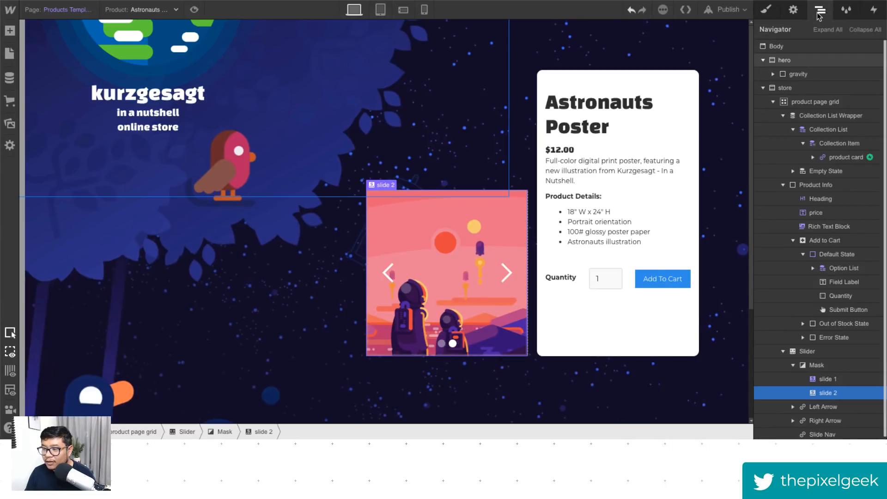
click(794, 10)
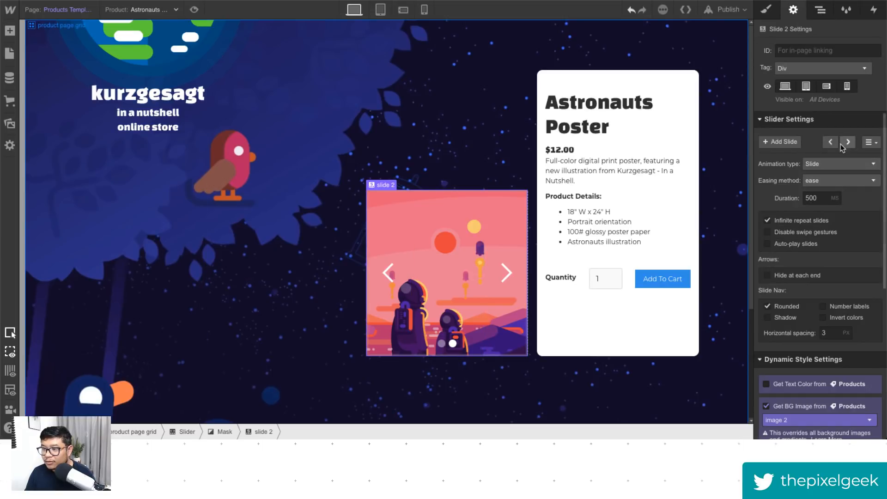
click(782, 142)
key(s)
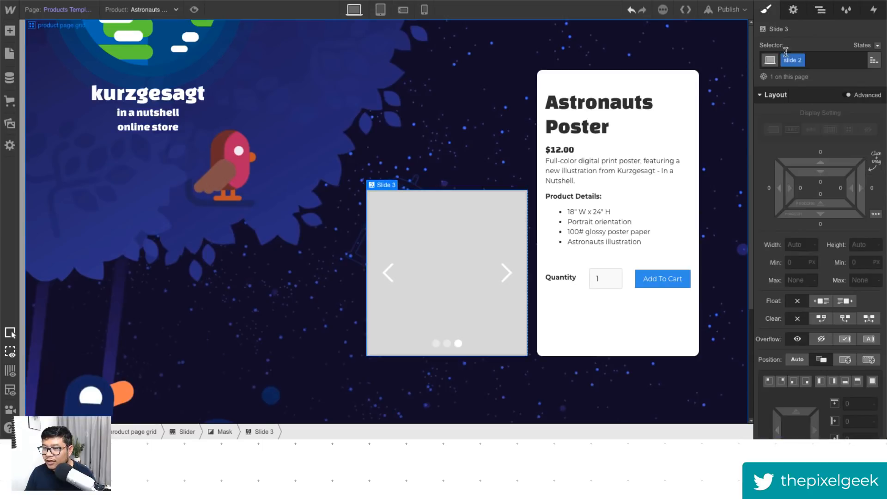
click(820, 58)
click(821, 10)
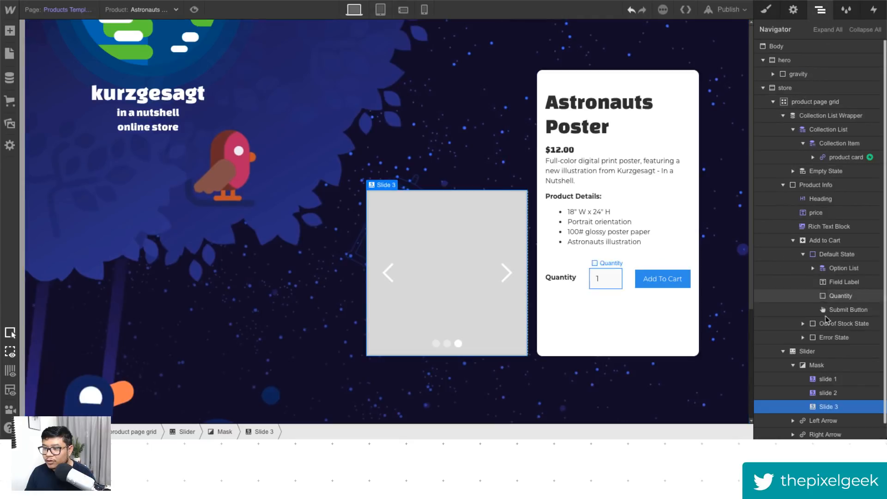
click(767, 9)
click(788, 60)
text(slid)
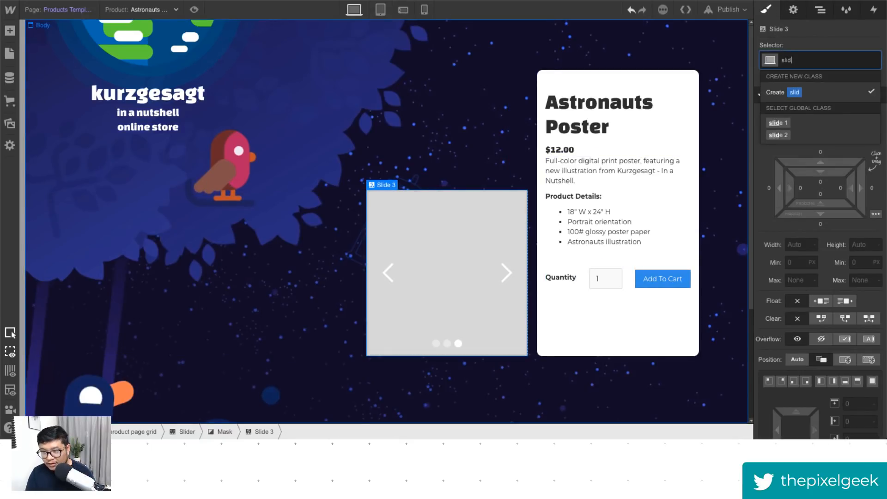
text(e 3)
key(Return)
Step: Bind the third slide's background image to the image 3 field of Products
scroll(832, 283, down, 5)
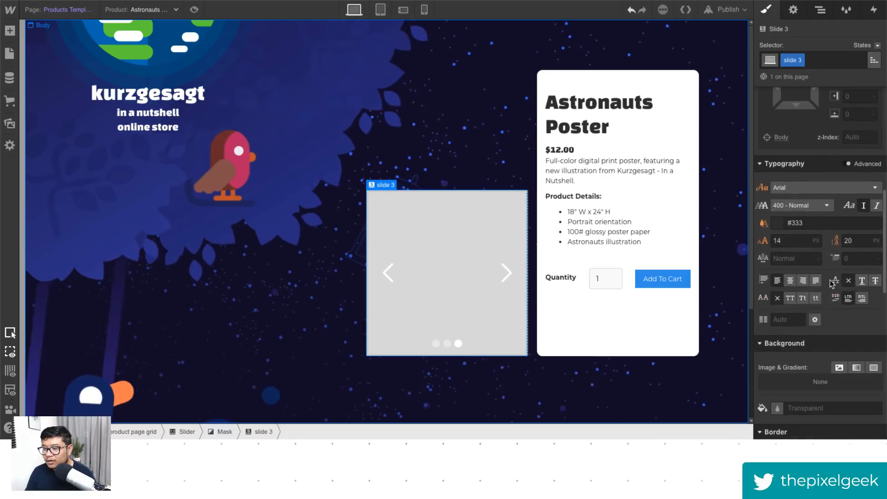
click(793, 10)
scroll(808, 217, down, 5)
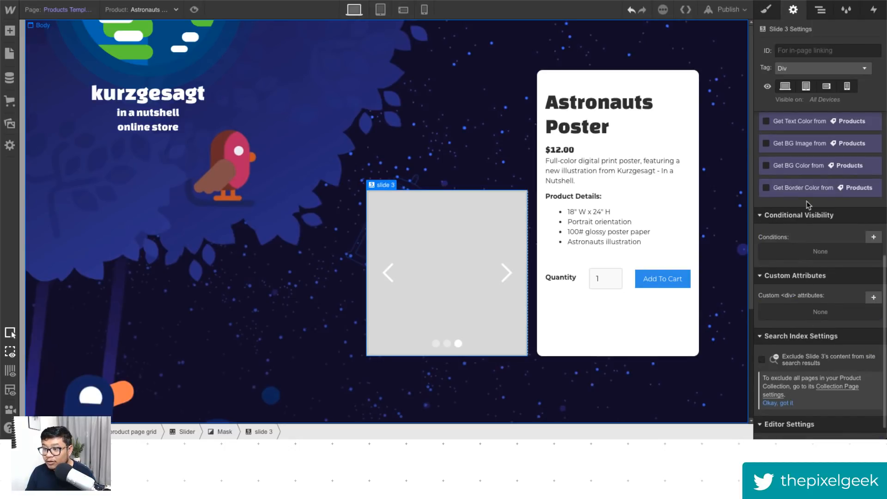
click(800, 160)
click(793, 196)
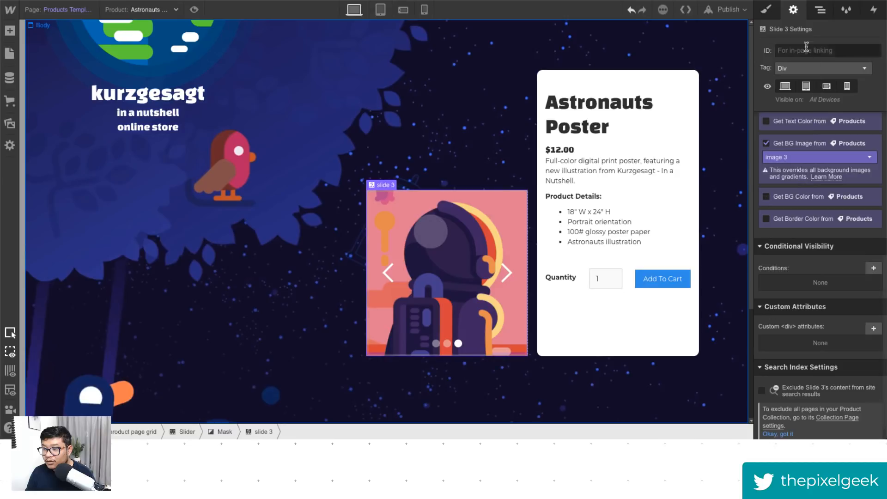
Step: Add a background image style to the third slide, sized to Cover and positioned at the centre
click(766, 10)
scroll(832, 259, down, 8)
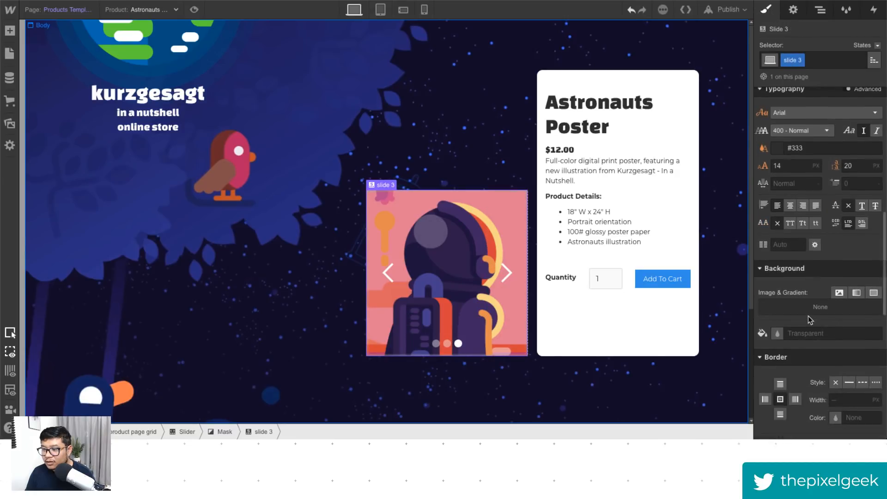
click(838, 243)
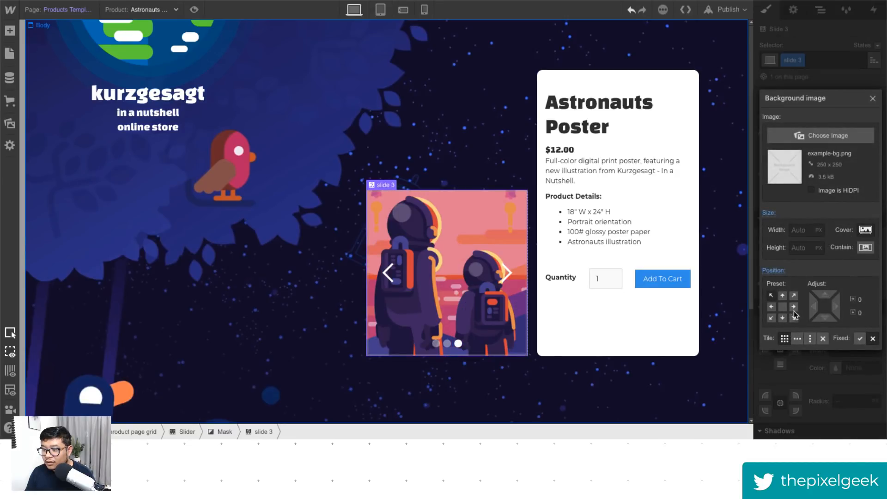
click(873, 98)
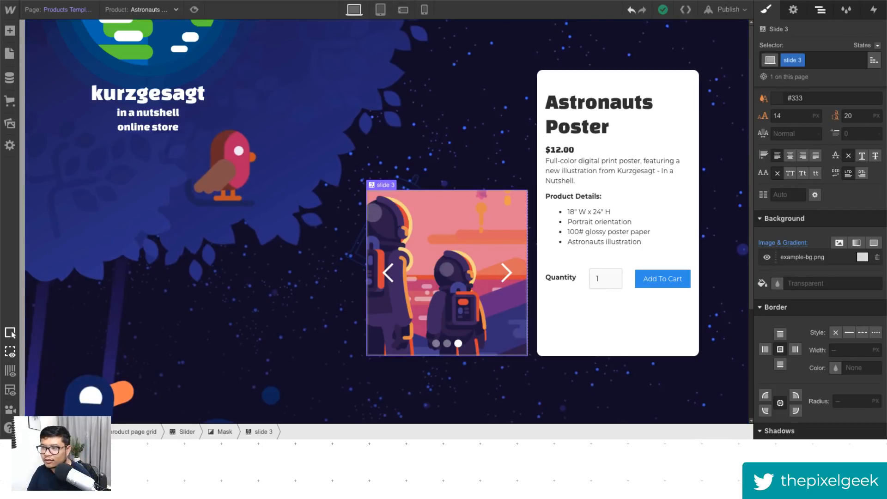
Step: Round the corners of the whole Slider with a border radius of 10 px
click(819, 11)
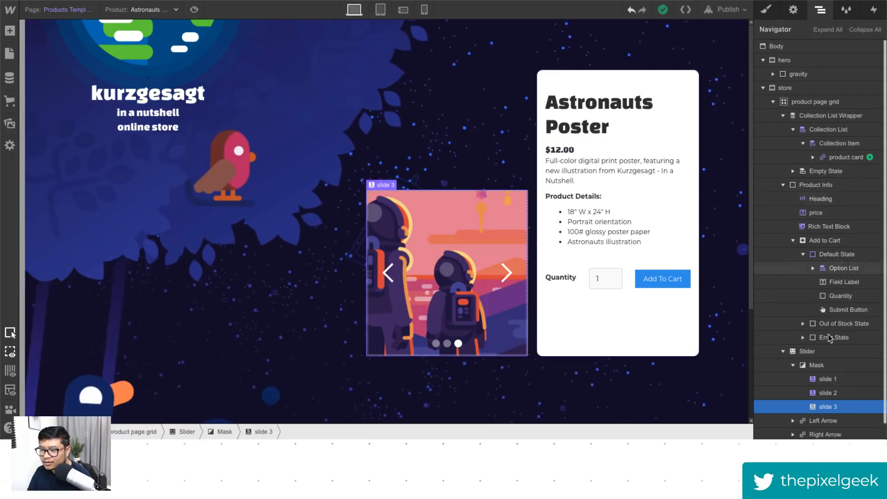
click(812, 352)
click(767, 10)
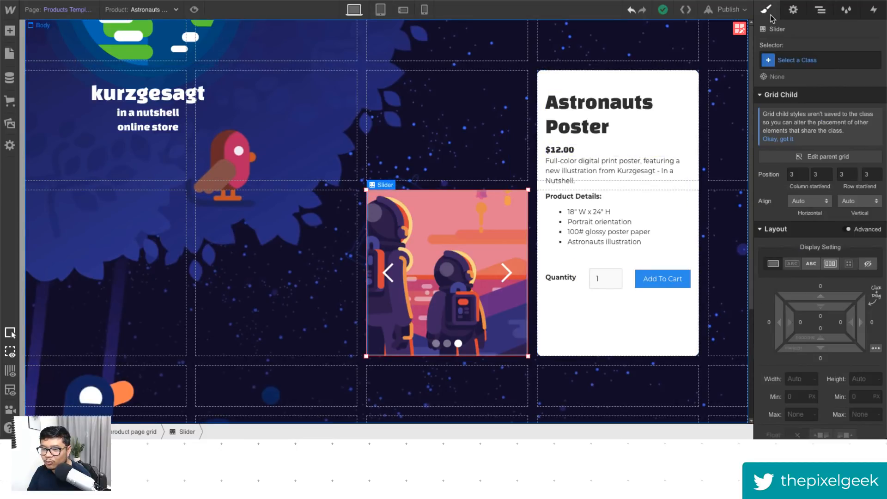
scroll(822, 286, down, 10)
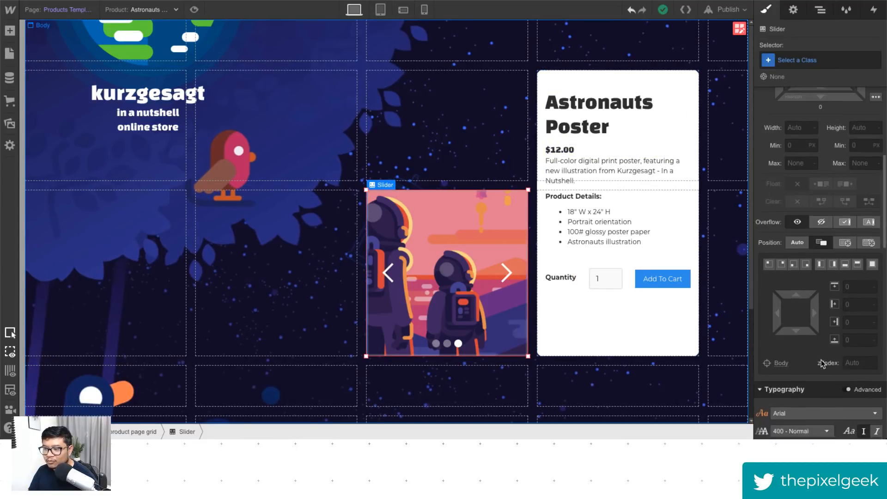
scroll(822, 364, down, 8)
click(846, 357)
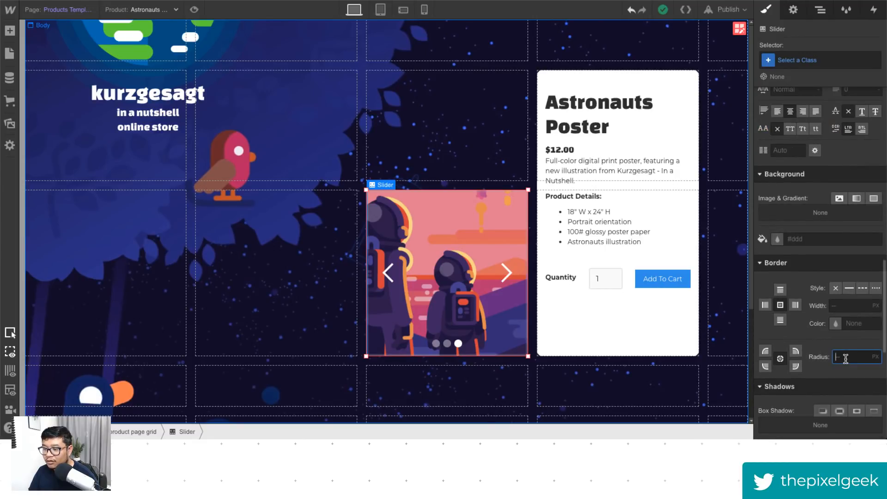
text(10)
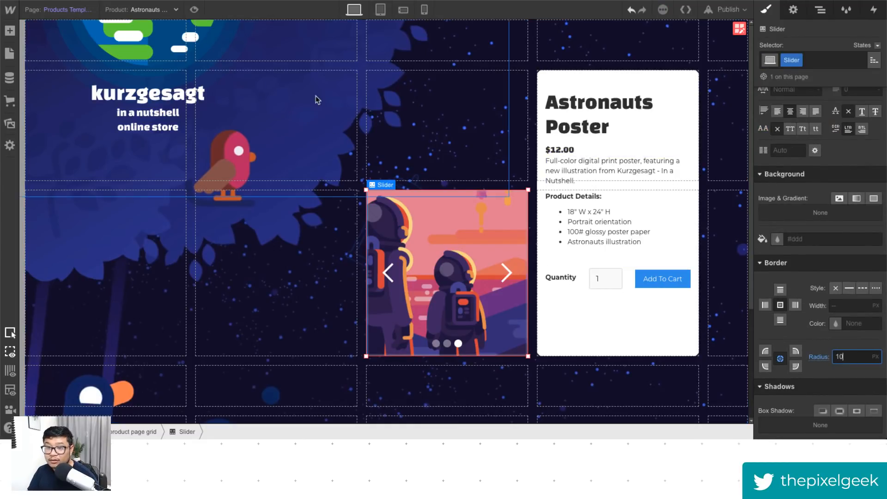
Step: Preview the product page and advance through the slides to check the slider's images and corners
click(194, 9)
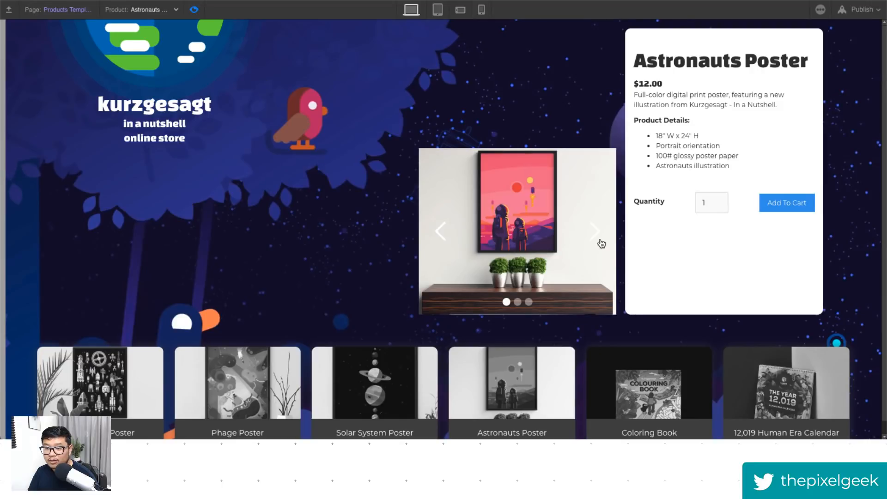
click(597, 233)
click(597, 233)
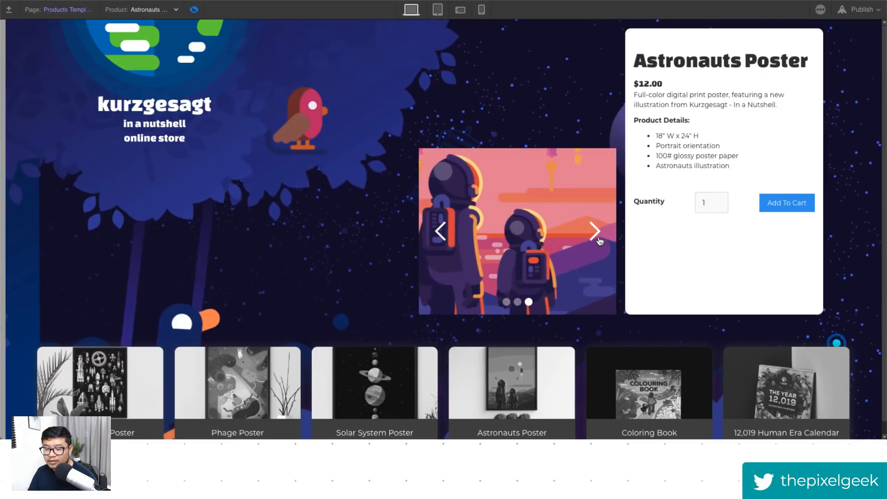
click(597, 233)
click(194, 10)
Step: Set the Slider's overflow to hidden so the slides follow its rounded corners
scroll(842, 368, down, 5)
scroll(842, 368, up, 2)
scroll(843, 367, up, 5)
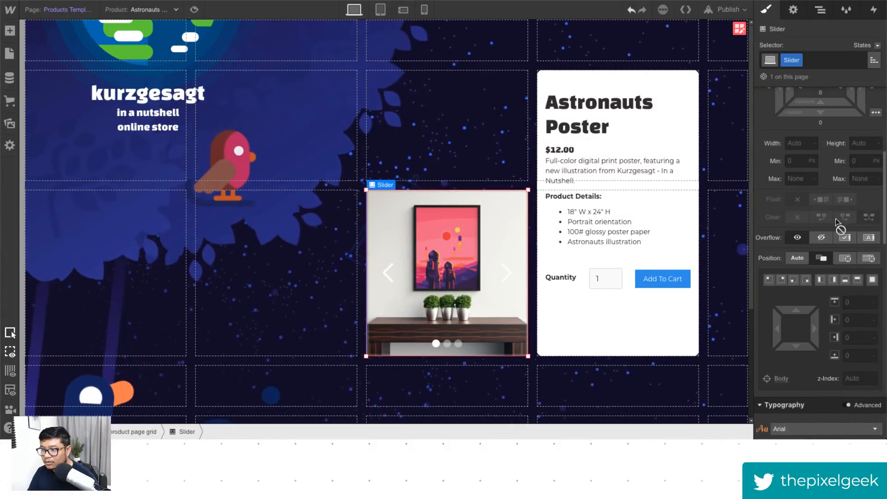
Step: Preview the page again and cycle repeatedly through all three slides to check the rounded slider
click(194, 9)
click(605, 237)
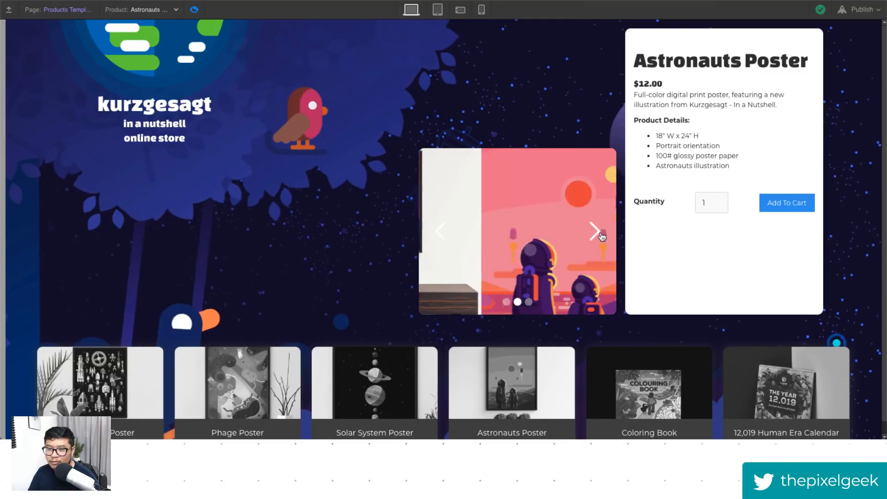
click(603, 237)
click(603, 237)
click(602, 238)
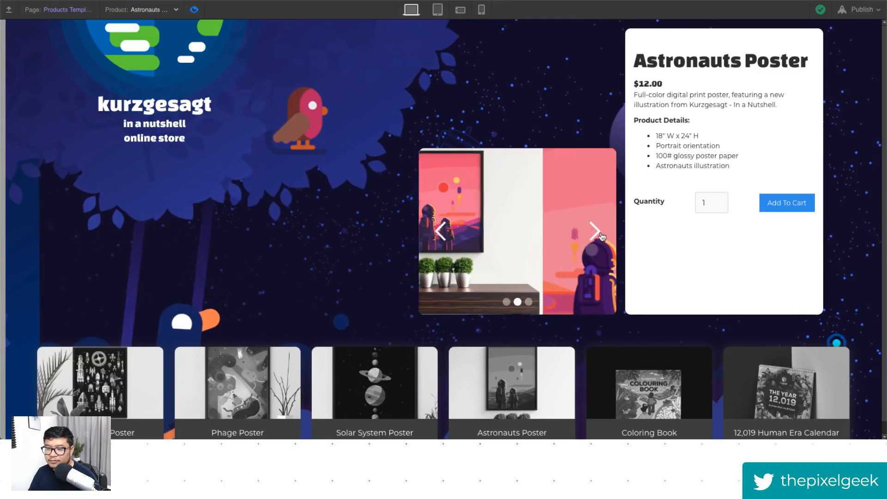
click(603, 237)
click(602, 237)
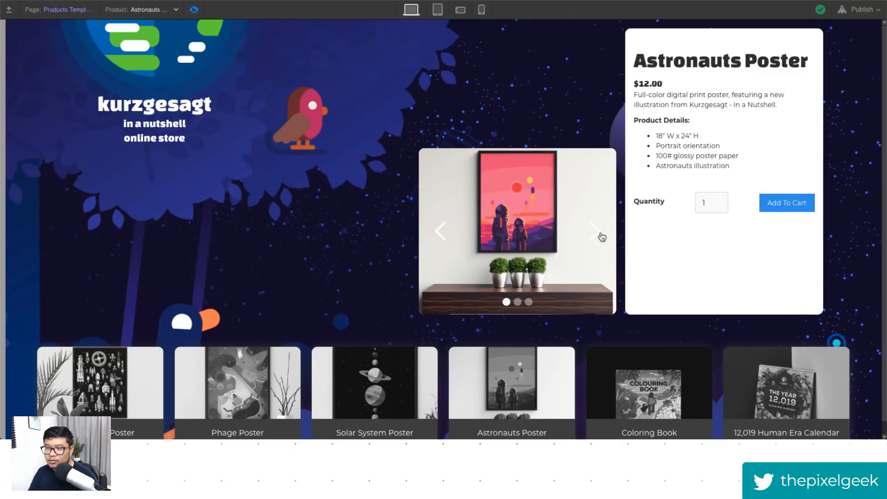
click(602, 237)
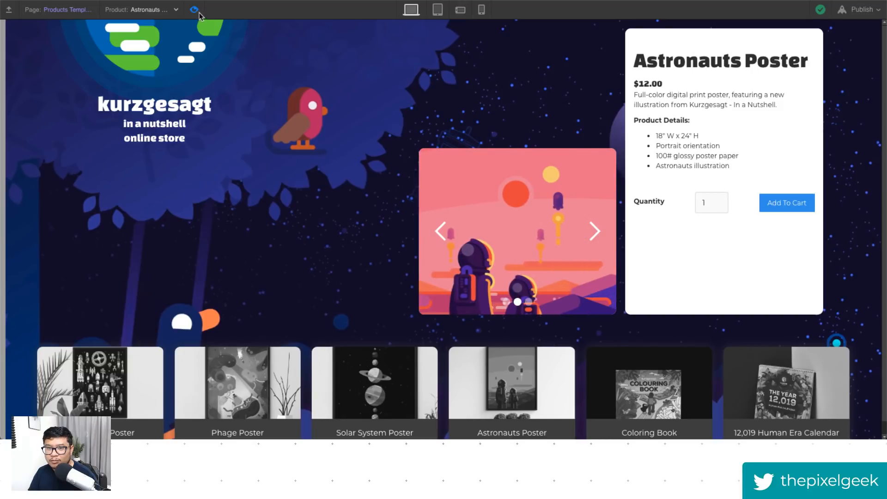
click(196, 11)
Step: Try stretching the Slider over columns 2 to 3 and rows 2 to 3 of the product page grid, and preview it
drag(365, 192, 228, 85)
click(194, 10)
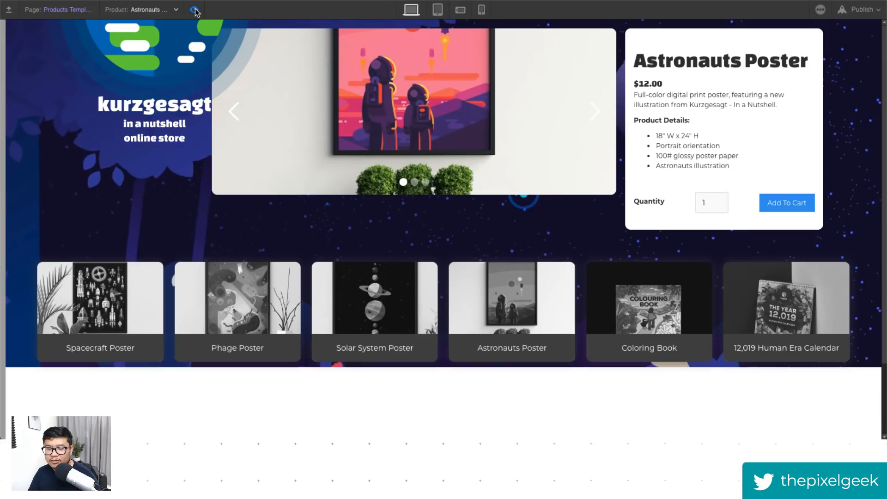
click(194, 10)
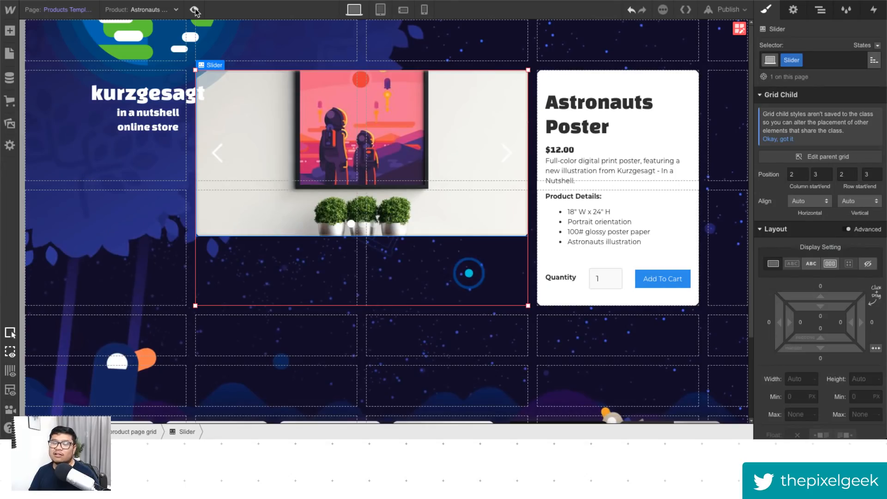
Step: Try narrowing the stretched Slider to the single column beside the info card, preview it, and undo both resizes
drag(198, 72, 368, 72)
click(192, 11)
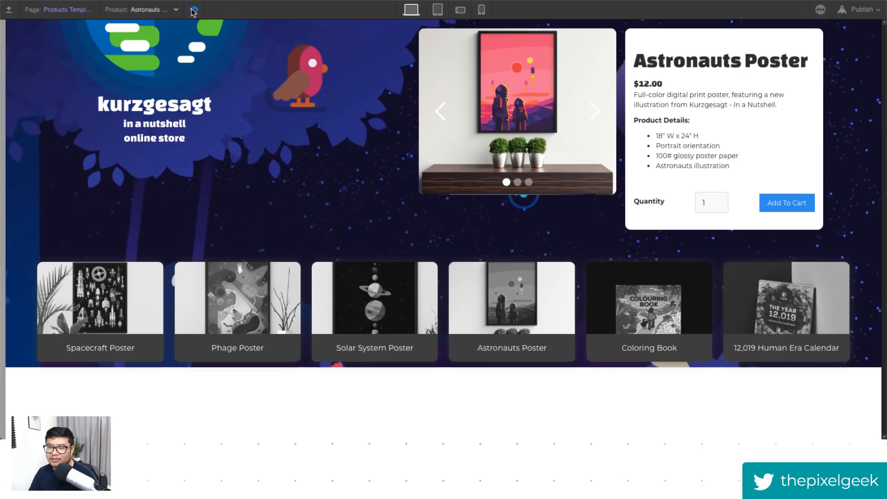
click(195, 9)
key(ctrl+z)
key(ctrl+z)
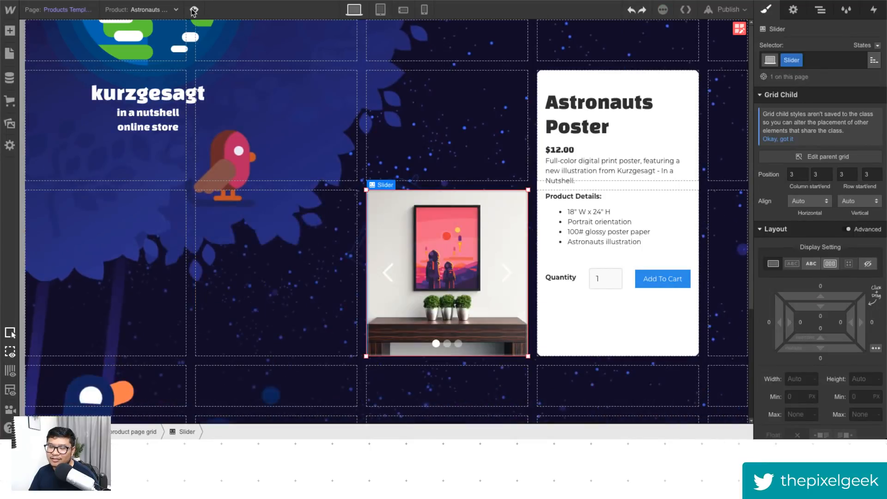
Step: Try widening the Slider to grid columns 2 to 3, preview it, and extend it up to row 2
drag(367, 356, 210, 354)
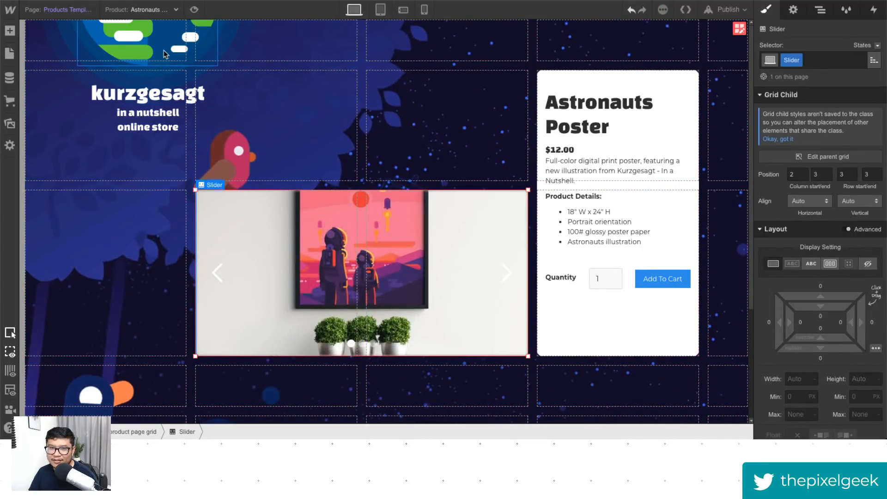
click(193, 9)
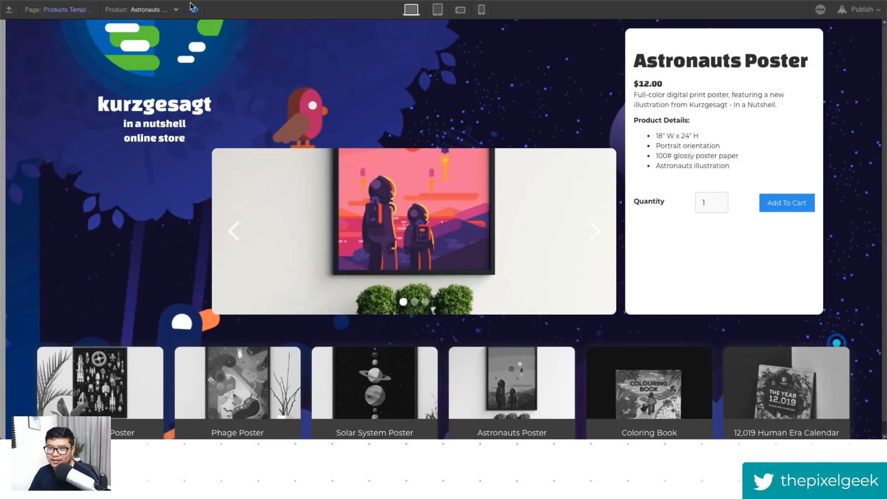
click(194, 9)
drag(195, 189, 228, 154)
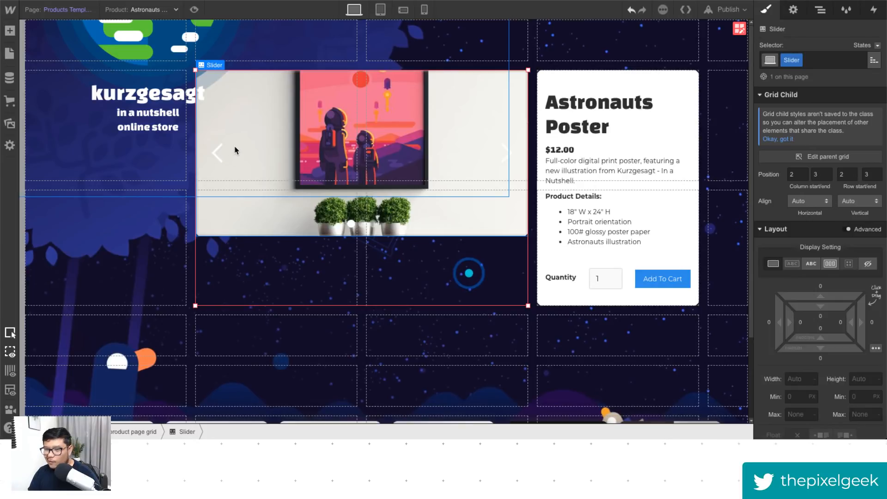
Step: Try the Slider's vertical alignment as End and Stretch, set it back to End, and preview the page
click(859, 201)
click(859, 162)
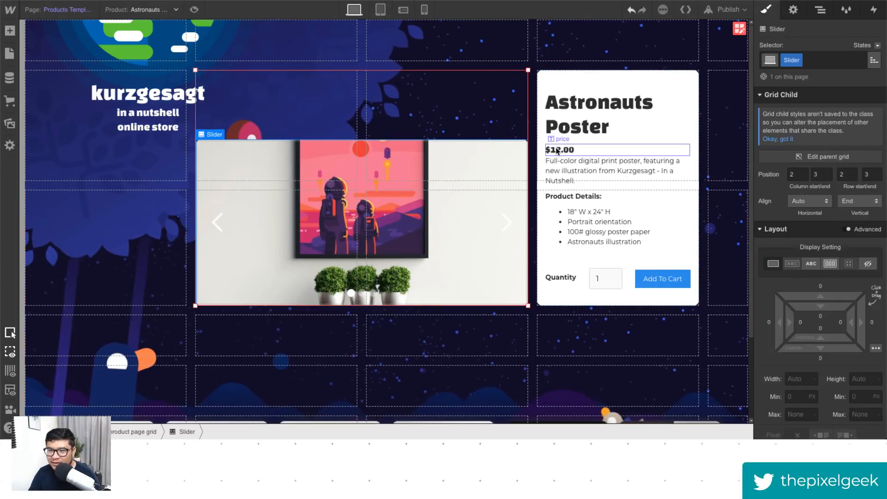
click(870, 200)
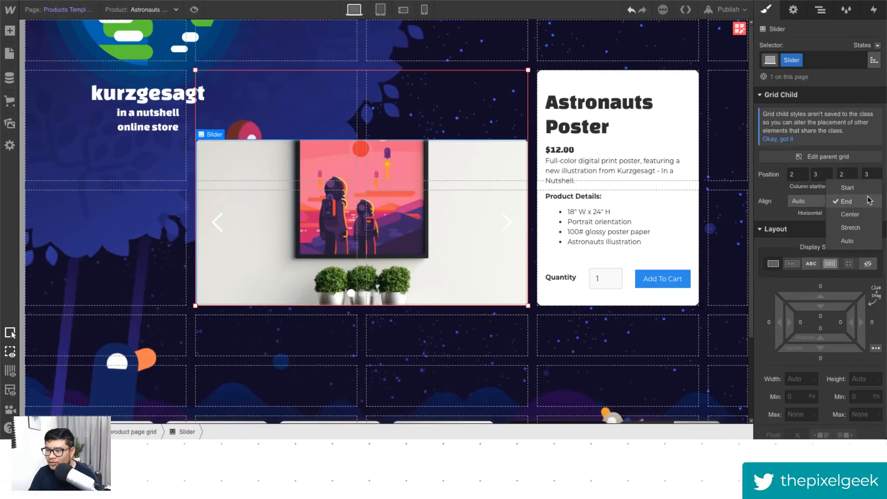
click(867, 228)
click(860, 201)
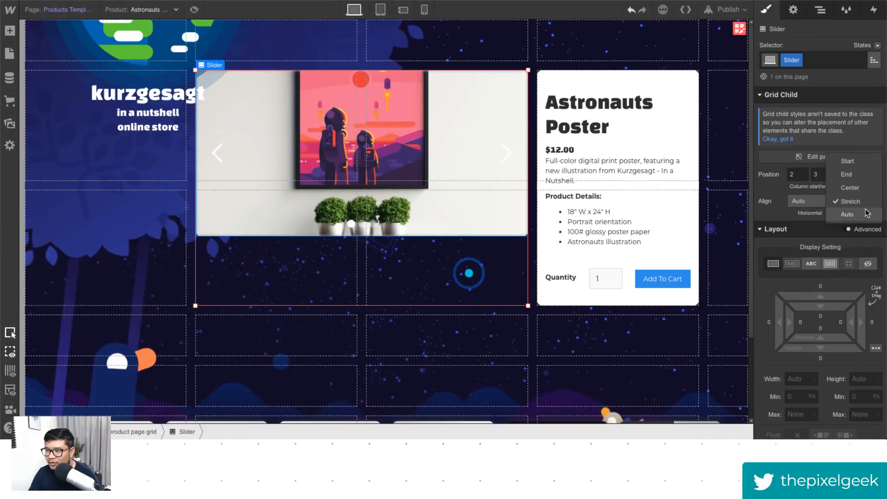
click(859, 176)
click(190, 11)
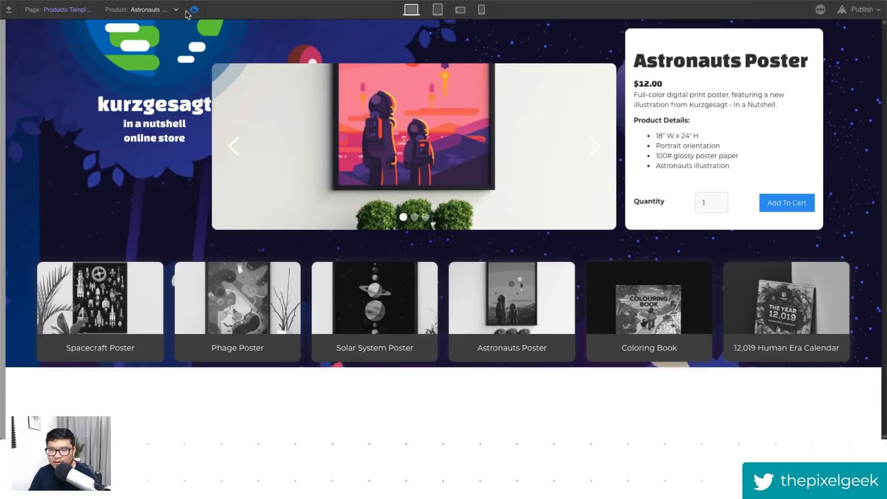
click(187, 13)
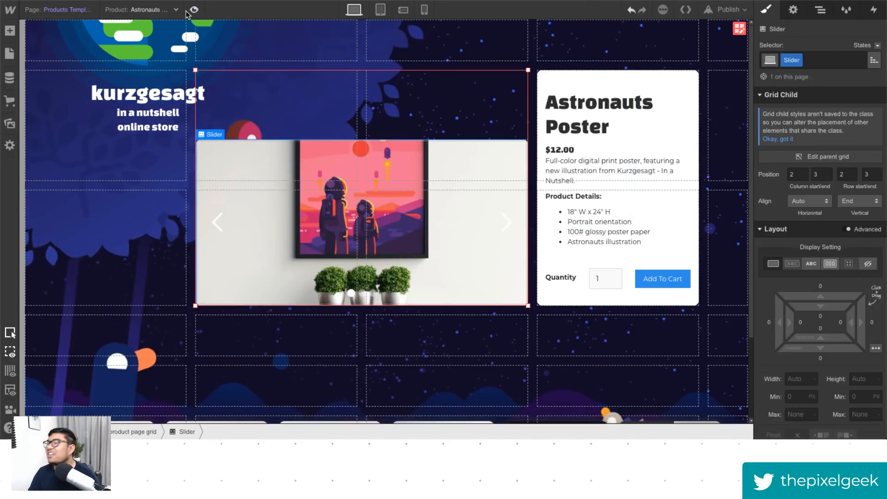
Step: Try moving the Collection List Wrapper up to row 5 of the product page grid, ending in that same row, and preview it
click(607, 356)
scroll(634, 388, down, 3)
click(710, 380)
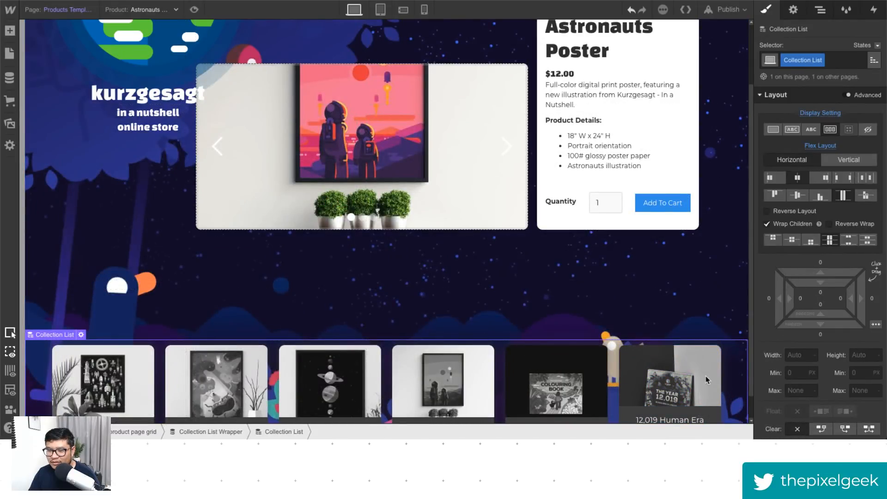
click(209, 432)
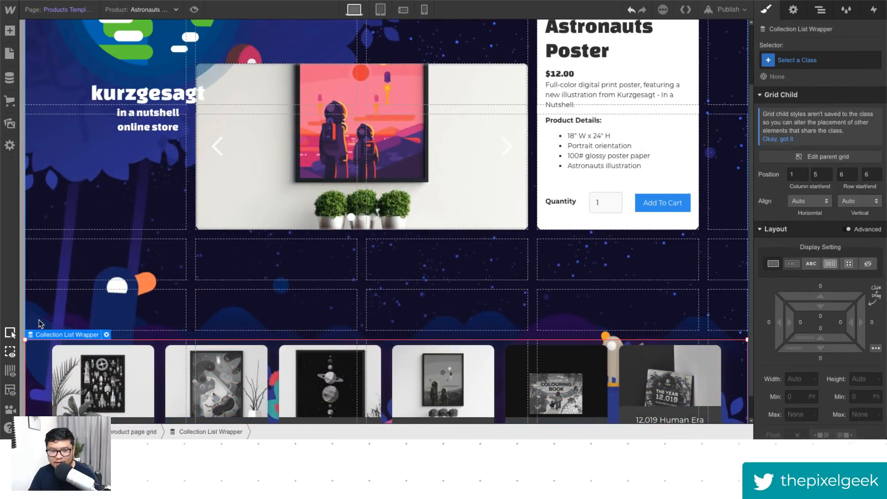
drag(28, 339, 36, 306)
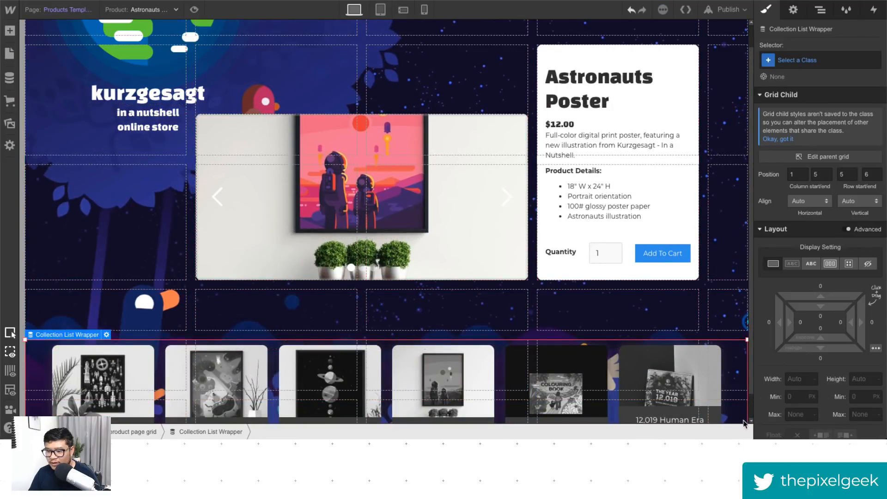
scroll(745, 418, down, 1)
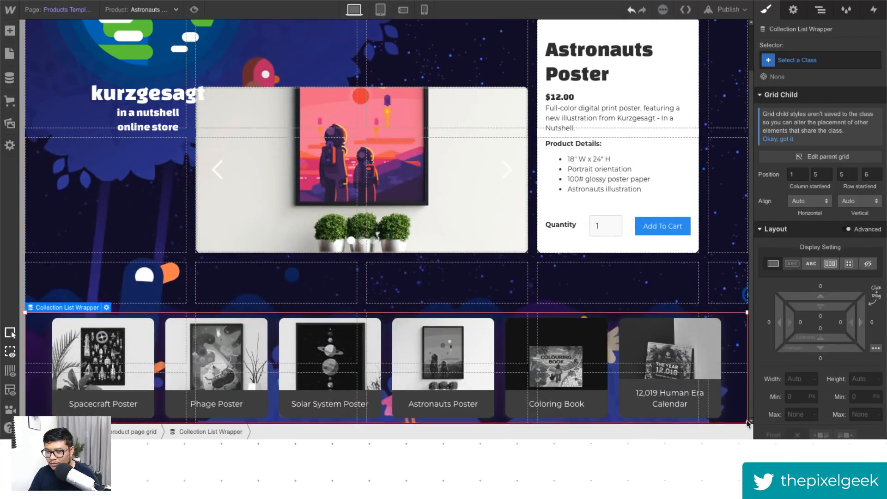
mouse_move(746, 422)
mouse_down()
mouse_move(741, 455)
mouse_move(745, 423)
mouse_up()
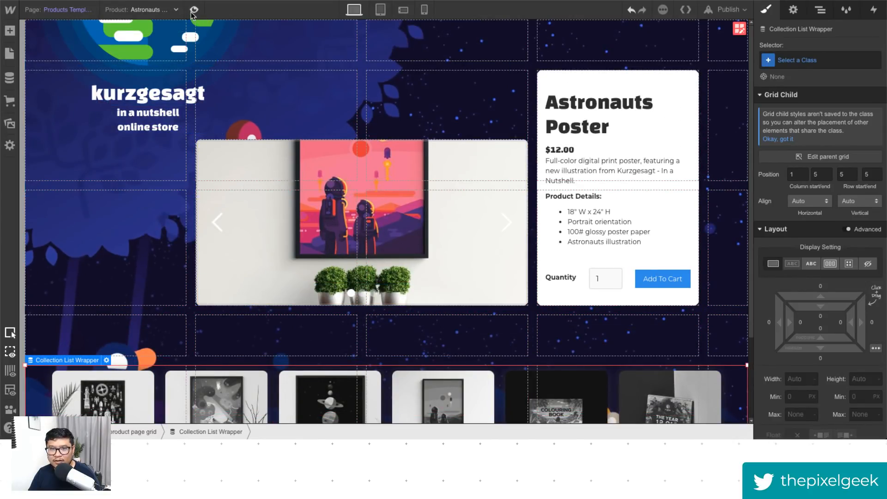
click(194, 10)
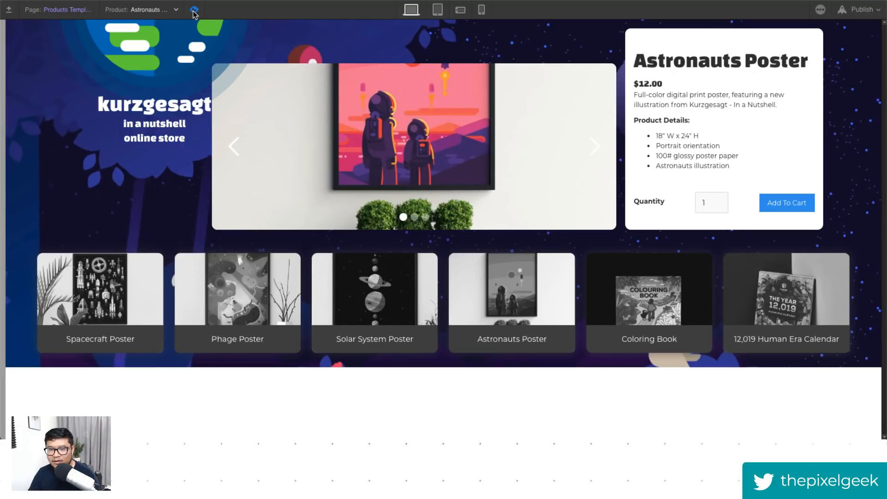
click(194, 10)
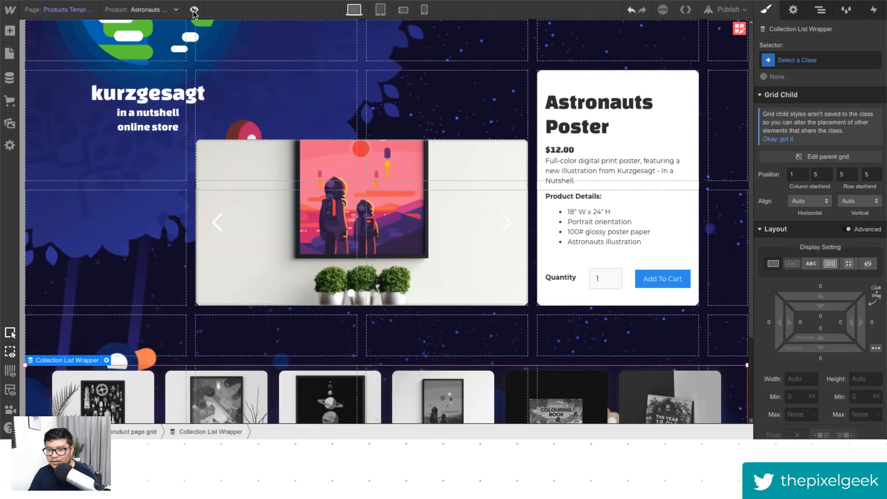
Step: Undo the Collection List Wrapper's row change and the Slider's alignment and resizing changes
click(276, 331)
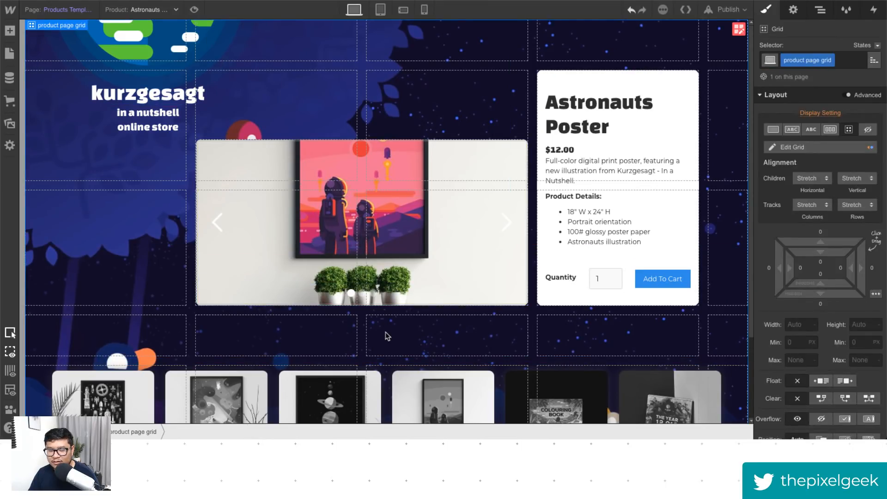
click(426, 276)
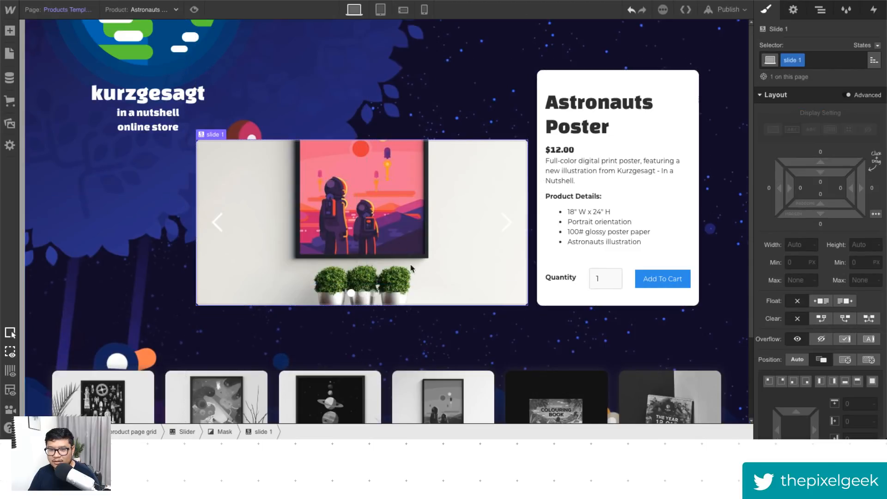
click(185, 432)
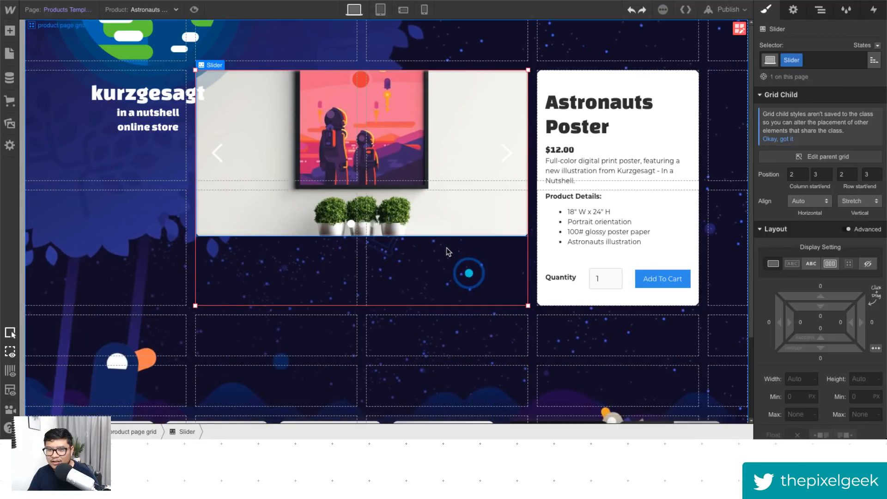
key(ctrl+z)
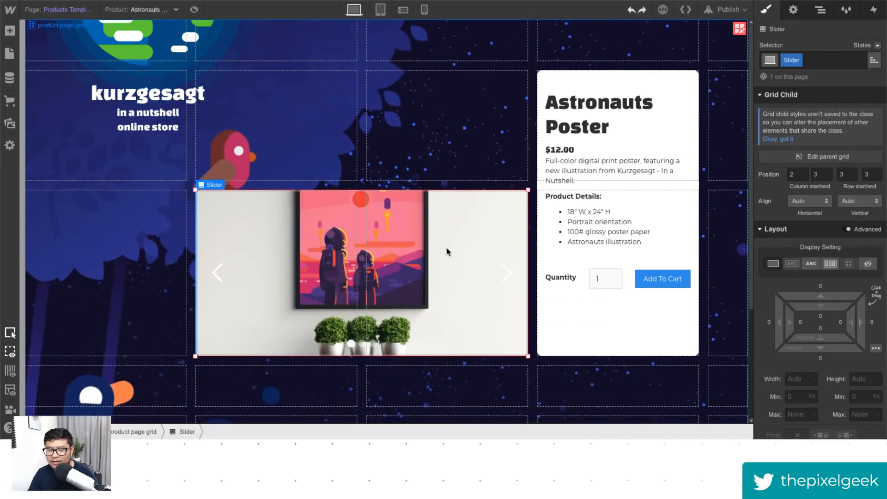
Step: Preview the Astronauts Poster page and cycle through all of the slider's images
click(195, 8)
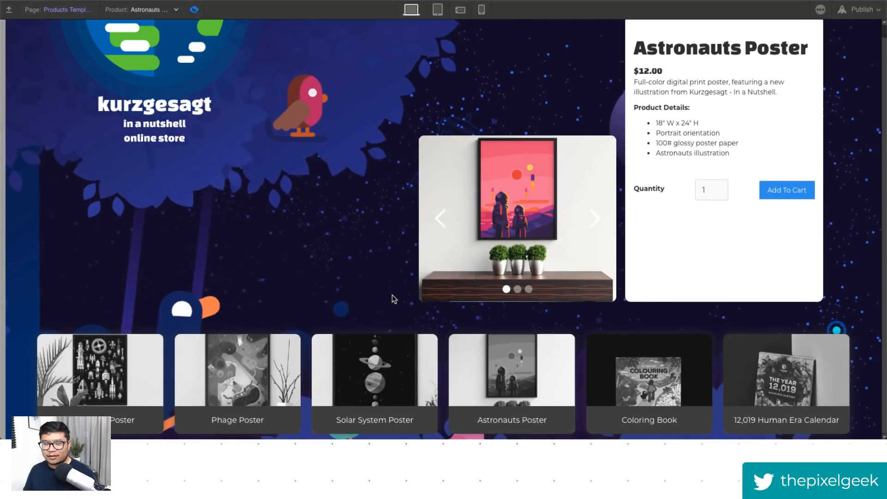
right_click(393, 295)
click(352, 252)
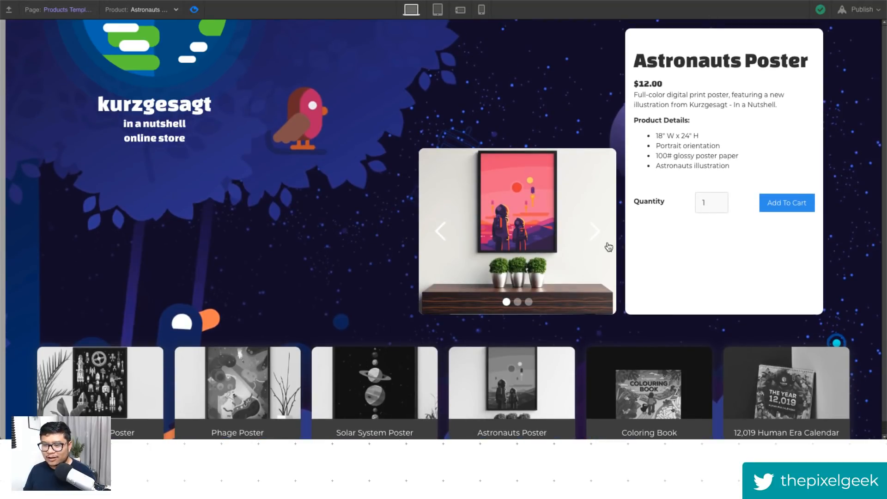
click(595, 232)
click(594, 231)
click(595, 232)
click(595, 232)
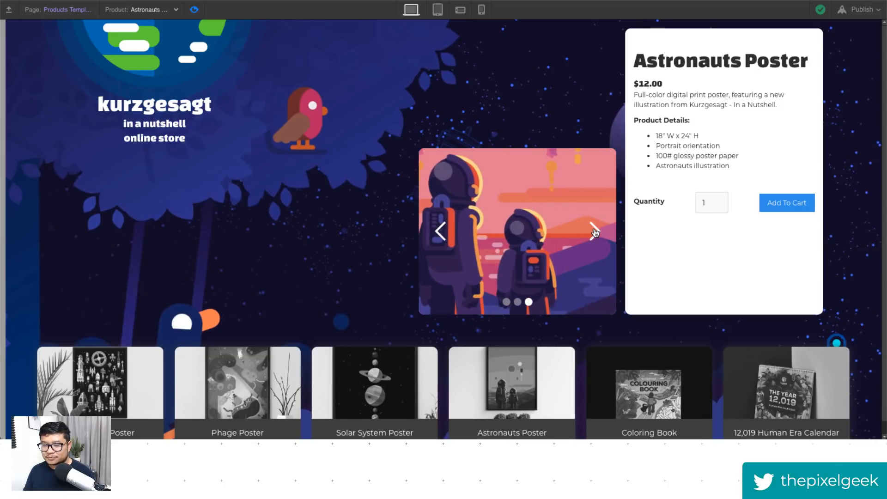
click(595, 232)
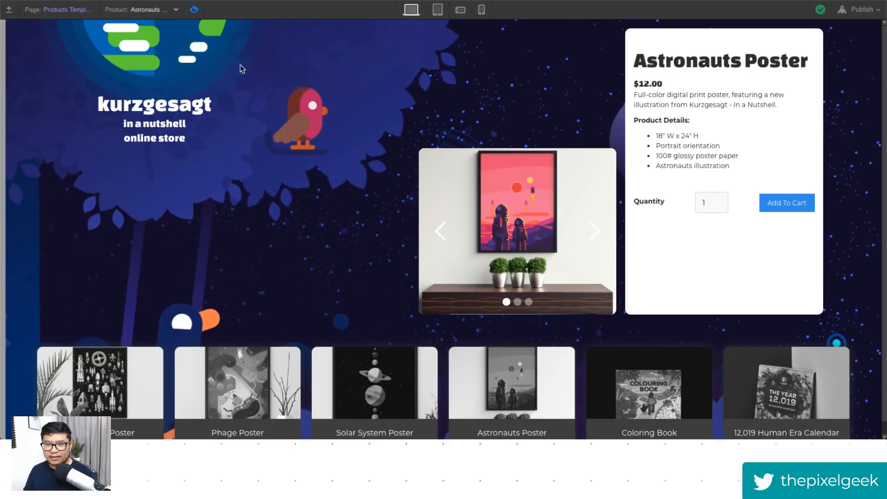
Step: Switch the previewed product to the Spacecraft Poster and advance through its slides
click(148, 9)
click(159, 82)
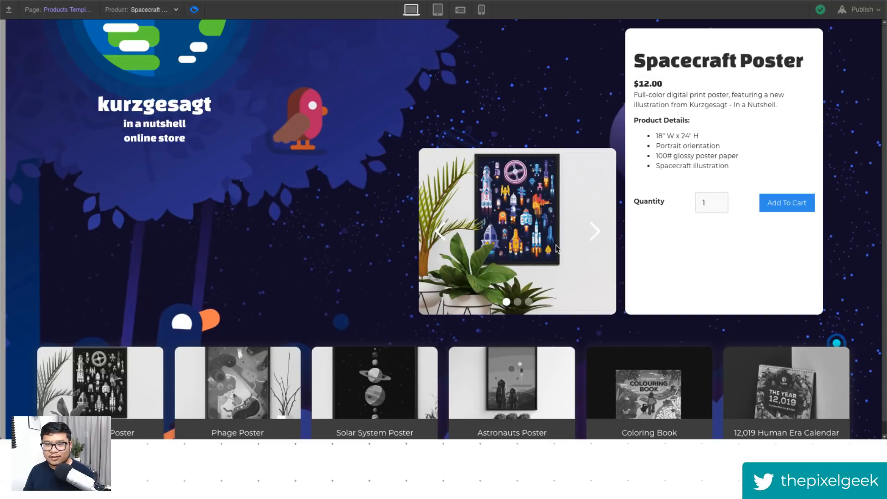
click(585, 235)
click(585, 235)
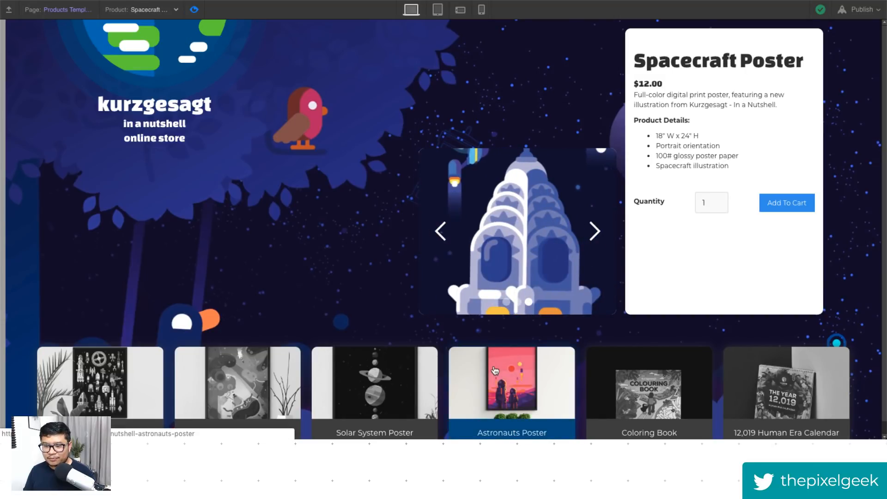
Step: Publish the site to kurzgesagt-store.webflow.io and close the publishing options
click(862, 10)
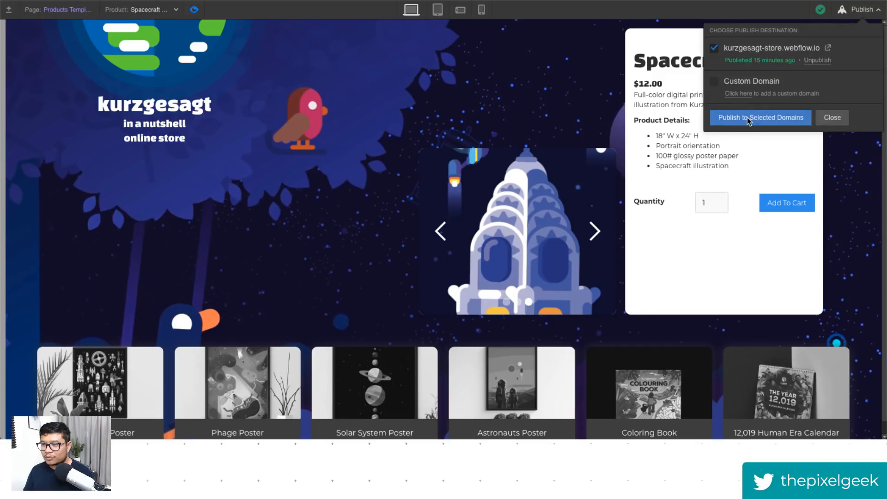
click(749, 118)
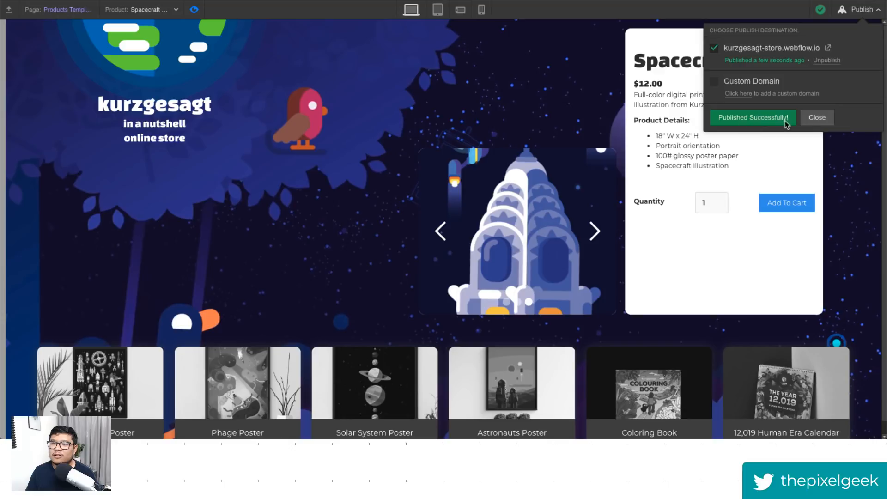
click(812, 121)
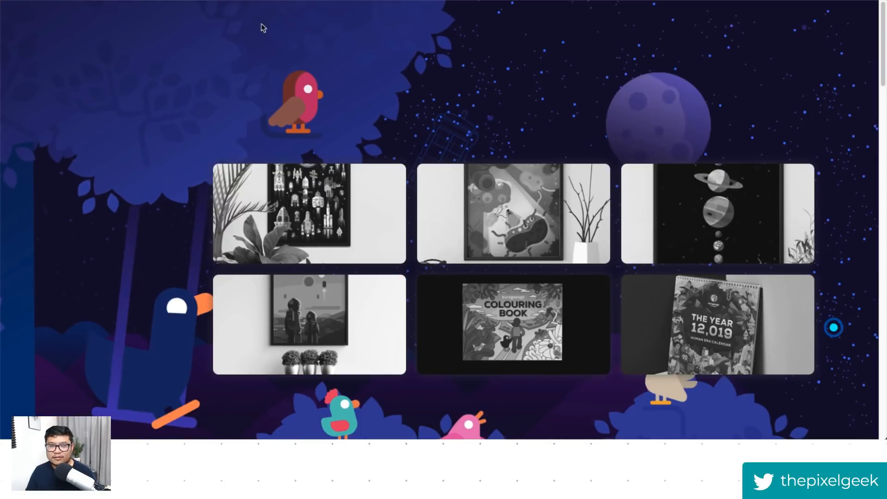
Step: Examine the published home page by scrolling down and back up through its space, Earth and logo animation
click(282, 188)
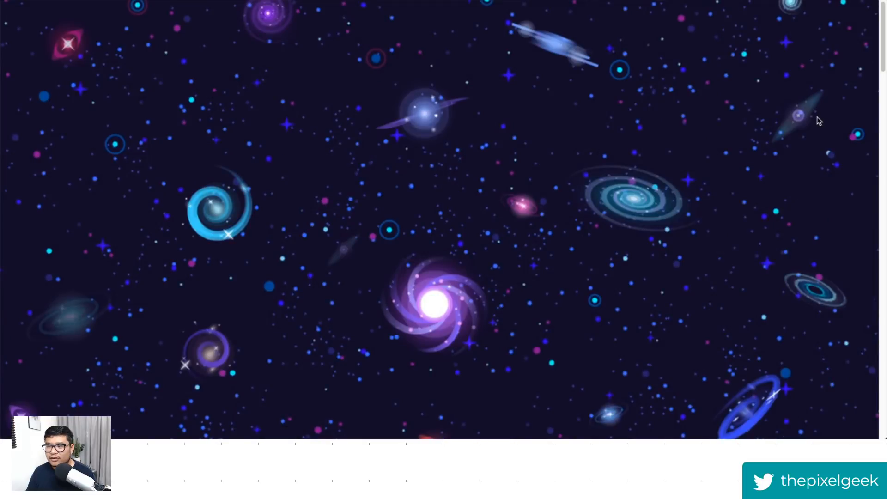
scroll(439, 220, down, 15)
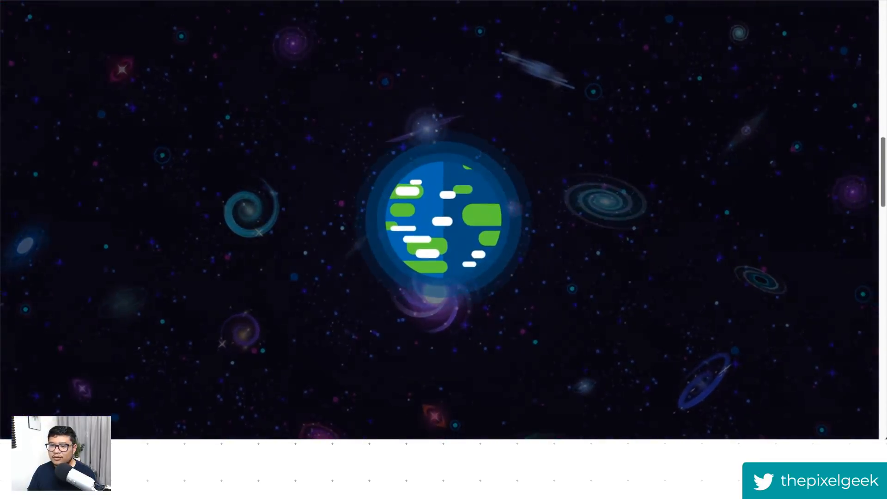
scroll(439, 219, down, 10)
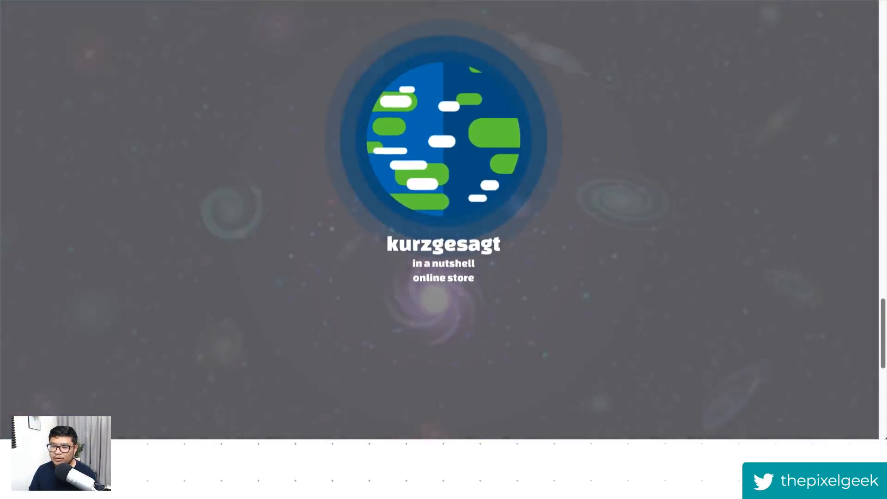
scroll(439, 219, down, 5)
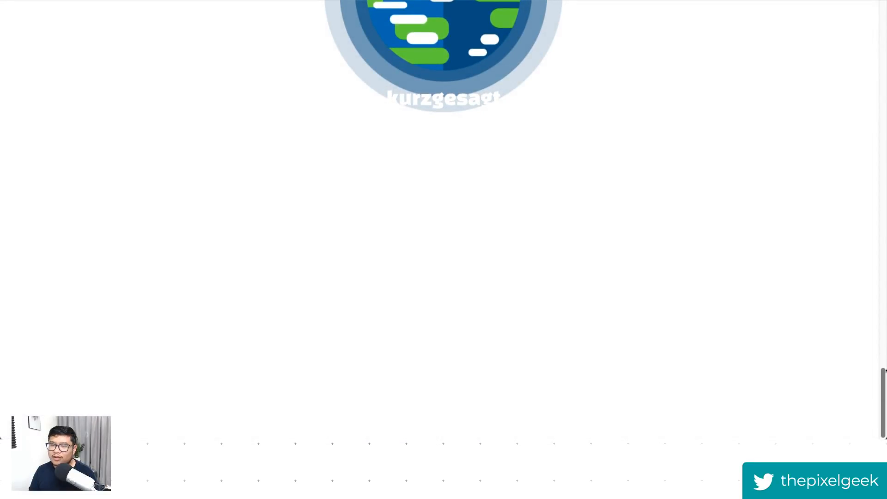
scroll(871, 371, up, 15)
scroll(872, 371, down, 10)
scroll(872, 372, down, 3)
scroll(872, 372, up, 15)
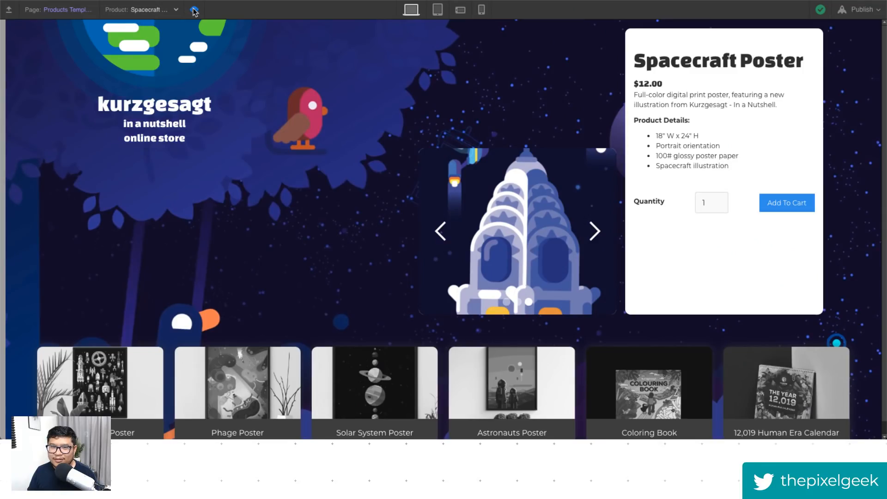
Step: Leave the product page preview and open the Home page for editing
click(193, 9)
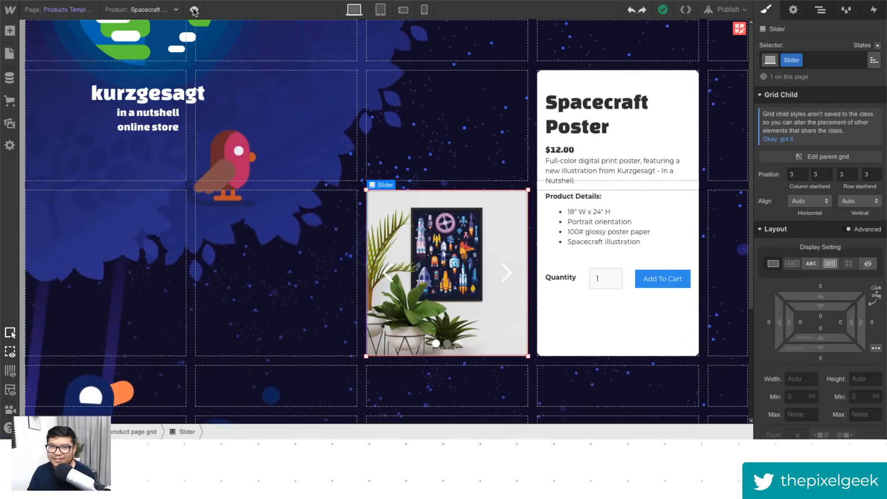
click(61, 9)
click(84, 92)
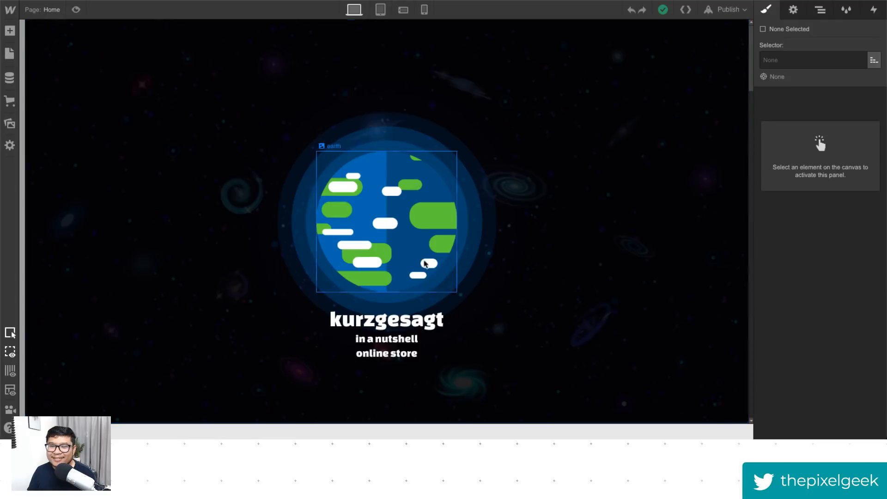
Step: Hide the hero and row 2 sections on desktop so only the store section remains in view
click(820, 10)
click(808, 60)
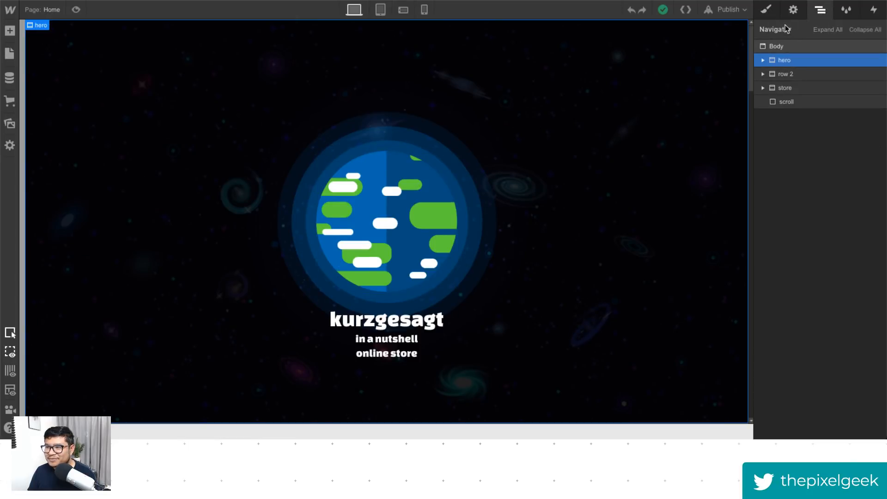
click(794, 10)
click(820, 10)
click(786, 74)
click(794, 10)
click(785, 86)
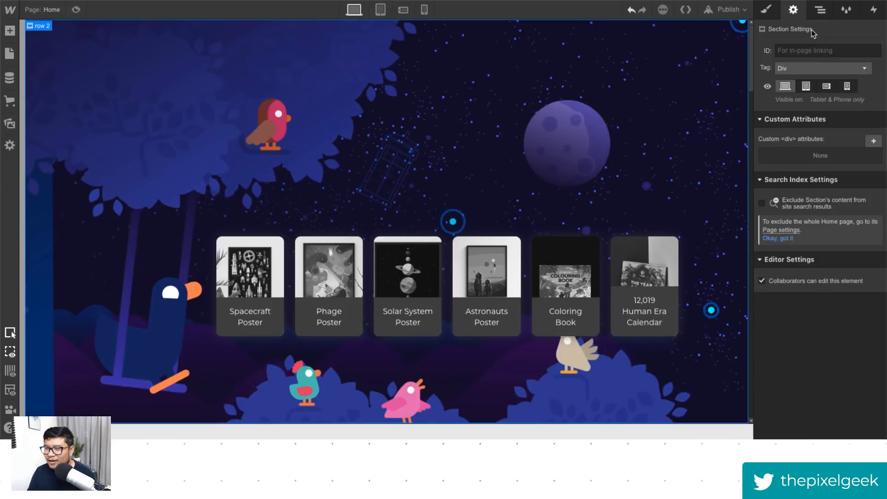
Step: Set the store section's height to 100 VH and its position to fixed
click(820, 10)
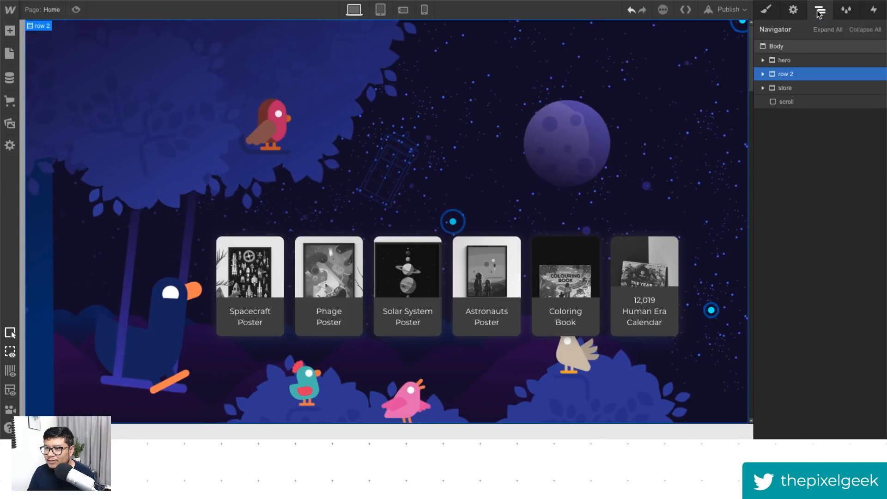
click(789, 88)
click(766, 9)
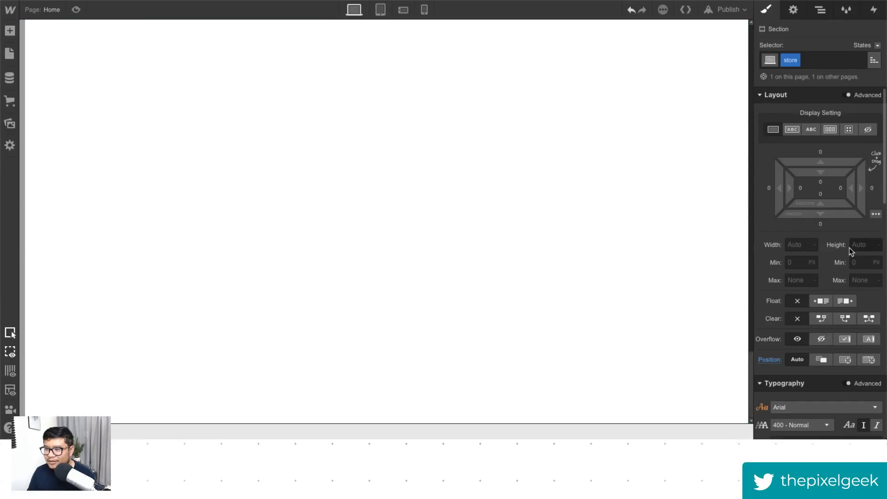
click(861, 246)
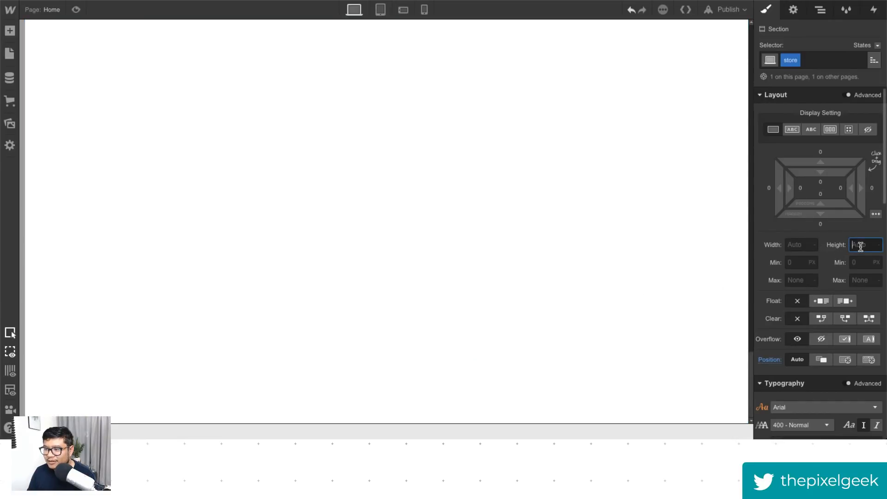
text(100)
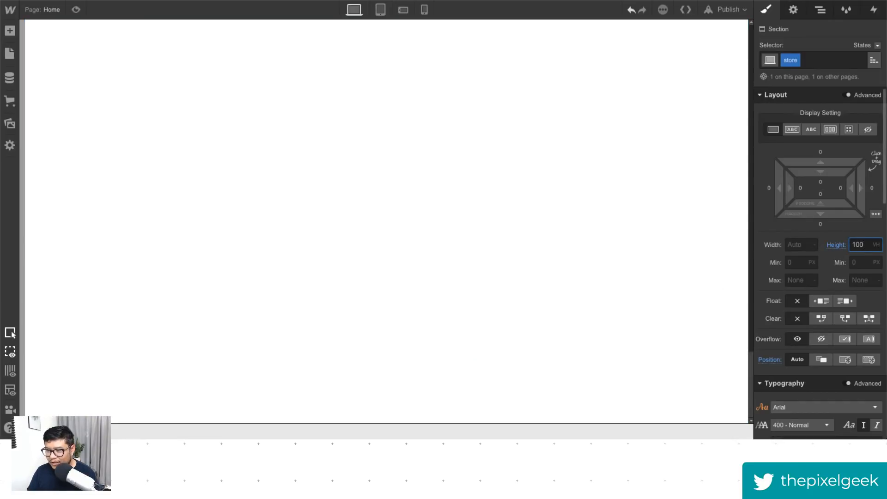
click(869, 362)
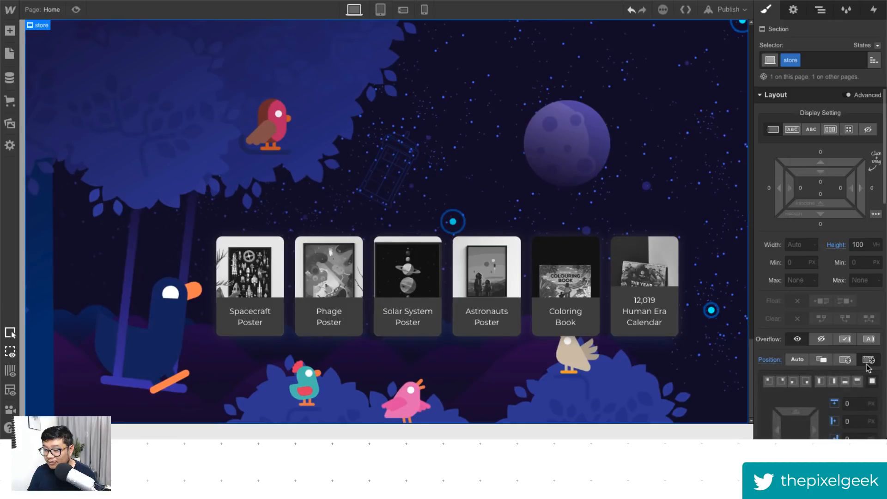
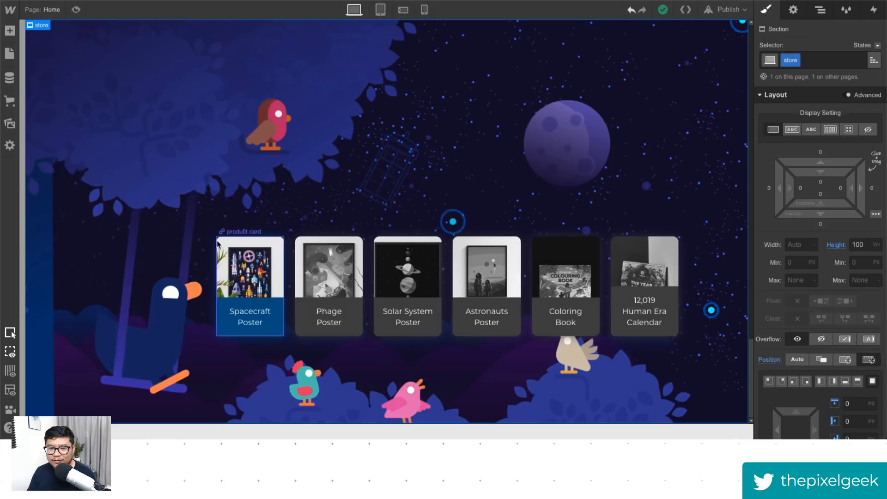
Step: Add the combo class hp to the product list's Collection Item and set its flex basis to 100/3 percent
click(205, 248)
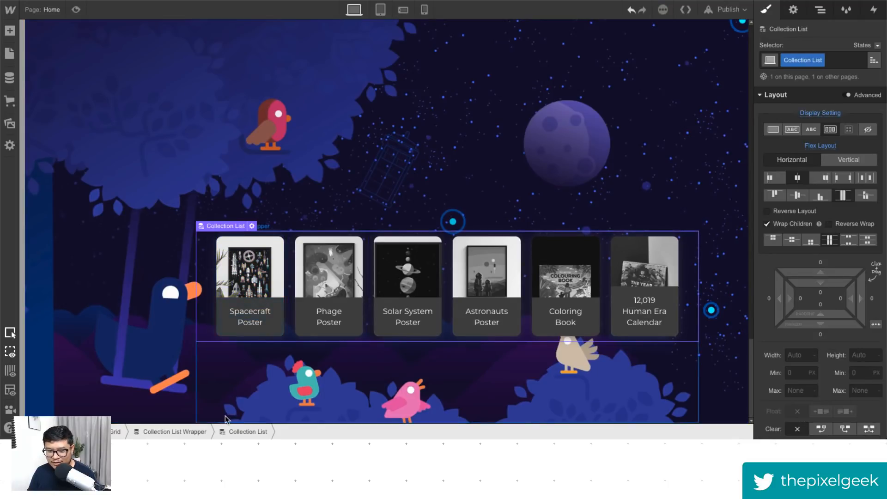
click(176, 432)
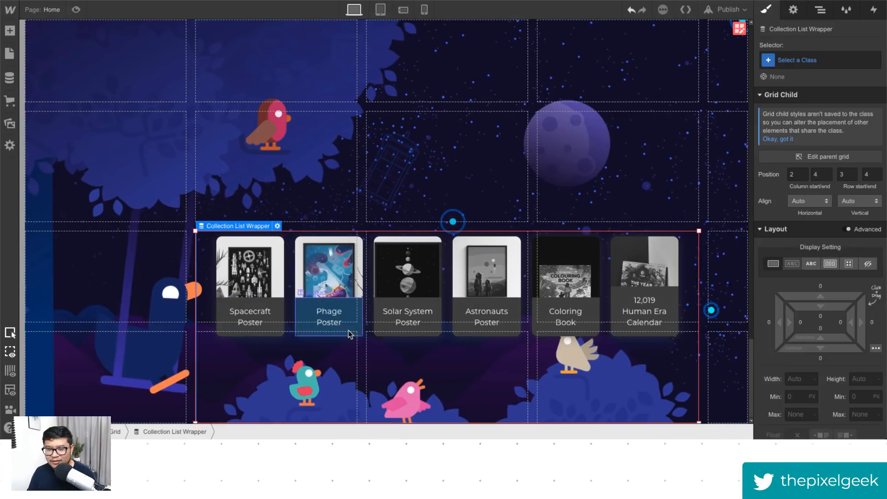
click(288, 273)
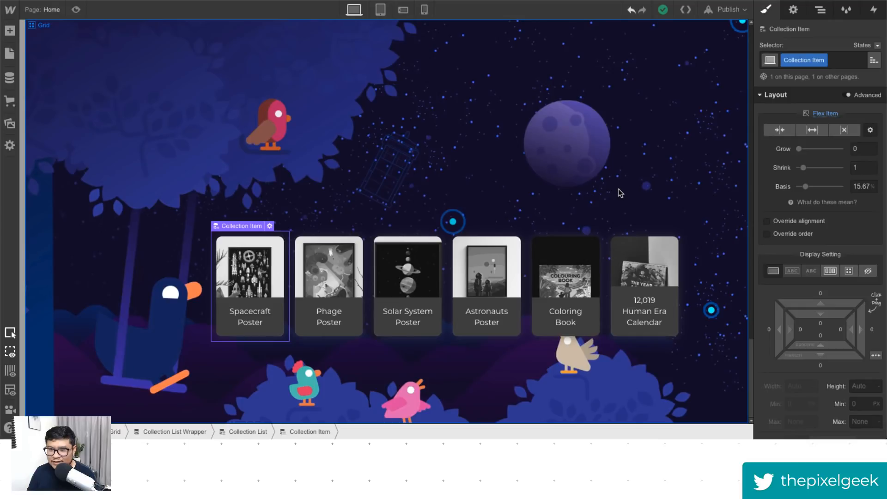
click(842, 59)
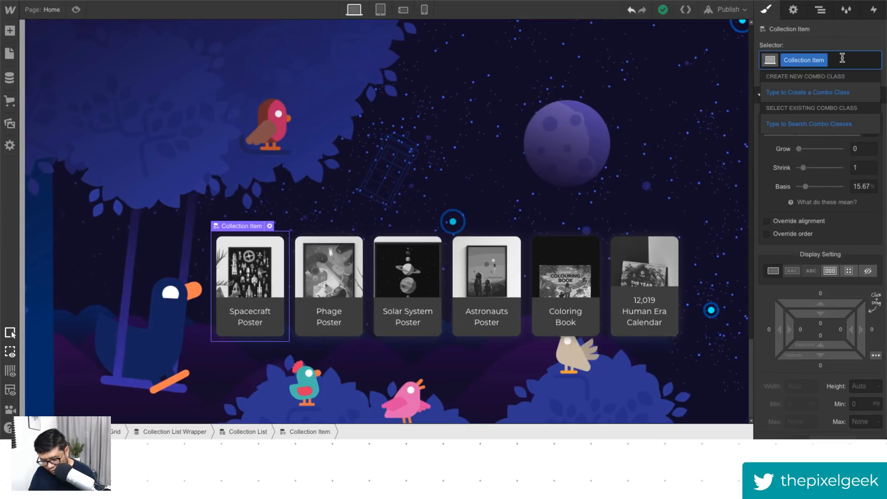
text(hp)
key(Return)
click(860, 186)
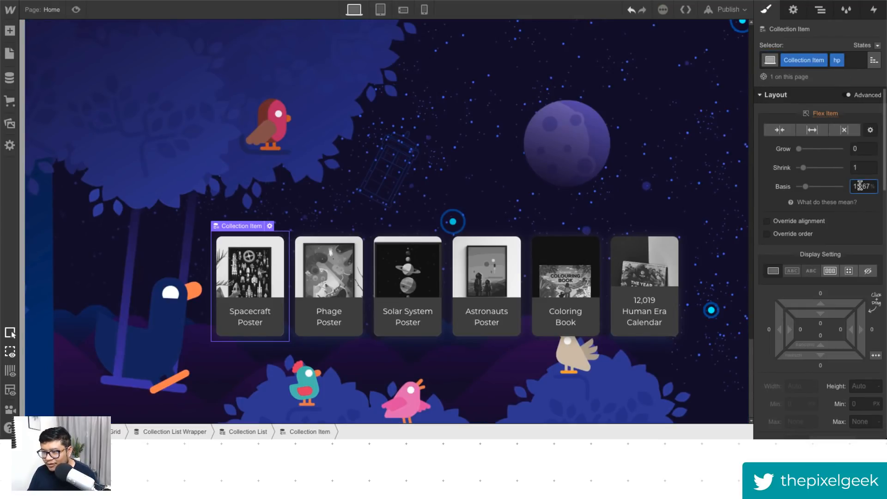
text(100/3)
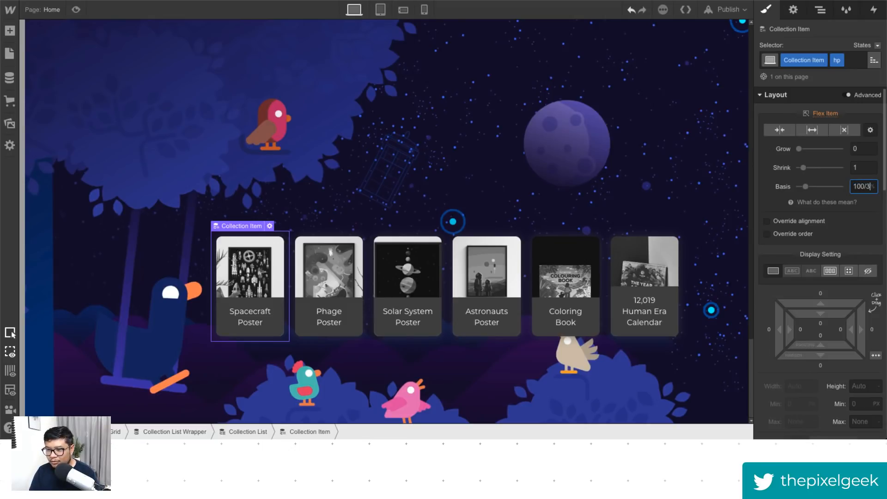
key(Return)
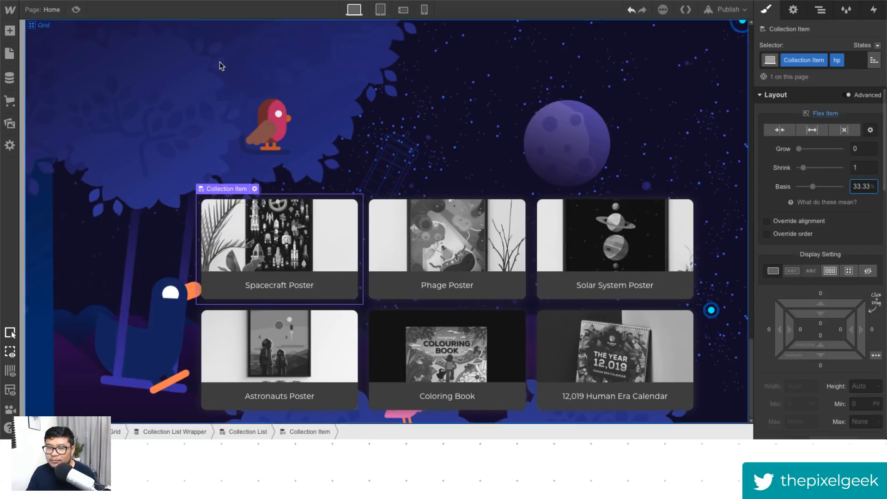
Step: Make the row 2 and hero sections visible on all devices again
click(45, 13)
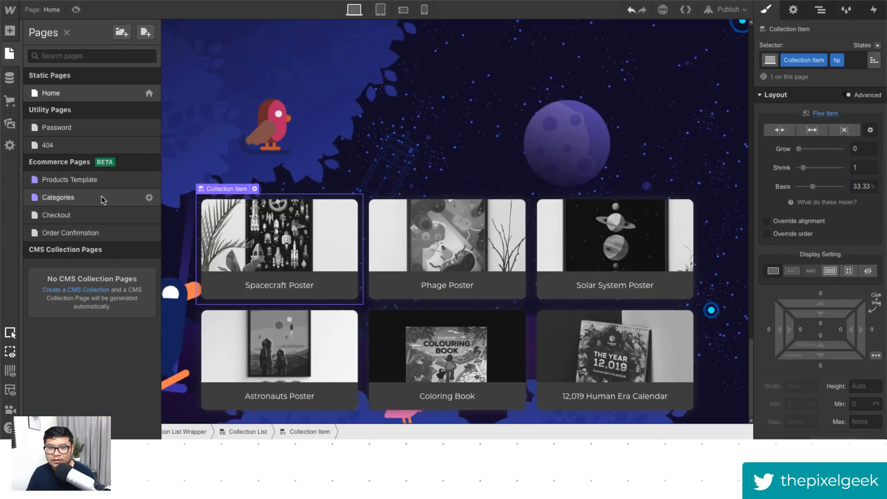
click(820, 9)
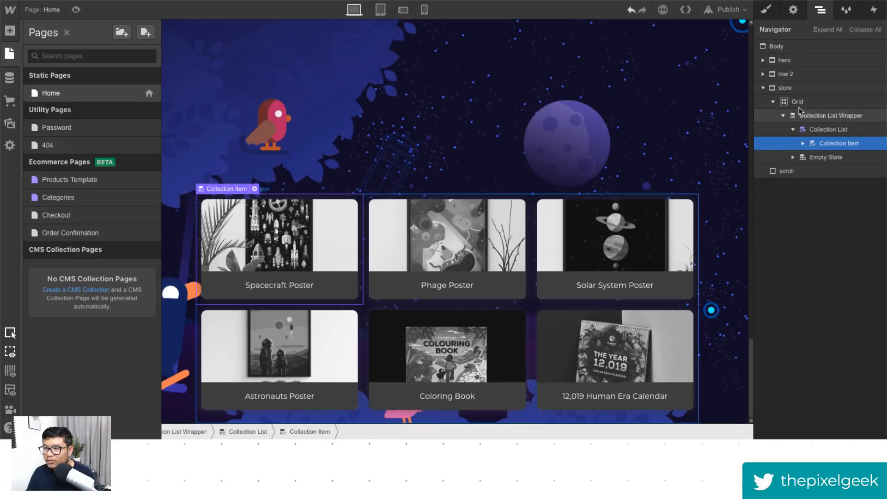
click(791, 73)
click(794, 9)
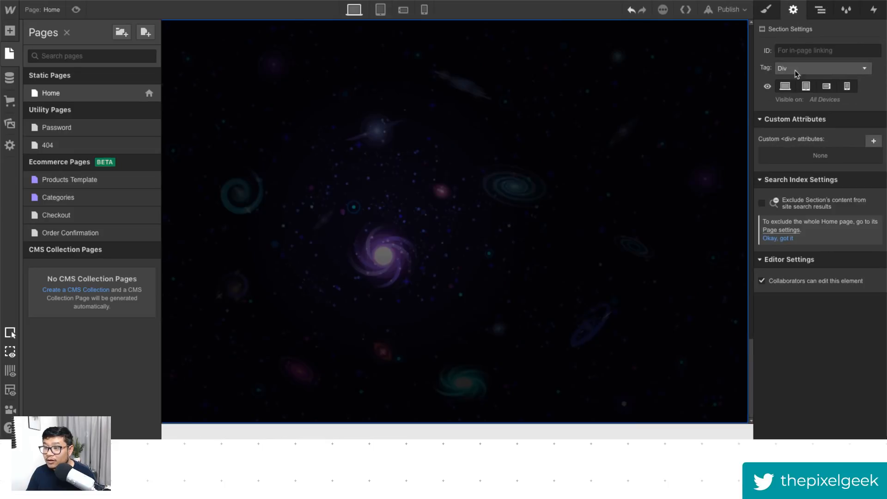
click(820, 10)
click(785, 61)
click(794, 10)
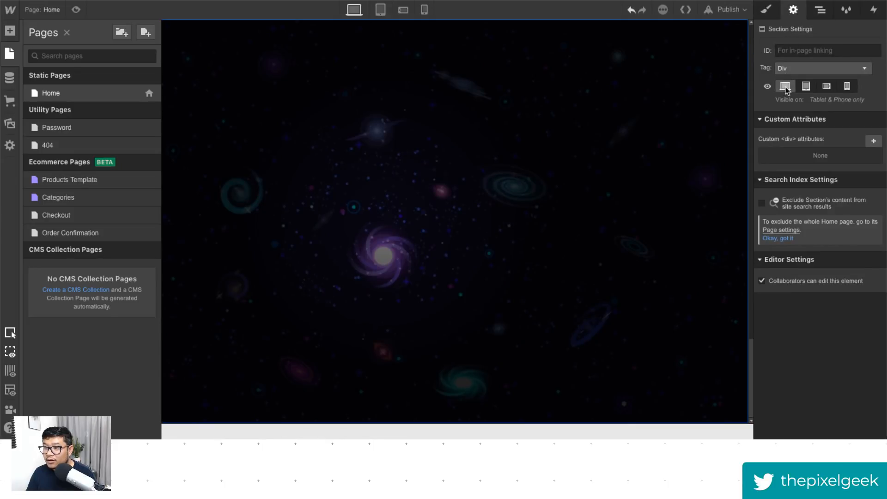
click(253, 65)
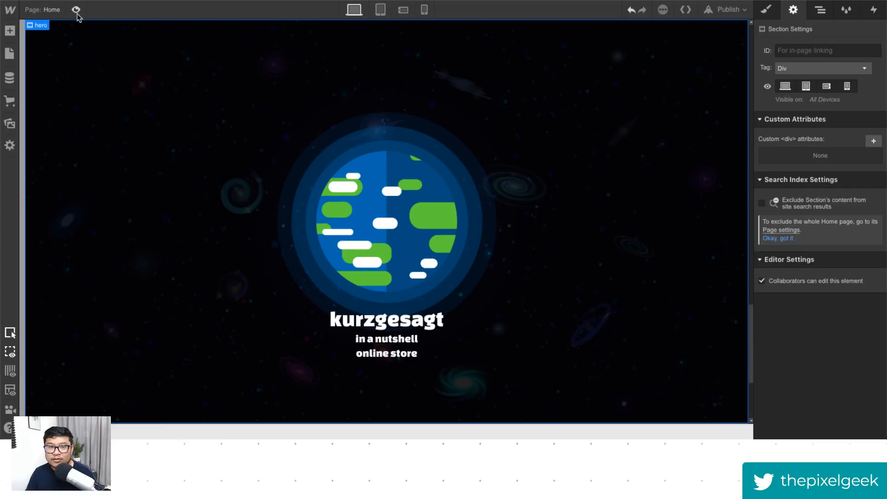
Step: Preview the Home page down to its product grid and open the Products Template page for editing
click(76, 9)
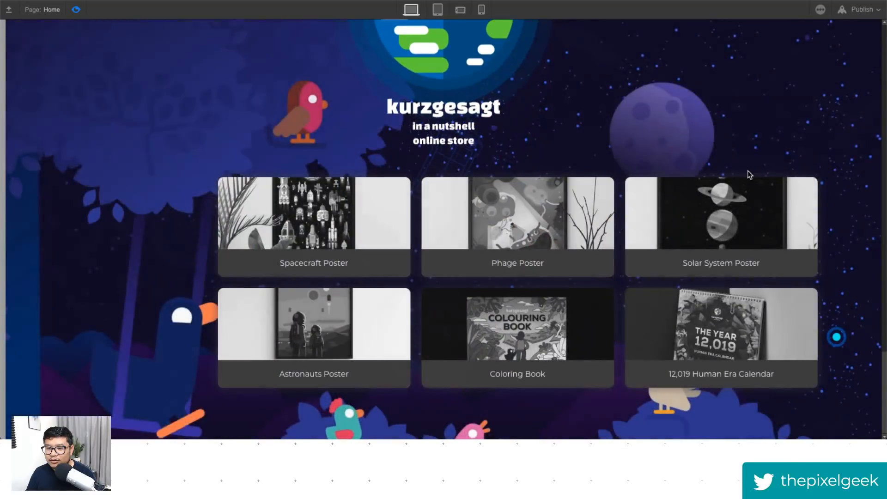
click(76, 9)
click(76, 186)
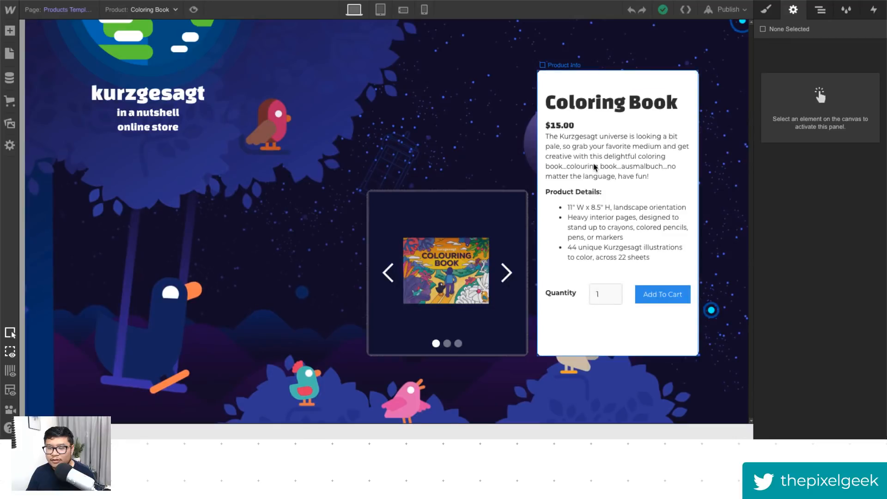
Step: Add the combo class product to the product page's store section
click(820, 9)
click(782, 89)
key(s)
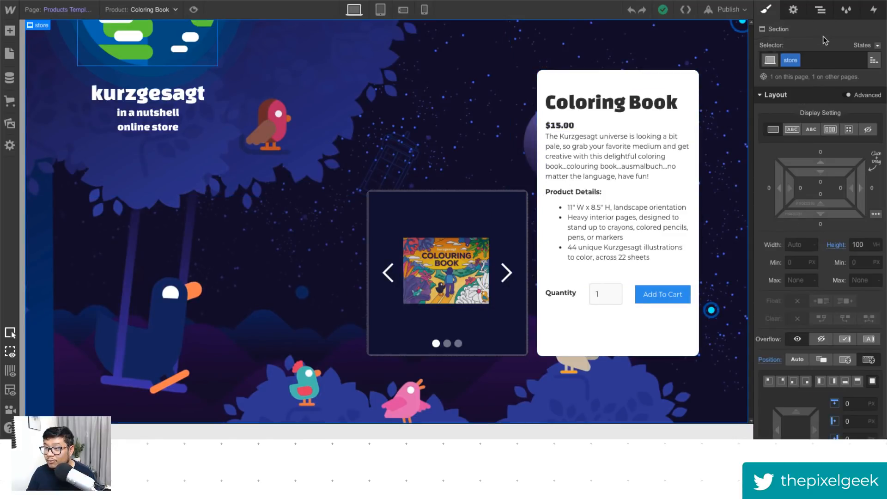
click(825, 58)
text(product)
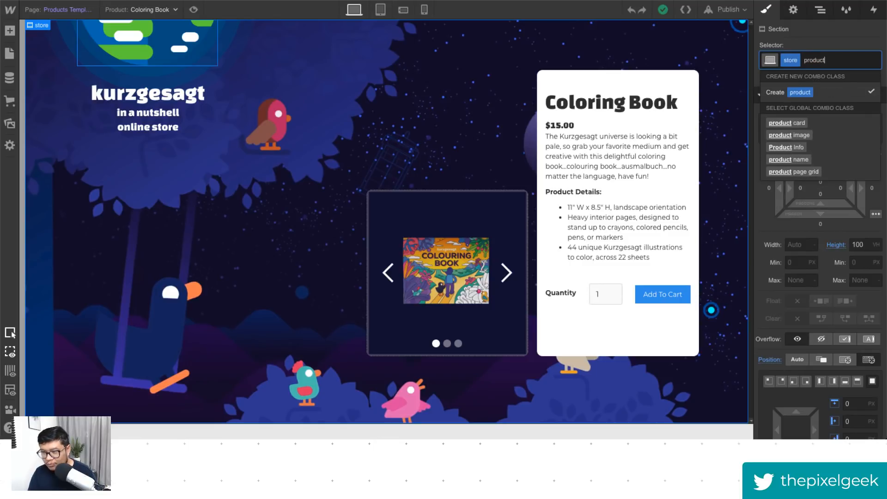
key(Return)
Step: Set the product page store section's height to auto and its position to Auto
scroll(862, 250, down, 1)
click(876, 231)
click(871, 264)
scroll(822, 326, down, 1)
scroll(821, 314, down, 2)
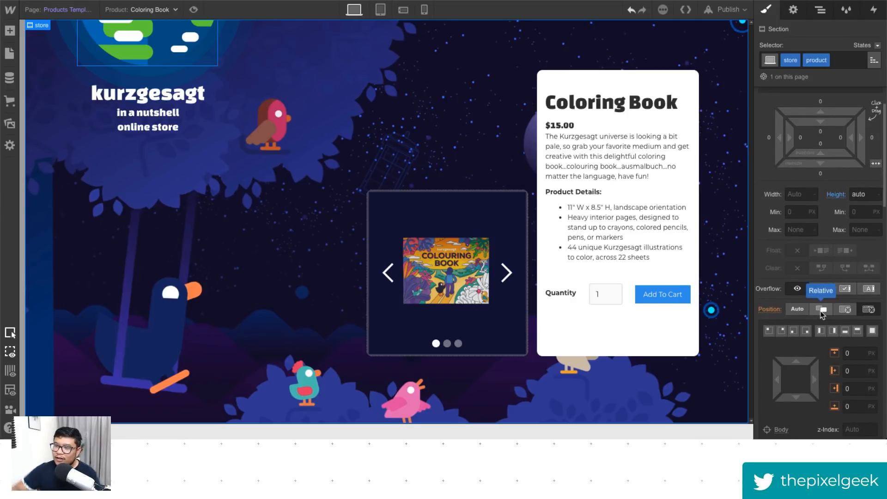
click(797, 309)
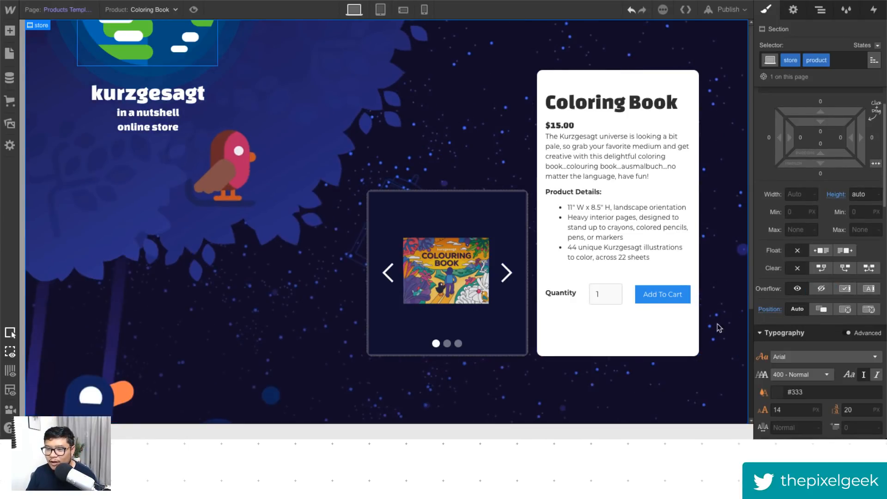
Step: Check the product page down to its row of product cards, preview it and advance the Coloring Book slider
scroll(703, 382, down, 3)
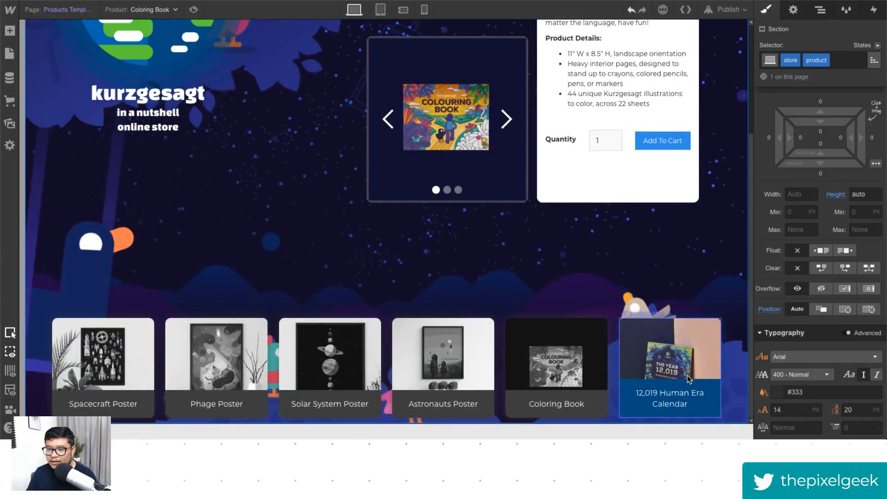
scroll(218, 76, up, 3)
click(194, 9)
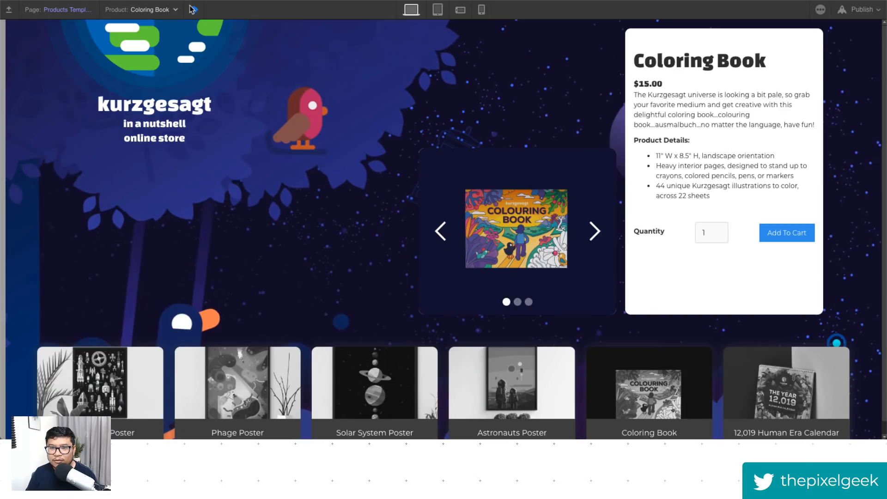
click(586, 236)
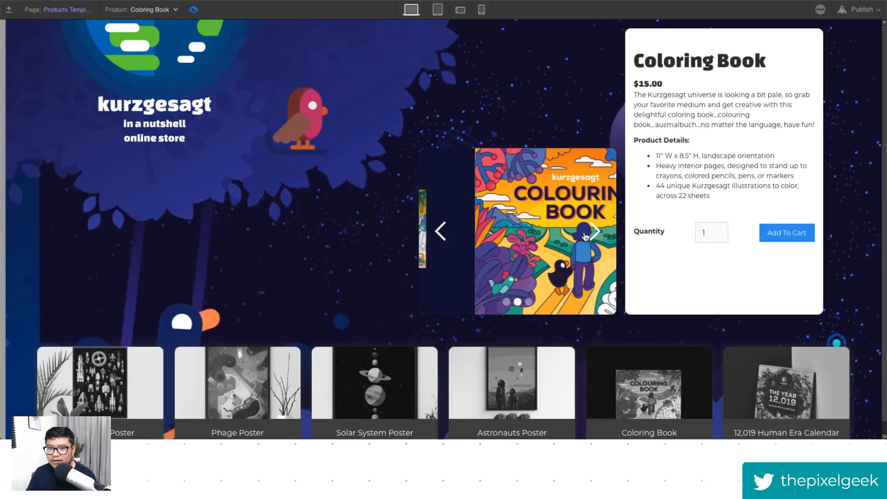
Step: Publish the site to kurzgesagt-store.webflow.io and advance the previewed Coloring Book slider through its remaining images
click(861, 9)
click(753, 117)
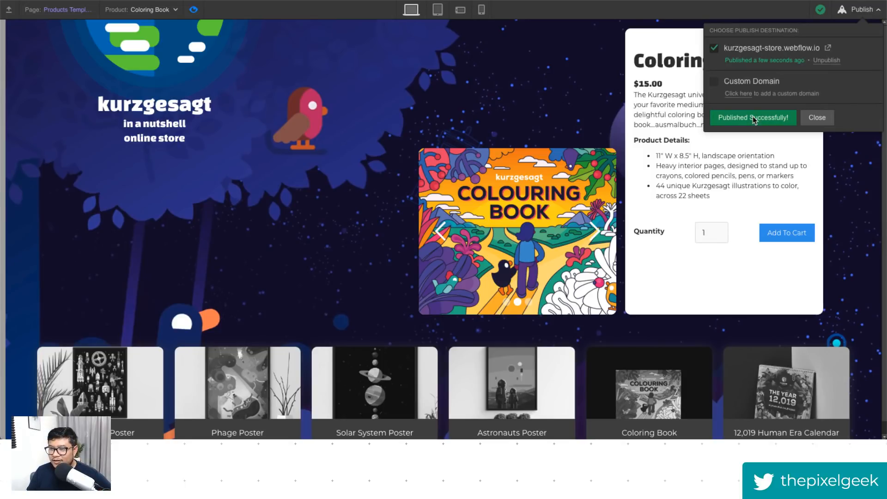
click(806, 121)
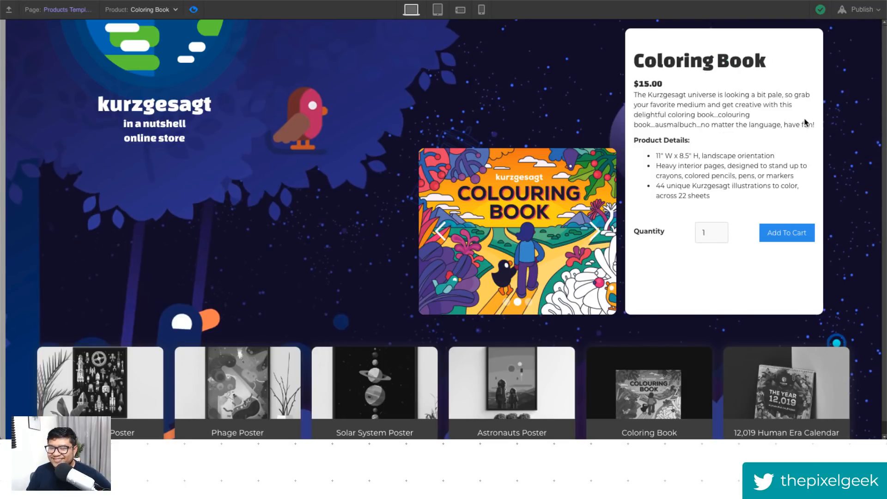
click(601, 236)
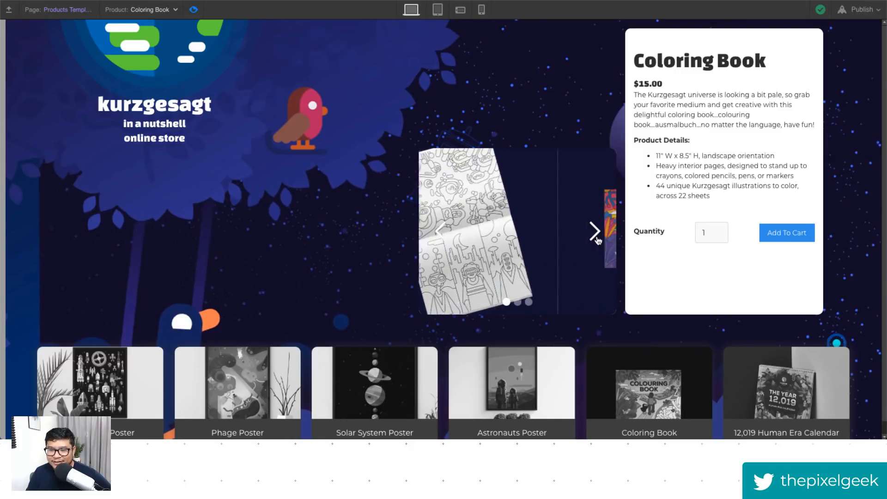
click(596, 236)
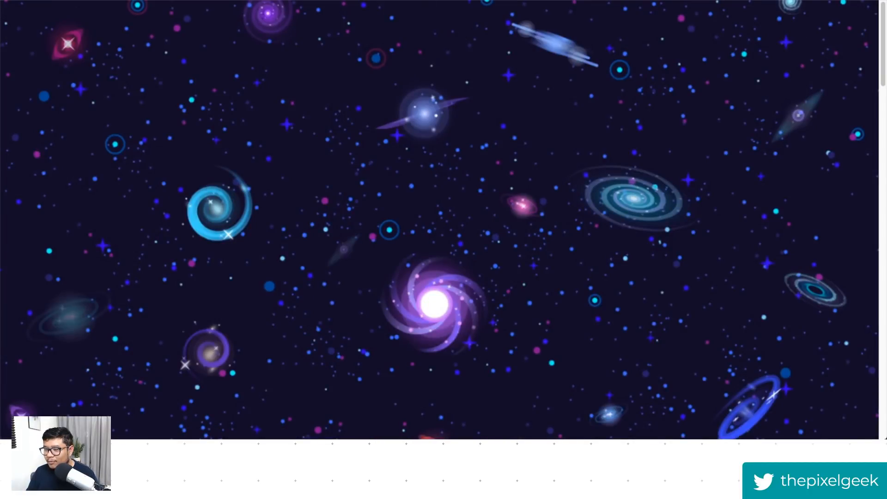
Step: Scroll through the published home page, and switch the preview from the product page to the Home page
drag(882, 20, 883, 370)
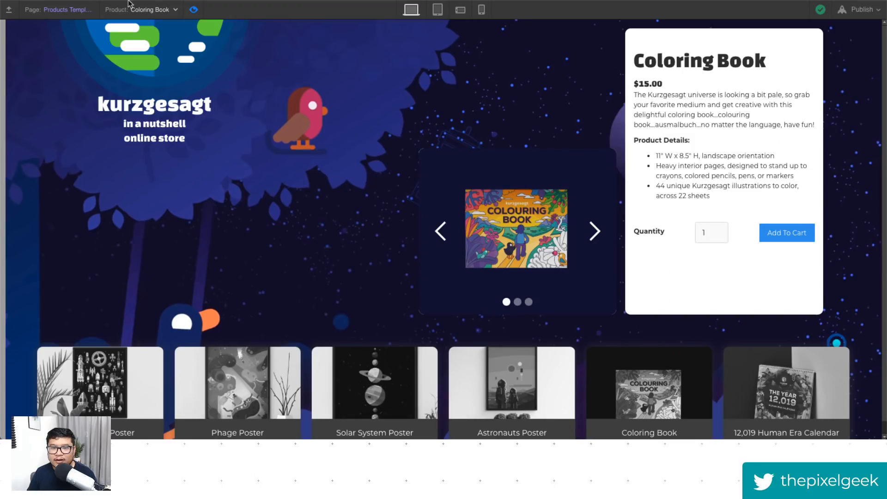
click(58, 10)
click(56, 96)
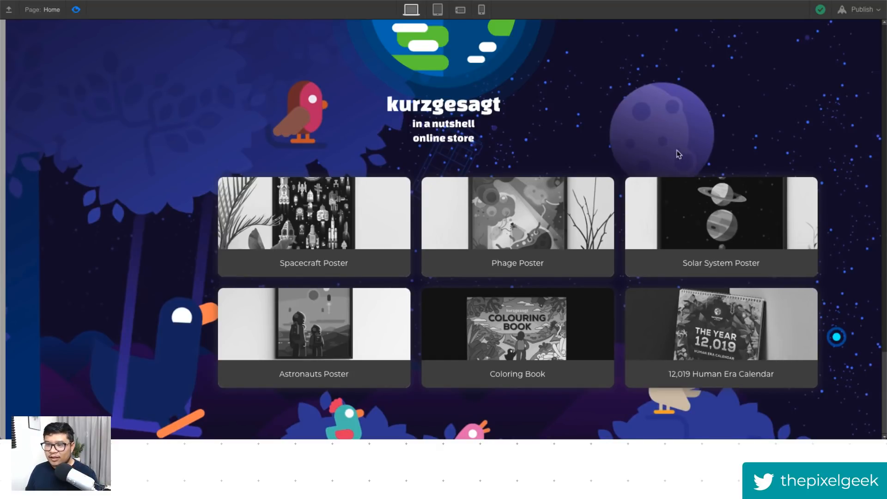
Step: Move the scroll interaction's final hero Move, row 2 Scale and row 2 Opacity actions on the Home page to the 99% keyframe
click(75, 9)
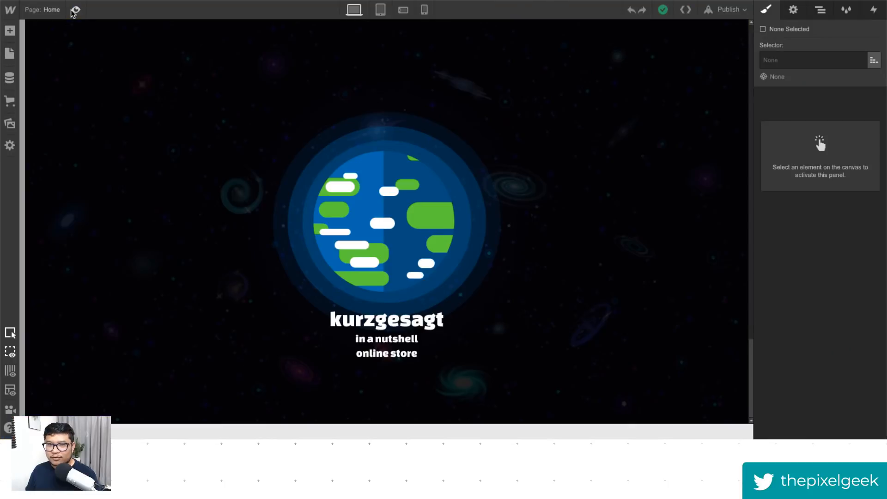
click(873, 13)
click(795, 181)
scroll(805, 185, down, 1)
click(799, 146)
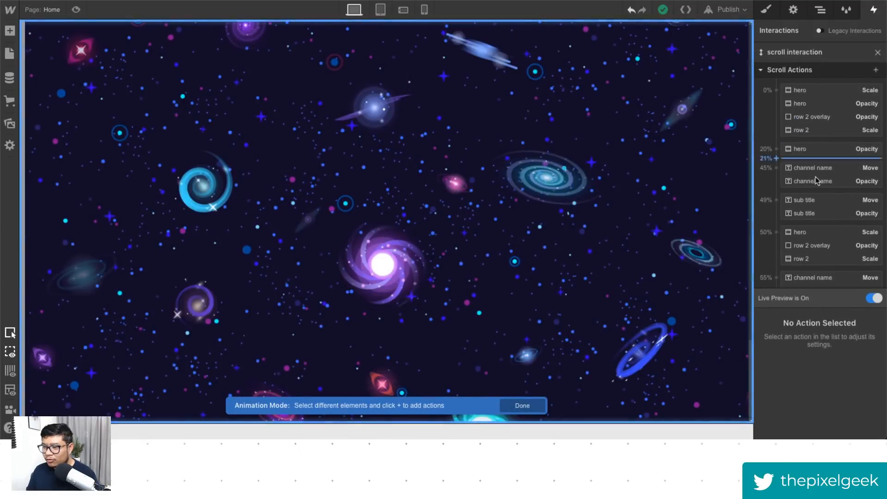
click(806, 276)
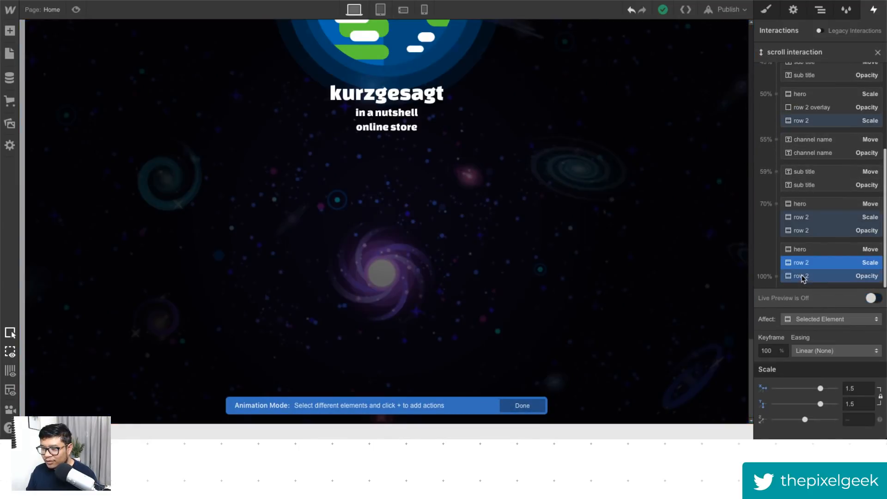
click(807, 264)
click(834, 277)
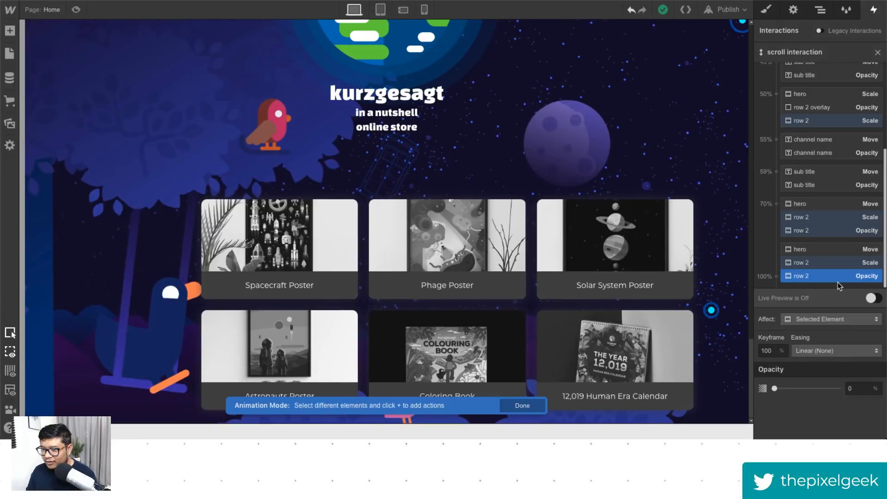
shift+click(827, 254)
double_click(772, 351)
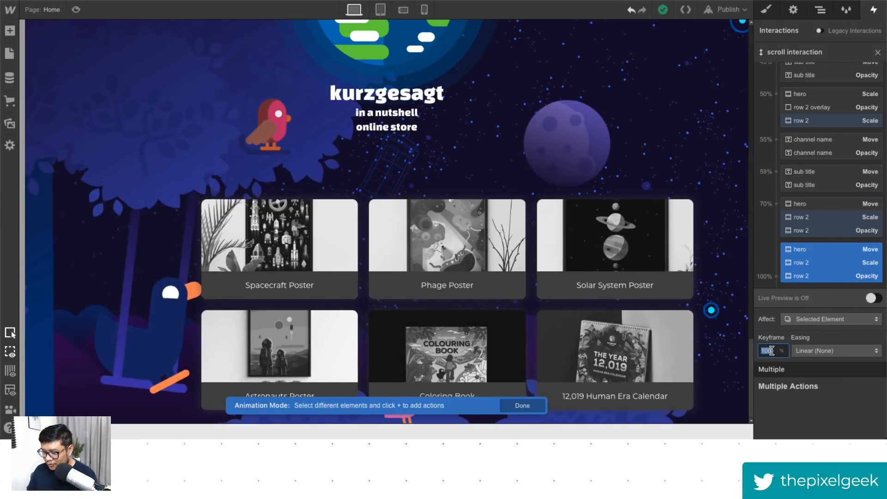
text(99)
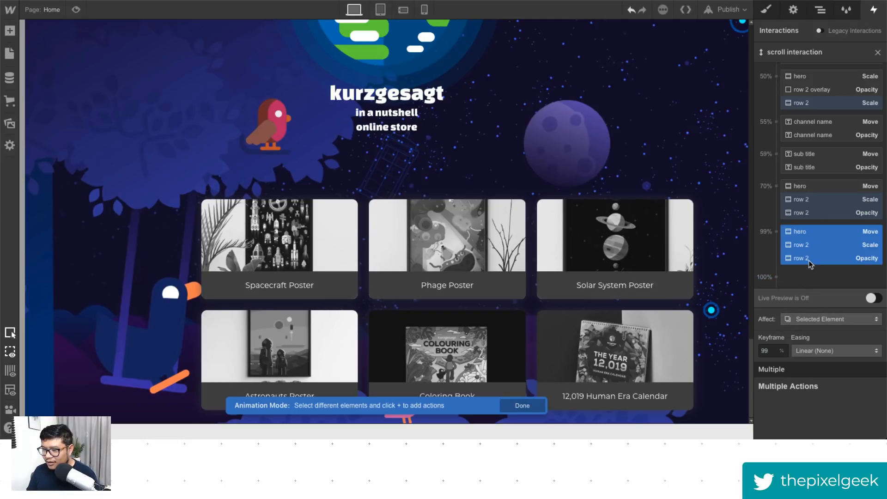
Step: Add a Move action for row 2 at the scroll interaction's 100% keyframe
click(808, 259)
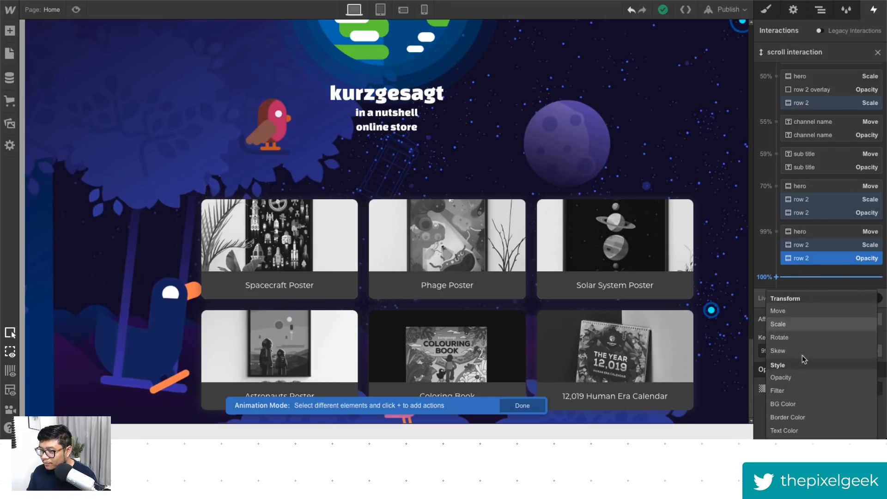
click(777, 233)
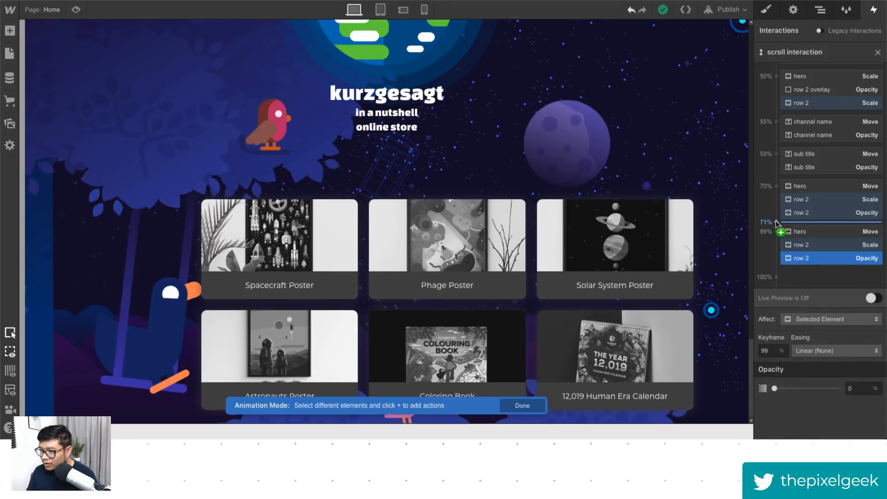
click(777, 222)
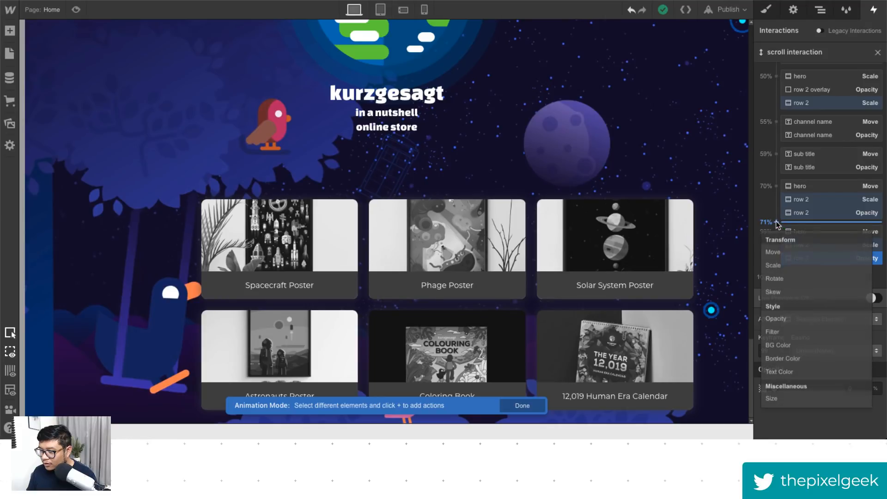
click(799, 416)
click(778, 277)
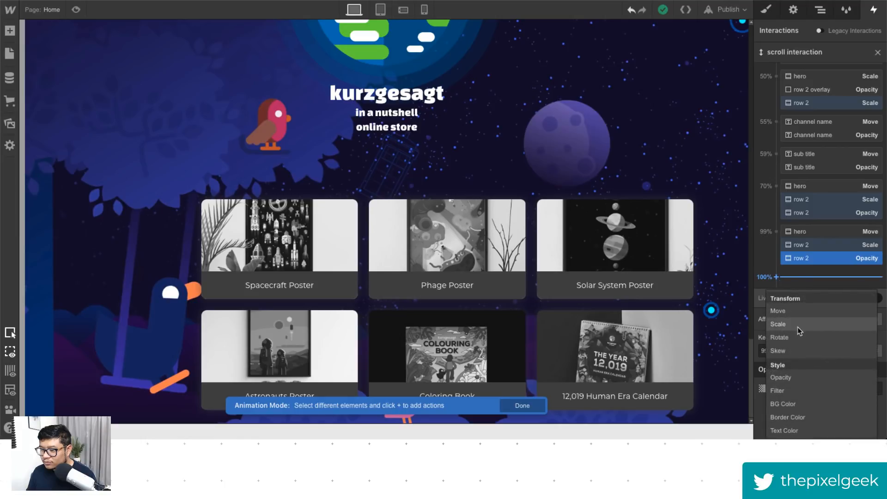
click(795, 310)
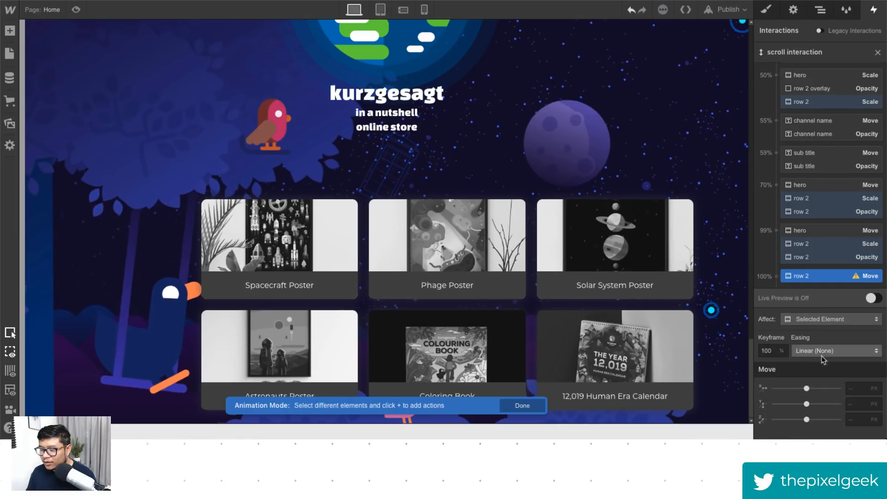
Step: Set the vertical offset of row 2's Move action at 100% to -130%
click(855, 408)
text(-)
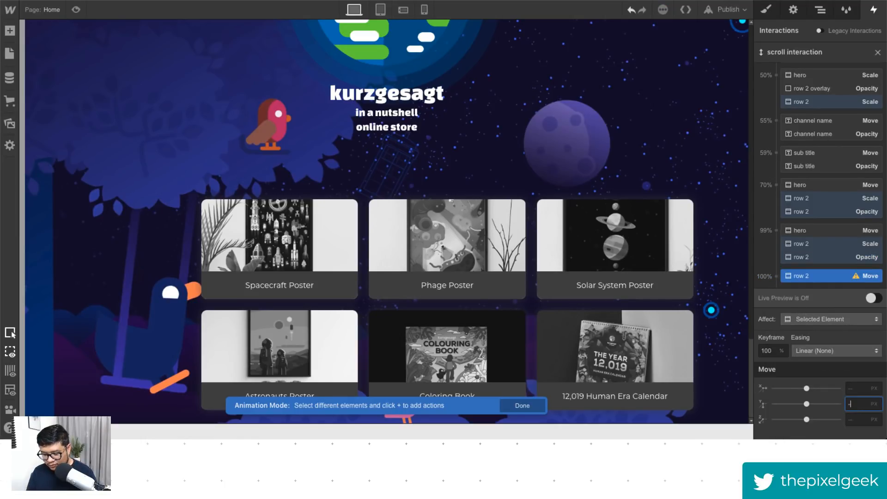
text(100%)
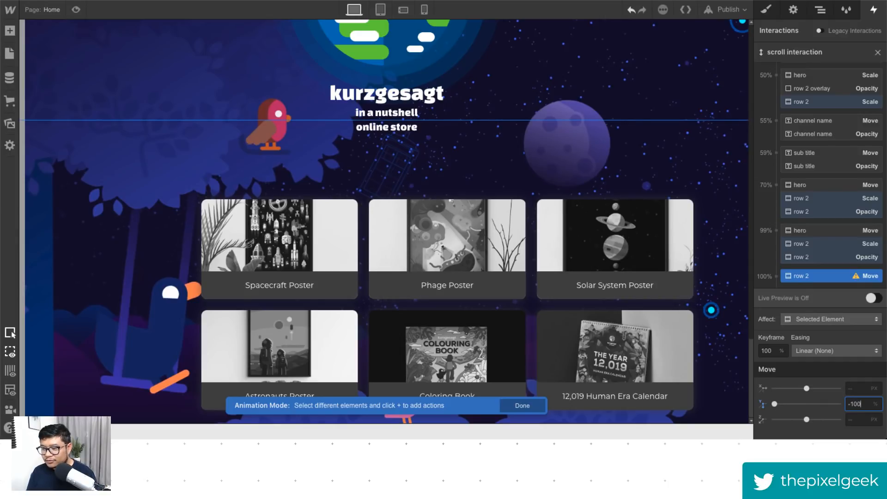
key(BackSpace)
key(BackSpace)
text(30)
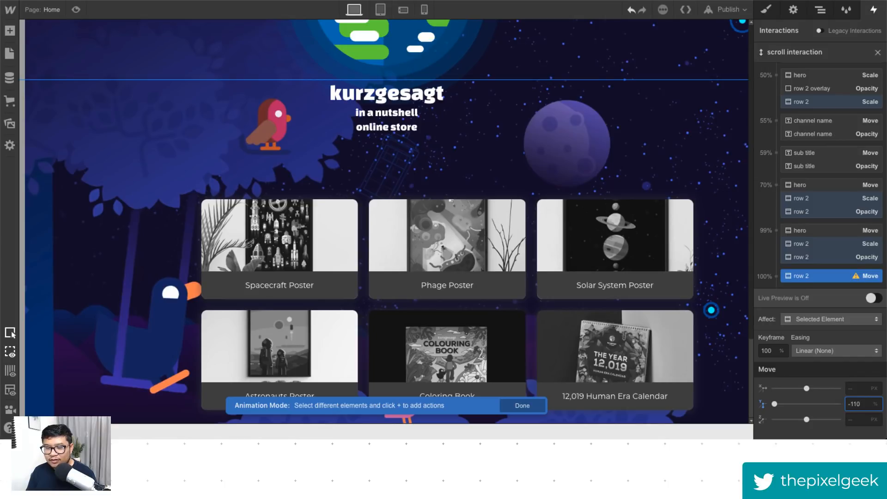
key(BackSpace)
key(BackSpace)
text(40)
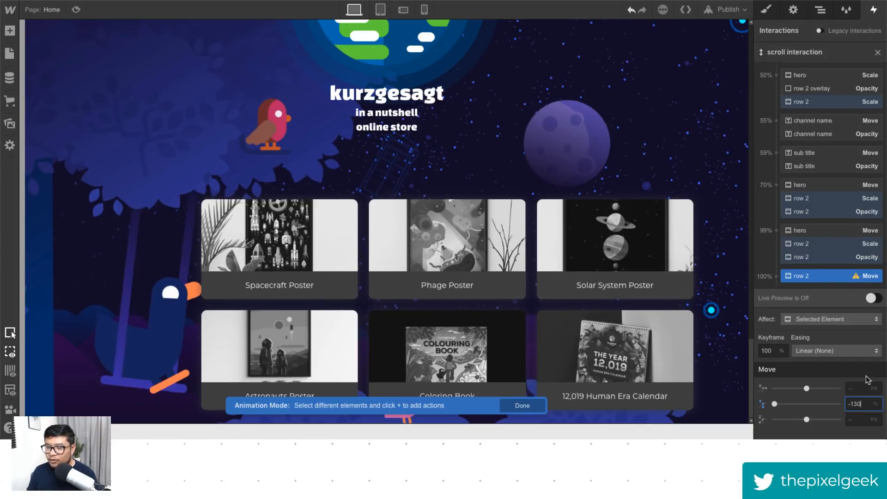
Step: Add a Move action for row 2 at the 99% keyframe with a vertical offset of 0%
drag(814, 270, 777, 232)
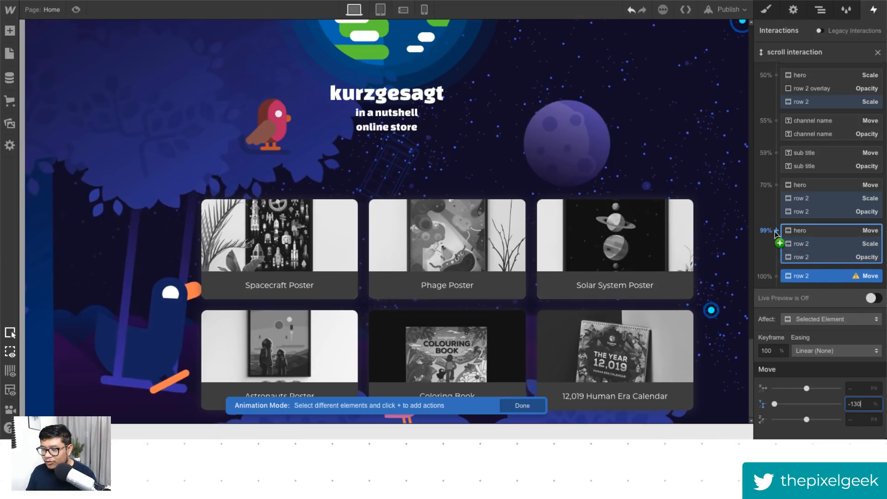
click(776, 230)
click(789, 265)
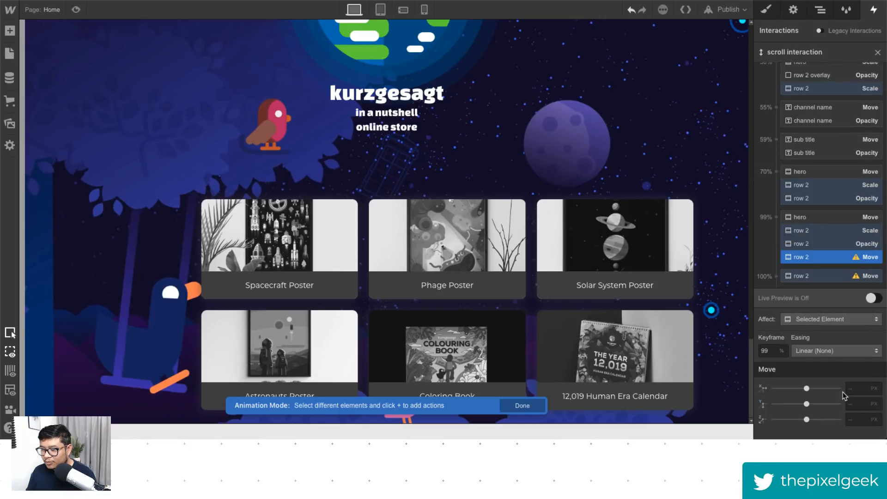
click(855, 405)
text(0)
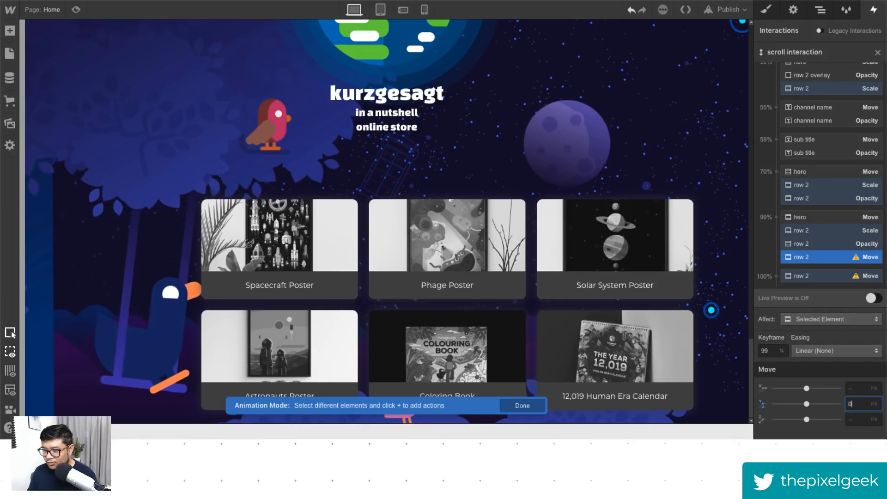
text(%)
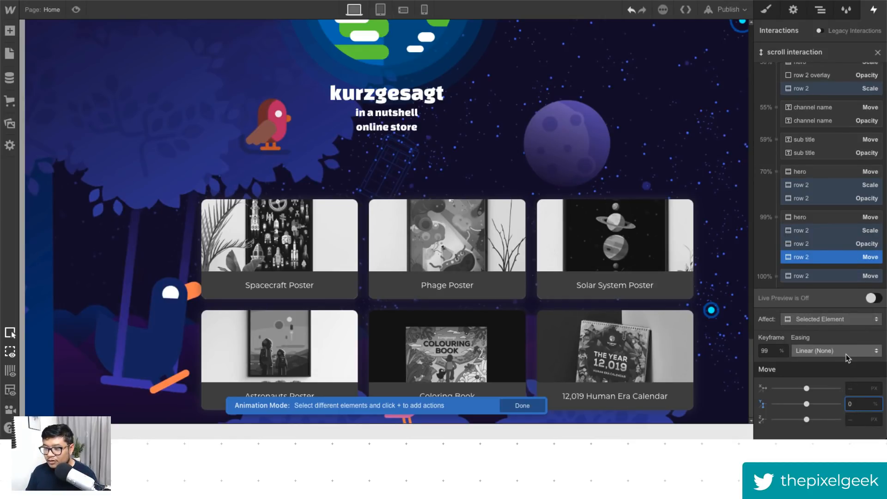
Step: Publish the site from the Home page preview and scroll the published page down to its product grid
click(78, 9)
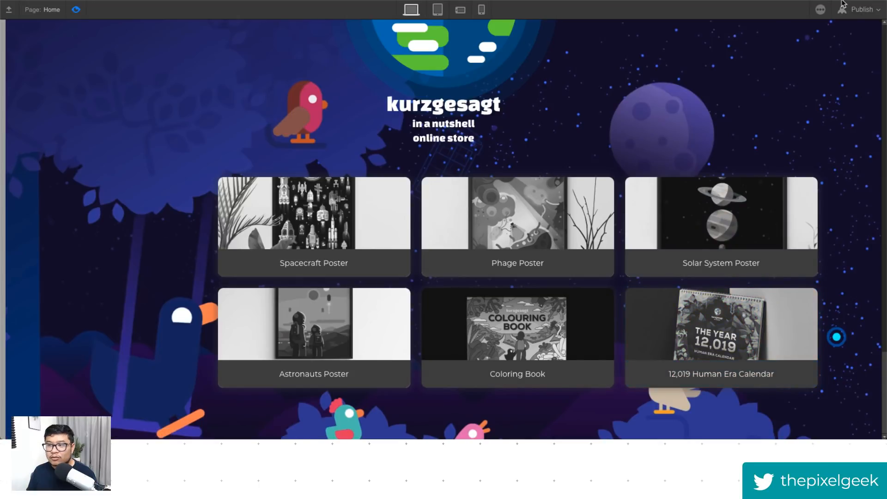
click(862, 9)
click(724, 119)
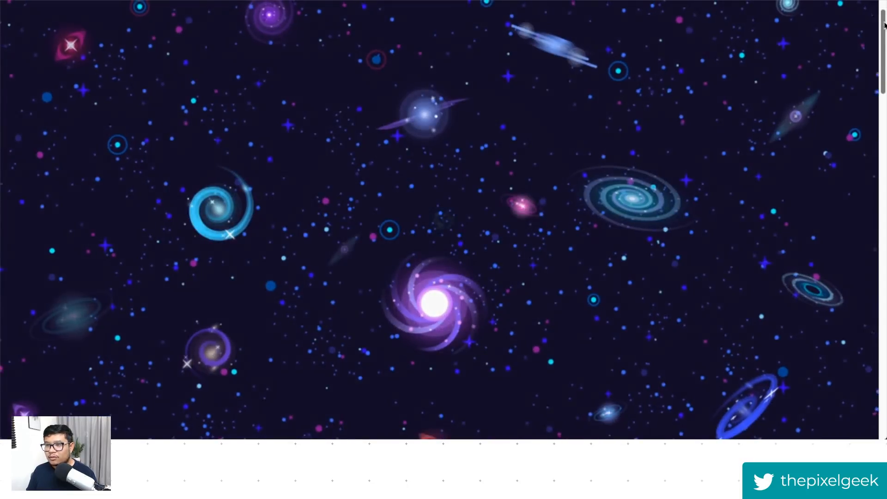
drag(885, 26, 885, 366)
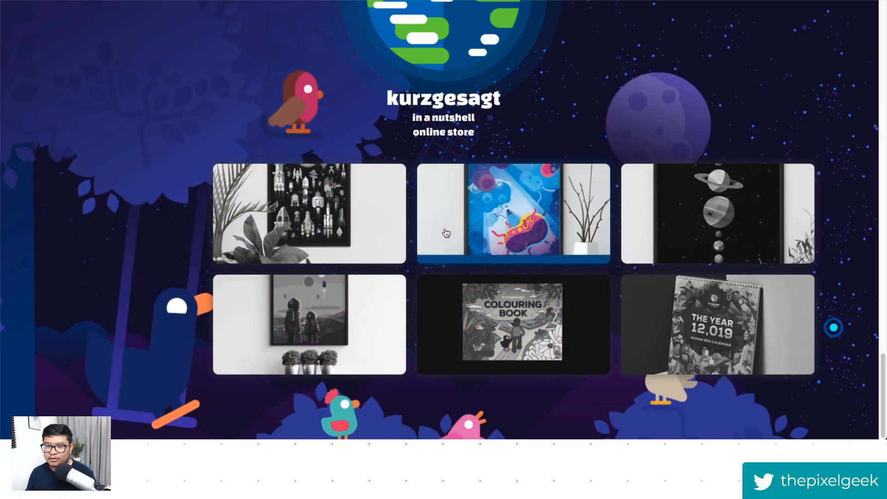
Step: Open the Spacecraft Poster product page on the published site and advance its image slider
click(362, 233)
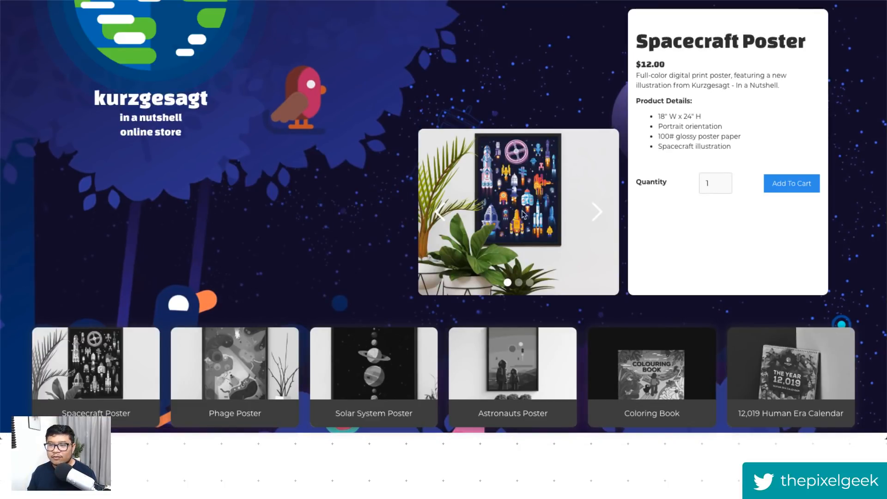
click(597, 212)
click(597, 212)
click(597, 211)
click(596, 212)
click(597, 212)
click(597, 212)
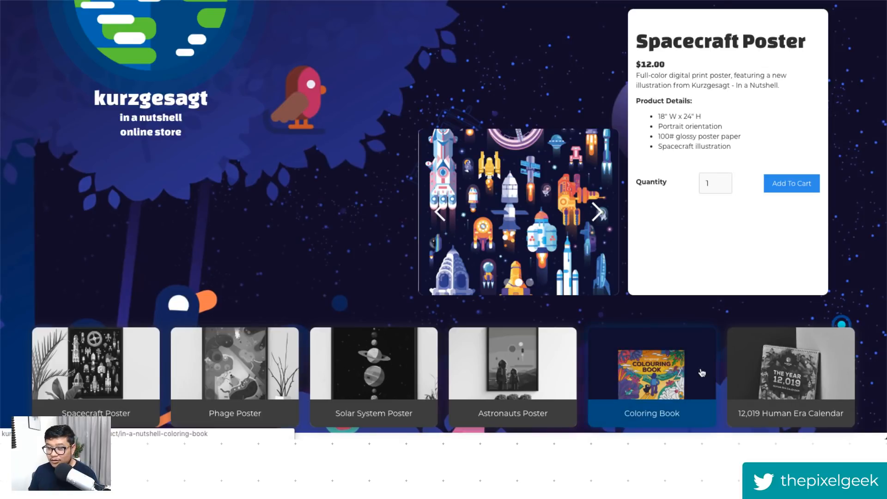
Step: Open the 12,019 Human Era Calendar product page and advance its slider through the images
click(782, 372)
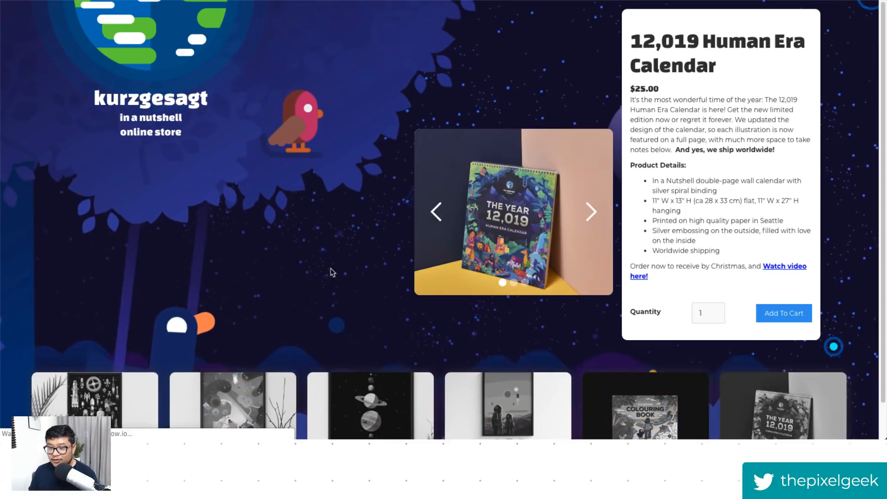
click(592, 215)
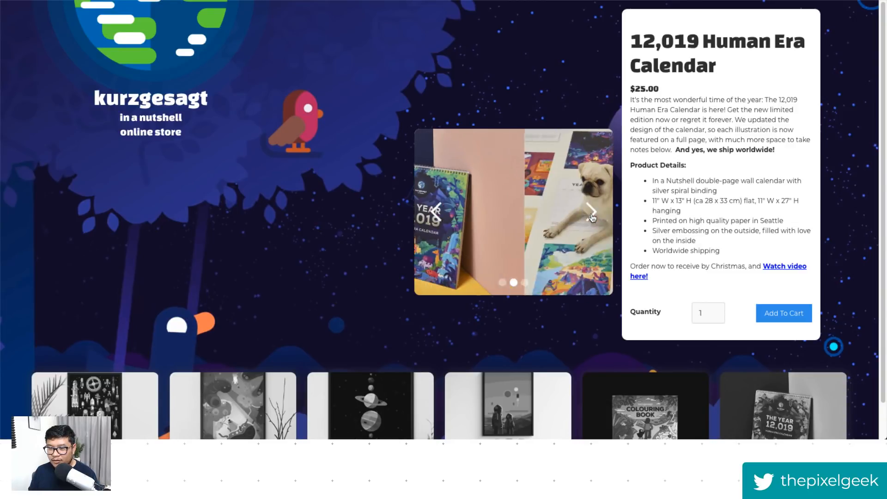
click(592, 215)
click(592, 215)
click(592, 215)
click(592, 215)
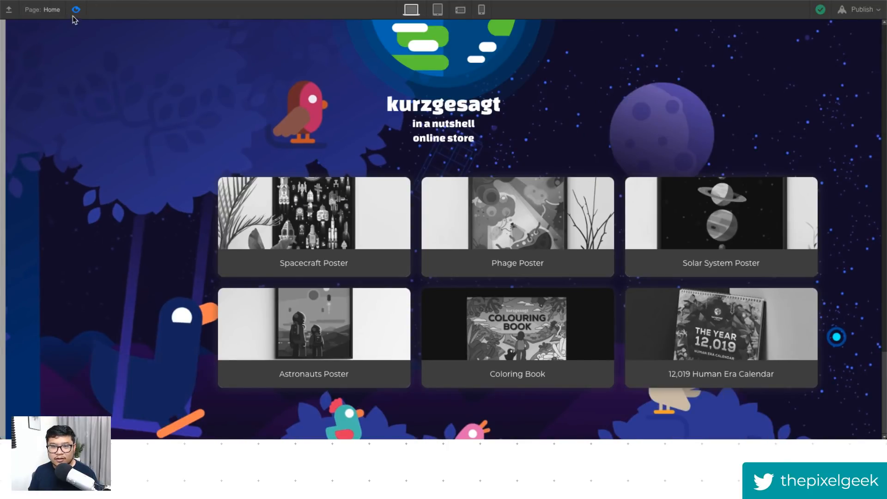
Step: Open the Products Template page in the Designer and add a Video element to the product page grid cell beside the image slider
click(76, 9)
click(46, 10)
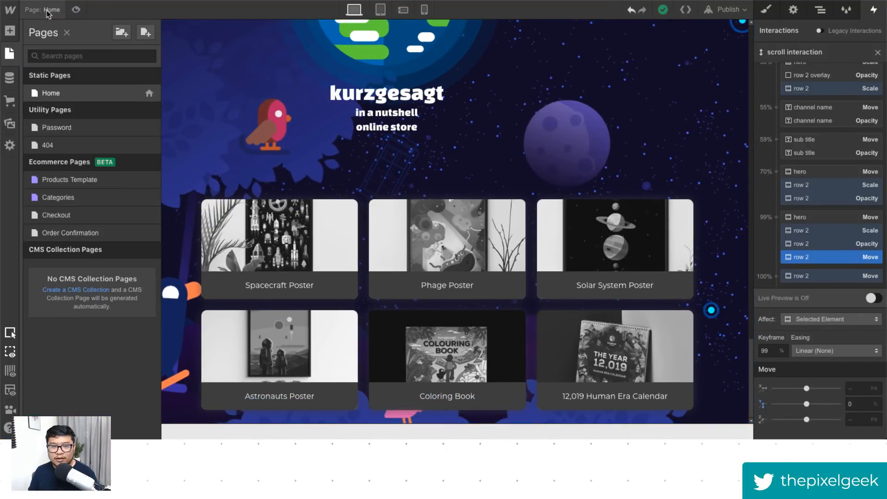
click(106, 180)
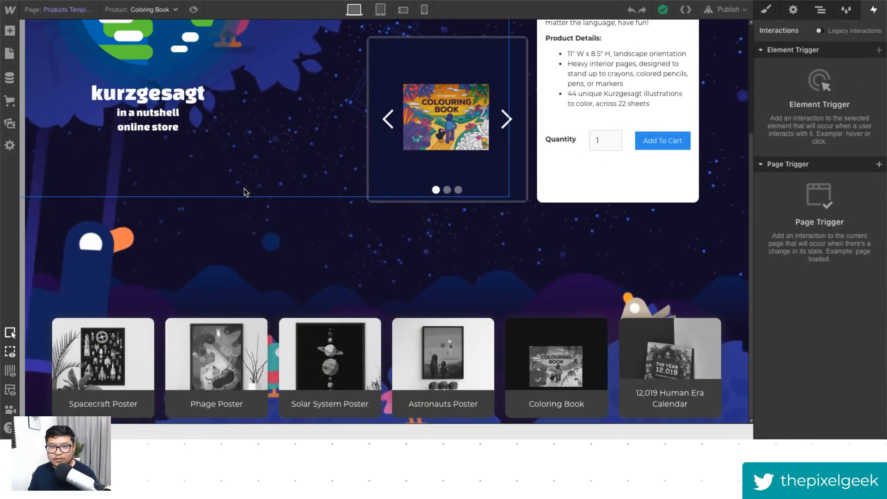
scroll(245, 192, up, 3)
click(10, 31)
scroll(139, 346, down, 3)
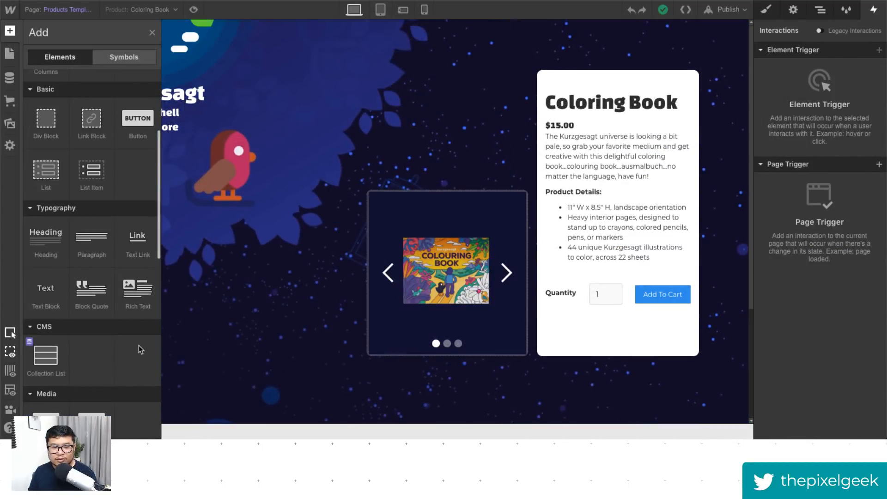
scroll(138, 345, down, 5)
drag(92, 233, 287, 258)
Step: Bind the video element's source to the Youtube field of Products
click(222, 153)
click(238, 168)
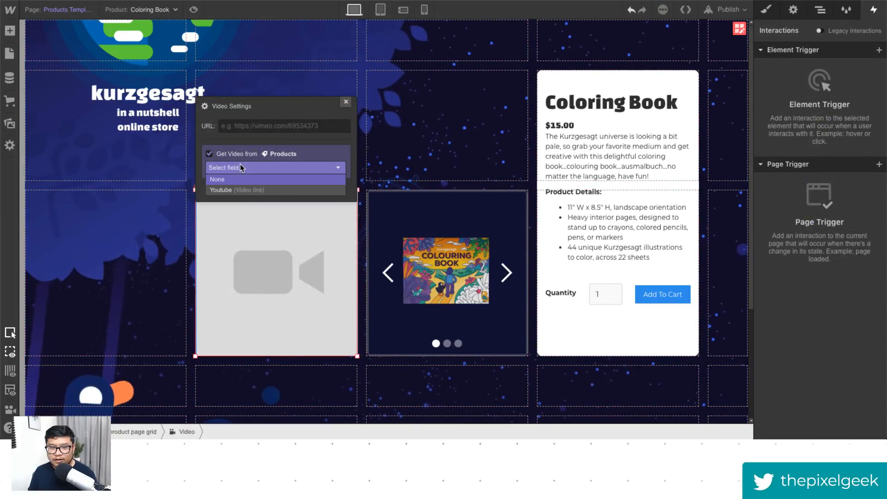
click(246, 190)
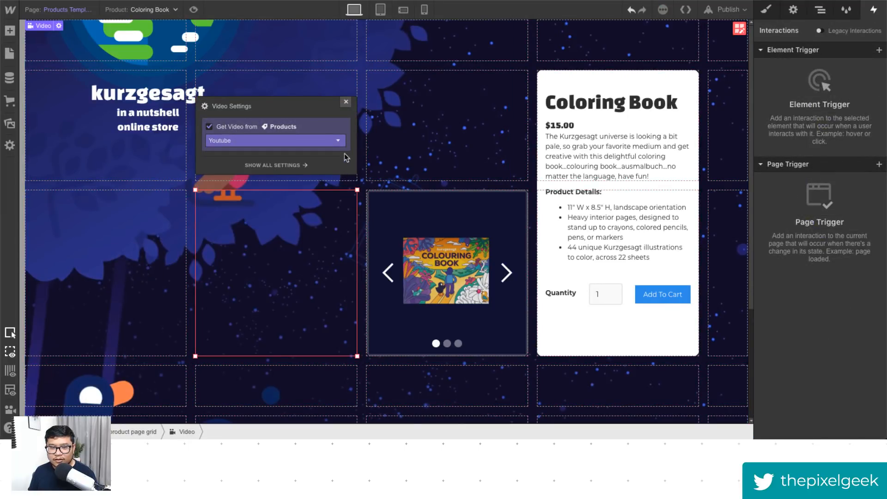
click(346, 102)
Step: Add a conditional visibility rule to the video element so it shows only when Youtube is set
click(793, 10)
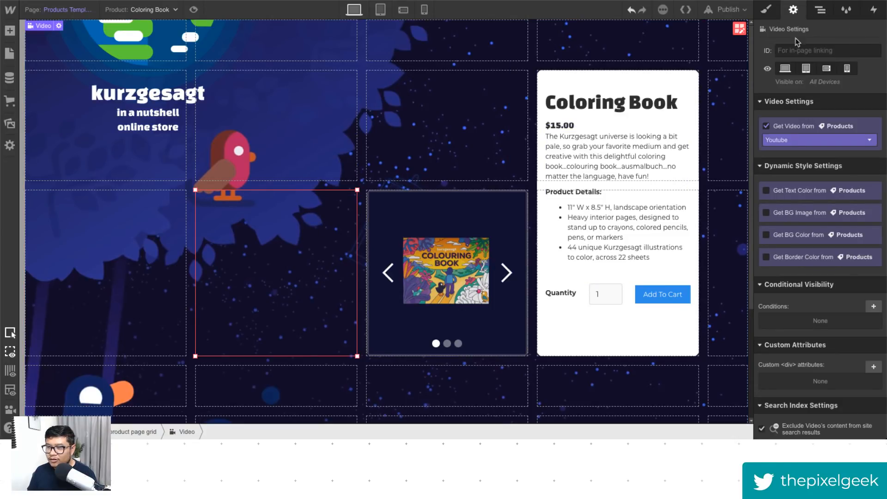
click(872, 287)
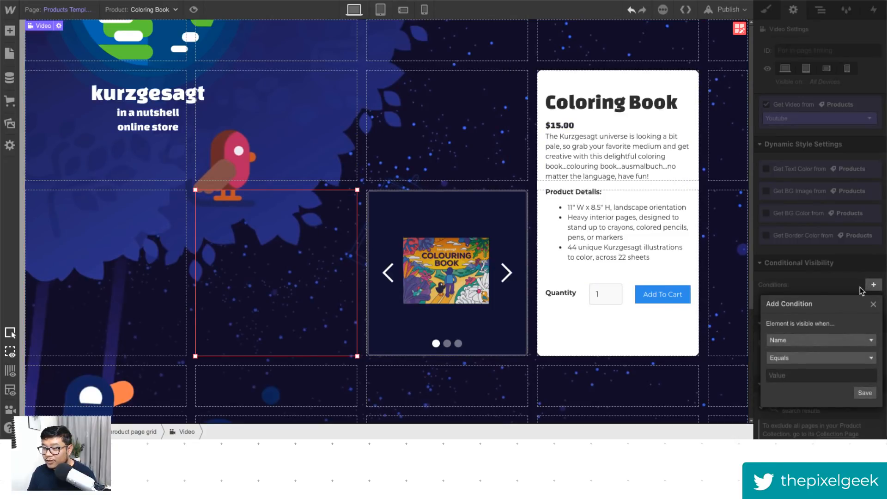
click(805, 342)
click(814, 393)
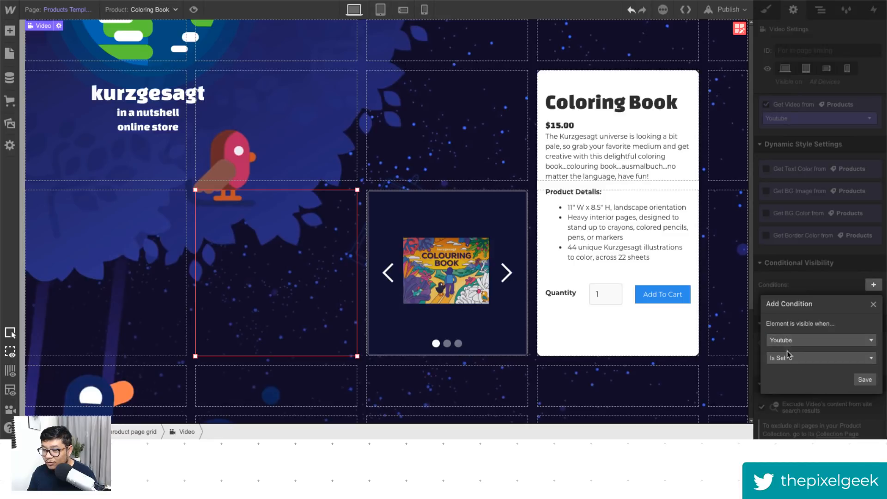
click(860, 381)
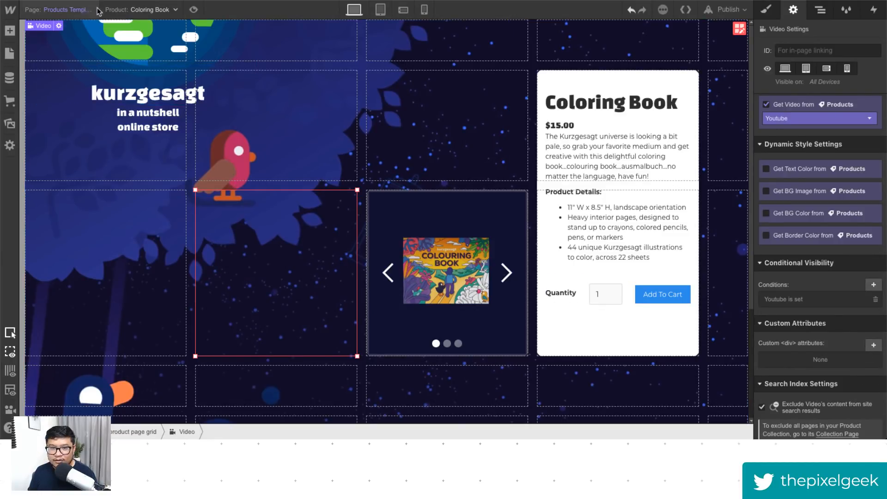
Step: Display the 12,019 Human Era Calendar product in the template and extend the video element across the first two grid columns
click(150, 10)
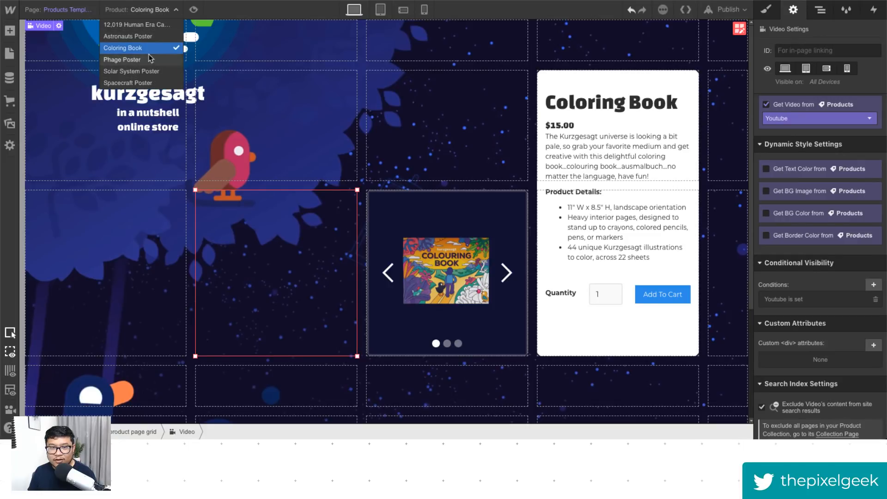
click(148, 25)
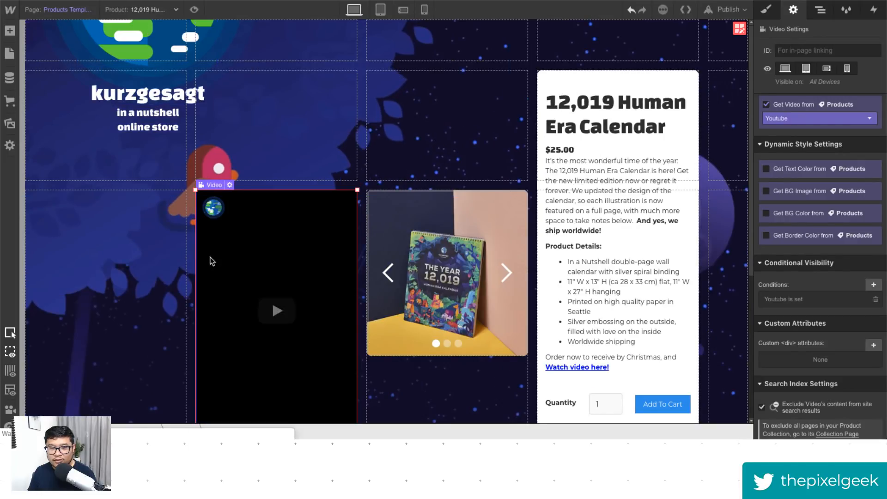
drag(196, 189, 28, 190)
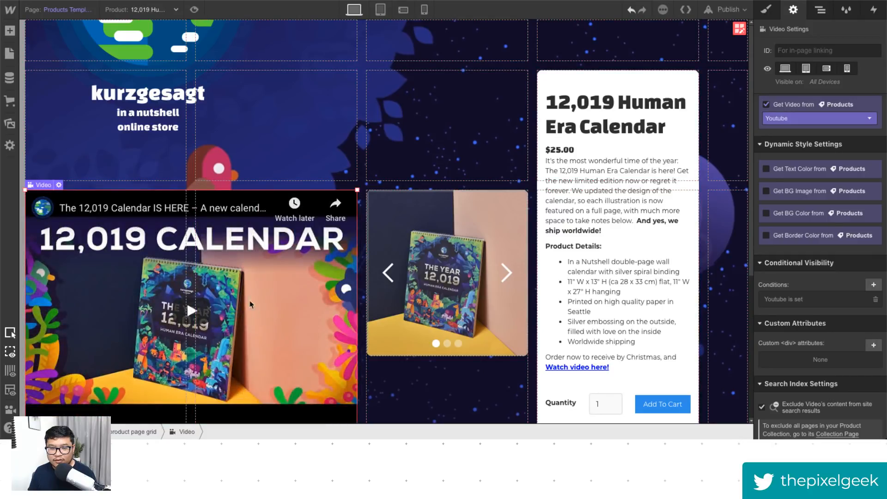
Step: Set the video's vertical grid alignment to End and check the product page in preview mode
scroll(255, 316, down, 4)
scroll(239, 118, up, 2)
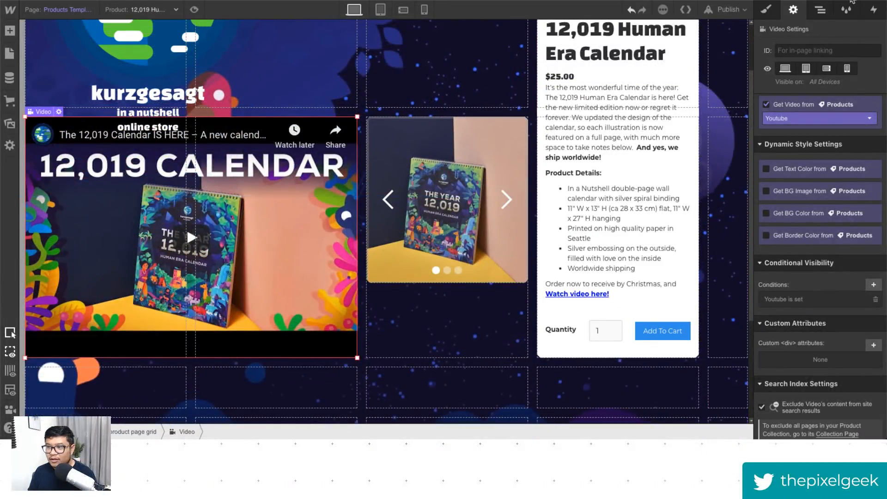
click(766, 9)
click(860, 201)
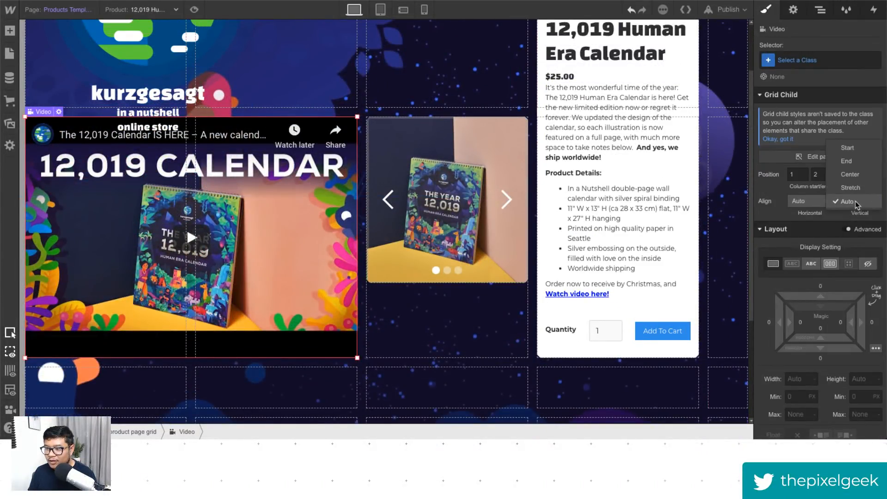
click(850, 168)
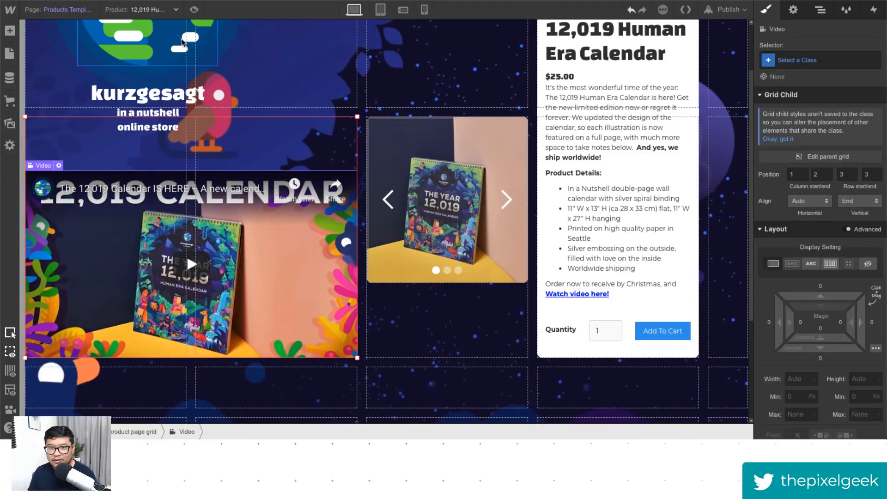
click(194, 9)
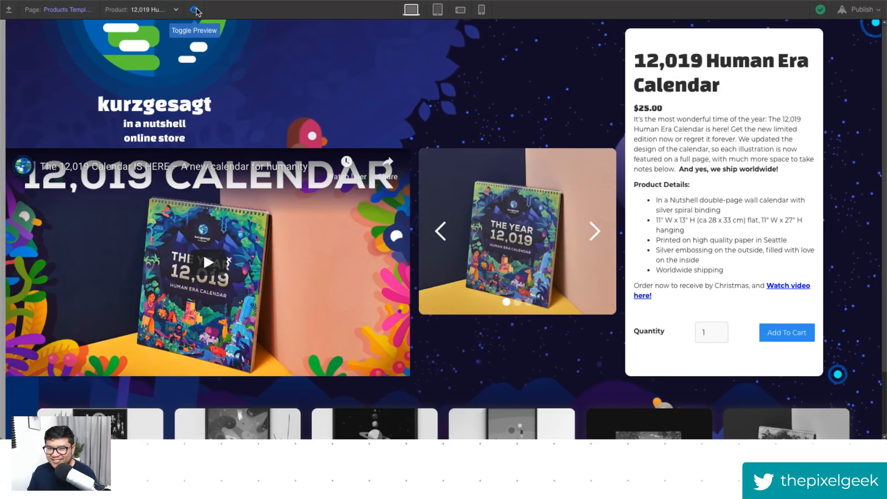
click(196, 9)
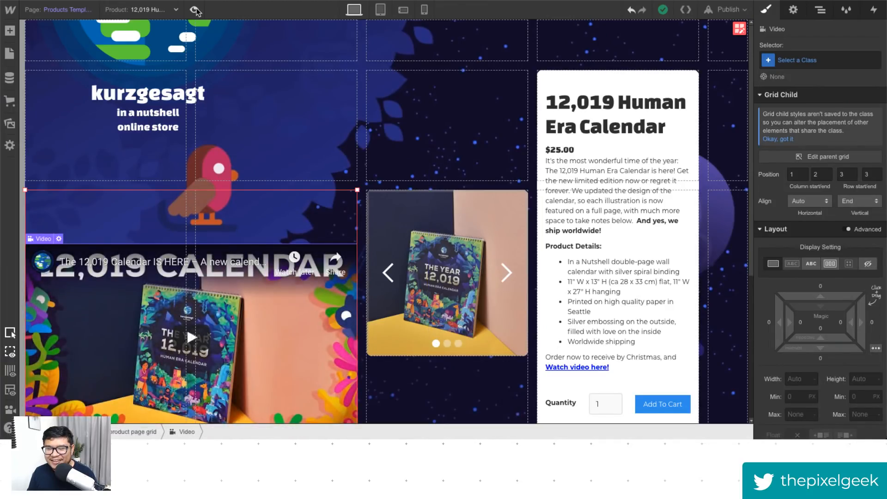
Step: Publish the updated site to kurzgesagt-store.webflow.io
click(729, 9)
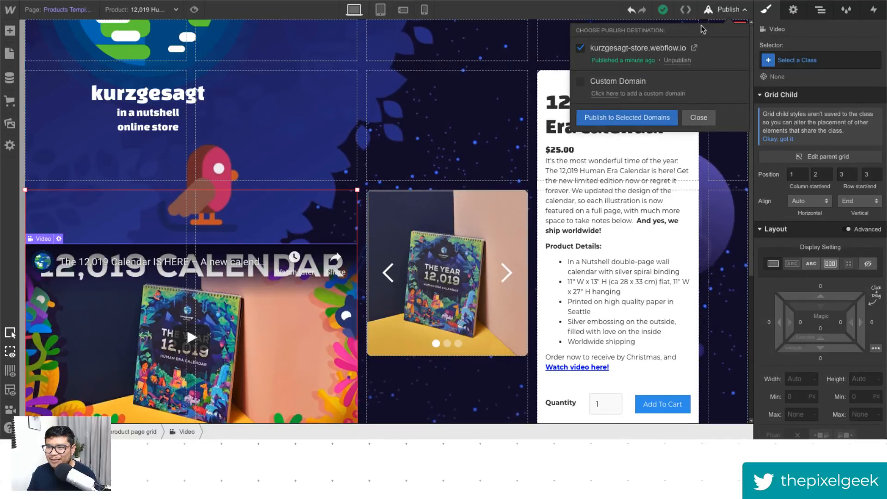
click(634, 119)
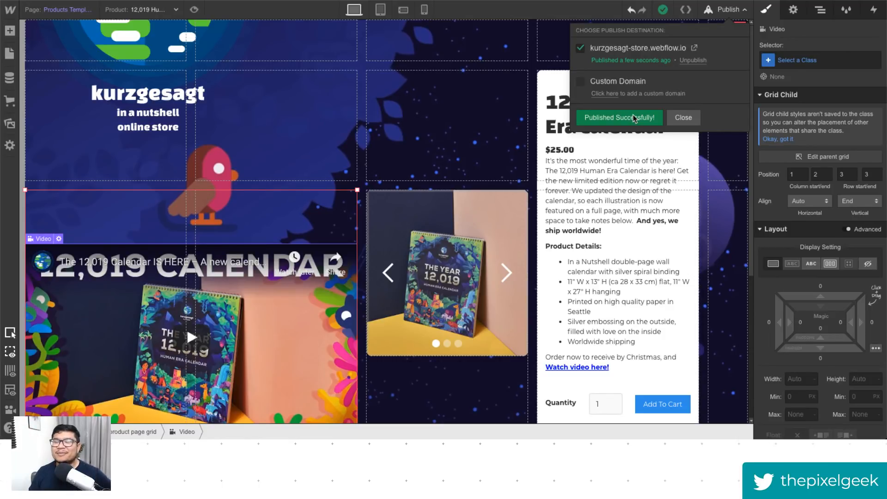
click(683, 119)
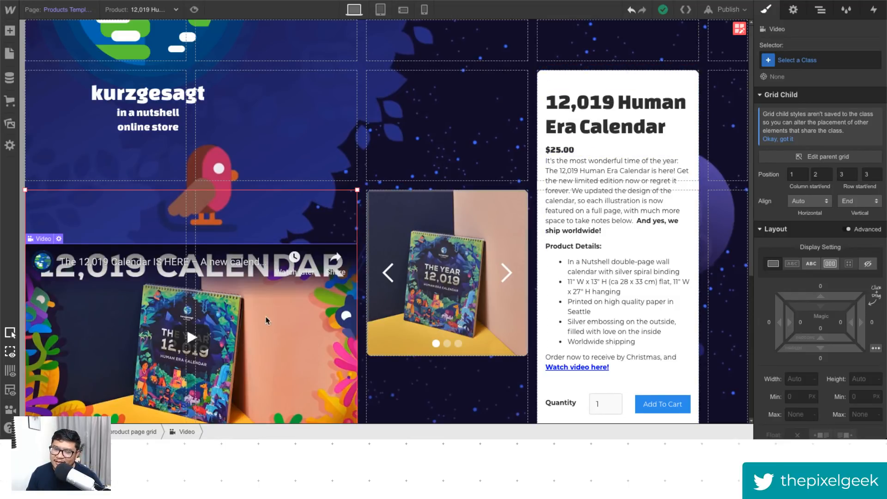
Step: Check the template with the Coloring Book product, and open the Home page in the Designer
click(139, 9)
click(164, 49)
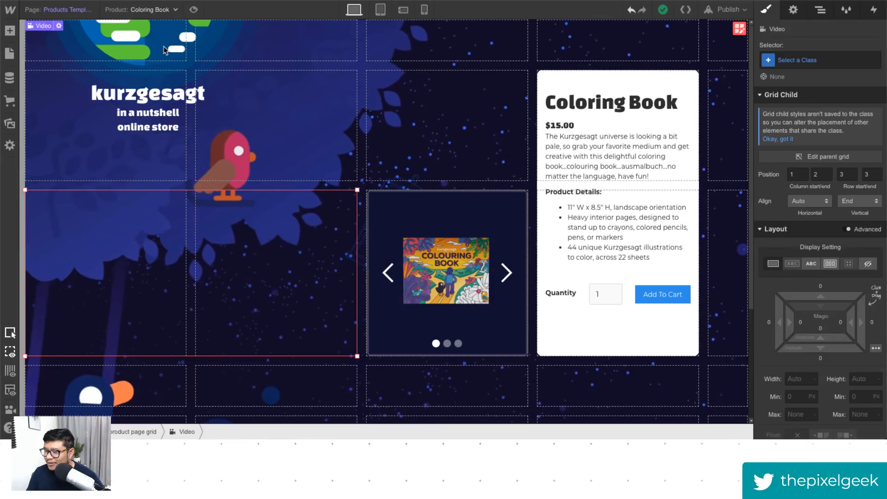
click(59, 10)
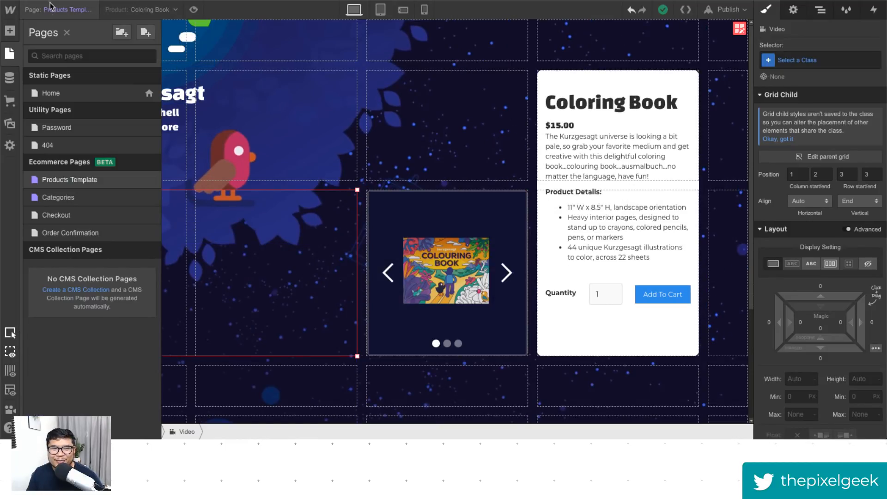
click(51, 93)
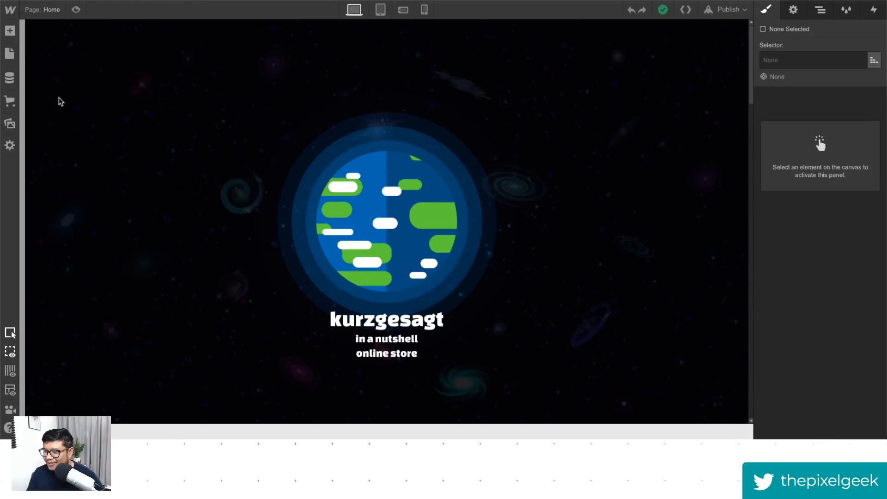